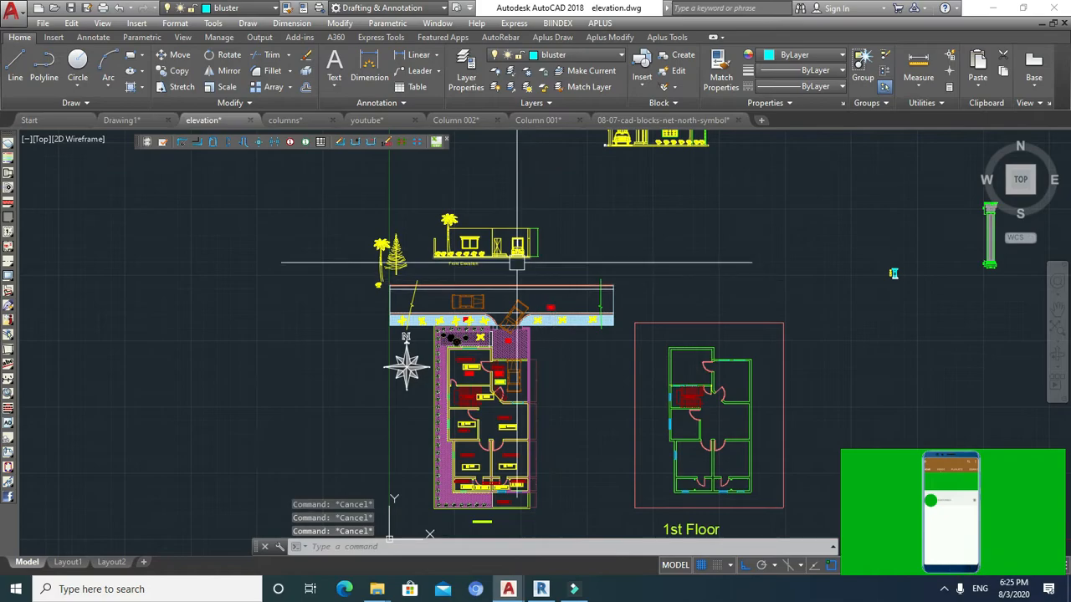
Look over the front elevation, the ground floor plan and the first floor plan in the drawing.
{"action": "scroll", "coordinate": [515, 261], "scroll_direction": "up", "scroll_amount": 4}
{"action": "scroll", "coordinate": [512, 249], "scroll_direction": "down", "scroll_amount": 4}
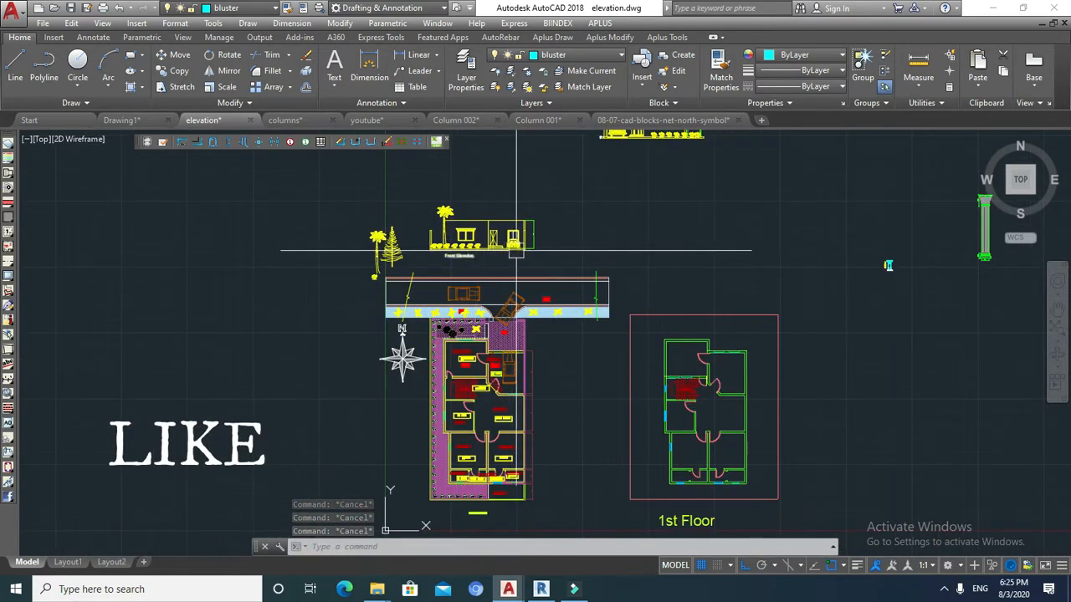
{"action": "scroll", "coordinate": [521, 251], "scroll_direction": "up", "scroll_amount": 4}
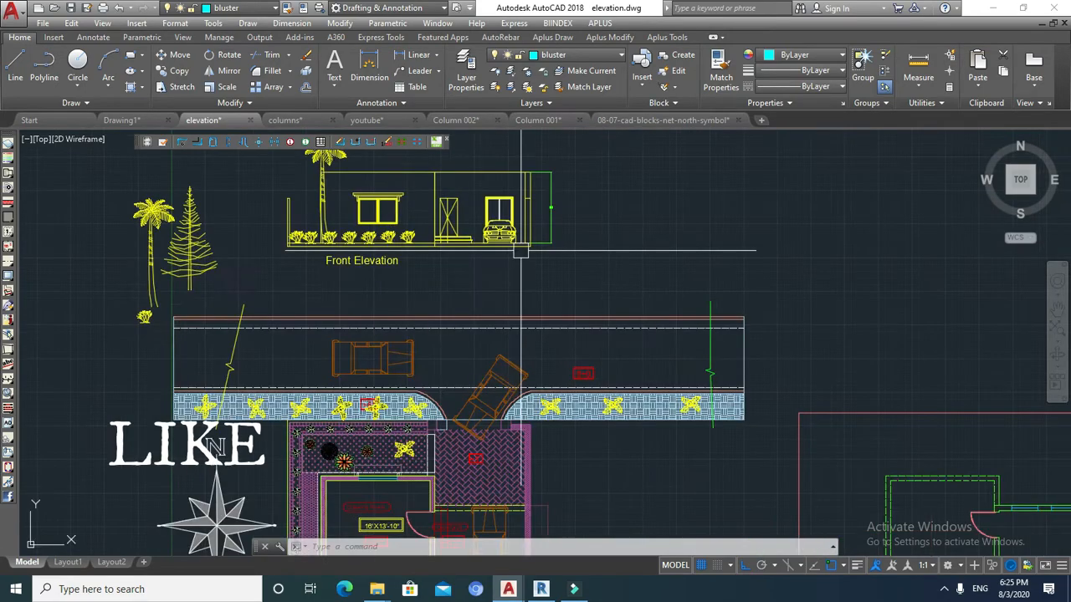
{"action": "scroll", "coordinate": [523, 251], "scroll_direction": "down", "scroll_amount": 4}
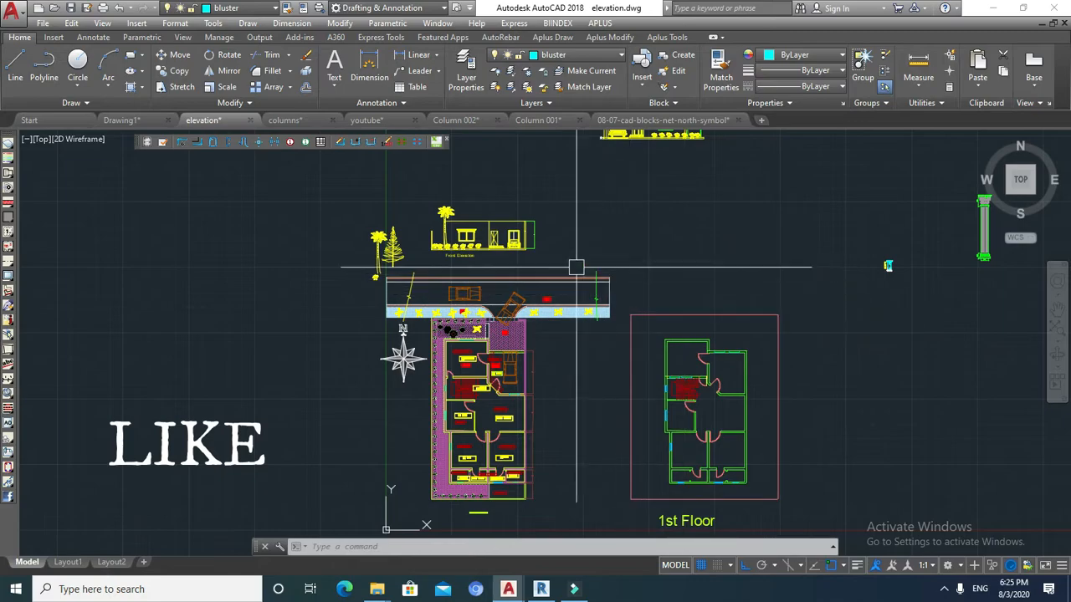
{"action": "middle_click_drag", "start_coordinate": [584, 233], "coordinate": [593, 312]}
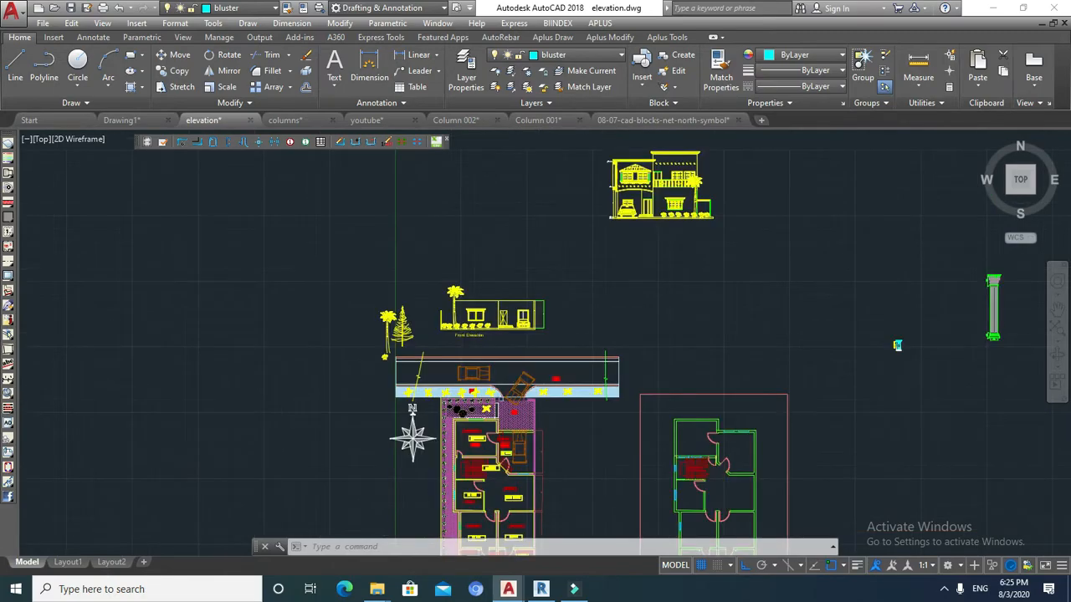
{"action": "key", "text": "Escape"}
{"action": "key", "text": "Escape"}
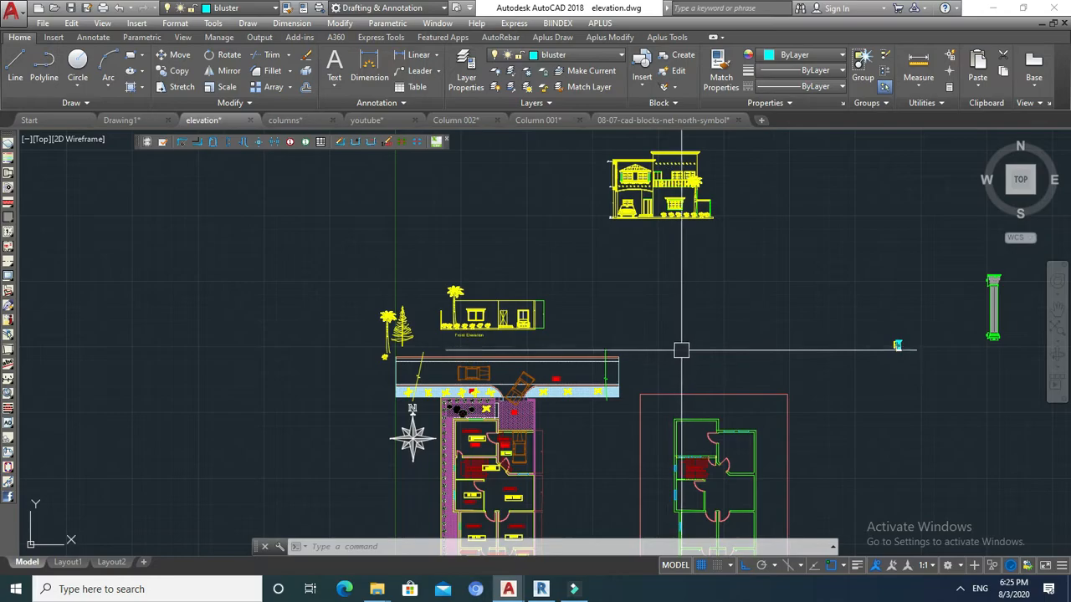
{"action": "middle_click_drag", "start_coordinate": [692, 365], "coordinate": [691, 344]}
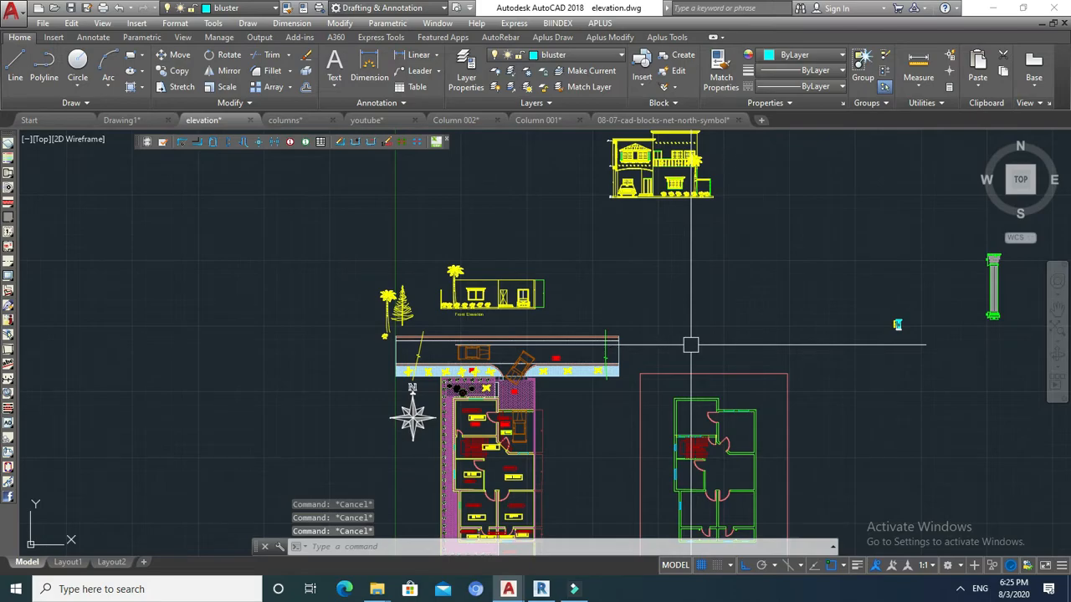
Draw a horizontal line from the front elevation's base at its dimension across the space above the first floor plan.
{"action": "type", "text": "l"}
{"action": "key", "text": "Return"}
{"action": "scroll", "coordinate": [543, 318], "scroll_direction": "up", "scroll_amount": 5}
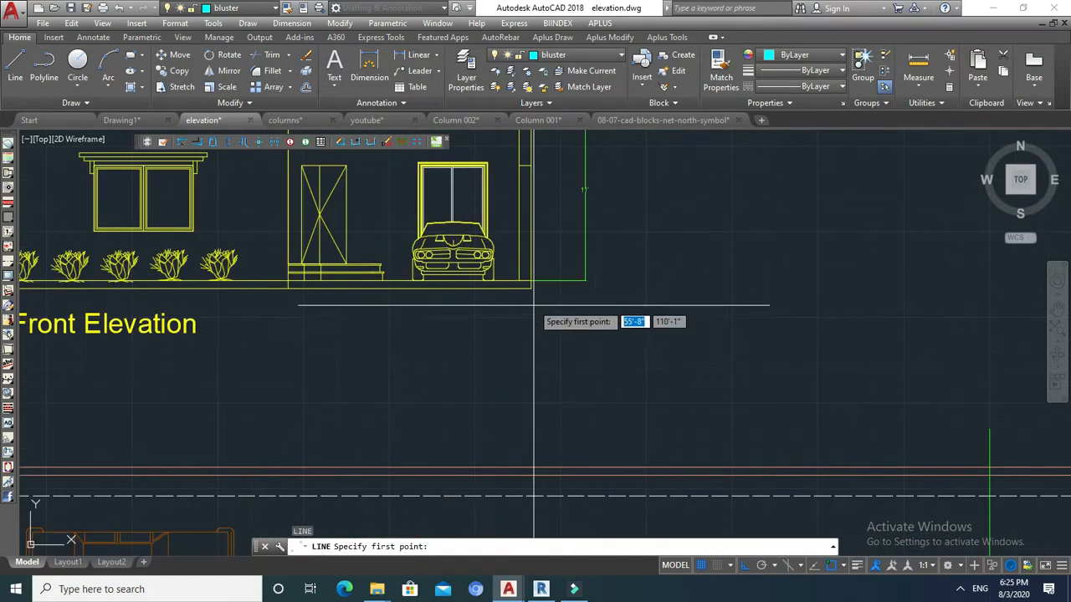
{"action": "scroll", "coordinate": [530, 280], "scroll_direction": "down", "scroll_amount": 5}
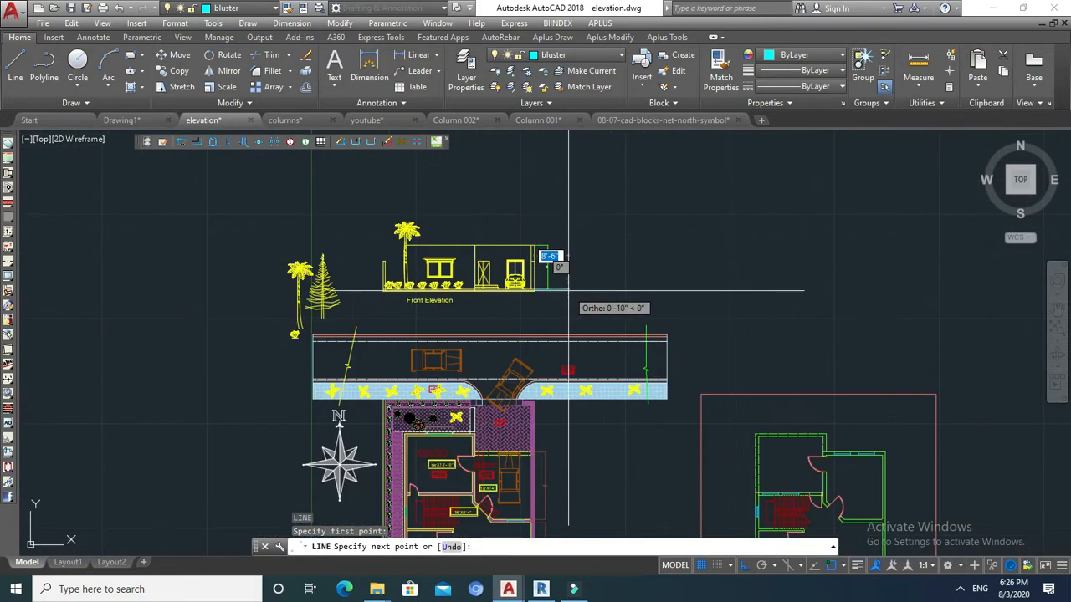
{"action": "left_click", "coordinate": [996, 290]}
{"action": "key", "text": "Escape"}
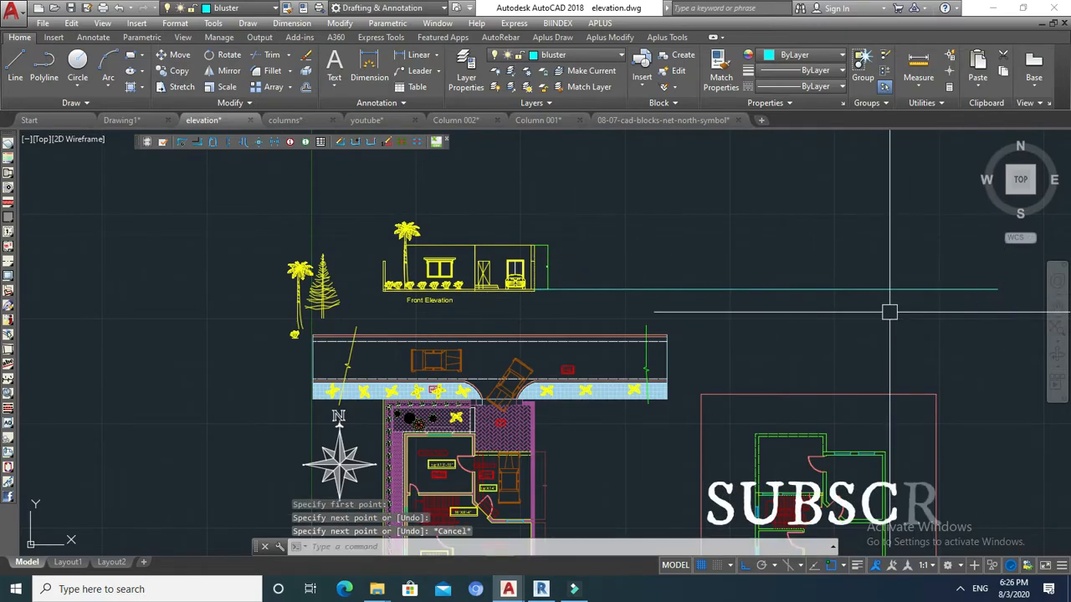
Make 1stfloor the current layer.
{"action": "type", "text": "111"}
{"action": "key", "text": "Return"}
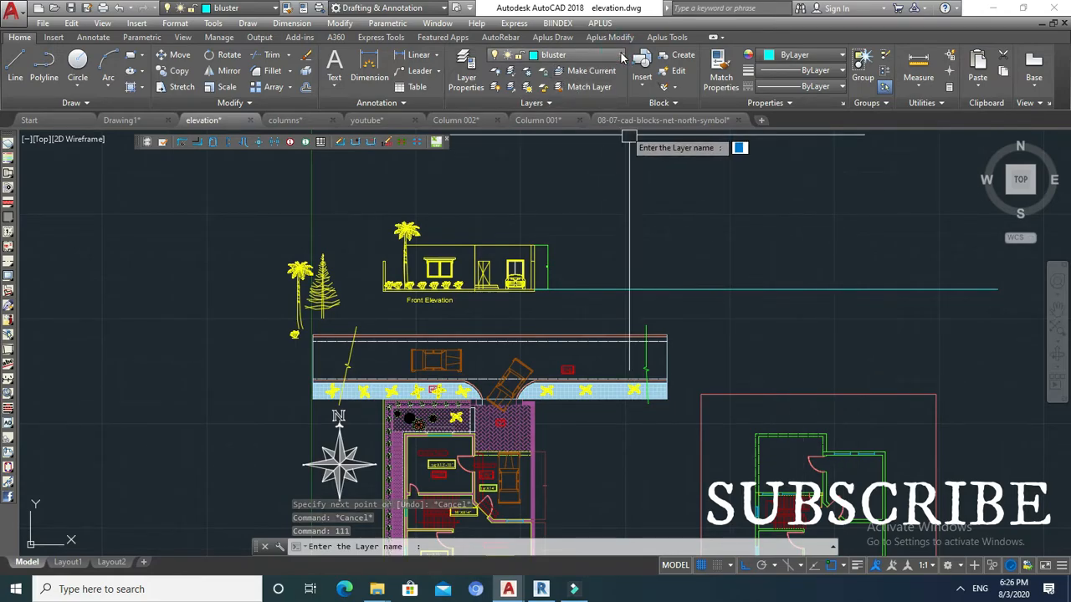
{"action": "left_click", "coordinate": [622, 55]}
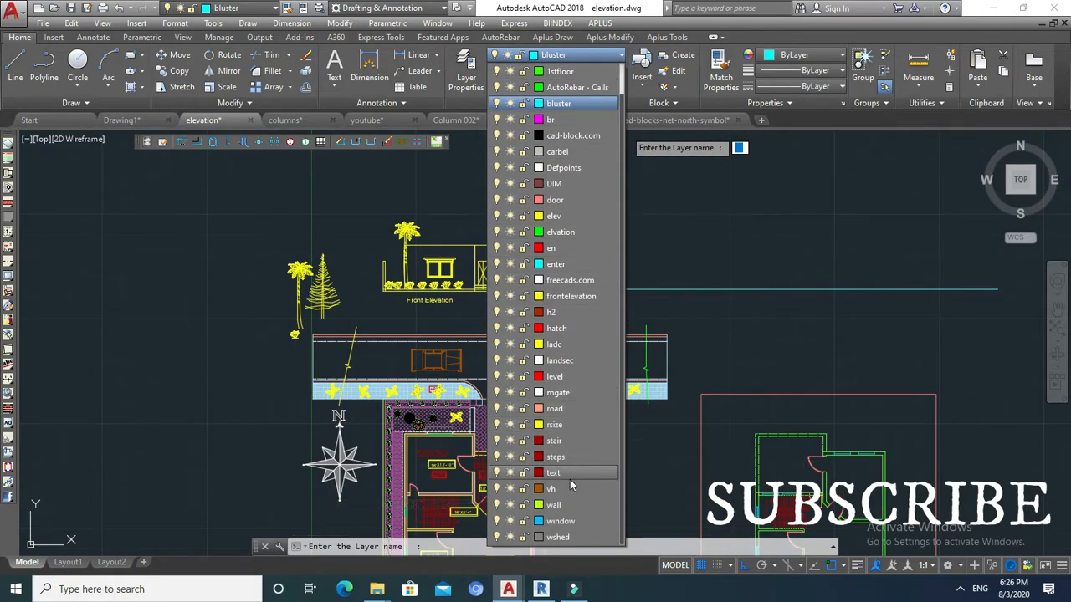
{"action": "left_click", "coordinate": [559, 72]}
{"action": "key", "text": "Escape"}
{"action": "middle_click_drag", "start_coordinate": [722, 386], "coordinate": [666, 364]}
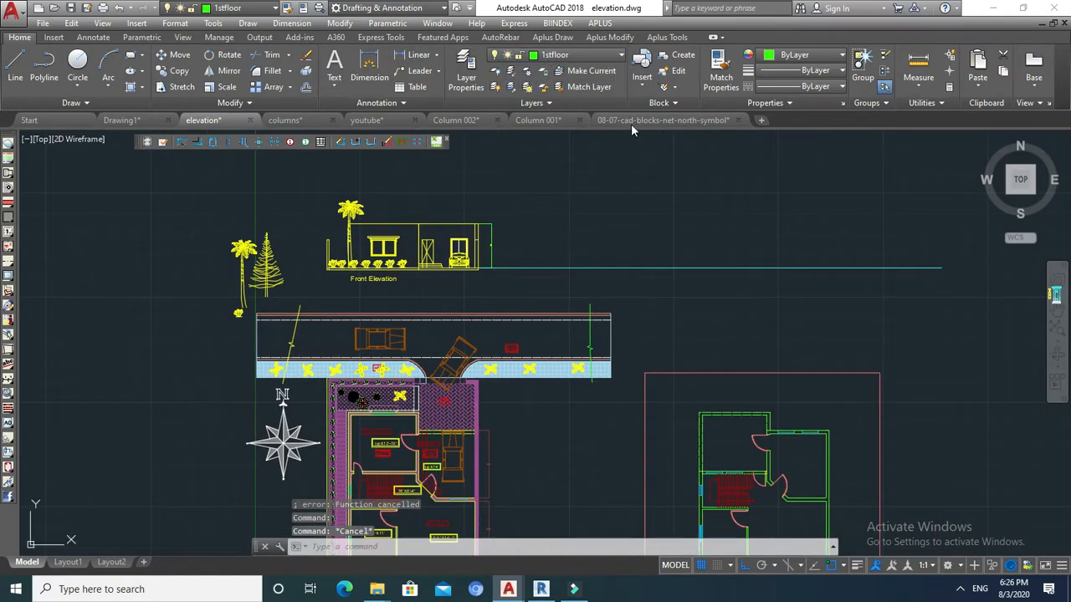
Draw a vertical line from the first floor plan's upper-left wall corner up past the horizontal base line.
{"action": "type", "text": "l"}
{"action": "key", "text": "Return"}
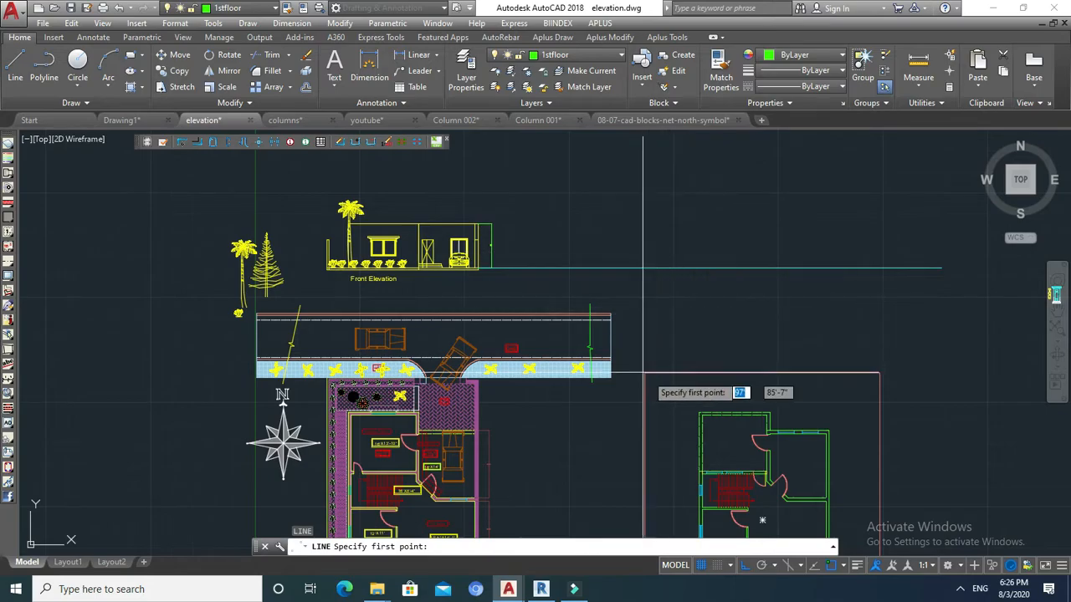
{"action": "left_click", "coordinate": [700, 414]}
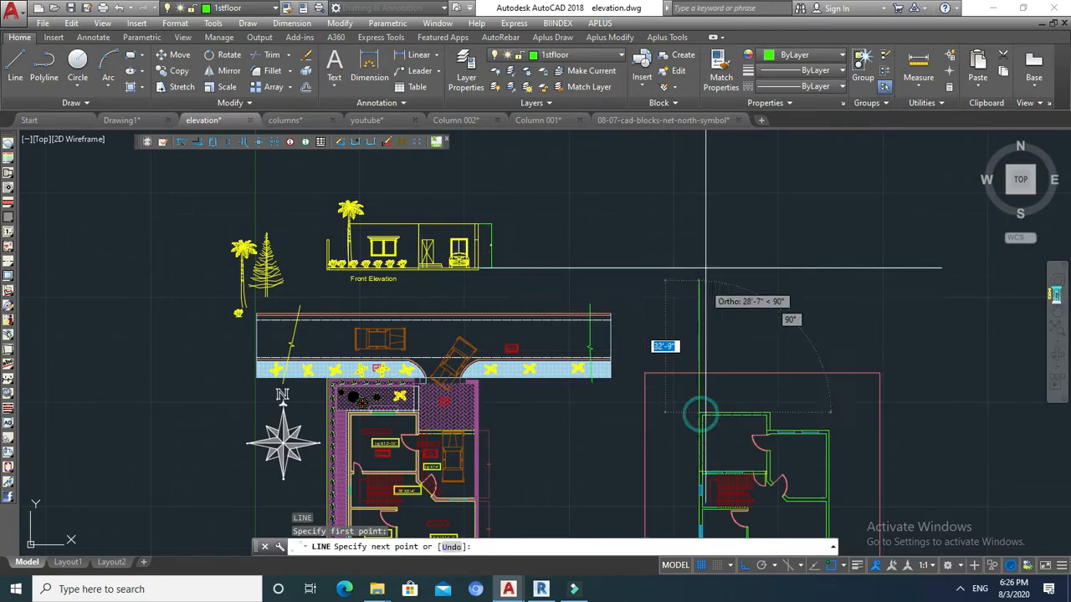
{"action": "left_click", "coordinate": [710, 139]}
{"action": "key", "text": "Escape"}
{"action": "key", "text": "Escape"}
{"action": "scroll", "coordinate": [486, 270], "scroll_direction": "up", "scroll_amount": 4}
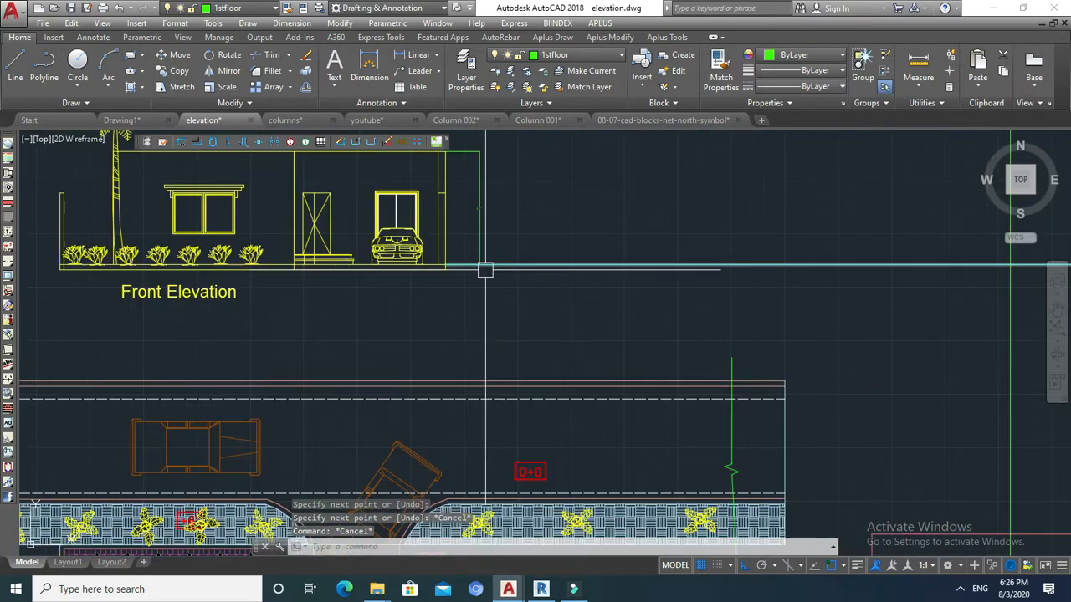
{"action": "scroll", "coordinate": [566, 298], "scroll_direction": "down", "scroll_amount": 4}
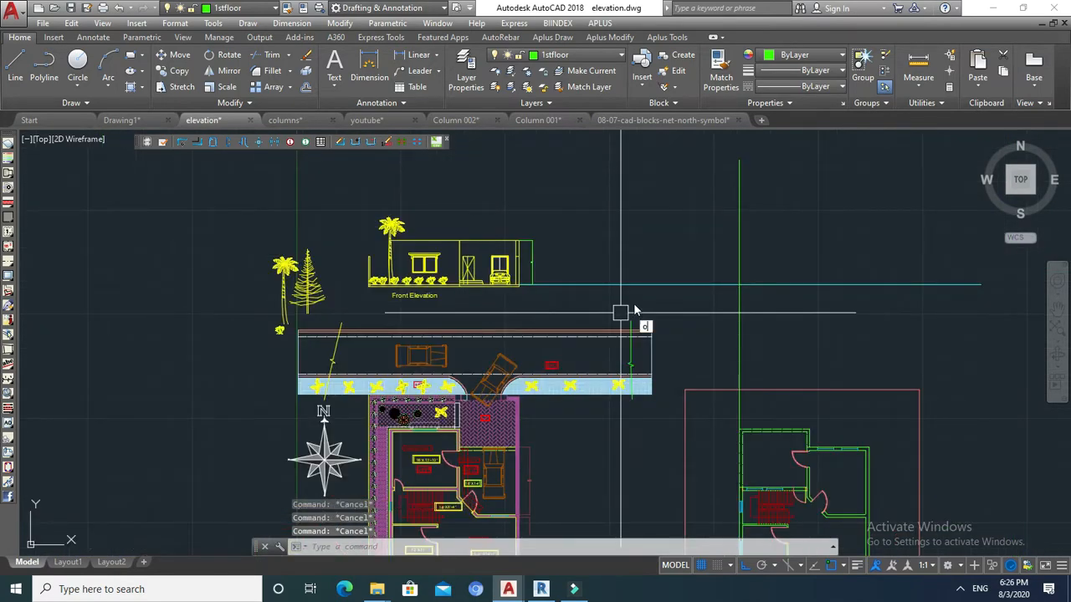
{"action": "key", "text": "Return"}
{"action": "left_click", "coordinate": [765, 232]}
{"action": "key", "text": "Escape"}
{"action": "middle_click_drag", "start_coordinate": [742, 228], "coordinate": [717, 214]}
Copy the vertical line from its base corner to the remaining front wall corners and front window edges of the first floor plan.
{"action": "type", "text": "o"}
{"action": "key", "text": "Return"}
{"action": "left_click", "coordinate": [741, 234]}
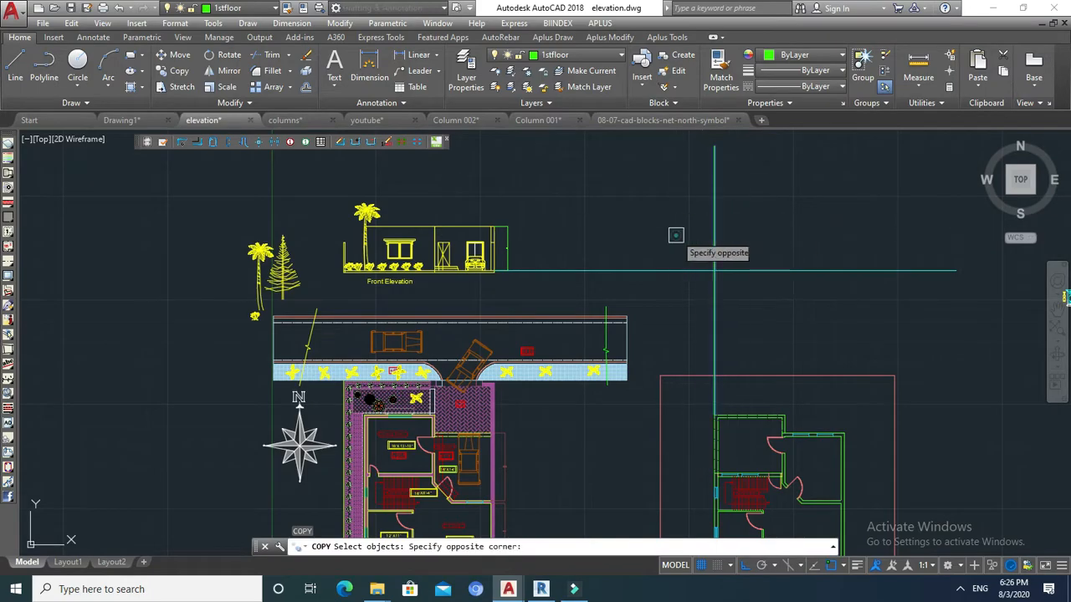
{"action": "left_click", "coordinate": [678, 235]}
{"action": "scroll", "coordinate": [717, 439], "scroll_direction": "up", "scroll_amount": 5}
{"action": "key", "text": "Return"}
{"action": "left_click", "coordinate": [713, 387]}
{"action": "scroll", "coordinate": [665, 388], "scroll_direction": "down", "scroll_amount": 4}
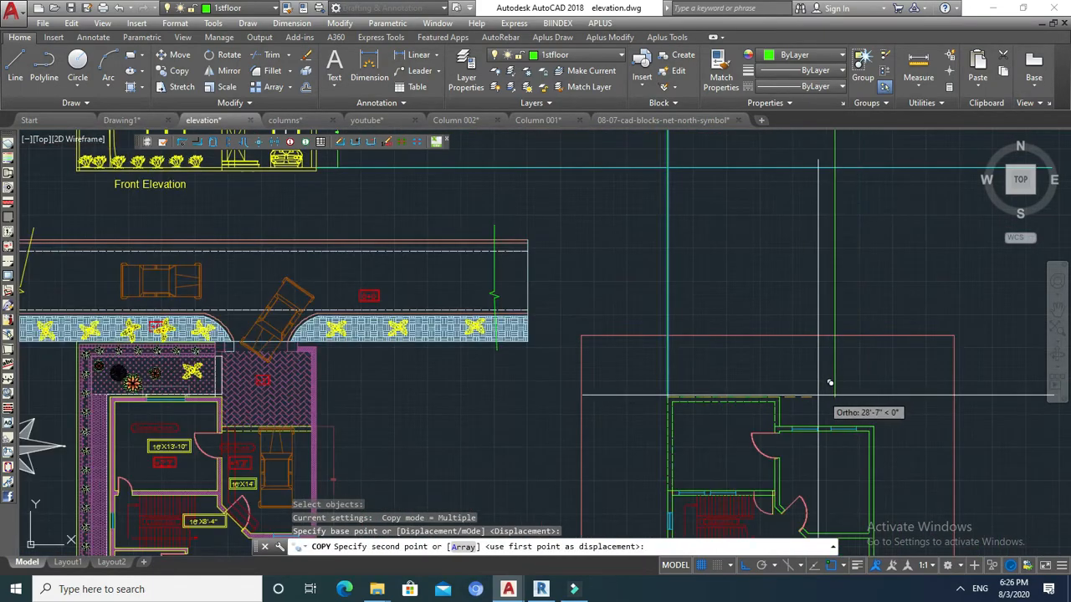
{"action": "left_click", "coordinate": [792, 427]}
{"action": "left_click", "coordinate": [817, 428]}
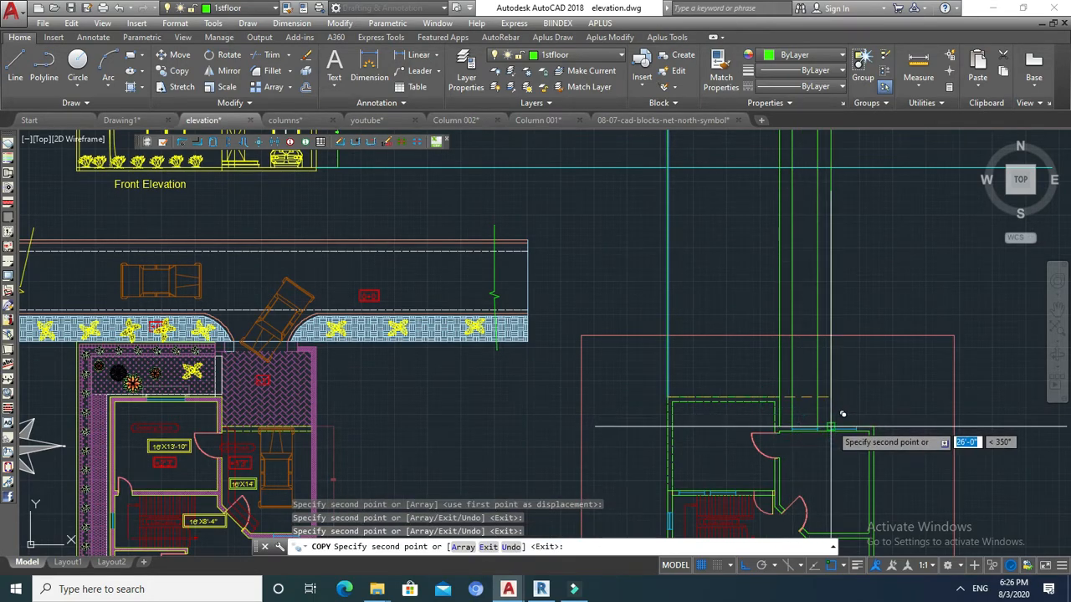
{"action": "left_click", "coordinate": [856, 427]}
{"action": "left_click", "coordinate": [874, 427]}
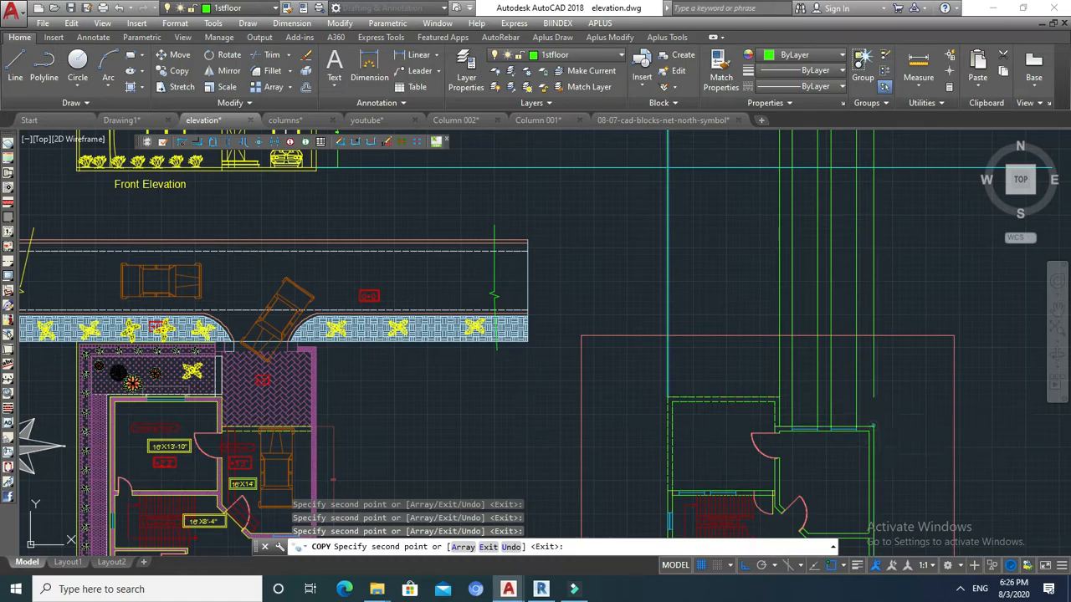
{"action": "scroll", "coordinate": [695, 293], "scroll_direction": "down", "scroll_amount": 4}
{"action": "key", "text": "Escape"}
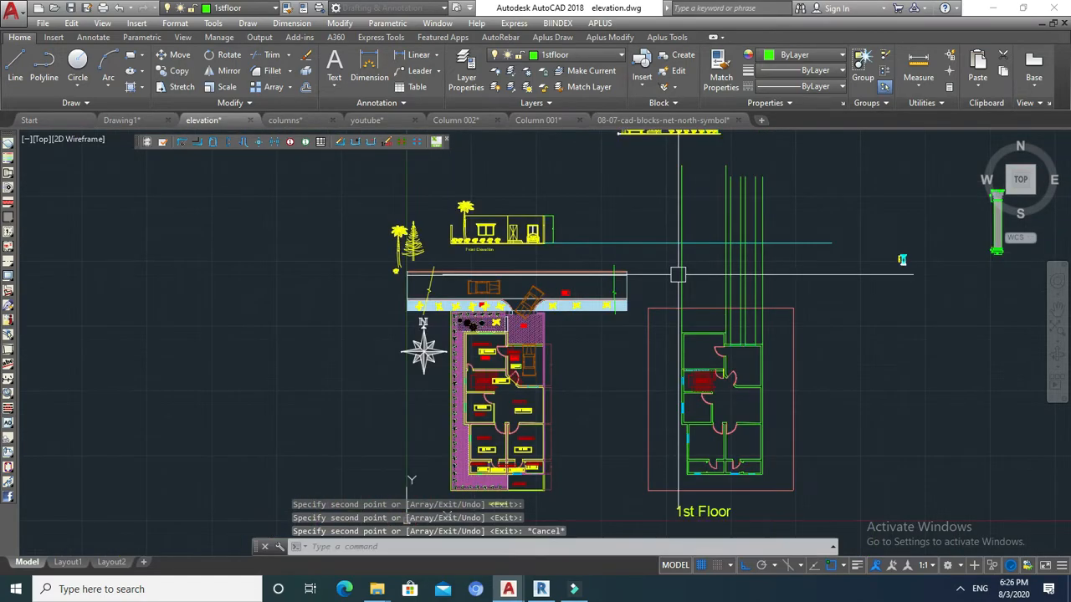
{"action": "key", "text": "Escape"}
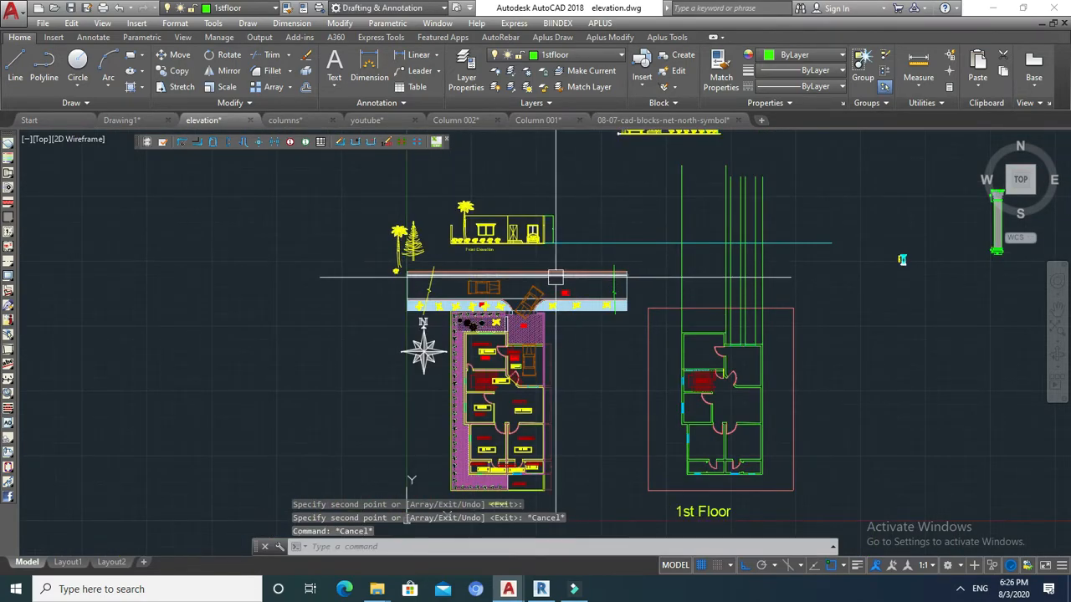
Turn off the frontelevation, ladc, cad-block.com and landsec layers by picking the sidewalk paving and garden objects in the ground floor plan.
{"action": "scroll", "coordinate": [552, 277], "scroll_direction": "up", "scroll_amount": 2}
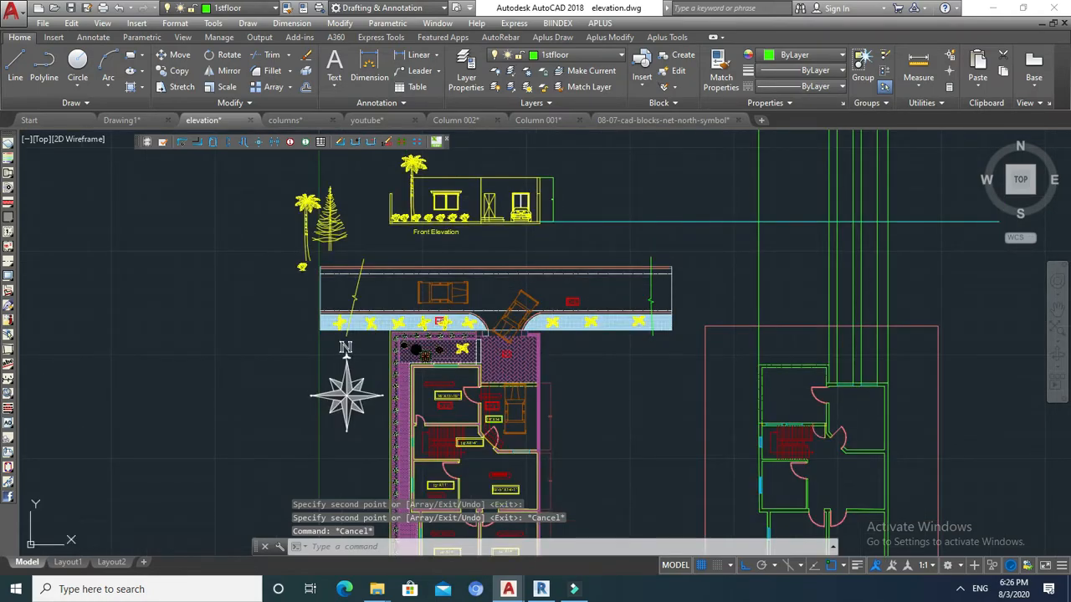
{"action": "type", "text": "11"}
{"action": "key", "text": "Return"}
{"action": "scroll", "coordinate": [539, 326], "scroll_direction": "up", "scroll_amount": 4}
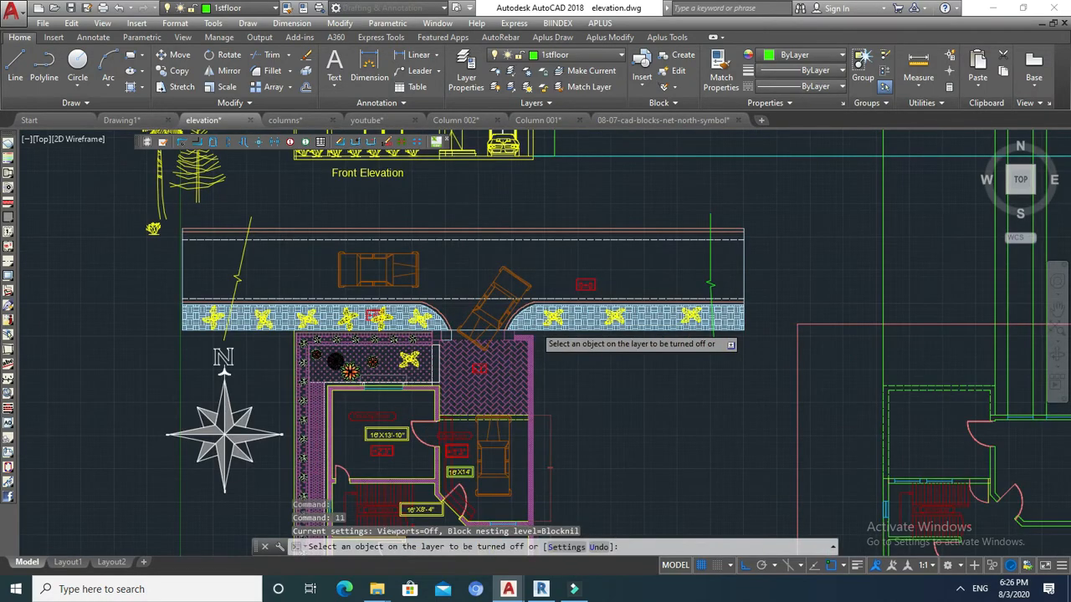
{"action": "left_click", "coordinate": [528, 325]}
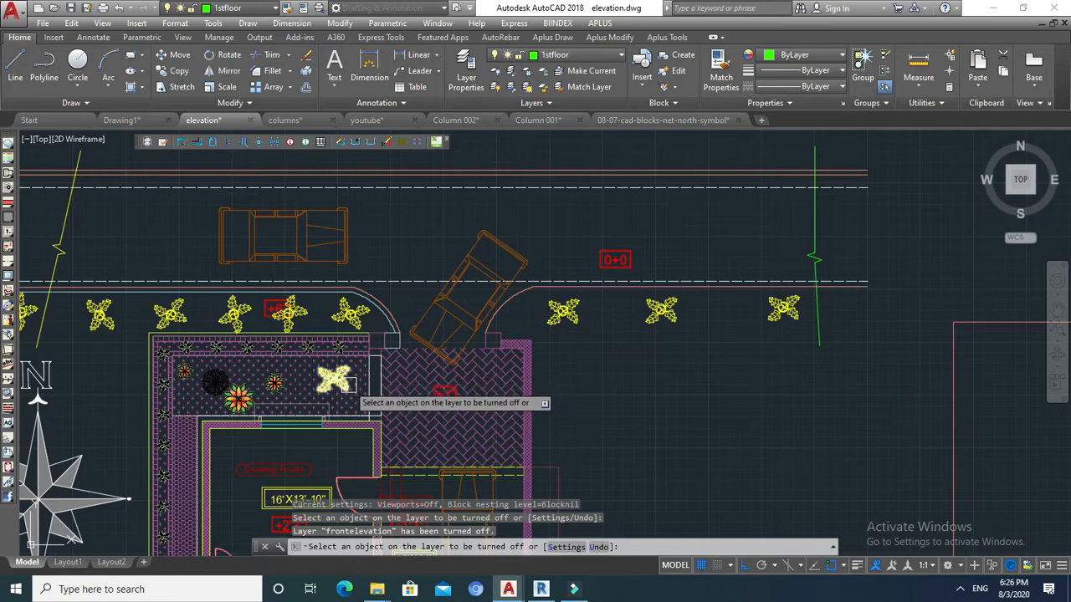
{"action": "left_click", "coordinate": [341, 387]}
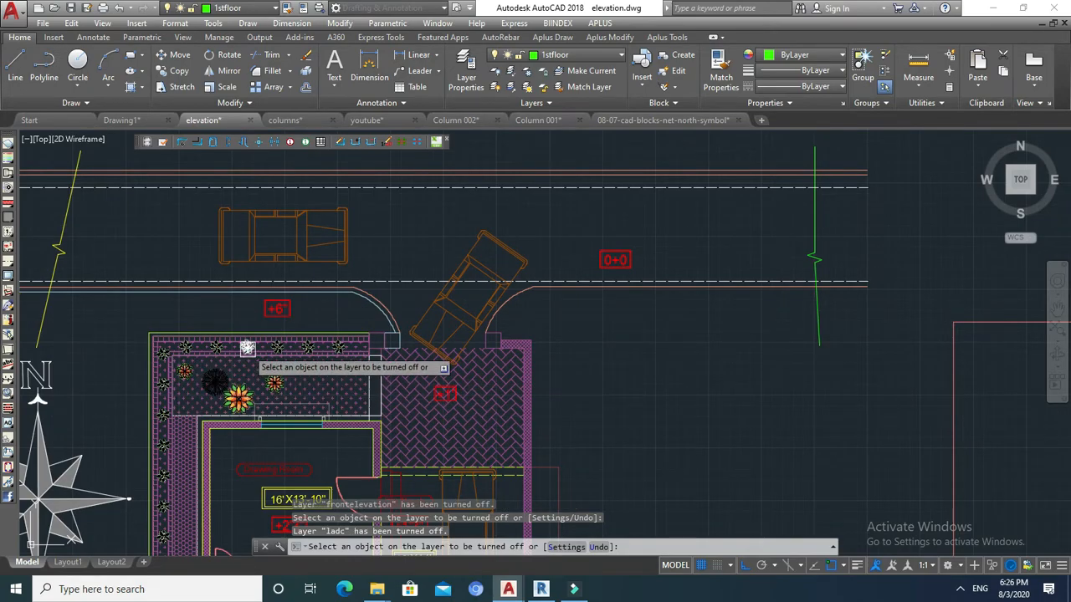
{"action": "left_click", "coordinate": [211, 375]}
{"action": "left_click", "coordinate": [205, 374]}
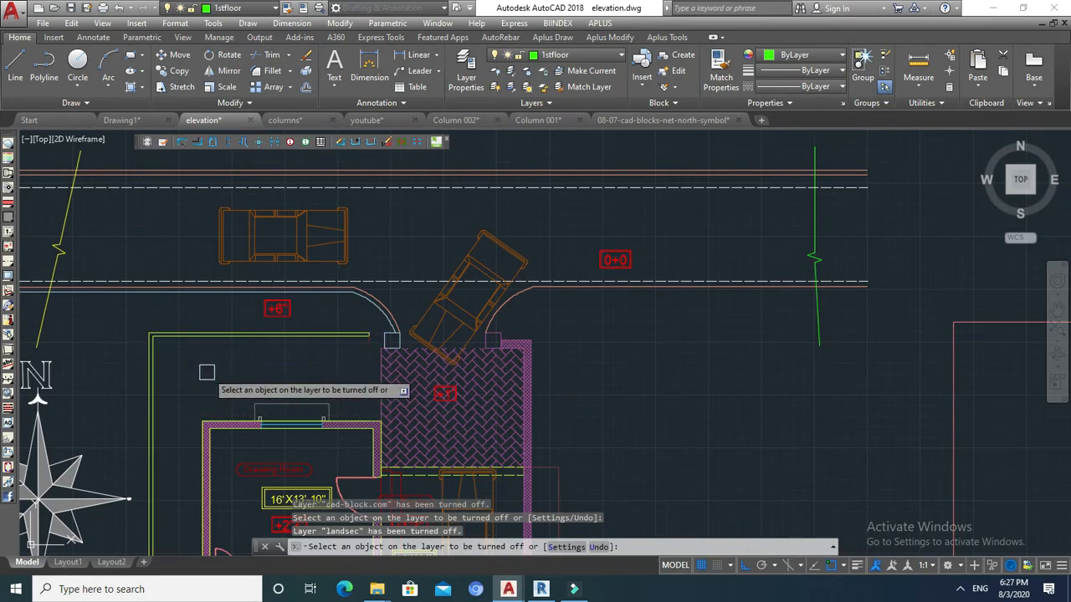
{"action": "scroll", "coordinate": [402, 387], "scroll_direction": "down", "scroll_amount": 4}
{"action": "scroll", "coordinate": [441, 388], "scroll_direction": "down", "scroll_amount": 2}
{"action": "key", "text": "Escape"}
{"action": "scroll", "coordinate": [581, 320], "scroll_direction": "up", "scroll_amount": 4}
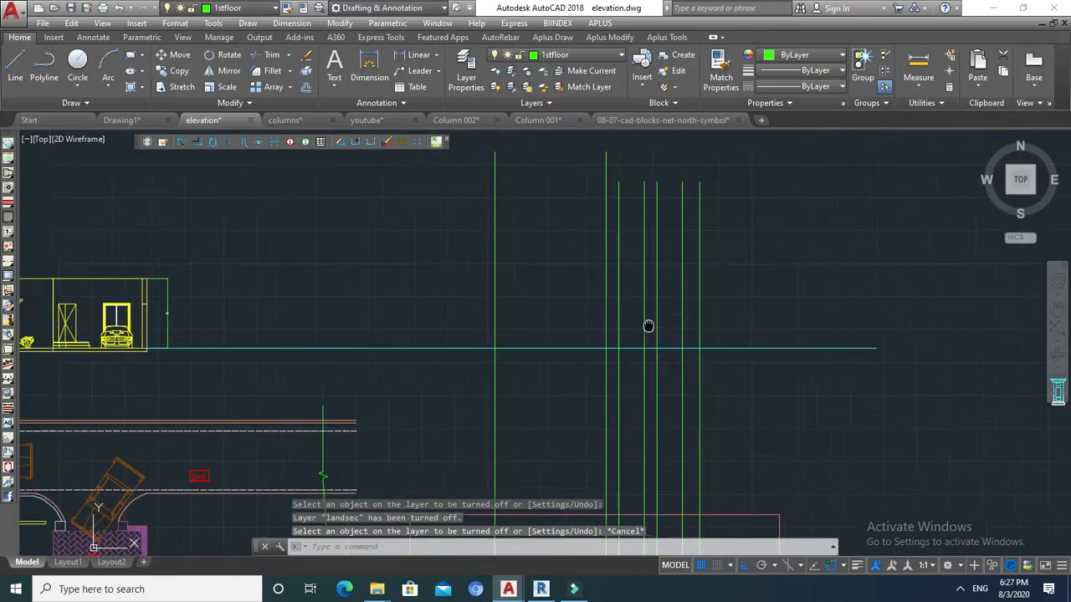
{"action": "middle_click_drag", "start_coordinate": [648, 326], "coordinate": [676, 250]}
{"action": "key", "text": "Escape"}
{"action": "key", "text": "Escape"}
{"action": "middle_click_drag", "start_coordinate": [586, 319], "coordinate": [600, 386]}
{"action": "key", "text": "Escape"}
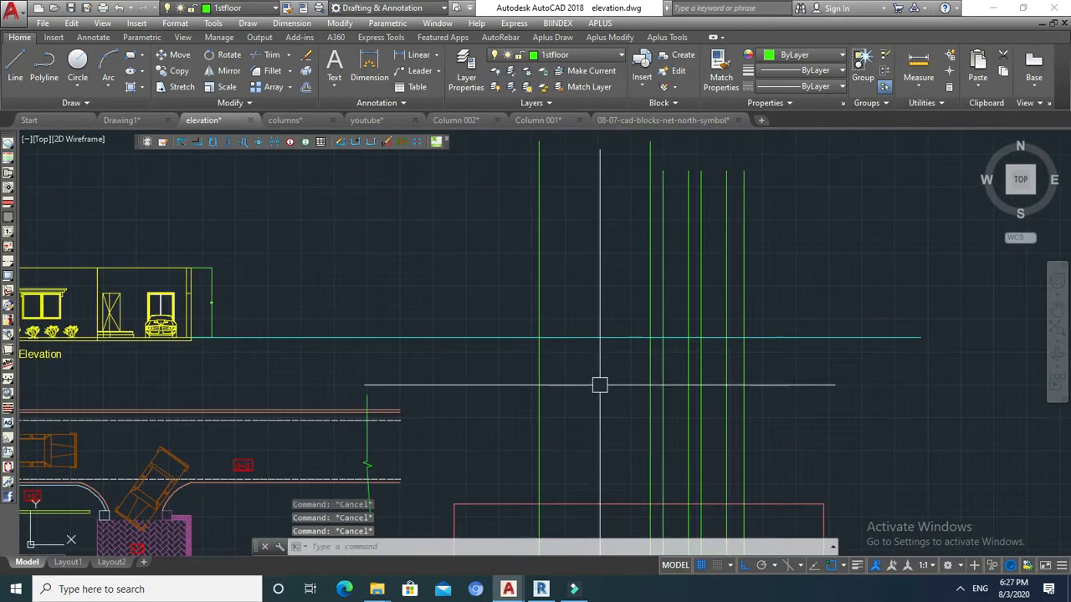
{"action": "type", "text": "l"}
{"action": "key", "text": "Return"}
{"action": "key", "text": "Escape"}
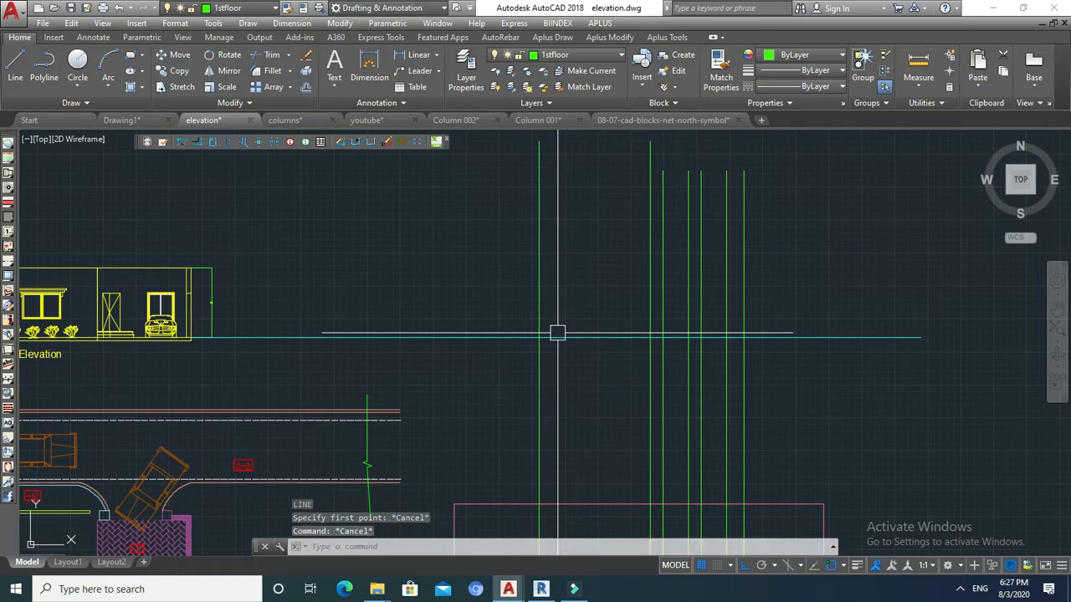
Check the front elevation's height dimension and offset the horizontal base line 10' upward.
{"action": "scroll", "coordinate": [200, 306], "scroll_direction": "up", "scroll_amount": 7}
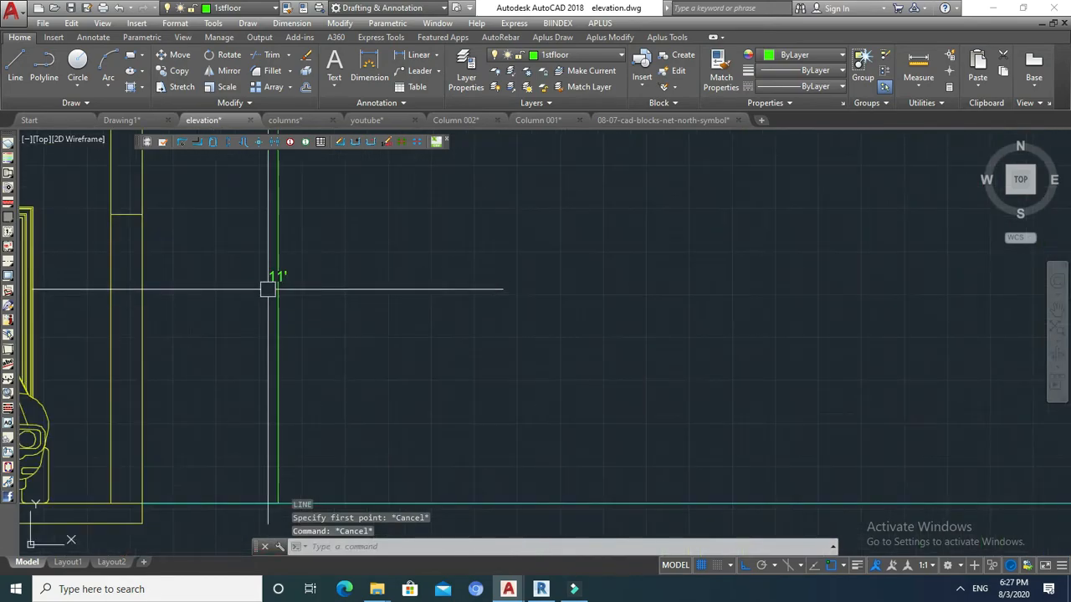
{"action": "scroll", "coordinate": [305, 297], "scroll_direction": "down", "scroll_amount": 7}
{"action": "key", "text": "Escape"}
{"action": "key", "text": "Escape"}
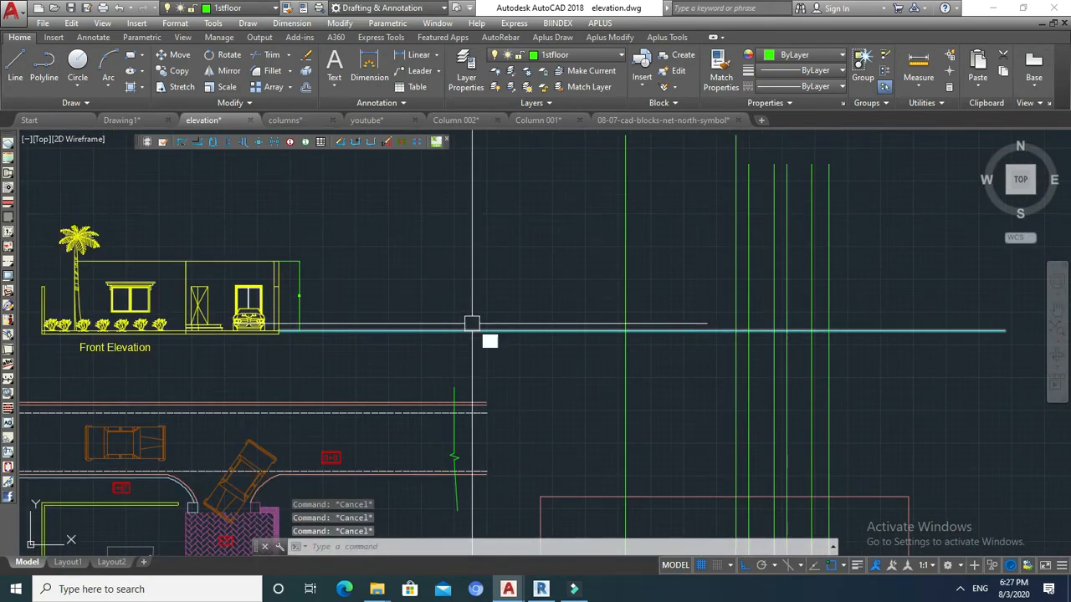
{"action": "type", "text": "o"}
{"action": "key", "text": "Return"}
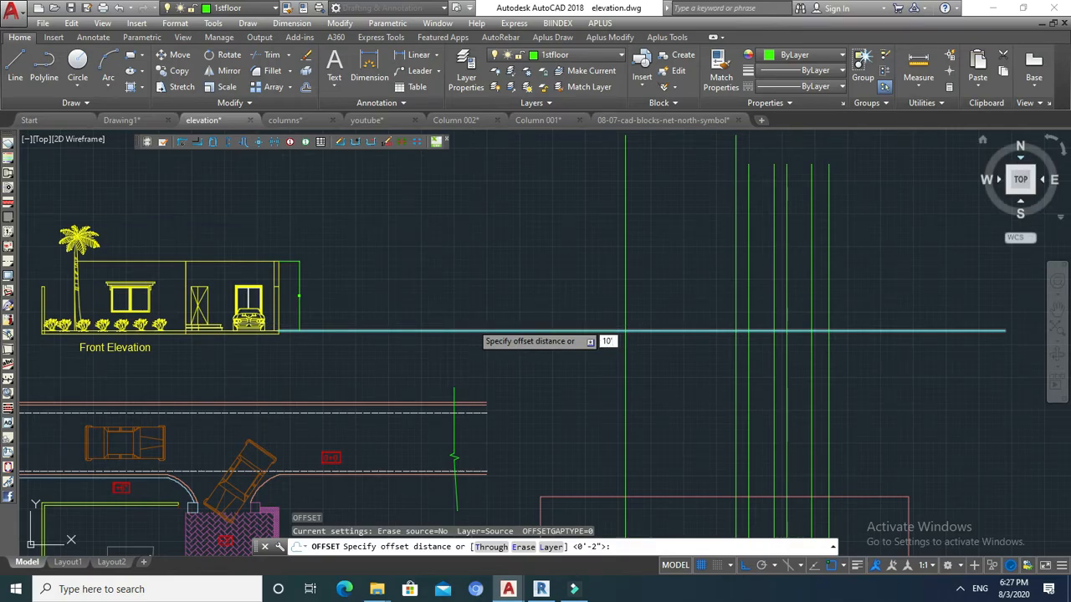
{"action": "key", "text": "Return"}
{"action": "left_click", "coordinate": [552, 332]}
{"action": "left_click", "coordinate": [577, 272]}
{"action": "key", "text": "Escape"}
Trim the vertical projection lines above the upper horizontal line, using that line as the cutting edge.
{"action": "scroll", "coordinate": [574, 283], "scroll_direction": "down", "scroll_amount": 2}
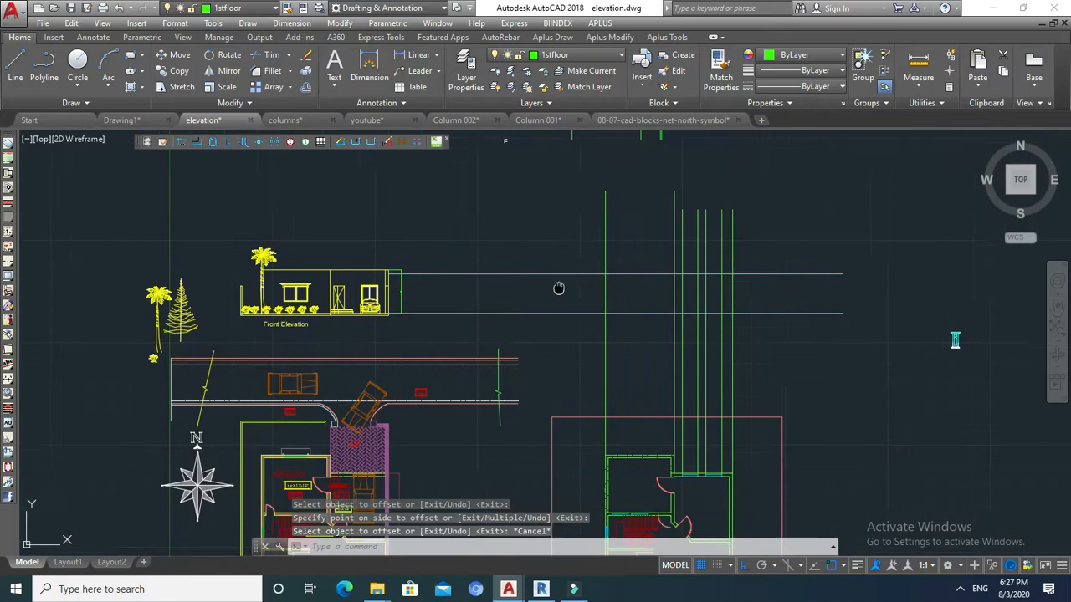
{"action": "middle_click_drag", "start_coordinate": [574, 284], "coordinate": [502, 292]}
{"action": "key", "text": "Escape"}
{"action": "key", "text": "Return"}
{"action": "left_click", "coordinate": [513, 282]}
{"action": "key", "text": "Return"}
{"action": "left_click", "coordinate": [763, 250]}
{"action": "left_click", "coordinate": [509, 255]}
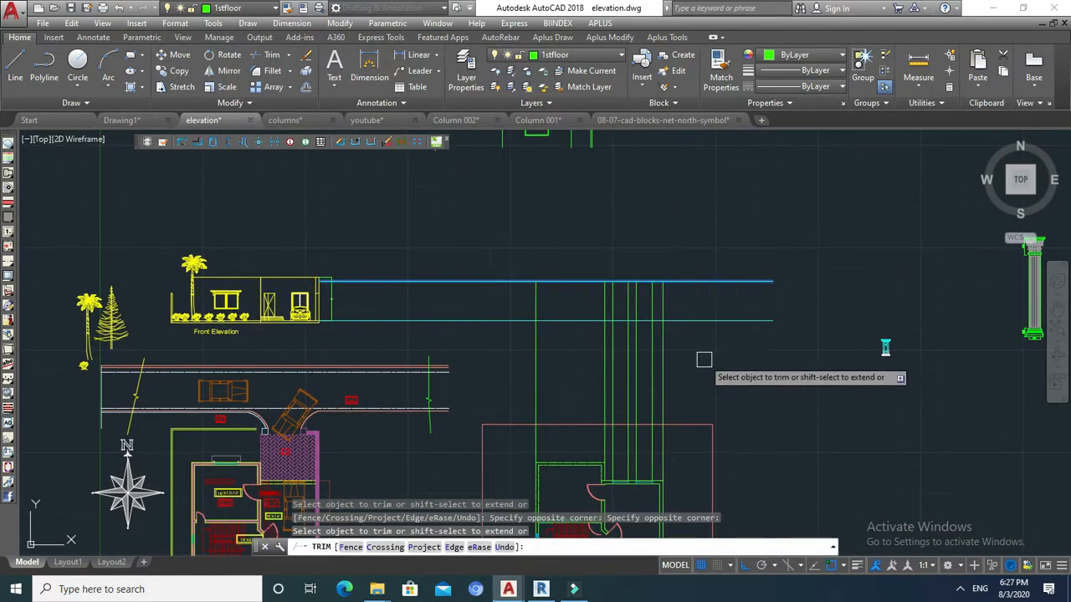
Try to trim the vertical projection lines below the horizontal base line.
{"action": "left_click", "coordinate": [706, 358]}
{"action": "left_click", "coordinate": [511, 371]}
{"action": "key", "text": "Escape"}
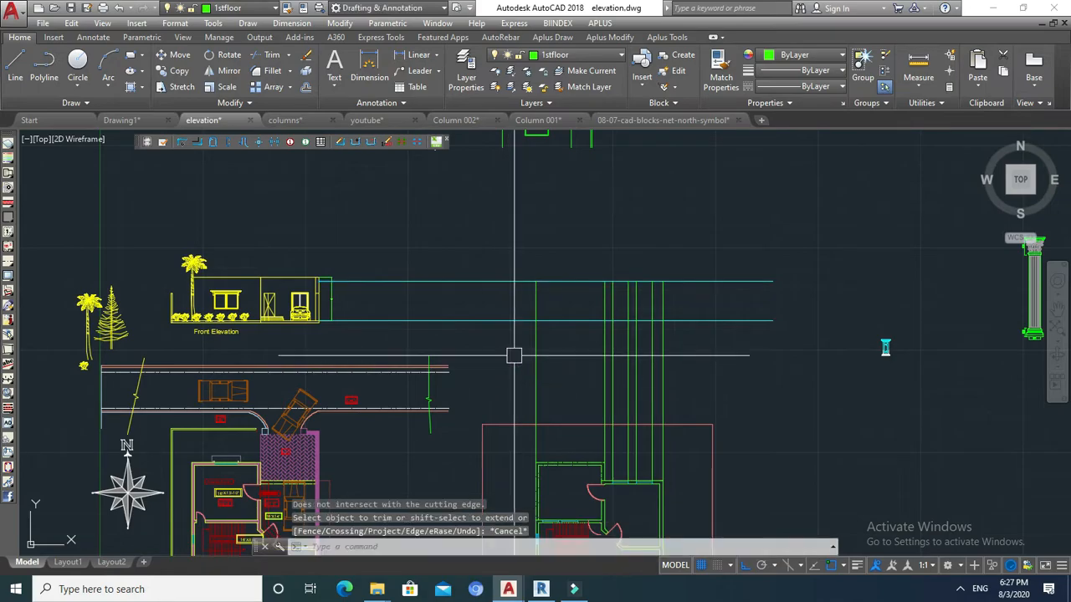
Draw a horizontal line from the bottom corner of the ground floor elevation's left window across all the vertical projection lines.
{"action": "middle_click_drag", "start_coordinate": [512, 354], "coordinate": [570, 366]}
{"action": "type", "text": "l"}
{"action": "key", "text": "Return"}
{"action": "scroll", "coordinate": [339, 320], "scroll_direction": "up", "scroll_amount": 8}
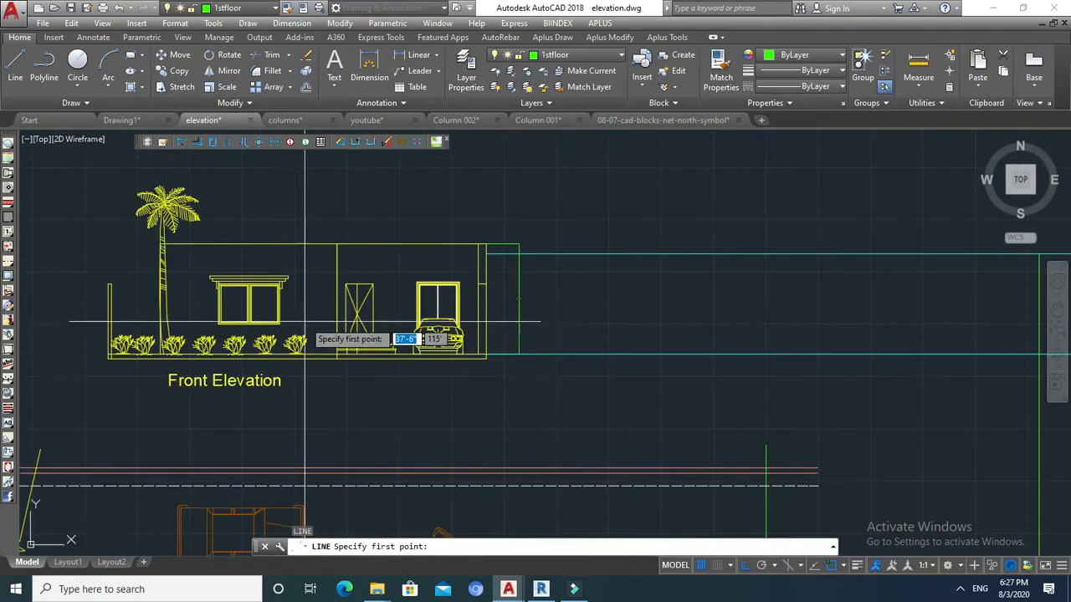
{"action": "scroll", "coordinate": [220, 318], "scroll_direction": "up", "scroll_amount": 5}
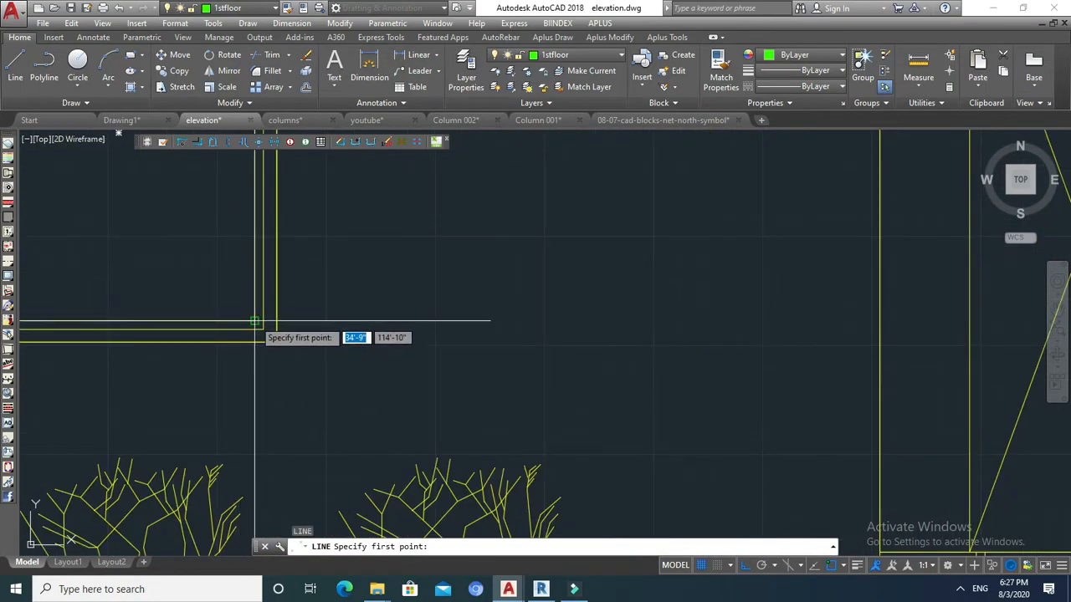
{"action": "scroll", "coordinate": [255, 321], "scroll_direction": "down", "scroll_amount": 5}
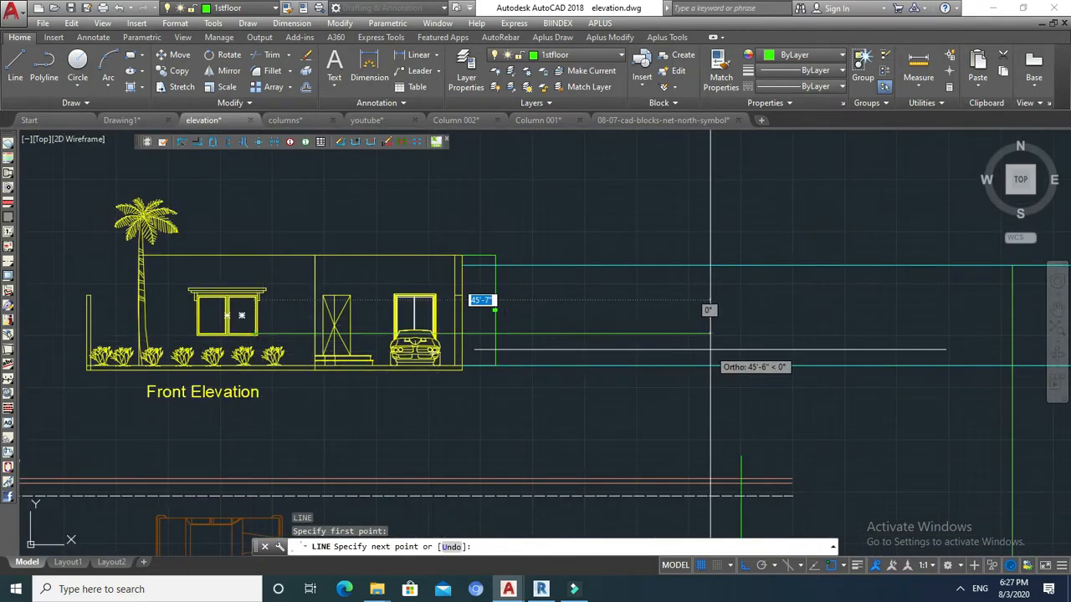
{"action": "scroll", "coordinate": [709, 310], "scroll_direction": "down", "scroll_amount": 4}
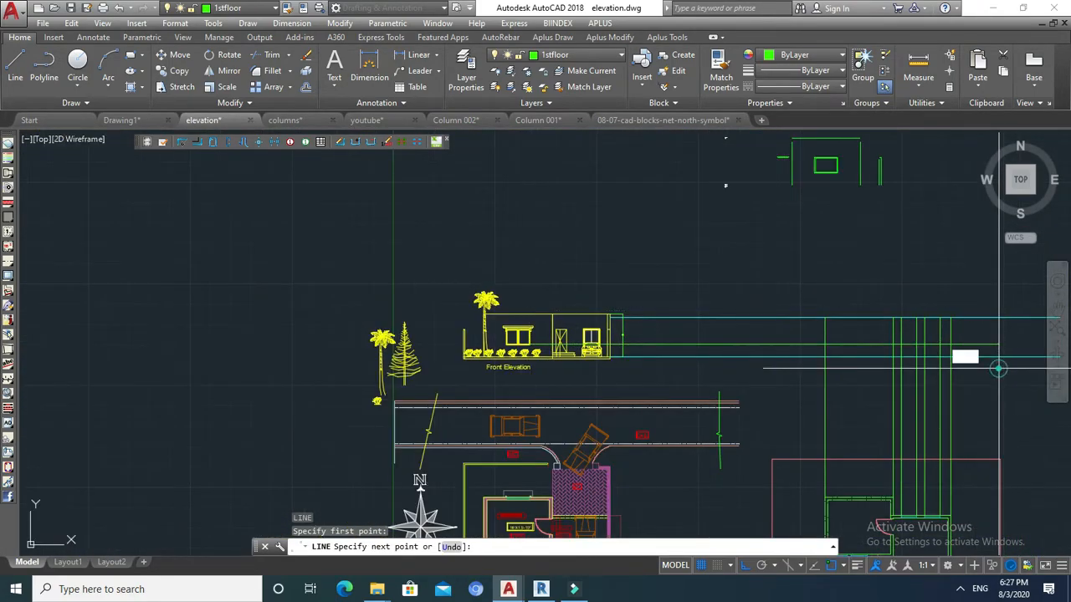
{"action": "key", "text": "Escape"}
Draw a horizontal line from the door's top corner in the ground floor elevation across all the vertical projection lines.
{"action": "scroll", "coordinate": [584, 350], "scroll_direction": "up", "scroll_amount": 5}
{"action": "type", "text": "l"}
{"action": "key", "text": "Return"}
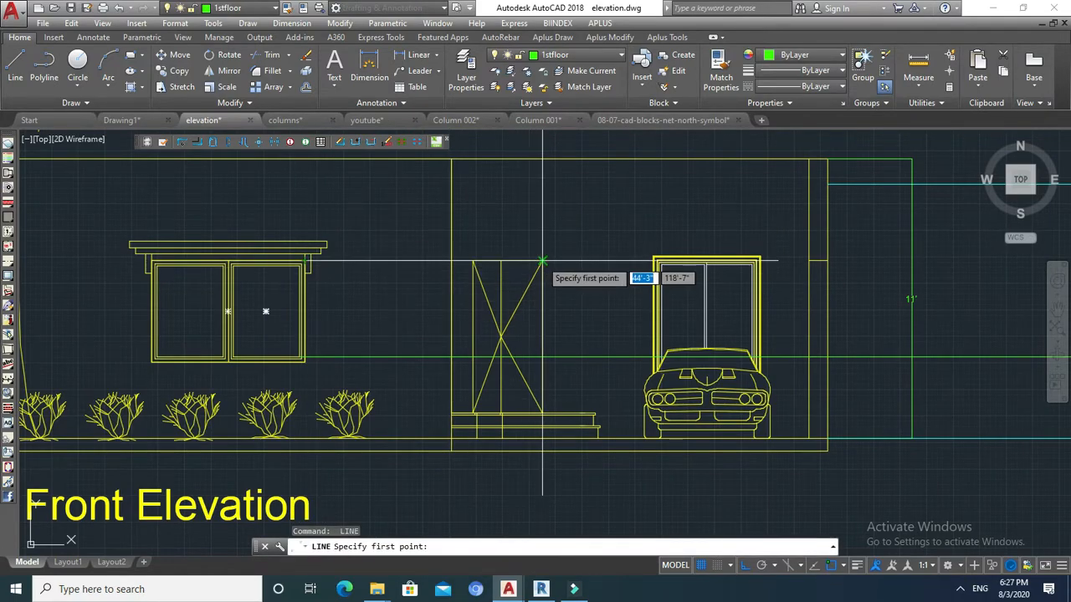
{"action": "left_click", "coordinate": [541, 262]}
{"action": "scroll", "coordinate": [504, 269], "scroll_direction": "down", "scroll_amount": 6}
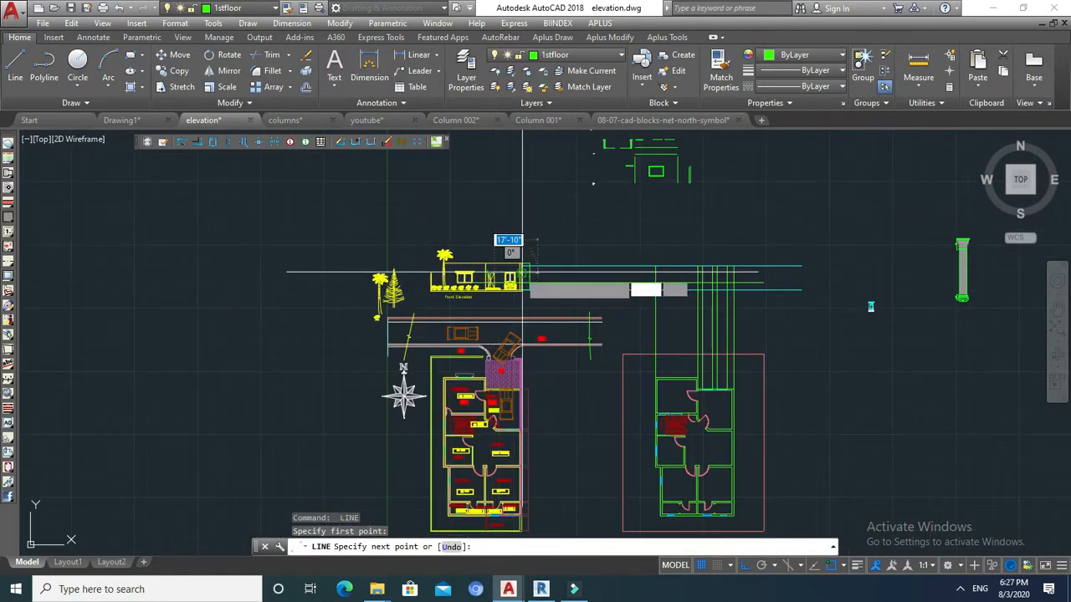
{"action": "scroll", "coordinate": [513, 270], "scroll_direction": "up", "scroll_amount": 2}
{"action": "scroll", "coordinate": [513, 269], "scroll_direction": "down", "scroll_amount": 2}
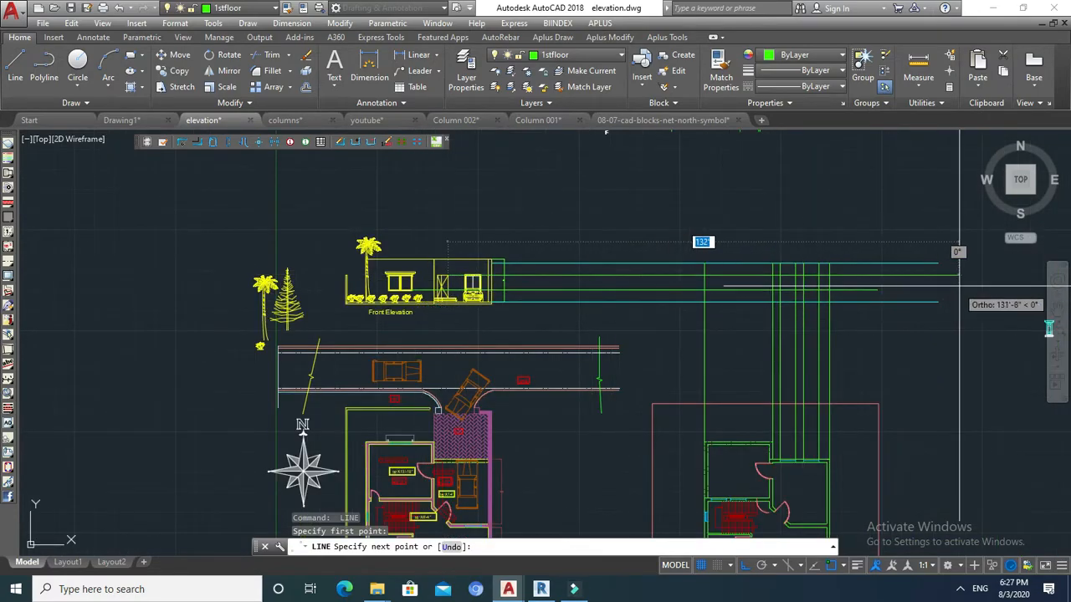
{"action": "key", "text": "Escape"}
Trim the horizontal lines beyond the right outer wall line, using all the crossing elevation lines as cutting edges.
{"action": "scroll", "coordinate": [837, 279], "scroll_direction": "up", "scroll_amount": 5}
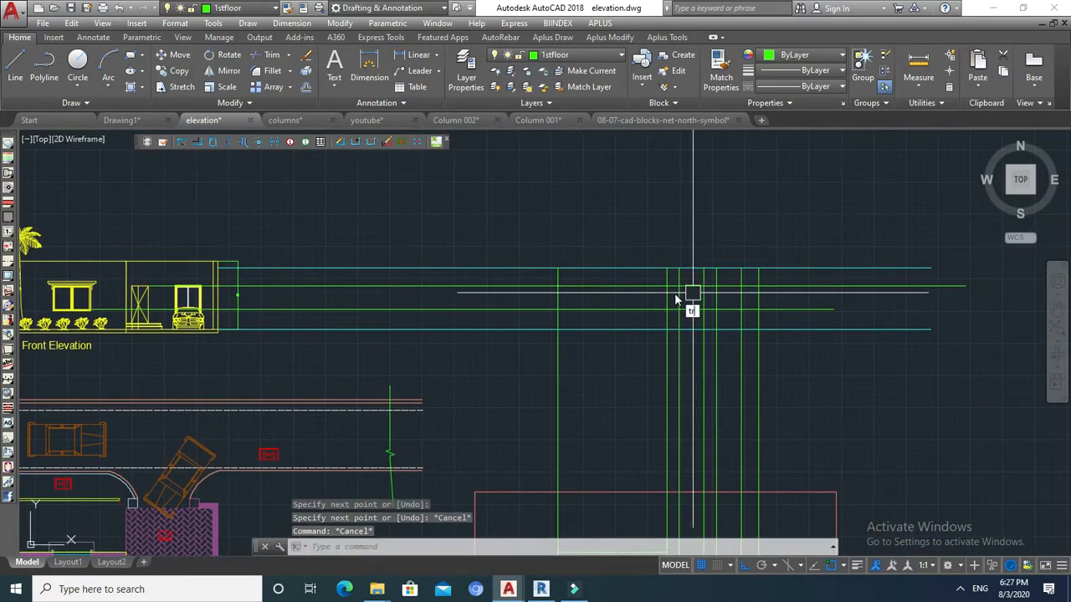
{"action": "type", "text": "tr"}
{"action": "key", "text": "Return"}
{"action": "left_click", "coordinate": [831, 208]}
{"action": "left_click", "coordinate": [505, 364]}
{"action": "key", "text": "Return"}
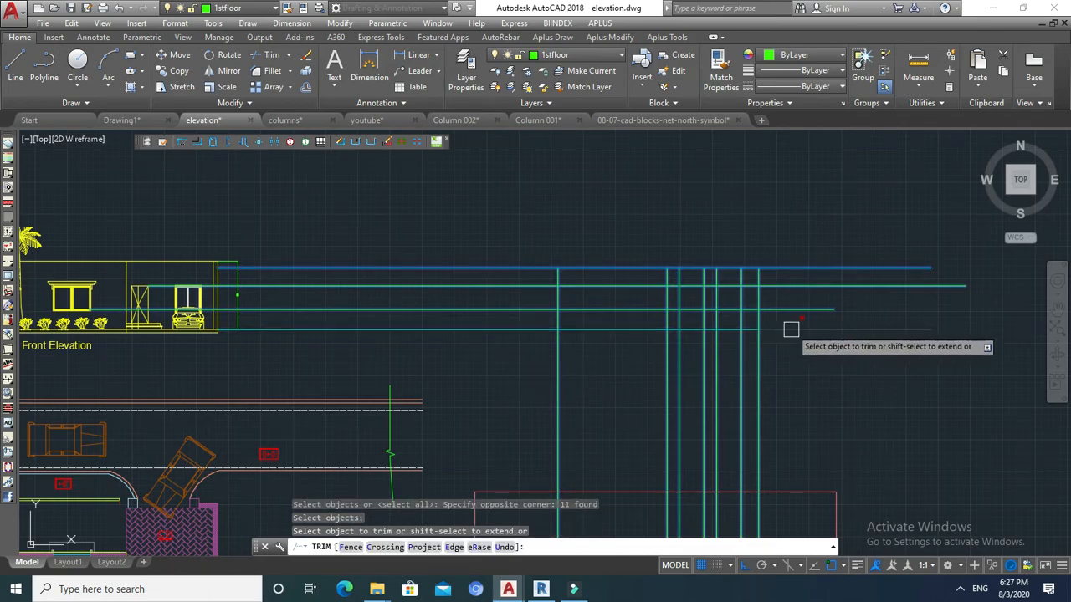
{"action": "scroll", "coordinate": [761, 318], "scroll_direction": "up", "scroll_amount": 3}
{"action": "left_click", "coordinate": [861, 162]}
{"action": "left_click", "coordinate": [813, 405]}
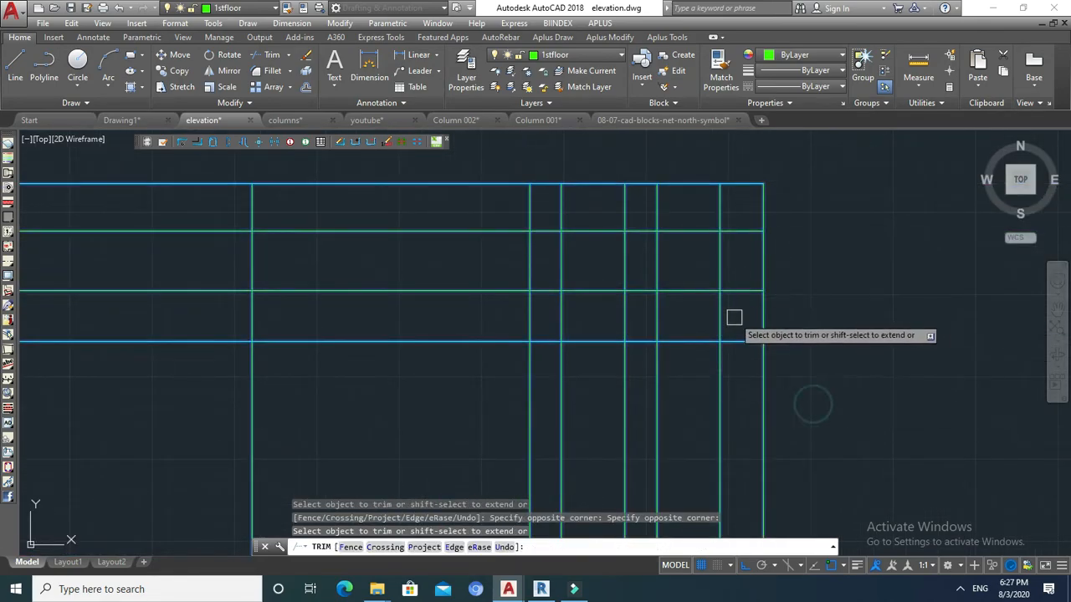
Trim the inner vertical lines between sill and base, and the sill and head lines right of the right-hand window.
{"action": "left_click", "coordinate": [741, 310]}
{"action": "left_click", "coordinate": [251, 311]}
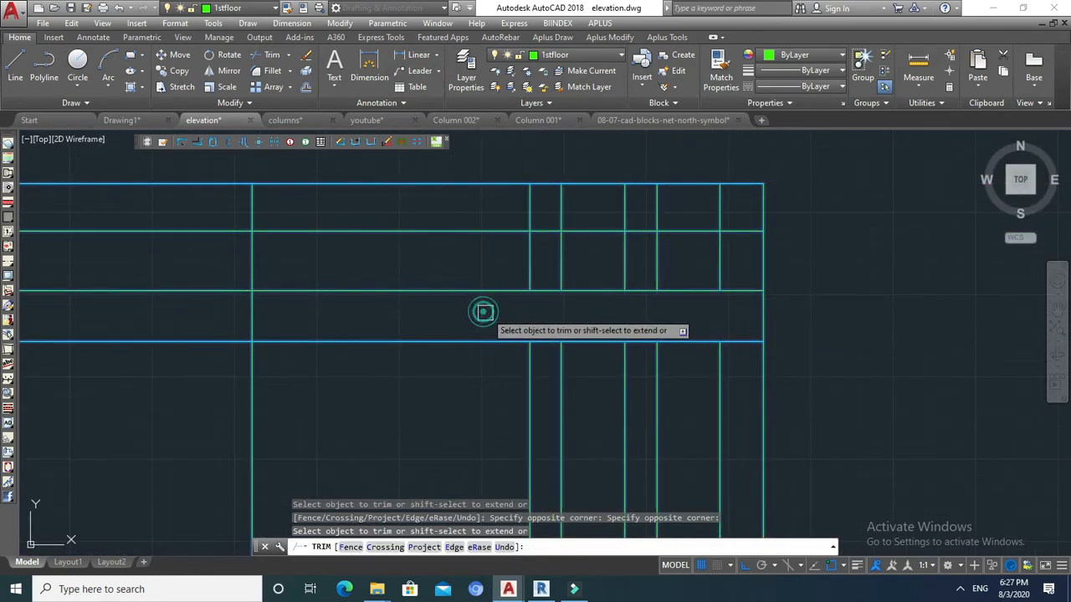
{"action": "left_click", "coordinate": [744, 230]}
{"action": "left_click", "coordinate": [731, 291]}
{"action": "left_click", "coordinate": [595, 285]}
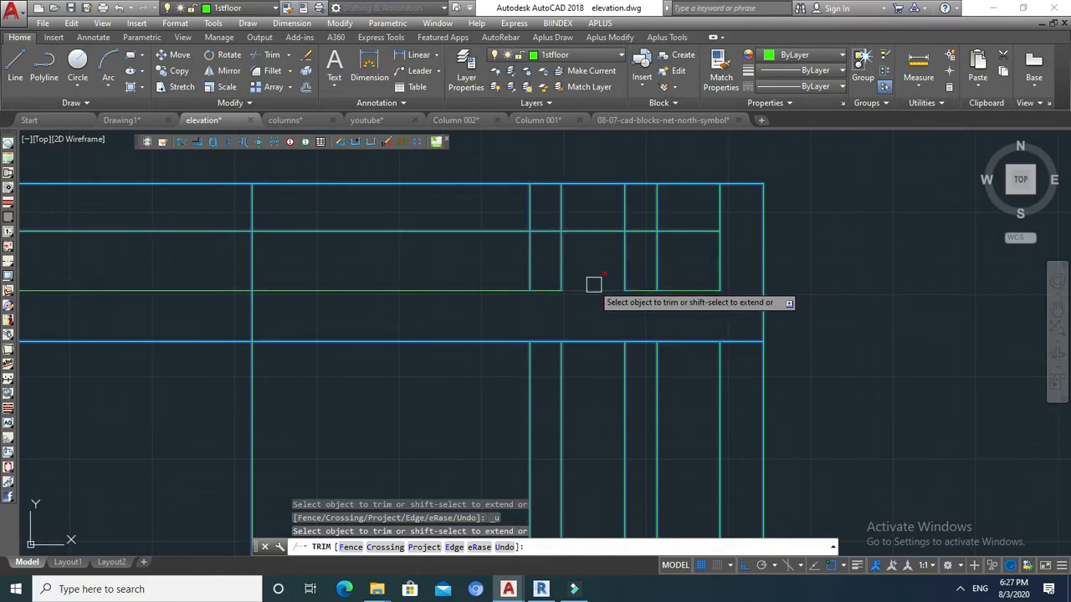
Trim the sill, head and vertical segments around and between the two openings so they form separate window outlines.
{"action": "left_click", "coordinate": [545, 295]}
{"action": "left_click", "coordinate": [545, 232]}
{"action": "left_click", "coordinate": [560, 212]}
{"action": "left_click", "coordinate": [592, 208]}
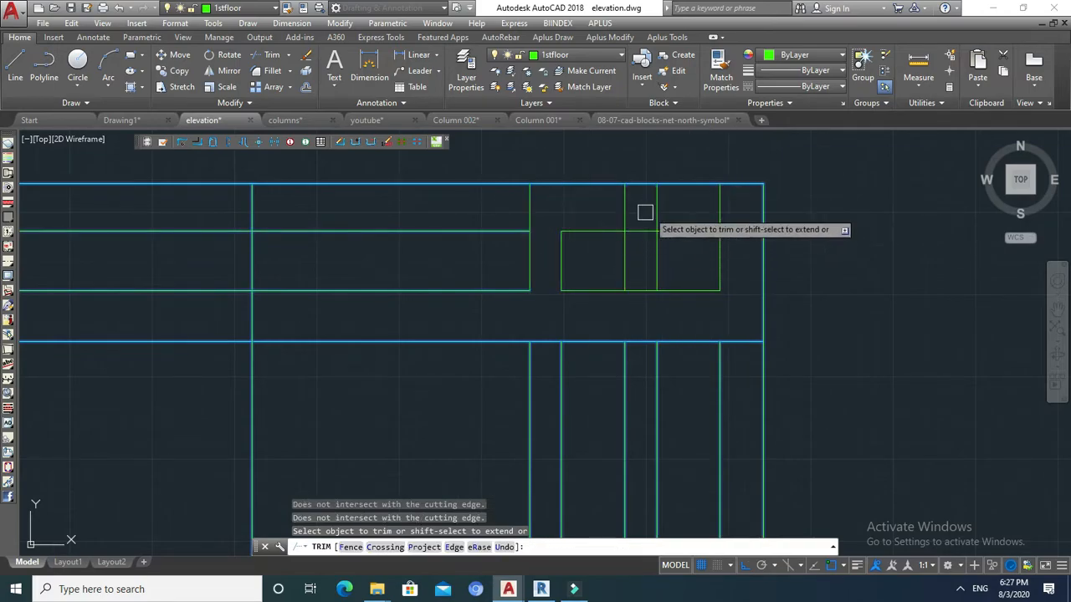
{"action": "left_click", "coordinate": [624, 208]}
{"action": "left_click", "coordinate": [640, 232]}
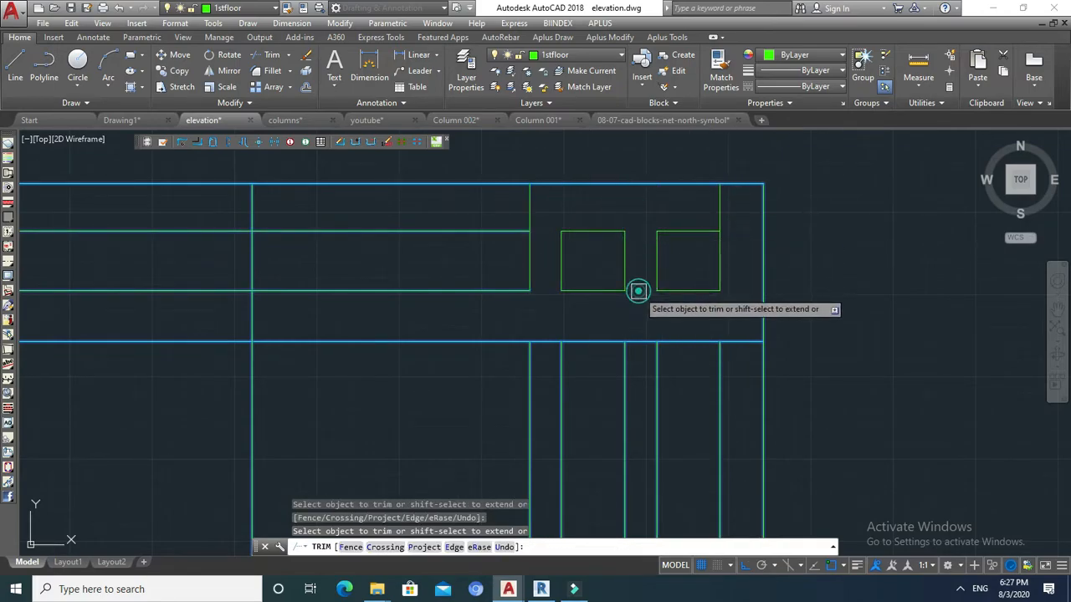
{"action": "key", "text": "Escape"}
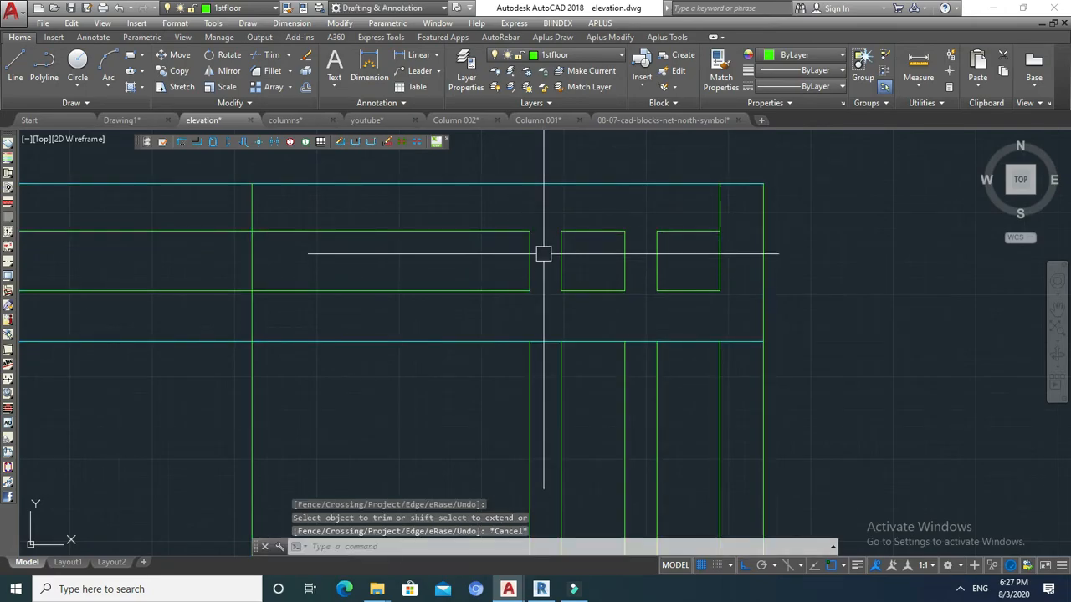
Stretch the lower end of the wall line left of the windows down to the horizontal base line.
{"action": "key", "text": "Escape"}
{"action": "left_click", "coordinate": [529, 251]}
{"action": "left_click", "coordinate": [529, 230]}
{"action": "left_click", "coordinate": [530, 183]}
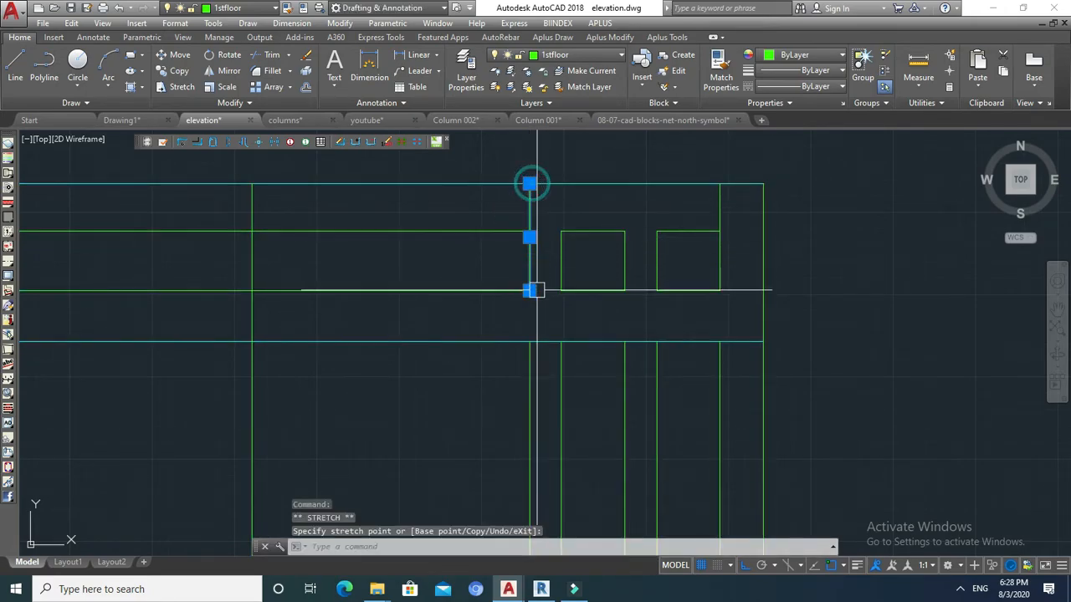
{"action": "left_click", "coordinate": [529, 341]}
{"action": "key", "text": "Escape"}
Trim the horizontal lines extending beyond the elevation's left outer wall line.
{"action": "middle_click_drag", "start_coordinate": [317, 300], "coordinate": [523, 302]}
{"action": "key", "text": "Escape"}
{"action": "type", "text": "tr"}
{"action": "key", "text": "Return"}
{"action": "left_click", "coordinate": [441, 256]}
{"action": "key", "text": "Return"}
{"action": "left_click", "coordinate": [403, 169]}
{"action": "left_click", "coordinate": [370, 382]}
{"action": "key", "text": "Escape"}
Trim the top line over the left part and the left wall line between the head and sill heights.
{"action": "middle_click_drag", "start_coordinate": [509, 363], "coordinate": [487, 376]}
{"action": "type", "text": "tr"}
{"action": "key", "text": "Return"}
{"action": "left_click", "coordinate": [722, 177]}
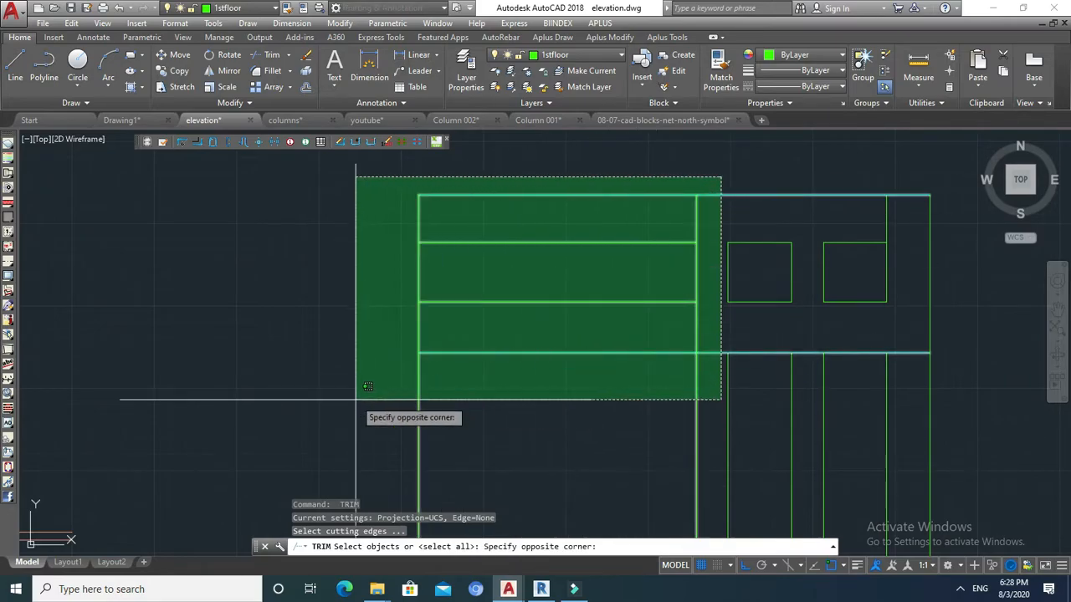
{"action": "left_click", "coordinate": [363, 390]}
{"action": "key", "text": "Return"}
{"action": "left_click", "coordinate": [627, 180]}
{"action": "left_click", "coordinate": [393, 287]}
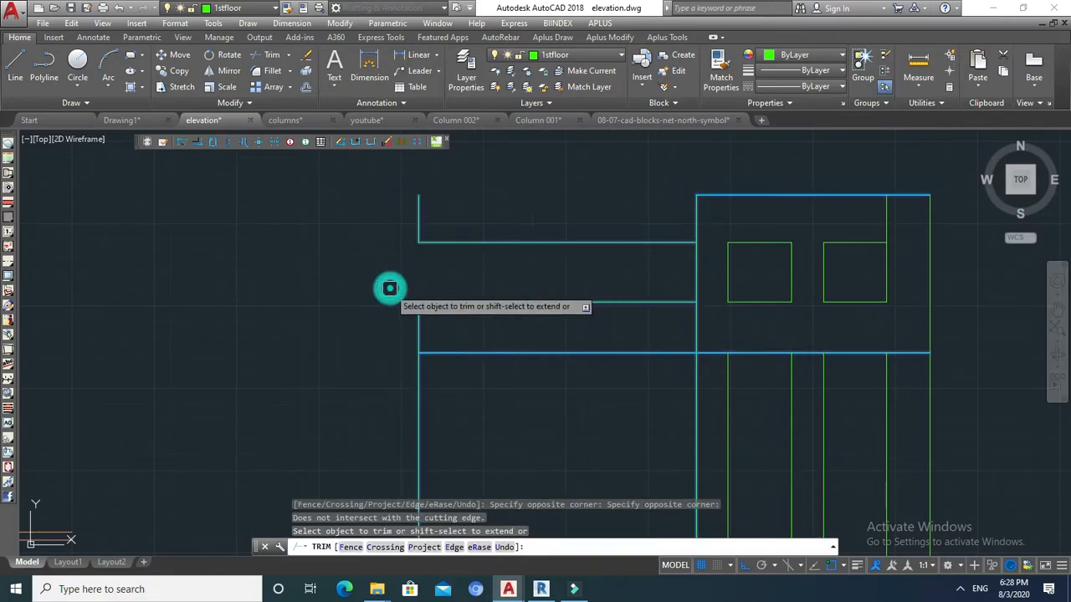
{"action": "key", "text": "Escape"}
Erase the leftover head line and short vertical segment above the elevation's low left part.
{"action": "left_click", "coordinate": [567, 209]}
{"action": "left_click", "coordinate": [381, 271]}
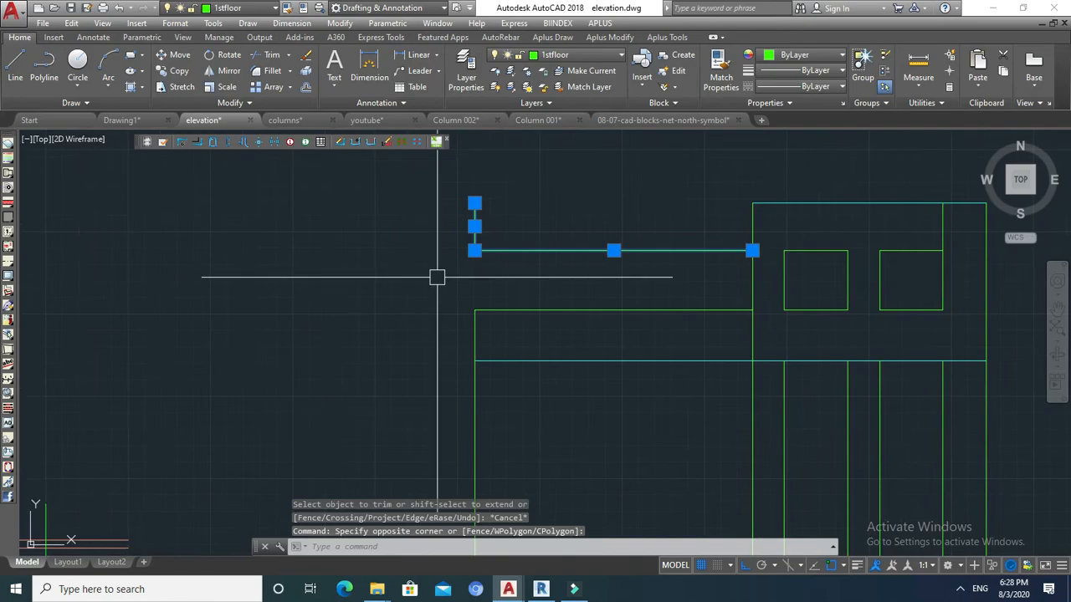
{"action": "type", "text": "e"}
{"action": "key", "text": "Return"}
Examine the front rooms and walls of the first floor plan against the elevation outline.
{"action": "scroll", "coordinate": [491, 256], "scroll_direction": "down", "scroll_amount": 5}
{"action": "scroll", "coordinate": [360, 335], "scroll_direction": "up", "scroll_amount": 3}
{"action": "scroll", "coordinate": [454, 224], "scroll_direction": "up", "scroll_amount": 4}
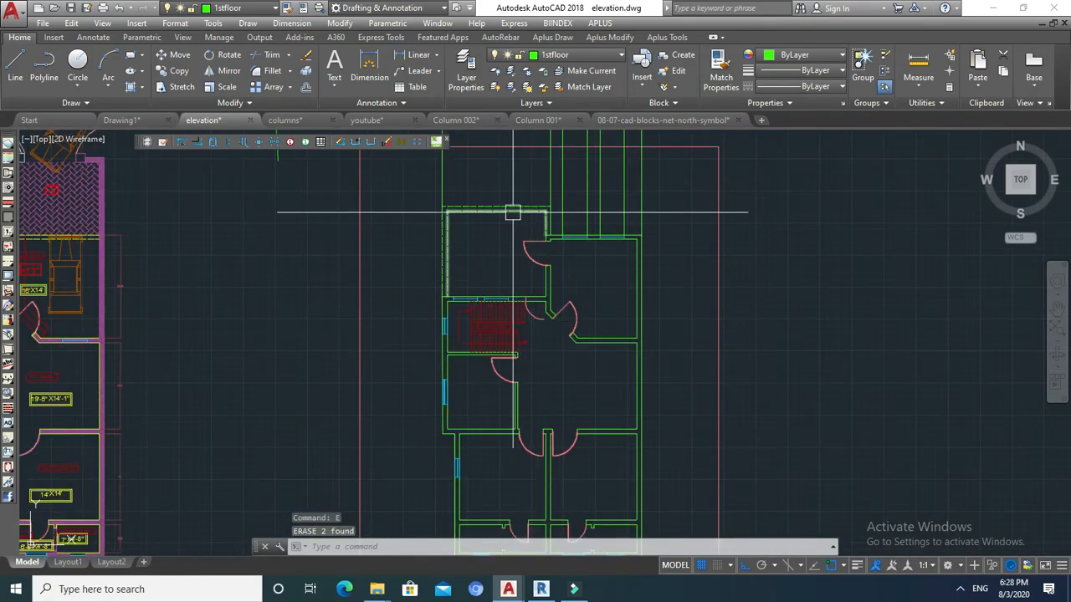
{"action": "middle_click_drag", "start_coordinate": [514, 275], "coordinate": [513, 398]}
{"action": "left_click_drag", "start_coordinate": [513, 398], "coordinate": [511, 428]}
{"action": "key", "text": "Escape"}
{"action": "scroll", "coordinate": [533, 304], "scroll_direction": "down", "scroll_amount": 4}
{"action": "middle_click_drag", "start_coordinate": [540, 300], "coordinate": [533, 373]}
{"action": "key", "text": "Escape"}
{"action": "scroll", "coordinate": [514, 283], "scroll_direction": "up", "scroll_amount": 4}
{"action": "middle_click_drag", "start_coordinate": [512, 261], "coordinate": [511, 306]}
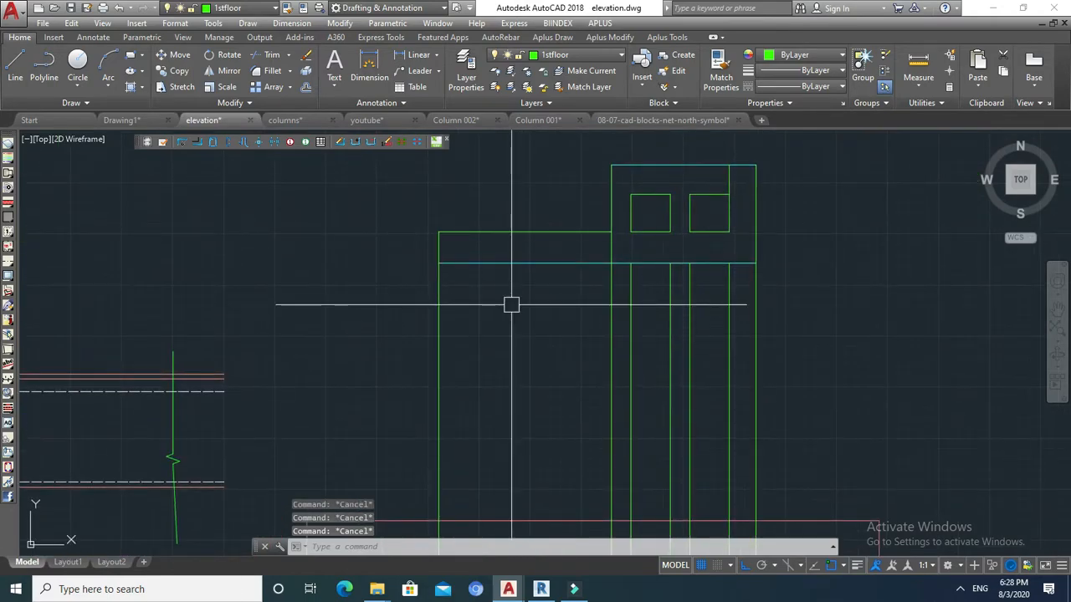
Trim the outer wall lines below the base line and the leftover vertical segment above the right-hand window.
{"action": "type", "text": "tr"}
{"action": "key", "text": "Return"}
{"action": "left_click", "coordinate": [419, 299]}
{"action": "key", "text": "Return"}
{"action": "left_click", "coordinate": [867, 292]}
{"action": "left_click", "coordinate": [388, 334]}
{"action": "left_click", "coordinate": [728, 175]}
{"action": "key", "text": "Escape"}
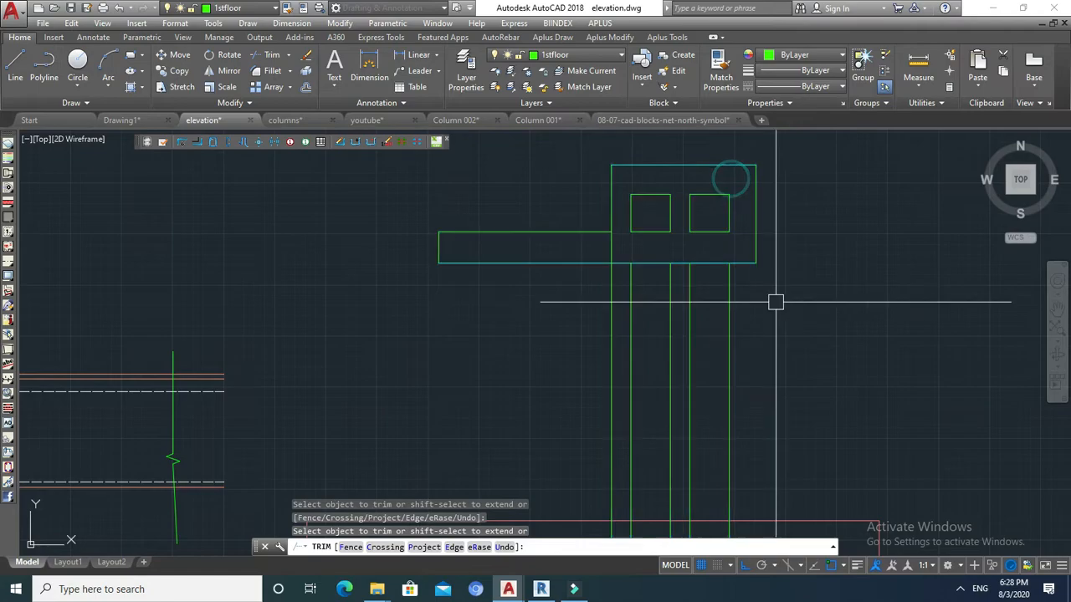
Erase the remaining vertical projection lines below the elevation's base line.
{"action": "left_click", "coordinate": [777, 299]}
{"action": "left_click", "coordinate": [553, 337]}
{"action": "type", "text": "e"}
{"action": "key", "text": "Return"}
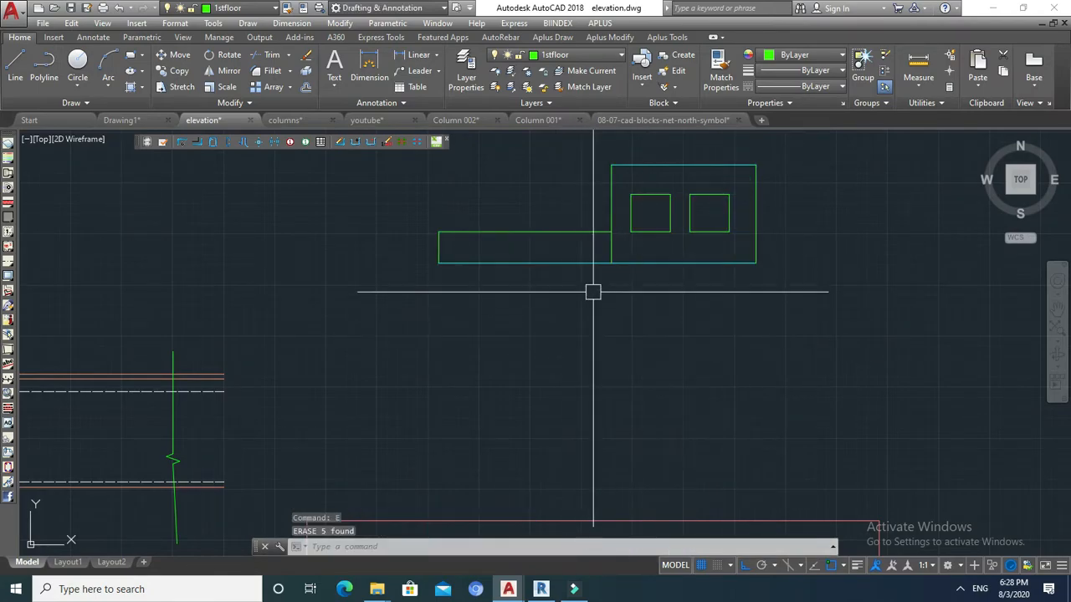
{"action": "key", "text": "Escape"}
Offset the elevation's base line 1' upward.
{"action": "middle_click_drag", "start_coordinate": [591, 293], "coordinate": [661, 327]}
{"action": "mouse_move", "coordinate": [567, 336]}
{"action": "middle_mouse_down"}
{"action": "mouse_move", "coordinate": [587, 337]}
{"action": "mouse_move", "coordinate": [519, 341]}
{"action": "middle_mouse_up"}
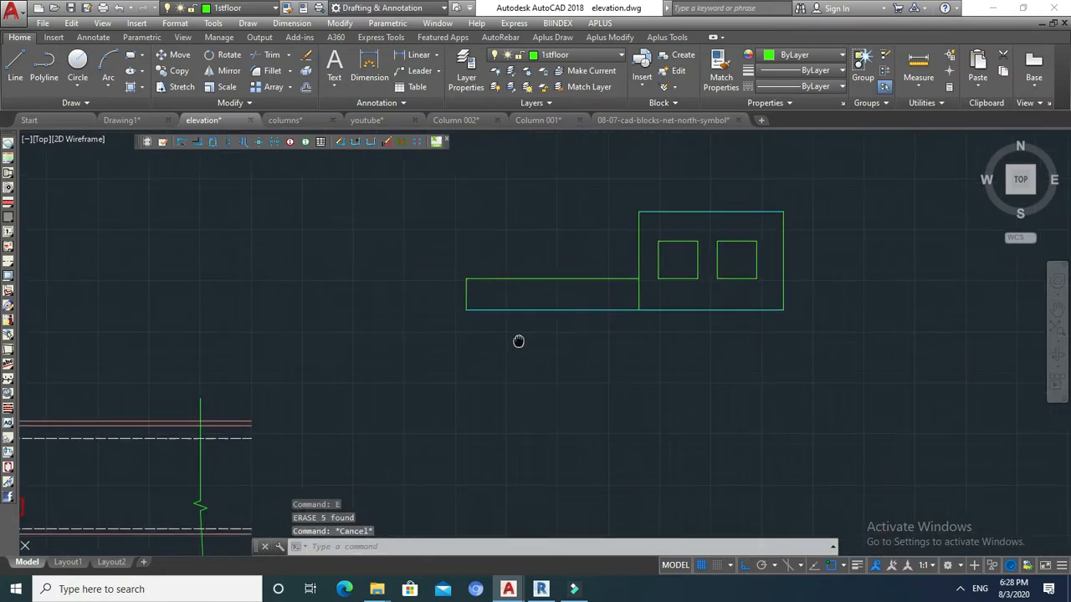
{"action": "type", "text": "o"}
{"action": "key", "text": "Return"}
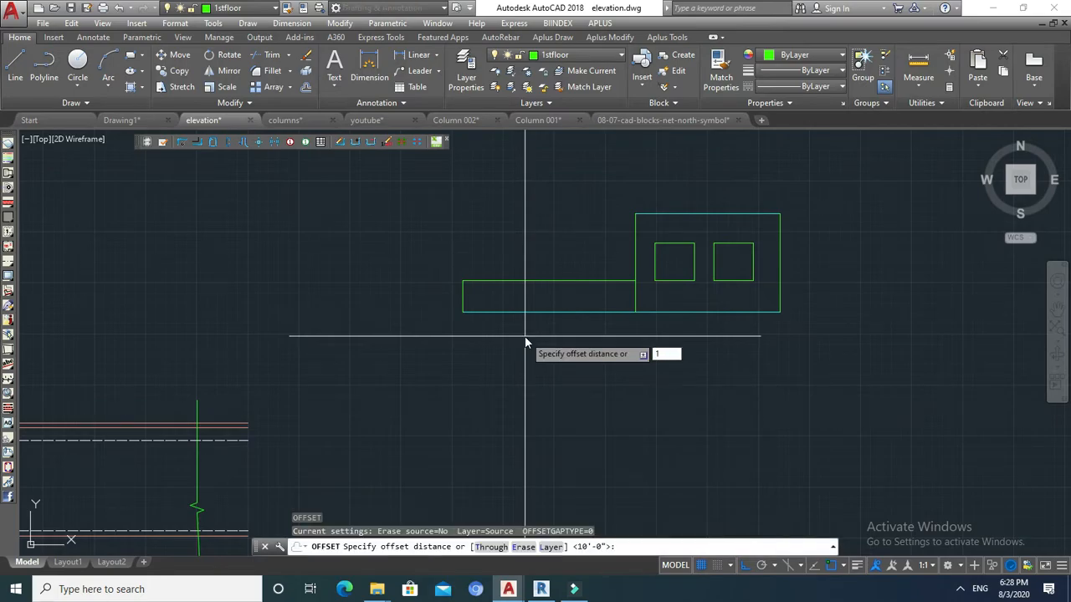
{"action": "type", "text": "1'"}
{"action": "key", "text": "Return"}
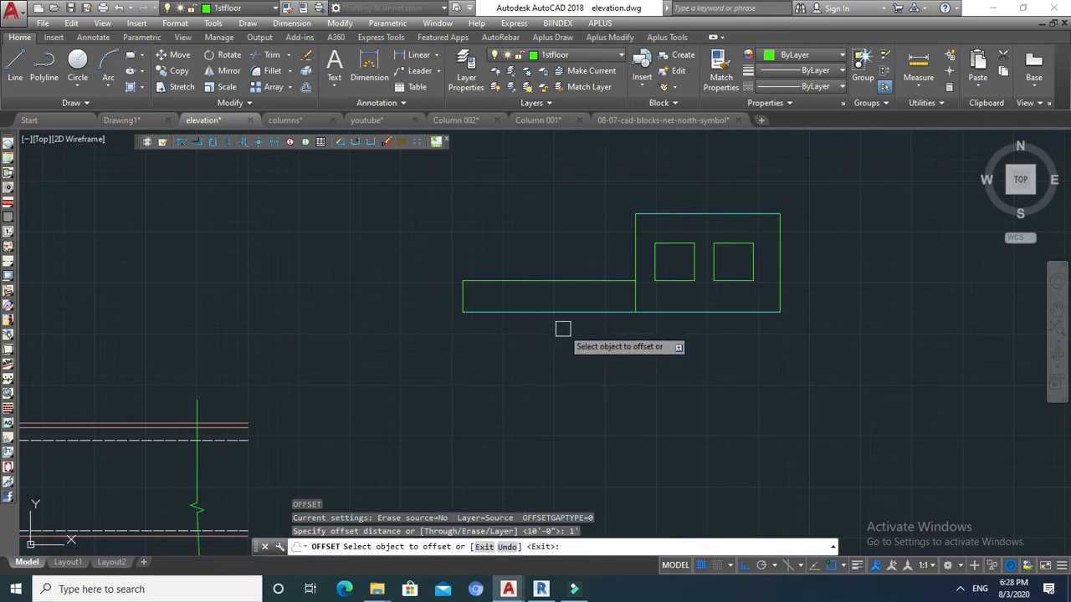
{"action": "left_click", "coordinate": [557, 311]}
{"action": "left_click", "coordinate": [557, 299]}
{"action": "middle_click_drag", "start_coordinate": [619, 329], "coordinate": [598, 349]}
{"action": "key", "text": "Escape"}
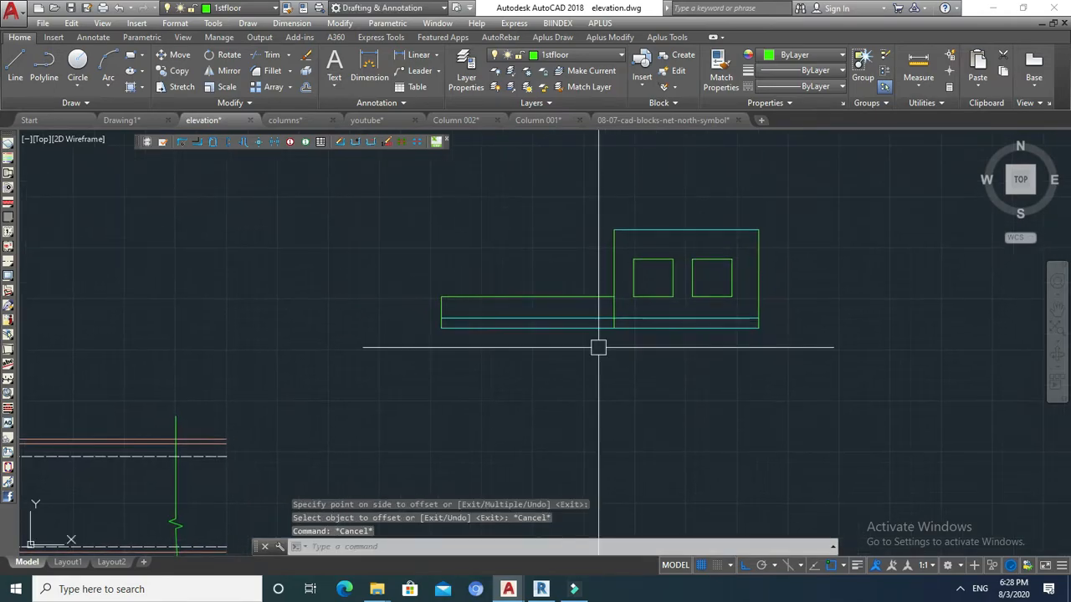
Trim the part of the offset line that runs inside the block with the two windows.
{"action": "type", "text": "tr"}
{"action": "key", "text": "Return"}
{"action": "left_click", "coordinate": [578, 354]}
{"action": "key", "text": "Return"}
{"action": "left_click", "coordinate": [627, 316]}
{"action": "key", "text": "Escape"}
Erase the upper horizontal line of the elevation's low left part.
{"action": "mouse_move", "coordinate": [532, 326]}
{"action": "middle_mouse_down"}
{"action": "mouse_move", "coordinate": [587, 348]}
{"action": "mouse_move", "coordinate": [541, 345]}
{"action": "middle_mouse_up"}
{"action": "key", "text": "Escape"}
{"action": "left_click", "coordinate": [554, 318]}
{"action": "type", "text": "e"}
{"action": "key", "text": "Return"}
{"action": "scroll", "coordinate": [545, 332], "scroll_direction": "down", "scroll_amount": 5}
{"action": "key", "text": "Escape"}
{"action": "key", "text": "Escape"}
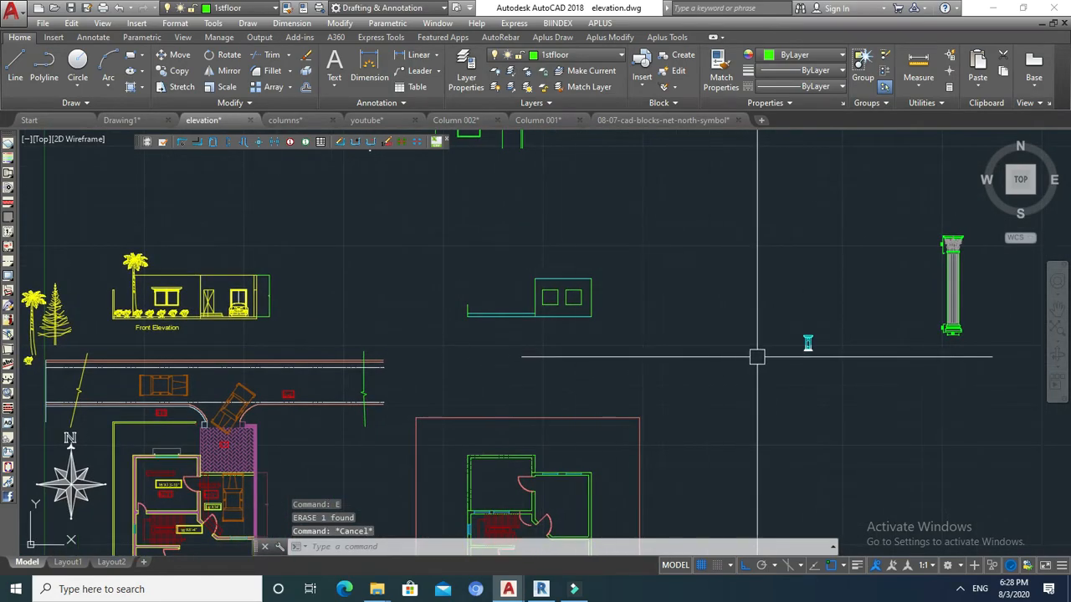
Convert all the parts of the small cyan column right of the elevation into a block.
{"action": "scroll", "coordinate": [824, 350], "scroll_direction": "up", "scroll_amount": 5}
{"action": "scroll", "coordinate": [739, 333], "scroll_direction": "down", "scroll_amount": 5}
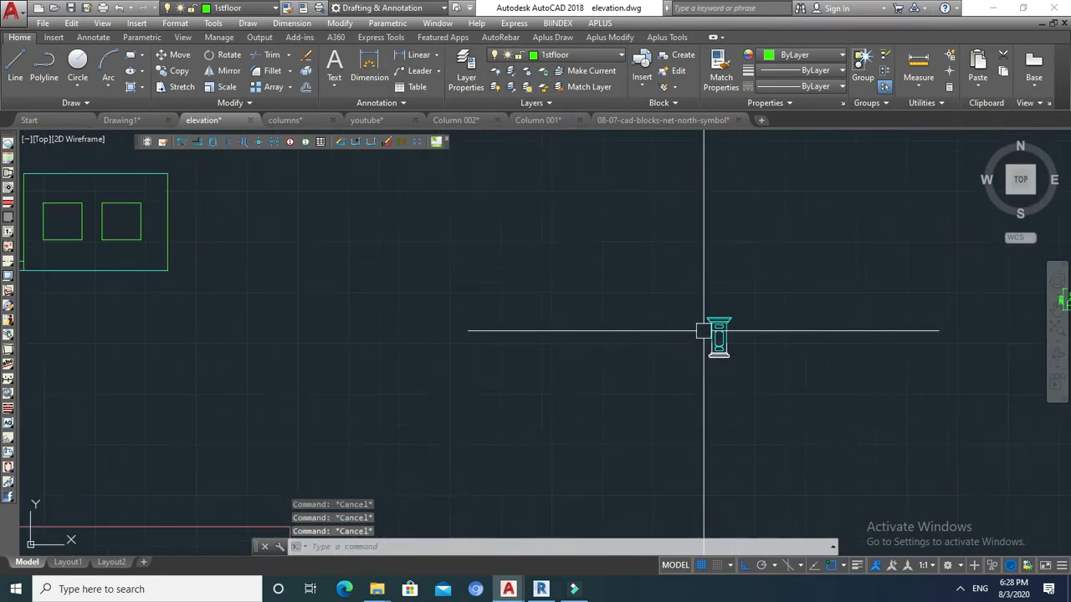
{"action": "mouse_move", "coordinate": [691, 347]}
{"action": "middle_mouse_down"}
{"action": "mouse_move", "coordinate": [647, 346]}
{"action": "mouse_move", "coordinate": [670, 372]}
{"action": "middle_mouse_up"}
{"action": "scroll", "coordinate": [669, 328], "scroll_direction": "up", "scroll_amount": 5}
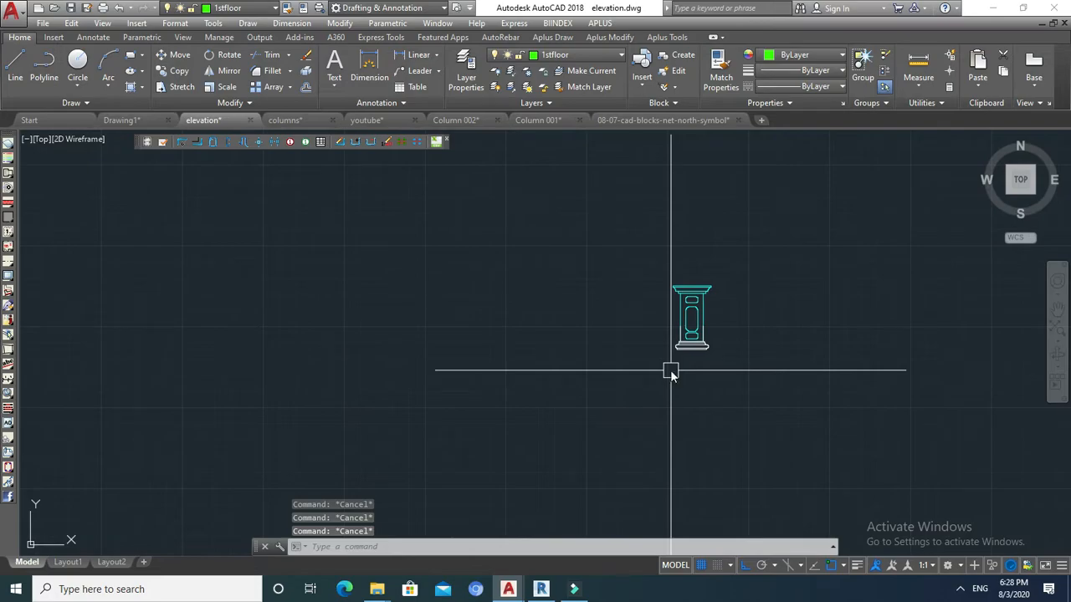
{"action": "type", "text": "b"}
{"action": "key", "text": "Return"}
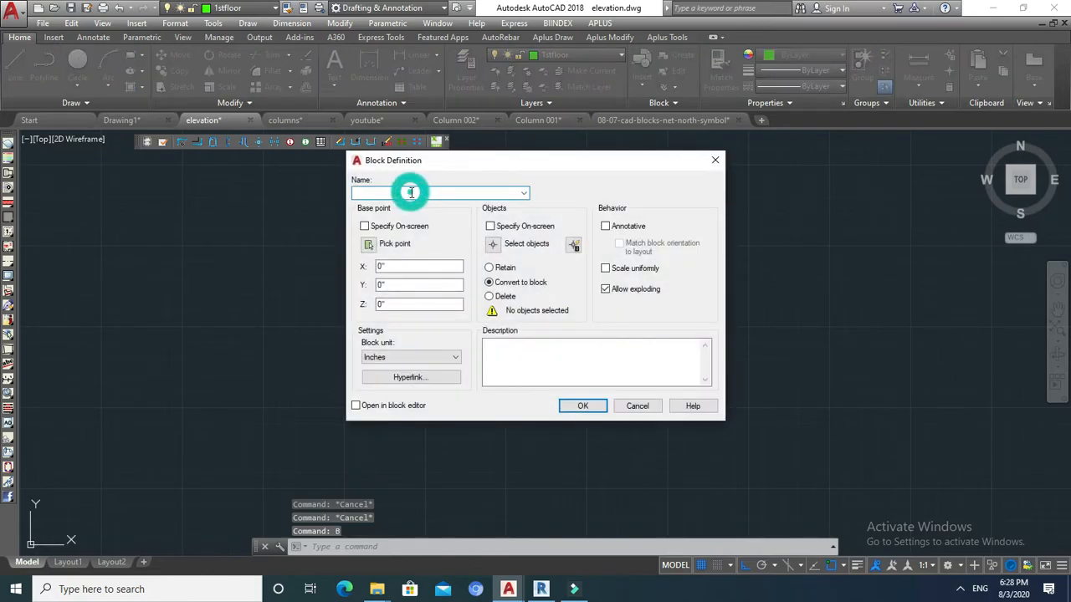
{"action": "left_click", "coordinate": [498, 247]}
{"action": "left_click", "coordinate": [736, 251]}
{"action": "left_click", "coordinate": [625, 370]}
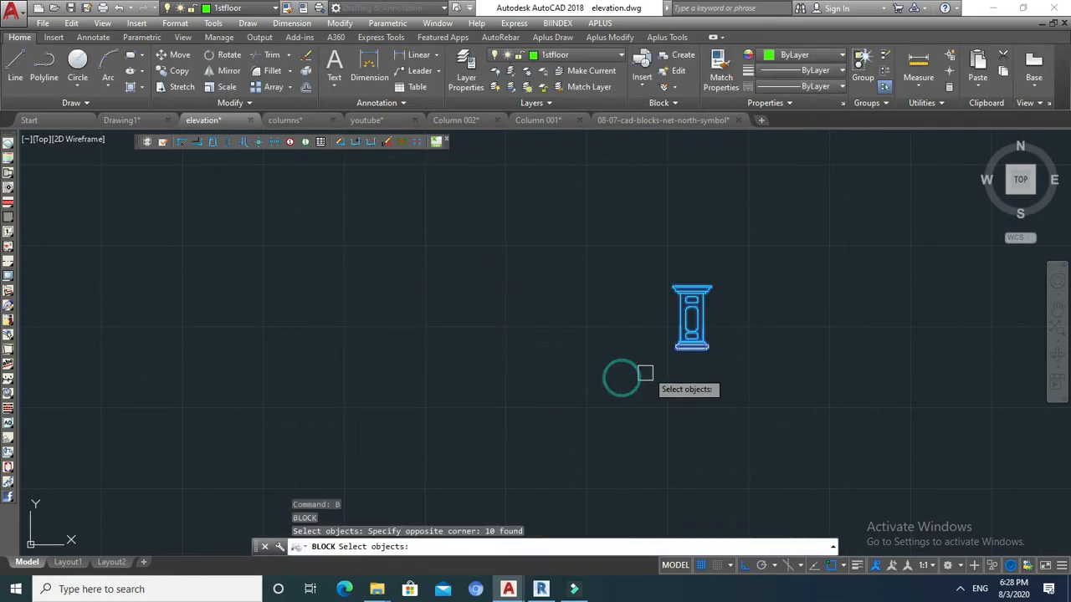
{"action": "key", "text": "Return"}
{"action": "left_click", "coordinate": [585, 406]}
{"action": "key", "text": "Escape"}
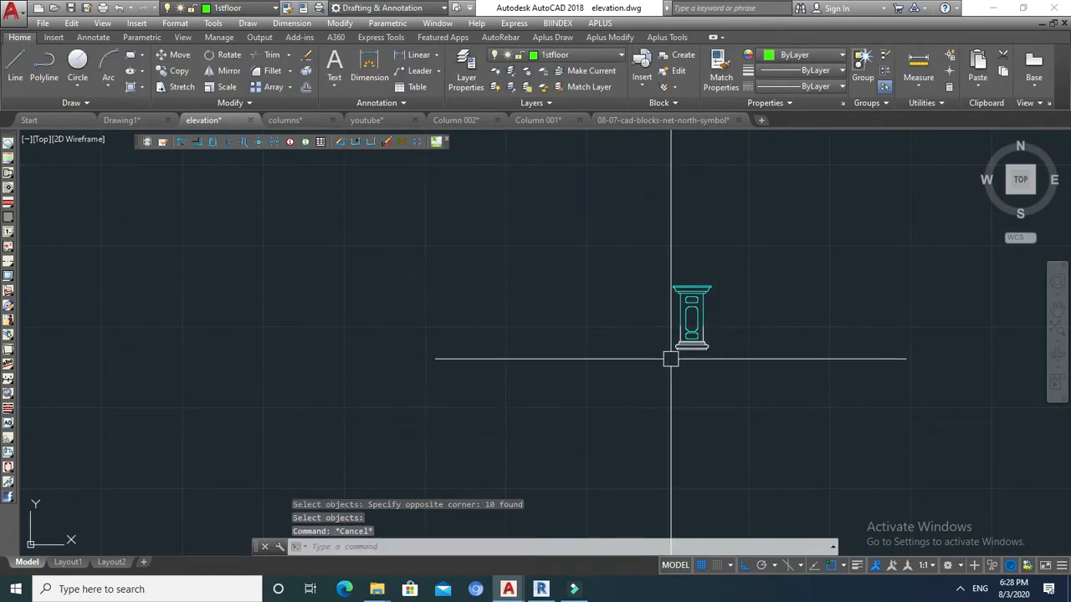
Move the small column block onto the upper line of the elevation's low part, at its left end.
{"action": "type", "text": "m"}
{"action": "key", "text": "Return"}
{"action": "left_click", "coordinate": [770, 299]}
{"action": "left_click", "coordinate": [662, 390]}
{"action": "key", "text": "Return"}
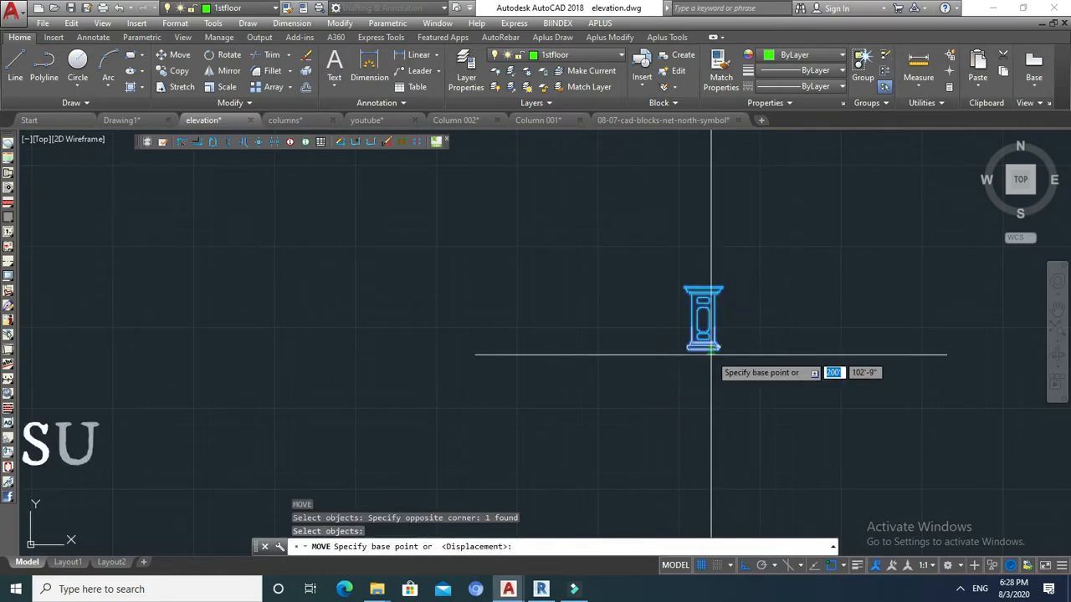
{"action": "left_click", "coordinate": [703, 352]}
{"action": "scroll", "coordinate": [712, 343], "scroll_direction": "down", "scroll_amount": 3}
{"action": "scroll", "coordinate": [594, 310], "scroll_direction": "up", "scroll_amount": 5}
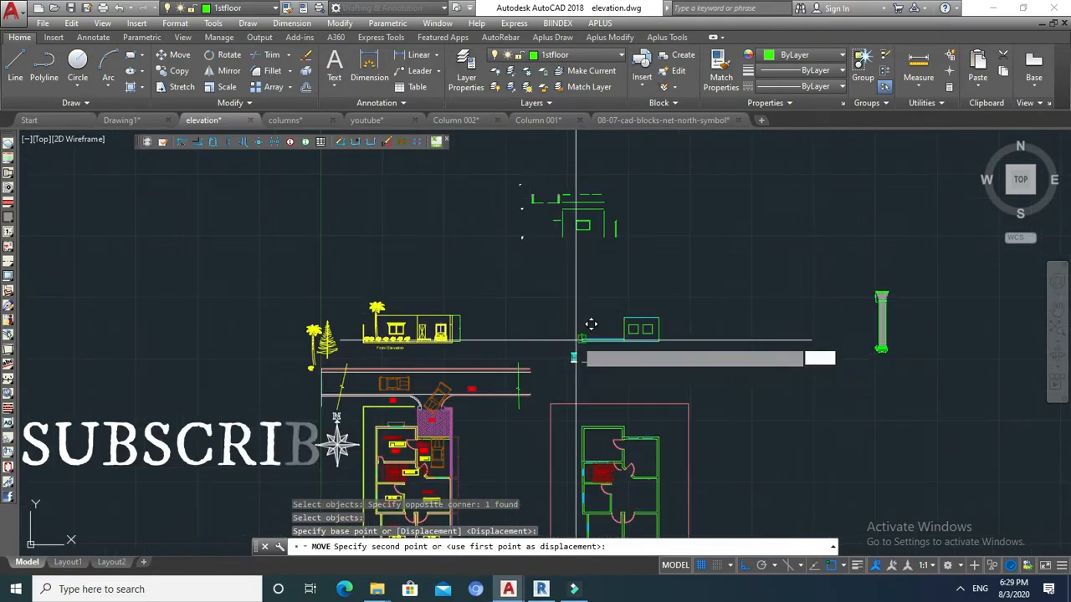
{"action": "left_click", "coordinate": [603, 297]}
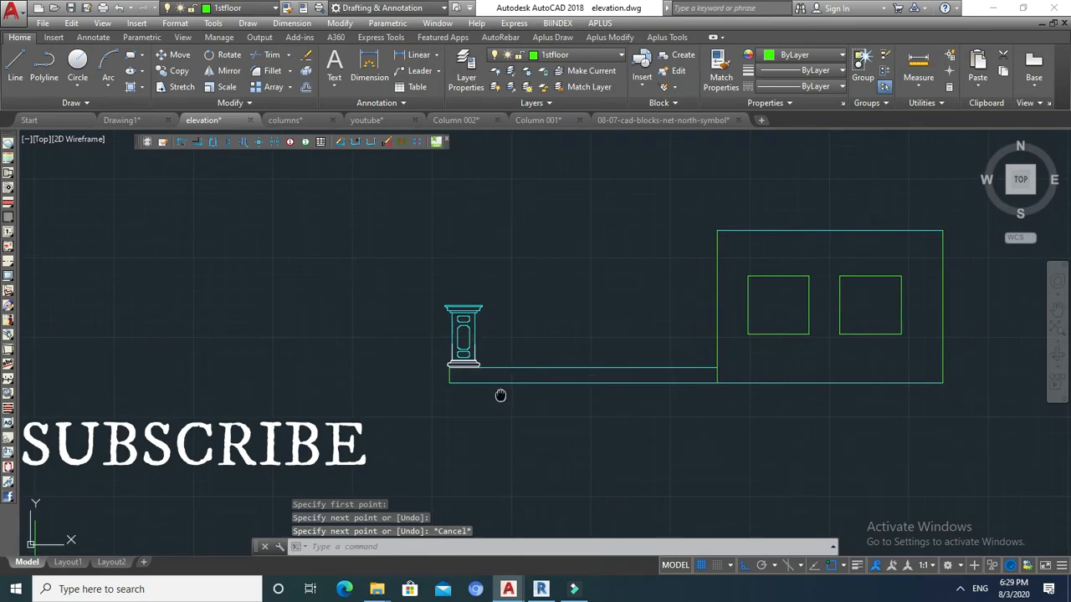
{"action": "key", "text": "Escape"}
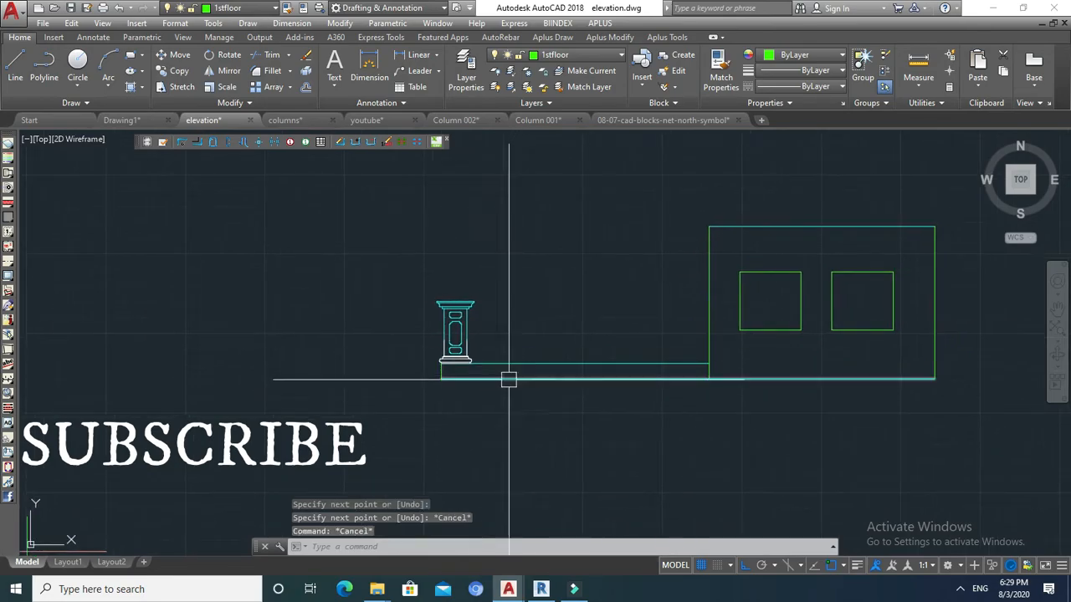
{"action": "mouse_move", "coordinate": [507, 387]}
{"action": "middle_mouse_down"}
{"action": "mouse_move", "coordinate": [492, 389]}
{"action": "mouse_move", "coordinate": [526, 421]}
{"action": "middle_mouse_up"}
{"action": "key", "text": "Escape"}
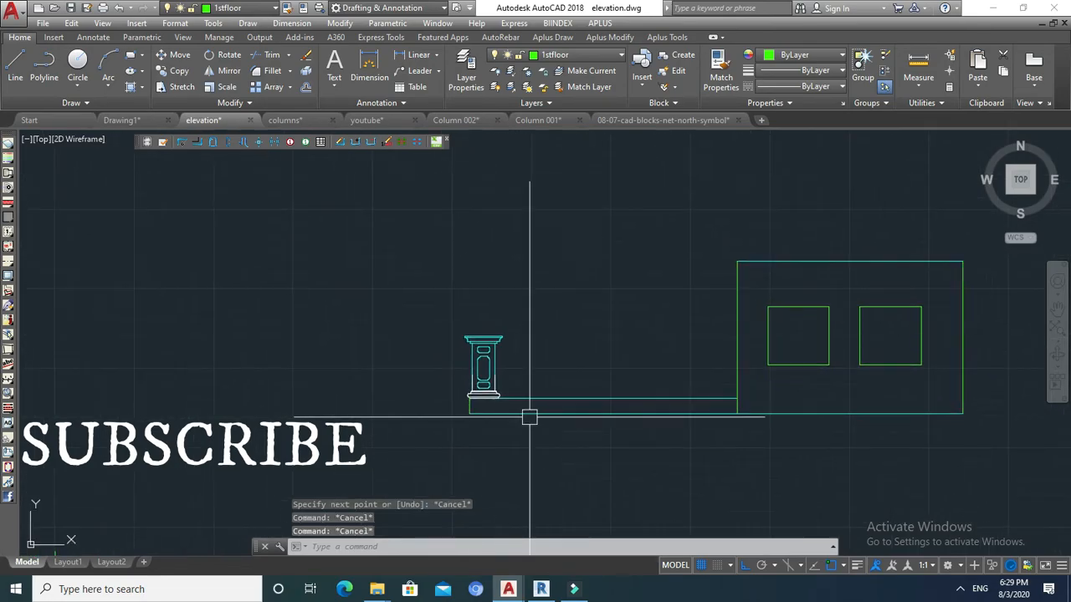
{"action": "key", "text": "Escape"}
{"action": "middle_click_drag", "start_coordinate": [524, 383], "coordinate": [488, 373]}
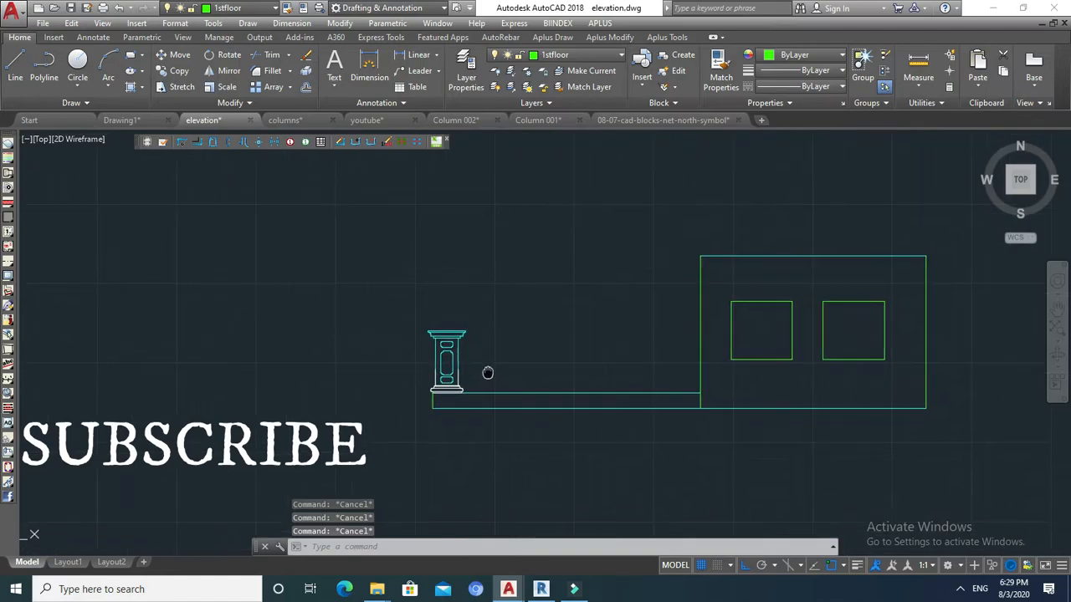
Turn on all layers and put the yellow baluster block on the bluster layer.
{"action": "scroll", "coordinate": [489, 372], "scroll_direction": "down", "scroll_amount": 5}
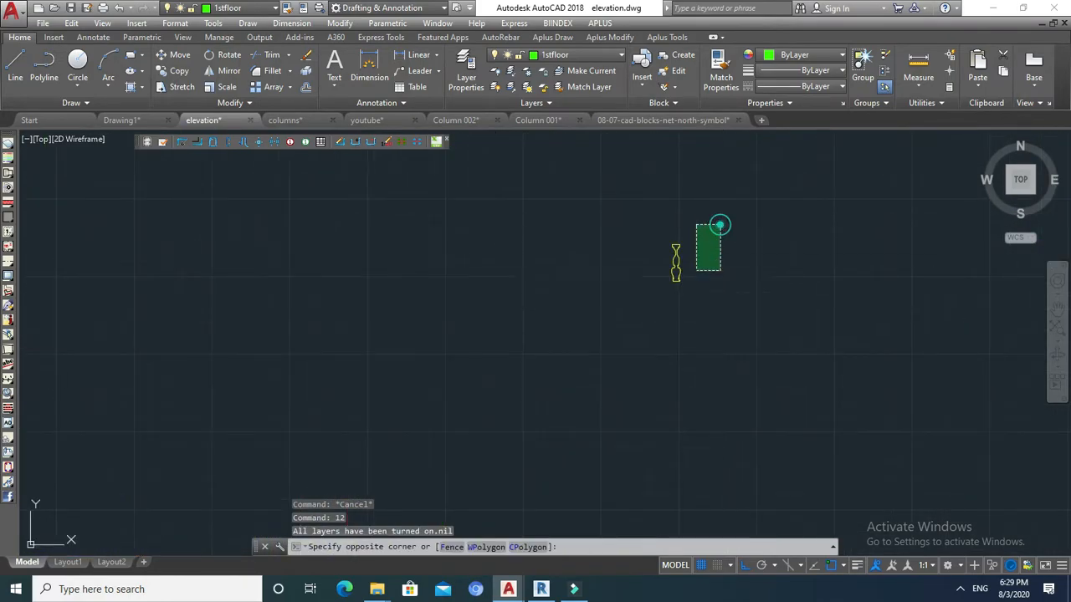
{"action": "left_click", "coordinate": [578, 371]}
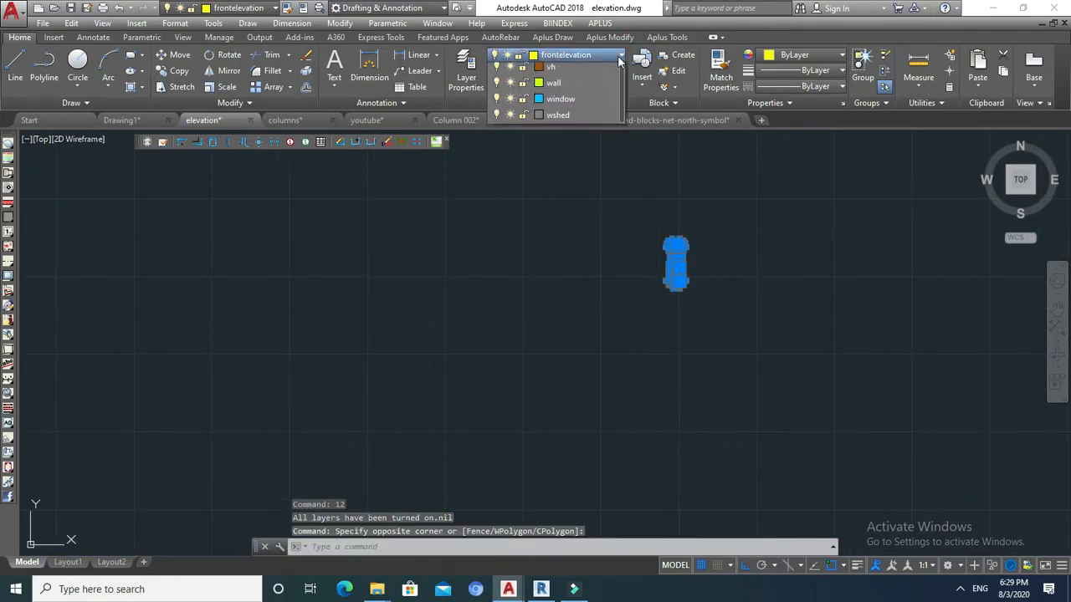
{"action": "left_click", "coordinate": [619, 55]}
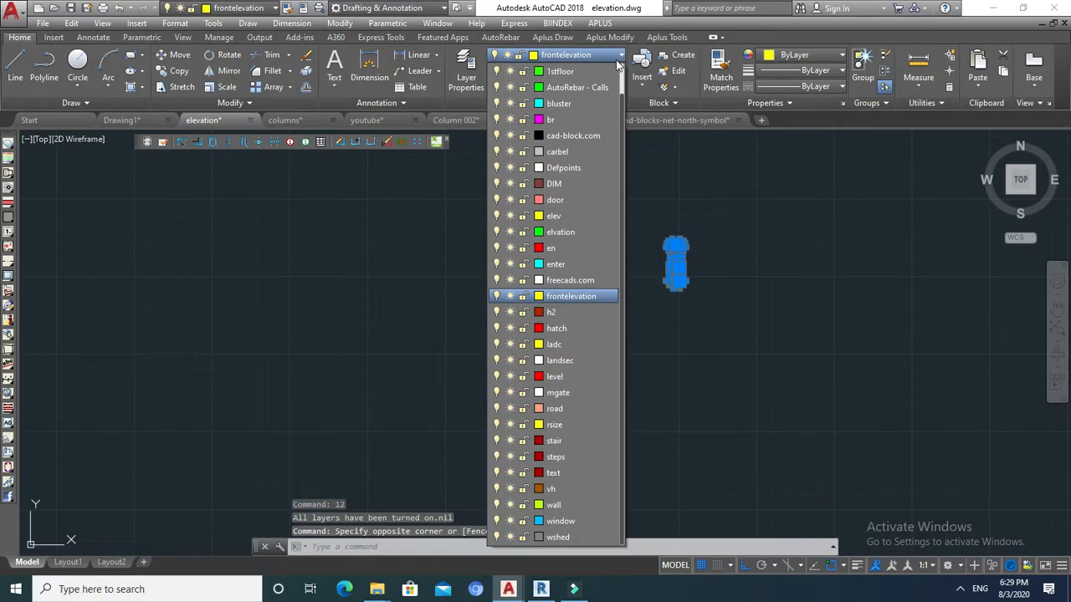
{"action": "left_click", "coordinate": [563, 104]}
{"action": "key", "text": "Escape"}
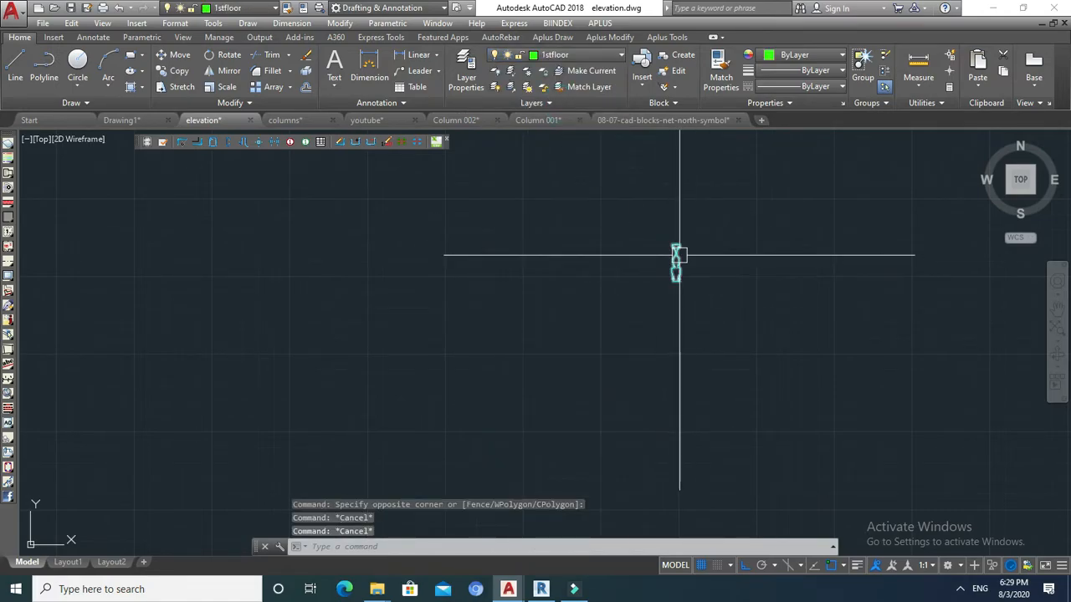
Move the baluster block by its base to the elevation's low part, just right of the column.
{"action": "type", "text": "m"}
{"action": "key", "text": "Return"}
{"action": "left_click", "coordinate": [693, 225]}
{"action": "left_click", "coordinate": [628, 312]}
{"action": "key", "text": "Return"}
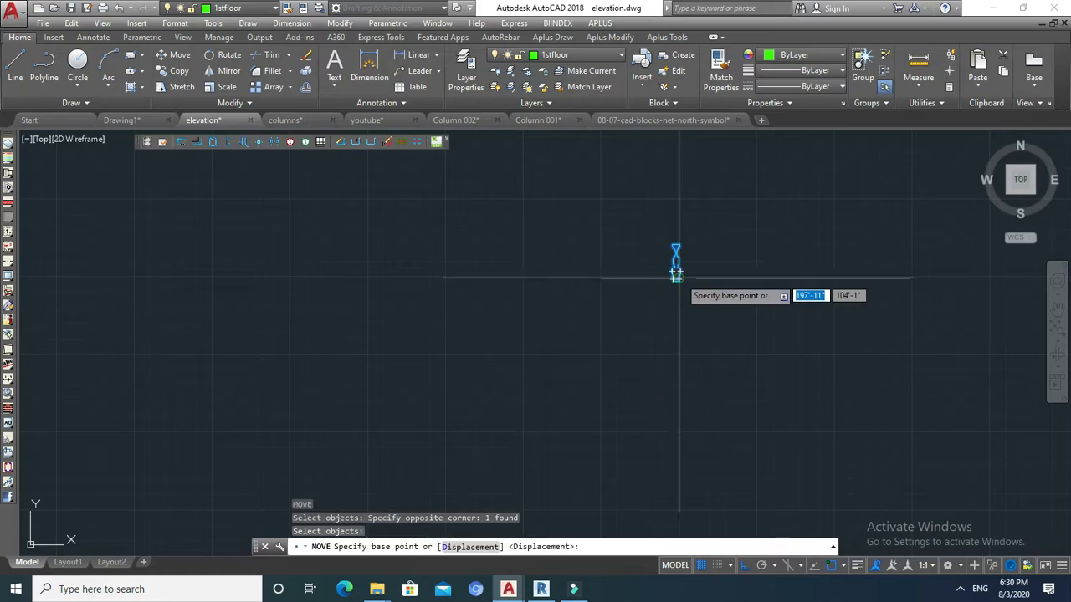
{"action": "left_click", "coordinate": [677, 279]}
{"action": "scroll", "coordinate": [712, 277], "scroll_direction": "down", "scroll_amount": 5}
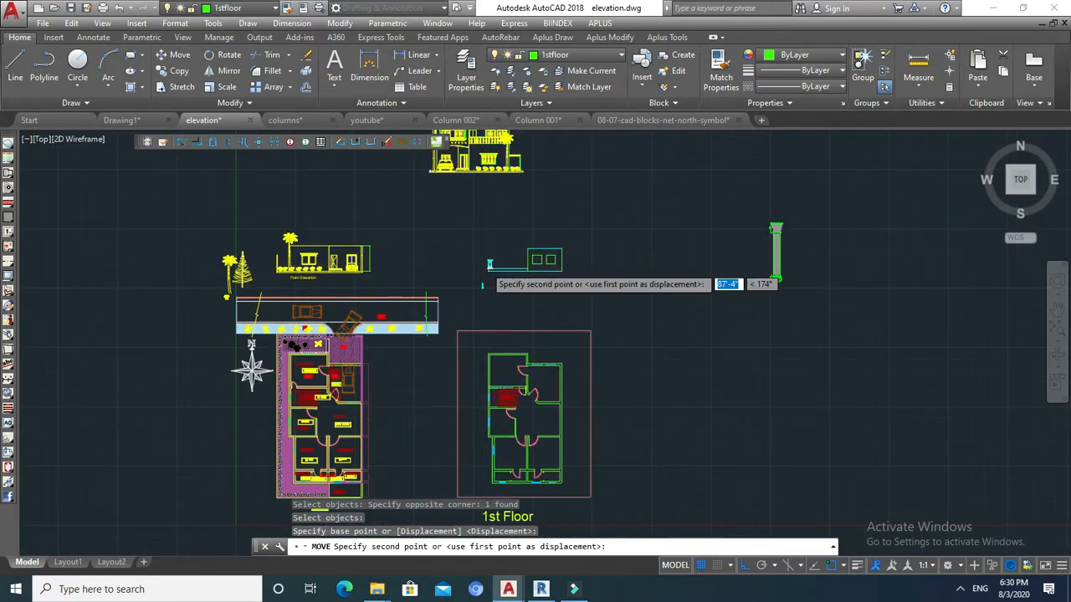
{"action": "scroll", "coordinate": [489, 270], "scroll_direction": "up", "scroll_amount": 6}
{"action": "key", "text": "Escape"}
{"action": "scroll", "coordinate": [479, 286], "scroll_direction": "down", "scroll_amount": 4}
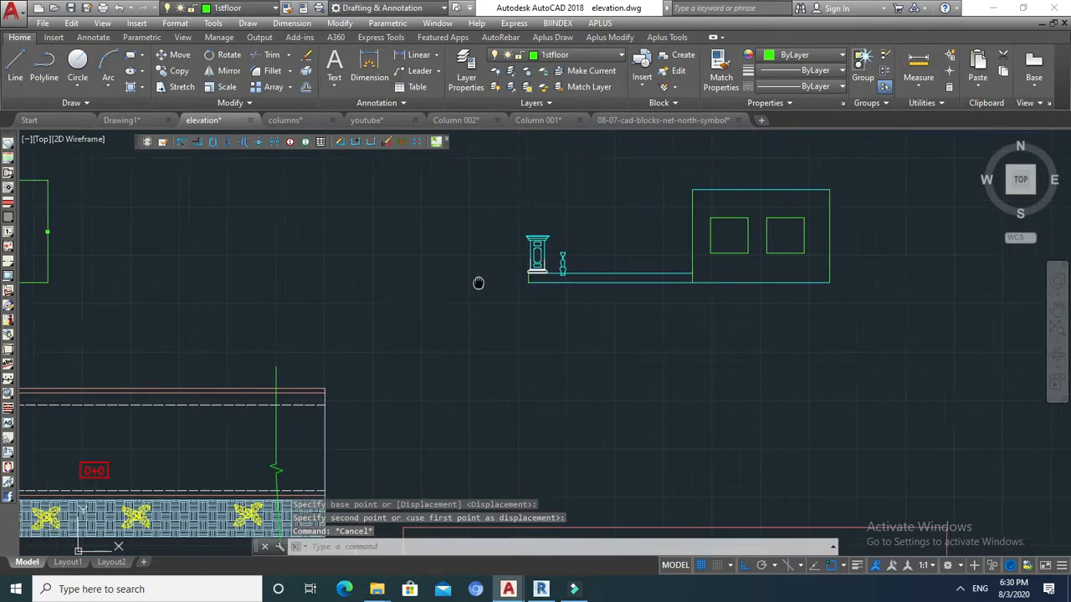
Turn off the layers of the hatches, level marks and plants around the furnished plan, including ladc, level, 0 and cad-block.com.
{"action": "key", "text": "Escape"}
{"action": "key", "text": "Escape"}
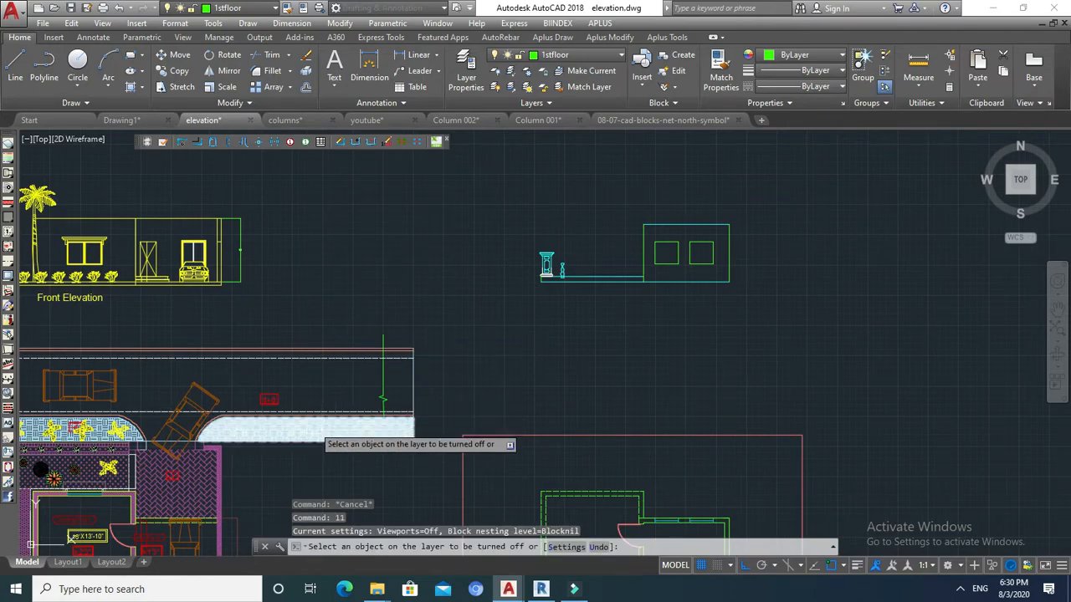
{"action": "left_click", "coordinate": [311, 425]}
{"action": "left_click", "coordinate": [272, 425]}
{"action": "left_click", "coordinate": [173, 480]}
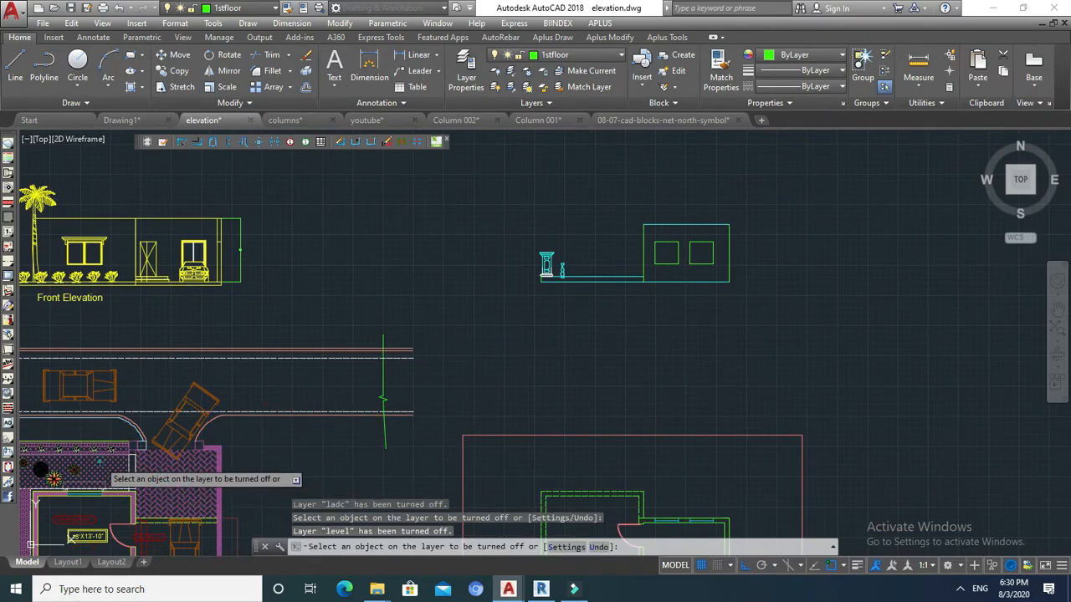
{"action": "left_click", "coordinate": [77, 452]}
{"action": "left_click", "coordinate": [60, 456]}
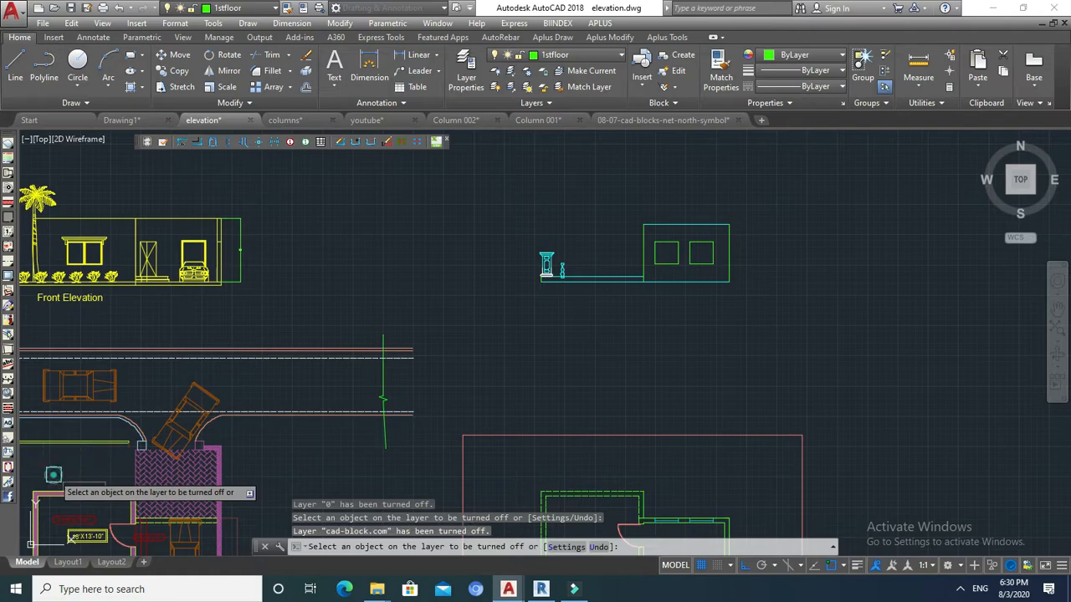
{"action": "scroll", "coordinate": [351, 351], "scroll_direction": "down", "scroll_amount": 3}
{"action": "scroll", "coordinate": [476, 320], "scroll_direction": "up", "scroll_amount": 5}
{"action": "key", "text": "Escape"}
Move the baluster by its base midpoint onto the low part's upper line, right beside the column's base.
{"action": "scroll", "coordinate": [481, 310], "scroll_direction": "up", "scroll_amount": 6}
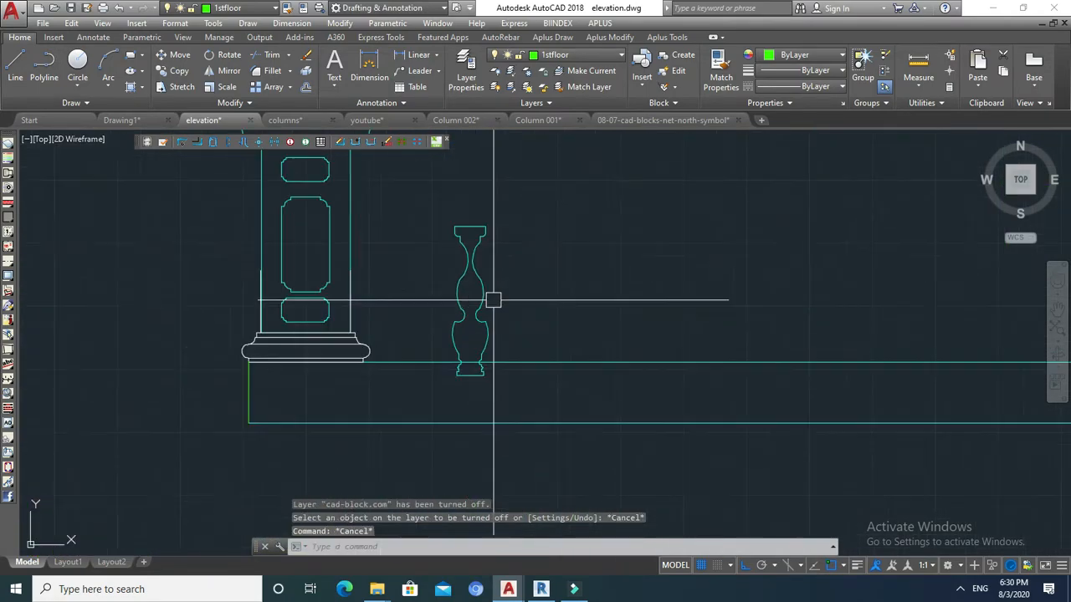
{"action": "type", "text": "m"}
{"action": "key", "text": "Return"}
{"action": "left_click", "coordinate": [585, 279]}
{"action": "left_click", "coordinate": [533, 304]}
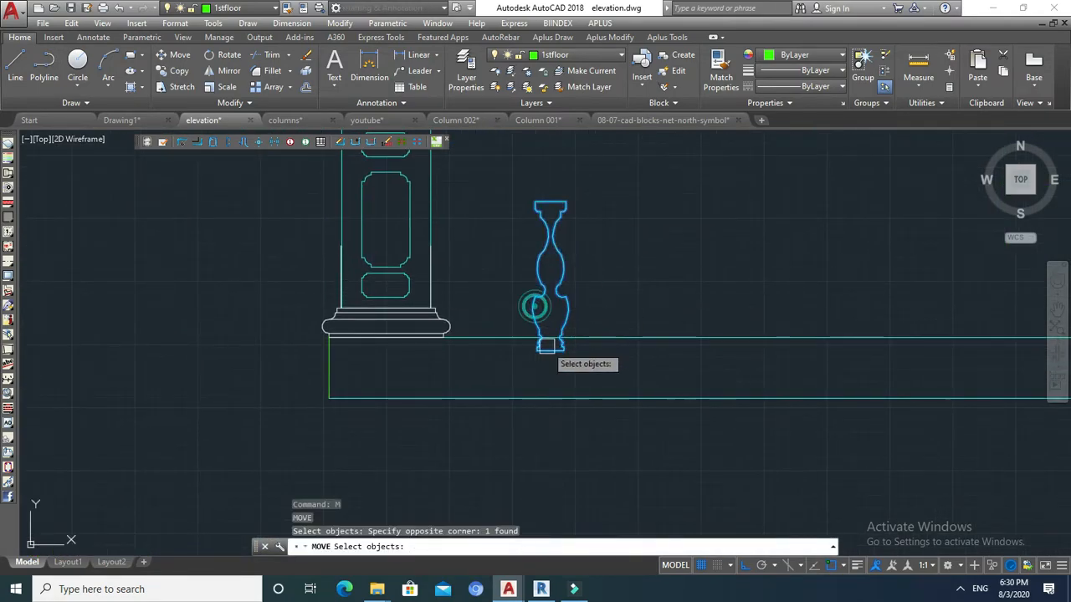
{"action": "scroll", "coordinate": [552, 347], "scroll_direction": "up", "scroll_amount": 4}
{"action": "key", "text": "Return"}
{"action": "left_click", "coordinate": [558, 355]}
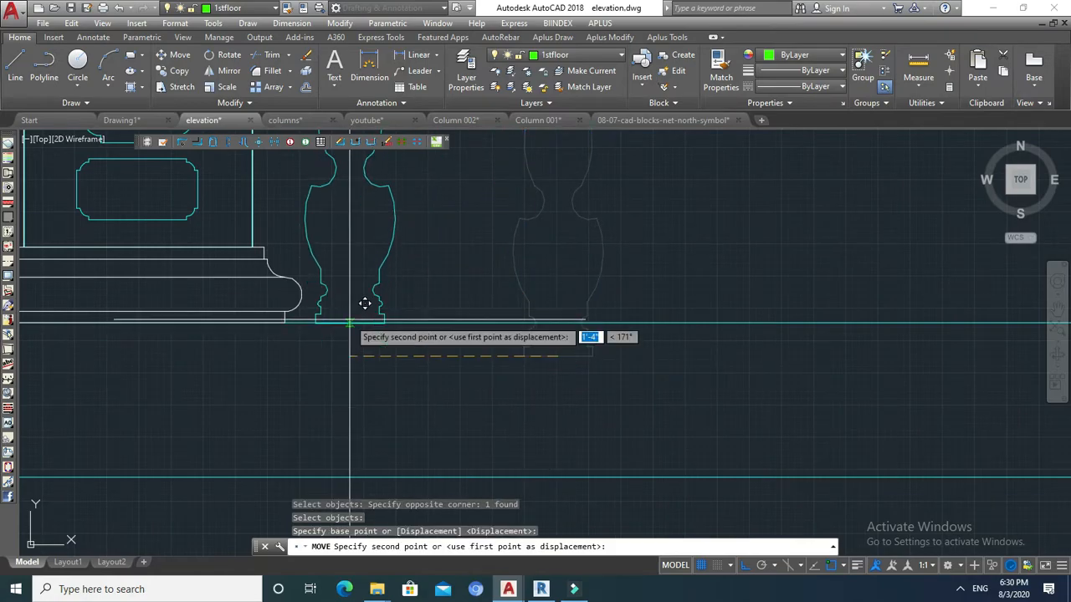
{"action": "left_click", "coordinate": [355, 317]}
{"action": "scroll", "coordinate": [426, 371], "scroll_direction": "down", "scroll_amount": 3}
{"action": "key", "text": "Escape"}
{"action": "key", "text": "Escape"}
{"action": "scroll", "coordinate": [478, 447], "scroll_direction": "down", "scroll_amount": 4}
Draw a short horizontal line from the baluster's top left corner to the column's right edge.
{"action": "mouse_move", "coordinate": [502, 370]}
{"action": "middle_mouse_down"}
{"action": "mouse_move", "coordinate": [426, 368]}
{"action": "mouse_move", "coordinate": [411, 337]}
{"action": "middle_mouse_up"}
{"action": "key", "text": "Escape"}
{"action": "type", "text": "l"}
{"action": "key", "text": "Return"}
{"action": "scroll", "coordinate": [384, 291], "scroll_direction": "up", "scroll_amount": 4}
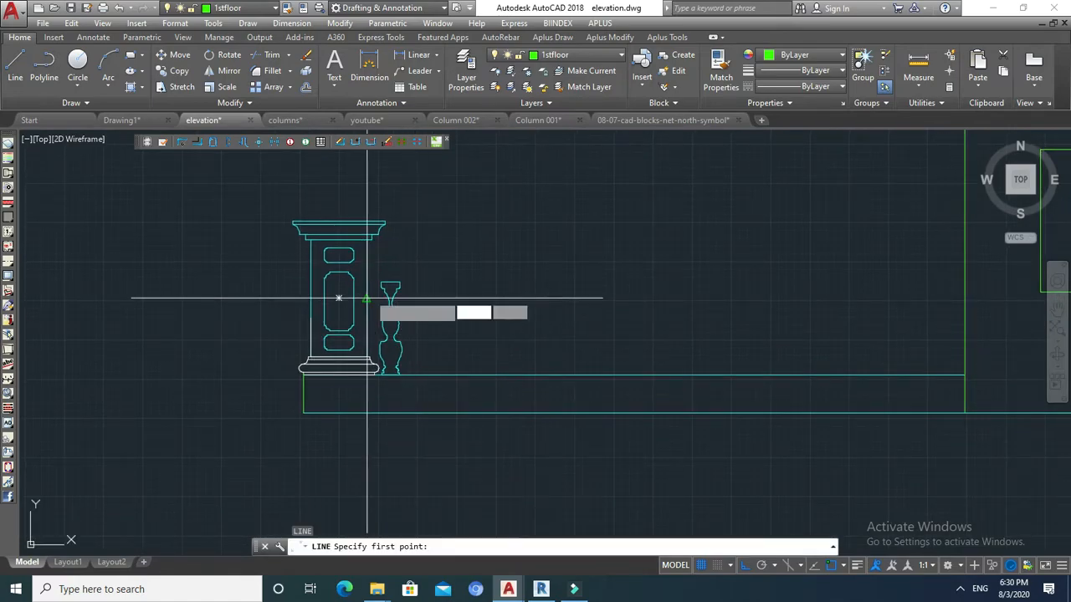
{"action": "left_click", "coordinate": [384, 289]}
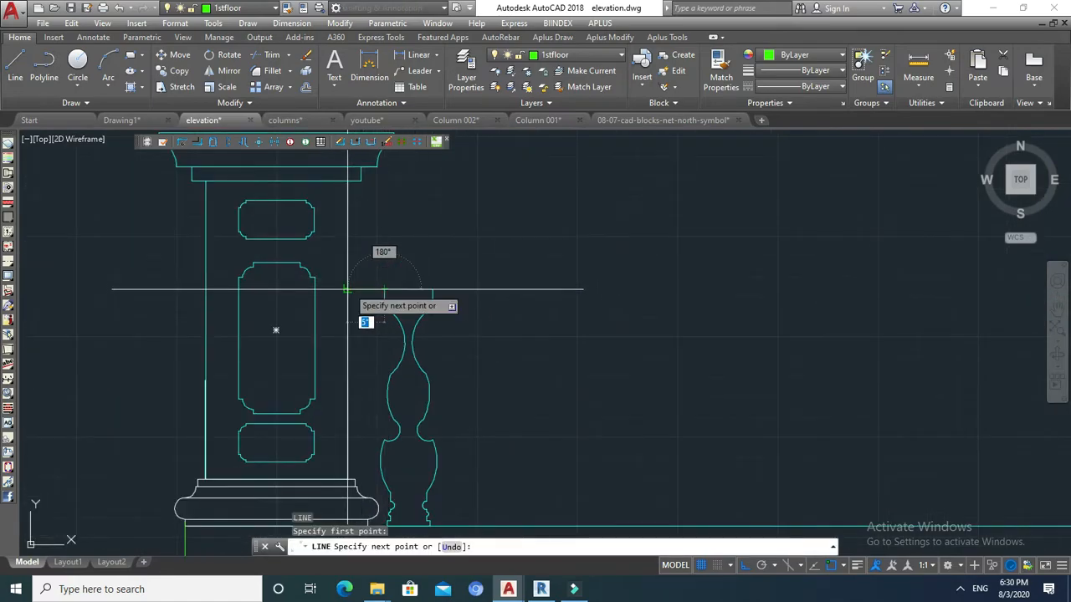
{"action": "key", "text": "Escape"}
{"action": "key", "text": "Return"}
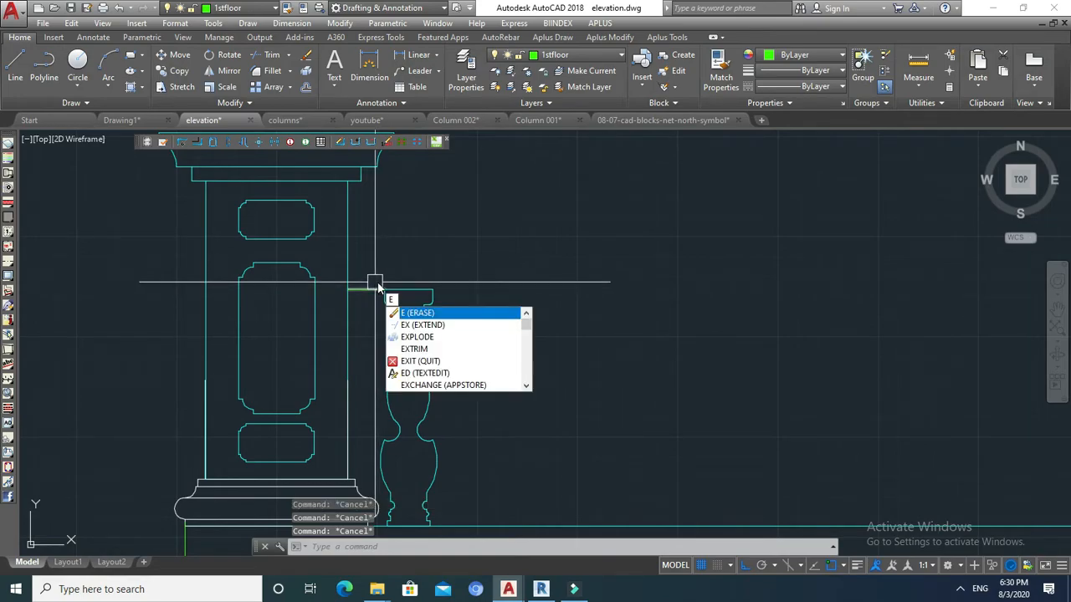
Extend the short line at the baluster's top rightward to the left wall of the block with the two windows.
{"action": "type", "text": "EX"}
{"action": "key", "text": "Return"}
{"action": "scroll", "coordinate": [376, 283], "scroll_direction": "down", "scroll_amount": 4}
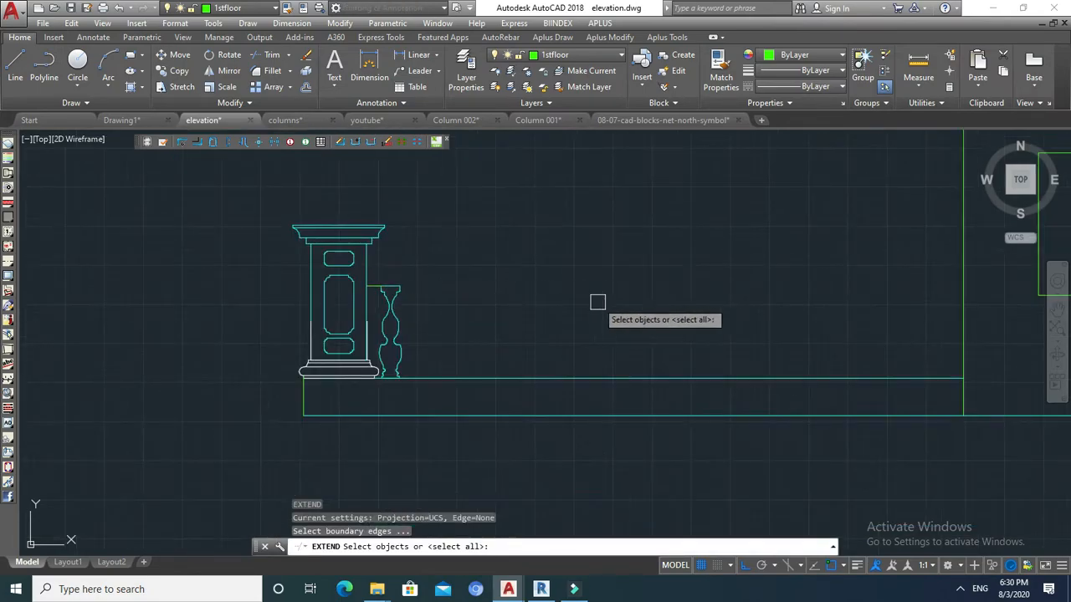
{"action": "left_click", "coordinate": [958, 290]}
{"action": "scroll", "coordinate": [375, 288], "scroll_direction": "up", "scroll_amount": 3}
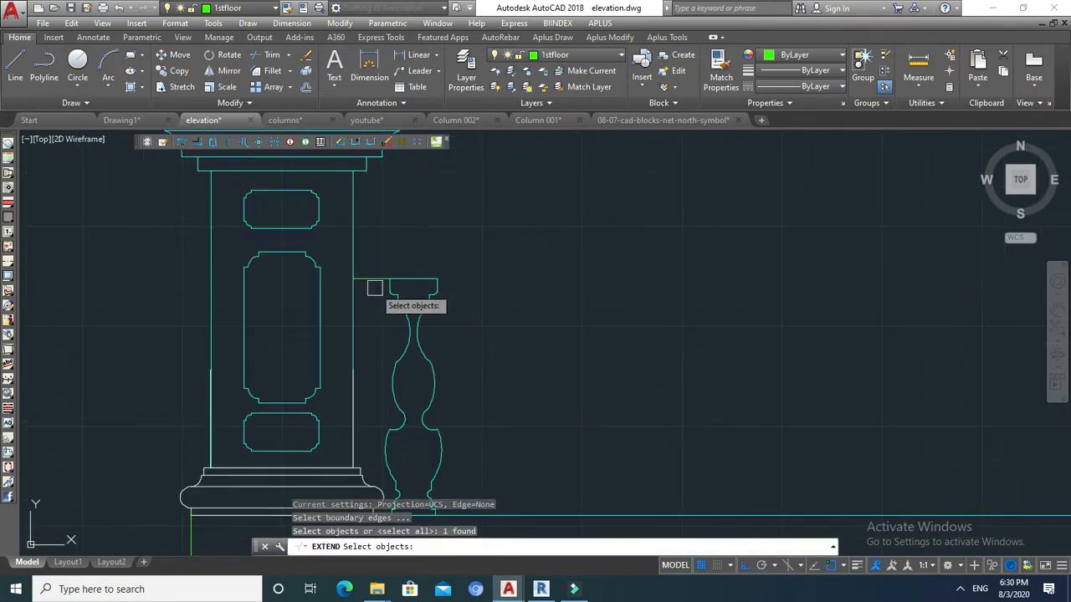
{"action": "key", "text": "Return"}
{"action": "key", "text": "Escape"}
{"action": "scroll", "coordinate": [476, 316], "scroll_direction": "down", "scroll_amount": 2}
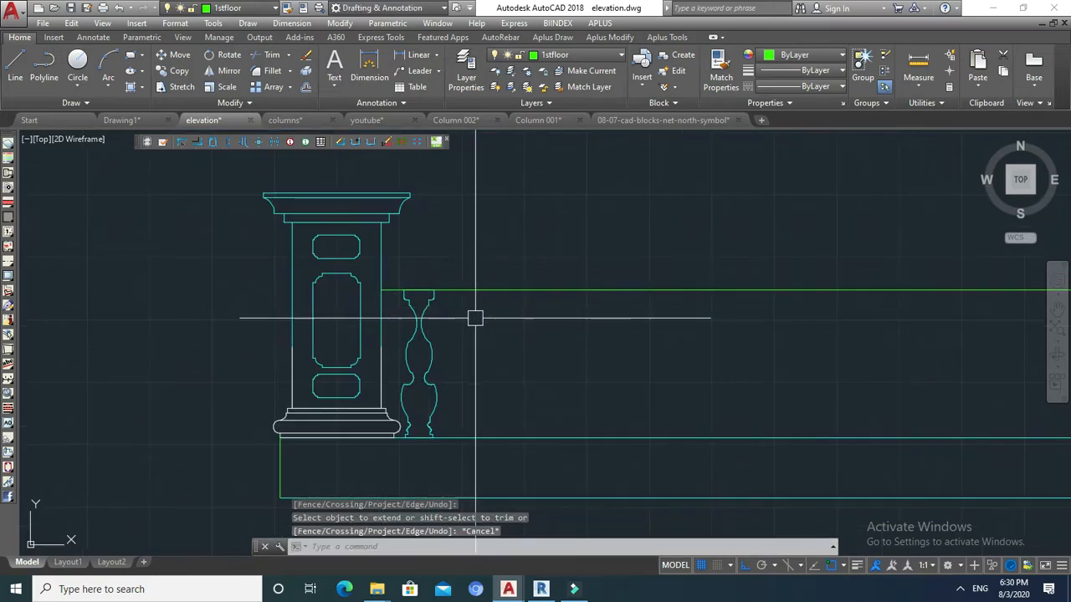
Offset the railing line above the baluster 6" upward.
{"action": "type", "text": "o"}
{"action": "key", "text": "Return"}
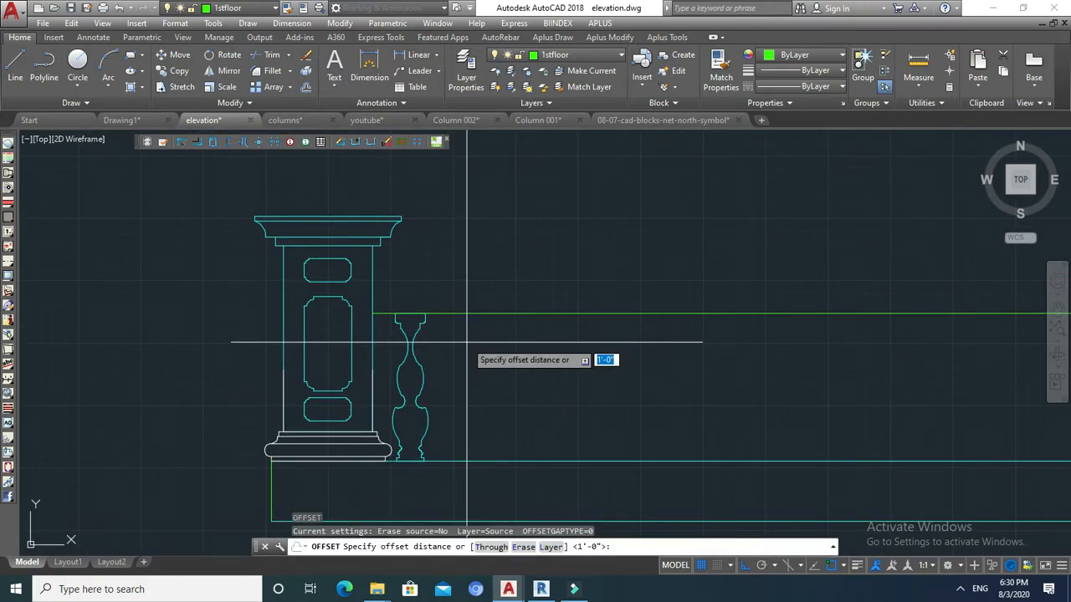
{"action": "type", "text": "6'"}
{"action": "key", "text": "Return"}
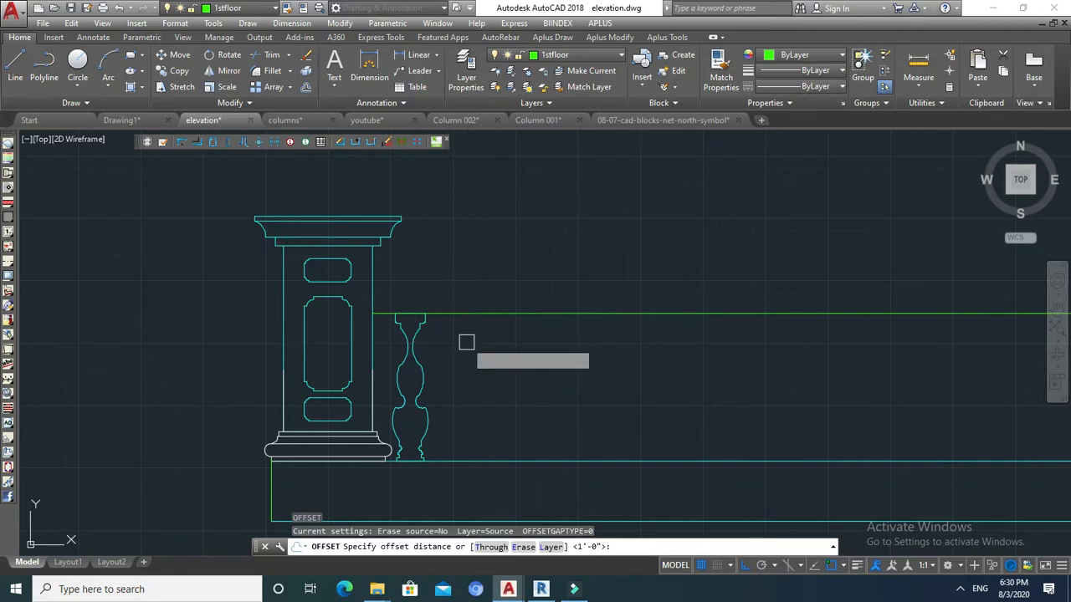
{"action": "left_click", "coordinate": [470, 313]}
{"action": "left_click", "coordinate": [471, 293]}
{"action": "key", "text": "Escape"}
{"action": "middle_click_drag", "start_coordinate": [433, 293], "coordinate": [433, 298]}
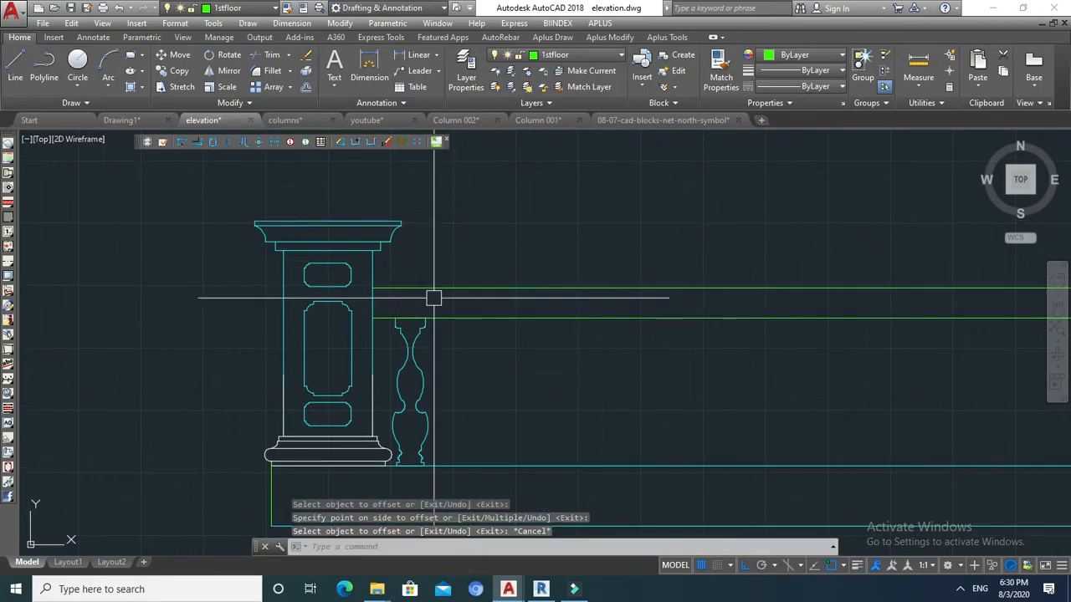
Offset the railing's upper line downward by a small distance picked between two points, adding a line inside the rail.
{"action": "key", "text": "Return"}
{"action": "left_click", "coordinate": [454, 289]}
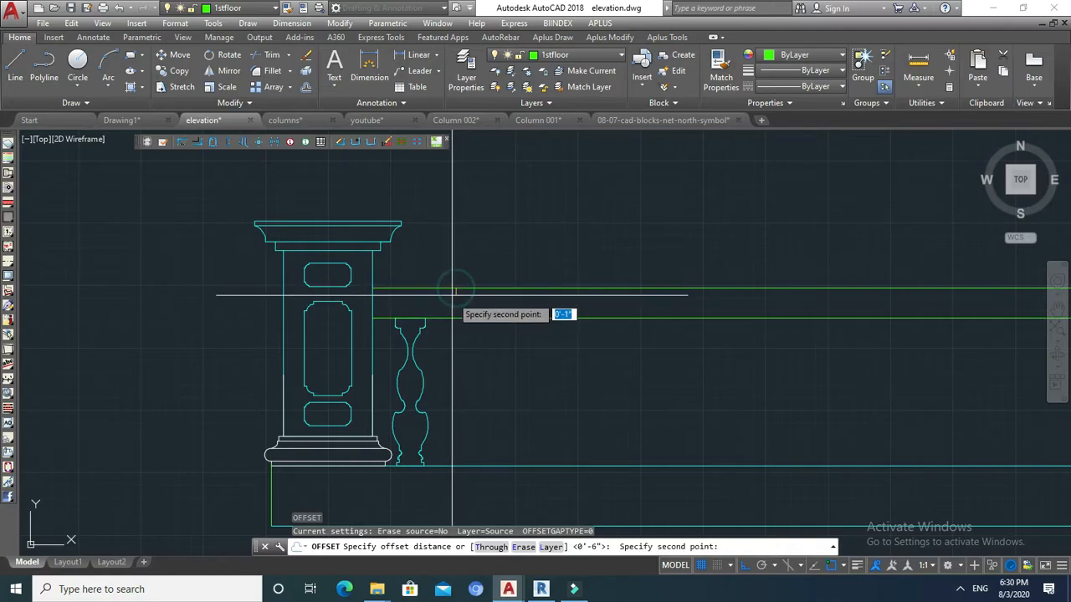
{"action": "left_click", "coordinate": [459, 299]}
{"action": "left_click", "coordinate": [454, 290]}
{"action": "left_click", "coordinate": [452, 312]}
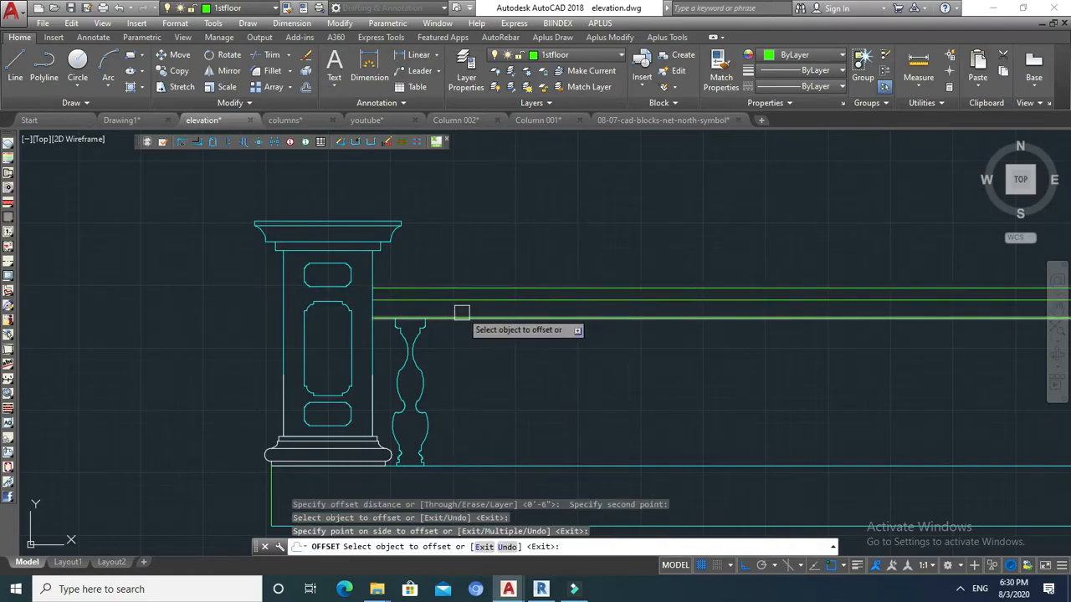
{"action": "scroll", "coordinate": [462, 312], "scroll_direction": "down", "scroll_amount": 3}
{"action": "scroll", "coordinate": [456, 299], "scroll_direction": "up", "scroll_amount": 1}
{"action": "key", "text": "Escape"}
{"action": "middle_click_drag", "start_coordinate": [444, 279], "coordinate": [438, 265]}
{"action": "key", "text": "Escape"}
{"action": "mouse_move", "coordinate": [446, 310]}
{"action": "middle_mouse_down"}
{"action": "mouse_move", "coordinate": [470, 296]}
{"action": "mouse_move", "coordinate": [447, 292]}
{"action": "mouse_move", "coordinate": [456, 323]}
{"action": "mouse_move", "coordinate": [435, 303]}
{"action": "middle_mouse_up"}
{"action": "key", "text": "Escape"}
{"action": "key", "text": "Escape"}
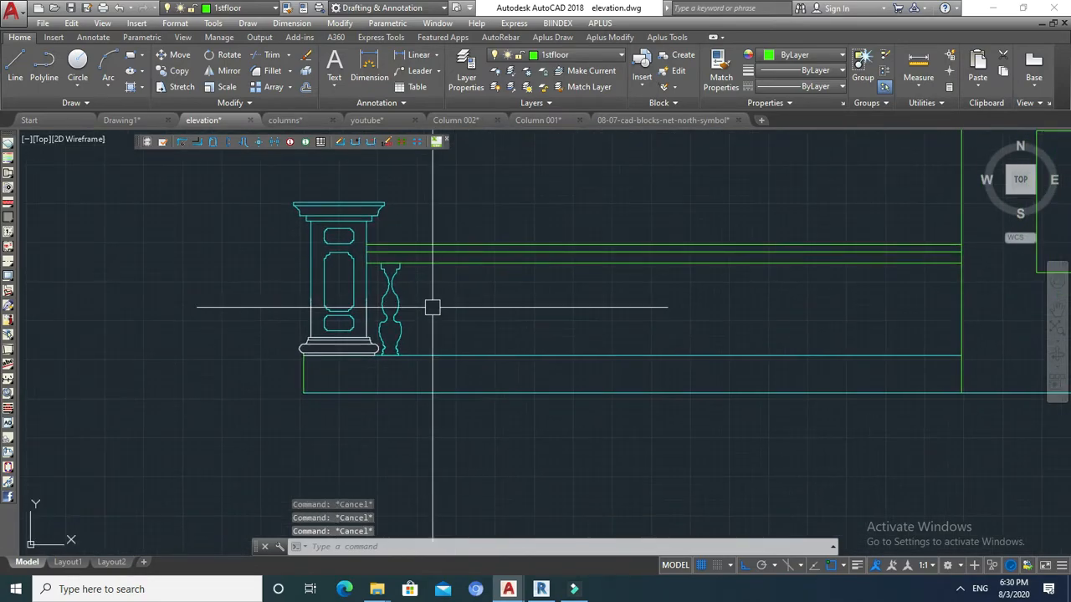
Copy the baluster about 1' to the right along the low part's upper line.
{"action": "type", "text": "co"}
{"action": "key", "text": "Return"}
{"action": "left_click", "coordinate": [402, 302]}
{"action": "key", "text": "Return"}
{"action": "scroll", "coordinate": [393, 360], "scroll_direction": "up", "scroll_amount": 6}
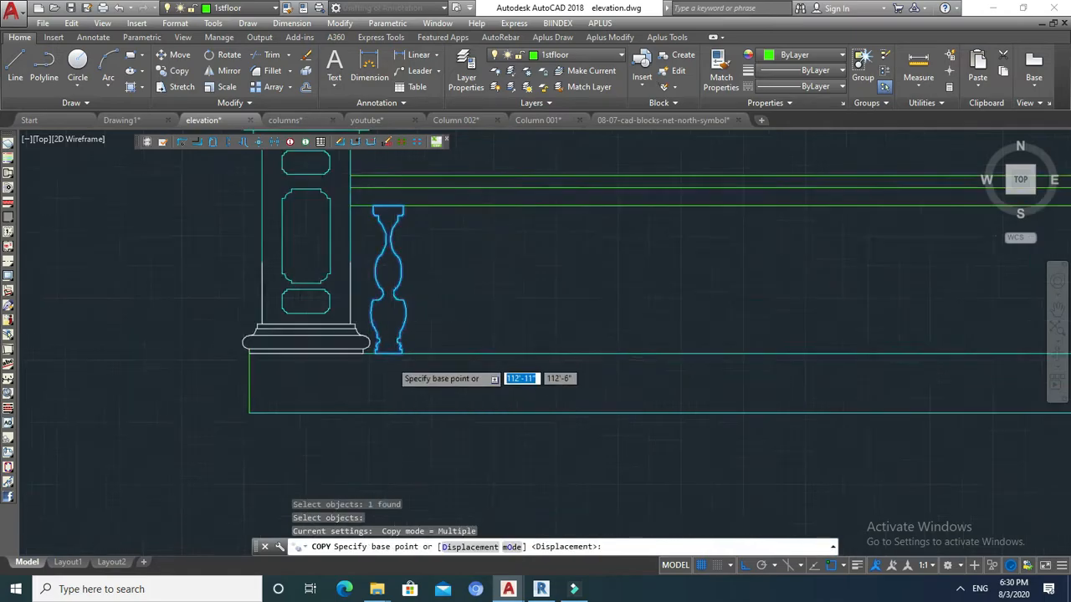
{"action": "left_click", "coordinate": [348, 342]}
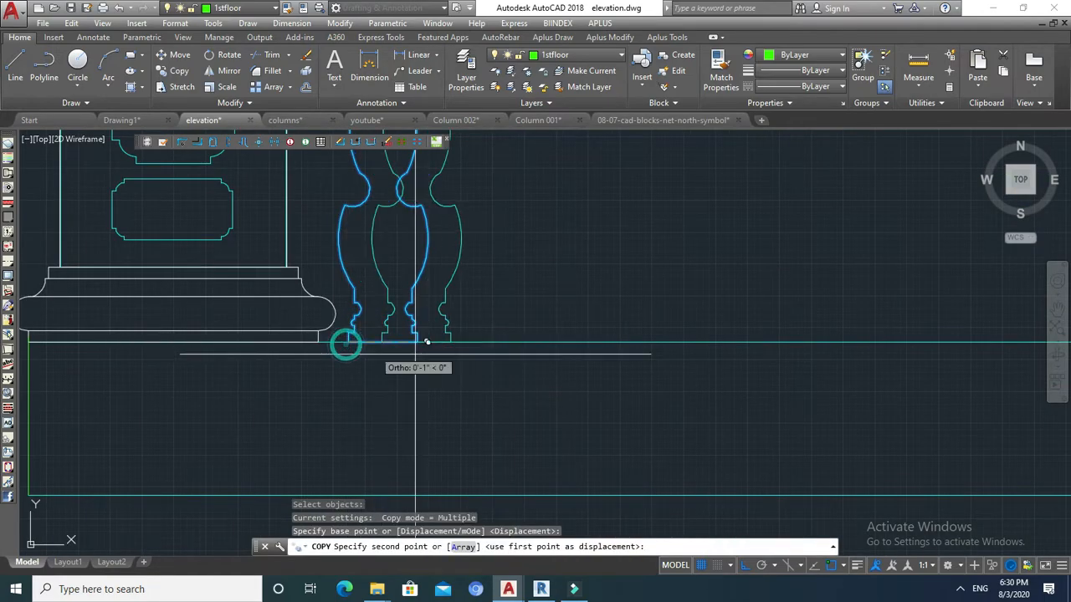
{"action": "scroll", "coordinate": [492, 345], "scroll_direction": "down", "scroll_amount": 2}
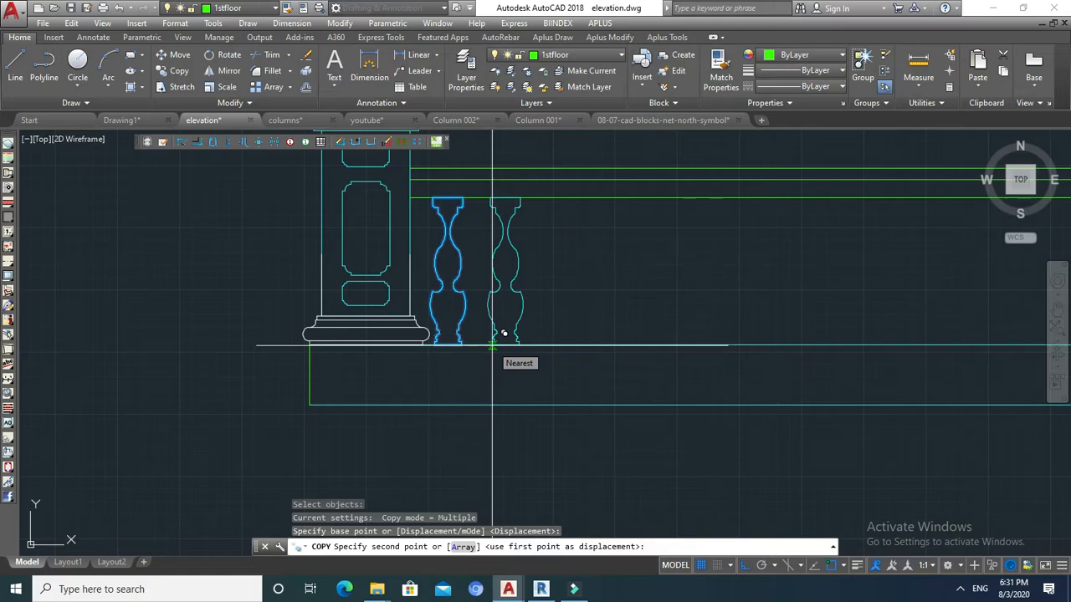
{"action": "left_click", "coordinate": [491, 345]}
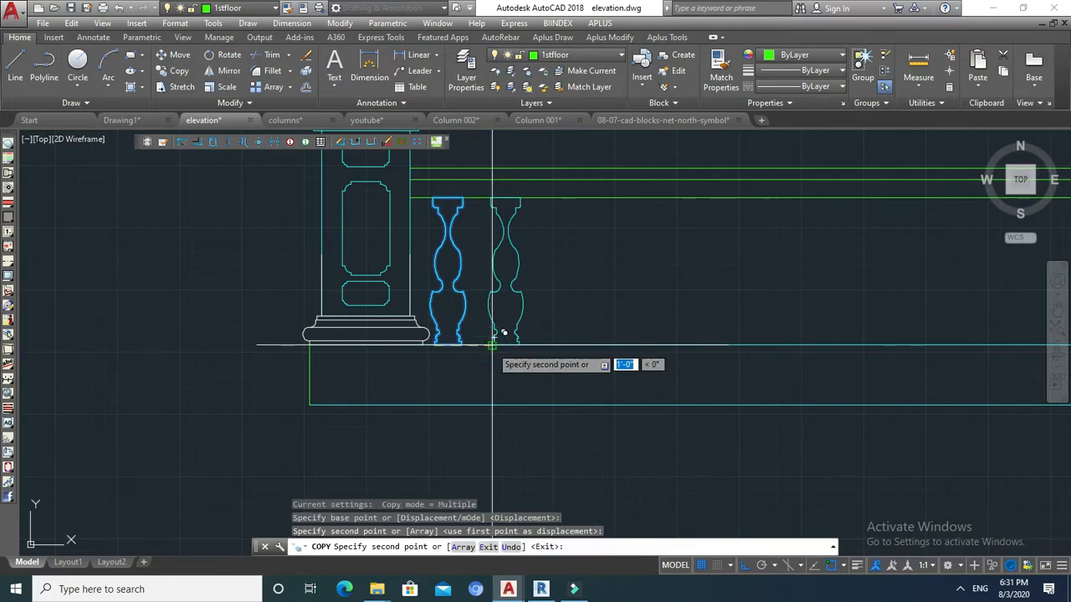
{"action": "left_click", "coordinate": [459, 547]}
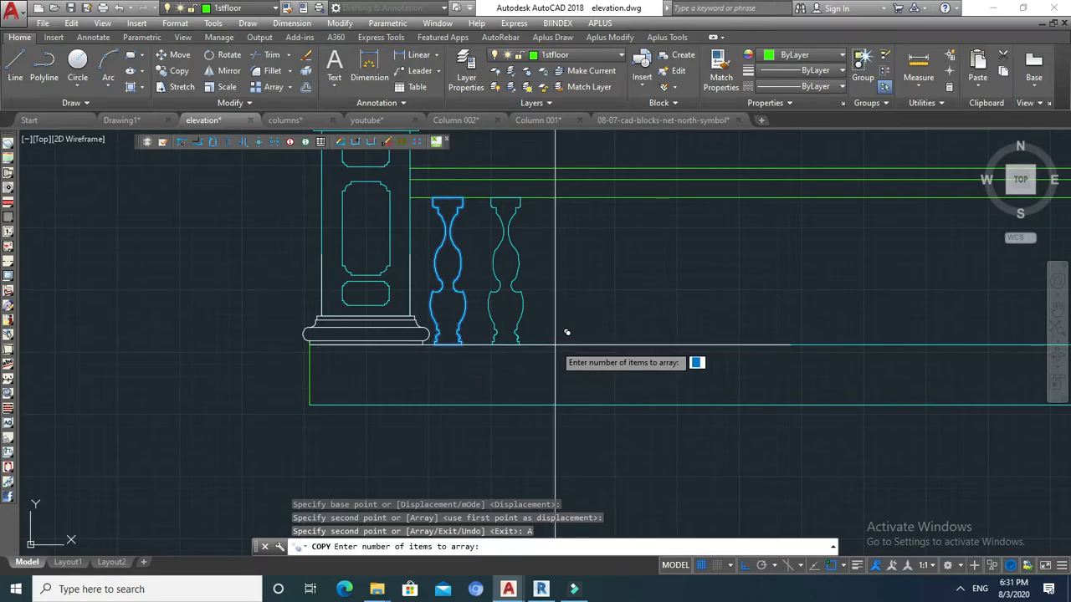
{"action": "key", "text": "Return"}
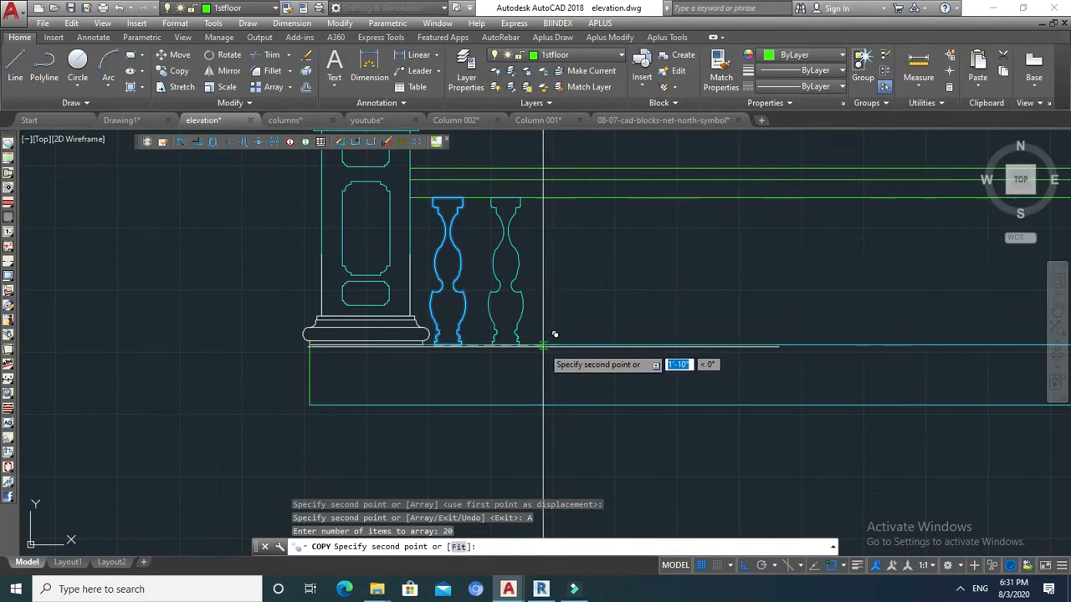
{"action": "key", "text": "Escape"}
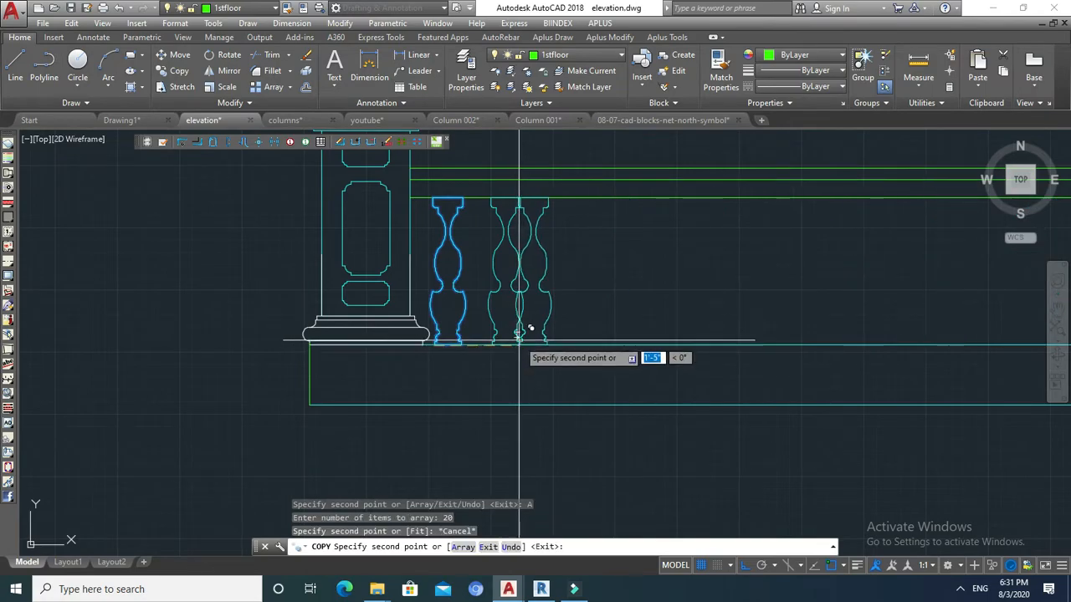
{"action": "key", "text": "Escape"}
{"action": "key", "text": "Escape"}
{"action": "key", "text": "Escape"}
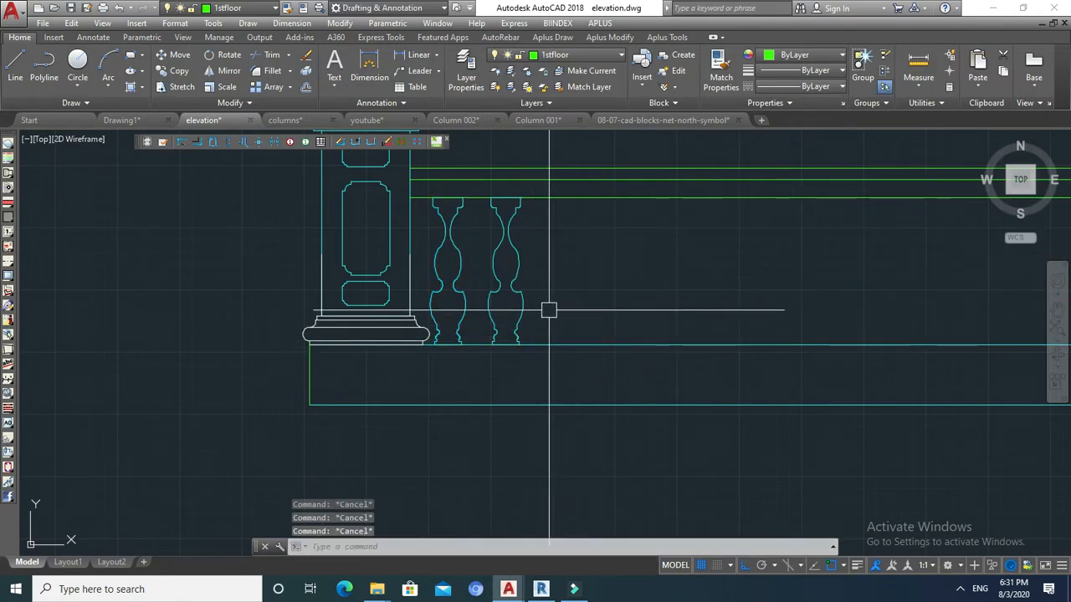
{"action": "type", "text": "c"}
{"action": "key", "text": "Return"}
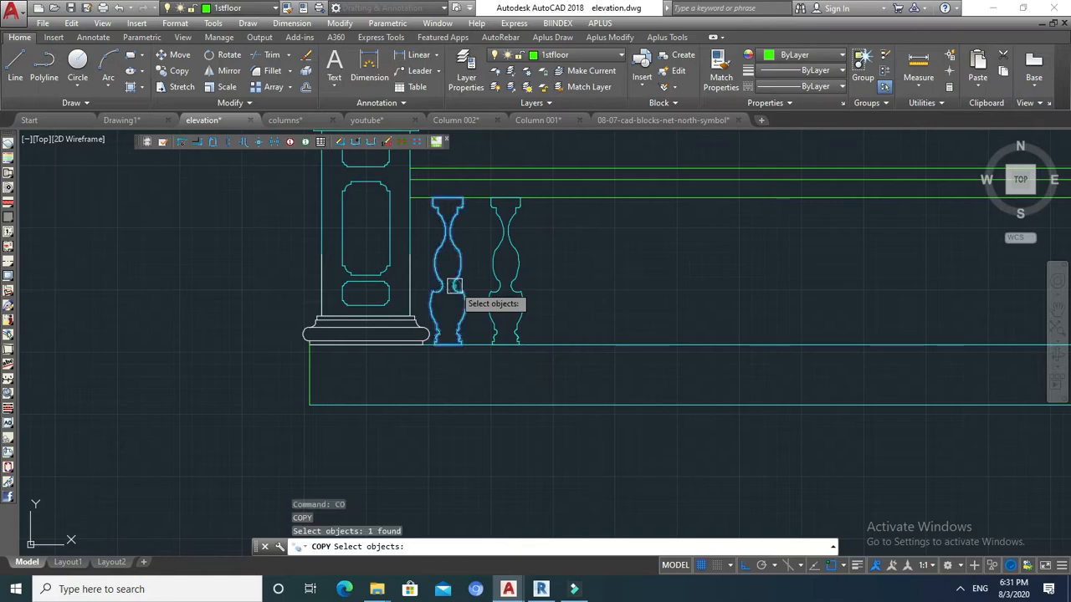
{"action": "key", "text": "Escape"}
Copy the second baluster rightward as an array of 20 items along the low part, spaced about 1' apart.
{"action": "key", "text": "space"}
{"action": "left_click", "coordinate": [494, 285]}
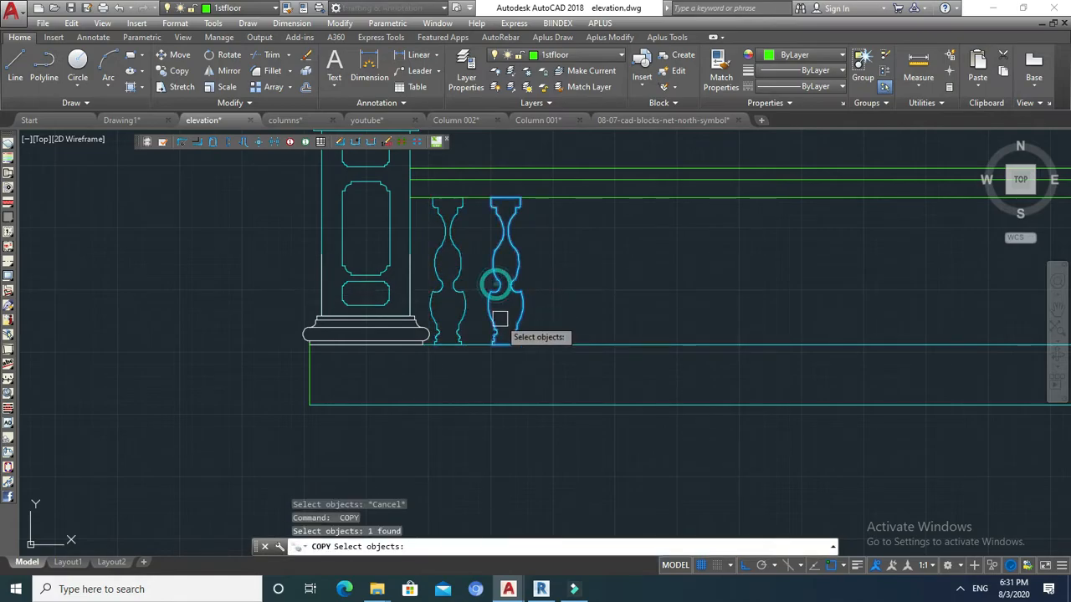
{"action": "key", "text": "Return"}
{"action": "left_click", "coordinate": [461, 344]}
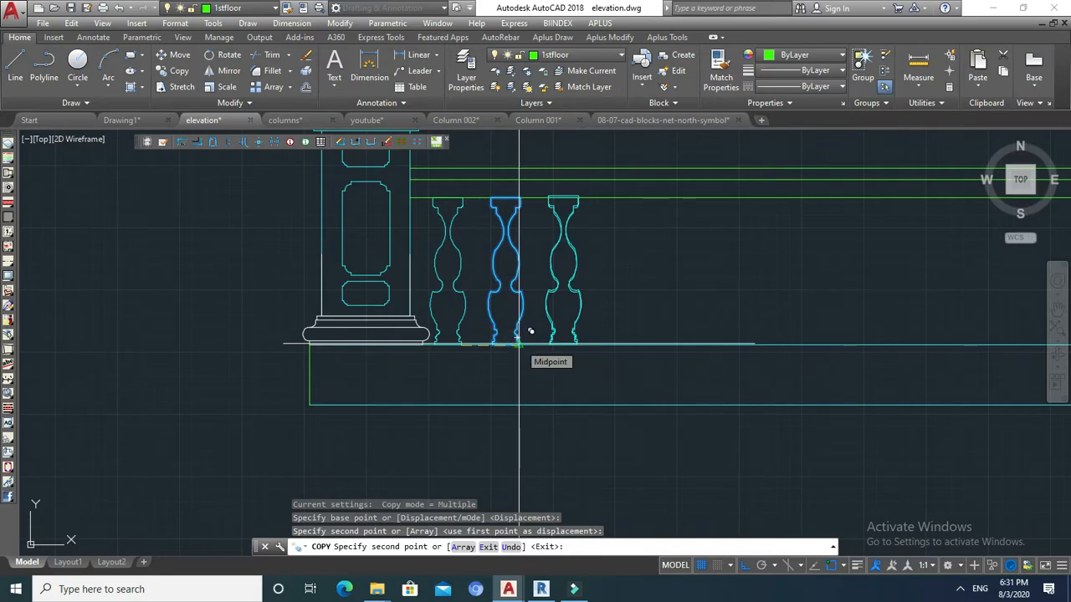
{"action": "key", "text": "Return"}
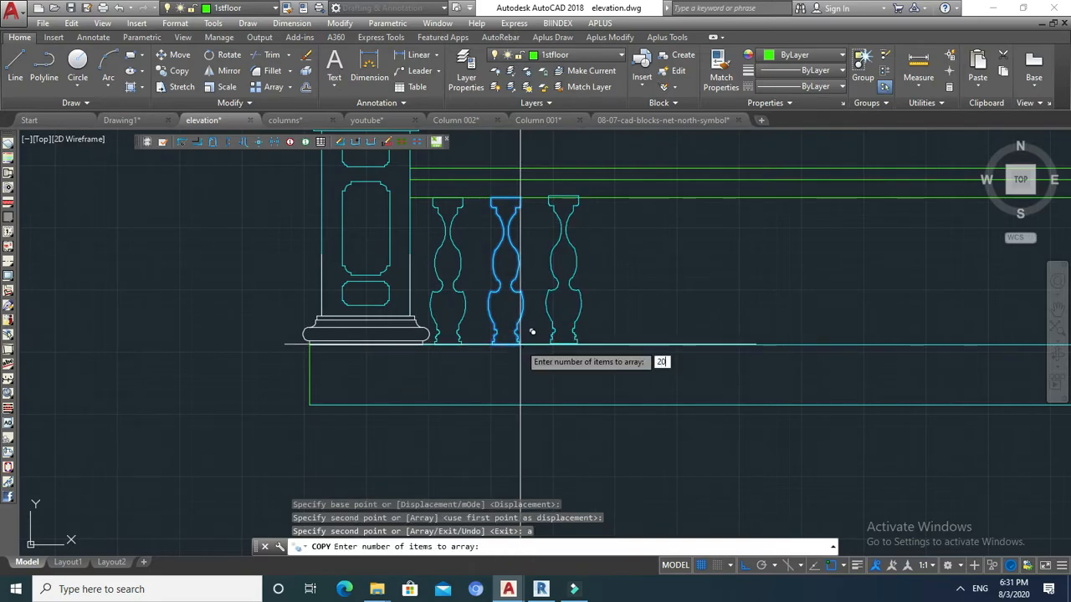
{"action": "type", "text": "20"}
{"action": "key", "text": "Return"}
{"action": "left_click", "coordinate": [520, 343]}
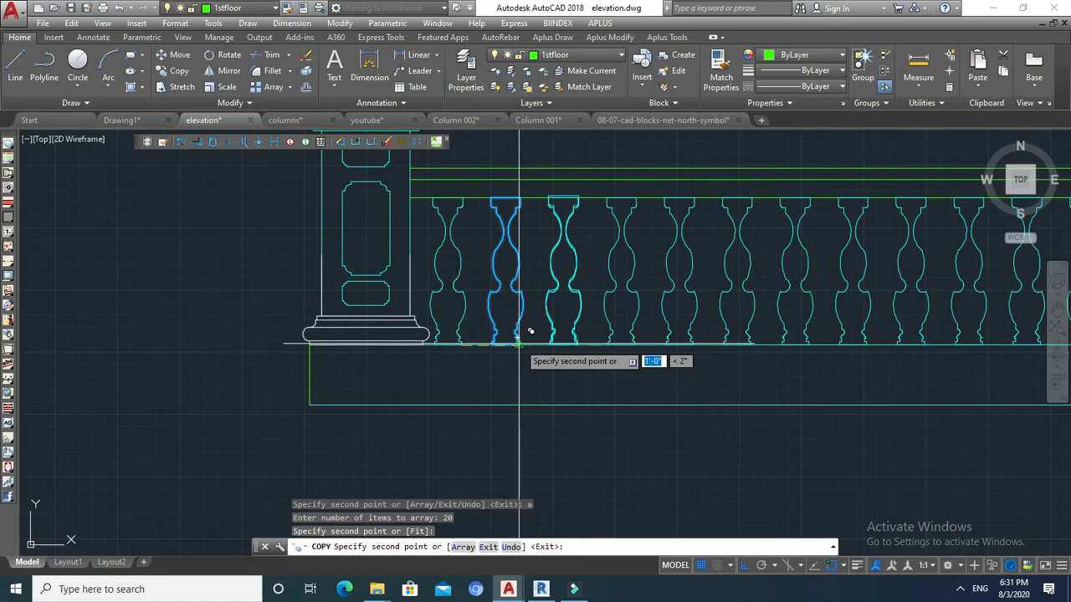
{"action": "key", "text": "Return"}
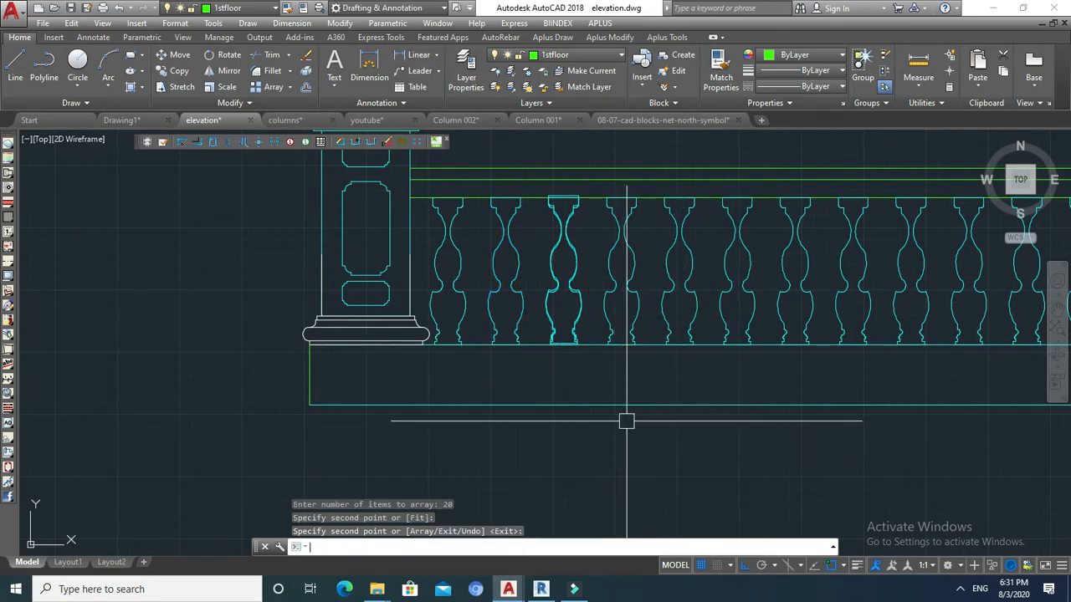
Erase the five balusters that run past the left wall of the block with the two windows.
{"action": "scroll", "coordinate": [607, 394], "scroll_direction": "down", "scroll_amount": 6}
{"action": "key", "text": "Escape"}
{"action": "key", "text": "Escape"}
{"action": "scroll", "coordinate": [810, 368], "scroll_direction": "up", "scroll_amount": 4}
{"action": "left_click", "coordinate": [920, 359]}
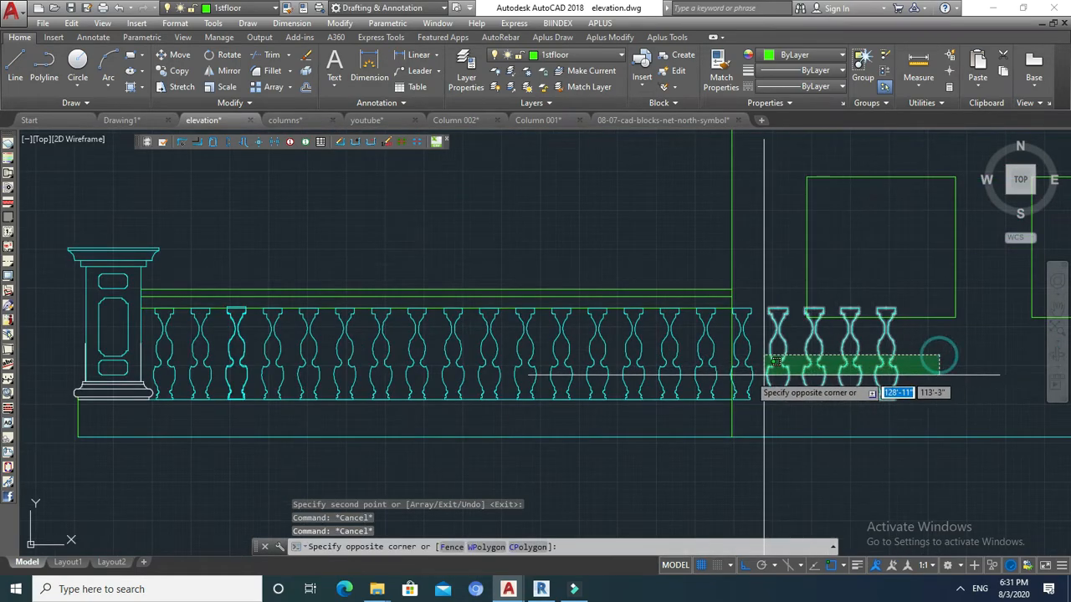
{"action": "left_click", "coordinate": [760, 387]}
{"action": "type", "text": "e"}
{"action": "key", "text": "Return"}
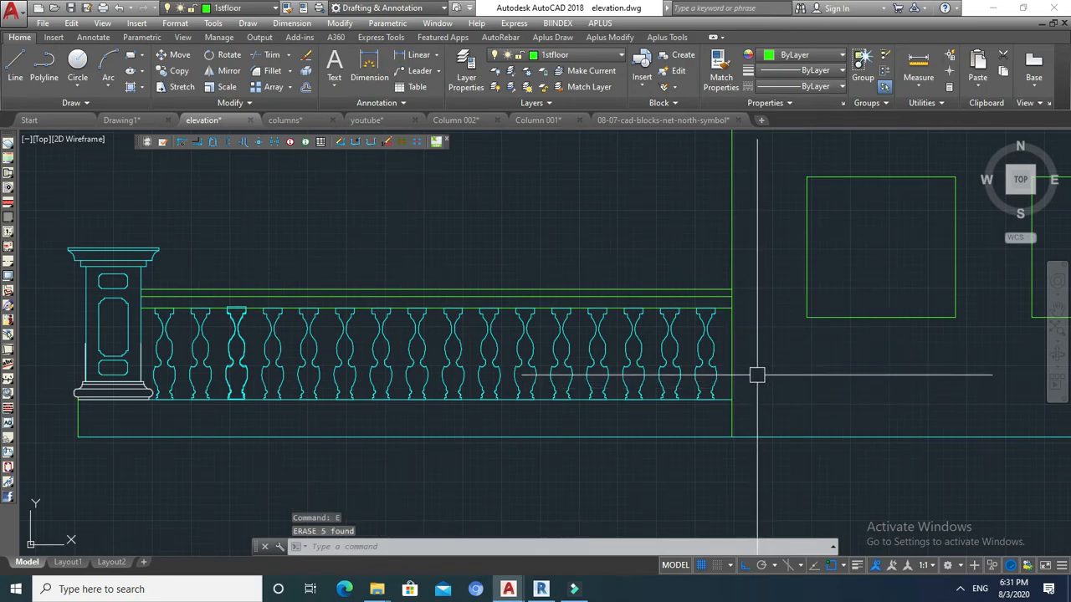
{"action": "key", "text": "Escape"}
Examine the baluster railing, its column and the two-window block, also in relation to the existing front elevation.
{"action": "scroll", "coordinate": [755, 352], "scroll_direction": "down", "scroll_amount": 5}
{"action": "mouse_move", "coordinate": [743, 347]}
{"action": "middle_mouse_down"}
{"action": "mouse_move", "coordinate": [656, 358]}
{"action": "mouse_move", "coordinate": [588, 325]}
{"action": "middle_mouse_up"}
{"action": "scroll", "coordinate": [656, 359], "scroll_direction": "up", "scroll_amount": 2}
{"action": "scroll", "coordinate": [422, 308], "scroll_direction": "up", "scroll_amount": 6}
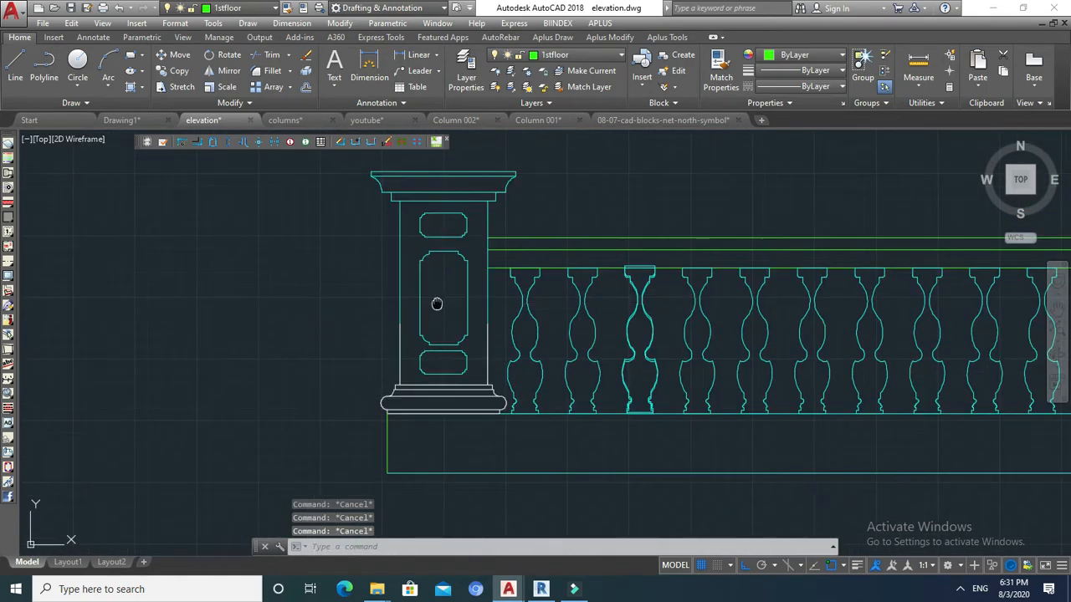
{"action": "middle_click_drag", "start_coordinate": [430, 311], "coordinate": [430, 347]}
{"action": "scroll", "coordinate": [499, 258], "scroll_direction": "down", "scroll_amount": 6}
{"action": "middle_click_drag", "start_coordinate": [561, 332], "coordinate": [532, 351]}
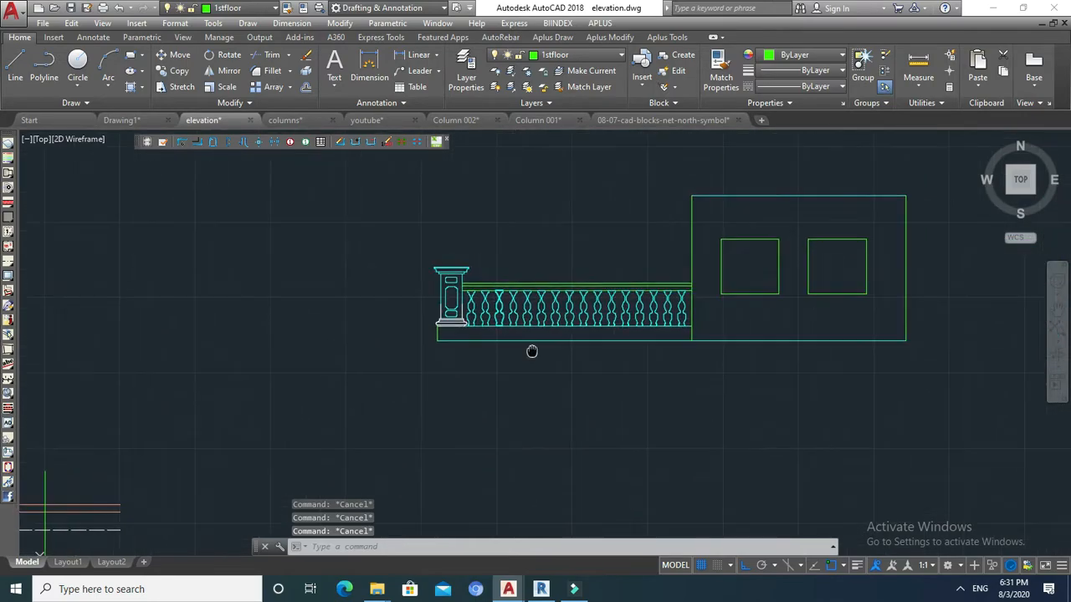
{"action": "scroll", "coordinate": [532, 350], "scroll_direction": "down", "scroll_amount": 4}
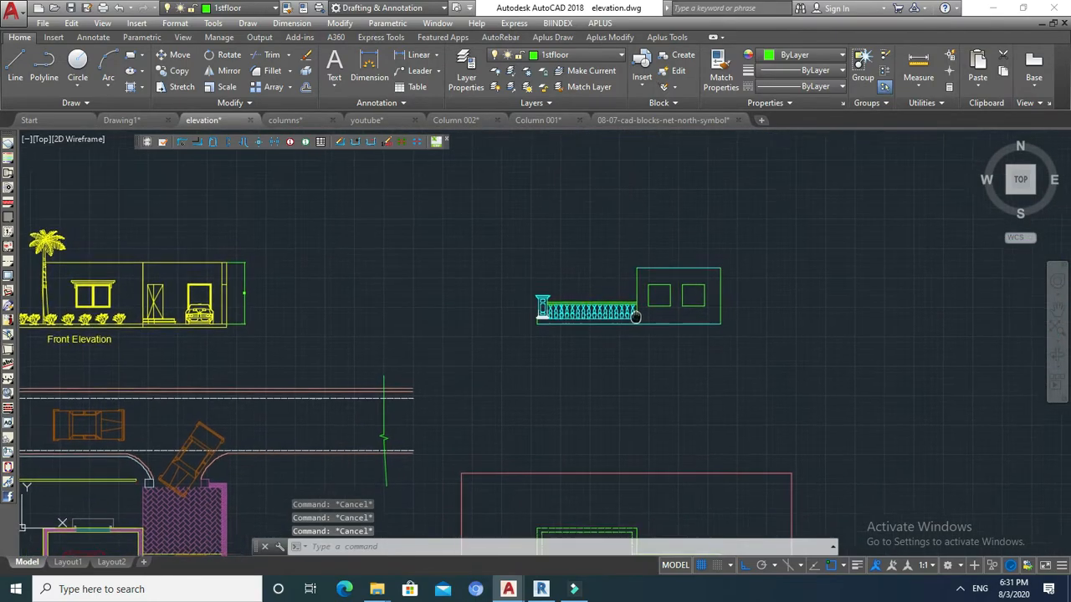
{"action": "scroll", "coordinate": [653, 286], "scroll_direction": "up", "scroll_amount": 2}
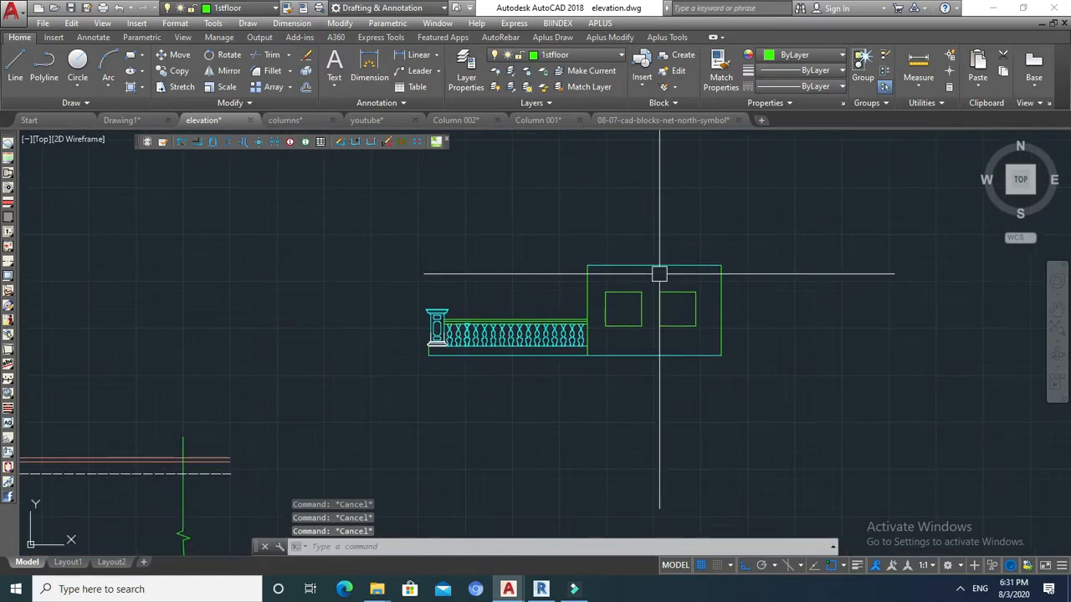
{"action": "scroll", "coordinate": [683, 269], "scroll_direction": "up", "scroll_amount": 4}
{"action": "middle_click_drag", "start_coordinate": [741, 280], "coordinate": [718, 307]}
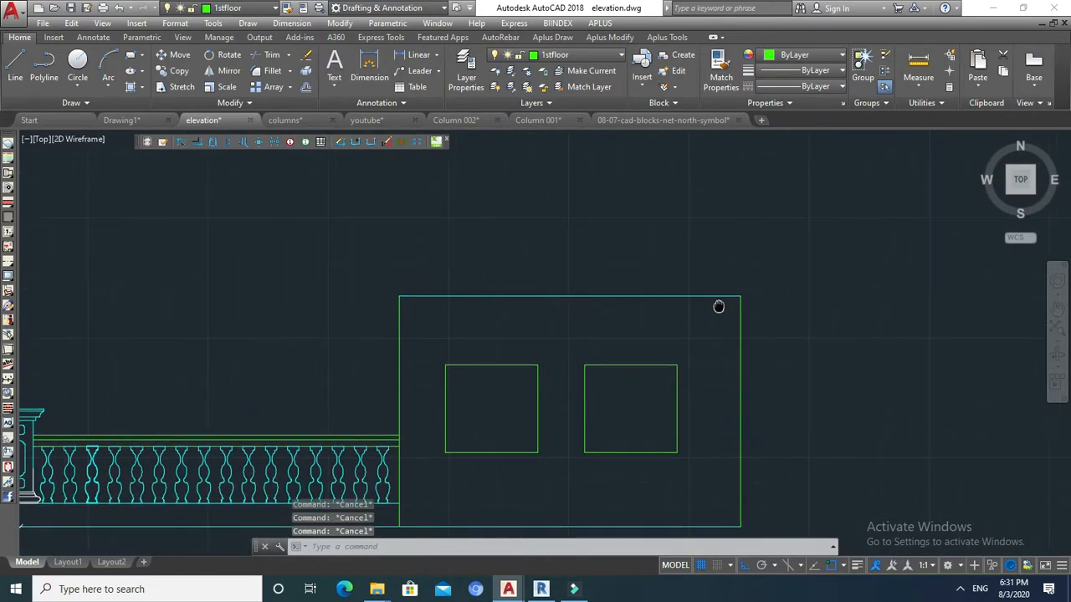
{"action": "scroll", "coordinate": [718, 300], "scroll_direction": "down", "scroll_amount": 4}
{"action": "scroll", "coordinate": [720, 300], "scroll_direction": "up", "scroll_amount": 2}
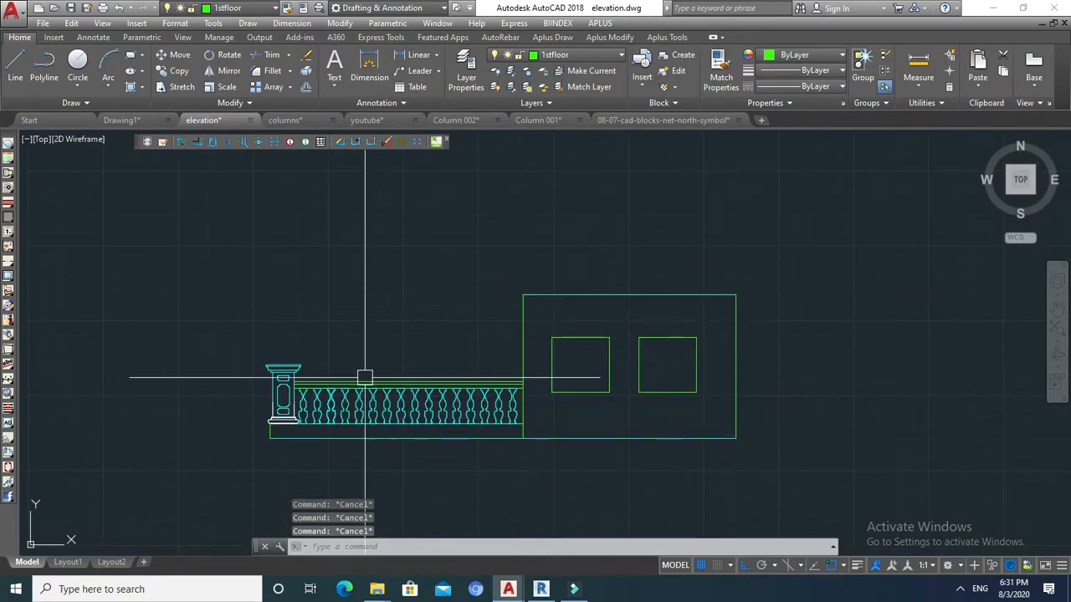
Trace the stepped underside of the railing column's capital on its right side with a polyline, from the shaft to the foot of the curve.
{"action": "scroll", "coordinate": [294, 365], "scroll_direction": "up", "scroll_amount": 8}
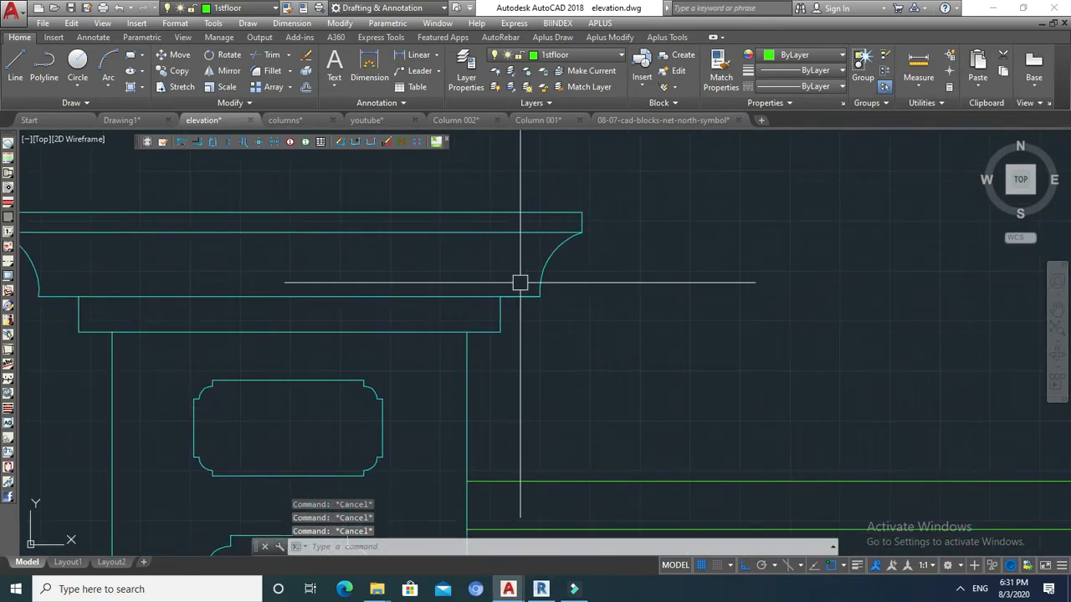
{"action": "middle_click_drag", "start_coordinate": [529, 321], "coordinate": [559, 348]}
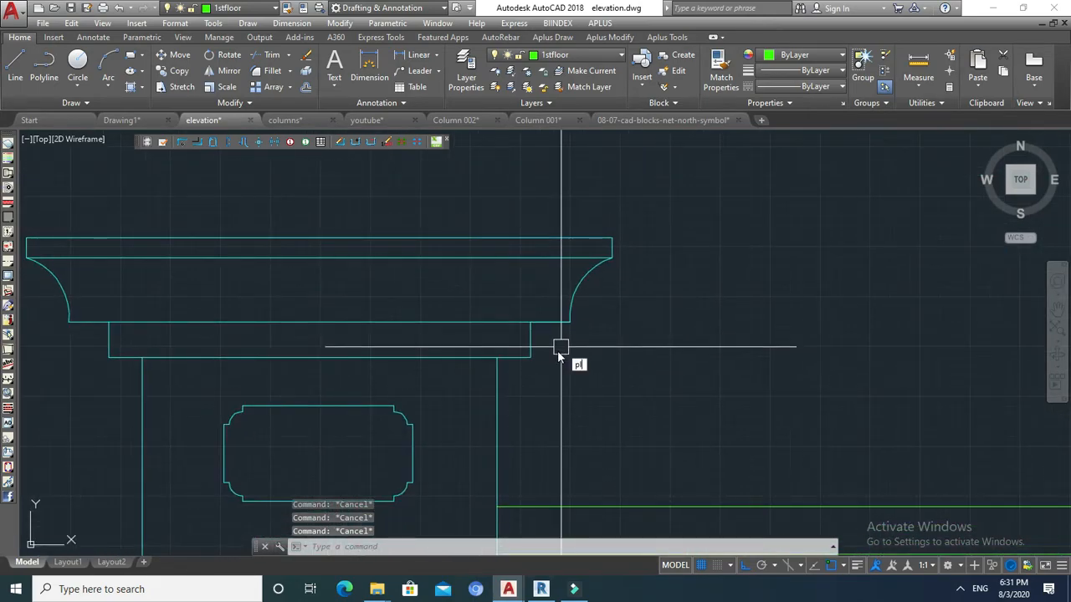
{"action": "type", "text": "l"}
{"action": "key", "text": "Return"}
{"action": "left_click", "coordinate": [497, 358]}
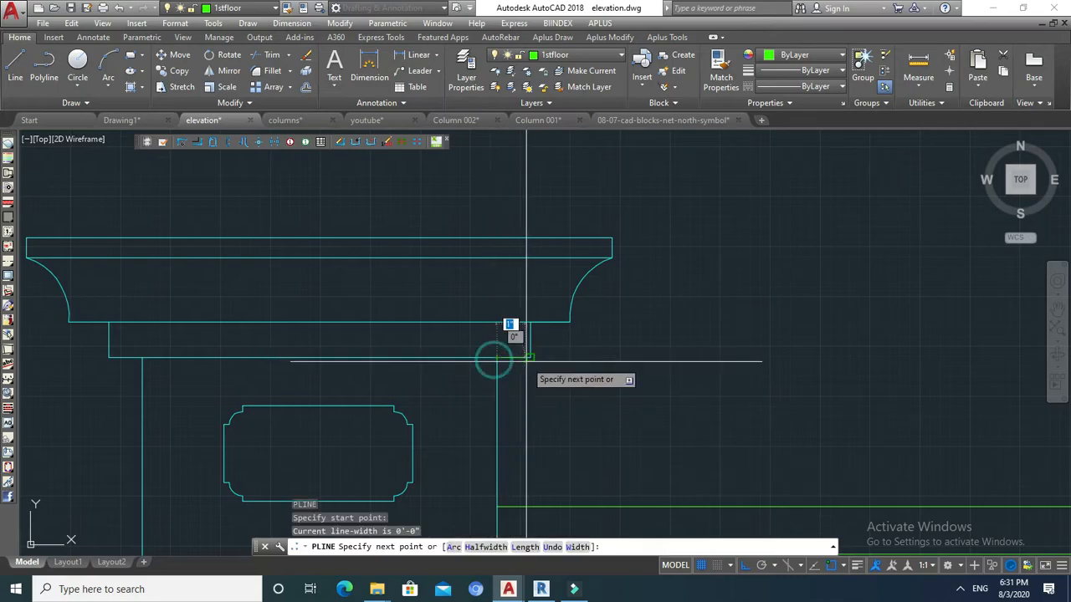
{"action": "left_click", "coordinate": [529, 358]}
{"action": "left_click", "coordinate": [570, 322]}
Continue the polyline with a three-point arc along the capital's curve and a vertical segment up to the capital's top edge.
{"action": "type", "text": "arc"}
{"action": "key", "text": "Return"}
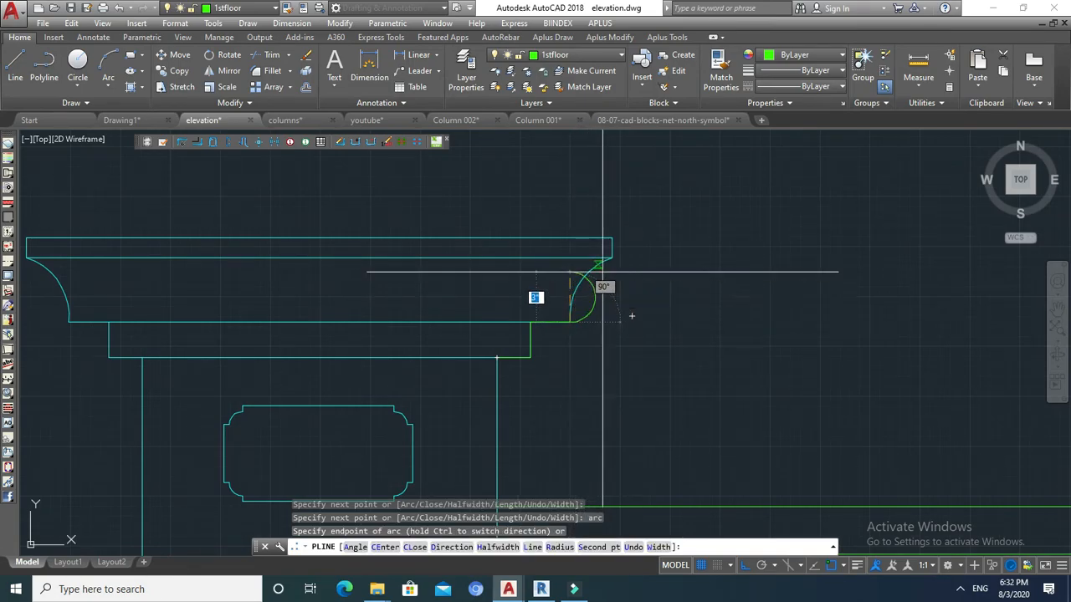
{"action": "type", "text": "s"}
{"action": "key", "text": "Return"}
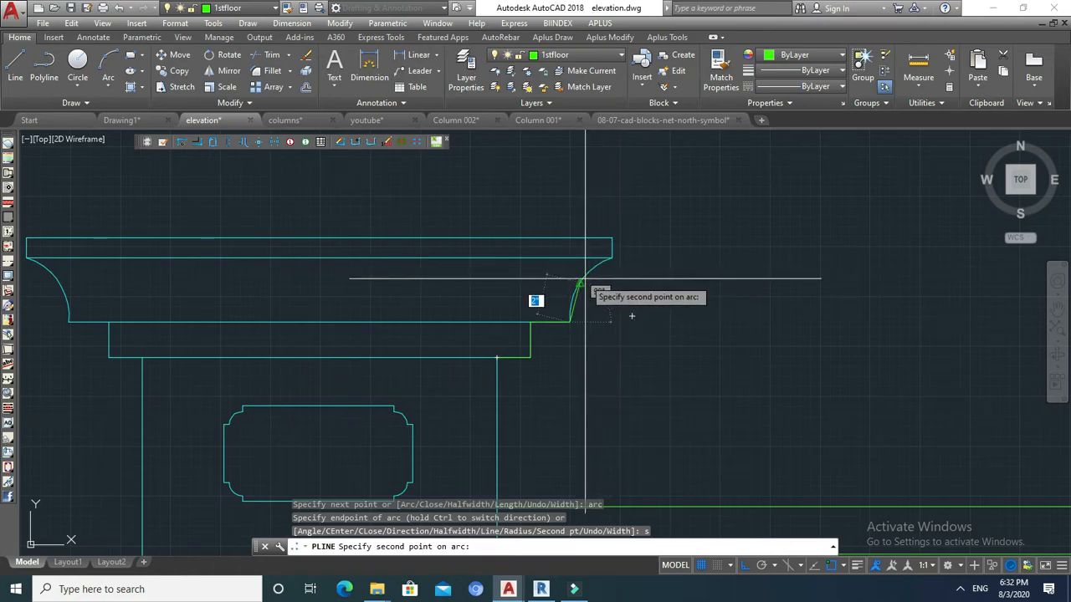
{"action": "left_click", "coordinate": [581, 280]}
{"action": "left_click", "coordinate": [611, 256]}
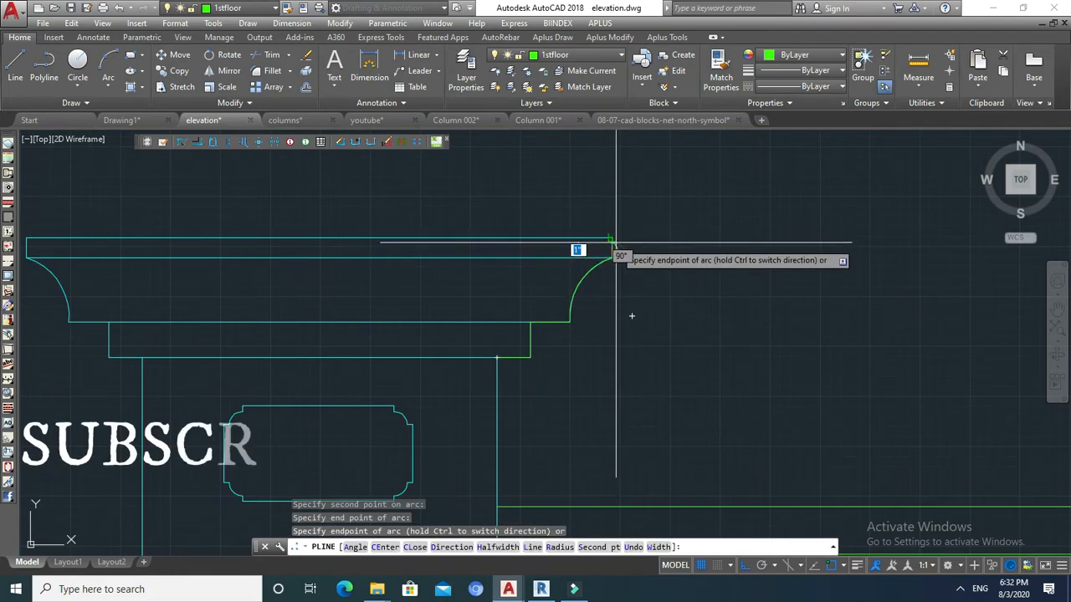
{"action": "type", "text": "l"}
{"action": "key", "text": "Return"}
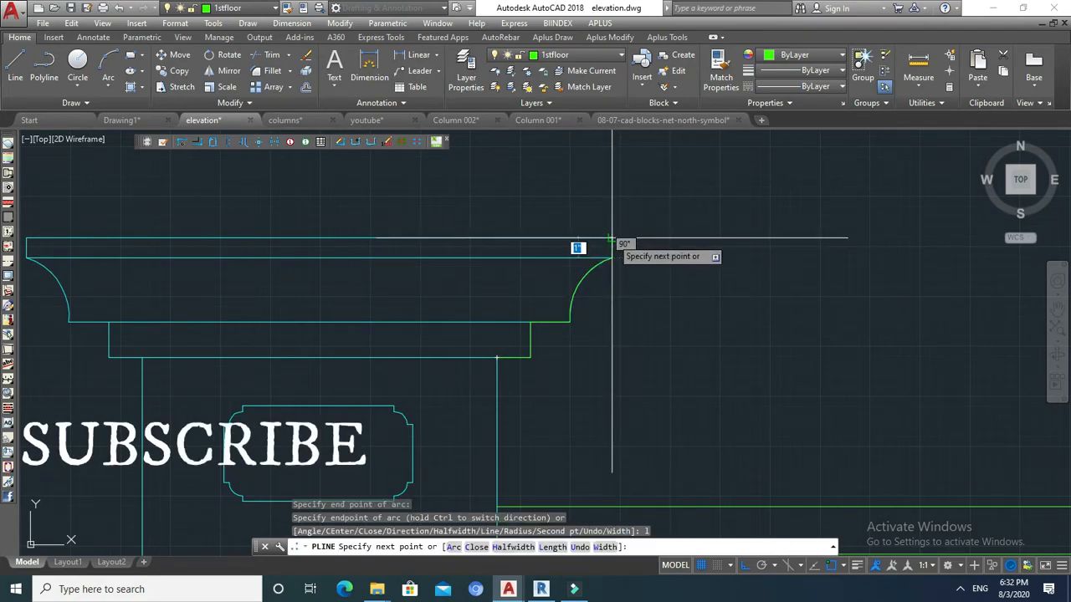
{"action": "scroll", "coordinate": [646, 256], "scroll_direction": "down", "scroll_amount": 2}
{"action": "scroll", "coordinate": [646, 256], "scroll_direction": "down", "scroll_amount": 3}
{"action": "key", "text": "Escape"}
{"action": "key", "text": "Escape"}
Copy the traced capital profile from the column to the upper right corner of the block with the two windows.
{"action": "scroll", "coordinate": [640, 271], "scroll_direction": "up", "scroll_amount": 2}
{"action": "type", "text": "ct o"}
{"action": "key", "text": "Return"}
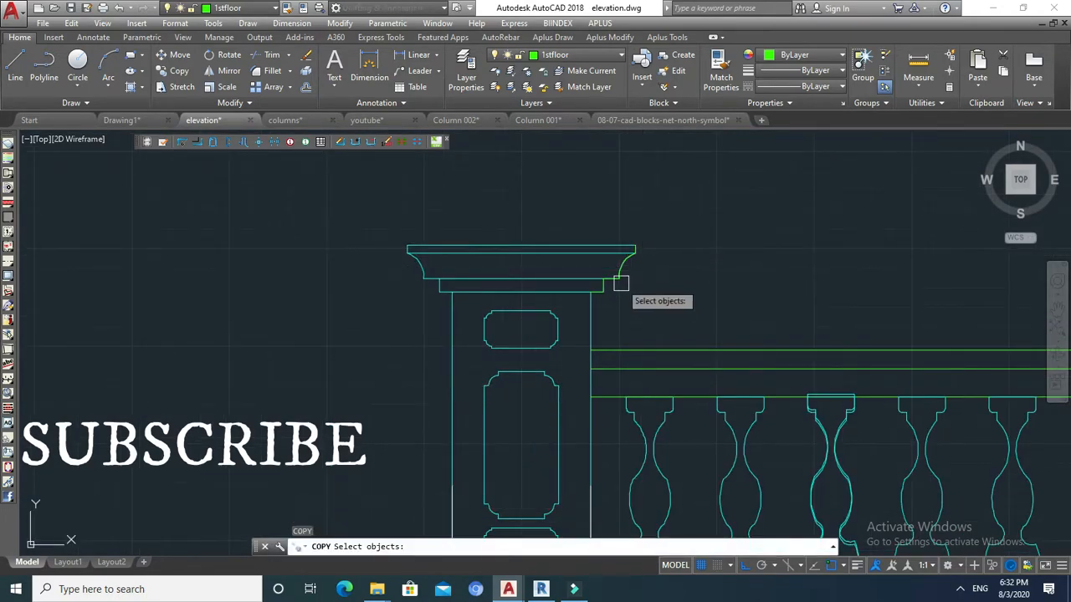
{"action": "key", "text": "Return"}
{"action": "left_click", "coordinate": [591, 294]}
{"action": "scroll", "coordinate": [471, 315], "scroll_direction": "down", "scroll_amount": 4}
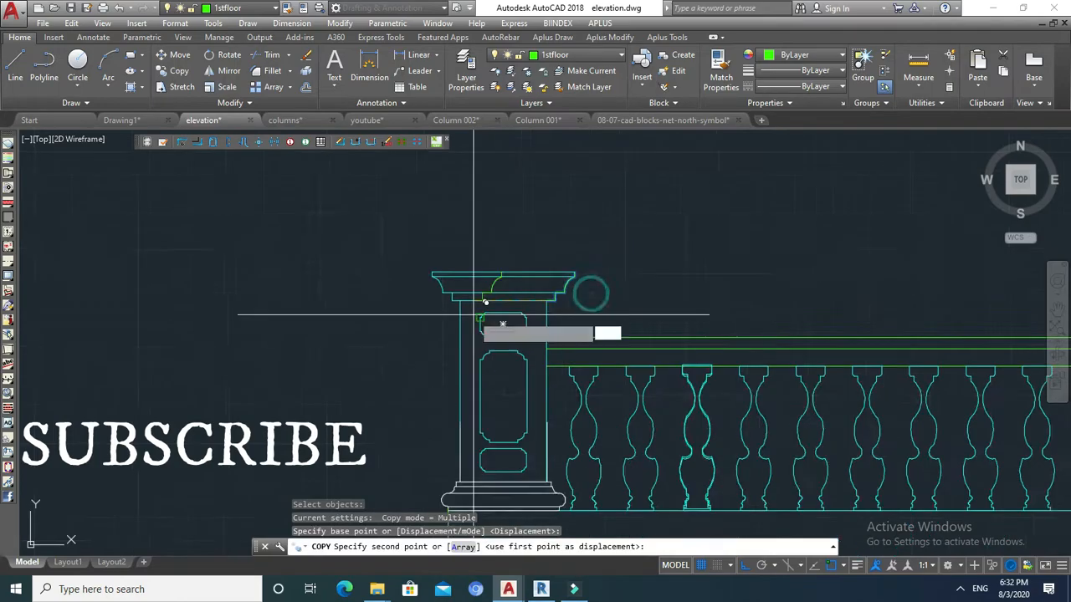
{"action": "left_click", "coordinate": [927, 233]}
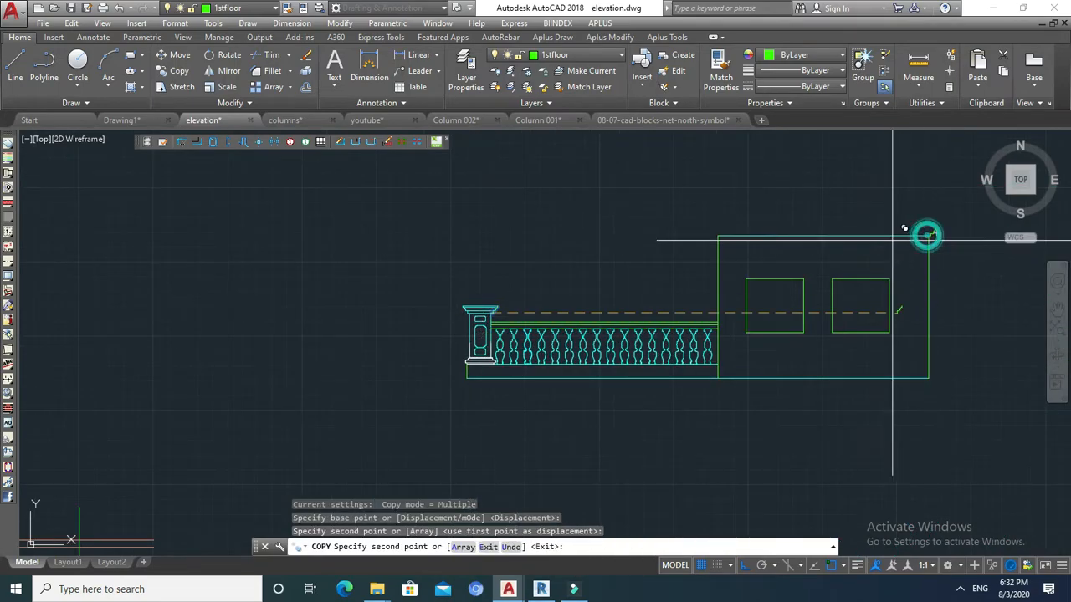
{"action": "scroll", "coordinate": [883, 238], "scroll_direction": "up", "scroll_amount": 4}
{"action": "key", "text": "Escape"}
{"action": "middle_click_drag", "start_coordinate": [887, 249], "coordinate": [748, 287]}
{"action": "key", "text": "Escape"}
{"action": "key", "text": "Escape"}
{"action": "key", "text": "Escape"}
Scale up the copied cornice profile at the block's upper right corner.
{"action": "scroll", "coordinate": [774, 299], "scroll_direction": "up", "scroll_amount": 2}
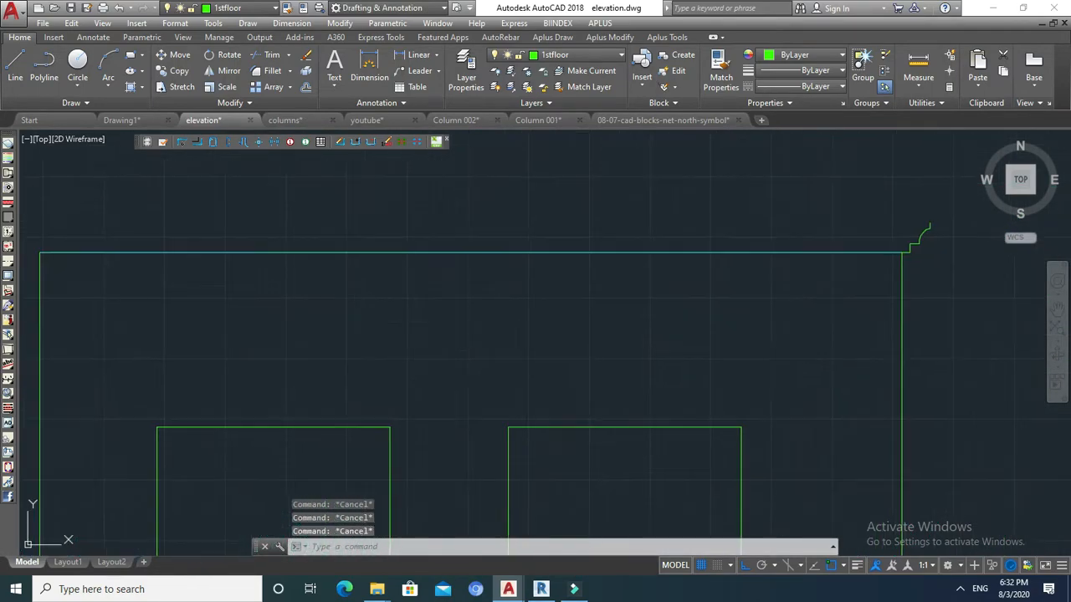
{"action": "type", "text": "sc"}
{"action": "key", "text": "Return"}
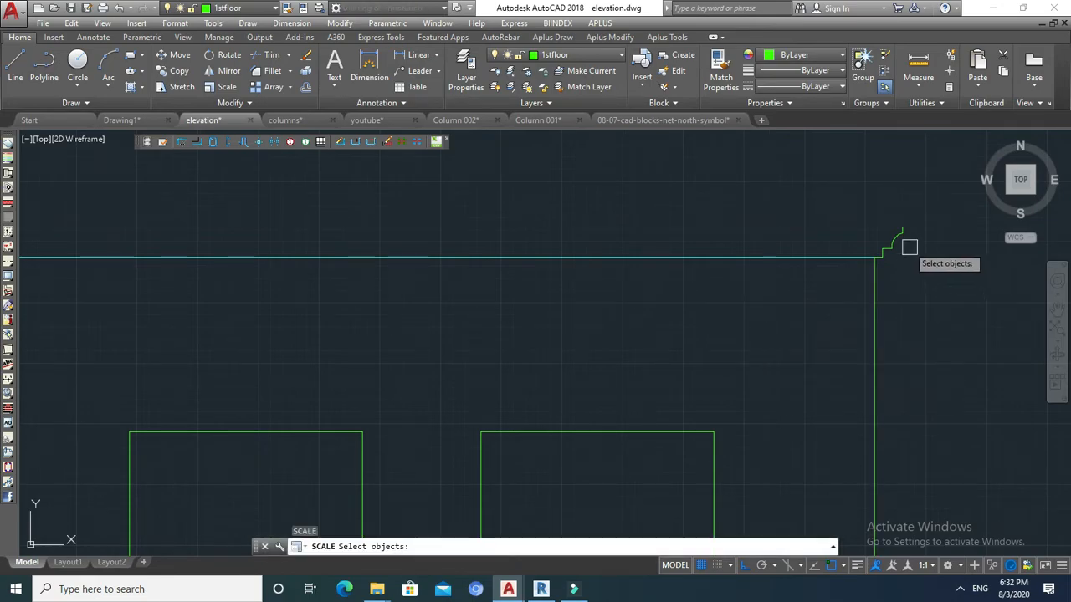
{"action": "key", "text": "Return"}
{"action": "left_click", "coordinate": [897, 251]}
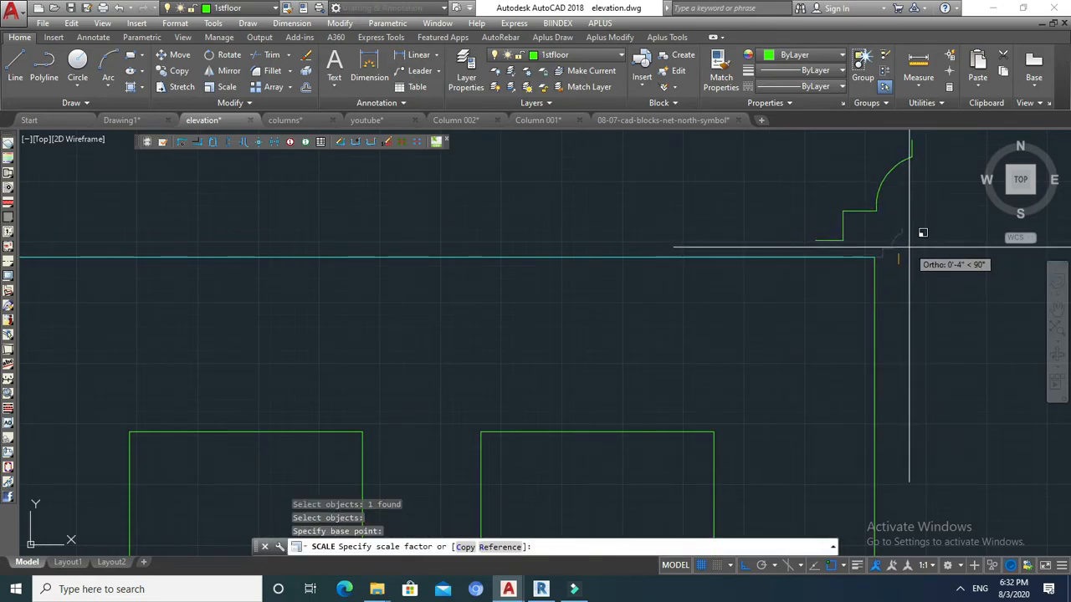
{"action": "key", "text": "Escape"}
Move the enlarged cornice profile so its lower inner end sits on the block's upper right corner.
{"action": "middle_click_drag", "start_coordinate": [910, 247], "coordinate": [882, 263]}
{"action": "type", "text": "m"}
{"action": "key", "text": "Return"}
{"action": "left_click", "coordinate": [892, 237]}
{"action": "left_click", "coordinate": [832, 254]}
{"action": "key", "text": "Return"}
{"action": "left_click", "coordinate": [791, 258]}
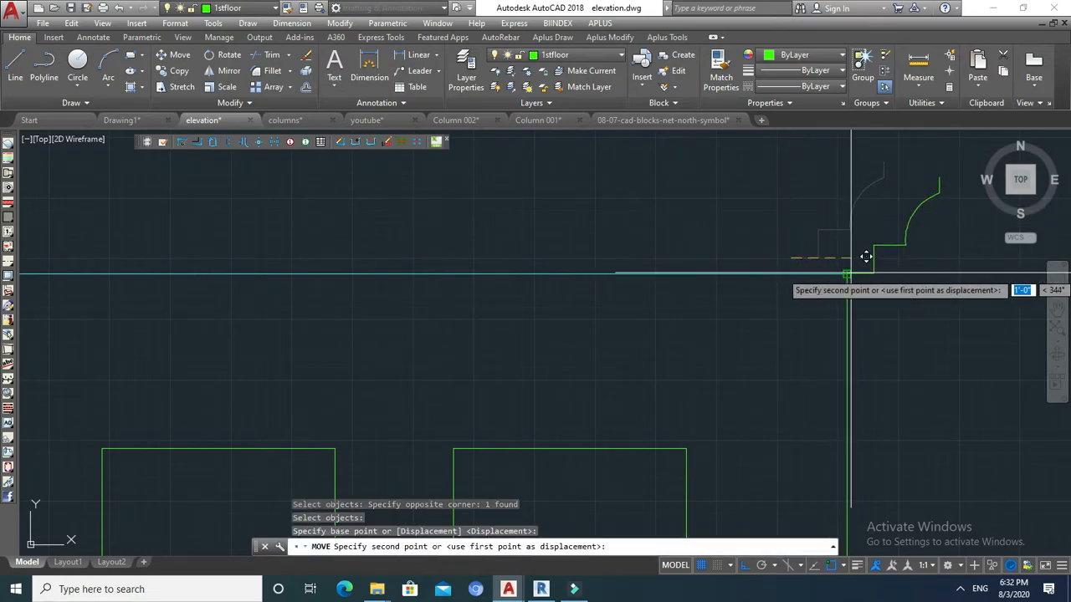
{"action": "key", "text": "Escape"}
Mirror the cornice profile about the vertical line through the block's top-edge midpoint, keeping the original.
{"action": "scroll", "coordinate": [835, 294], "scroll_direction": "down", "scroll_amount": 4}
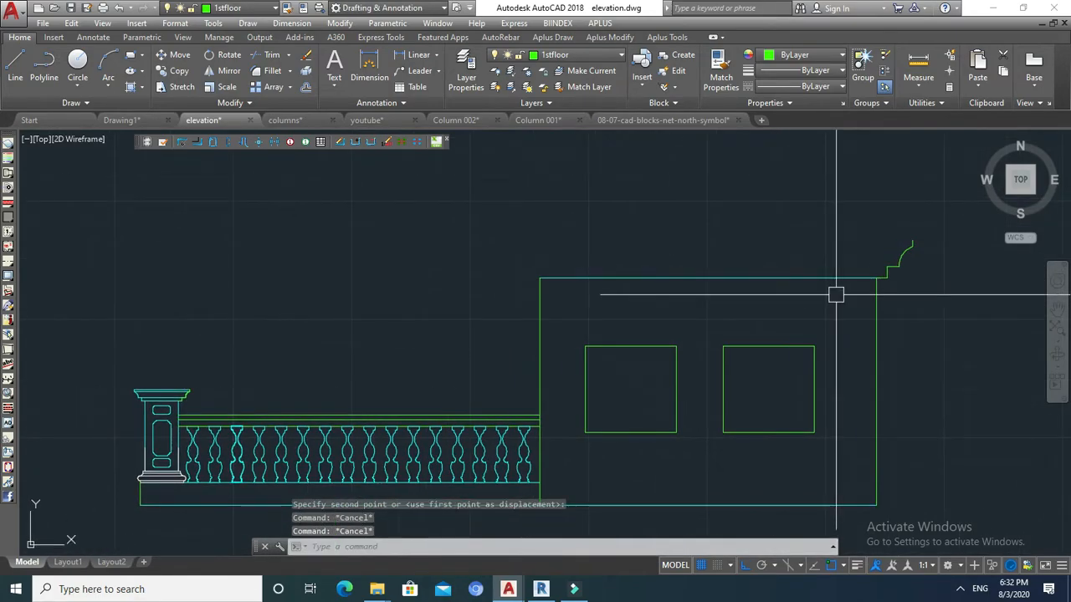
{"action": "type", "text": "mi"}
{"action": "key", "text": "Return"}
{"action": "left_click", "coordinate": [908, 251]}
{"action": "key", "text": "Return"}
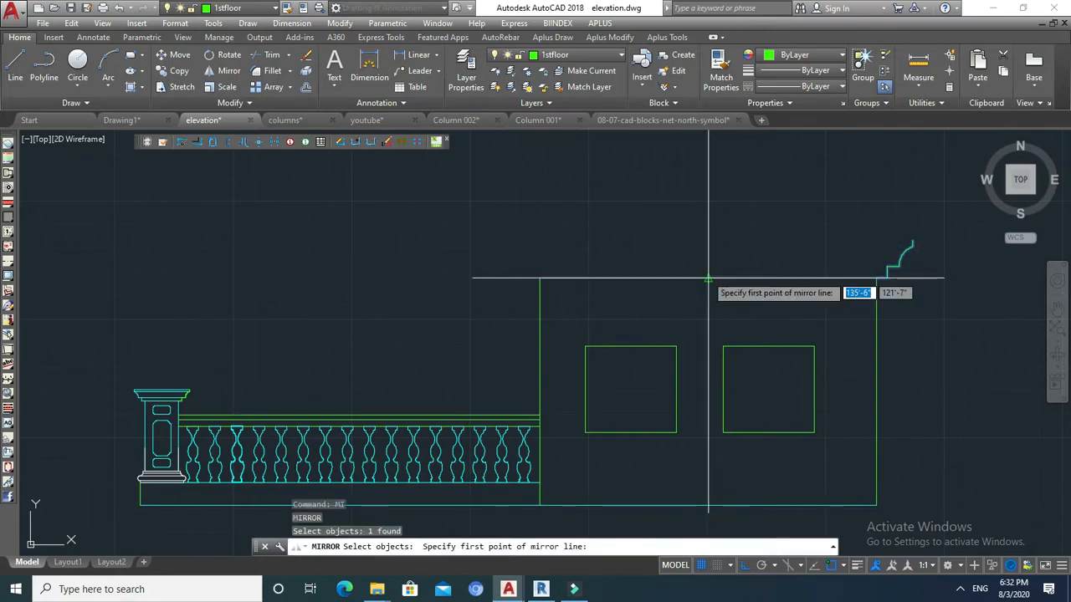
{"action": "left_click", "coordinate": [707, 279]}
{"action": "left_click", "coordinate": [705, 190]}
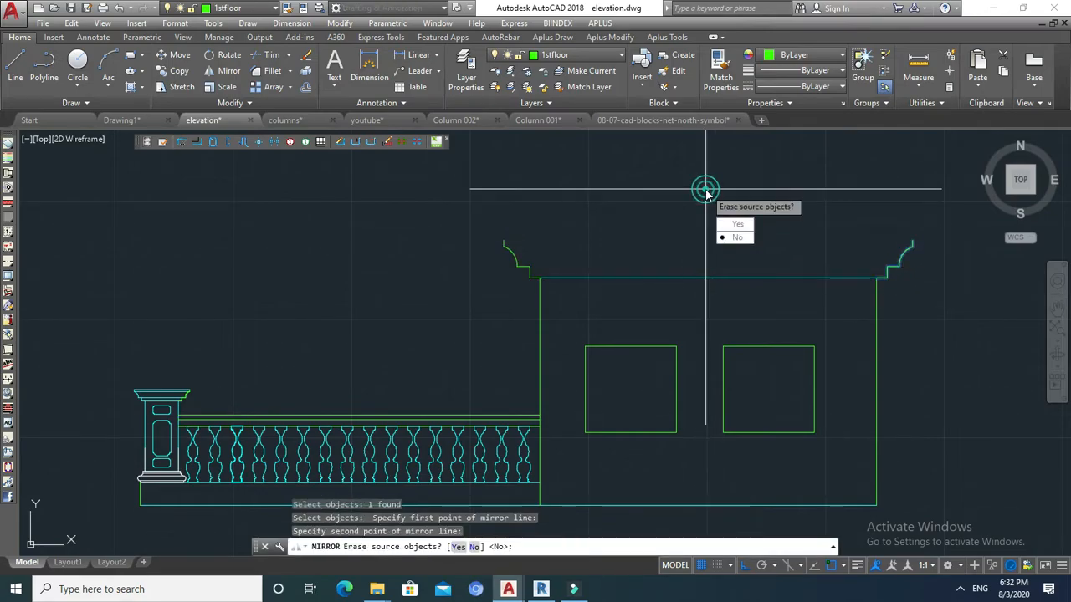
{"action": "left_click", "coordinate": [740, 238]}
Draw two horizontal lines joining the mirrored cornice profiles, one between their upper ends and one at the lower step.
{"action": "type", "text": "l"}
{"action": "key", "text": "Return"}
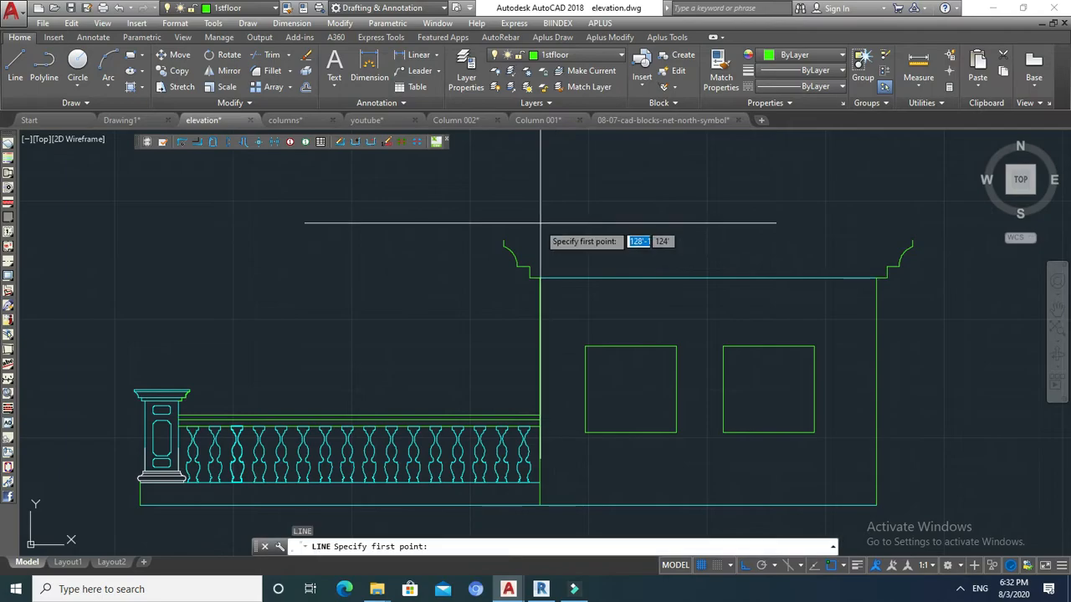
{"action": "left_click", "coordinate": [504, 241]}
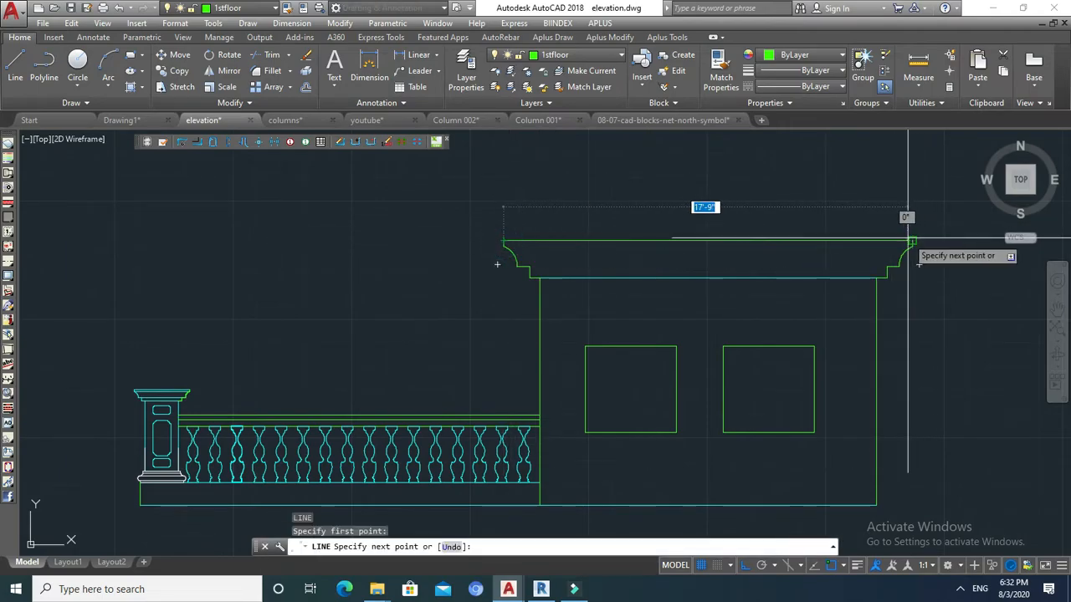
{"action": "key", "text": "Escape"}
{"action": "key", "text": "Return"}
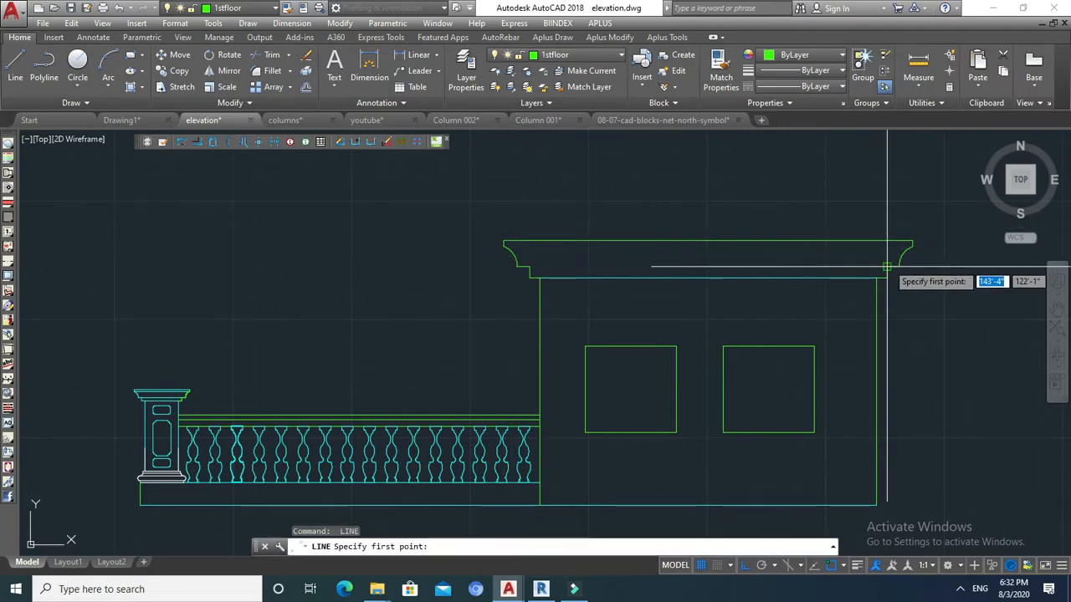
{"action": "left_click", "coordinate": [889, 266]}
{"action": "left_click", "coordinate": [529, 266]}
{"action": "key", "text": "Escape"}
Draw a rectangle over each of the two window outlines, from upper left to lower right corner.
{"action": "scroll", "coordinate": [634, 220], "scroll_direction": "down", "scroll_amount": 4}
{"action": "middle_click_drag", "start_coordinate": [687, 223], "coordinate": [758, 217]}
{"action": "key", "text": "Escape"}
{"action": "mouse_move", "coordinate": [722, 252]}
{"action": "middle_mouse_down"}
{"action": "mouse_move", "coordinate": [727, 236]}
{"action": "mouse_move", "coordinate": [746, 240]}
{"action": "mouse_move", "coordinate": [733, 249]}
{"action": "middle_mouse_up"}
{"action": "key", "text": "Escape"}
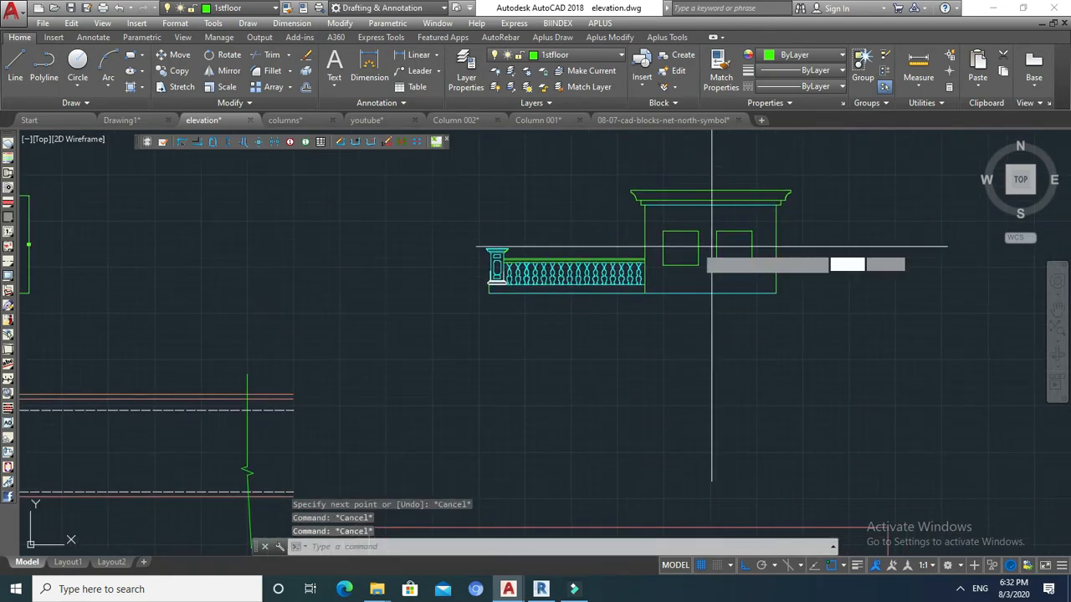
{"action": "type", "text": "rec"}
{"action": "key", "text": "Return"}
{"action": "scroll", "coordinate": [651, 231], "scroll_direction": "up", "scroll_amount": 4}
{"action": "left_click", "coordinate": [678, 231]}
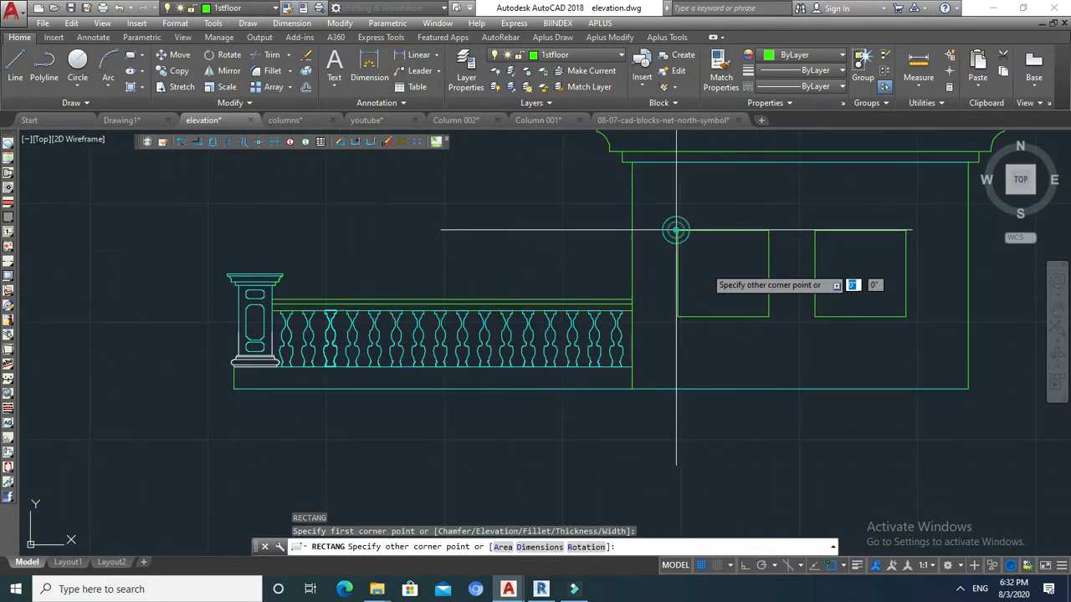
{"action": "left_click", "coordinate": [769, 317]}
{"action": "key", "text": "Return"}
{"action": "left_click", "coordinate": [814, 231]}
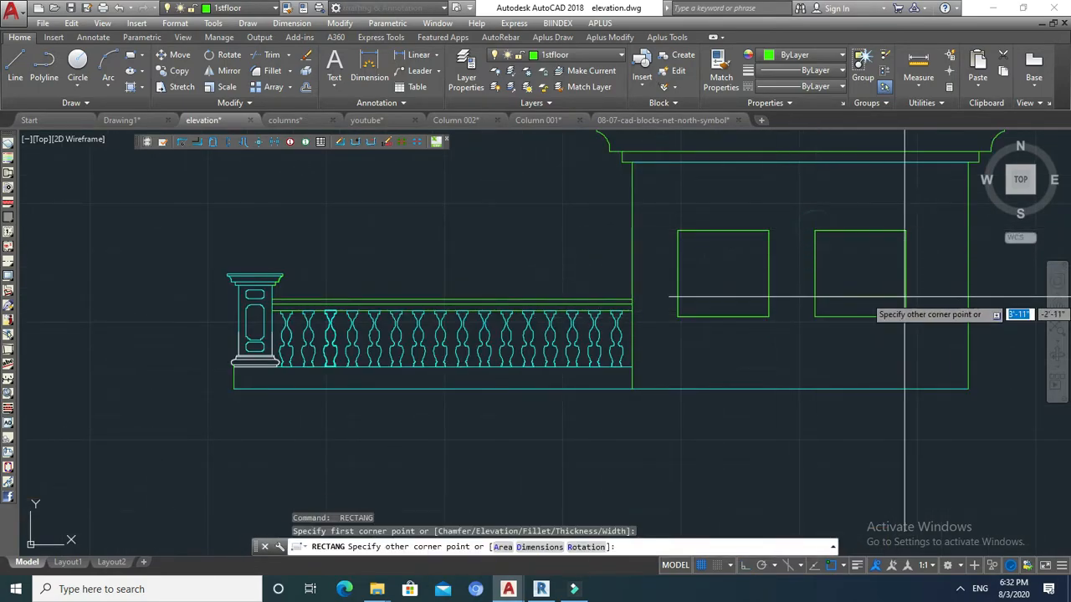
{"action": "key", "text": "Escape"}
Offset both window rectangles inward by 2 inches to form the frames.
{"action": "middle_click_drag", "start_coordinate": [854, 290], "coordinate": [800, 293]}
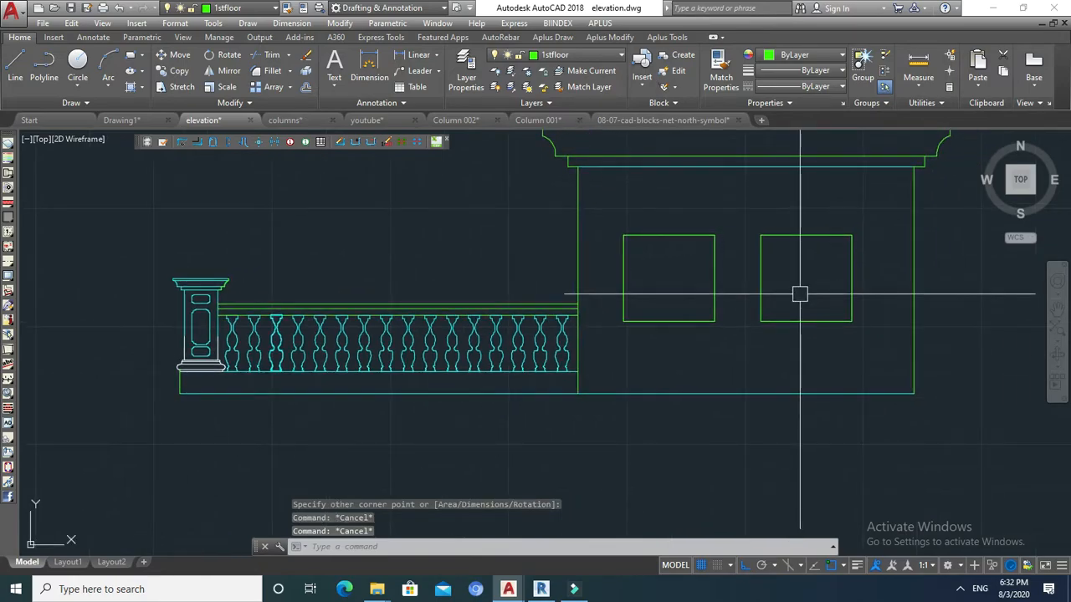
{"action": "type", "text": "o"}
{"action": "key", "text": "Return"}
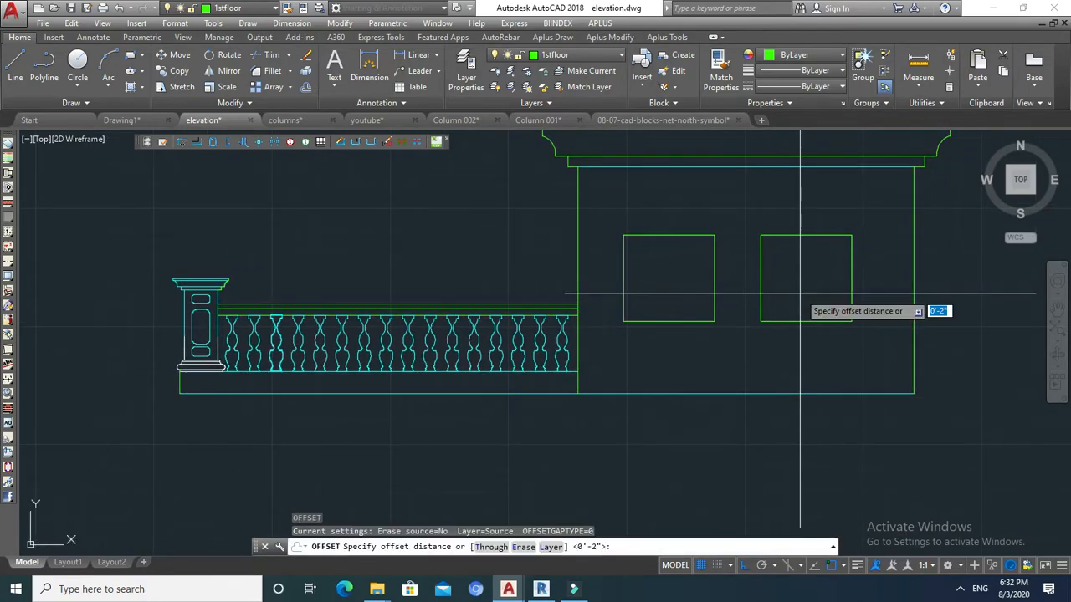
{"action": "left_click", "coordinate": [811, 238]}
{"action": "left_click", "coordinate": [808, 242]}
{"action": "left_click", "coordinate": [669, 237]}
{"action": "left_click", "coordinate": [675, 261]}
{"action": "key", "text": "Escape"}
{"action": "middle_click_drag", "start_coordinate": [670, 267], "coordinate": [675, 254]}
{"action": "key", "text": "Escape"}
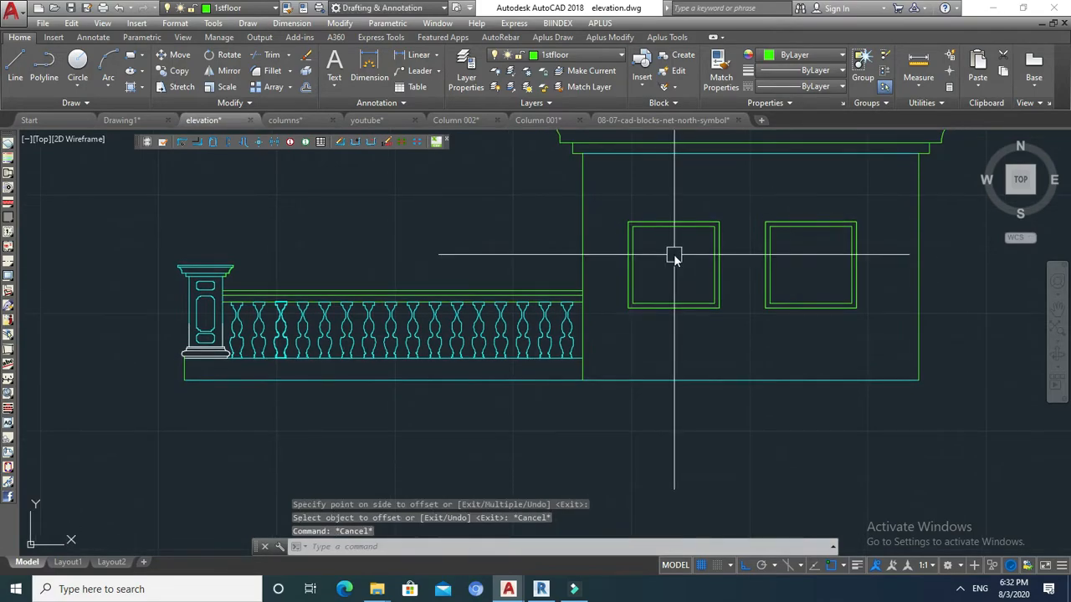
Divide the left window's inner frame into two side-by-side pane rectangles meeting at its vertical centre.
{"action": "key", "text": "Return"}
{"action": "left_click", "coordinate": [633, 226]}
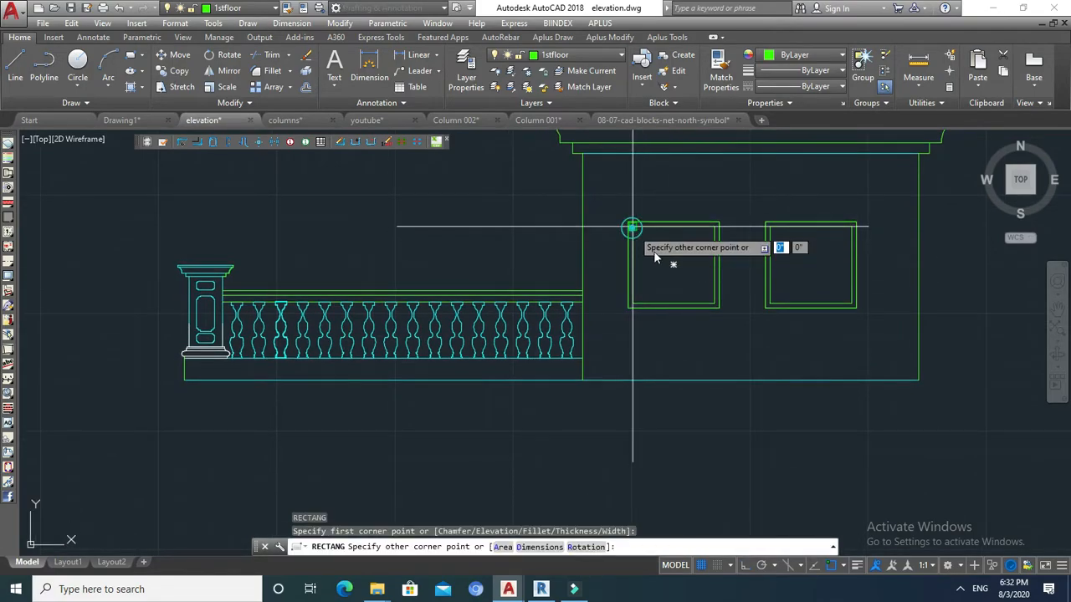
{"action": "left_click", "coordinate": [674, 302]}
{"action": "key", "text": "Return"}
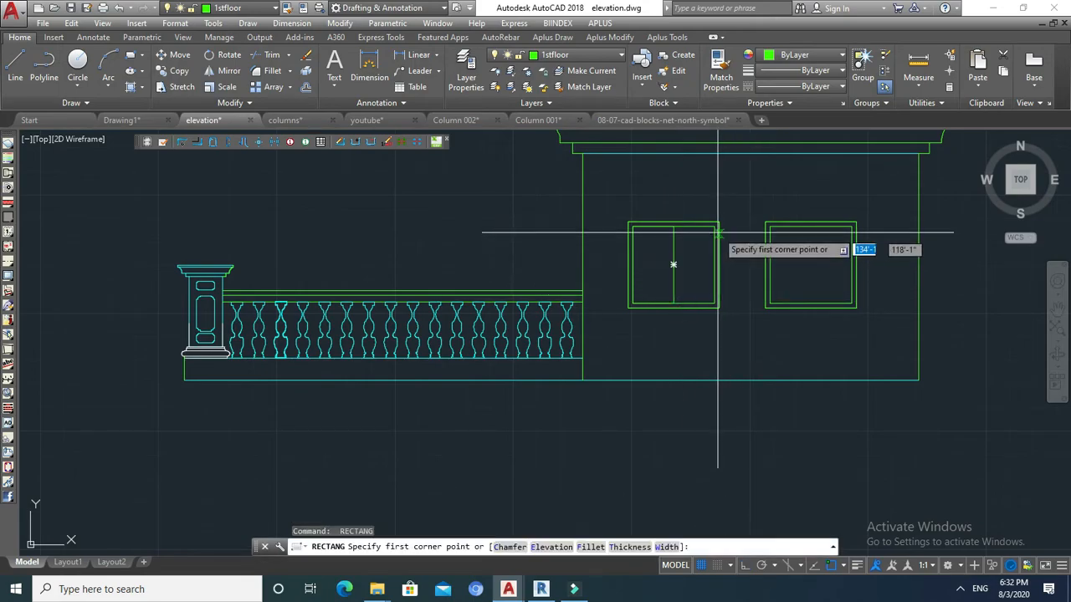
{"action": "left_click", "coordinate": [674, 226]}
{"action": "left_click", "coordinate": [674, 303]}
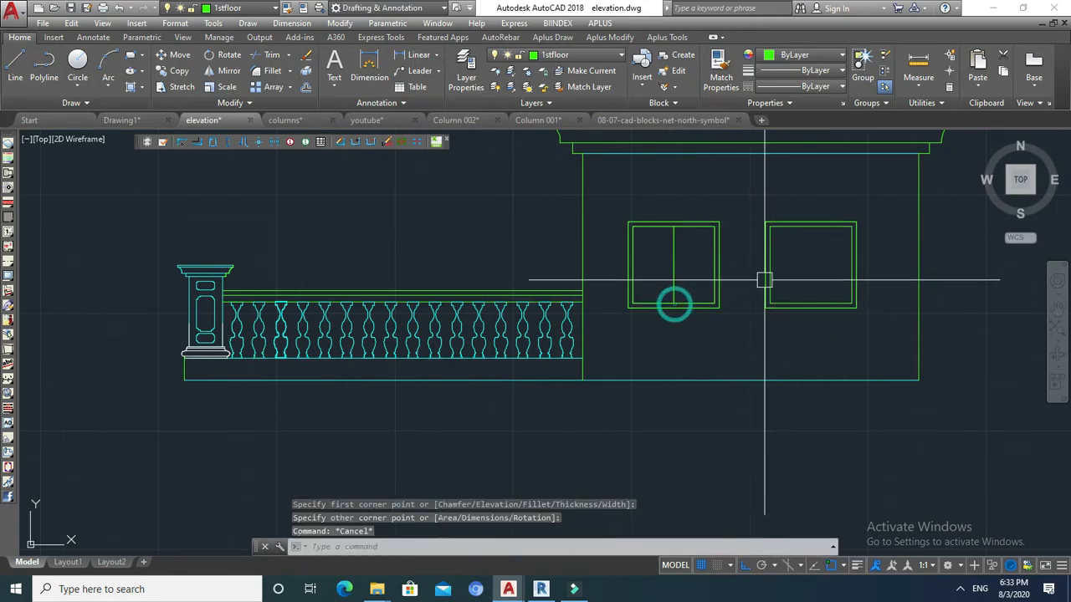
Divide the right window's inner frame into two equal pane rectangles meeting at its vertical centre.
{"action": "key", "text": "Return"}
{"action": "left_click", "coordinate": [810, 227]}
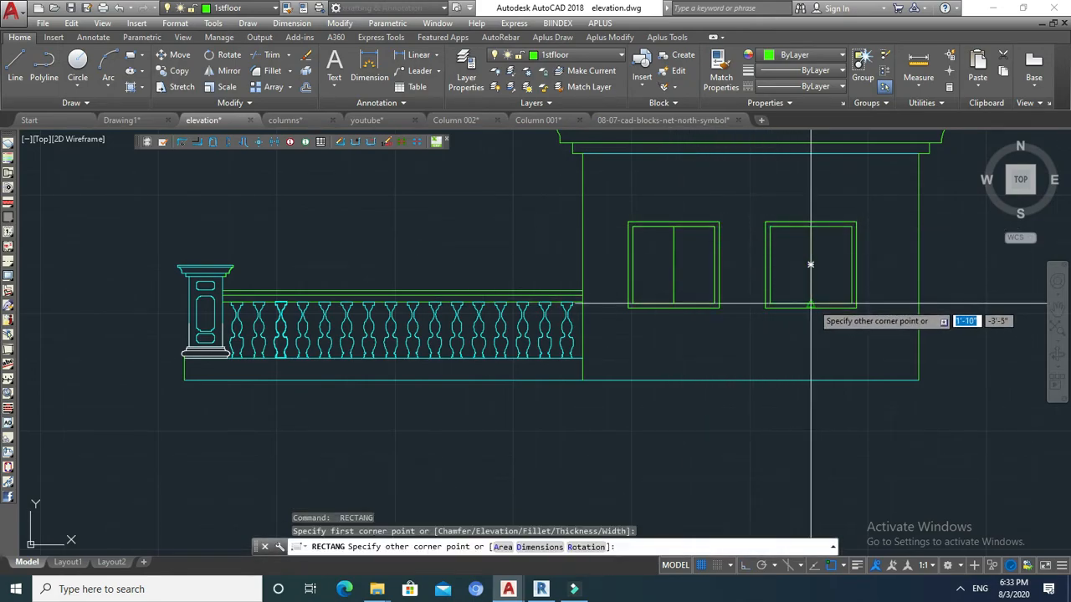
{"action": "left_click", "coordinate": [810, 303]}
{"action": "key", "text": "Return"}
{"action": "left_click", "coordinate": [851, 232]}
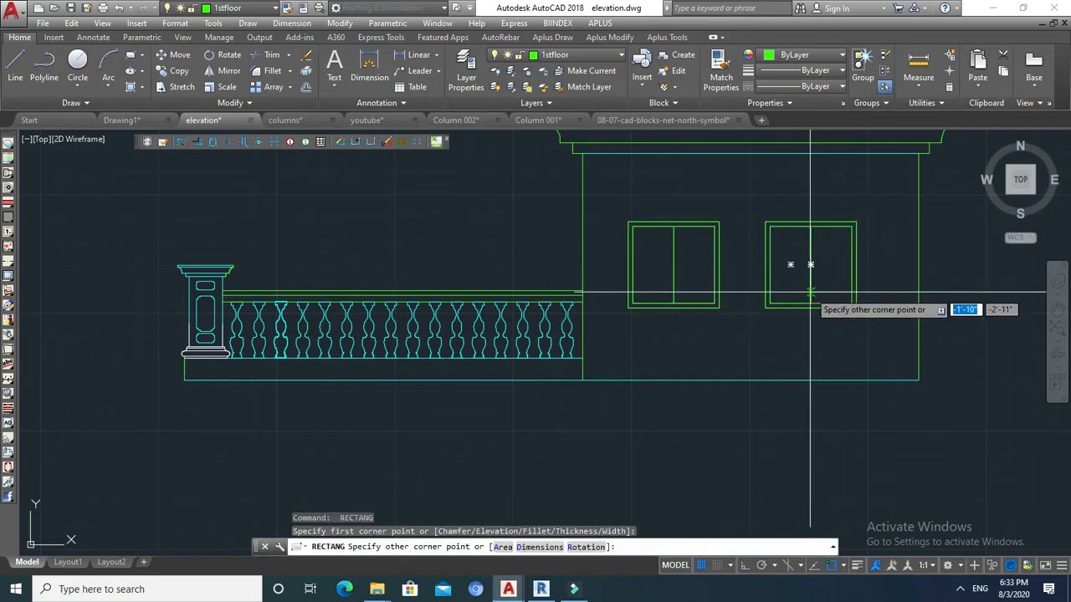
{"action": "key", "text": "Escape"}
Offset the right-hand pane rectangle of the right window inward by 1 inch.
{"action": "middle_click_drag", "start_coordinate": [824, 276], "coordinate": [814, 280]}
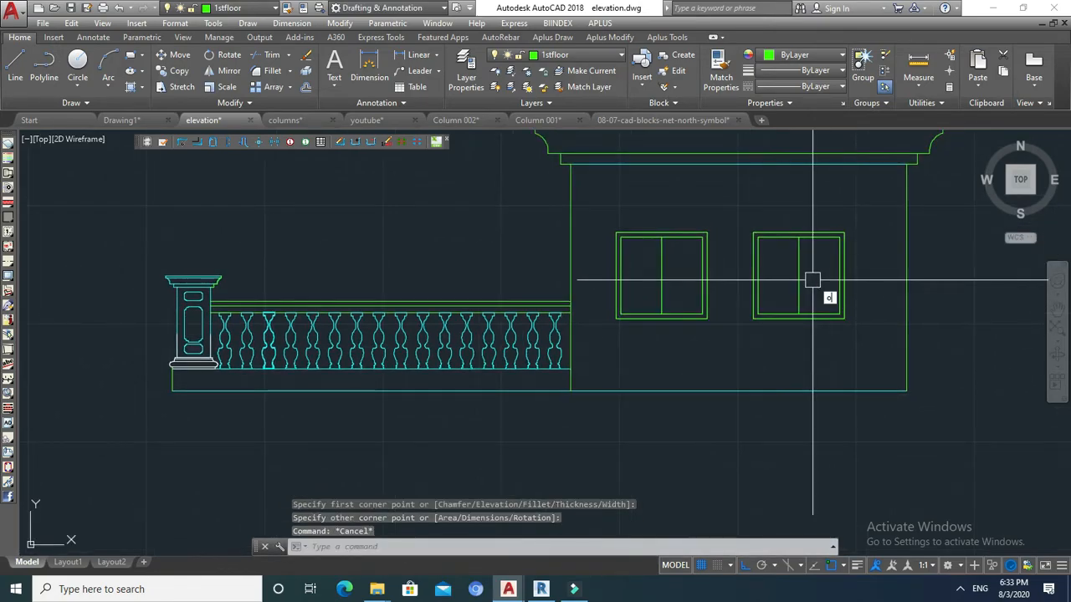
{"action": "key", "text": "Return"}
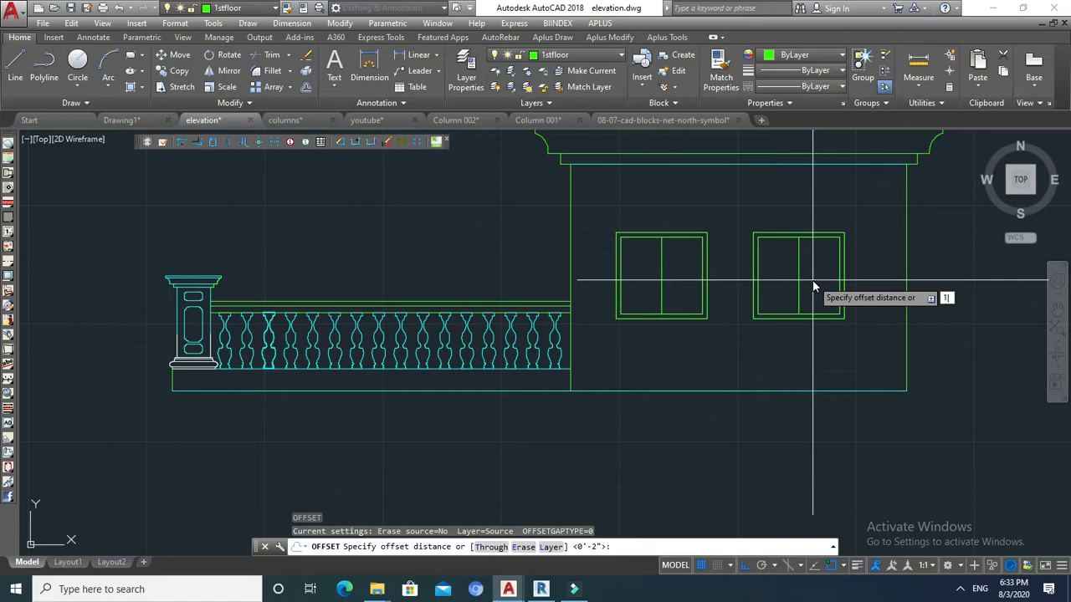
{"action": "key", "text": "Escape"}
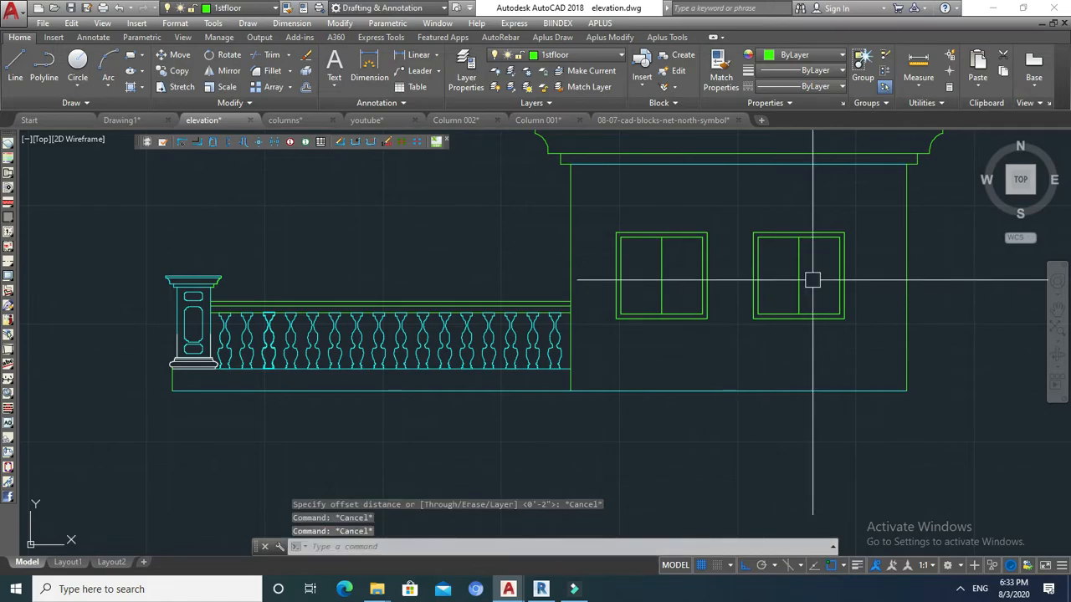
{"action": "key", "text": "Return"}
{"action": "type", "text": "1"}
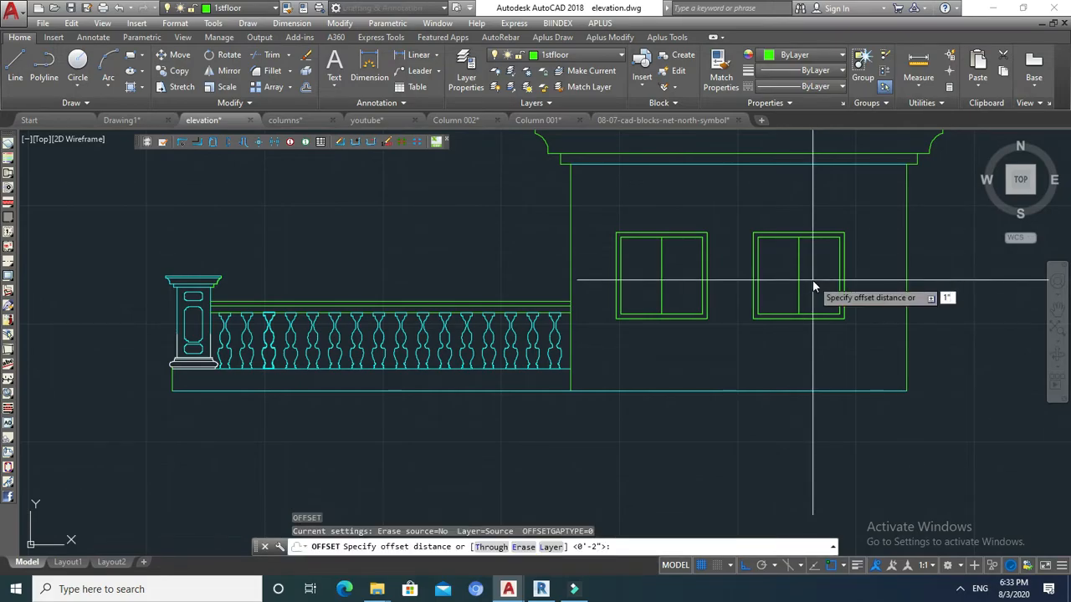
{"action": "key", "text": "Return"}
{"action": "left_click", "coordinate": [796, 272]}
{"action": "left_click", "coordinate": [827, 266]}
Offset the left-hand pane rectangle of the right window inward by the same 1 inch.
{"action": "scroll", "coordinate": [785, 260], "scroll_direction": "up", "scroll_amount": 4}
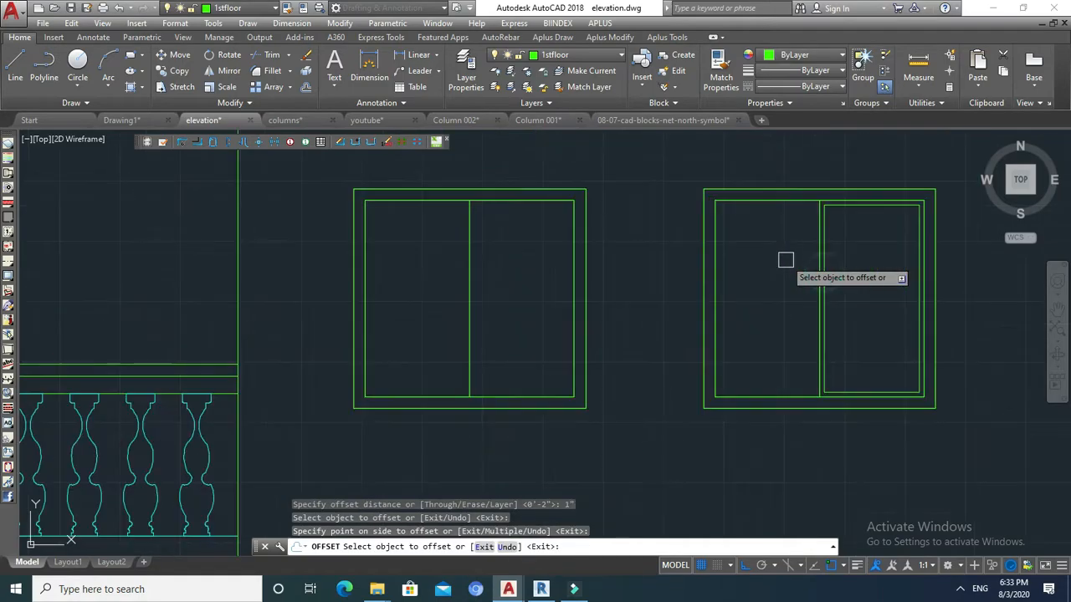
{"action": "left_click", "coordinate": [812, 271]}
{"action": "key", "text": "Escape"}
{"action": "key", "text": "Return"}
{"action": "key", "text": "Return"}
{"action": "left_click", "coordinate": [769, 201]}
{"action": "left_click", "coordinate": [816, 242]}
Offset both pane rectangles of the left window inward by 1 inch.
{"action": "key", "text": "Return"}
{"action": "key", "text": "Return"}
{"action": "key", "text": "Return"}
{"action": "left_click", "coordinate": [572, 261]}
{"action": "left_click", "coordinate": [529, 257]}
{"action": "left_click", "coordinate": [435, 214]}
{"action": "left_click", "coordinate": [438, 239]}
{"action": "key", "text": "Escape"}
Examine the first-floor elevation, from the finished windows to the railing, column and base.
{"action": "scroll", "coordinate": [622, 242], "scroll_direction": "down", "scroll_amount": 6}
{"action": "middle_click_drag", "start_coordinate": [622, 242], "coordinate": [759, 259]}
{"action": "key", "text": "Escape"}
{"action": "scroll", "coordinate": [688, 249], "scroll_direction": "down", "scroll_amount": 4}
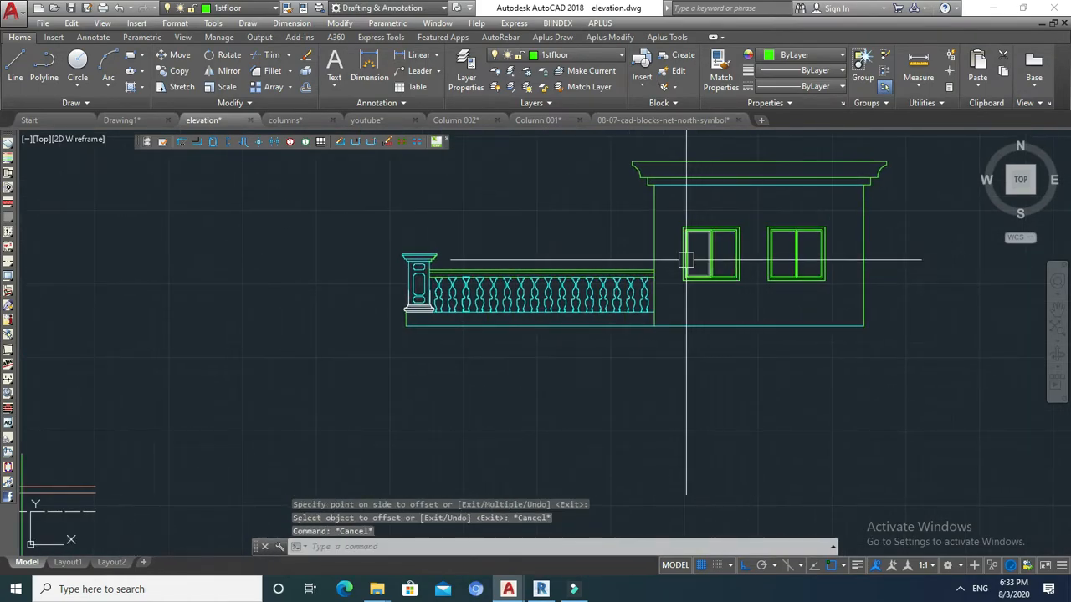
{"action": "key", "text": "Escape"}
{"action": "scroll", "coordinate": [552, 269], "scroll_direction": "up", "scroll_amount": 6}
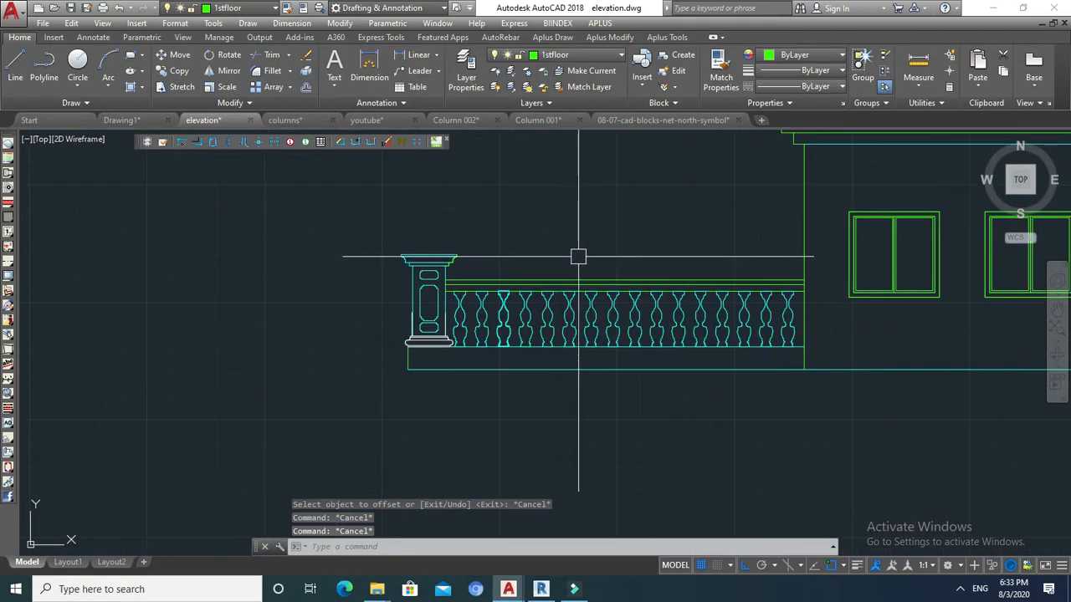
{"action": "middle_click_drag", "start_coordinate": [582, 267], "coordinate": [576, 243]}
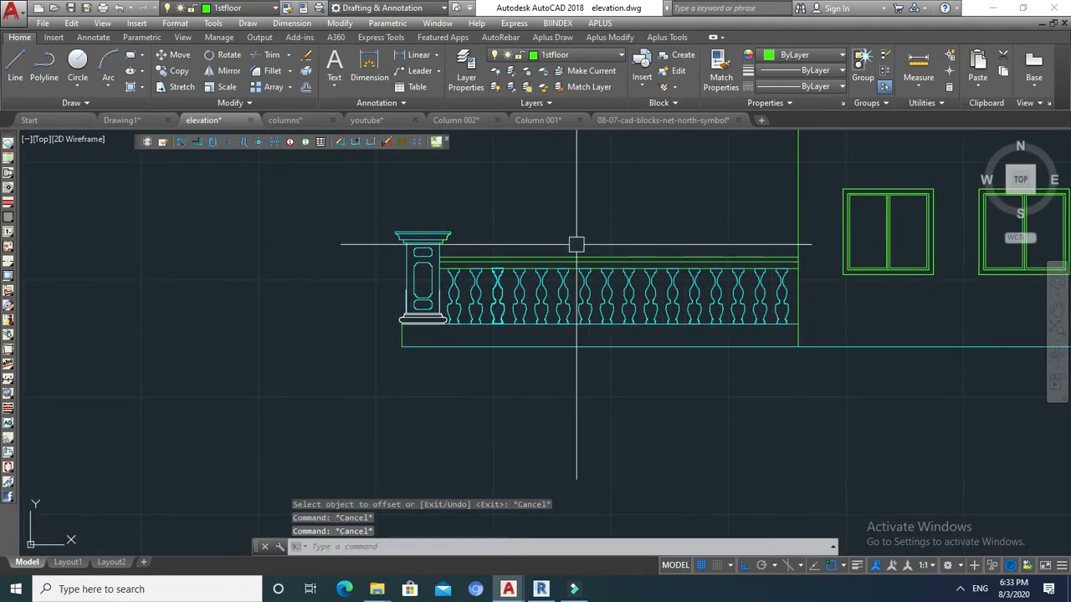
{"action": "key", "text": "Escape"}
{"action": "middle_click_drag", "start_coordinate": [620, 332], "coordinate": [627, 319]}
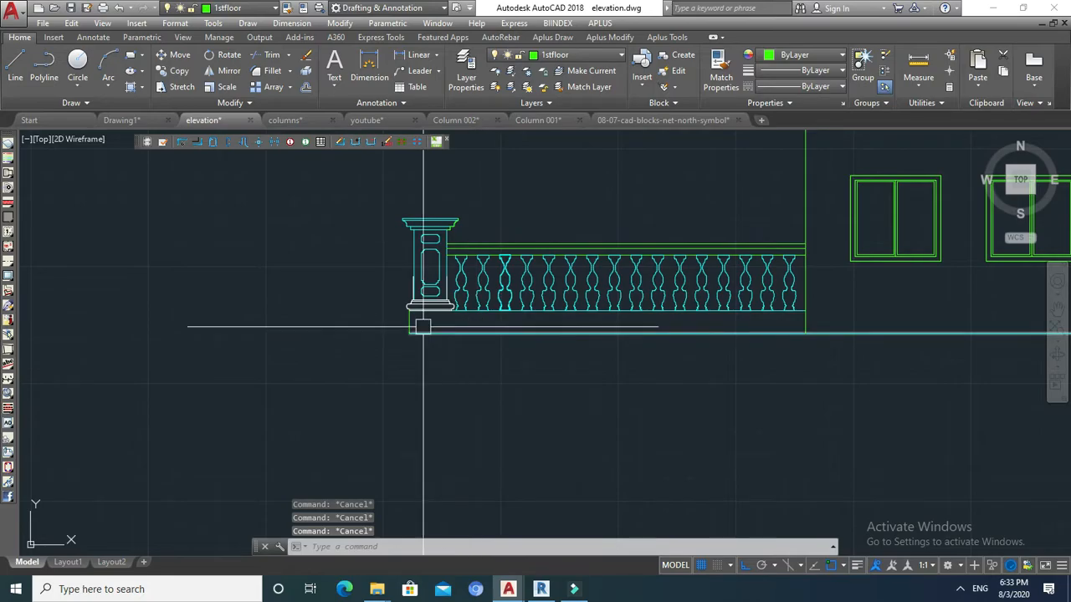
Set up a block definition named 1stfloor with its base point at the elevation's lower right corner.
{"action": "scroll", "coordinate": [718, 359], "scroll_direction": "down", "scroll_amount": 3}
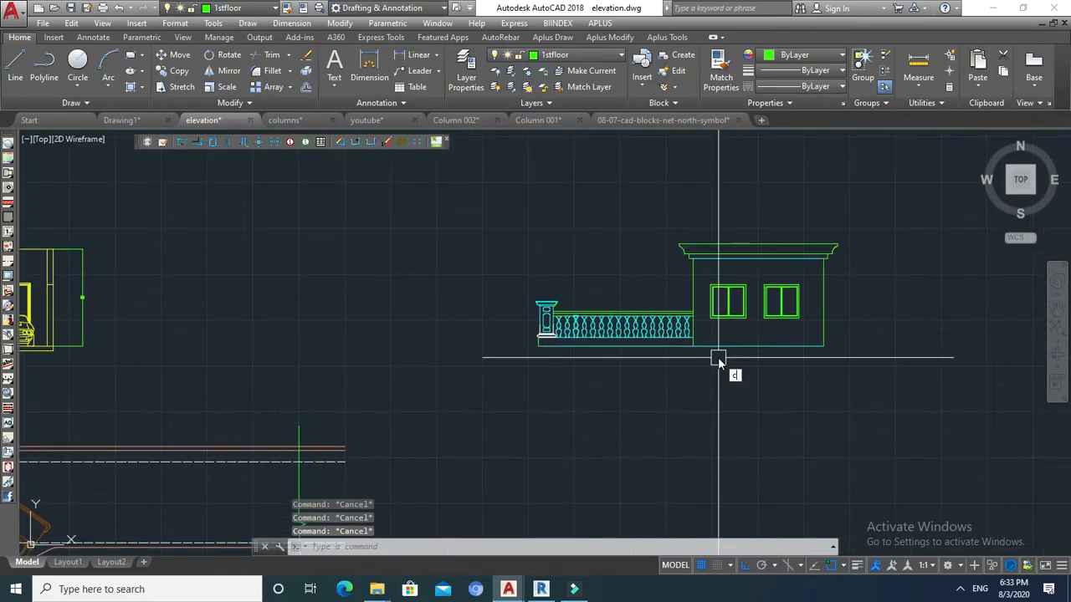
{"action": "key", "text": "Escape"}
{"action": "type", "text": "b"}
{"action": "key", "text": "Return"}
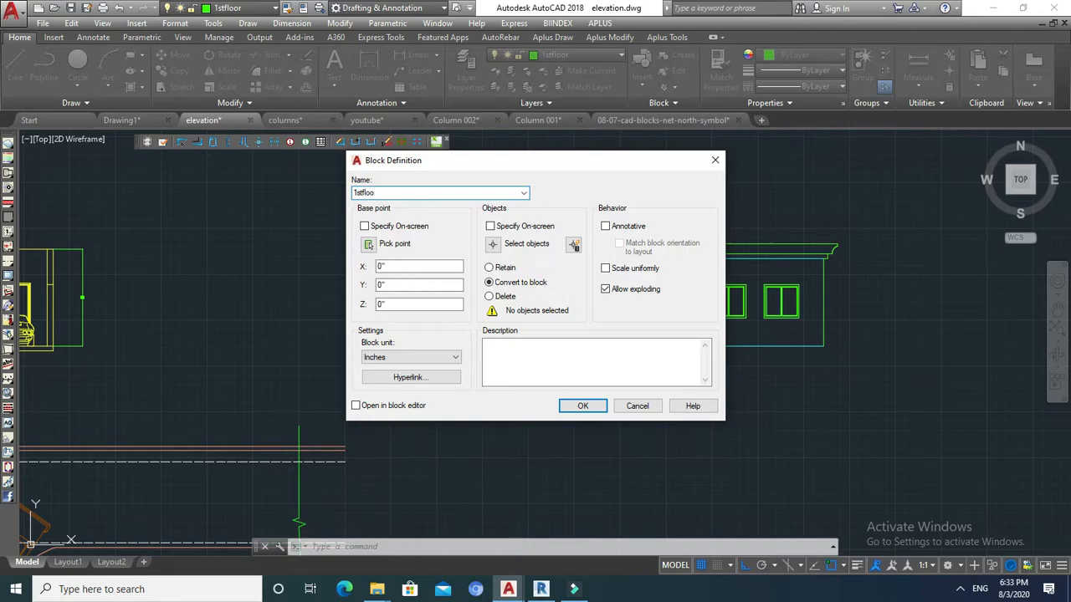
{"action": "left_click", "coordinate": [368, 244]}
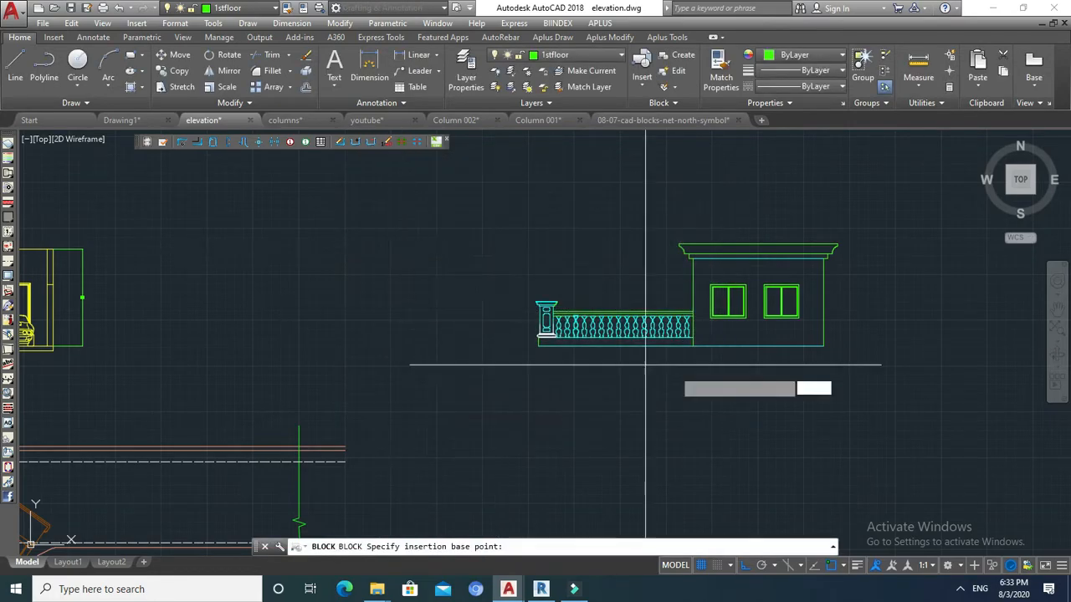
{"action": "left_click", "coordinate": [825, 347]}
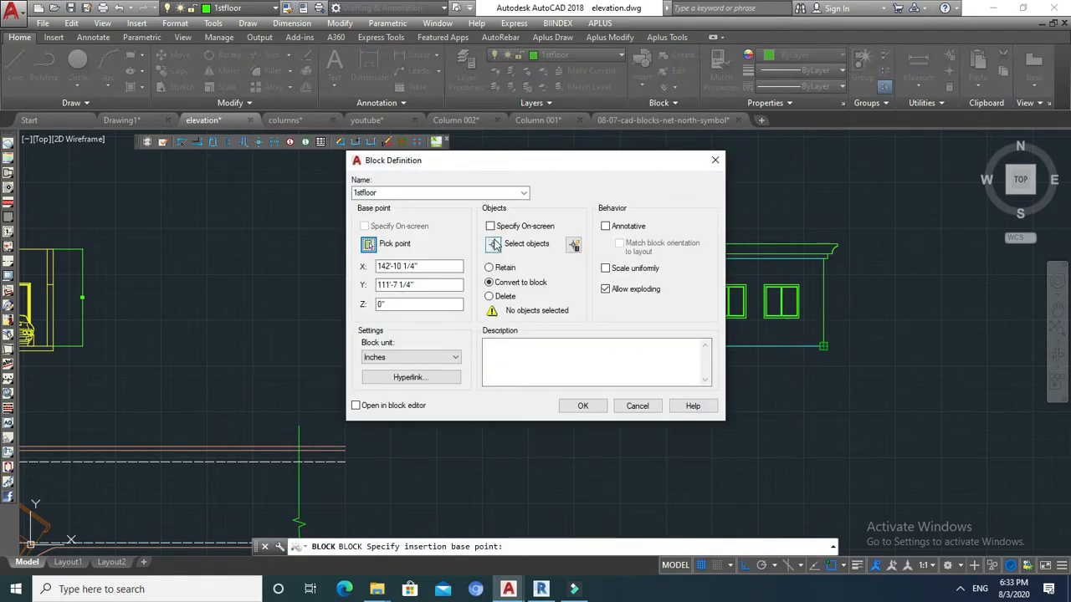
Select the entire first-floor elevation as the block's objects and create the block.
{"action": "left_click", "coordinate": [493, 243]}
{"action": "left_click", "coordinate": [944, 147]}
{"action": "left_click", "coordinate": [412, 372]}
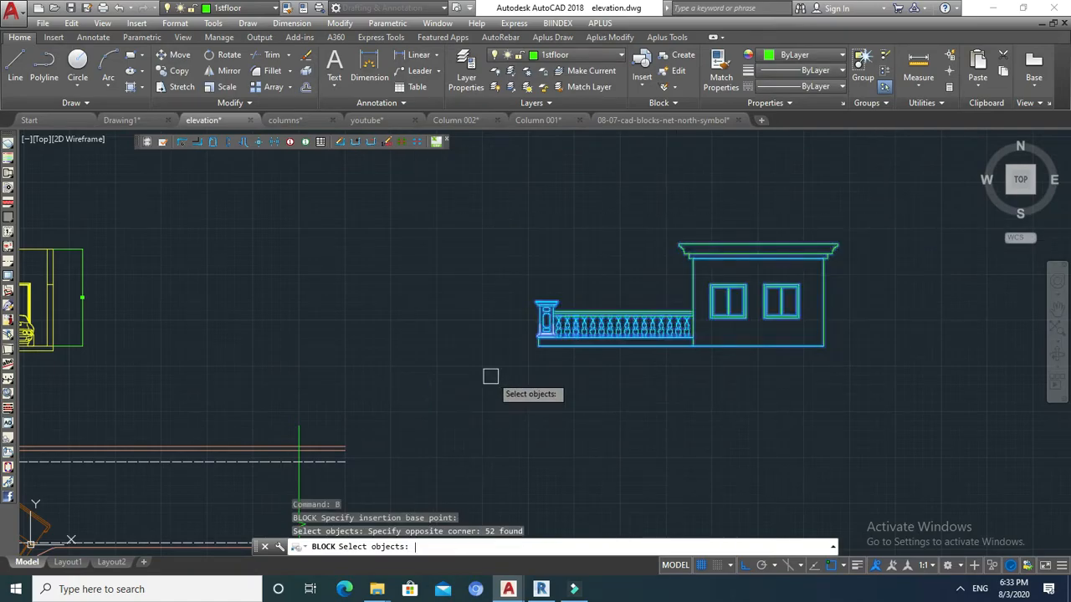
{"action": "key", "text": "Return"}
{"action": "left_click", "coordinate": [579, 408]}
Erase the green vertical dimension beside the right edge of the ground-floor Front Elevation.
{"action": "scroll", "coordinate": [736, 314], "scroll_direction": "down", "scroll_amount": 4}
{"action": "key", "text": "Escape"}
{"action": "middle_click_drag", "start_coordinate": [669, 333], "coordinate": [726, 321]}
{"action": "scroll", "coordinate": [510, 297], "scroll_direction": "up", "scroll_amount": 4}
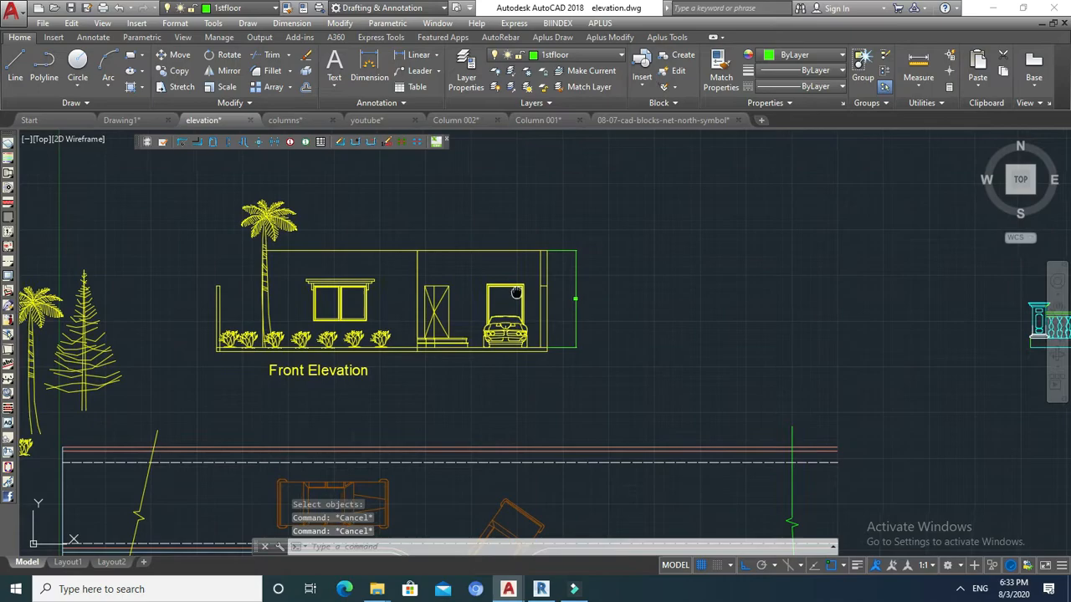
{"action": "left_click", "coordinate": [581, 276]}
{"action": "left_click", "coordinate": [559, 318]}
{"action": "middle_click_drag", "start_coordinate": [571, 324], "coordinate": [596, 323]}
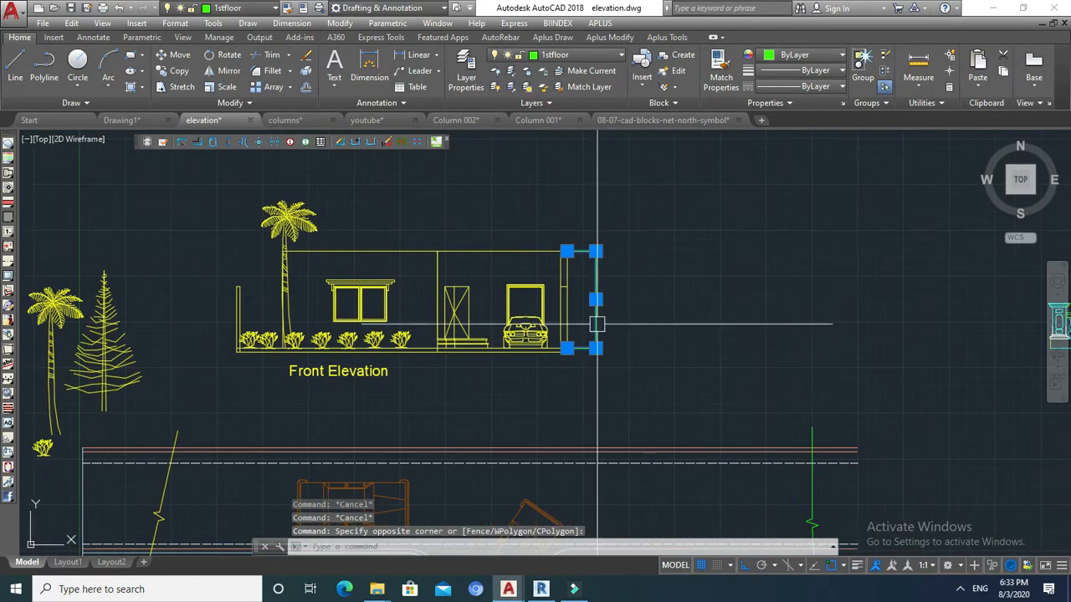
{"action": "type", "text": "e"}
{"action": "key", "text": "Return"}
Erase the short horizontal line between the two vertical wall lines at the Front Elevation's right end.
{"action": "scroll", "coordinate": [567, 291], "scroll_direction": "up", "scroll_amount": 8}
{"action": "key", "text": "Escape"}
{"action": "left_click", "coordinate": [556, 262]}
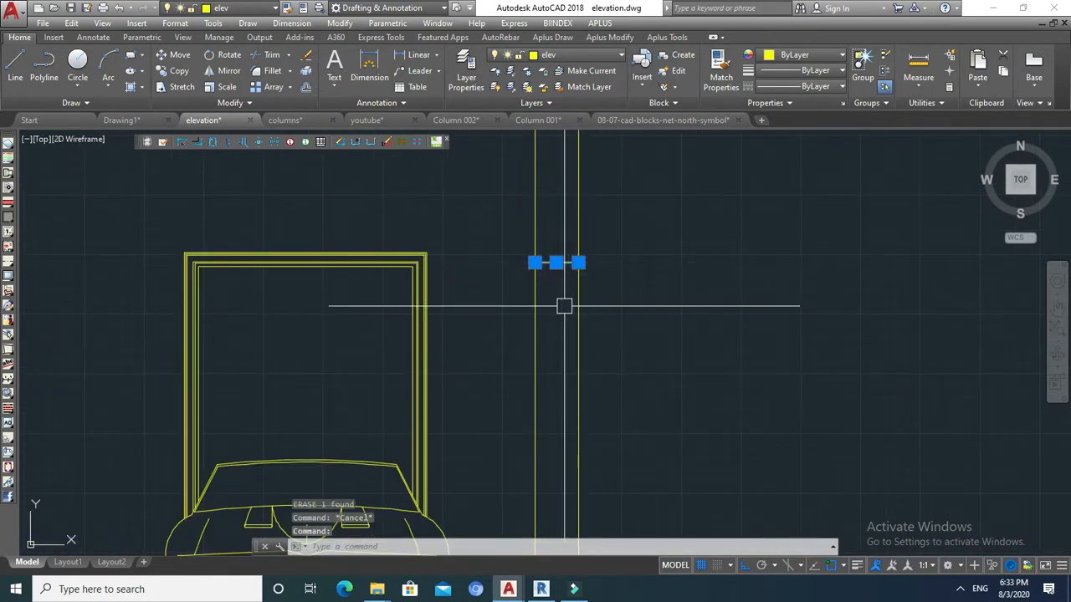
{"action": "scroll", "coordinate": [564, 306], "scroll_direction": "down", "scroll_amount": 6}
{"action": "middle_click_drag", "start_coordinate": [537, 321], "coordinate": [597, 290]}
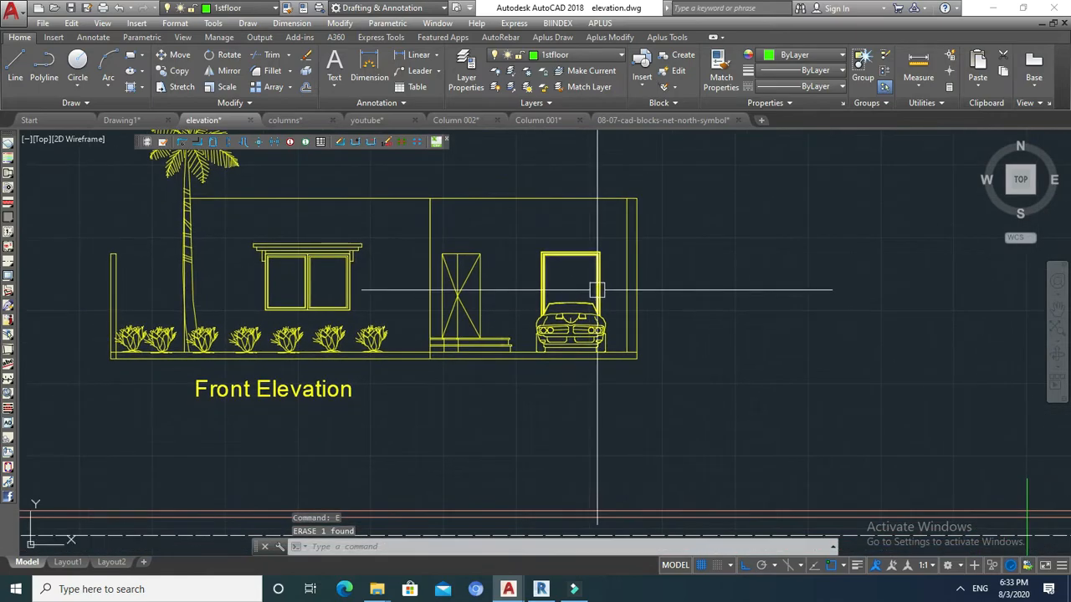
Copy the first-floor elevation from its lower right corner to the upper right corner of the ground-floor Front Elevation.
{"action": "scroll", "coordinate": [597, 291], "scroll_direction": "down", "scroll_amount": 2}
{"action": "scroll", "coordinate": [326, 266], "scroll_direction": "up", "scroll_amount": 4}
{"action": "key", "text": "Escape"}
{"action": "middle_click_drag", "start_coordinate": [286, 268], "coordinate": [237, 280]}
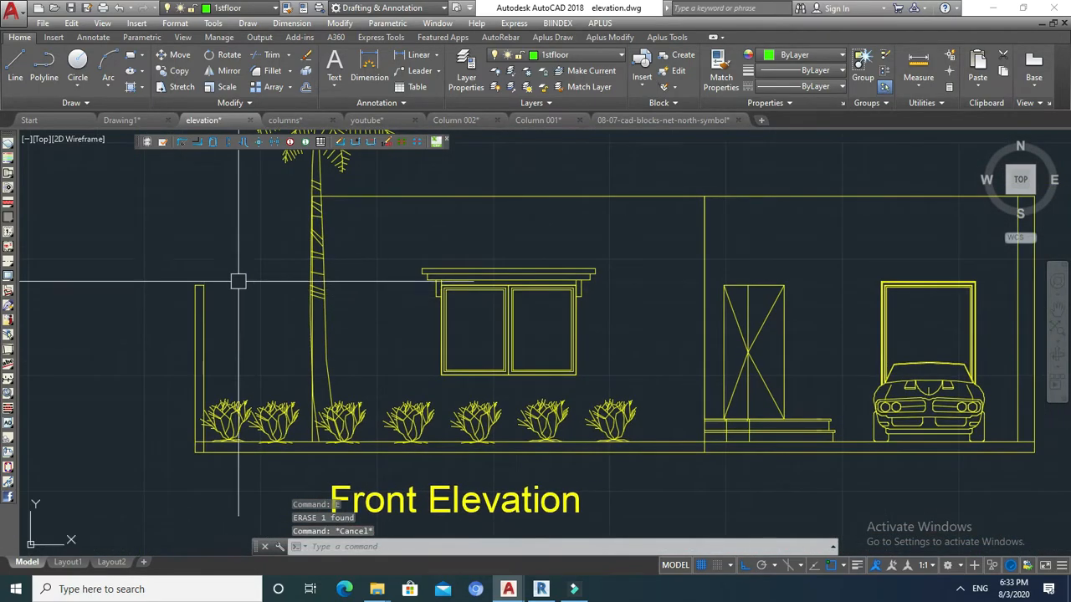
{"action": "scroll", "coordinate": [276, 294], "scroll_direction": "down", "scroll_amount": 6}
{"action": "key", "text": "Escape"}
{"action": "middle_click_drag", "start_coordinate": [402, 285], "coordinate": [362, 284]}
{"action": "key", "text": "Escape"}
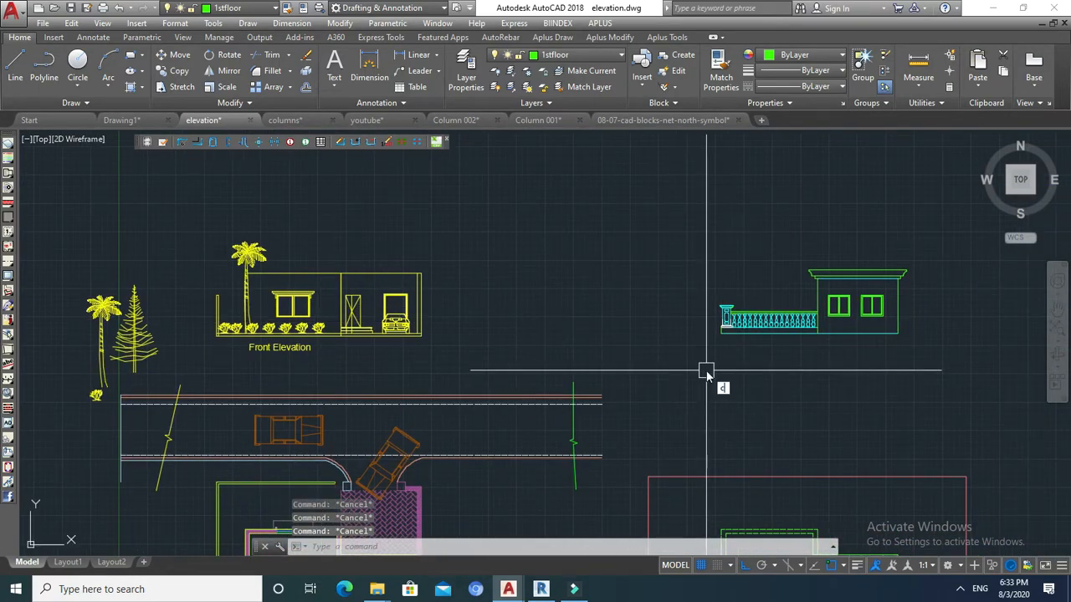
{"action": "type", "text": "o"}
{"action": "key", "text": "Return"}
{"action": "left_click", "coordinate": [932, 253]}
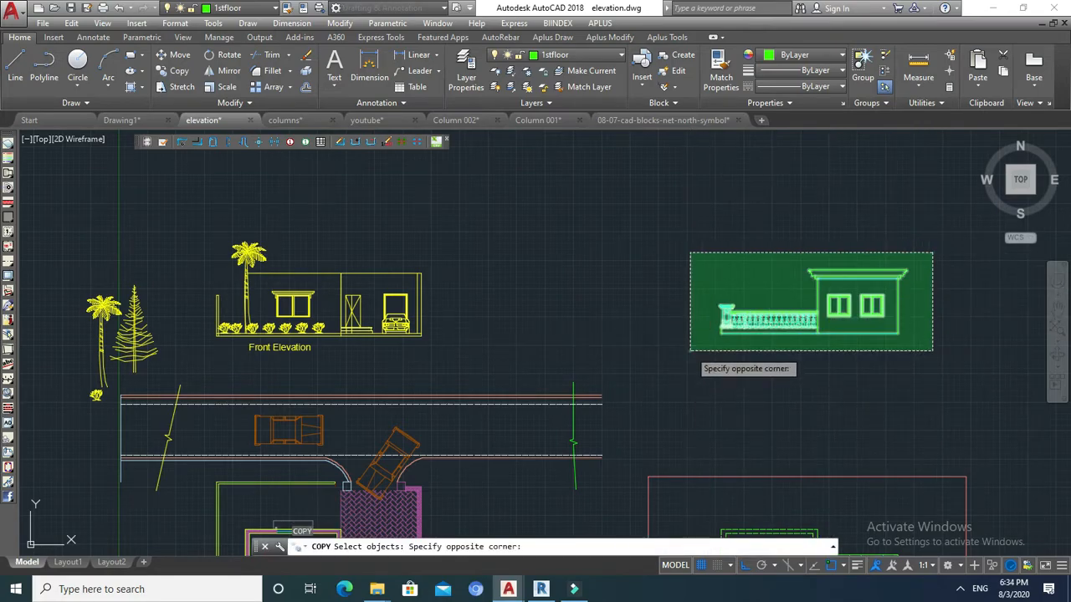
{"action": "left_click", "coordinate": [690, 350]}
{"action": "key", "text": "Return"}
{"action": "left_click", "coordinate": [898, 334]}
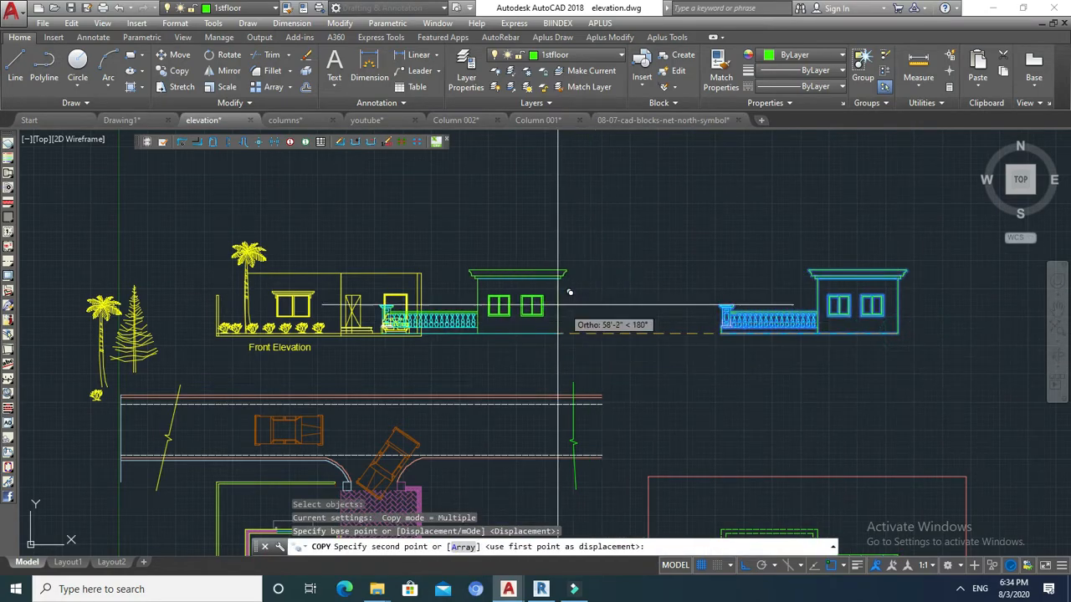
{"action": "scroll", "coordinate": [430, 258], "scroll_direction": "up", "scroll_amount": 5}
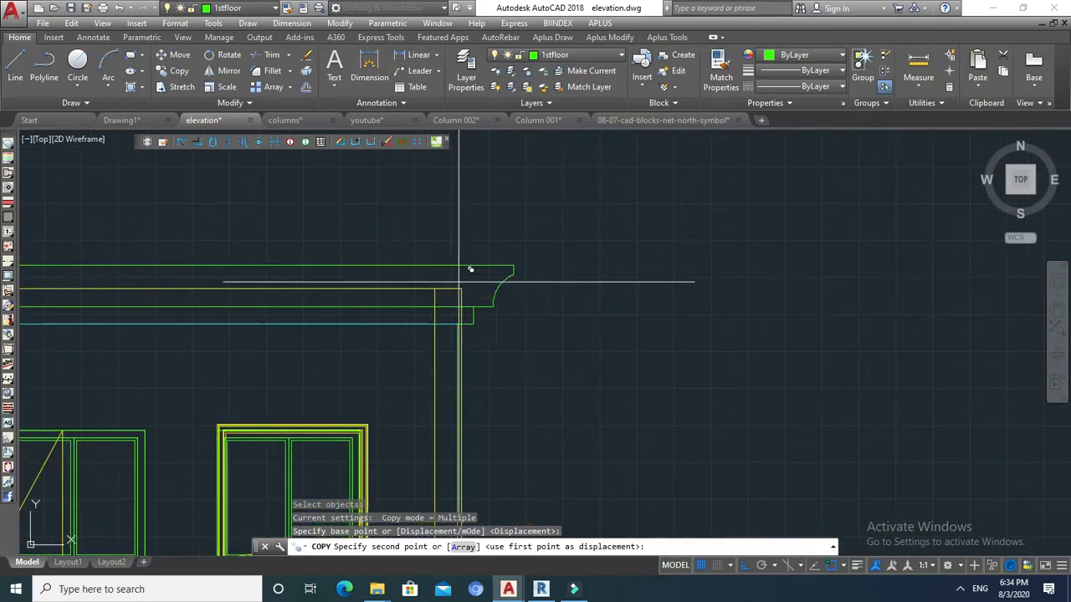
{"action": "scroll", "coordinate": [461, 290], "scroll_direction": "down", "scroll_amount": 8}
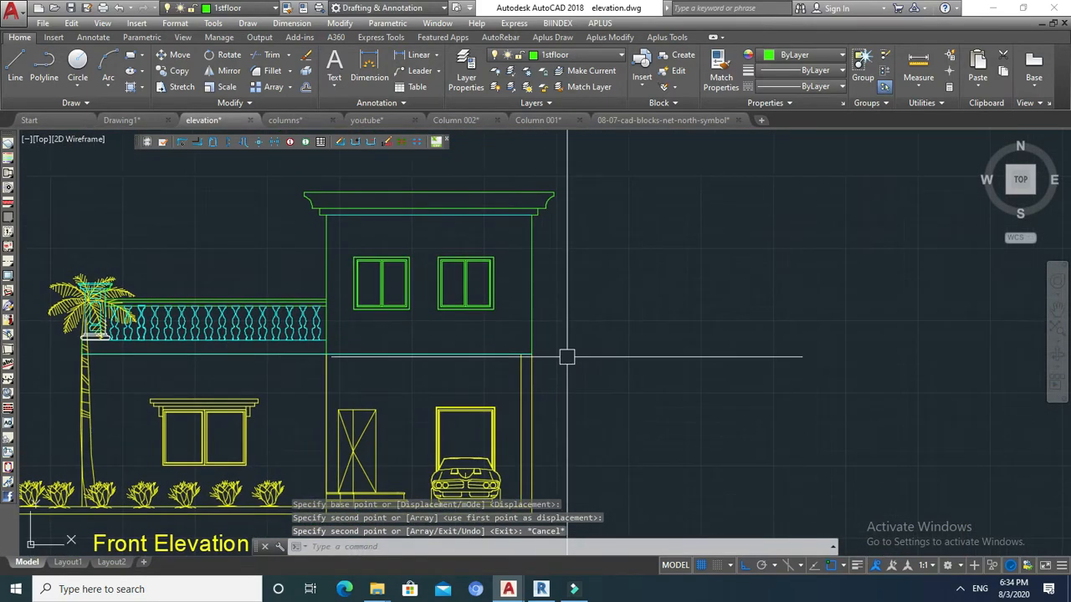
{"action": "key", "text": "Escape"}
Examine the combined Front Elevation, the separate first-floor elevation and the 1st Floor plan below it.
{"action": "scroll", "coordinate": [573, 321], "scroll_direction": "up", "scroll_amount": 4}
{"action": "scroll", "coordinate": [436, 335], "scroll_direction": "down", "scroll_amount": 2}
{"action": "scroll", "coordinate": [436, 335], "scroll_direction": "down", "scroll_amount": 4}
{"action": "scroll", "coordinate": [719, 322], "scroll_direction": "up", "scroll_amount": 5}
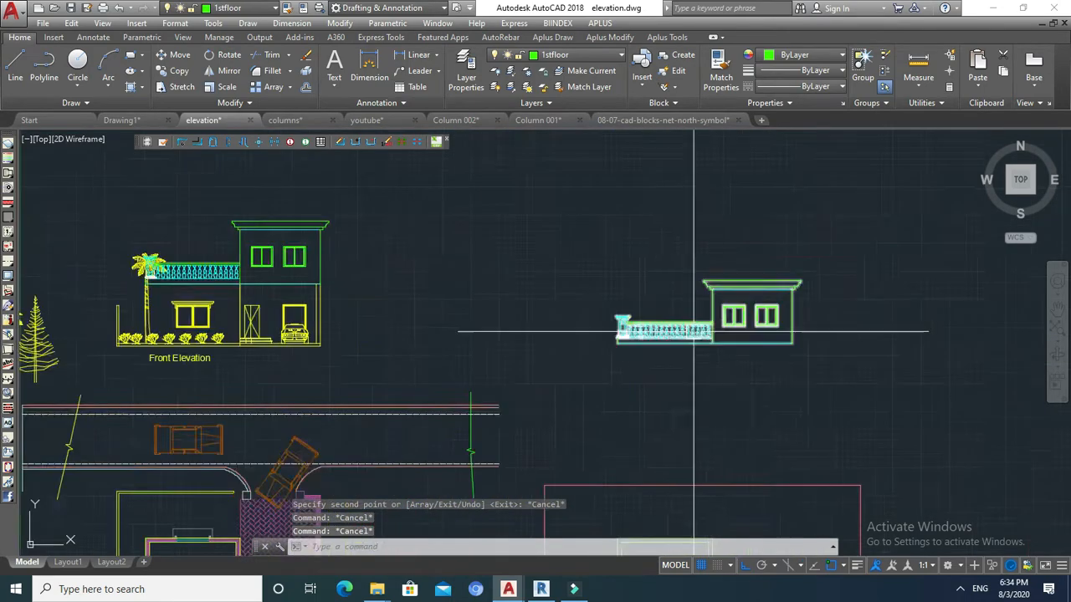
{"action": "scroll", "coordinate": [661, 261], "scroll_direction": "down", "scroll_amount": 4}
{"action": "key", "text": "Escape"}
{"action": "middle_click_drag", "start_coordinate": [669, 272], "coordinate": [662, 241]}
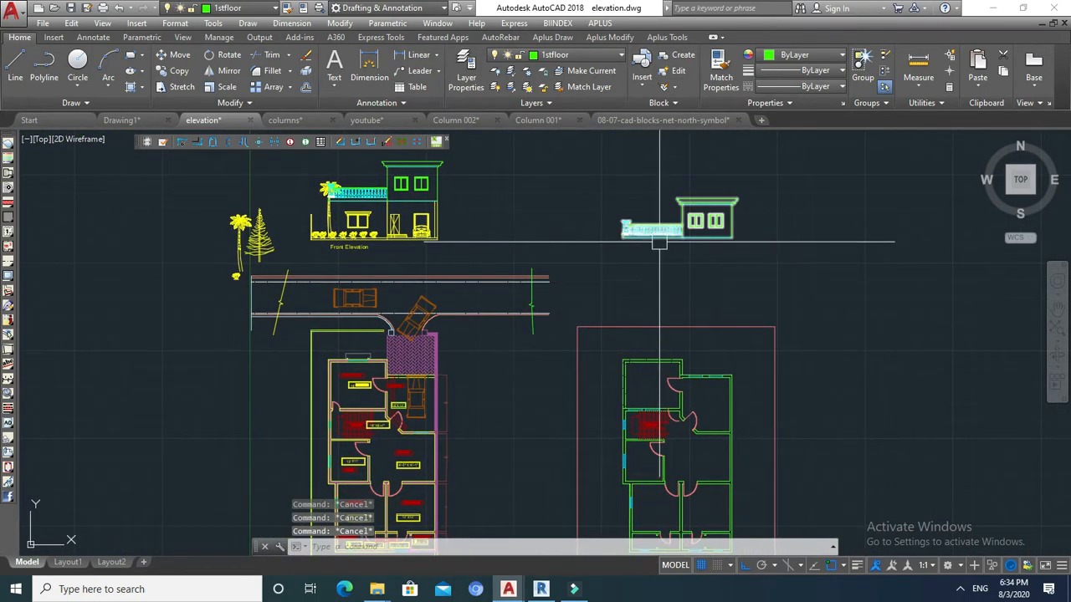
{"action": "scroll", "coordinate": [667, 239], "scroll_direction": "up", "scroll_amount": 4}
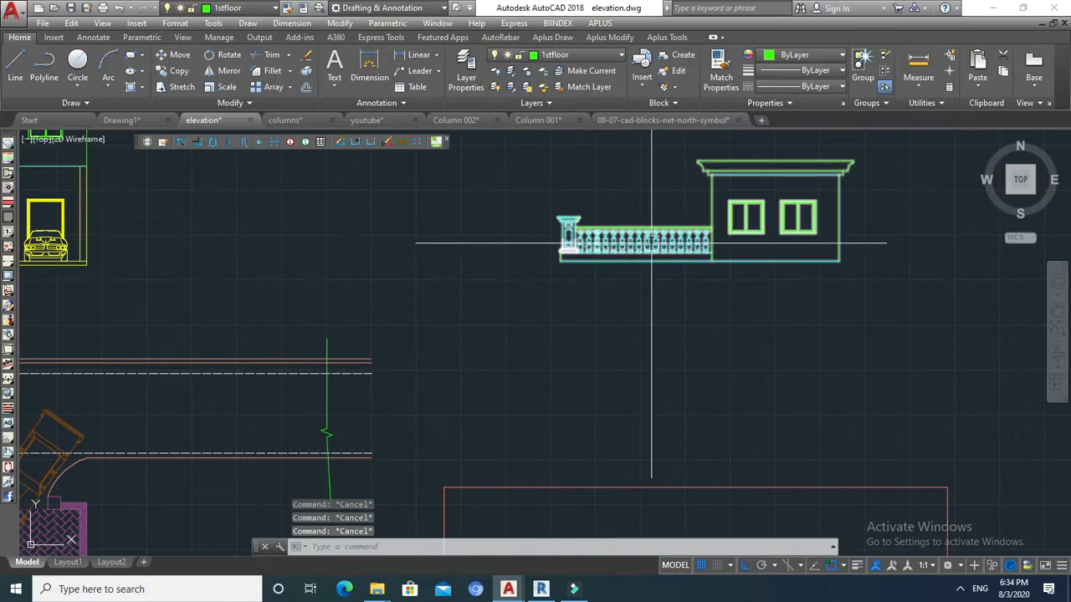
{"action": "middle_click_drag", "start_coordinate": [652, 234], "coordinate": [641, 309]}
{"action": "scroll", "coordinate": [633, 241], "scroll_direction": "down", "scroll_amount": 2}
{"action": "middle_click_drag", "start_coordinate": [665, 431], "coordinate": [663, 274]}
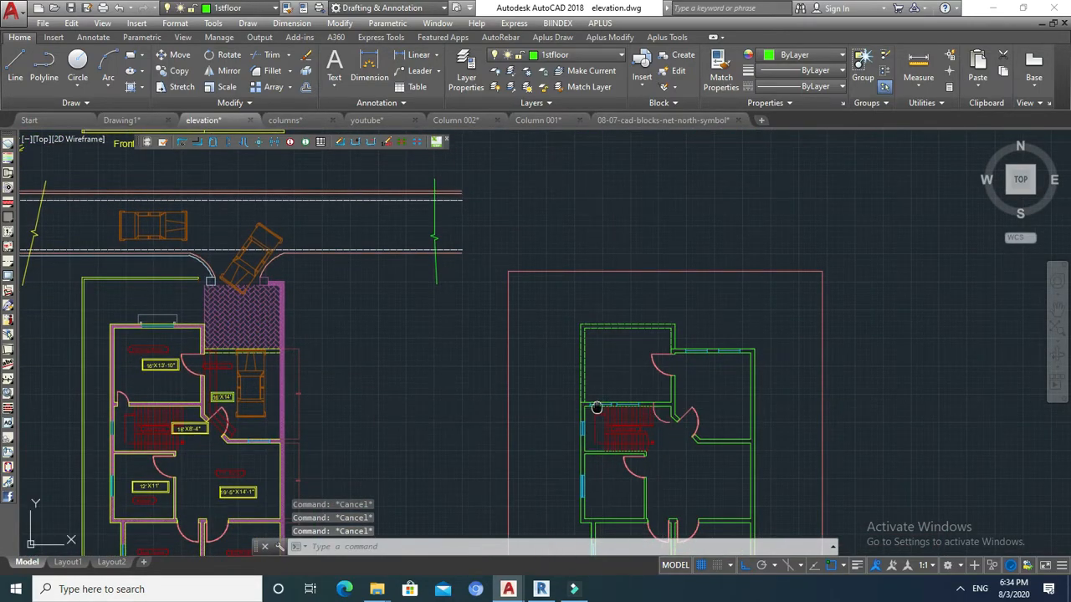
Draw a vertical projection line from the plan's outer left wall at the staircase's front wall up past the separate first-floor elevation.
{"action": "middle_click_drag", "start_coordinate": [597, 407], "coordinate": [598, 396]}
{"action": "scroll", "coordinate": [598, 396], "scroll_direction": "up", "scroll_amount": 4}
{"action": "type", "text": "l"}
{"action": "key", "text": "Return"}
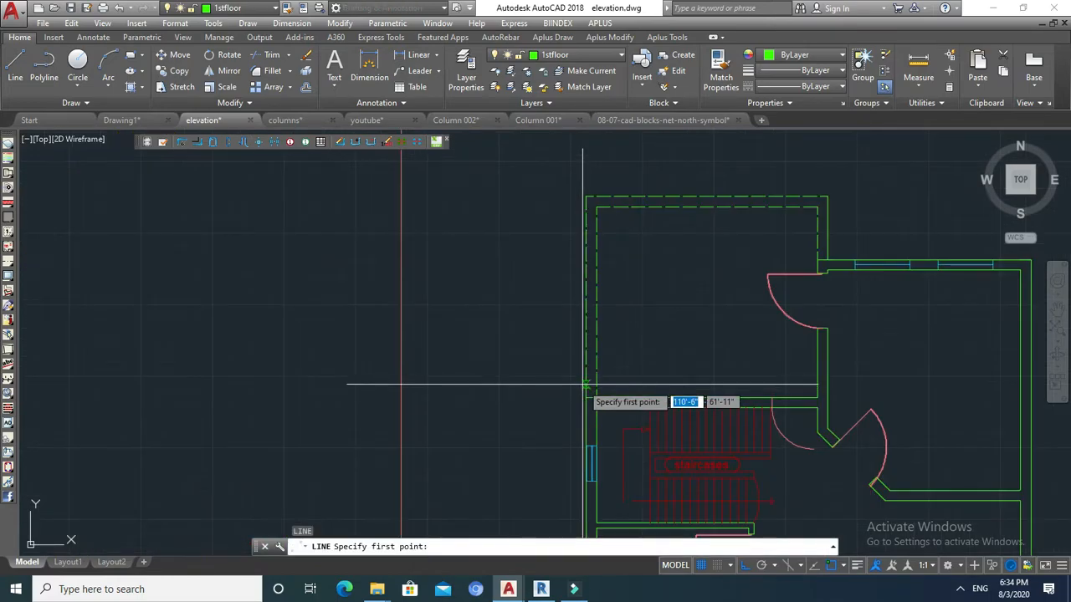
{"action": "left_click", "coordinate": [585, 398]}
{"action": "scroll", "coordinate": [584, 399], "scroll_direction": "down", "scroll_amount": 5}
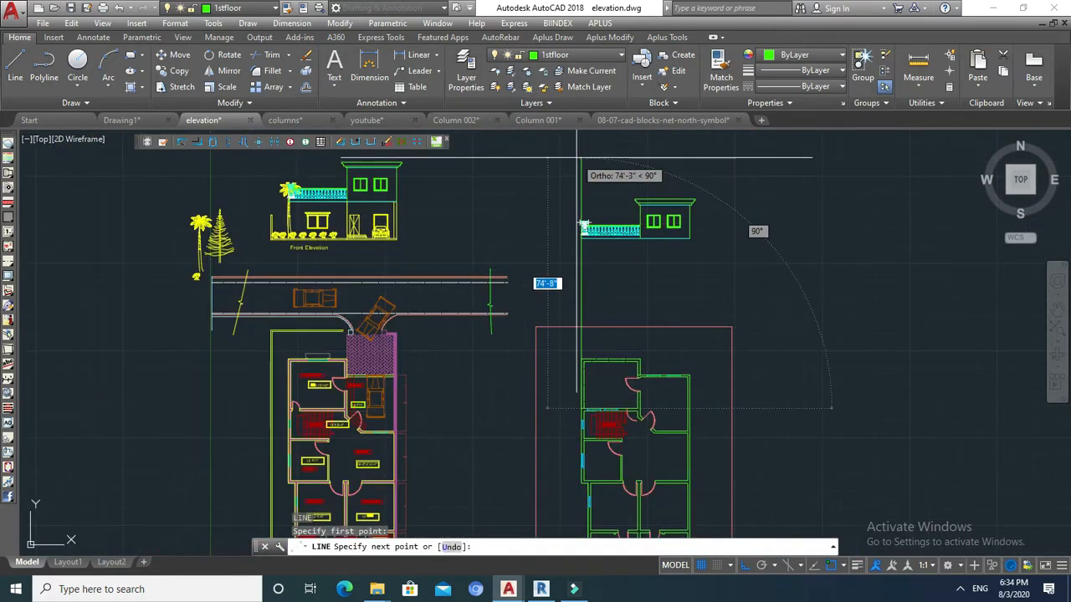
{"action": "left_click", "coordinate": [577, 156]}
{"action": "key", "text": "Escape"}
Draw a second vertical projection line from the right end of the staircase's front wall up past the first-floor elevation.
{"action": "scroll", "coordinate": [624, 423], "scroll_direction": "up", "scroll_amount": 4}
{"action": "type", "text": "l"}
{"action": "key", "text": "Return"}
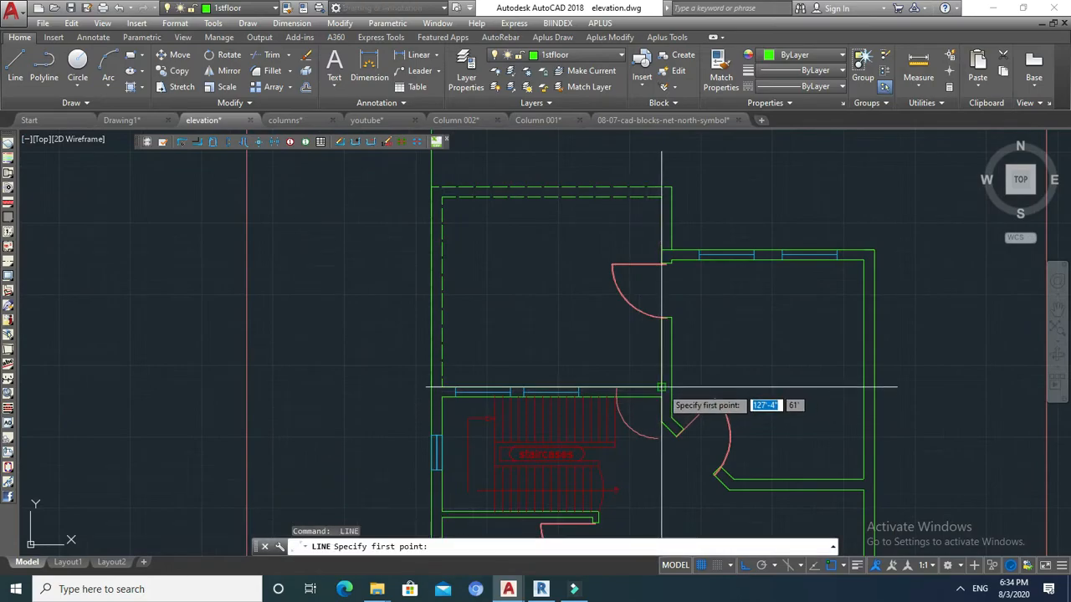
{"action": "scroll", "coordinate": [661, 387], "scroll_direction": "down", "scroll_amount": 5}
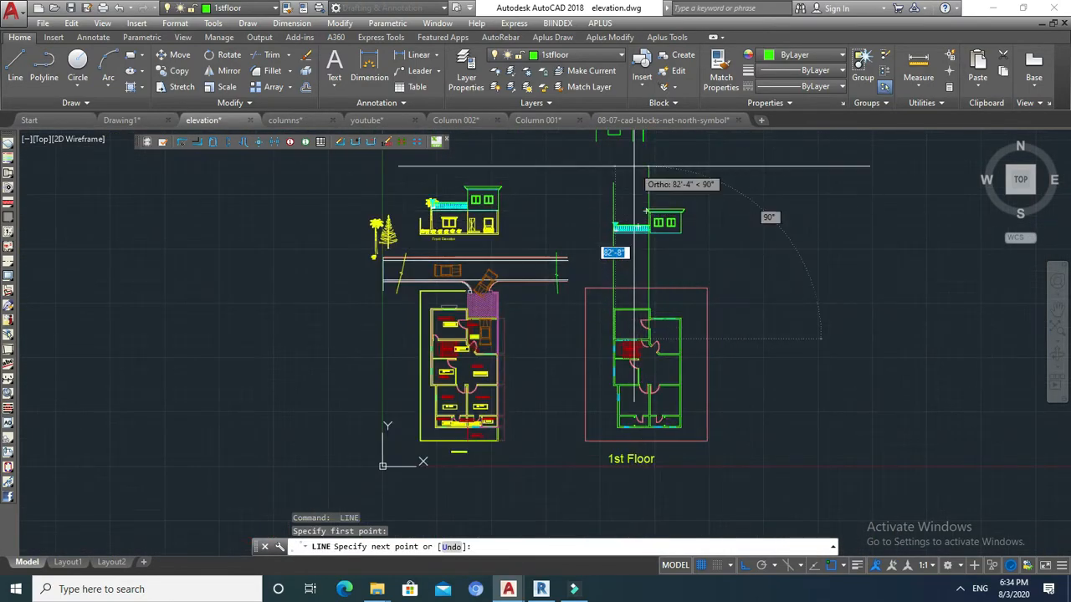
{"action": "left_click", "coordinate": [634, 166]}
{"action": "key", "text": "Escape"}
Draw a vertical projection line from the left jamb of the staircase-wall door up past the first-floor elevation.
{"action": "scroll", "coordinate": [634, 331], "scroll_direction": "up", "scroll_amount": 10}
{"action": "key", "text": "Escape"}
{"action": "key", "text": "Escape"}
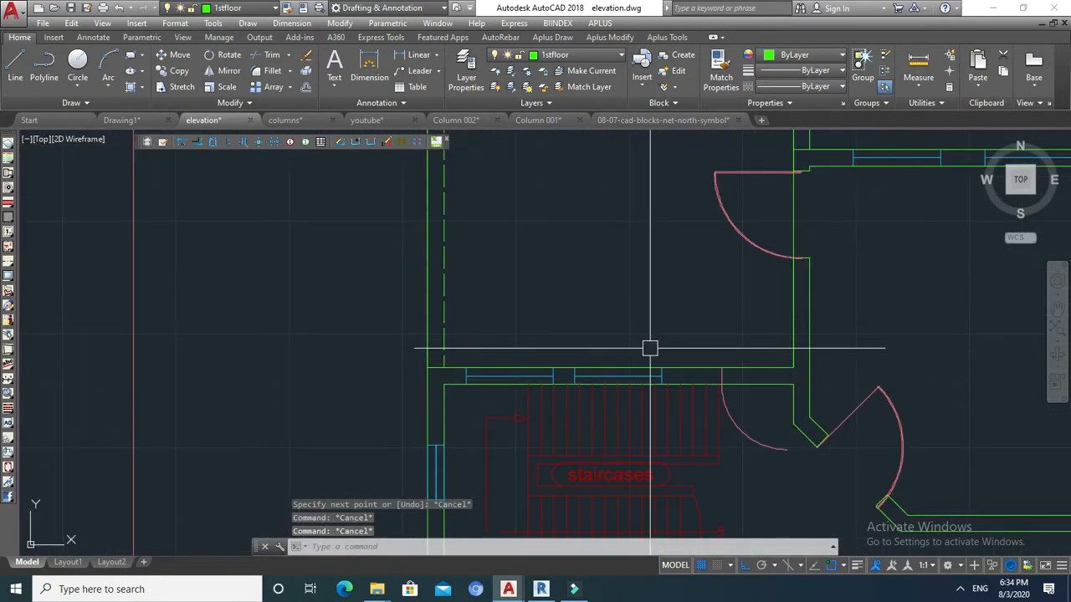
{"action": "type", "text": "l"}
{"action": "key", "text": "Return"}
{"action": "left_click", "coordinate": [720, 370]}
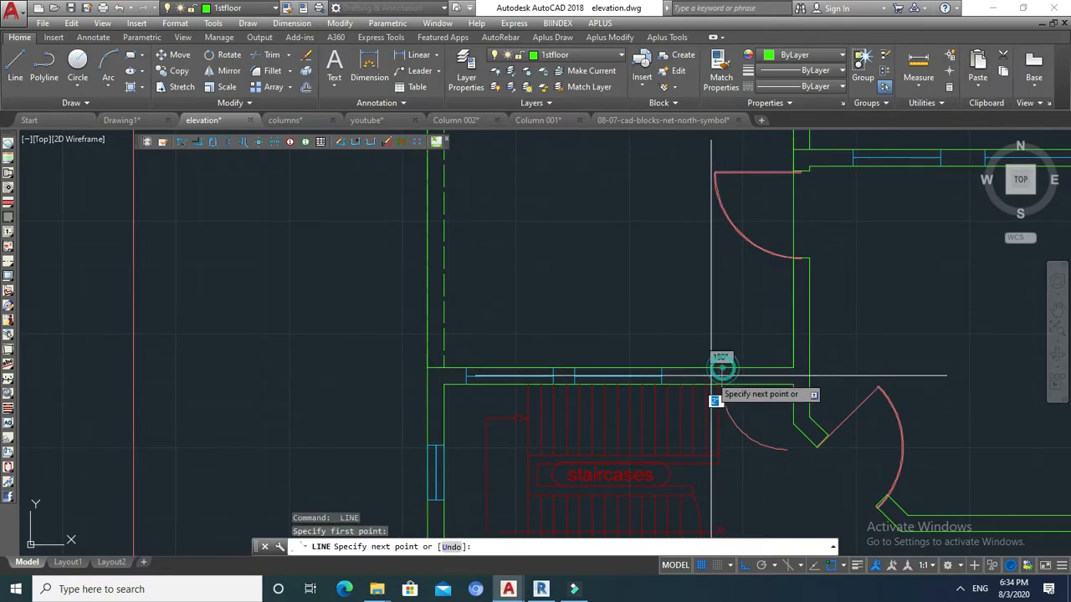
{"action": "scroll", "coordinate": [719, 370], "scroll_direction": "down", "scroll_amount": 5}
{"action": "scroll", "coordinate": [694, 243], "scroll_direction": "down", "scroll_amount": 2}
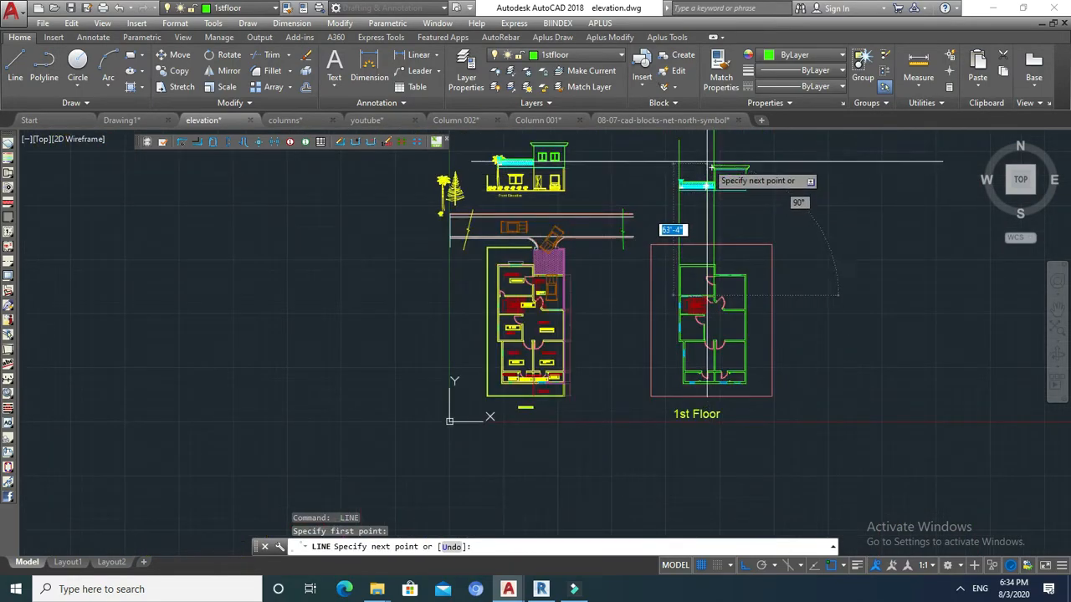
{"action": "scroll", "coordinate": [706, 169], "scroll_direction": "up", "scroll_amount": 3}
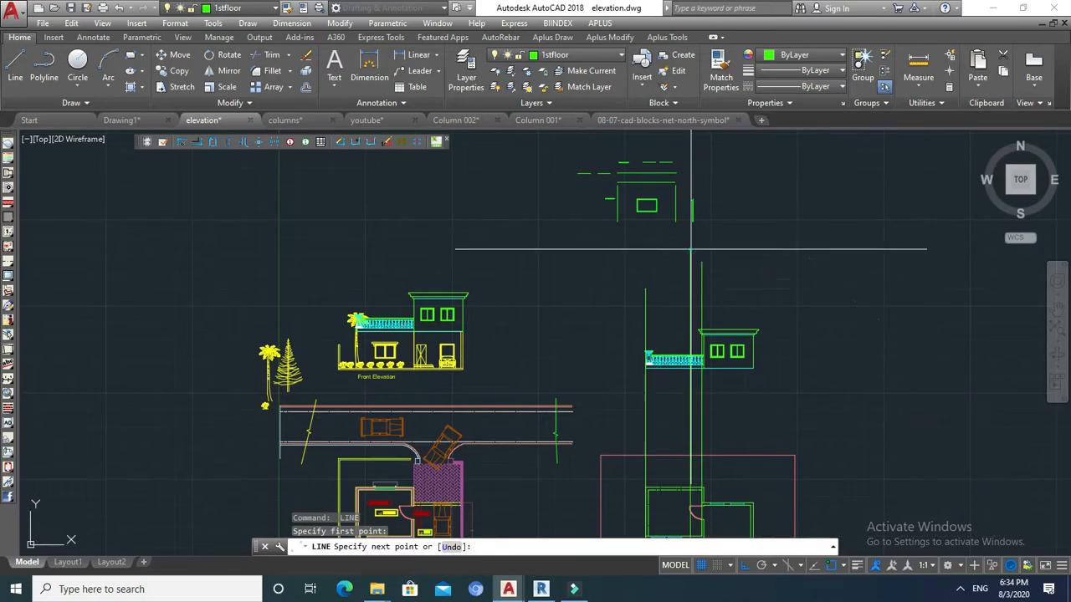
{"action": "left_click", "coordinate": [690, 249]}
{"action": "key", "text": "Escape"}
{"action": "key", "text": "Escape"}
Copy the door-jamb projection line to all four edges of the two windows in the staircase's front wall.
{"action": "middle_click_drag", "start_coordinate": [695, 409], "coordinate": [683, 250]}
{"action": "key", "text": "Escape"}
{"action": "scroll", "coordinate": [659, 393], "scroll_direction": "up", "scroll_amount": 6}
{"action": "key", "text": "Escape"}
{"action": "middle_click_drag", "start_coordinate": [662, 374], "coordinate": [660, 394]}
{"action": "type", "text": "ct o"}
{"action": "key", "text": "Return"}
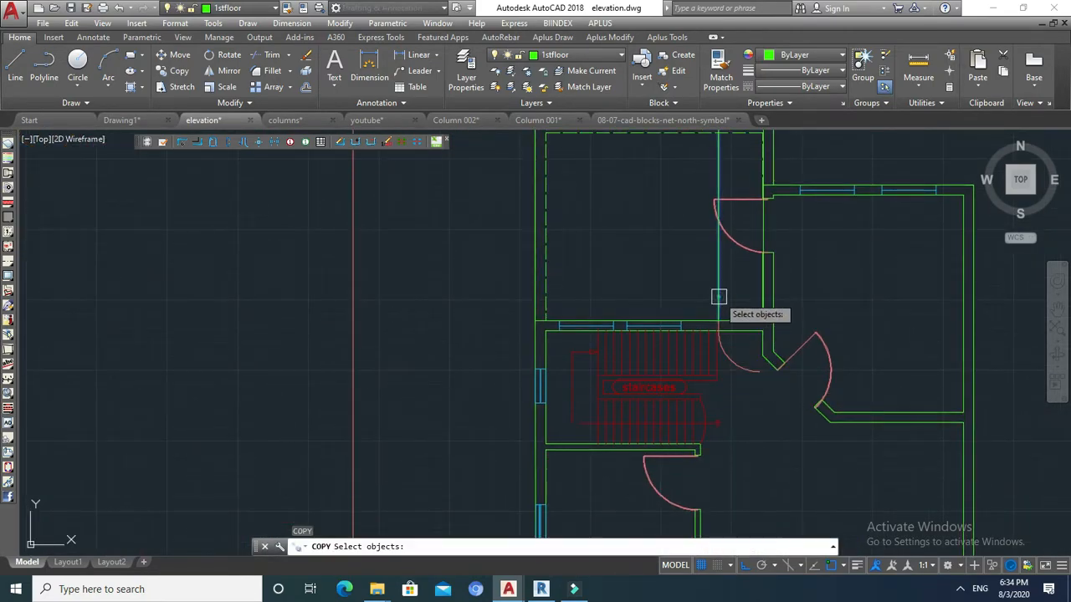
{"action": "left_click", "coordinate": [720, 315]}
{"action": "scroll", "coordinate": [720, 316], "scroll_direction": "up", "scroll_amount": 5}
{"action": "key", "text": "Return"}
{"action": "left_click", "coordinate": [732, 293]}
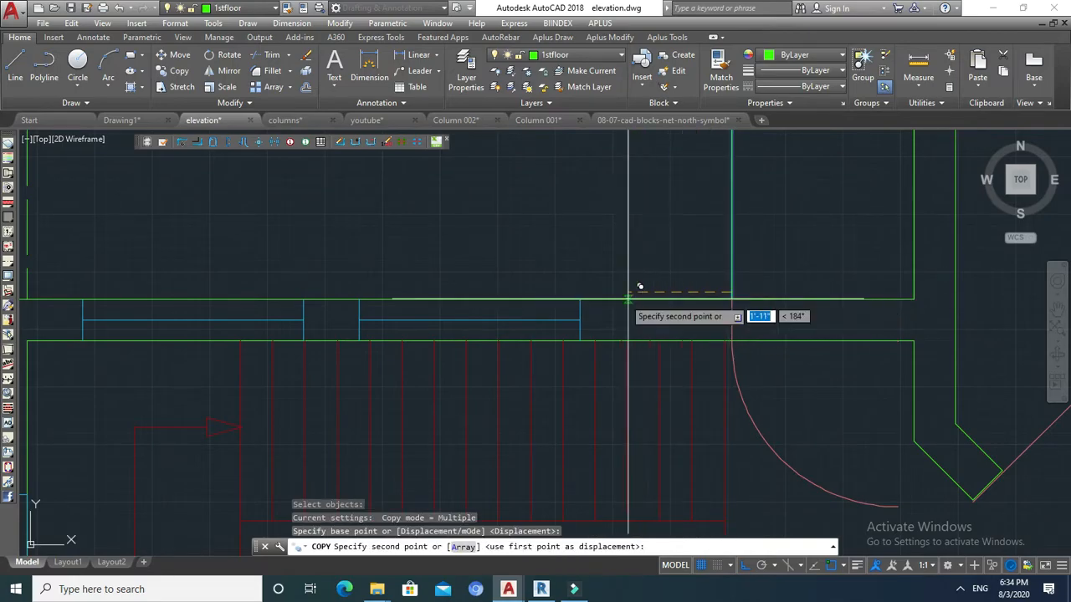
{"action": "left_click", "coordinate": [580, 299]}
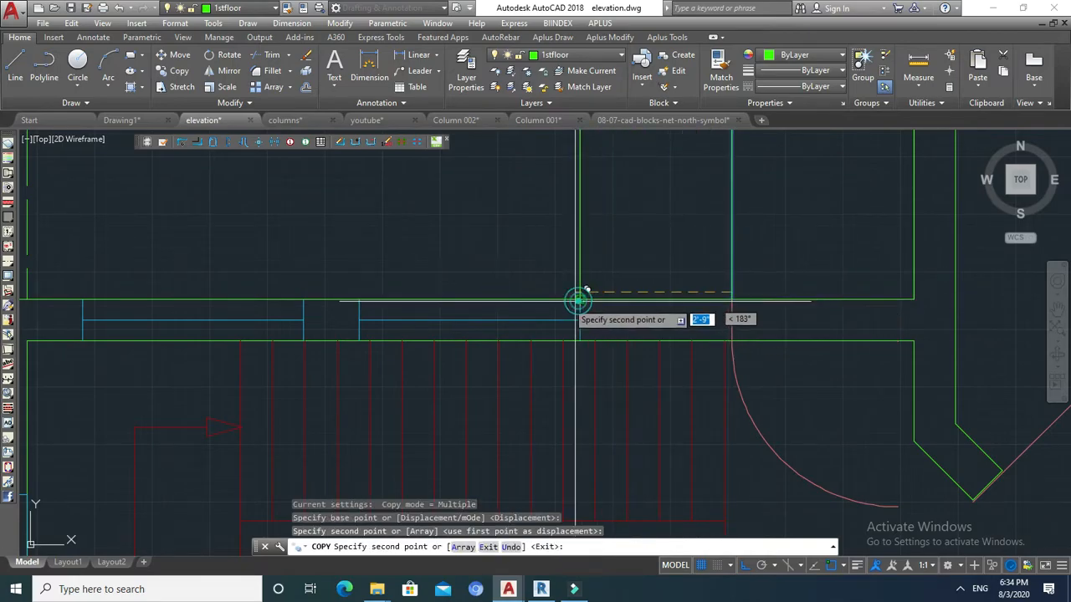
{"action": "left_click", "coordinate": [359, 299]}
{"action": "scroll", "coordinate": [461, 319], "scroll_direction": "down", "scroll_amount": 2}
{"action": "scroll", "coordinate": [355, 322], "scroll_direction": "up", "scroll_amount": 1}
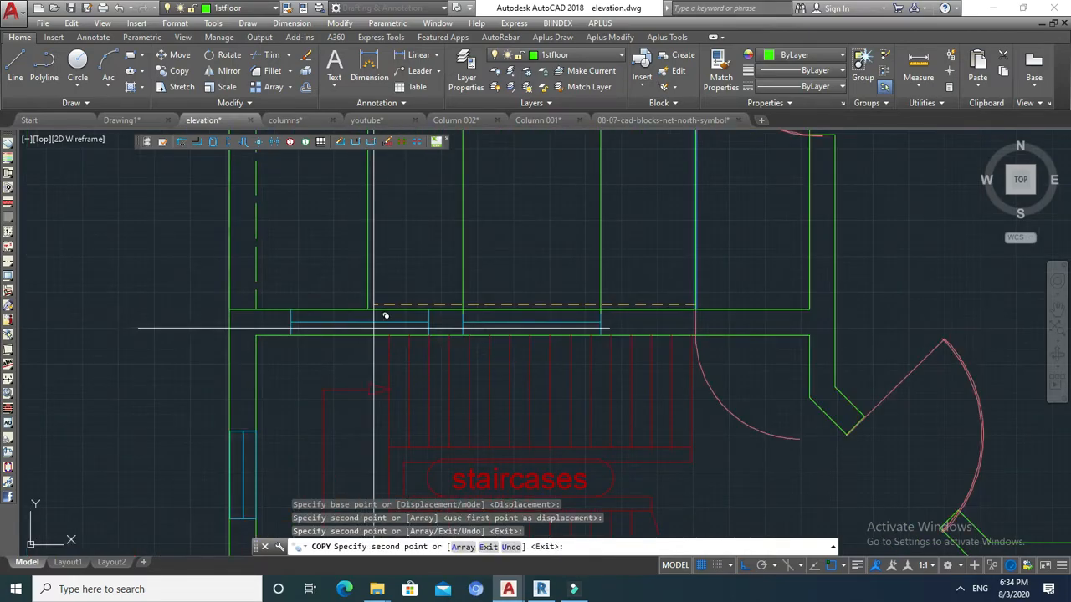
{"action": "left_click", "coordinate": [428, 310]}
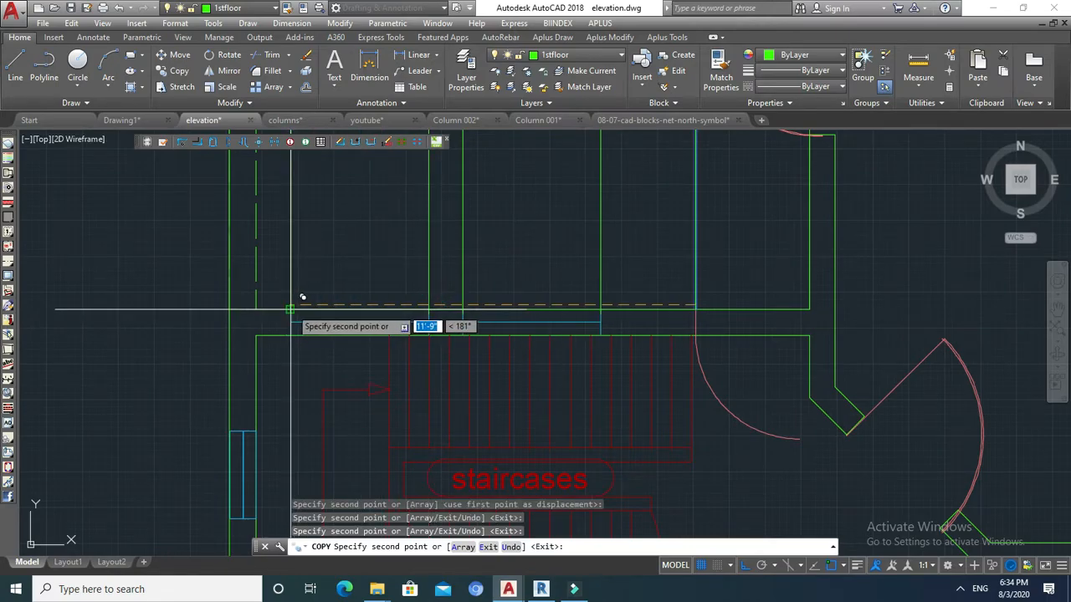
{"action": "scroll", "coordinate": [334, 322], "scroll_direction": "down", "scroll_amount": 5}
{"action": "scroll", "coordinate": [392, 344], "scroll_direction": "up", "scroll_amount": 2}
{"action": "key", "text": "Escape"}
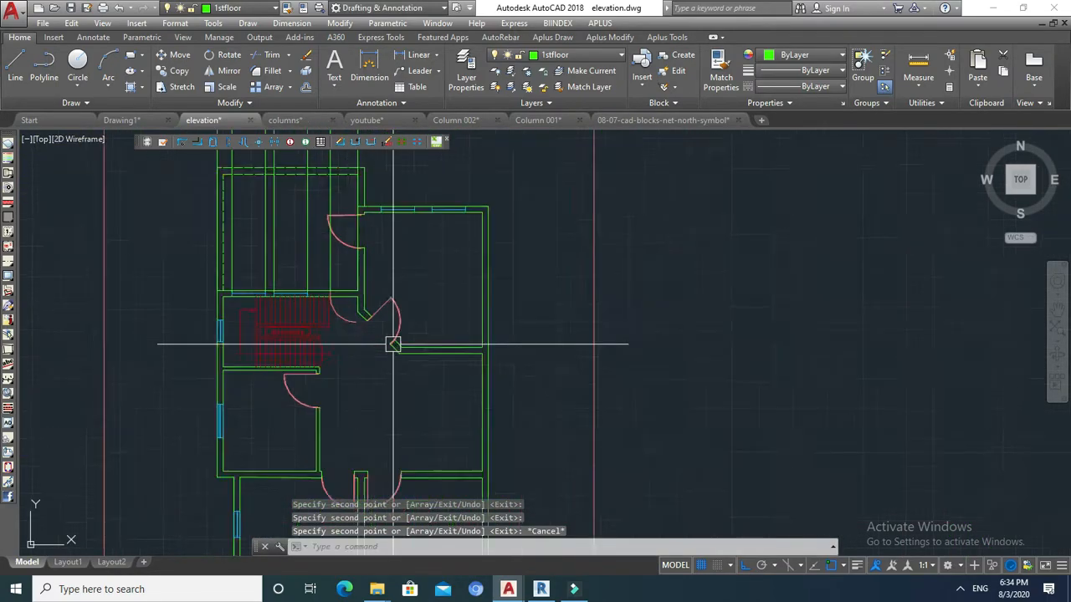
Examine where the projection lines from the 1st Floor plan cross the railing of the first-floor elevation.
{"action": "scroll", "coordinate": [418, 356], "scroll_direction": "up", "scroll_amount": 1}
{"action": "key", "text": "Escape"}
{"action": "scroll", "coordinate": [583, 370], "scroll_direction": "down", "scroll_amount": 3}
{"action": "mouse_move", "coordinate": [525, 374]}
{"action": "middle_mouse_down"}
{"action": "mouse_move", "coordinate": [612, 392]}
{"action": "mouse_move", "coordinate": [616, 383]}
{"action": "middle_mouse_up"}
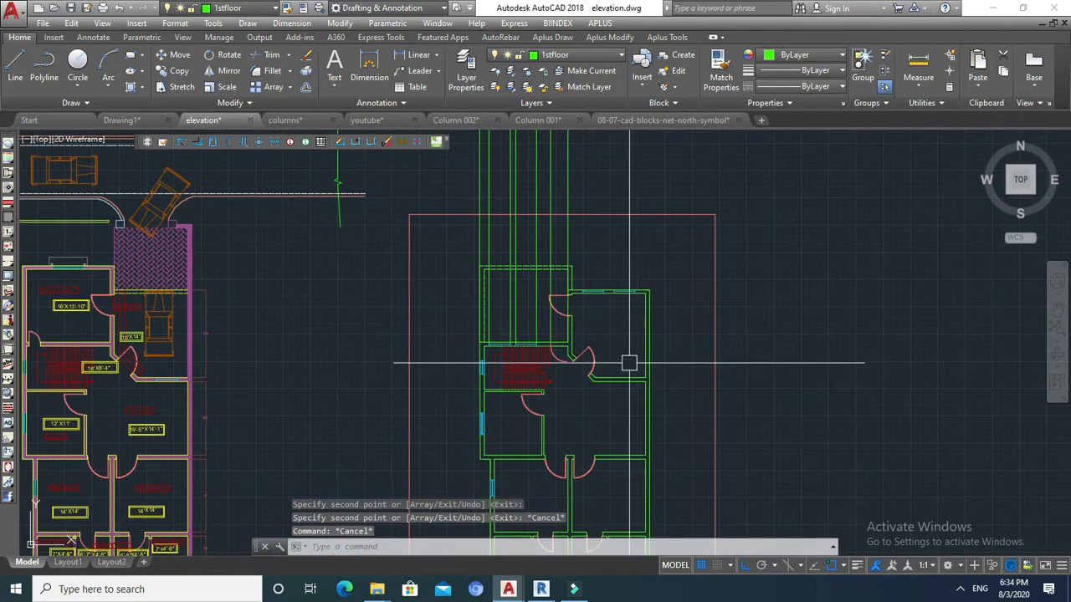
{"action": "scroll", "coordinate": [641, 358], "scroll_direction": "down", "scroll_amount": 4}
{"action": "key", "text": "Escape"}
{"action": "key", "text": "Escape"}
{"action": "scroll", "coordinate": [602, 311], "scroll_direction": "up", "scroll_amount": 6}
{"action": "middle_click_drag", "start_coordinate": [603, 311], "coordinate": [588, 248]}
{"action": "scroll", "coordinate": [600, 316], "scroll_direction": "up", "scroll_amount": 3}
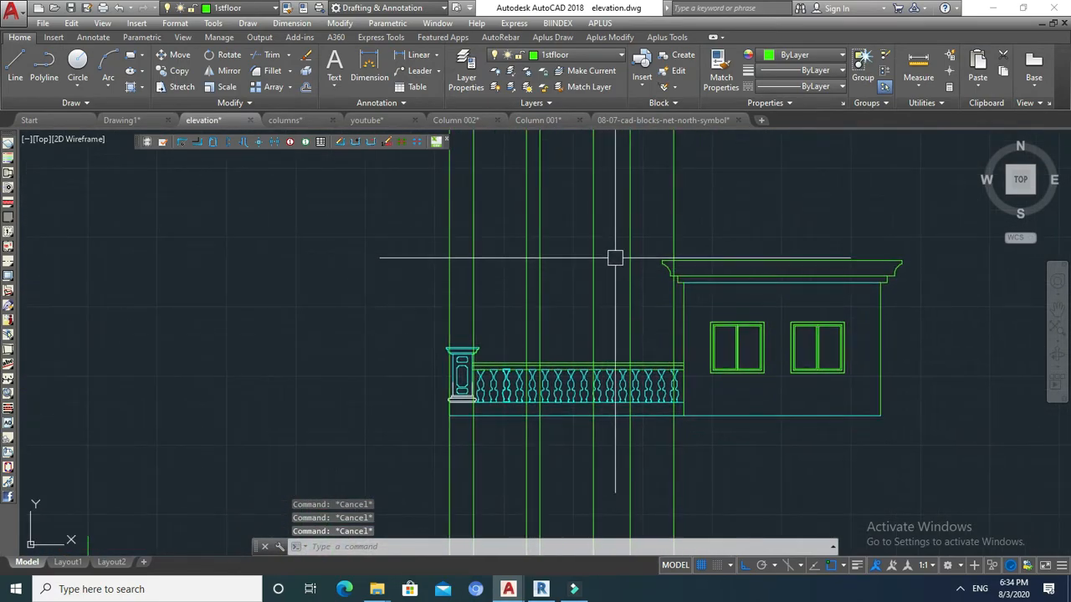
{"action": "mouse_move", "coordinate": [573, 330]}
{"action": "middle_mouse_down"}
{"action": "mouse_move", "coordinate": [583, 248]}
{"action": "mouse_move", "coordinate": [580, 274]}
{"action": "middle_mouse_up"}
{"action": "middle_click_drag", "start_coordinate": [677, 250], "coordinate": [678, 264]}
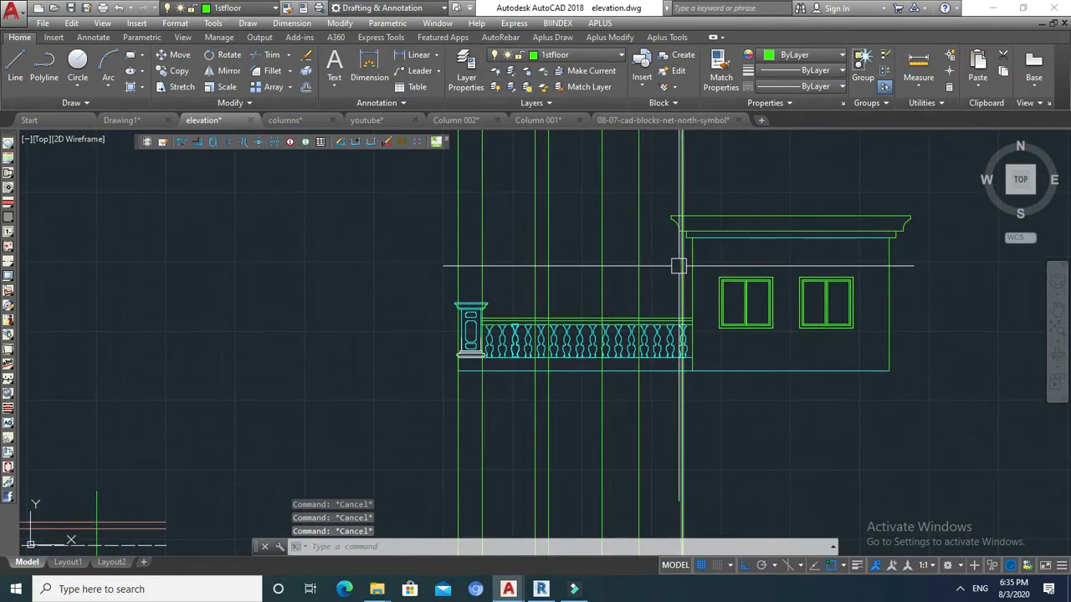
Draw a horizontal line from the upper left corner of the first-floor wall leftward beyond all the projection lines.
{"action": "scroll", "coordinate": [678, 274], "scroll_direction": "up", "scroll_amount": 2}
{"action": "type", "text": "l"}
{"action": "key", "text": "Return"}
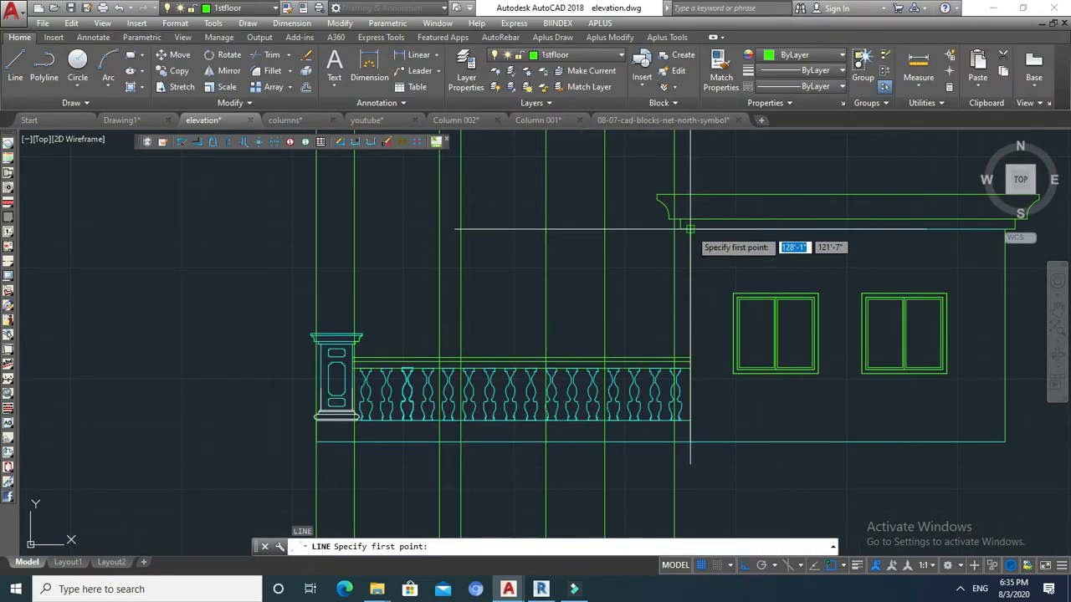
{"action": "key", "text": "Escape"}
{"action": "key", "text": "Escape"}
Trim off the parts of the vertical projection lines that extend above the new horizontal roof line.
{"action": "middle_click_drag", "start_coordinate": [447, 299], "coordinate": [456, 328]}
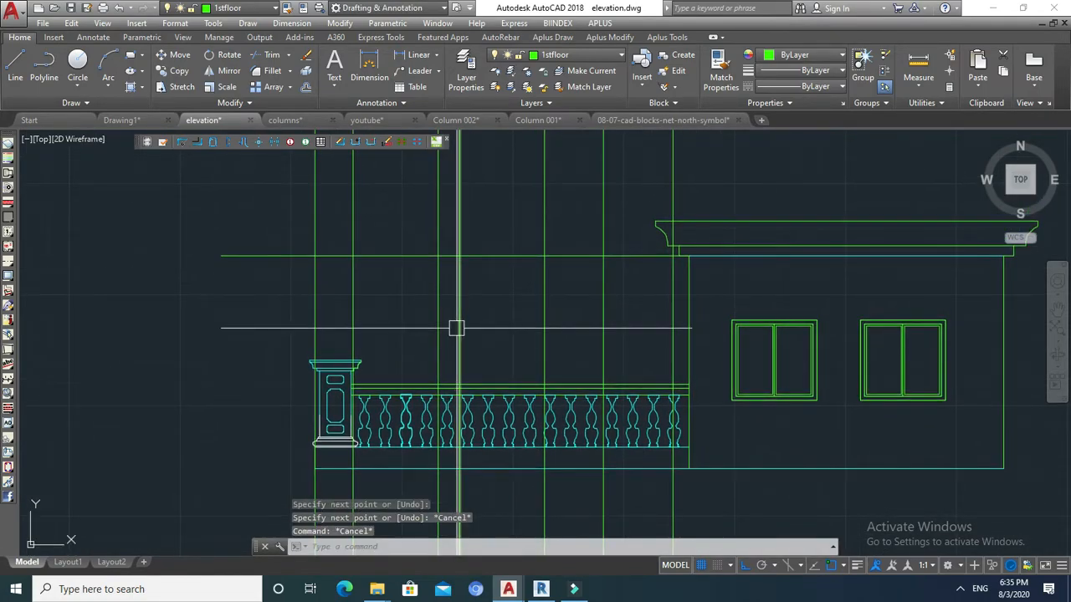
{"action": "type", "text": "tr"}
{"action": "key", "text": "Return"}
{"action": "key", "text": "Return"}
{"action": "left_click", "coordinate": [709, 174]}
{"action": "left_click", "coordinate": [235, 224]}
{"action": "left_click", "coordinate": [274, 255]}
{"action": "key", "text": "Escape"}
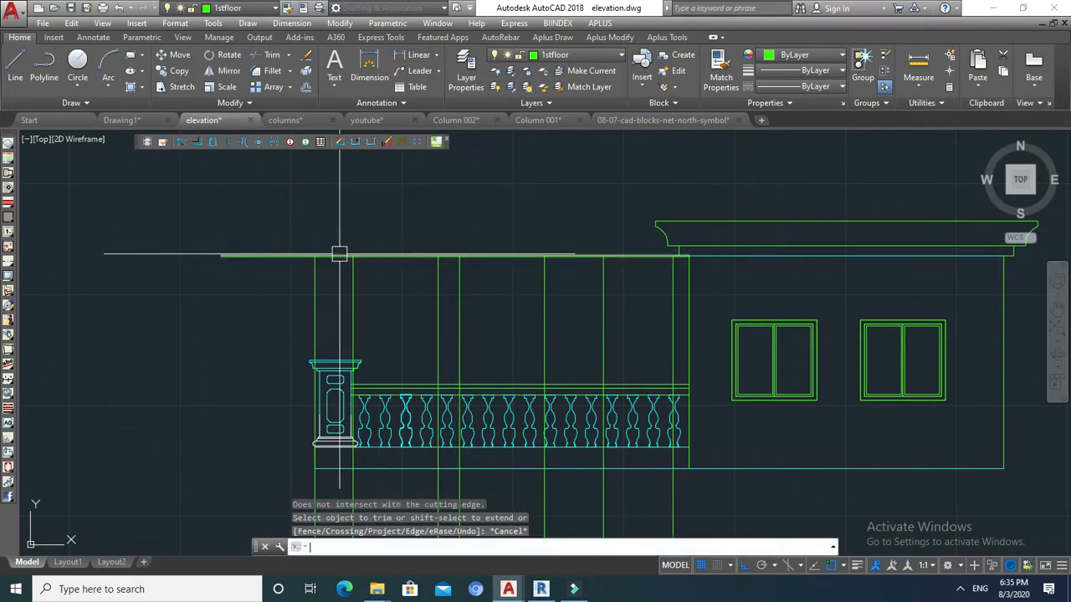
Trim the horizontal roof line's overhang beyond the leftmost projection line.
{"action": "key", "text": "Return"}
{"action": "left_click", "coordinate": [704, 268]}
{"action": "left_click", "coordinate": [239, 298]}
{"action": "key", "text": "Return"}
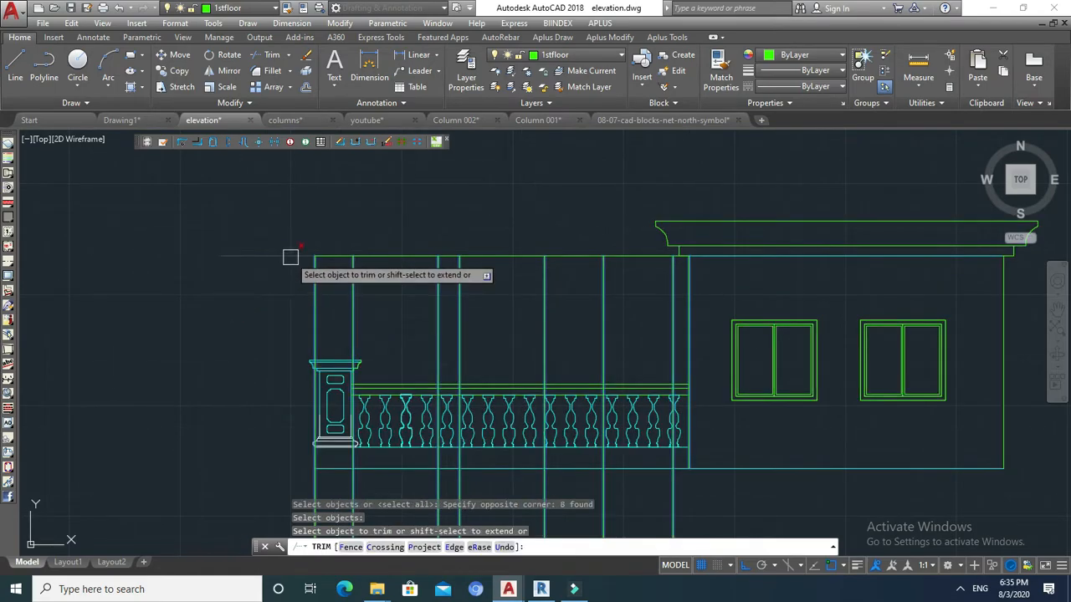
{"action": "key", "text": "Escape"}
{"action": "middle_click_drag", "start_coordinate": [418, 310], "coordinate": [430, 282]}
{"action": "key", "text": "Escape"}
{"action": "key", "text": "Escape"}
{"action": "key", "text": "Escape"}
Draw a horizontal line from the left window's top edge leftward past all the projection lines.
{"action": "scroll", "coordinate": [430, 282], "scroll_direction": "up", "scroll_amount": 2}
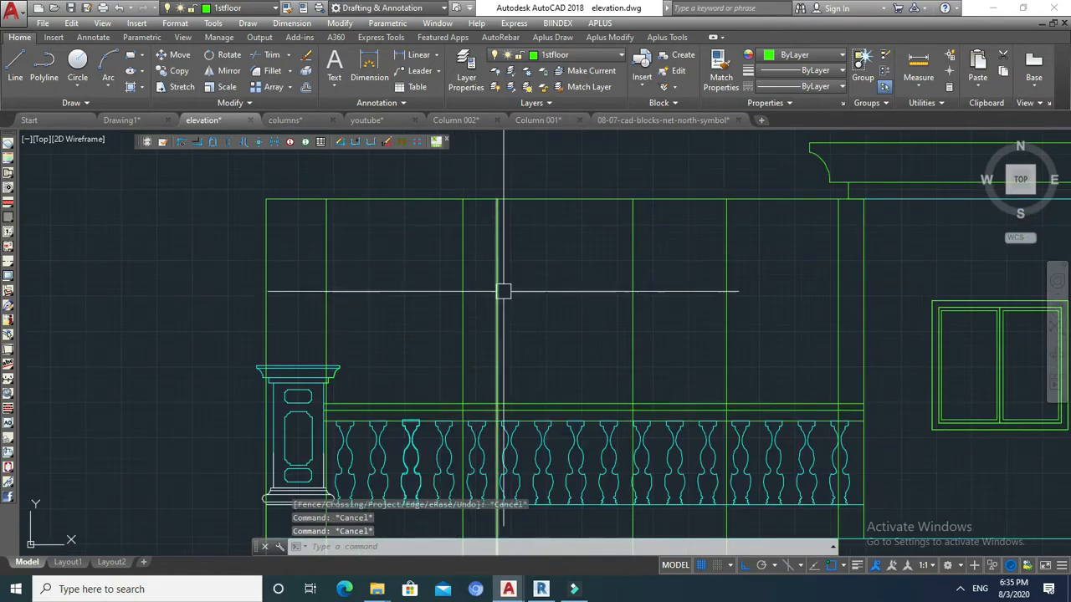
{"action": "scroll", "coordinate": [502, 292], "scroll_direction": "down", "scroll_amount": 4}
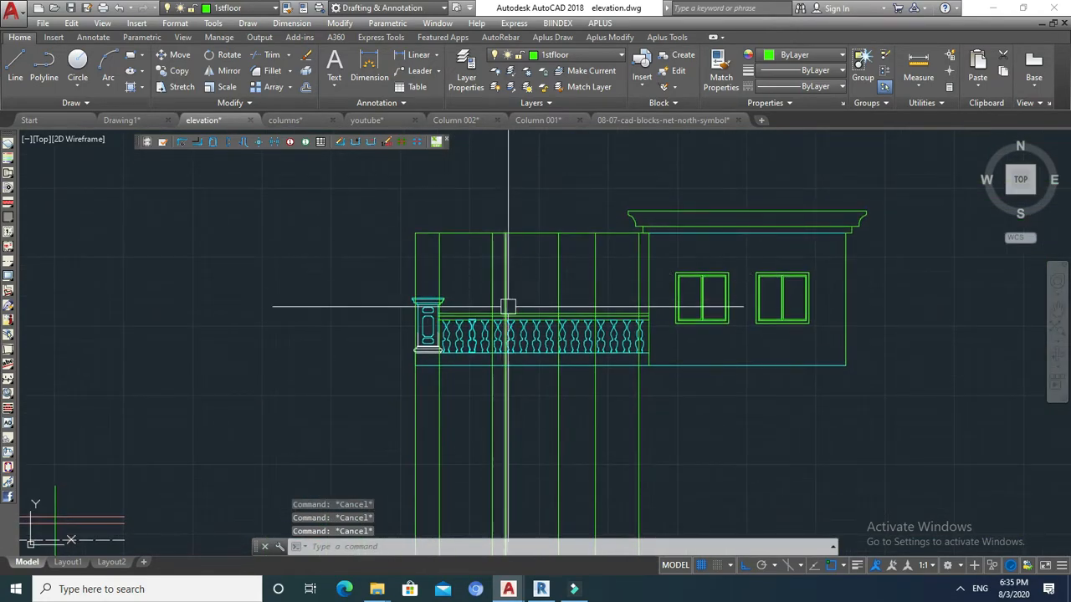
{"action": "type", "text": "l"}
{"action": "key", "text": "Return"}
{"action": "scroll", "coordinate": [679, 270], "scroll_direction": "up", "scroll_amount": 3}
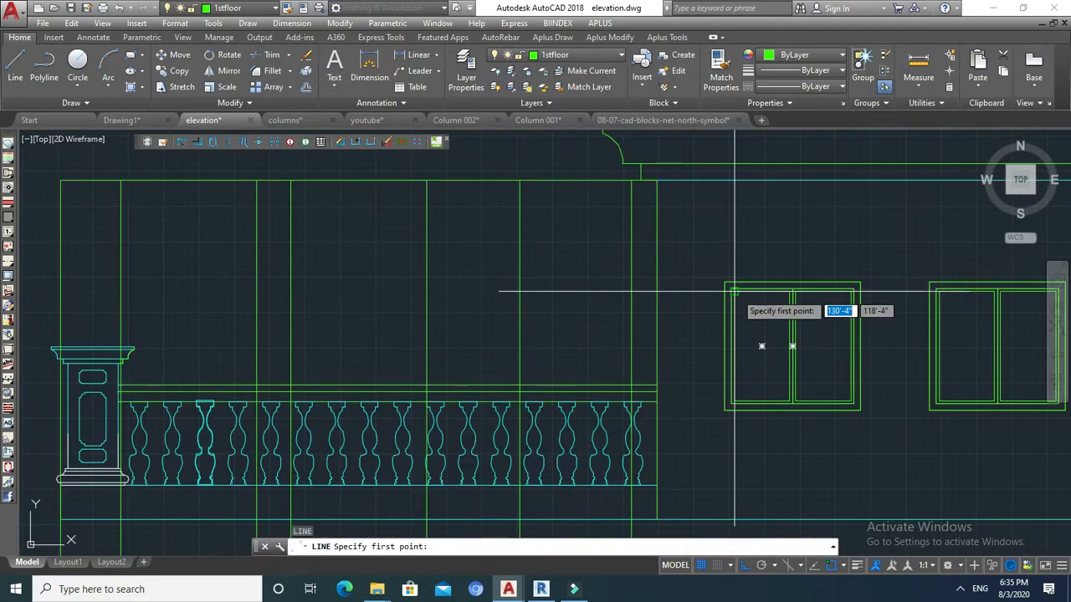
{"action": "scroll", "coordinate": [710, 251], "scroll_direction": "down", "scroll_amount": 3}
{"action": "left_click", "coordinate": [691, 267]}
{"action": "left_click", "coordinate": [348, 267]}
{"action": "key", "text": "Escape"}
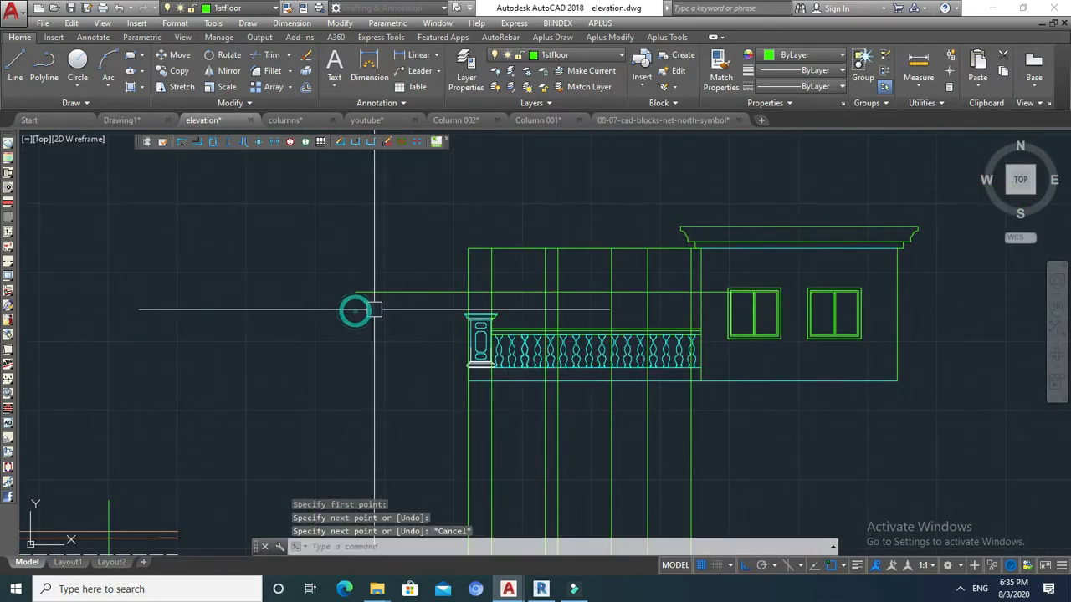
Trim off the door and window projection lines above the horizontal window-top line, keeping the wall edge lines.
{"action": "key", "text": "Escape"}
{"action": "middle_click_drag", "start_coordinate": [695, 268], "coordinate": [648, 270]}
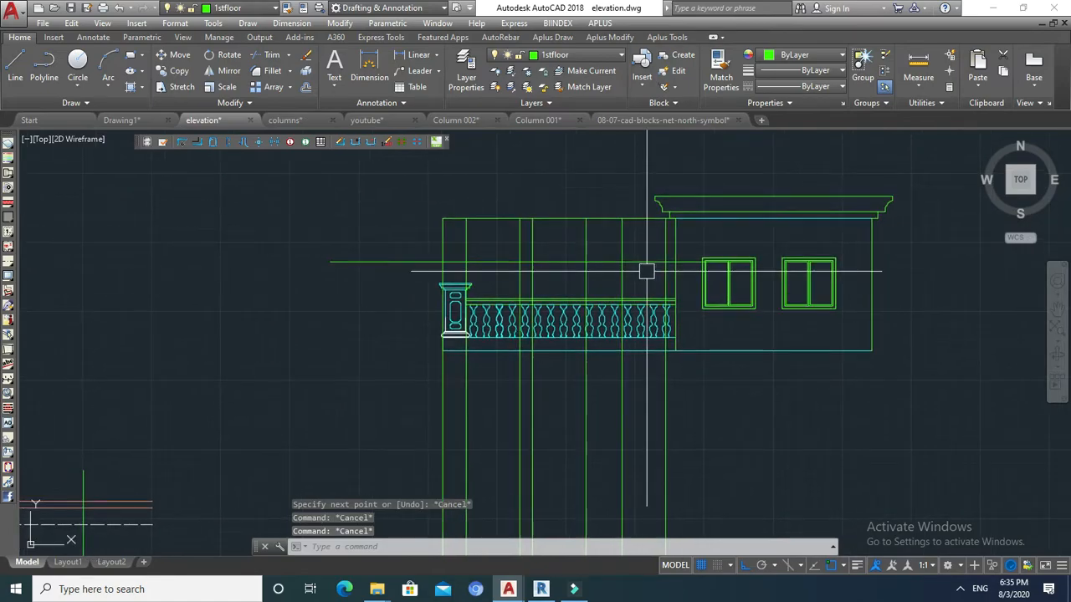
{"action": "type", "text": "tr"}
{"action": "key", "text": "Return"}
{"action": "left_click", "coordinate": [643, 262]}
{"action": "key", "text": "Return"}
{"action": "left_click", "coordinate": [641, 235]}
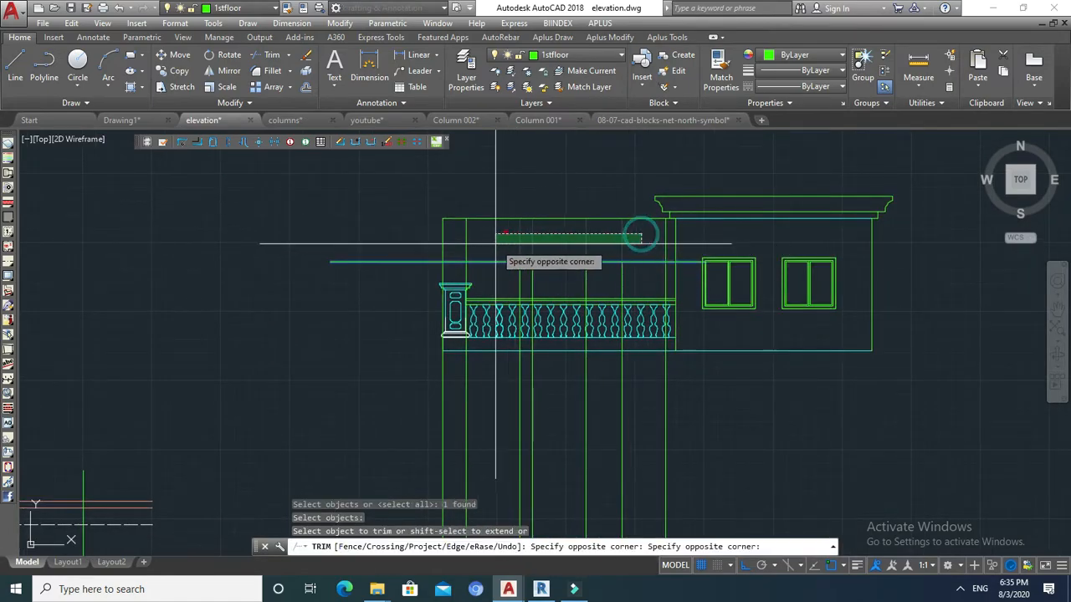
{"action": "left_click", "coordinate": [460, 243]}
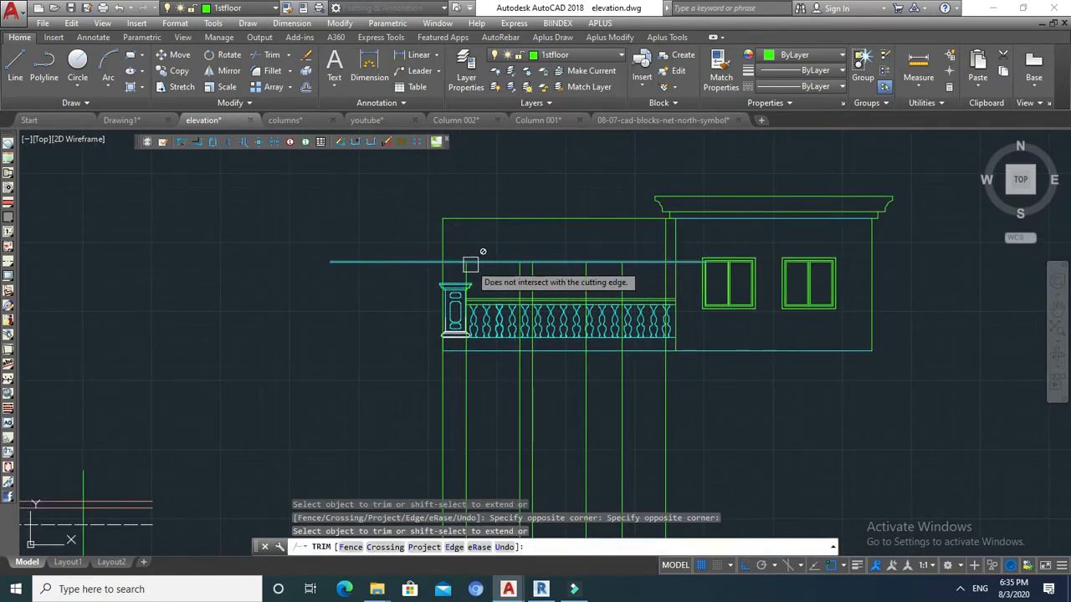
{"action": "scroll", "coordinate": [474, 265], "scroll_direction": "up", "scroll_amount": 6}
{"action": "scroll", "coordinate": [427, 251], "scroll_direction": "down", "scroll_amount": 6}
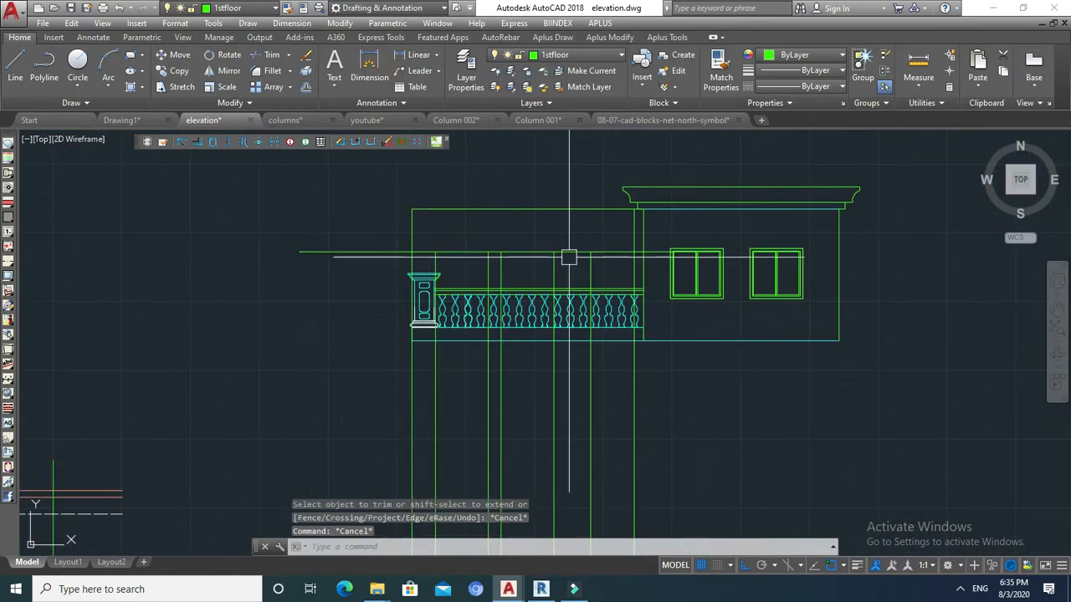
Trim the window-top line between the openings, using the vertical projection lines as cutting edges.
{"action": "key", "text": "Return"}
{"action": "key", "text": "Return"}
{"action": "left_click", "coordinate": [348, 259]}
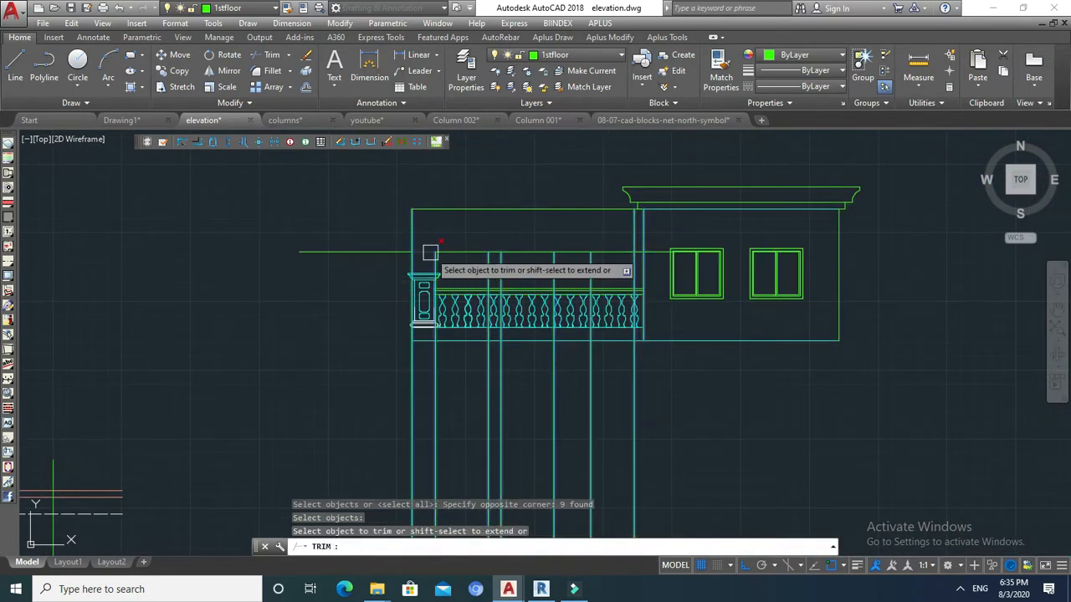
{"action": "scroll", "coordinate": [498, 247], "scroll_direction": "up", "scroll_amount": 3}
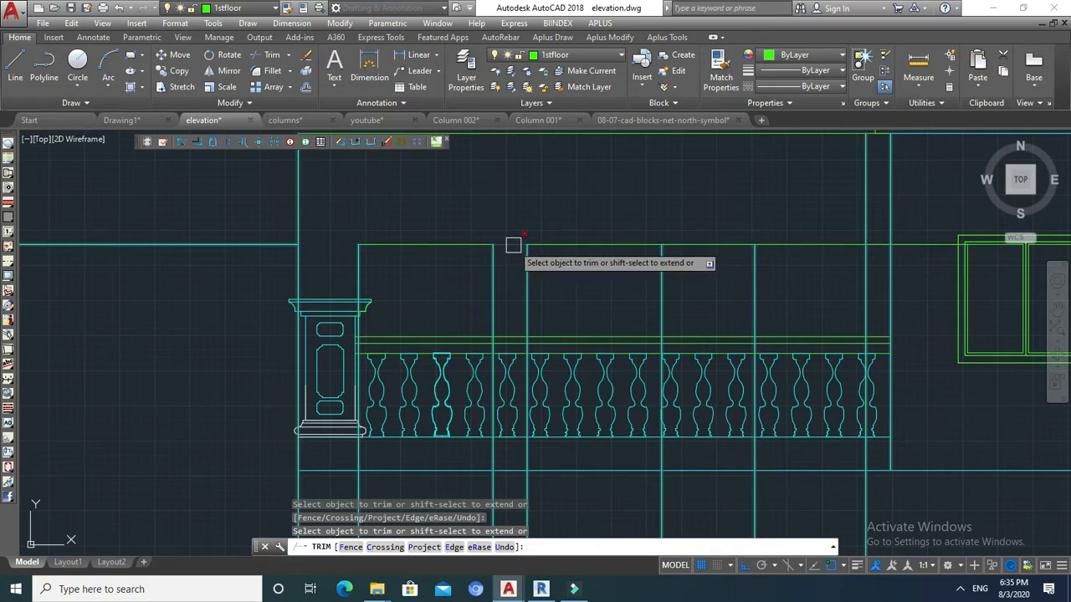
{"action": "middle_click_drag", "start_coordinate": [701, 239], "coordinate": [686, 220]}
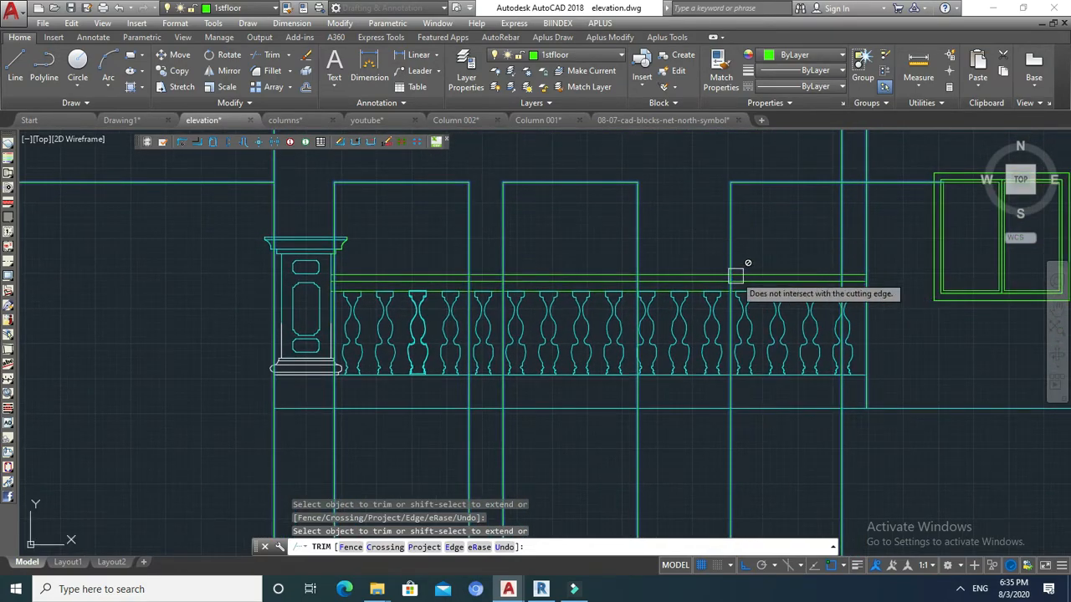
{"action": "middle_click_drag", "start_coordinate": [632, 332], "coordinate": [629, 352]}
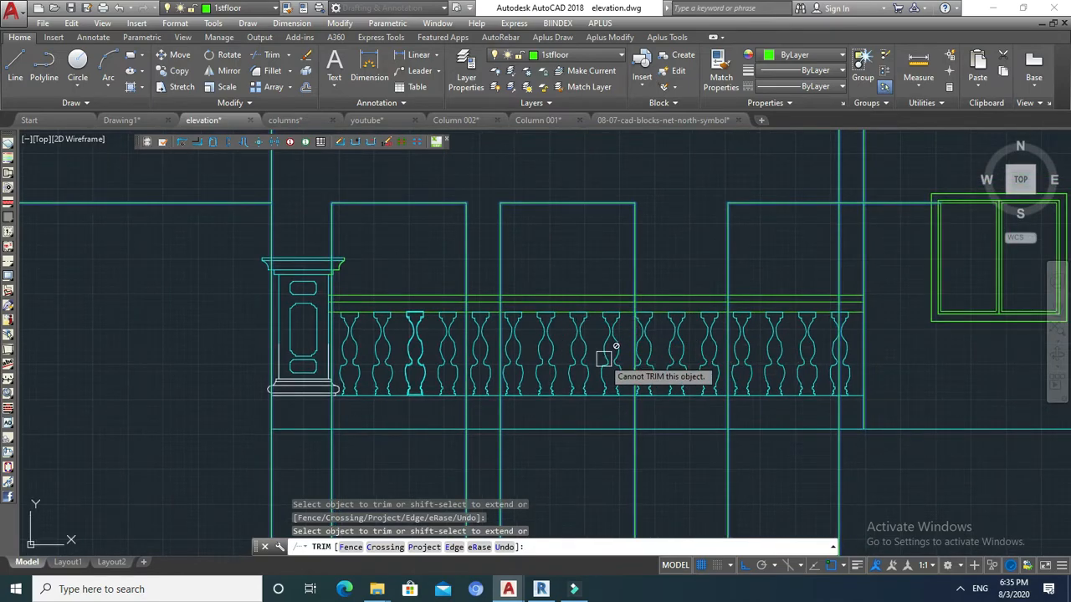
{"action": "scroll", "coordinate": [633, 335], "scroll_direction": "up", "scroll_amount": 3}
{"action": "key", "text": "Escape"}
Trim off the projection lines below the base line of the balusters.
{"action": "key", "text": "Return"}
{"action": "left_click", "coordinate": [649, 348]}
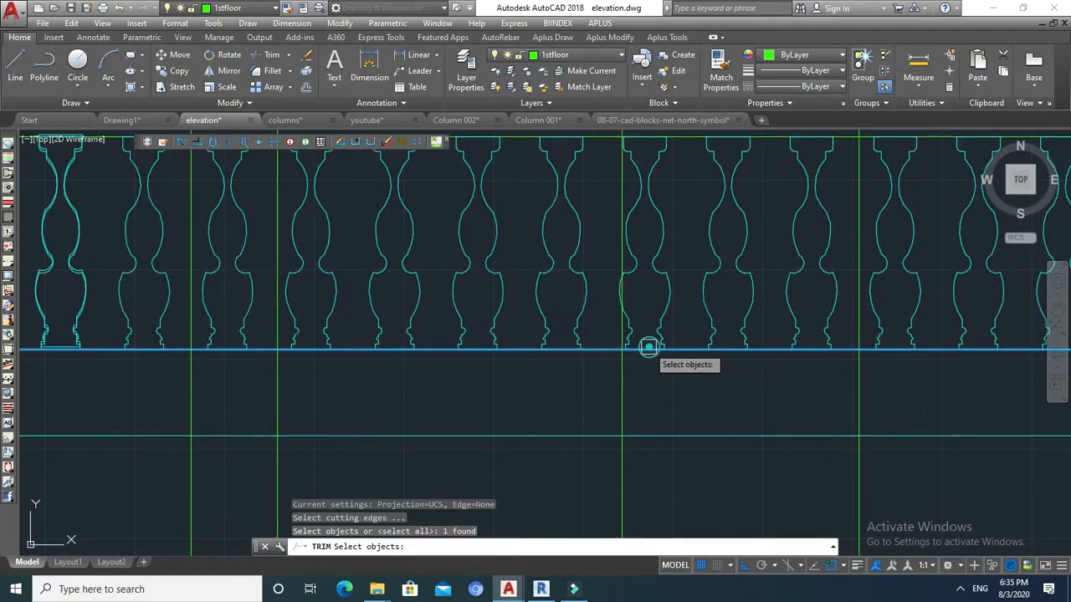
{"action": "scroll", "coordinate": [649, 348], "scroll_direction": "down", "scroll_amount": 3}
{"action": "key", "text": "Return"}
{"action": "left_click", "coordinate": [810, 360]}
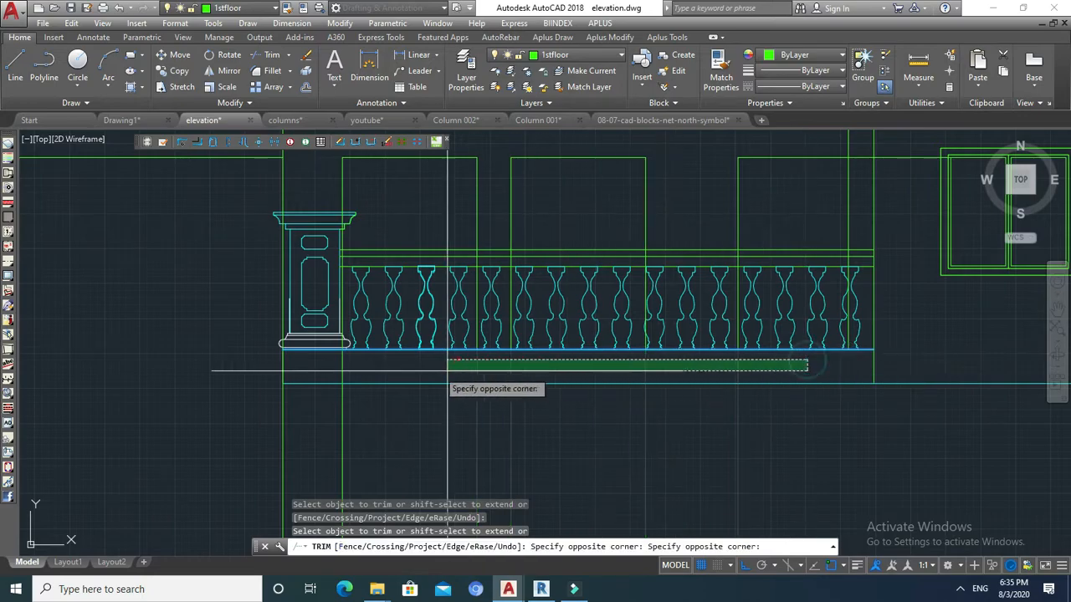
{"action": "left_click", "coordinate": [382, 369]}
{"action": "key", "text": "Escape"}
{"action": "middle_click_drag", "start_coordinate": [533, 374], "coordinate": [497, 403]}
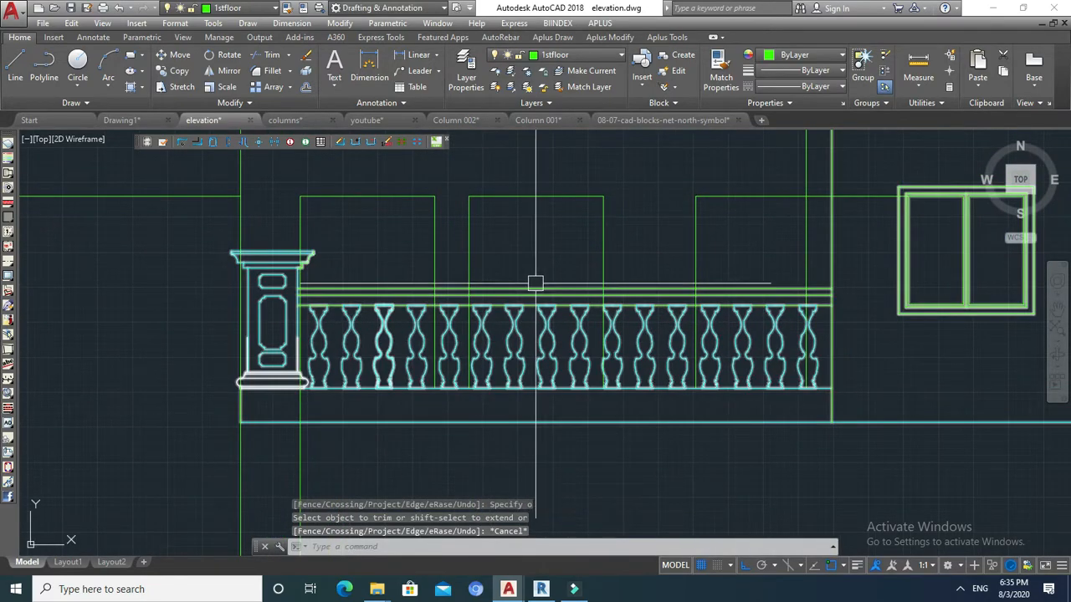
{"action": "key", "text": "Escape"}
{"action": "key", "text": "Escape"}
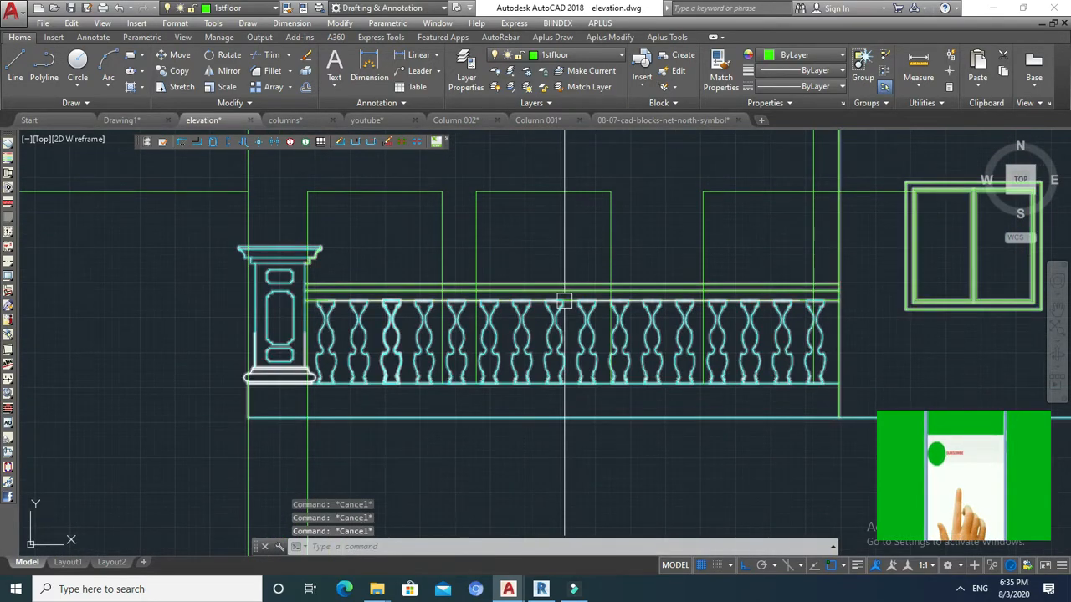
{"action": "scroll", "coordinate": [577, 308], "scroll_direction": "down", "scroll_amount": 2}
{"action": "type", "text": "l"}
{"action": "key", "text": "Return"}
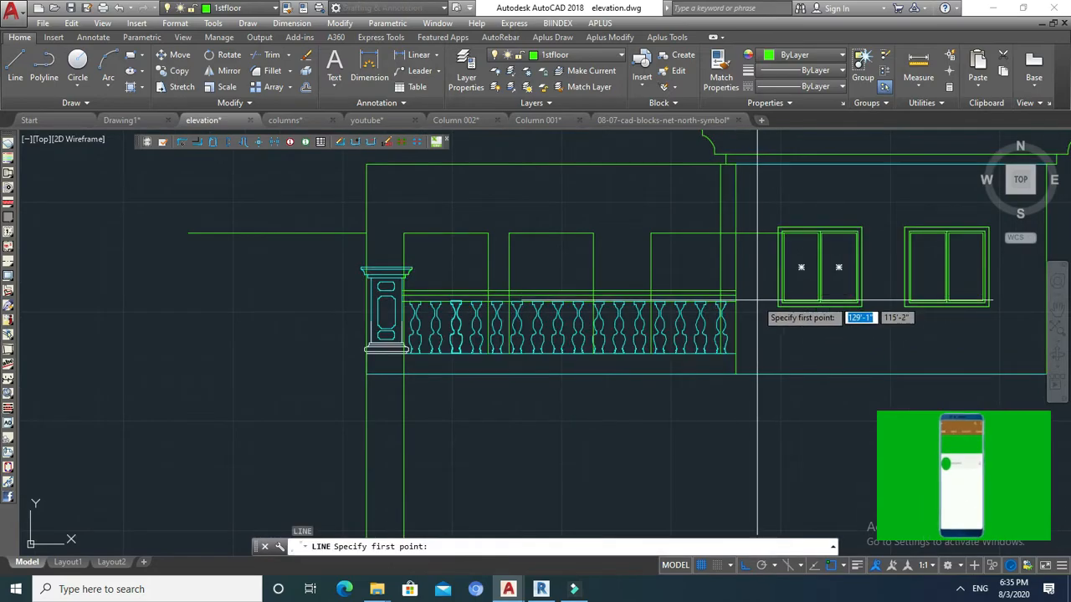
{"action": "scroll", "coordinate": [657, 288], "scroll_direction": "up", "scroll_amount": 2}
{"action": "key", "text": "Escape"}
{"action": "middle_click_drag", "start_coordinate": [578, 289], "coordinate": [607, 303]}
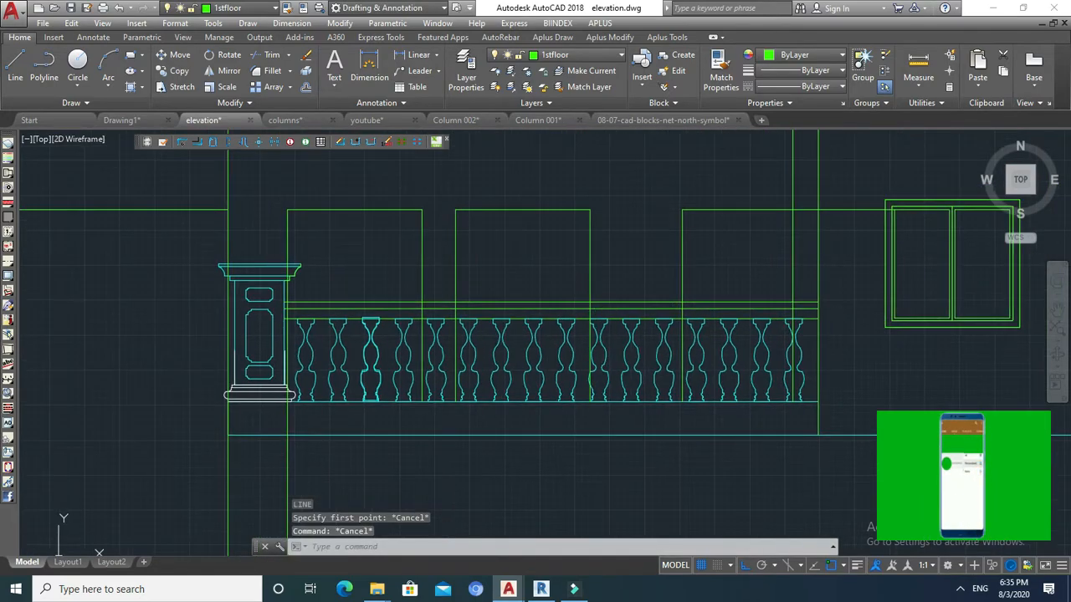
Trim the vertical lines of the two window openings below the top line of the balustrade handrail.
{"action": "type", "text": "tr"}
{"action": "key", "text": "Return"}
{"action": "scroll", "coordinate": [613, 299], "scroll_direction": "up", "scroll_amount": 4}
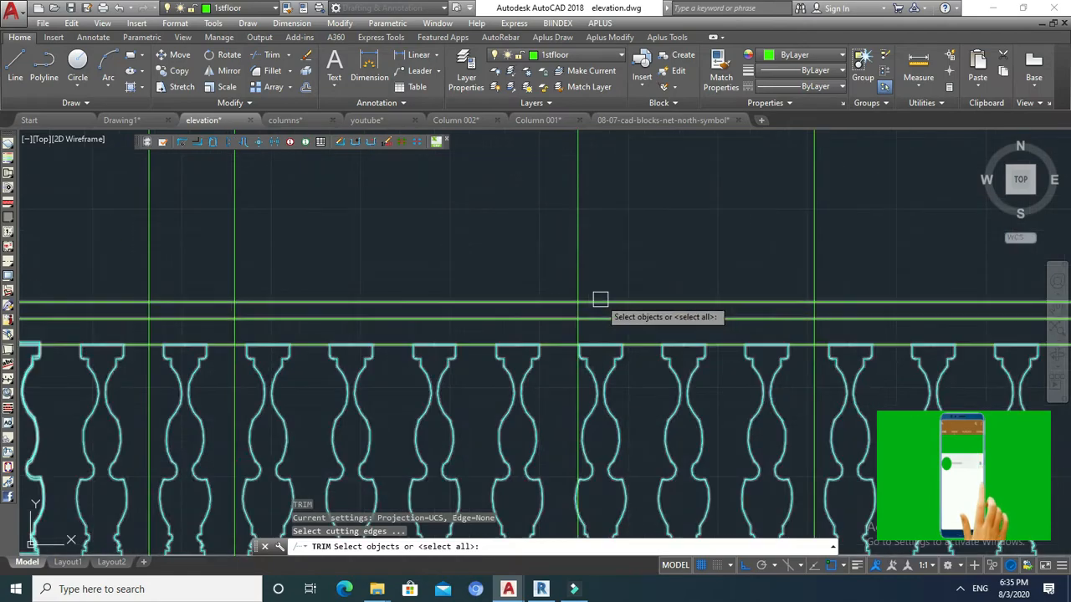
{"action": "left_click", "coordinate": [603, 299]}
{"action": "scroll", "coordinate": [596, 318], "scroll_direction": "down", "scroll_amount": 2}
{"action": "key", "text": "Return"}
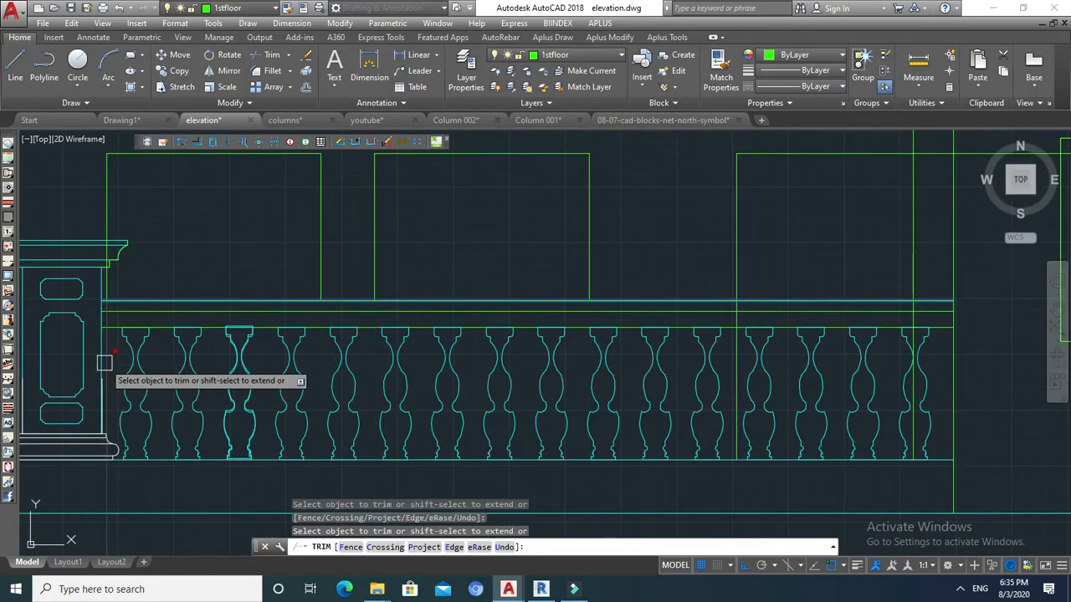
{"action": "key", "text": "Escape"}
{"action": "middle_click_drag", "start_coordinate": [291, 370], "coordinate": [384, 427]}
{"action": "key", "text": "Escape"}
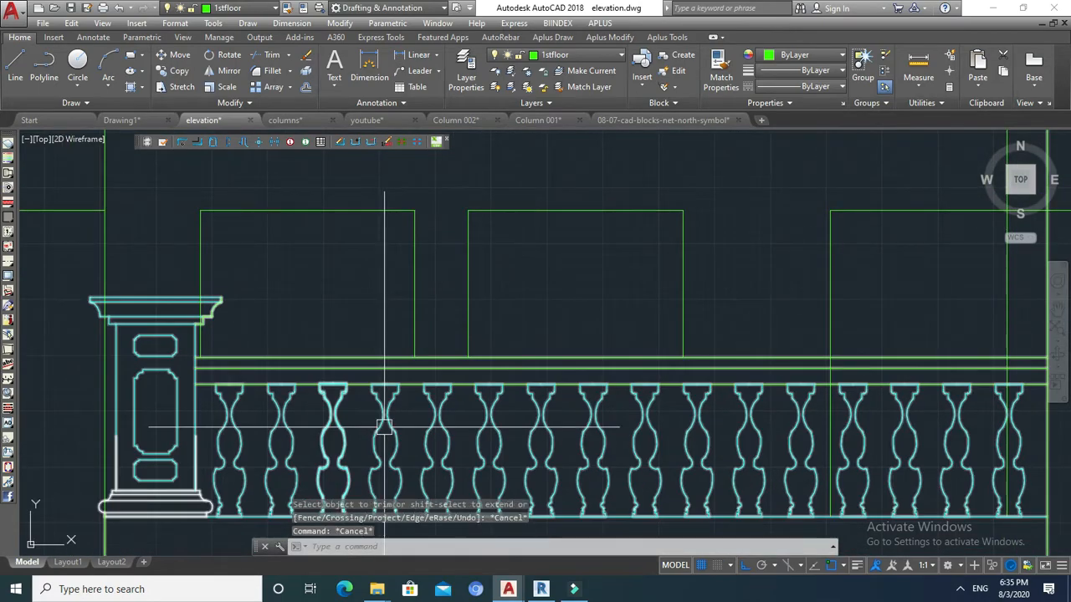
{"action": "key", "text": "Escape"}
{"action": "type", "text": "re"}
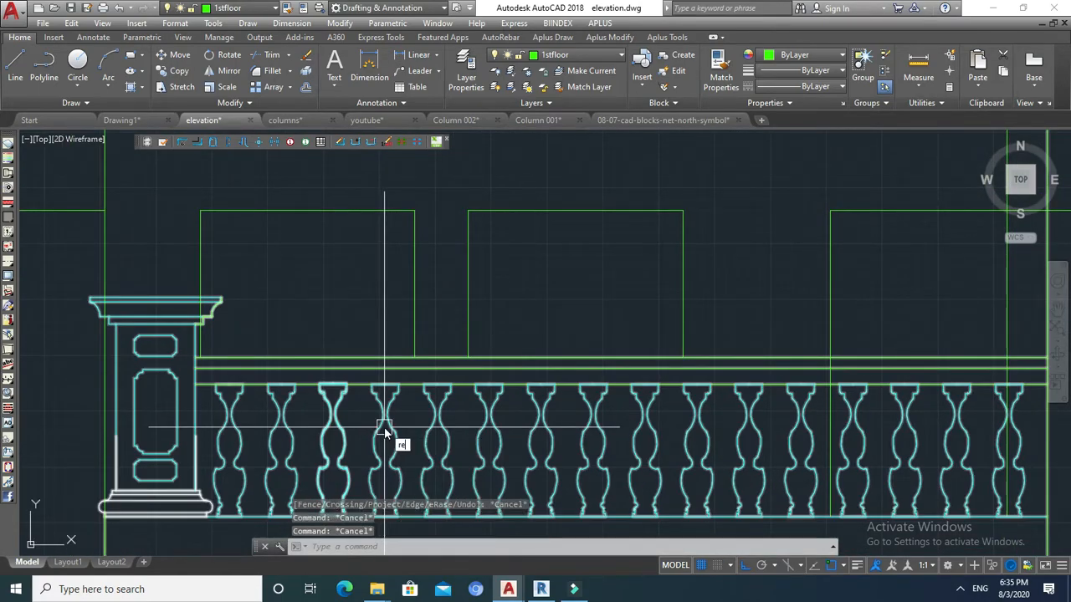
{"action": "type", "text": "c"}
{"action": "key", "text": "Return"}
{"action": "left_click", "coordinate": [466, 357]}
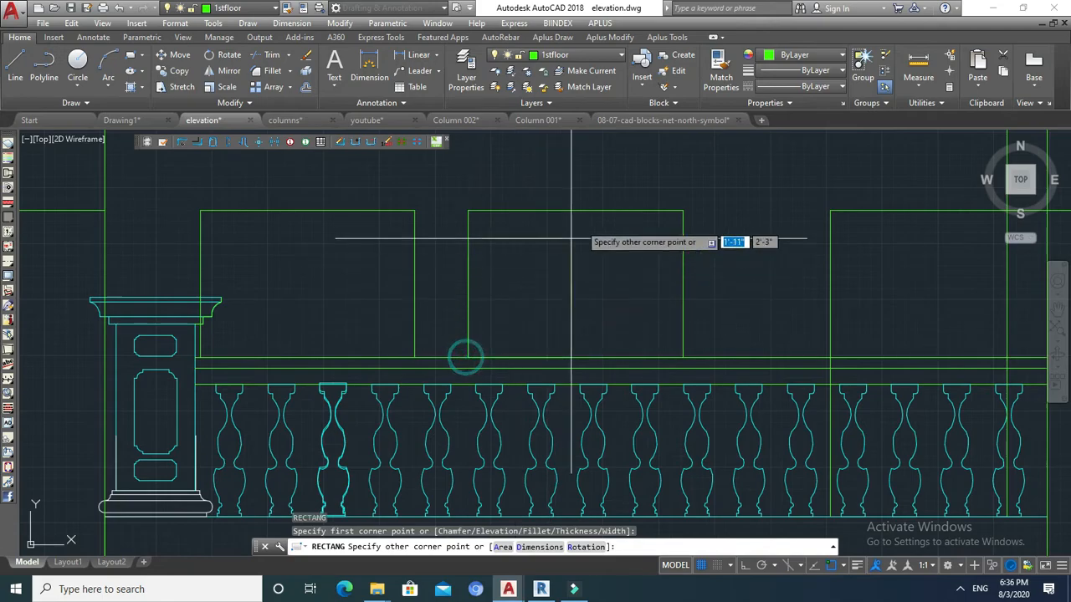
{"action": "key", "text": "Escape"}
{"action": "scroll", "coordinate": [572, 267], "scroll_direction": "down", "scroll_amount": 3}
{"action": "type", "text": "o"}
{"action": "key", "text": "Return"}
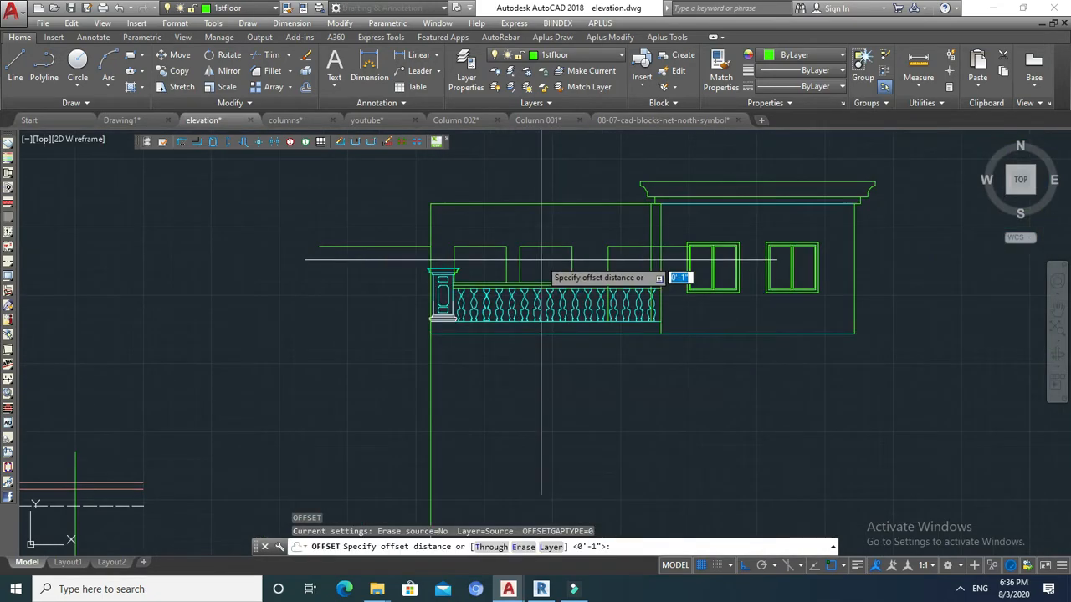
{"action": "scroll", "coordinate": [795, 267], "scroll_direction": "up", "scroll_amount": 3}
{"action": "left_click", "coordinate": [783, 265]}
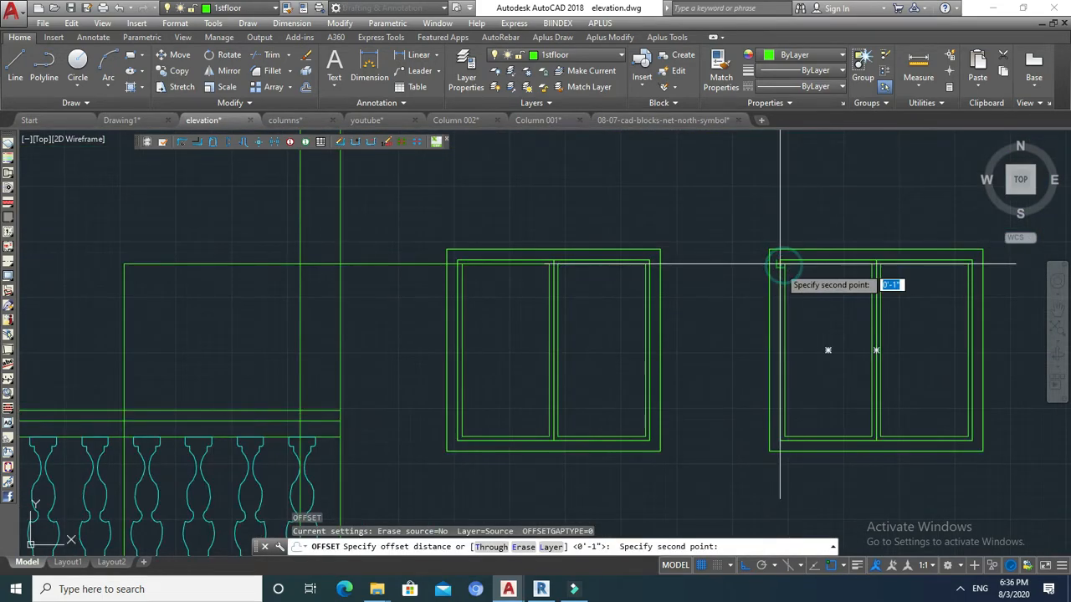
{"action": "left_click", "coordinate": [778, 265]}
{"action": "scroll", "coordinate": [780, 267], "scroll_direction": "down", "scroll_amount": 2}
{"action": "scroll", "coordinate": [780, 267], "scroll_direction": "up", "scroll_amount": 4}
Offset the top and side lines of the left window opening outward by 2", taking the distance from an existing window's outer frame.
{"action": "key", "text": "Return"}
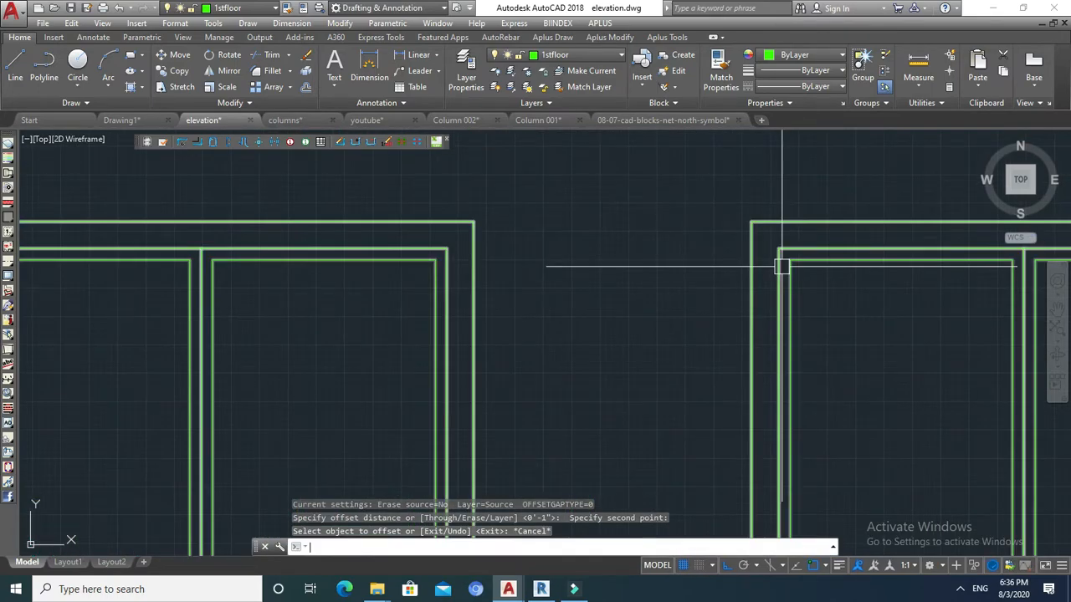
{"action": "key", "text": "Return"}
{"action": "left_click", "coordinate": [758, 249]}
{"action": "left_click", "coordinate": [748, 249]}
{"action": "scroll", "coordinate": [512, 306], "scroll_direction": "down", "scroll_amount": 3}
{"action": "scroll", "coordinate": [507, 255], "scroll_direction": "up", "scroll_amount": 2}
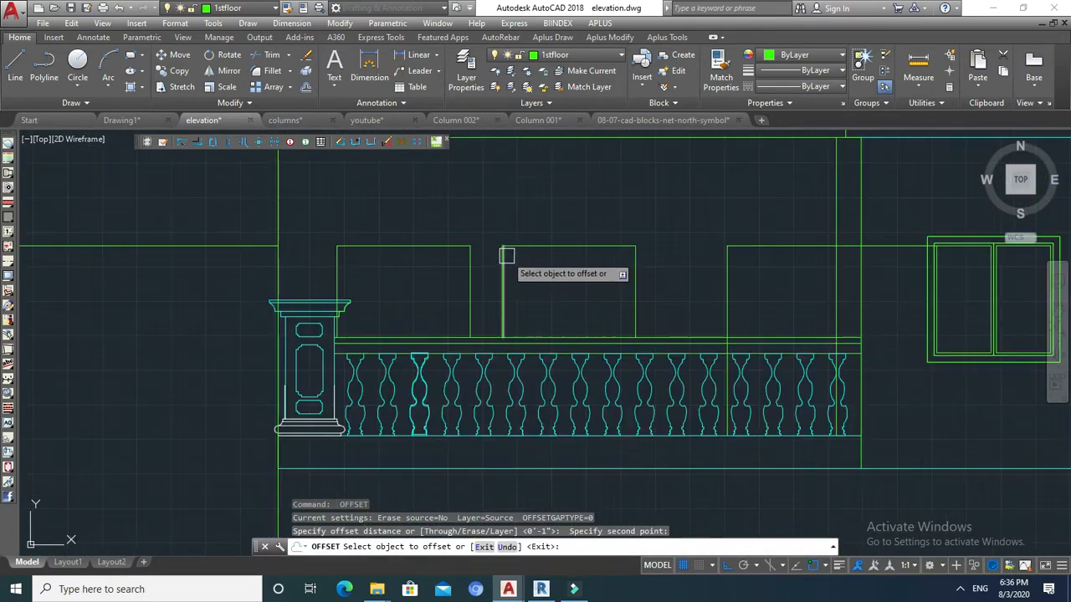
{"action": "left_click", "coordinate": [452, 247]}
{"action": "left_click", "coordinate": [471, 251]}
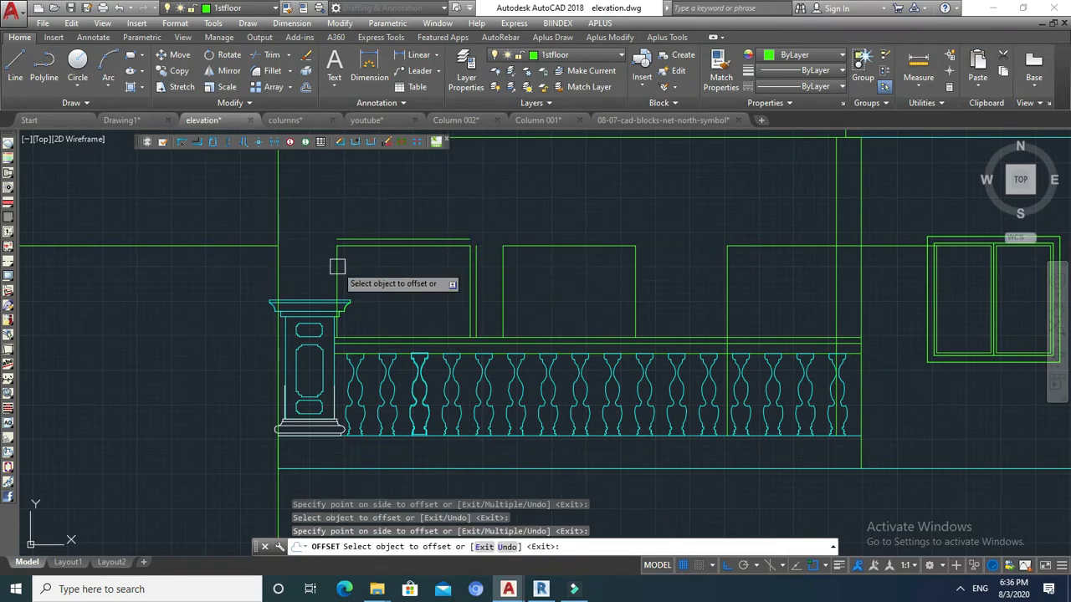
{"action": "key", "text": "Escape"}
{"action": "middle_click_drag", "start_coordinate": [354, 277], "coordinate": [361, 290]}
{"action": "key", "text": "Escape"}
{"action": "key", "text": "Escape"}
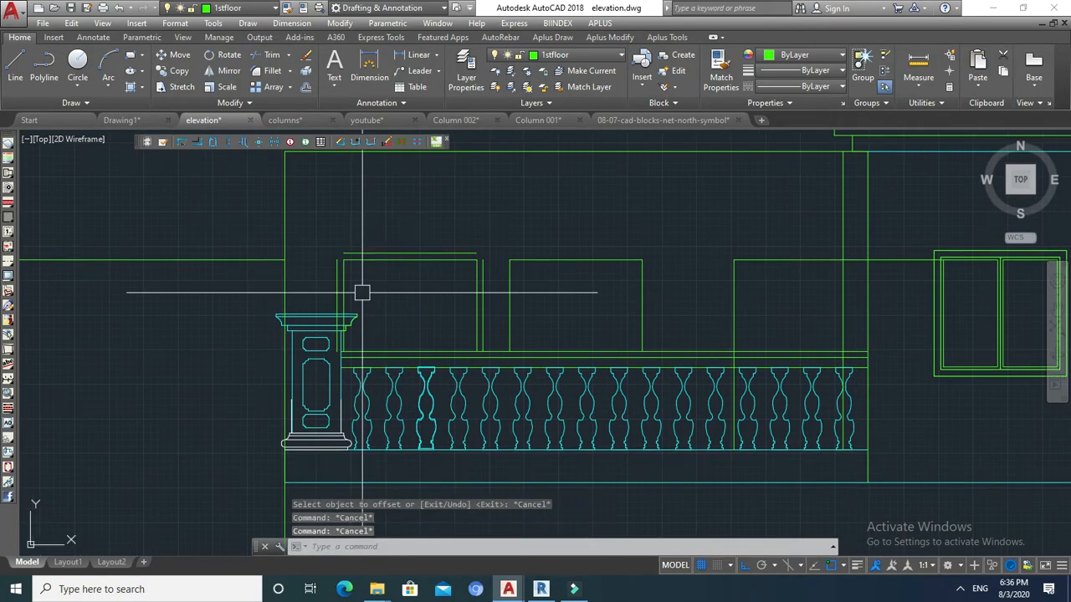
Fillet the two upper corners of the left window's outer frame with a 1" radius.
{"action": "type", "text": "f"}
{"action": "key", "text": "Return"}
{"action": "left_click", "coordinate": [343, 269]}
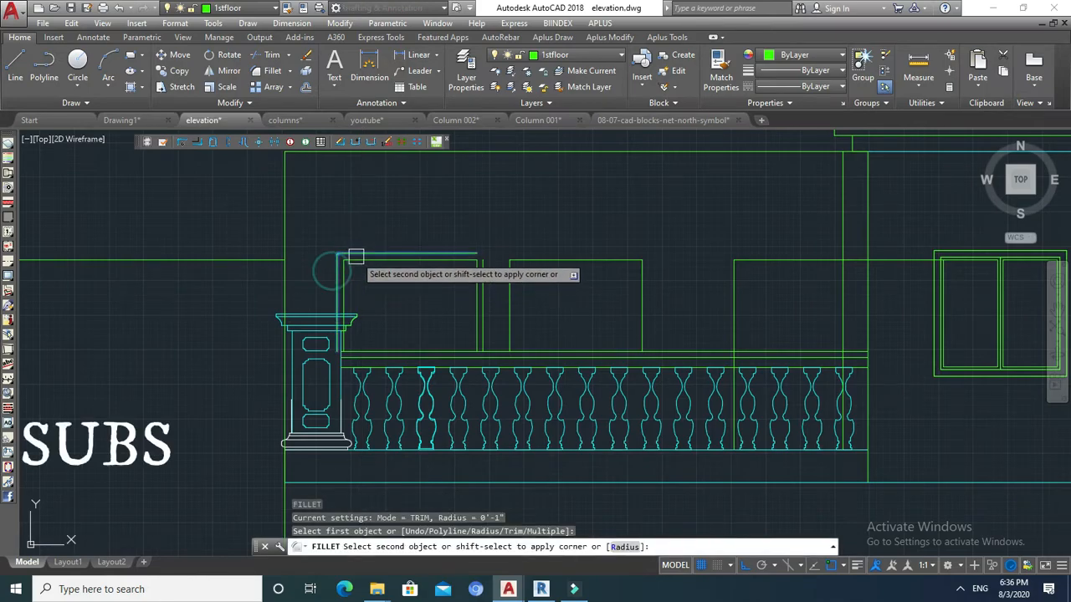
{"action": "left_click", "coordinate": [488, 273]}
{"action": "key", "text": "Escape"}
{"action": "scroll", "coordinate": [487, 273], "scroll_direction": "up", "scroll_amount": 4}
{"action": "middle_click_drag", "start_coordinate": [485, 285], "coordinate": [477, 290]}
{"action": "key", "text": "Escape"}
{"action": "key", "text": "Escape"}
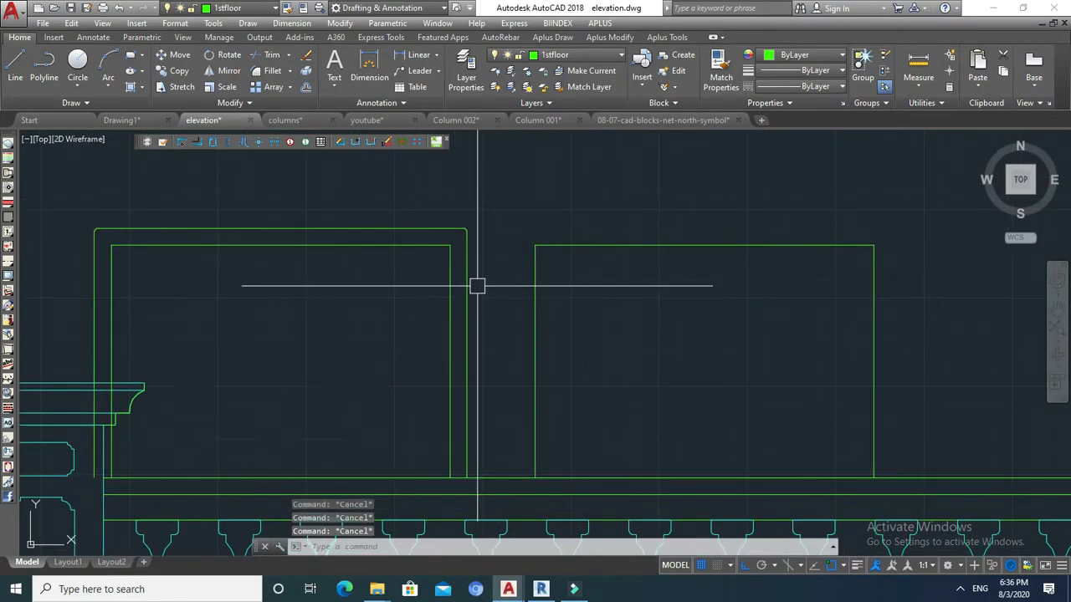
{"action": "type", "text": "pl"}
{"action": "key", "text": "Return"}
{"action": "key", "text": "Escape"}
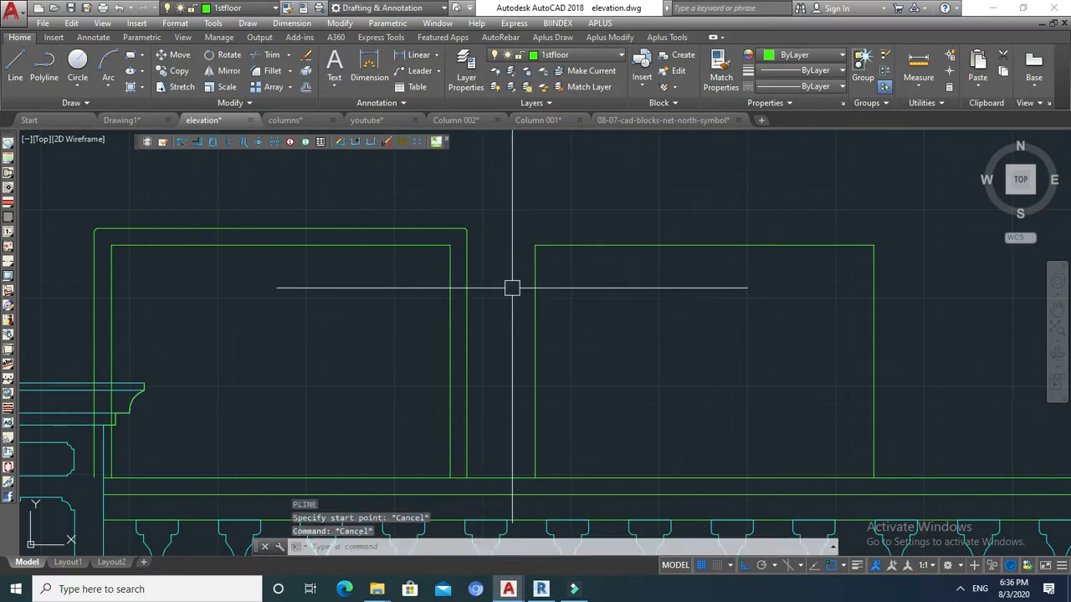
Join the top and side lines of the middle window opening into one polyline.
{"action": "type", "text": "j"}
{"action": "key", "text": "Return"}
{"action": "left_click", "coordinate": [930, 223]}
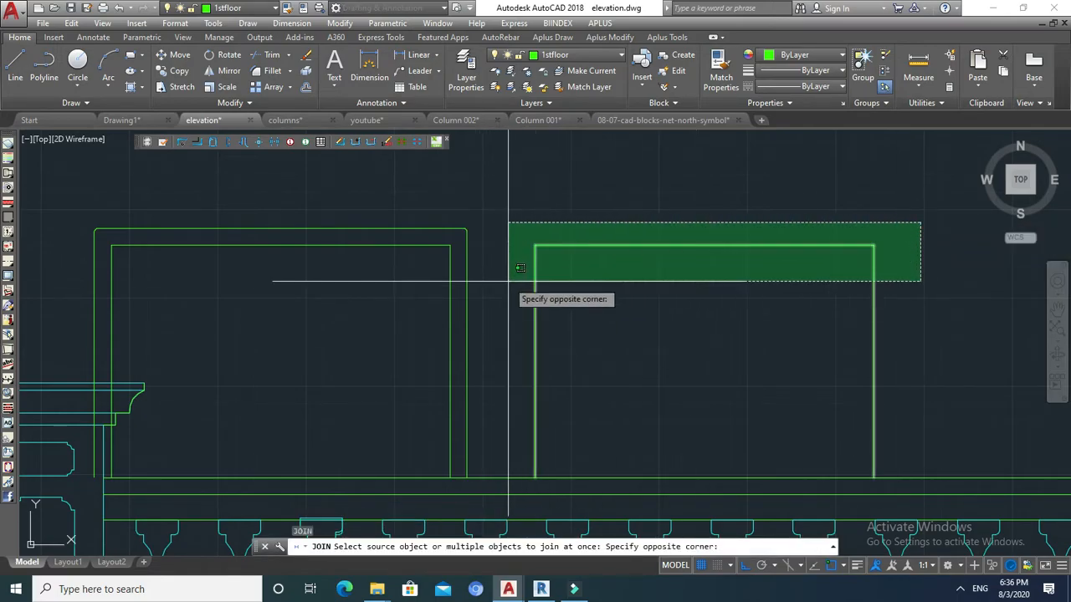
{"action": "left_click", "coordinate": [507, 282]}
{"action": "key", "text": "Return"}
{"action": "key", "text": "Escape"}
Offset the joined middle window outline outward by 2" to form its outer frame.
{"action": "key", "text": "Return"}
{"action": "key", "text": "Return"}
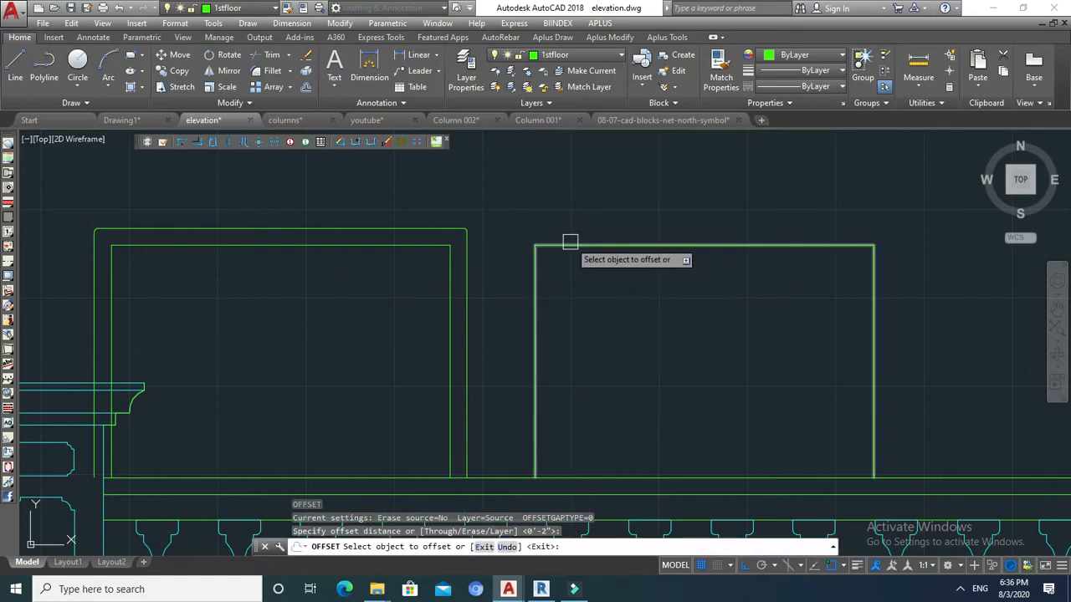
{"action": "left_click", "coordinate": [569, 245]}
{"action": "left_click", "coordinate": [526, 247]}
{"action": "key", "text": "Escape"}
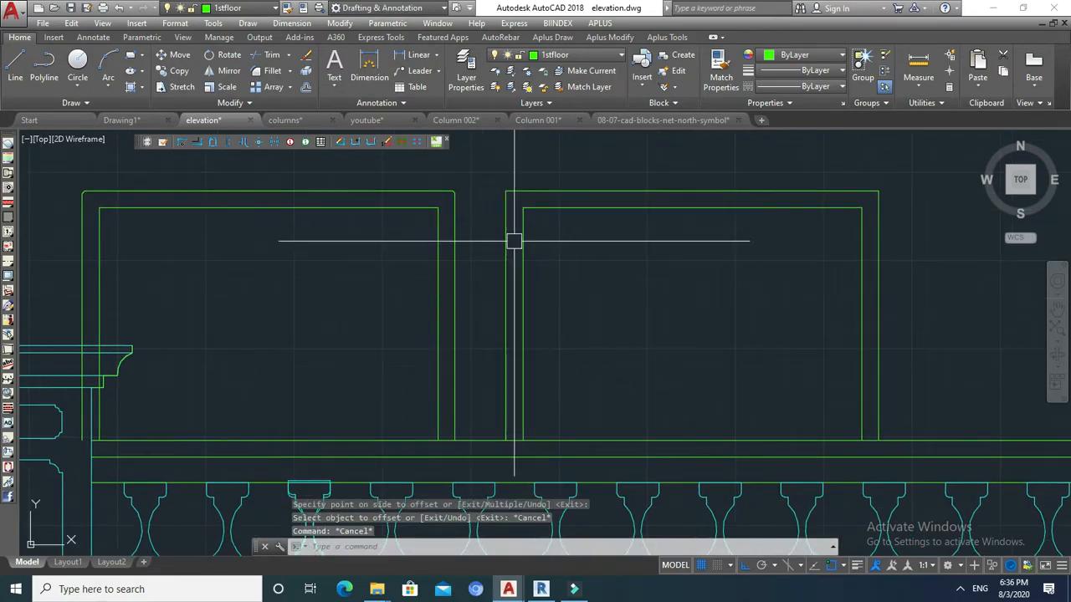
Offset the middle window outline inward by the inner frame thickness picked from an existing window.
{"action": "key", "text": "Return"}
{"action": "scroll", "coordinate": [514, 241], "scroll_direction": "down", "scroll_amount": 5}
{"action": "scroll", "coordinate": [759, 240], "scroll_direction": "up", "scroll_amount": 6}
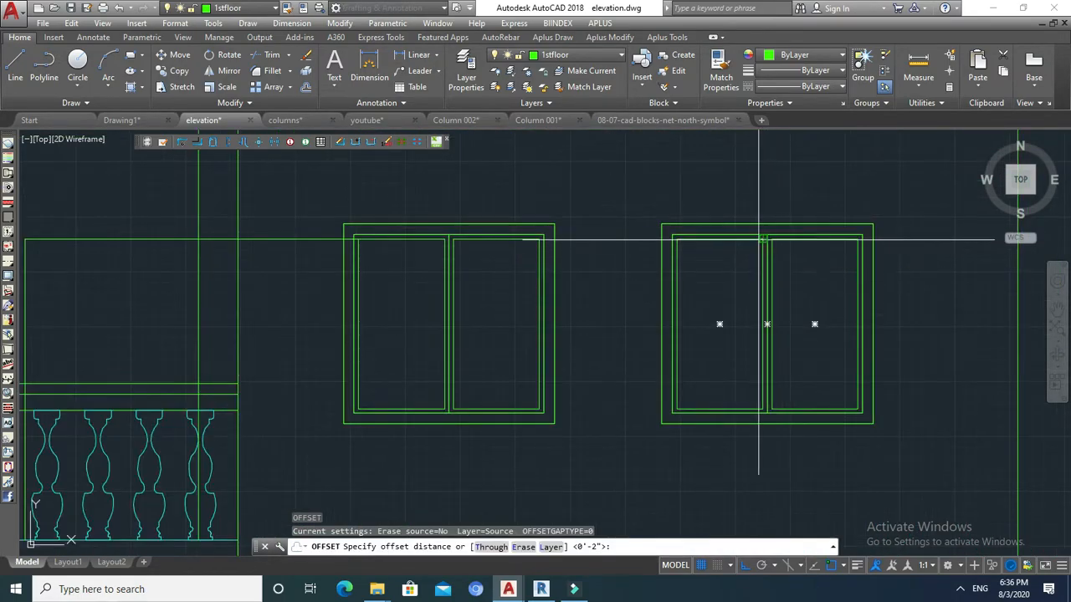
{"action": "scroll", "coordinate": [759, 241], "scroll_direction": "up", "scroll_amount": 4}
{"action": "left_click", "coordinate": [765, 236]}
{"action": "left_click", "coordinate": [769, 233]}
{"action": "scroll", "coordinate": [761, 234], "scroll_direction": "down", "scroll_amount": 1}
{"action": "scroll", "coordinate": [762, 234], "scroll_direction": "down", "scroll_amount": 5}
{"action": "middle_click_drag", "start_coordinate": [382, 246], "coordinate": [724, 304]}
{"action": "scroll", "coordinate": [433, 291], "scroll_direction": "down", "scroll_amount": 5}
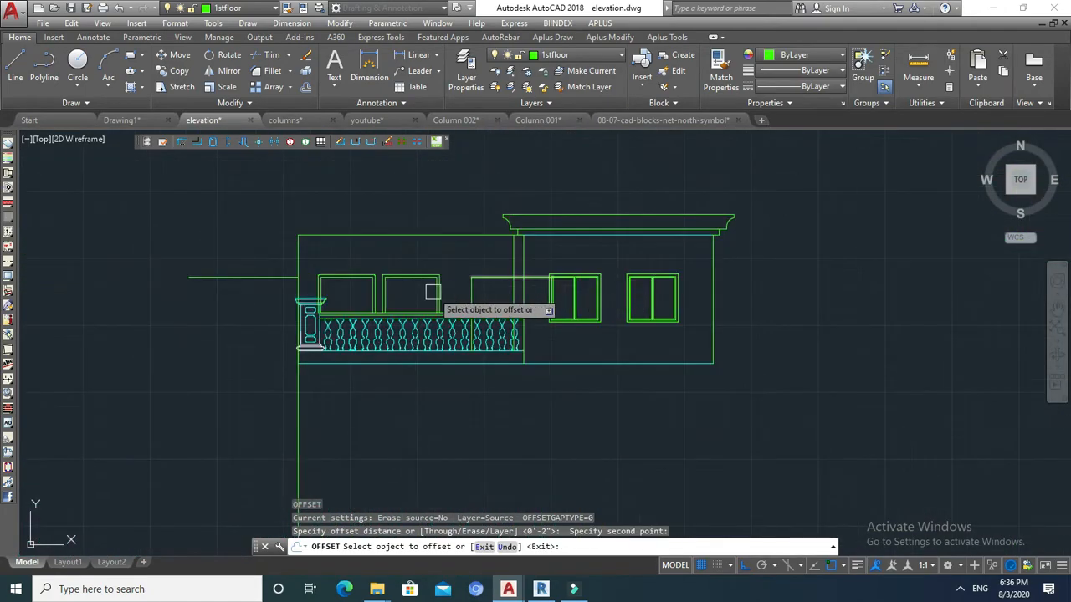
{"action": "scroll", "coordinate": [432, 291], "scroll_direction": "up", "scroll_amount": 5}
{"action": "left_click", "coordinate": [311, 254]}
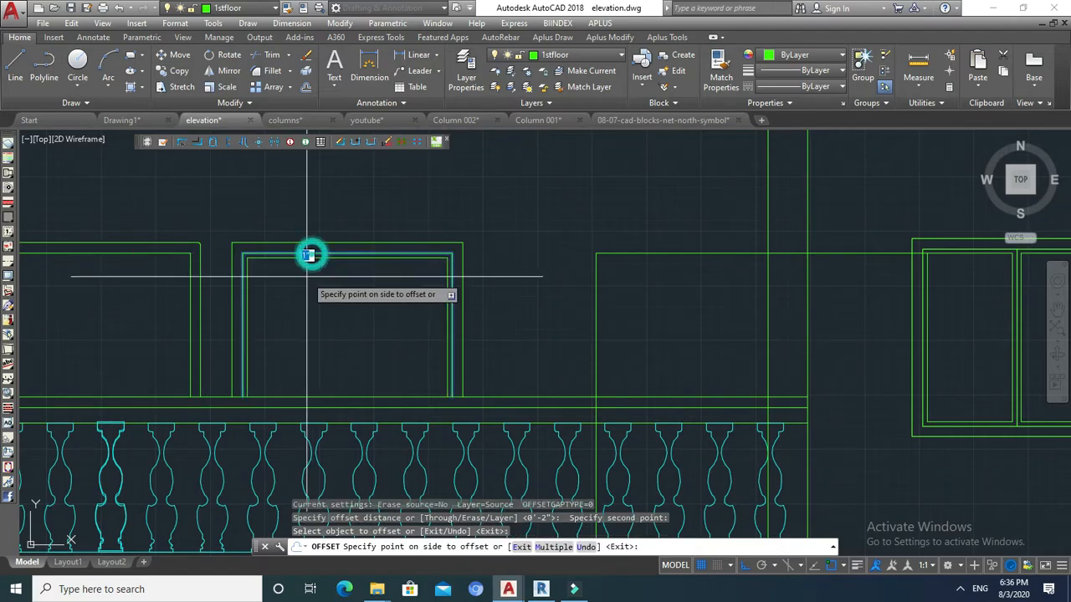
{"action": "left_click", "coordinate": [306, 277]}
{"action": "middle_click_drag", "start_coordinate": [306, 277], "coordinate": [407, 239]}
{"action": "key", "text": "Escape"}
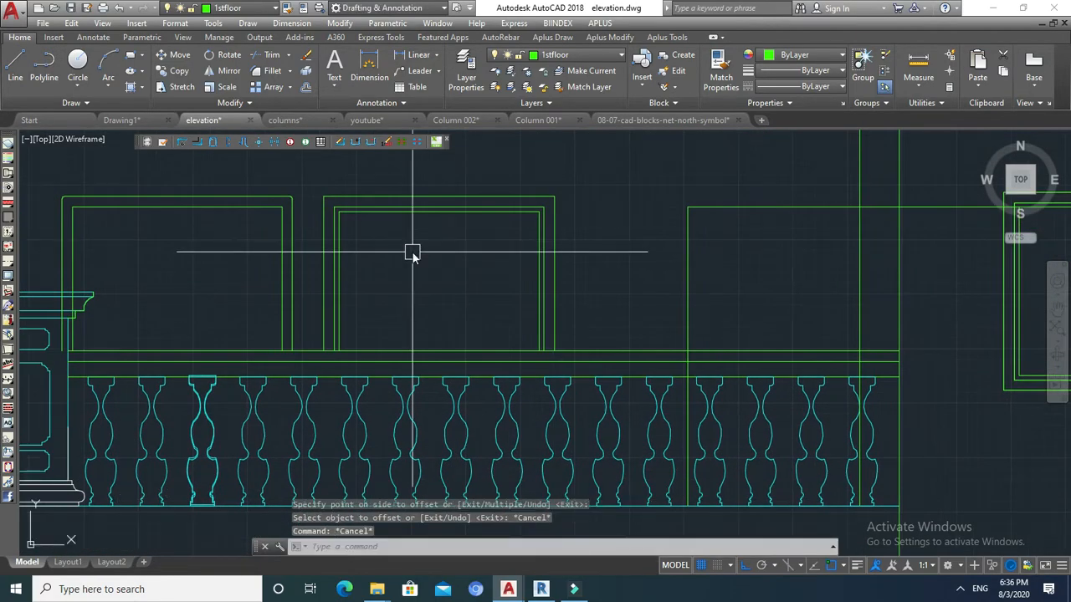
Draw two side-by-side rectangles inside the middle window opening as its left and right panes.
{"action": "type", "text": "rec"}
{"action": "key", "text": "Return"}
{"action": "left_click", "coordinate": [336, 350]}
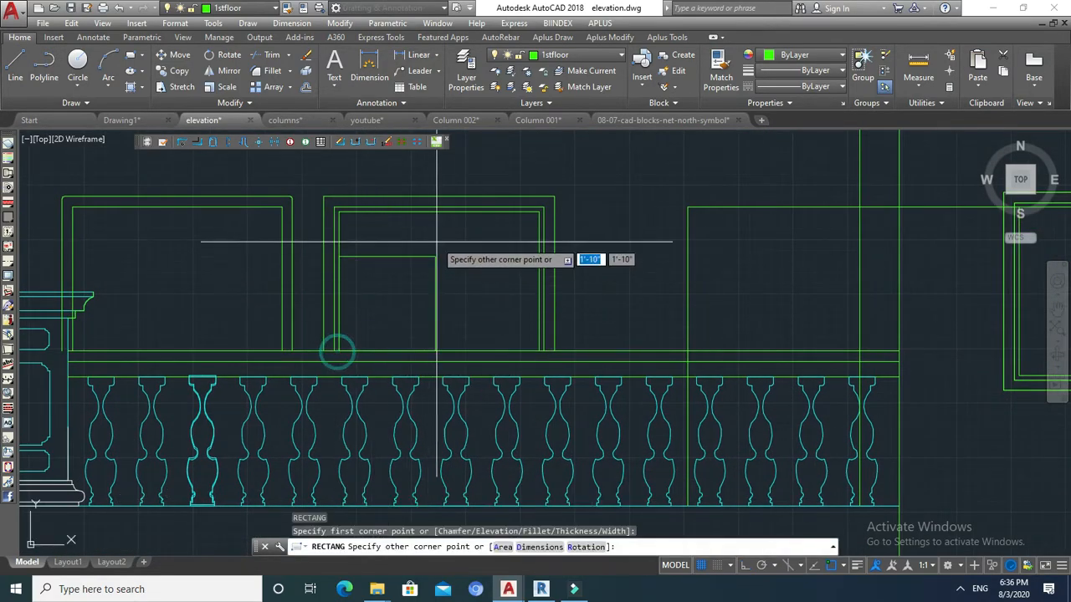
{"action": "left_click", "coordinate": [439, 211]}
{"action": "key", "text": "Return"}
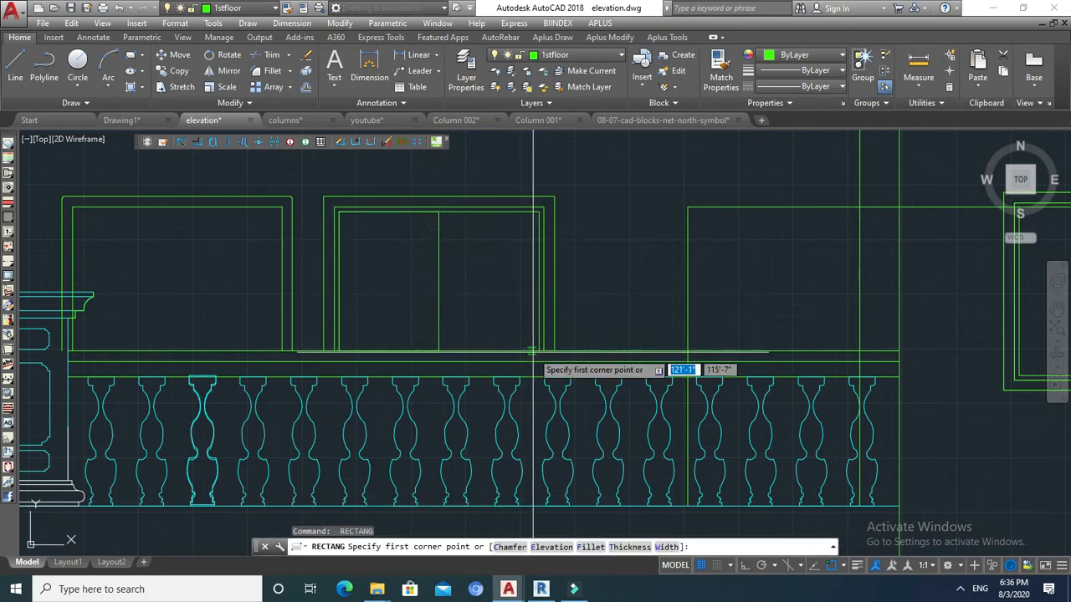
{"action": "left_click", "coordinate": [539, 350]}
{"action": "key", "text": "Escape"}
{"action": "key", "text": "Escape"}
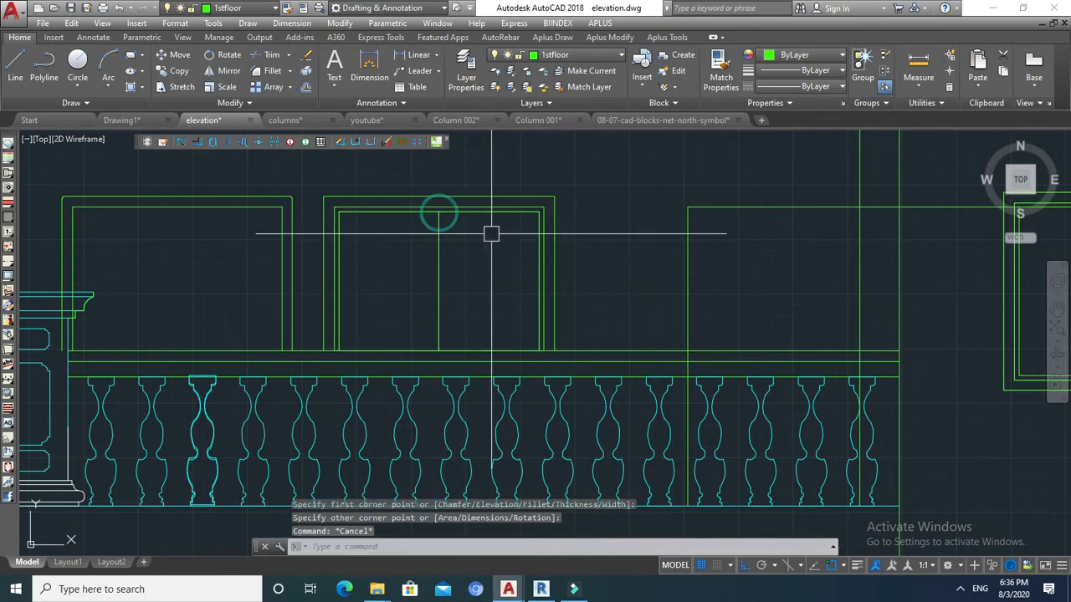
Stretch the middle window's left pane upward so its top edge aligns with the right pane's top edge.
{"action": "scroll", "coordinate": [483, 225], "scroll_direction": "up", "scroll_amount": 2}
{"action": "middle_click_drag", "start_coordinate": [483, 225], "coordinate": [500, 221]}
{"action": "scroll", "coordinate": [491, 209], "scroll_direction": "up", "scroll_amount": 1}
{"action": "left_click", "coordinate": [464, 193]}
{"action": "middle_click_drag", "start_coordinate": [583, 186], "coordinate": [580, 262]}
{"action": "left_click", "coordinate": [580, 244]}
{"action": "scroll", "coordinate": [365, 265], "scroll_direction": "down", "scroll_amount": 2}
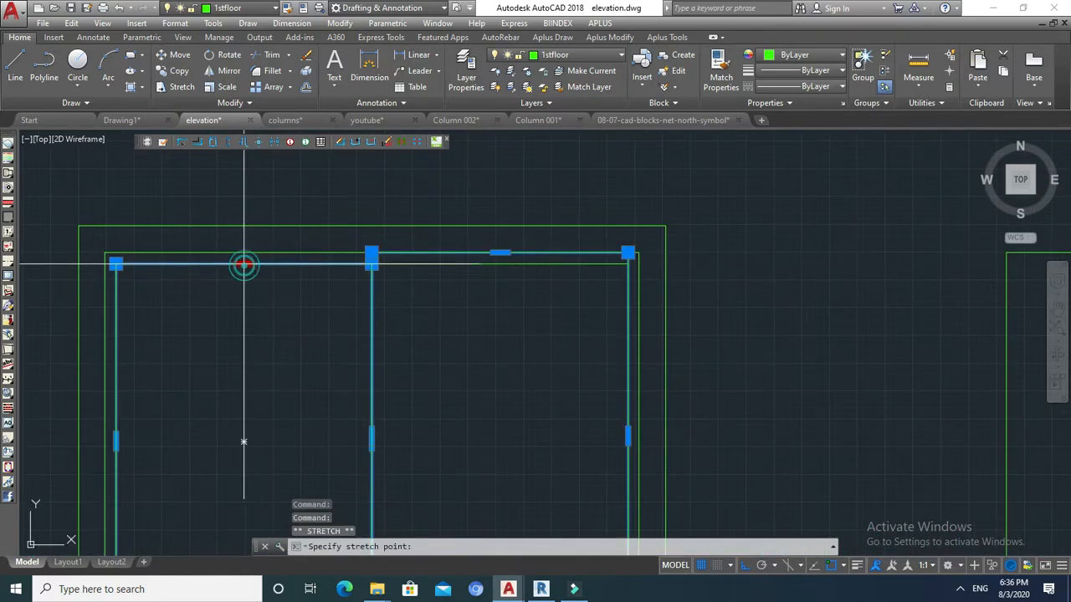
{"action": "key", "text": "Escape"}
{"action": "middle_click_drag", "start_coordinate": [425, 338], "coordinate": [437, 329]}
Offset both panes of the middle window inward by 1" to form the sash frames.
{"action": "type", "text": "o"}
{"action": "key", "text": "Return"}
{"action": "key", "text": "Return"}
{"action": "left_click", "coordinate": [498, 255]}
{"action": "key", "text": "Escape"}
{"action": "type", "text": "o"}
{"action": "key", "text": "Return"}
{"action": "key", "text": "Return"}
{"action": "left_click", "coordinate": [383, 289]}
{"action": "left_click", "coordinate": [390, 291]}
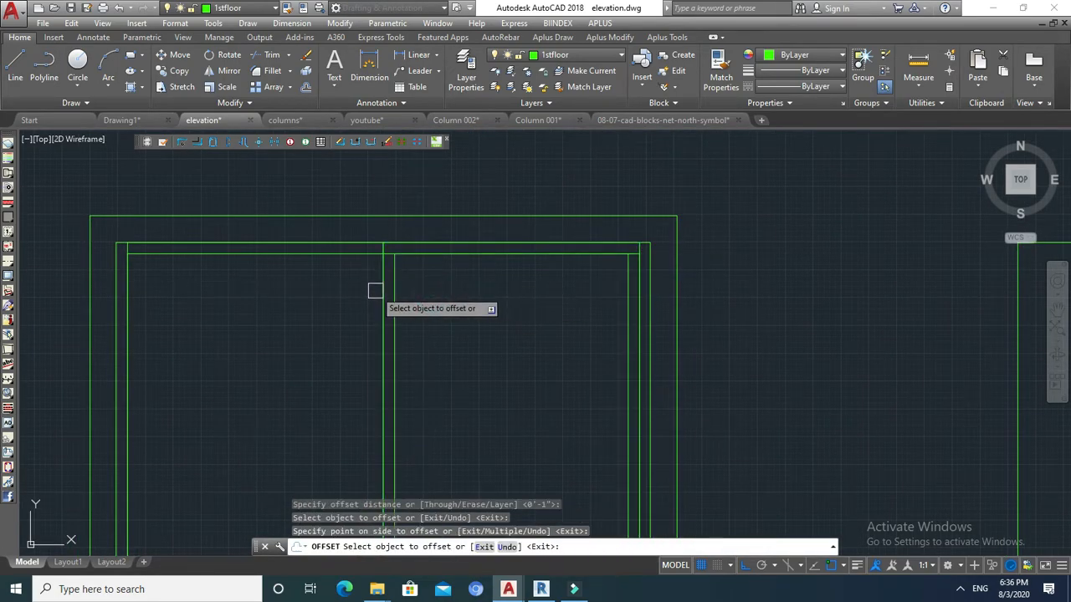
{"action": "left_click", "coordinate": [359, 243]}
{"action": "left_click", "coordinate": [351, 272]}
{"action": "key", "text": "Escape"}
Erase the leftover inner frame outline crossing the two panes of the middle window.
{"action": "scroll", "coordinate": [390, 246], "scroll_direction": "up", "scroll_amount": 3}
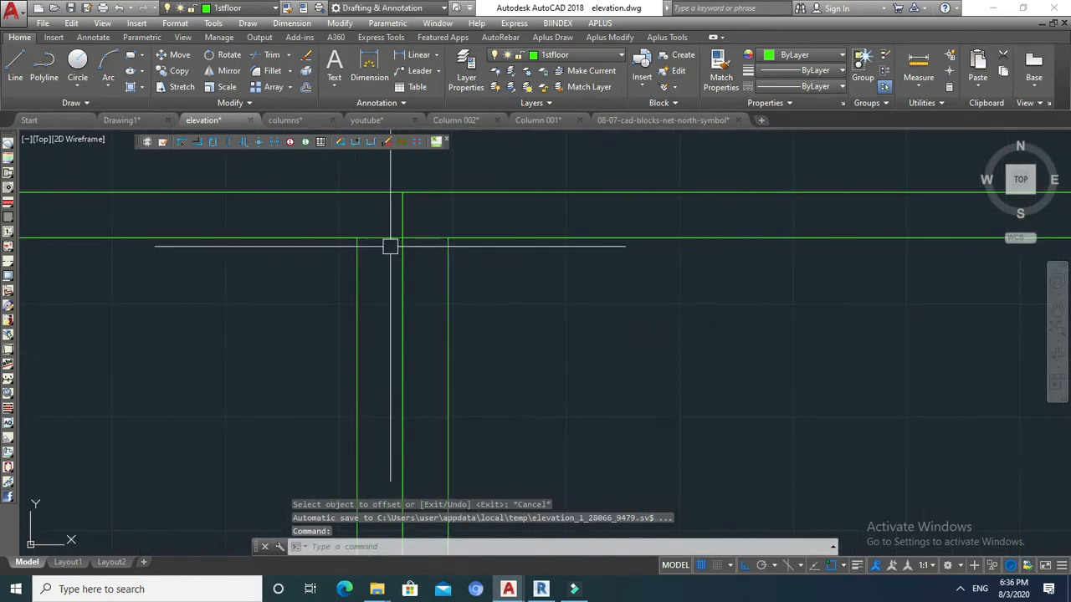
{"action": "scroll", "coordinate": [390, 246], "scroll_direction": "down", "scroll_amount": 3}
{"action": "left_click", "coordinate": [407, 264]}
{"action": "type", "text": "e"}
{"action": "key", "text": "Return"}
{"action": "scroll", "coordinate": [407, 256], "scroll_direction": "up", "scroll_amount": 2}
{"action": "scroll", "coordinate": [461, 254], "scroll_direction": "down", "scroll_amount": 5}
{"action": "middle_click_drag", "start_coordinate": [495, 309], "coordinate": [688, 300]}
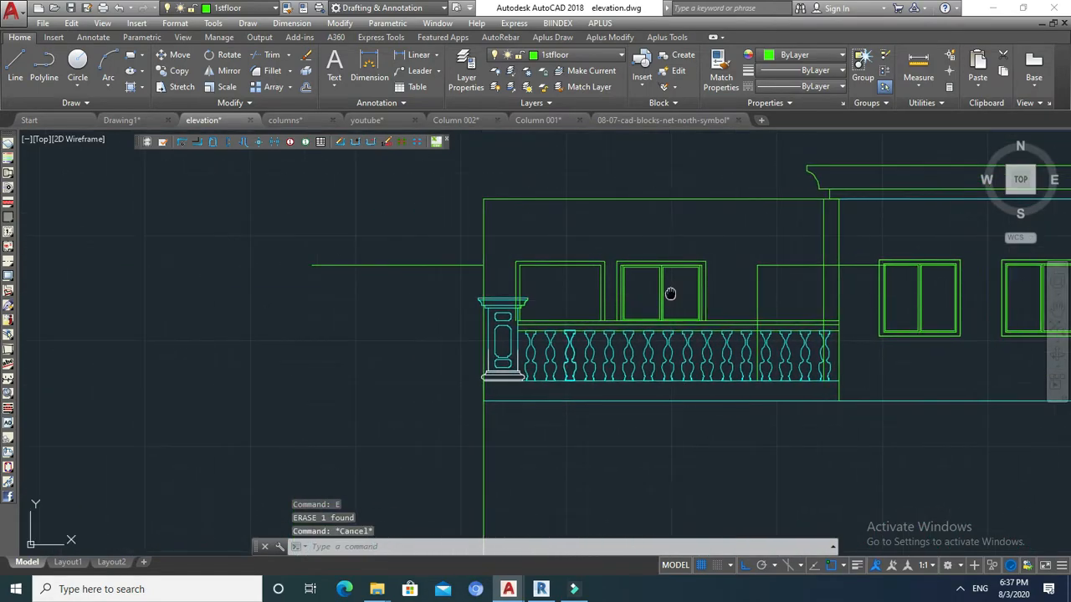
{"action": "key", "text": "Escape"}
Draw two side-by-side rectangles as the left and right panes of the left window, meeting at its centre.
{"action": "scroll", "coordinate": [641, 280], "scroll_direction": "up", "scroll_amount": 2}
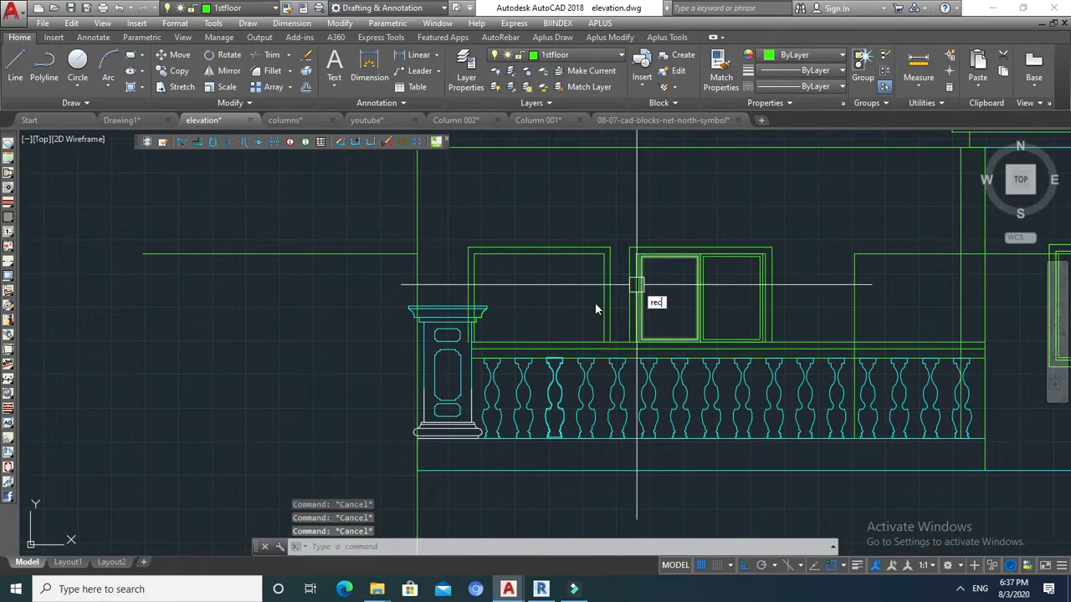
{"action": "key", "text": "Return"}
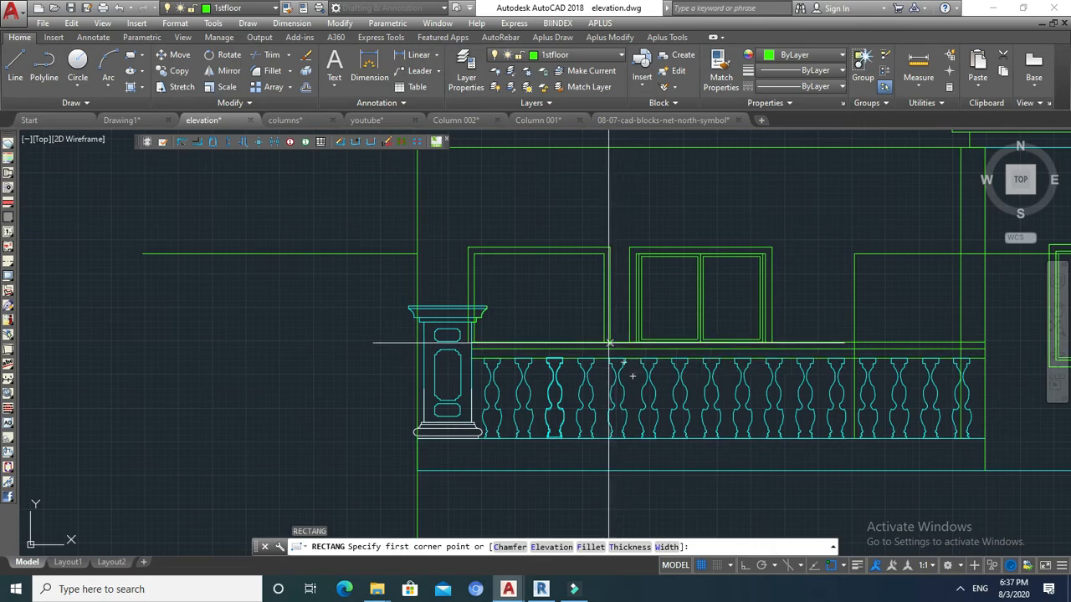
{"action": "left_click", "coordinate": [605, 342]}
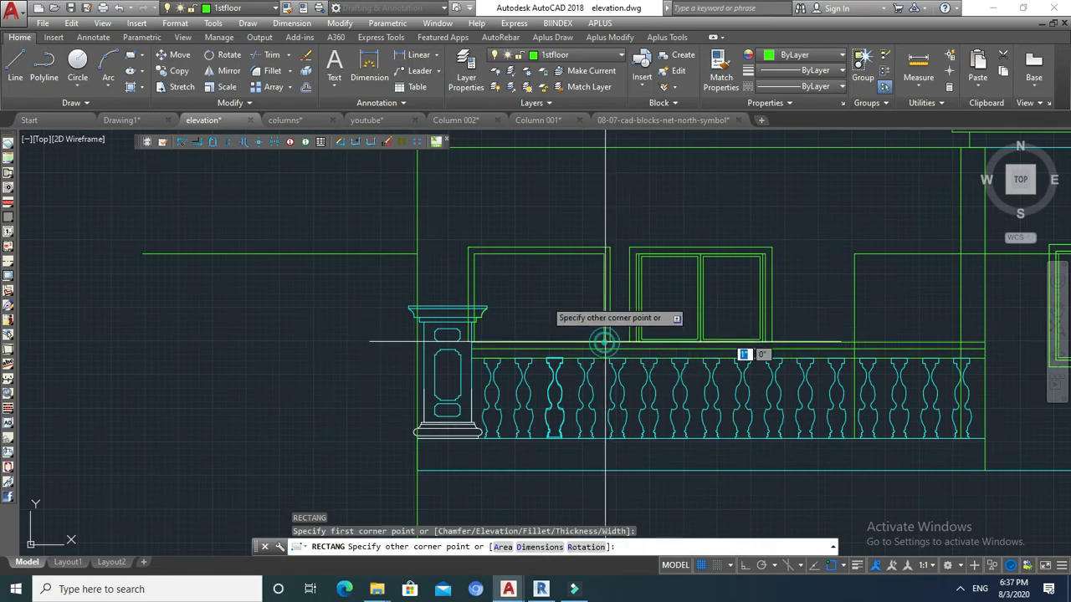
{"action": "left_click", "coordinate": [540, 255]}
{"action": "key", "text": "Return"}
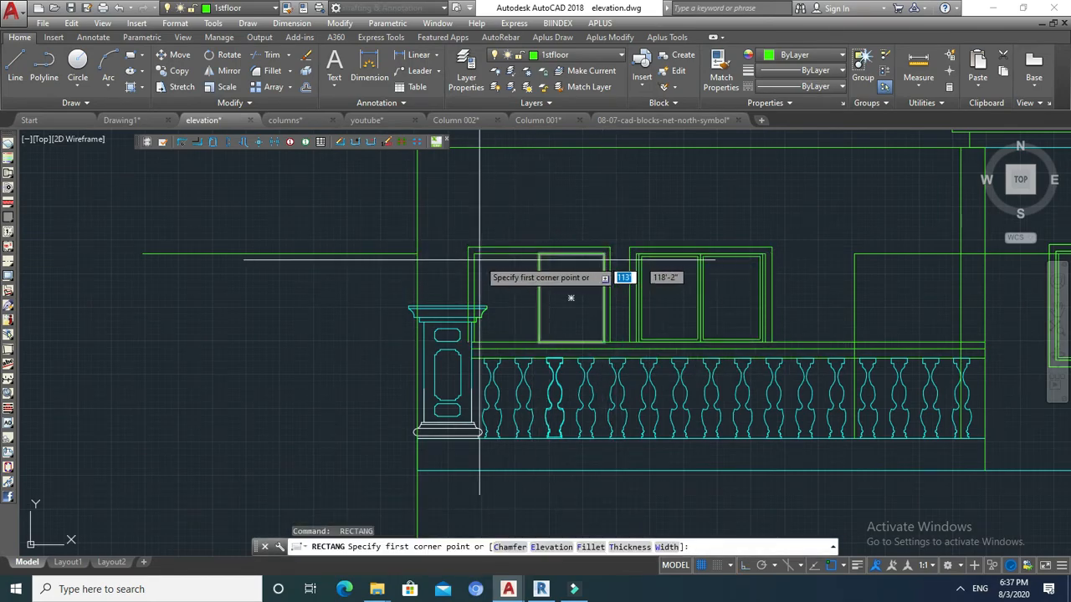
{"action": "left_click", "coordinate": [468, 341]}
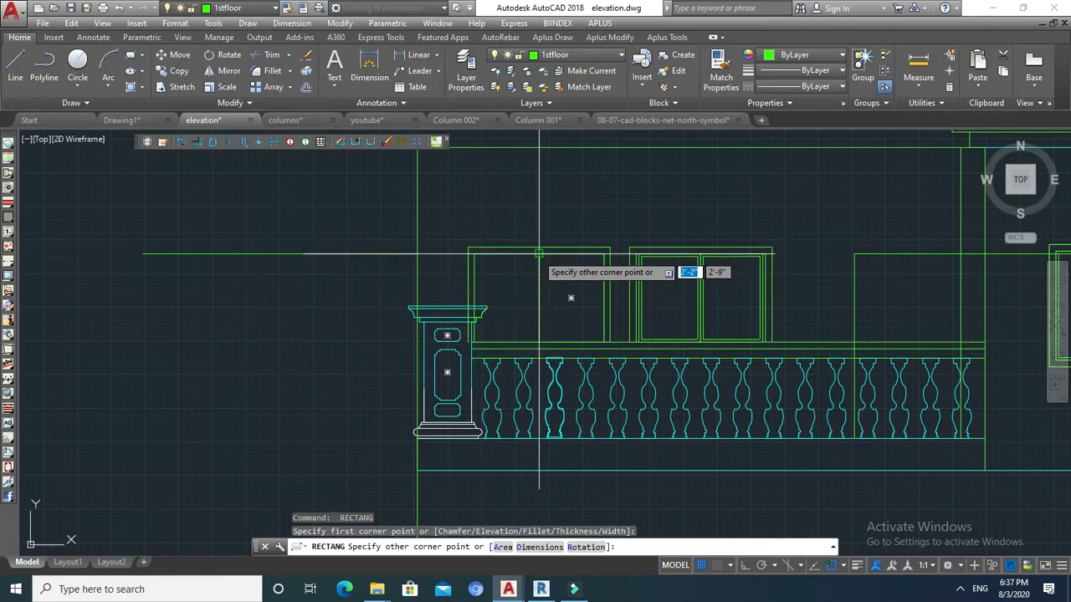
{"action": "key", "text": "Escape"}
Offset both panes of the left window inward by 1" to form the sash frames.
{"action": "middle_click_drag", "start_coordinate": [574, 292], "coordinate": [559, 309]}
{"action": "scroll", "coordinate": [536, 294], "scroll_direction": "up", "scroll_amount": 4}
{"action": "type", "text": "o"}
{"action": "key", "text": "Return"}
{"action": "key", "text": "Return"}
{"action": "left_click", "coordinate": [529, 290]}
{"action": "left_click", "coordinate": [505, 295]}
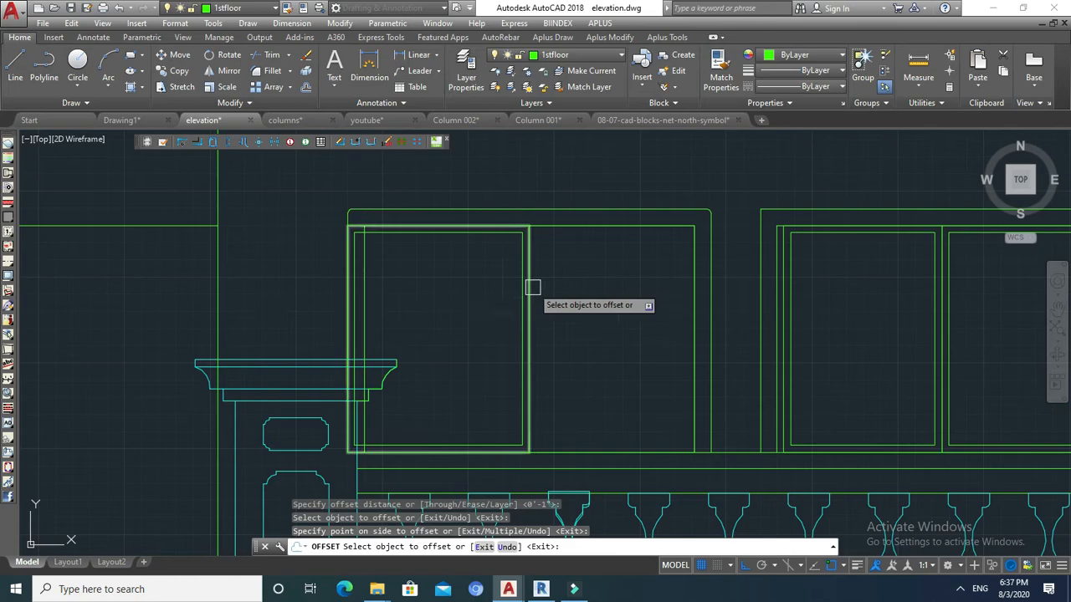
{"action": "key", "text": "Return"}
{"action": "key", "text": "Return"}
{"action": "key", "text": "Return"}
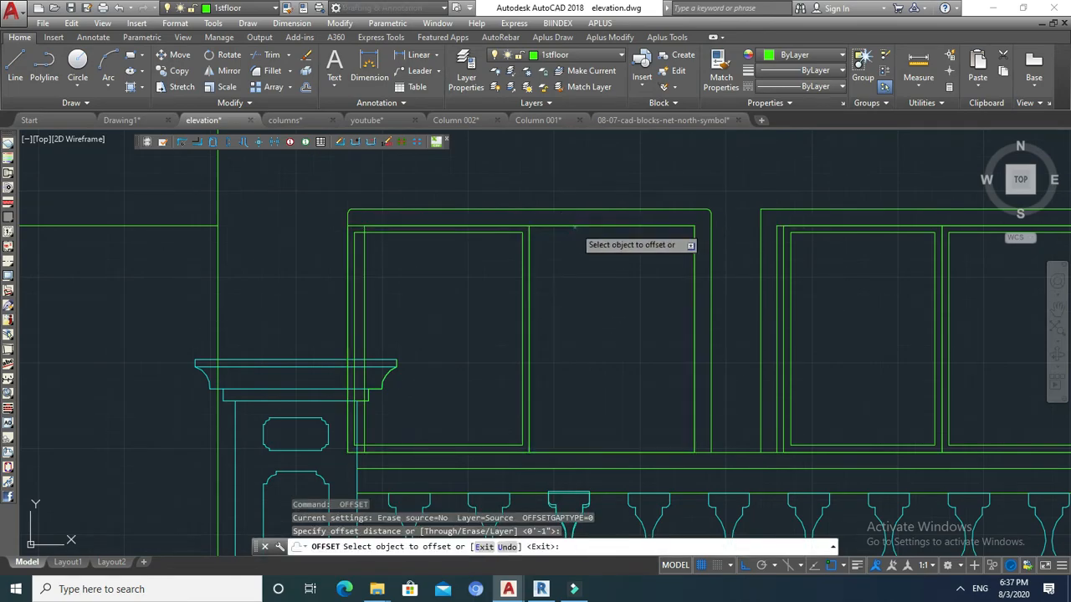
{"action": "left_click", "coordinate": [574, 226]}
{"action": "left_click", "coordinate": [569, 249]}
{"action": "key", "text": "Escape"}
{"action": "scroll", "coordinate": [533, 238], "scroll_direction": "up", "scroll_amount": 2}
{"action": "scroll", "coordinate": [533, 237], "scroll_direction": "up", "scroll_amount": 2}
{"action": "key", "text": "Escape"}
{"action": "left_click", "coordinate": [510, 215]}
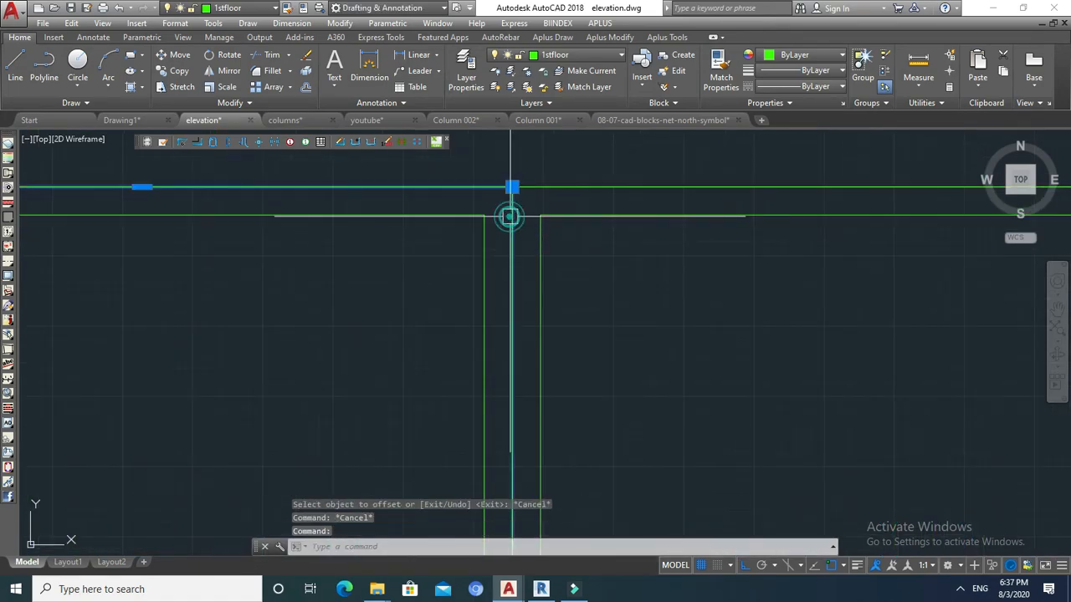
{"action": "key", "text": "Escape"}
Fillet the door opening's top line with its right vertical line to close the upper right corner.
{"action": "scroll", "coordinate": [535, 239], "scroll_direction": "down", "scroll_amount": 3}
{"action": "middle_click_drag", "start_coordinate": [550, 251], "coordinate": [547, 246]}
{"action": "scroll", "coordinate": [548, 246], "scroll_direction": "down", "scroll_amount": 6}
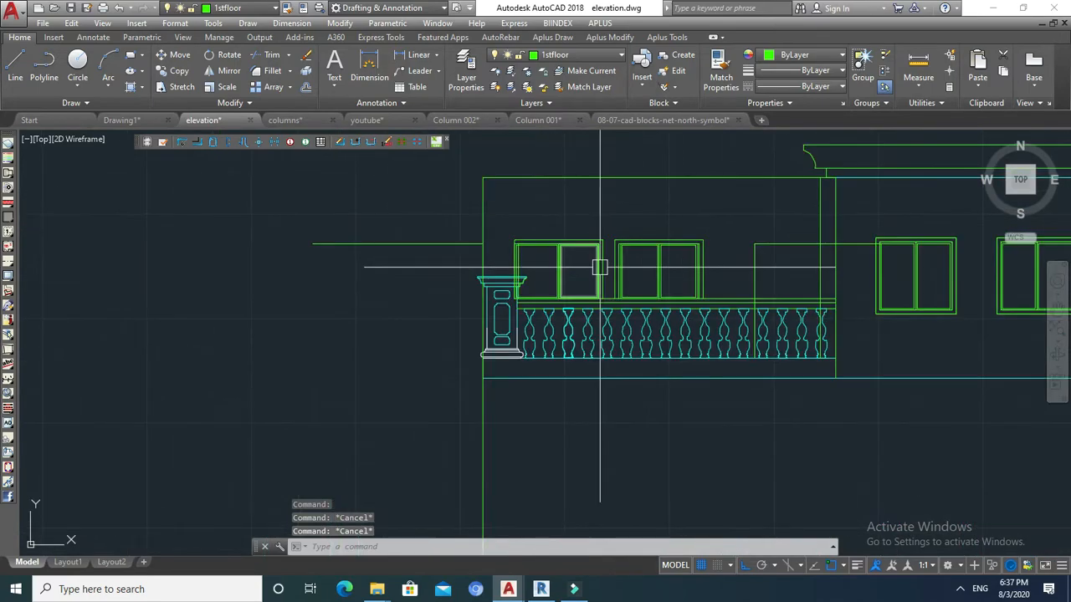
{"action": "middle_click_drag", "start_coordinate": [669, 294], "coordinate": [586, 287]}
{"action": "scroll", "coordinate": [626, 246], "scroll_direction": "up", "scroll_amount": 2}
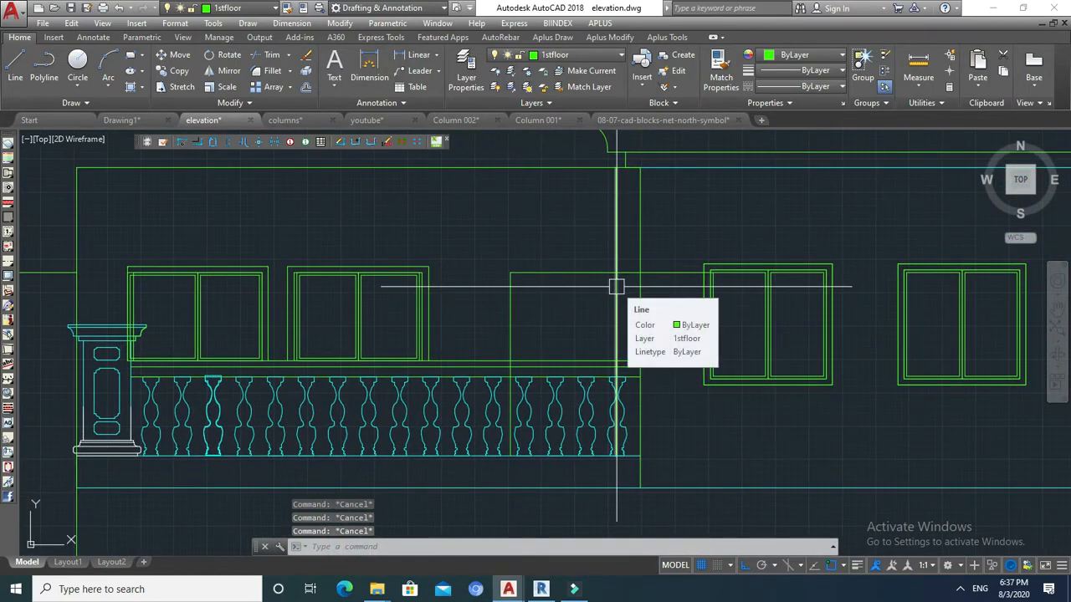
{"action": "type", "text": "f"}
{"action": "key", "text": "space"}
{"action": "left_click", "coordinate": [598, 270]}
{"action": "left_click", "coordinate": [612, 291]}
{"action": "key", "text": "Escape"}
{"action": "middle_click_drag", "start_coordinate": [582, 310], "coordinate": [595, 322]}
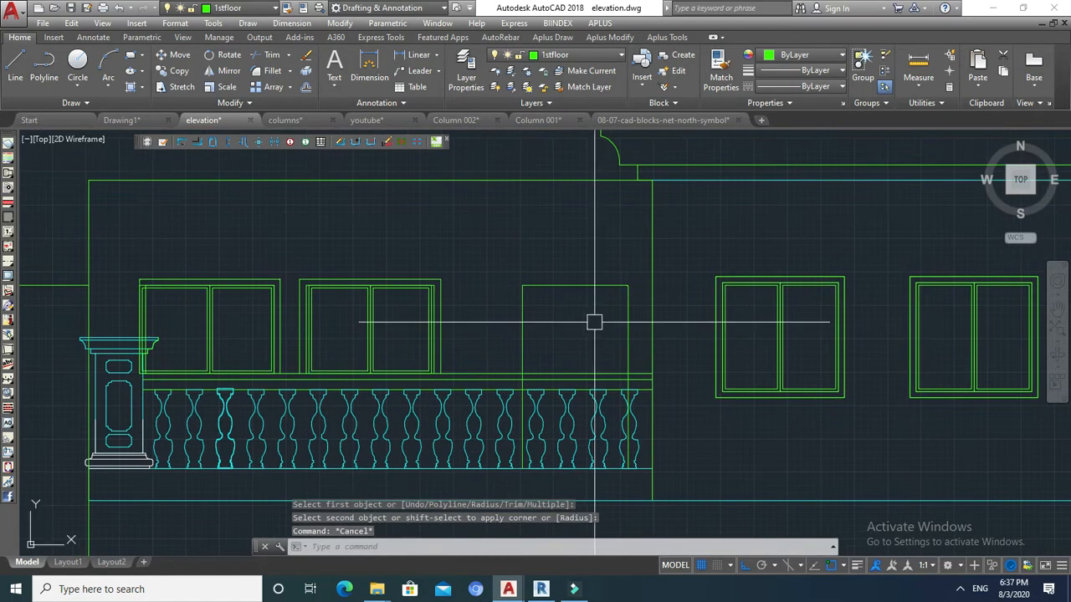
{"action": "key", "text": "Escape"}
{"action": "key", "text": "Escape"}
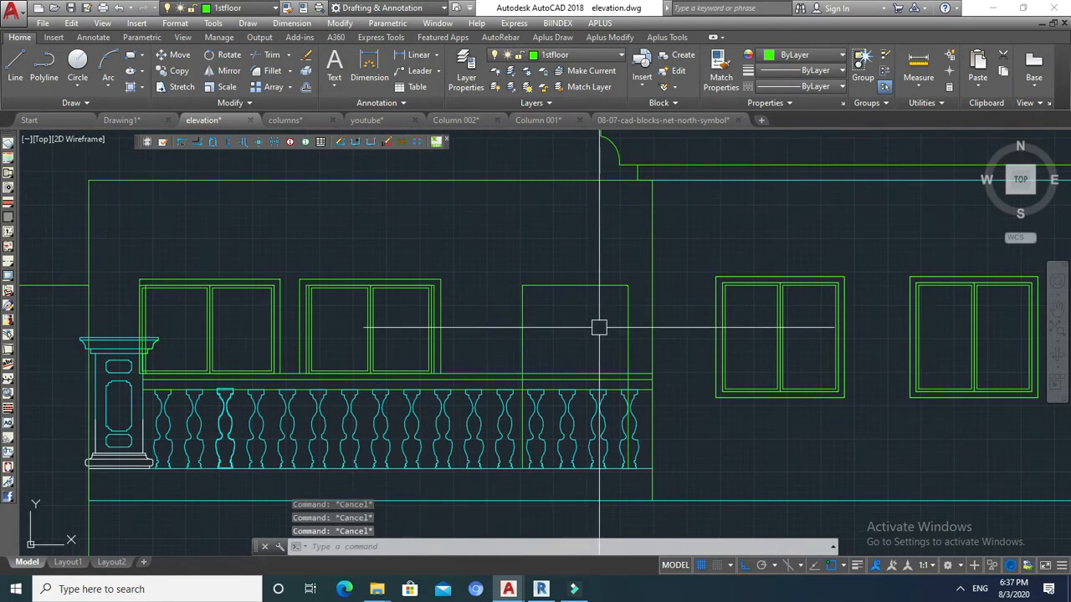
Join the top and side lines of the door opening into one polyline.
{"action": "type", "text": "j"}
{"action": "key", "text": "space"}
{"action": "left_click", "coordinate": [640, 277]}
{"action": "left_click", "coordinate": [490, 307]}
{"action": "key", "text": "space"}
{"action": "middle_click_drag", "start_coordinate": [555, 328], "coordinate": [562, 330]}
{"action": "key", "text": "Escape"}
Offset the joined door outline outward by a distance picked from the frame of the neighbouring window on the right.
{"action": "type", "text": "o"}
{"action": "key", "text": "space"}
{"action": "scroll", "coordinate": [566, 330], "scroll_direction": "down", "scroll_amount": 3}
{"action": "scroll", "coordinate": [554, 332], "scroll_direction": "up", "scroll_amount": 5}
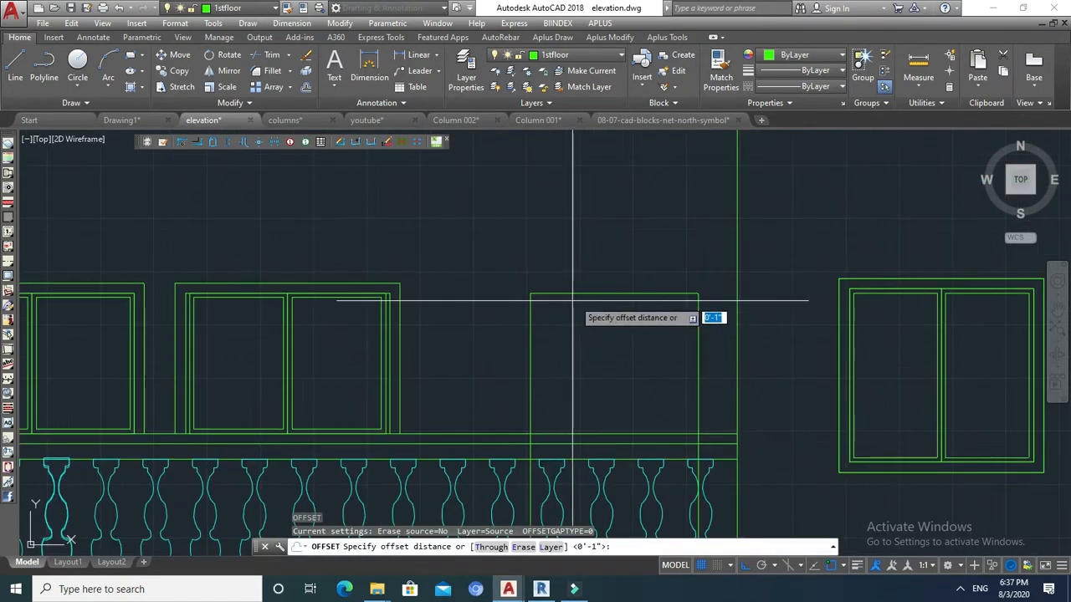
{"action": "left_click", "coordinate": [946, 281]}
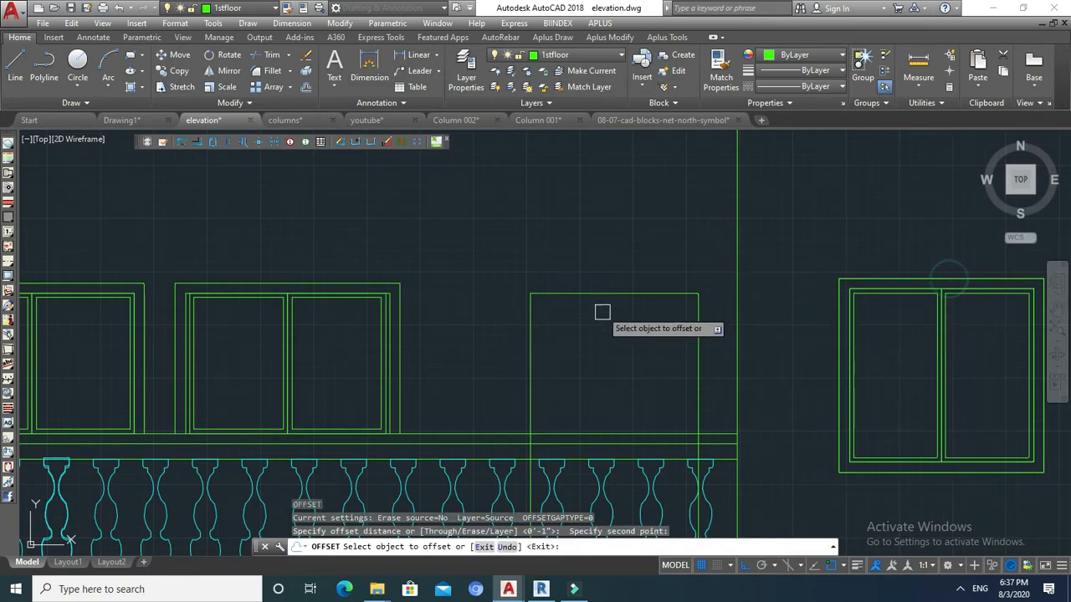
{"action": "left_click", "coordinate": [605, 292]}
{"action": "left_click", "coordinate": [610, 256]}
{"action": "key", "text": "Escape"}
{"action": "key", "text": "Escape"}
{"action": "middle_click_drag", "start_coordinate": [593, 323], "coordinate": [622, 288]}
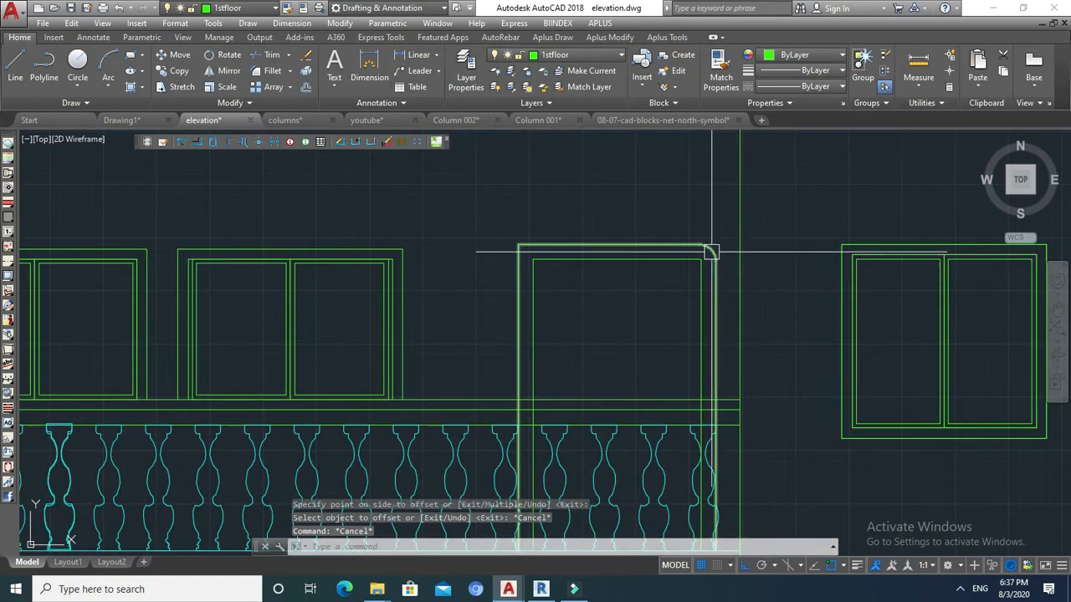
Square off the upper right corner of the door's outer frame using Fillet with radius 0.
{"action": "left_click", "coordinate": [711, 248]}
{"action": "mouse_move", "coordinate": [715, 262]}
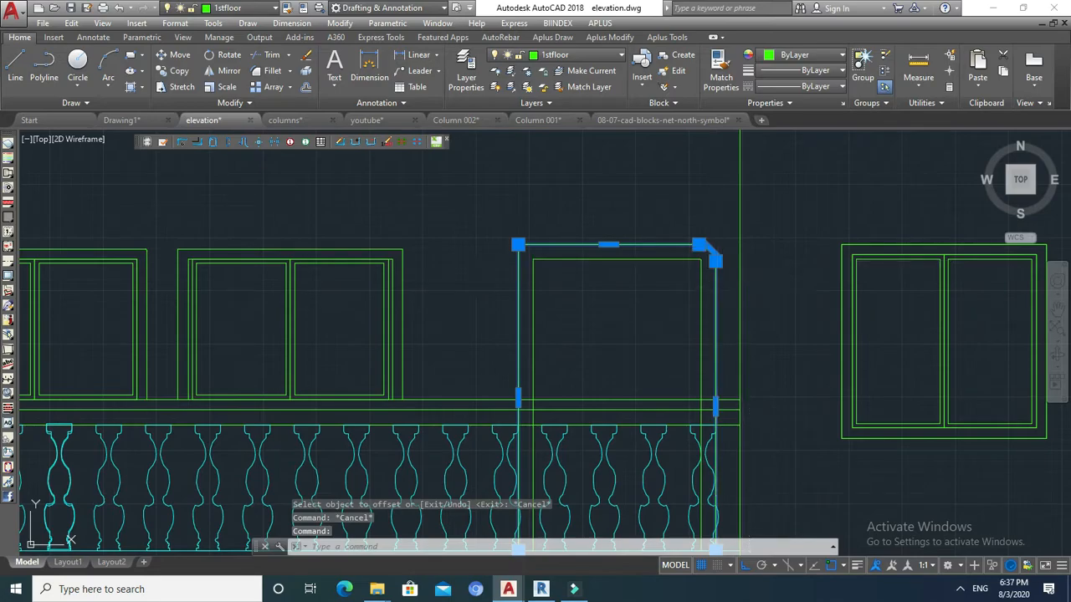
{"action": "type", "text": "f"}
{"action": "key", "text": "Return"}
{"action": "type", "text": "r"}
{"action": "key", "text": "Return"}
{"action": "type", "text": "0"}
{"action": "key", "text": "Return"}
{"action": "scroll", "coordinate": [797, 272], "scroll_direction": "up", "scroll_amount": 2}
{"action": "left_click", "coordinate": [617, 228]}
{"action": "left_click", "coordinate": [668, 272]}
{"action": "key", "text": "Return"}
{"action": "key", "text": "Escape"}
{"action": "key", "text": "Escape"}
Square off the upper right corner of the inner door outline with the same zero-radius fillet.
{"action": "scroll", "coordinate": [645, 243], "scroll_direction": "up", "scroll_amount": 4}
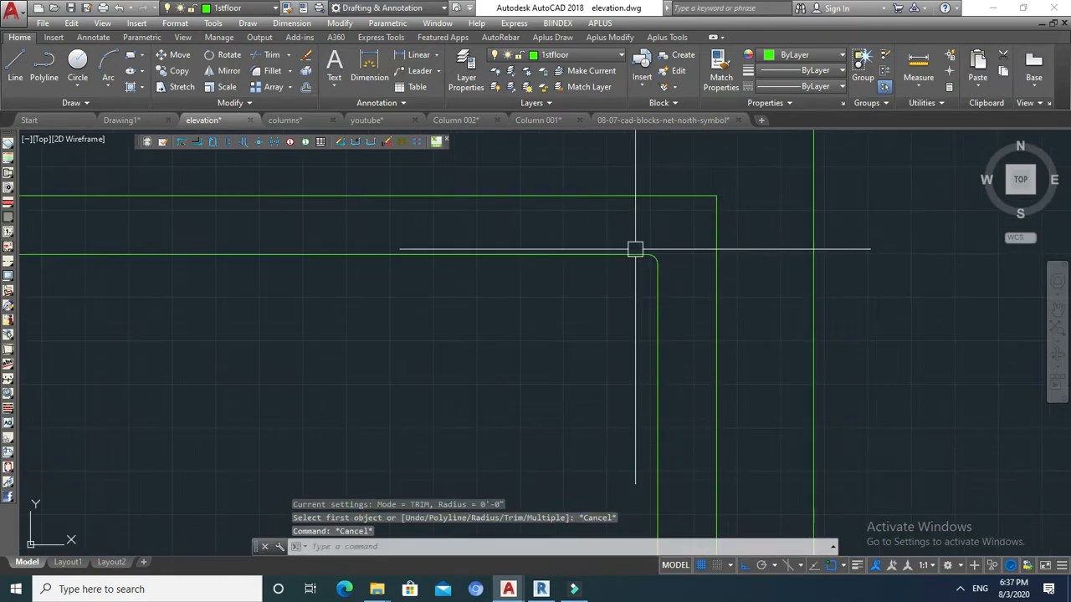
{"action": "key", "text": "Return"}
{"action": "left_click", "coordinate": [622, 253]}
{"action": "left_click", "coordinate": [657, 290]}
{"action": "key", "text": "Escape"}
{"action": "scroll", "coordinate": [499, 279], "scroll_direction": "down", "scroll_amount": 5}
{"action": "key", "text": "Escape"}
{"action": "scroll", "coordinate": [425, 287], "scroll_direction": "up", "scroll_amount": 2}
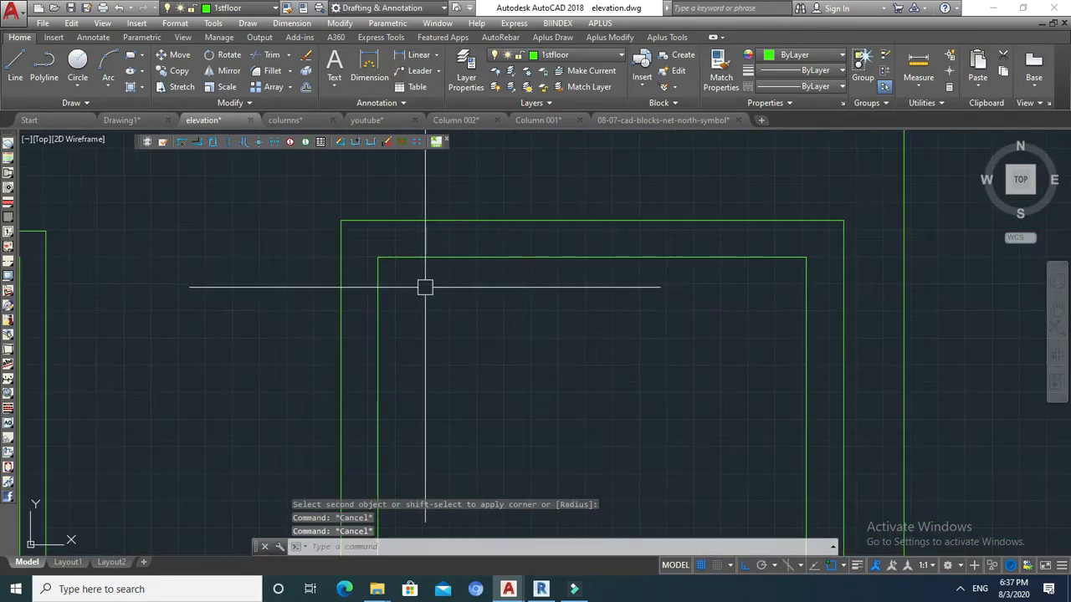
{"action": "key", "text": "Return"}
{"action": "scroll", "coordinate": [487, 266], "scroll_direction": "down", "scroll_amount": 4}
{"action": "key", "text": "Escape"}
{"action": "middle_click_drag", "start_coordinate": [523, 298], "coordinate": [569, 289]}
{"action": "key", "text": "Escape"}
{"action": "key", "text": "Escape"}
{"action": "key", "text": "Escape"}
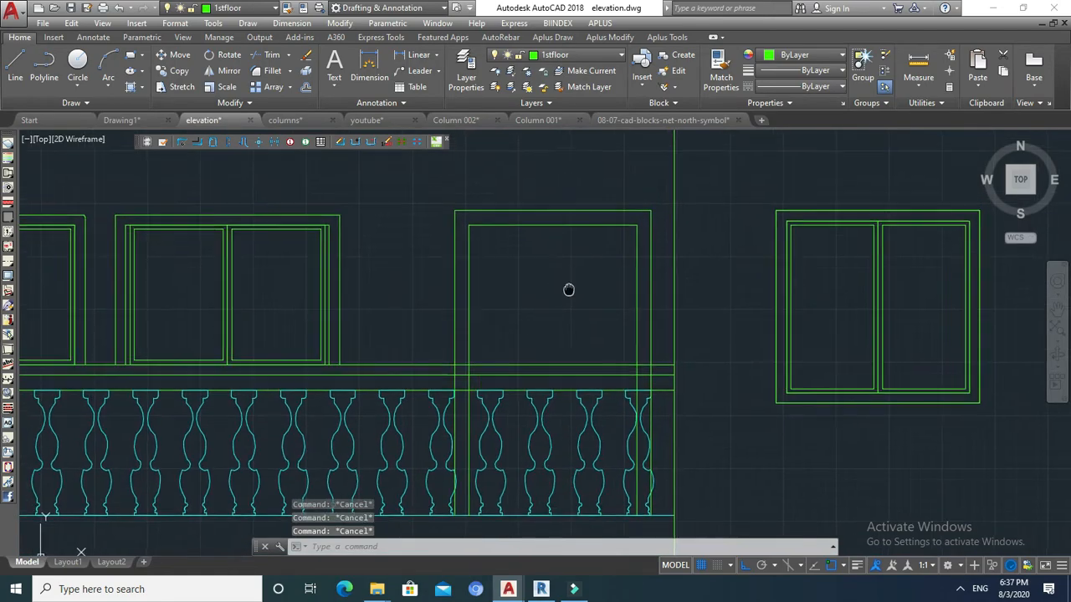
Draw a vertical line from the midpoint of the door opening's top edge down to the balustrade's base line.
{"action": "type", "text": "l"}
{"action": "key", "text": "Return"}
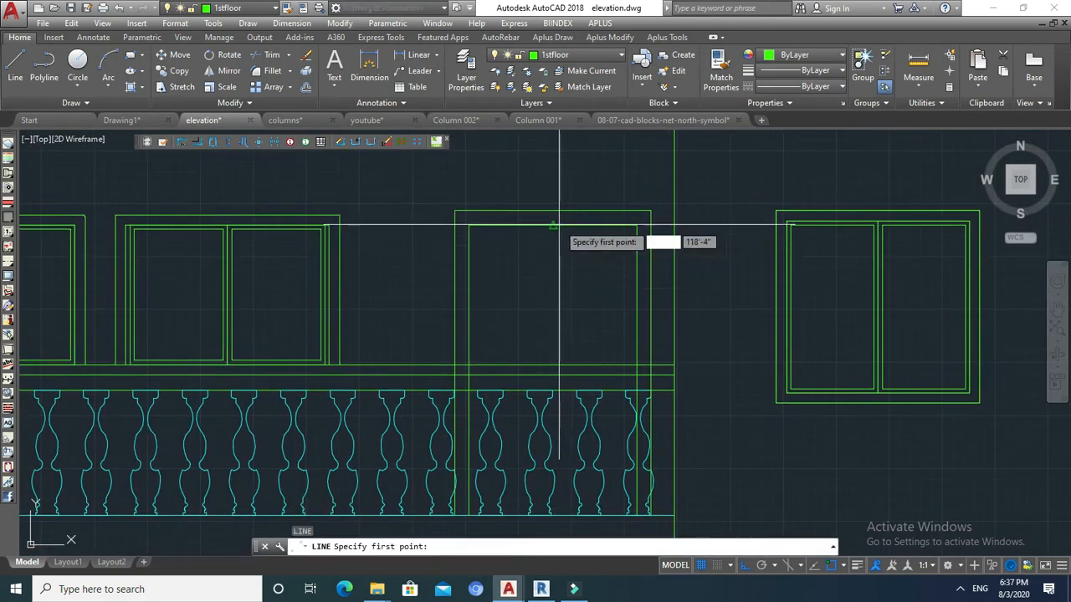
{"action": "left_click", "coordinate": [552, 226]}
{"action": "scroll", "coordinate": [552, 226], "scroll_direction": "down", "scroll_amount": 2}
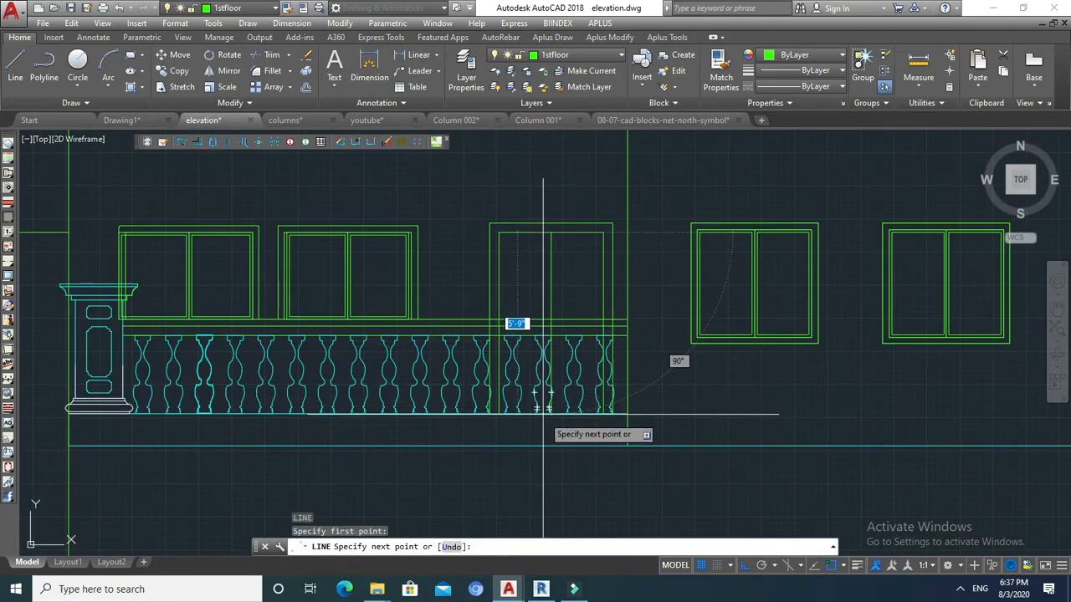
{"action": "key", "text": "Escape"}
Send the door's frame outlines and centre line to the back of the draw order, behind the balustrade.
{"action": "scroll", "coordinate": [550, 410], "scroll_direction": "up", "scroll_amount": 6}
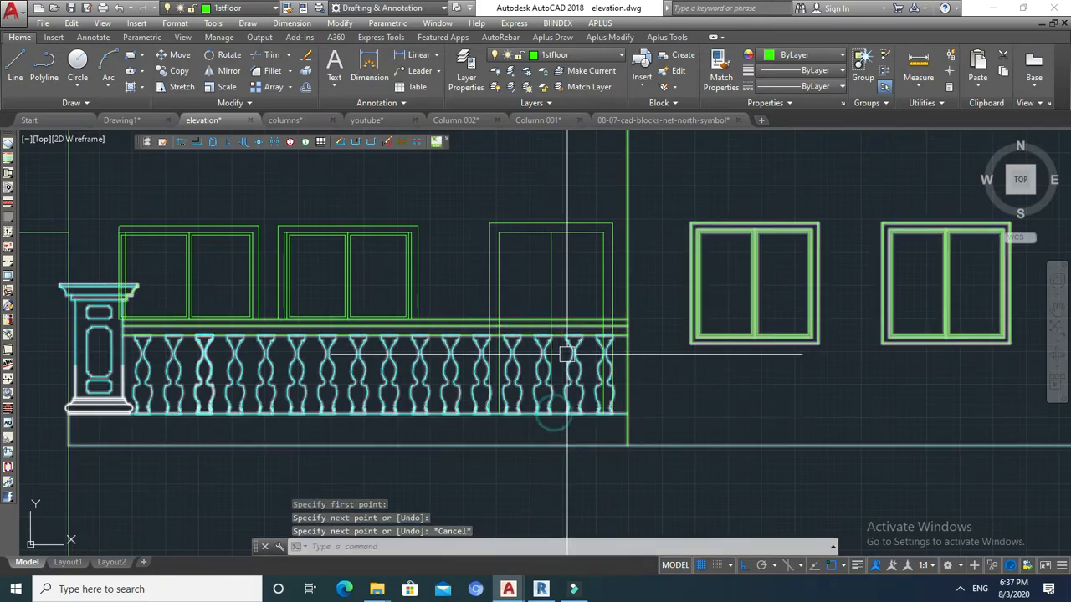
{"action": "key", "text": "Escape"}
{"action": "middle_click_drag", "start_coordinate": [694, 354], "coordinate": [700, 320]}
{"action": "key", "text": "Escape"}
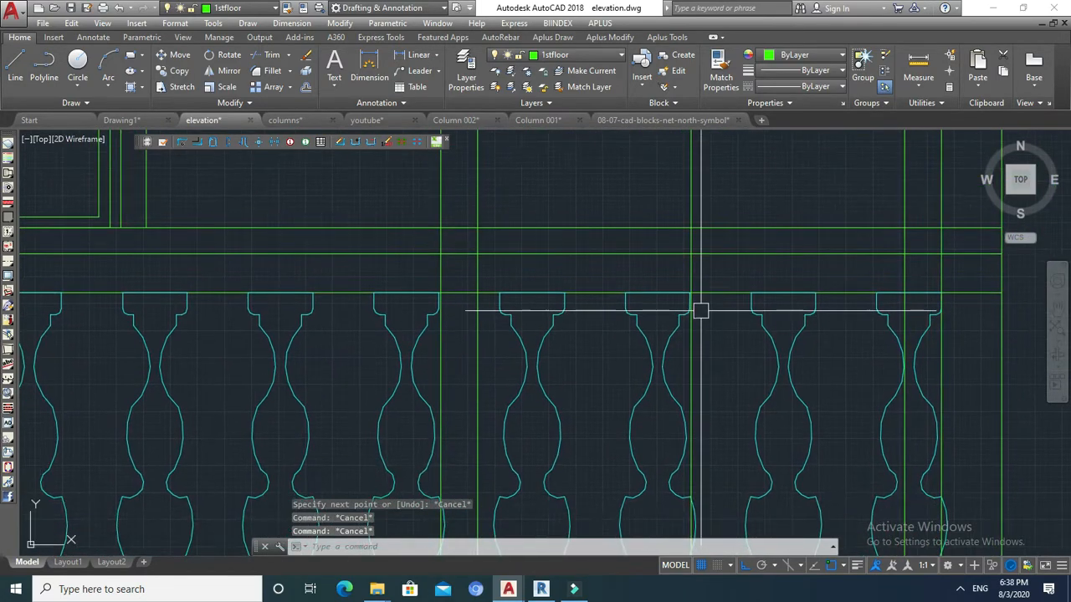
{"action": "mouse_move", "coordinate": [505, 342]}
{"action": "middle_mouse_down"}
{"action": "mouse_move", "coordinate": [603, 375]}
{"action": "mouse_move", "coordinate": [651, 410]}
{"action": "middle_mouse_up"}
{"action": "scroll", "coordinate": [641, 390], "scroll_direction": "down", "scroll_amount": 2}
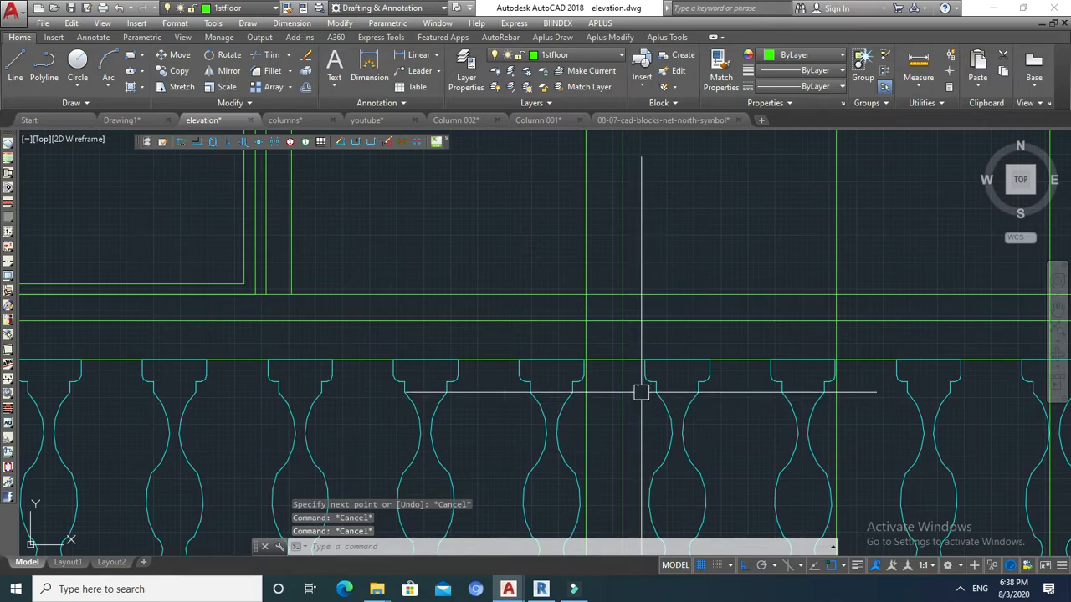
{"action": "scroll", "coordinate": [756, 260], "scroll_direction": "down", "scroll_amount": 3}
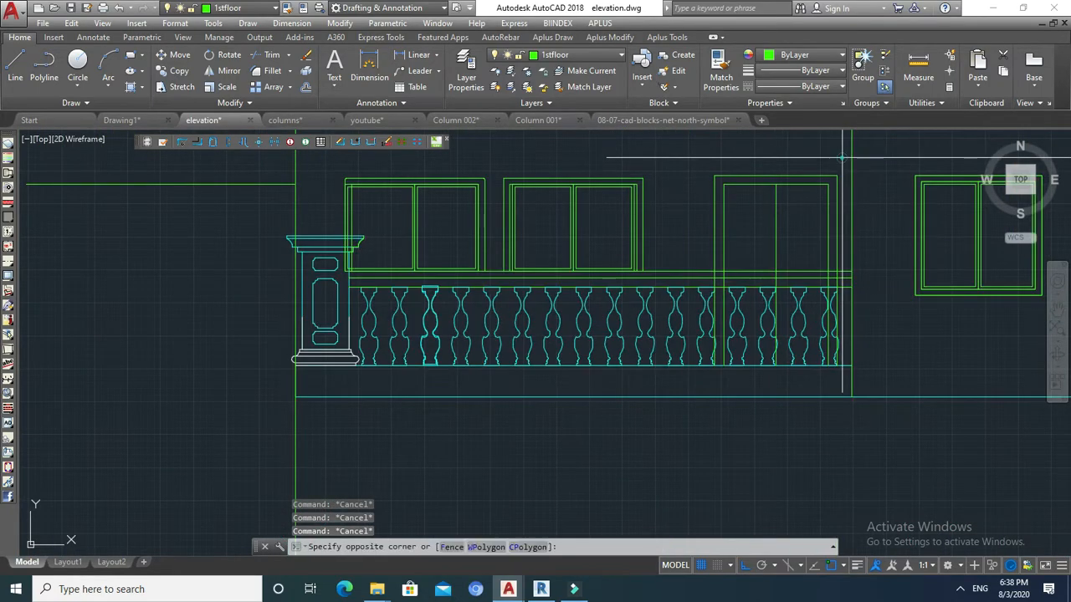
{"action": "left_click", "coordinate": [685, 214]}
{"action": "right_click", "coordinate": [753, 241]}
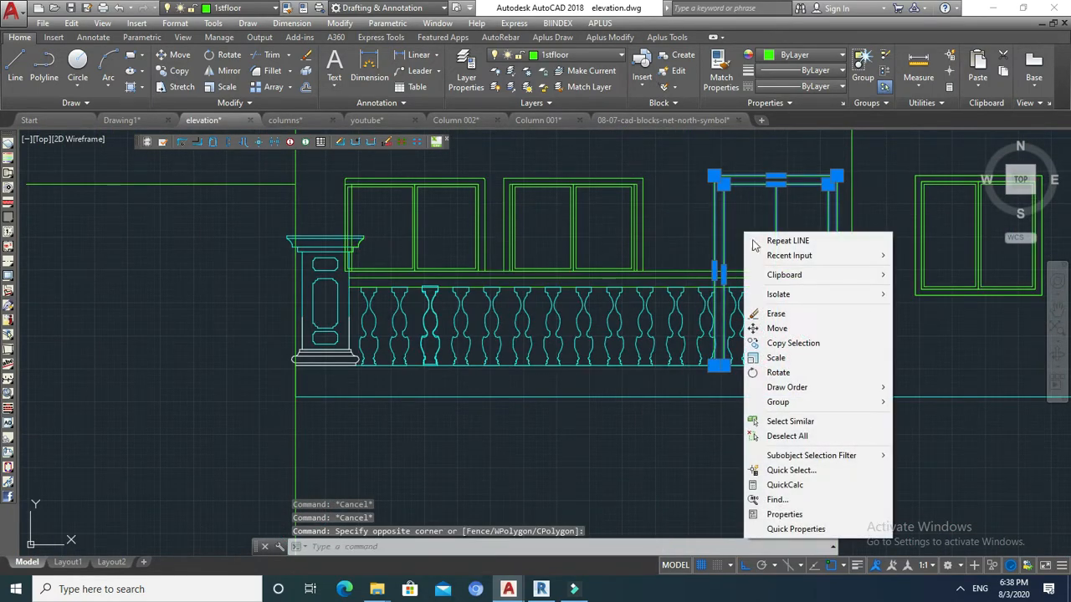
{"action": "left_click", "coordinate": [795, 389]}
{"action": "left_click", "coordinate": [927, 404]}
{"action": "key", "text": "Escape"}
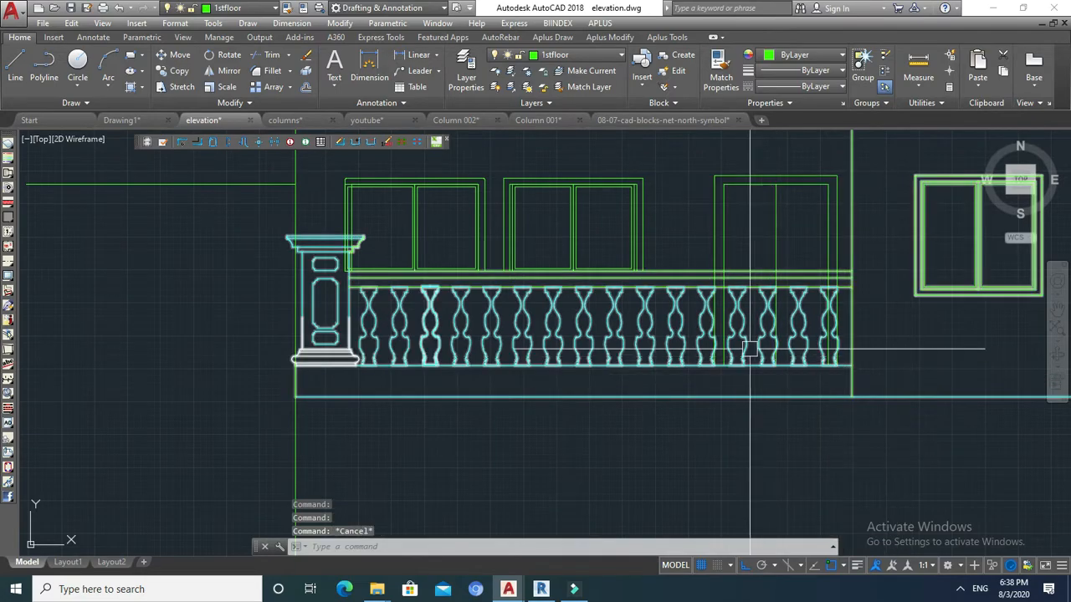
Erase the leftover horizontal line outside the recessed wall, beside the balustrade pillar.
{"action": "scroll", "coordinate": [689, 292], "scroll_direction": "down", "scroll_amount": 4}
{"action": "middle_click_drag", "start_coordinate": [759, 356], "coordinate": [710, 379]}
{"action": "key", "text": "Escape"}
{"action": "left_click", "coordinate": [430, 244]}
{"action": "left_click", "coordinate": [416, 303]}
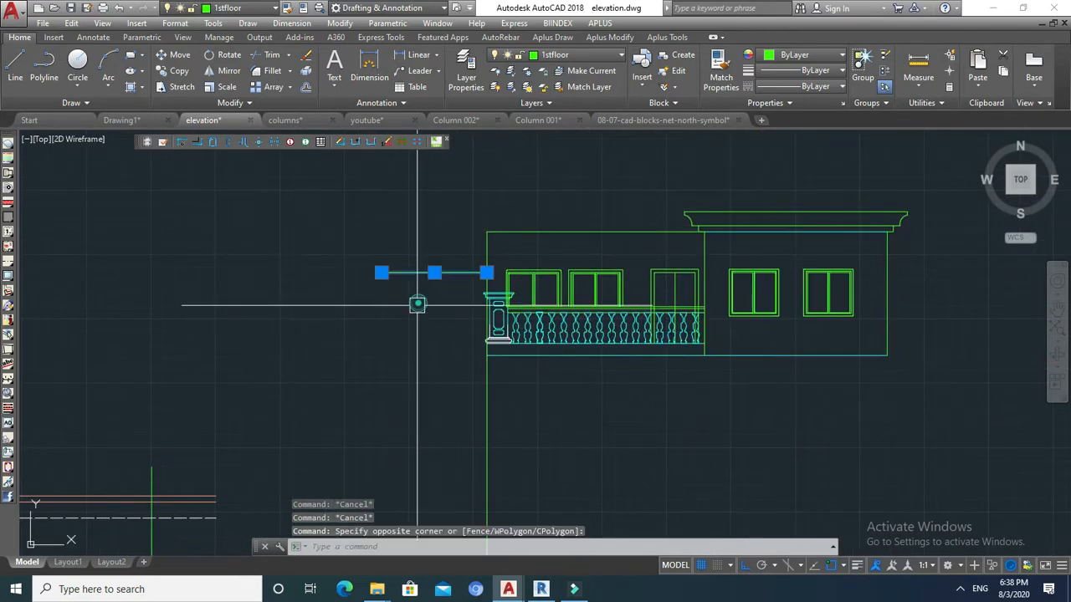
{"action": "middle_click_drag", "start_coordinate": [444, 349], "coordinate": [439, 324]}
{"action": "key", "text": "e"}
{"action": "key", "text": "Return"}
Trim off the wall's vertical projection line below the first-floor elevation's base line, using the elevation's edges as cutting edges.
{"action": "scroll", "coordinate": [458, 343], "scroll_direction": "down", "scroll_amount": 6}
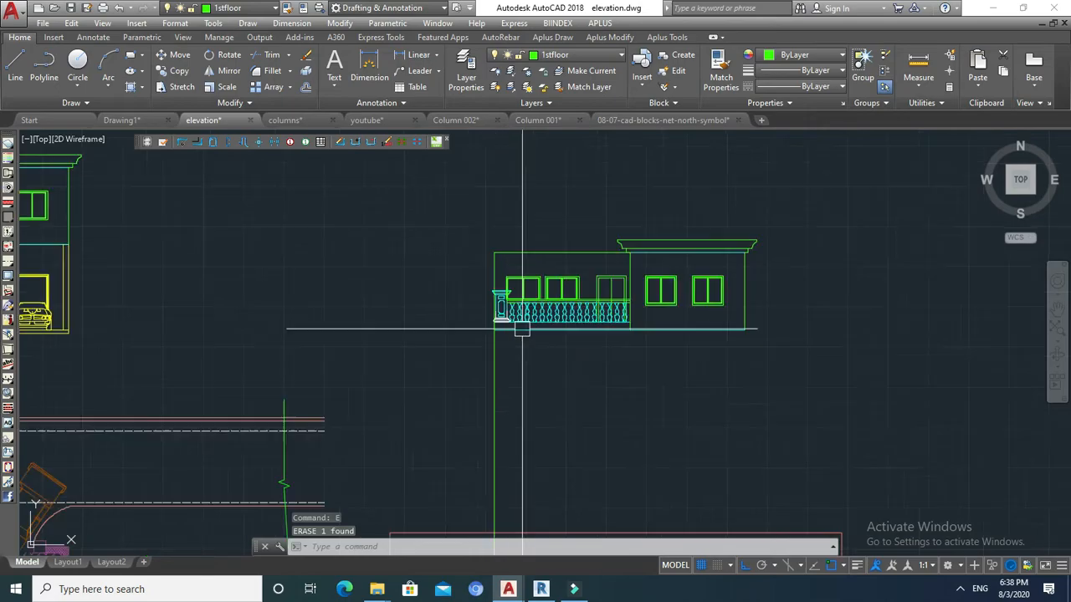
{"action": "middle_click_drag", "start_coordinate": [521, 363], "coordinate": [617, 352]}
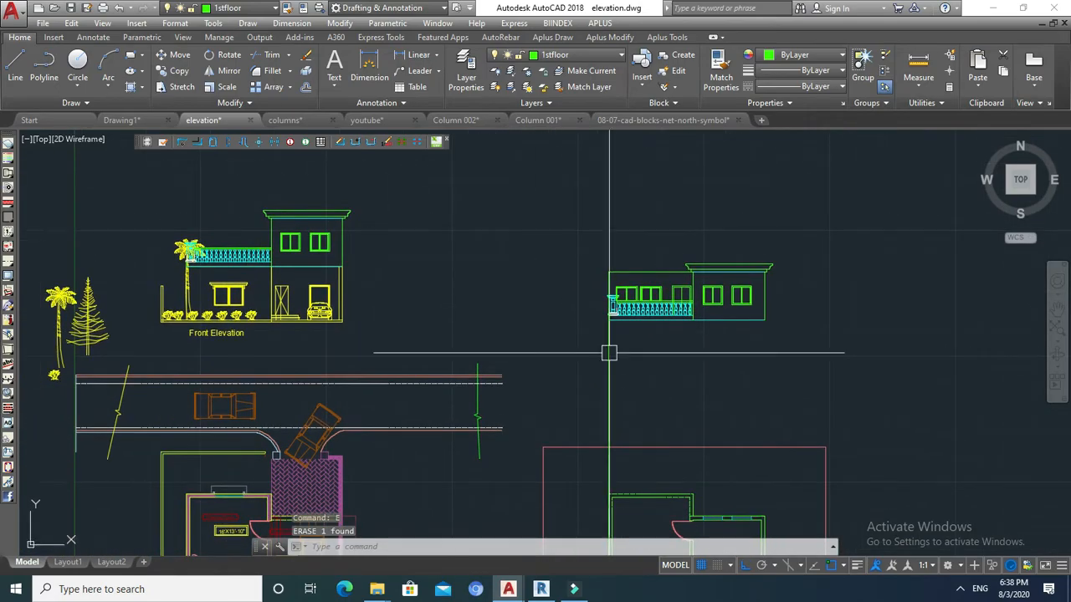
{"action": "scroll", "coordinate": [609, 353], "scroll_direction": "up", "scroll_amount": 2}
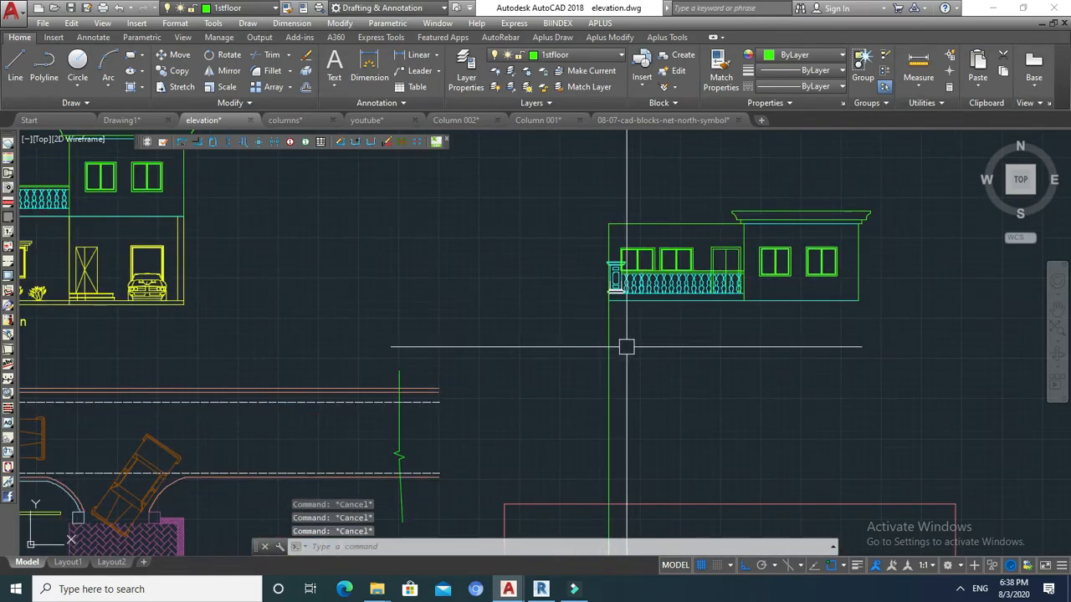
{"action": "middle_click_drag", "start_coordinate": [708, 184], "coordinate": [700, 204]}
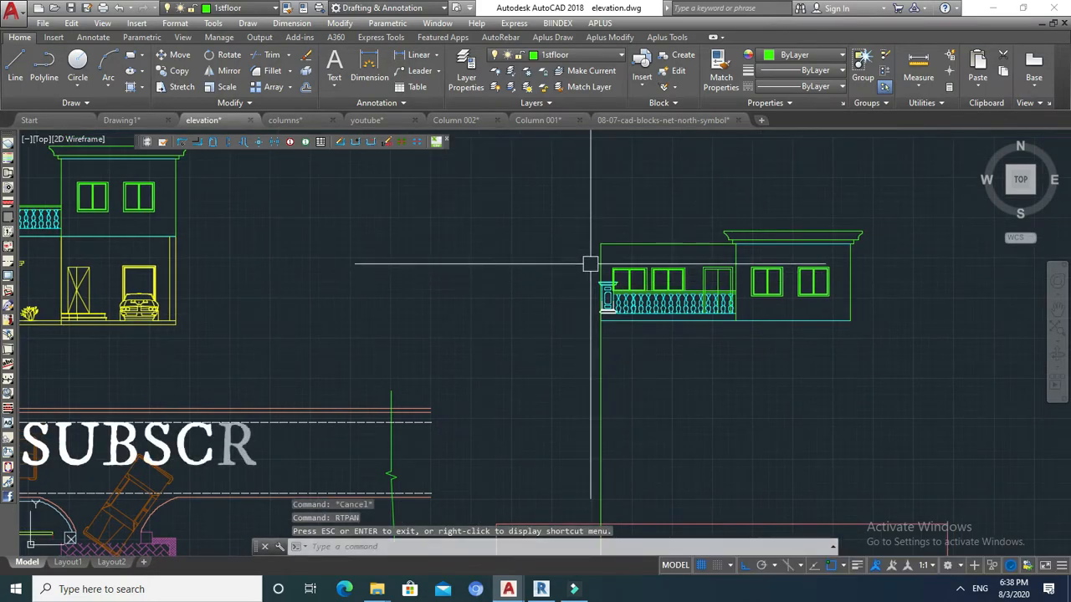
{"action": "key", "text": "Escape"}
{"action": "key", "text": "Escape"}
{"action": "type", "text": "tr"}
{"action": "left_click", "coordinate": [647, 199]}
{"action": "left_click", "coordinate": [557, 363]}
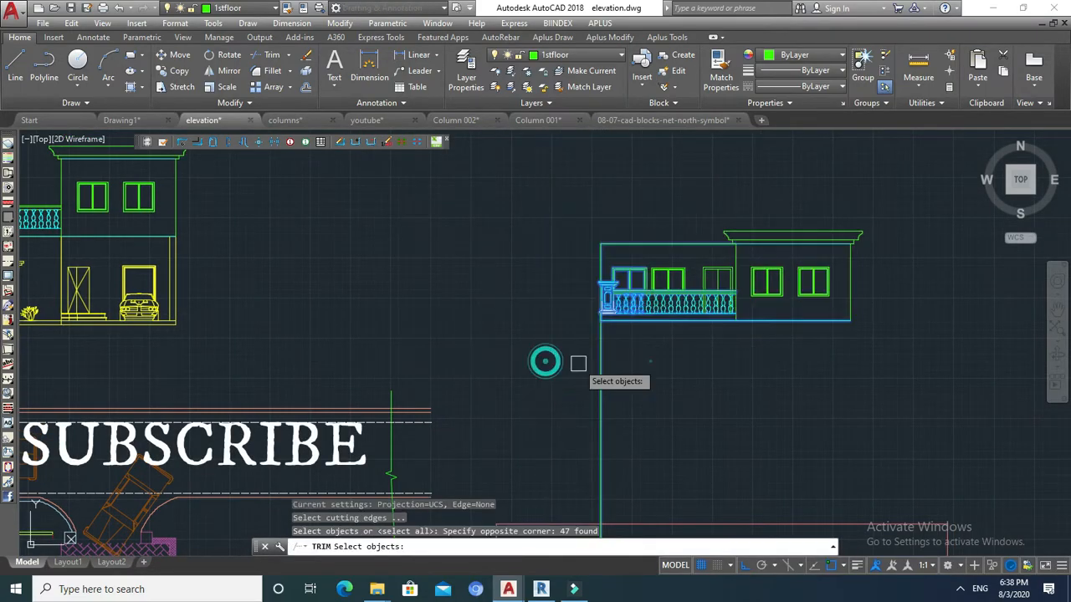
{"action": "key", "text": "space"}
{"action": "left_click", "coordinate": [576, 362]}
{"action": "left_click", "coordinate": [650, 389]}
{"action": "key", "text": "Escape"}
{"action": "mouse_move", "coordinate": [633, 388]}
{"action": "middle_mouse_down"}
{"action": "mouse_move", "coordinate": [638, 363]}
{"action": "mouse_move", "coordinate": [624, 337]}
{"action": "mouse_move", "coordinate": [603, 346]}
{"action": "mouse_move", "coordinate": [874, 389]}
{"action": "middle_mouse_up"}
{"action": "key", "text": "Escape"}
{"action": "key", "text": "Escape"}
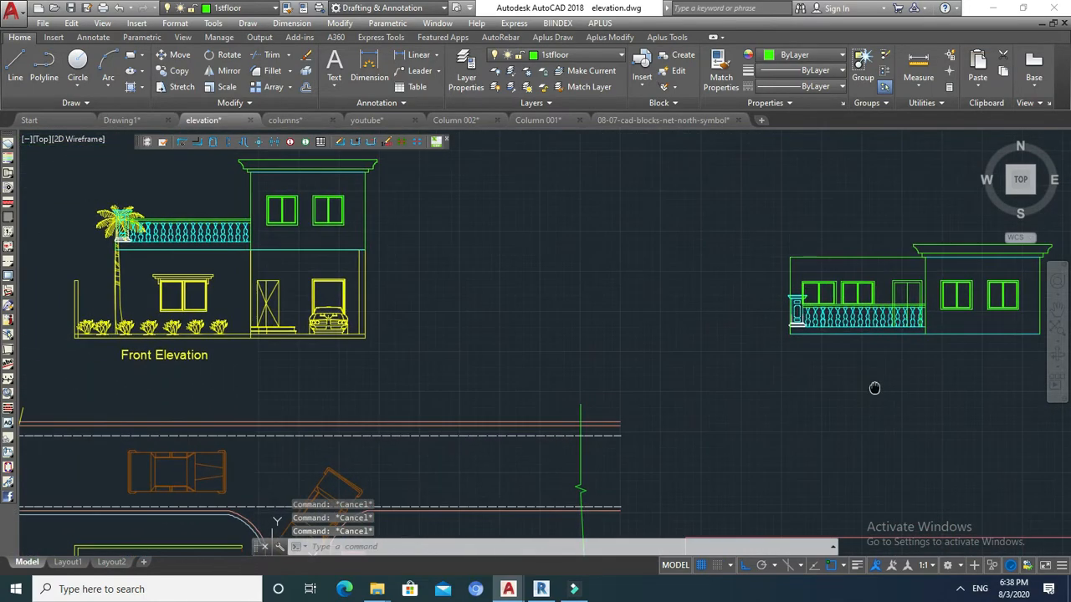
{"action": "middle_click_drag", "start_coordinate": [538, 385], "coordinate": [371, 388]}
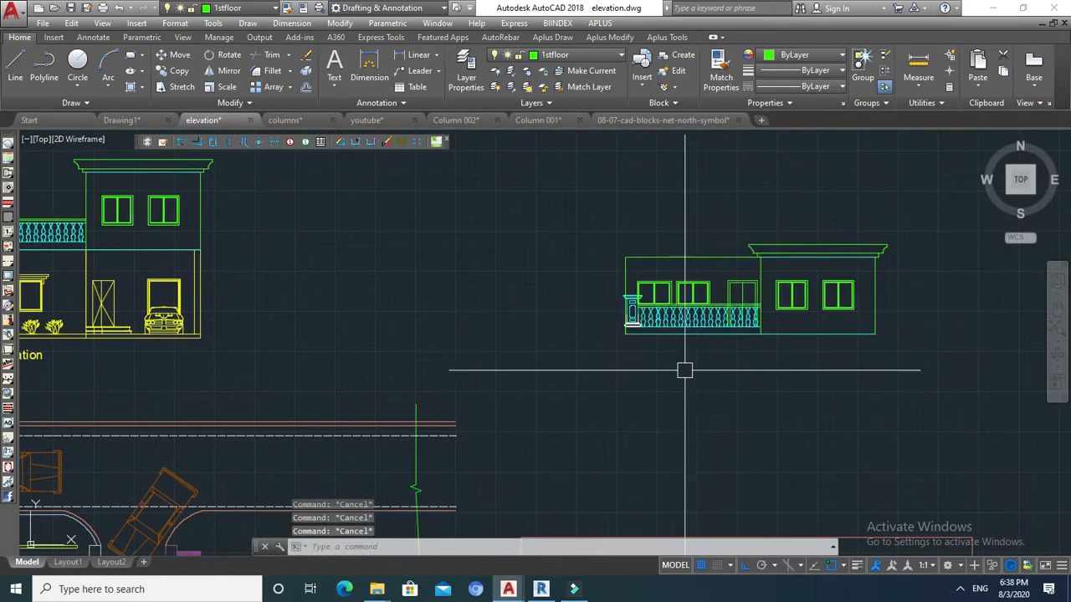
{"action": "scroll", "coordinate": [698, 315], "scroll_direction": "up", "scroll_amount": 2}
{"action": "middle_click_drag", "start_coordinate": [698, 315], "coordinate": [674, 340]}
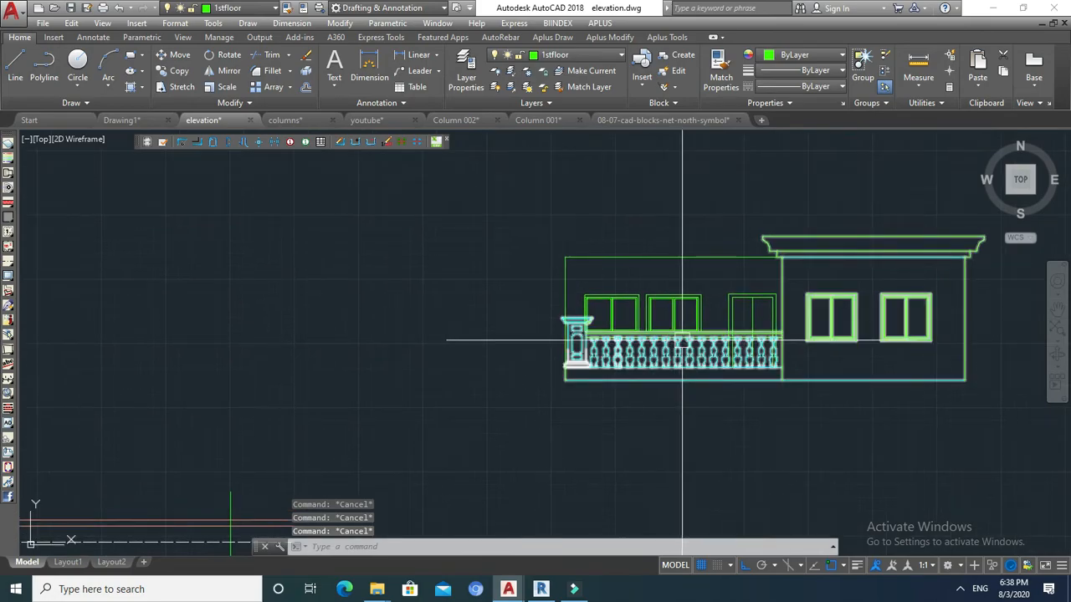
{"action": "middle_click_drag", "start_coordinate": [760, 279], "coordinate": [684, 280]}
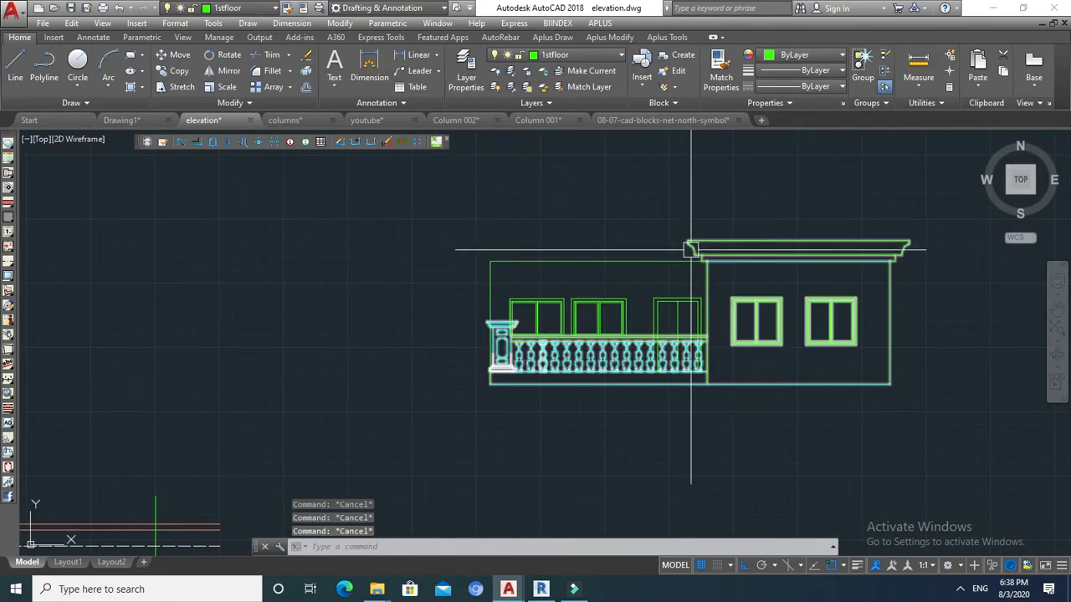
{"action": "scroll", "coordinate": [698, 250], "scroll_direction": "up", "scroll_amount": 2}
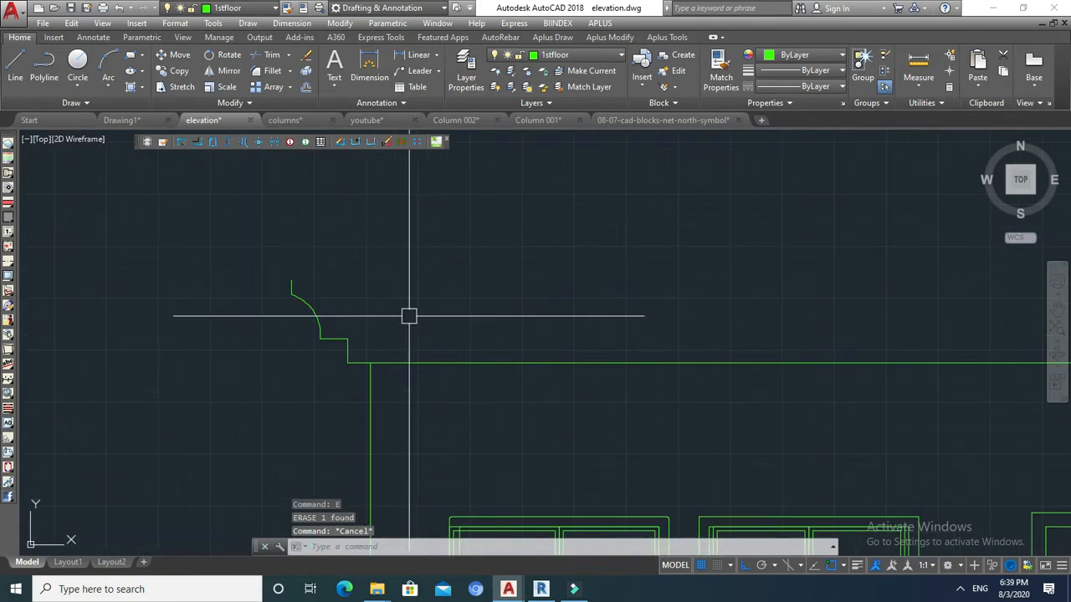
{"action": "type", "text": "l"}
{"action": "key", "text": "Return"}
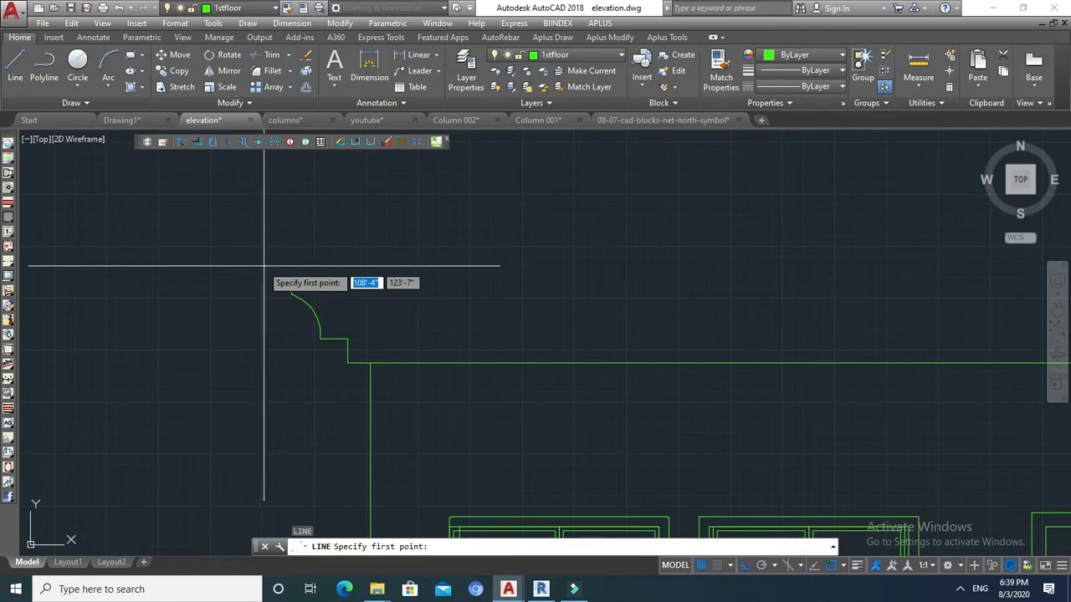
{"action": "left_click", "coordinate": [292, 291]}
{"action": "scroll", "coordinate": [293, 289], "scroll_direction": "down", "scroll_amount": 2}
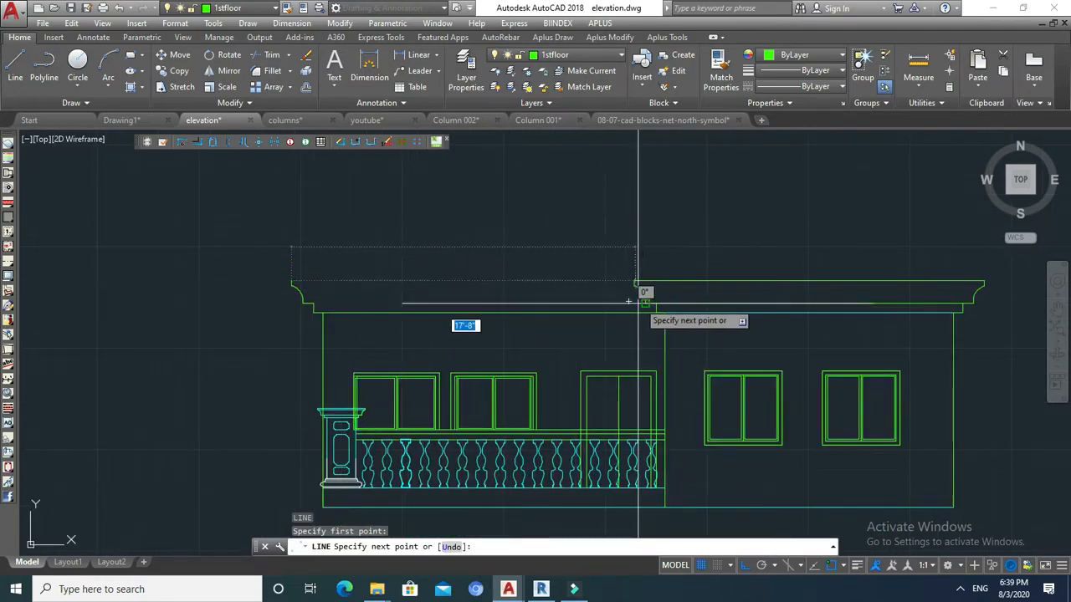
{"action": "scroll", "coordinate": [639, 298], "scroll_direction": "up", "scroll_amount": 3}
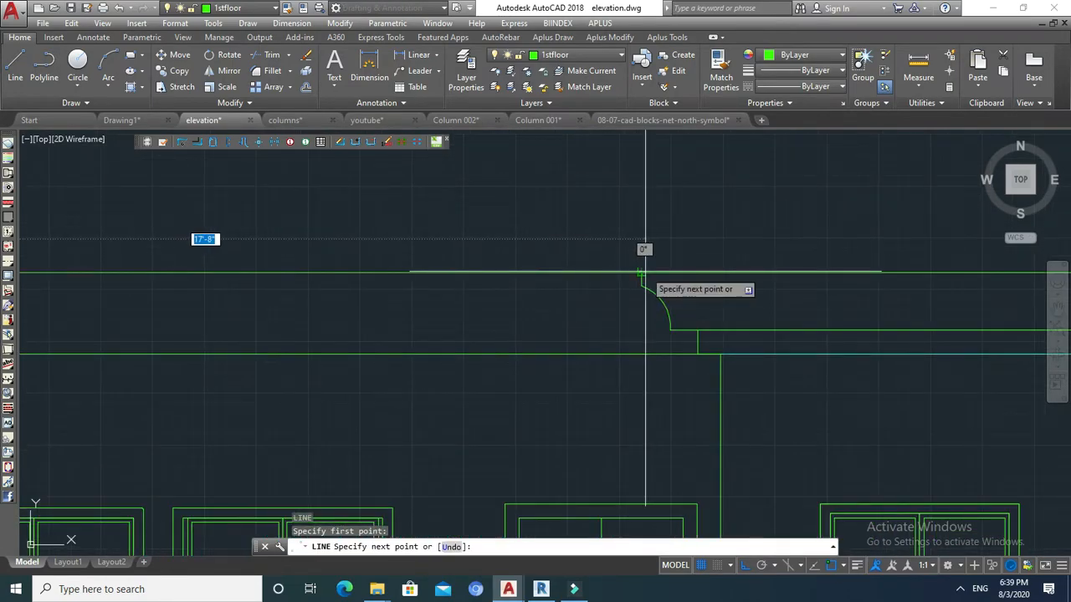
{"action": "scroll", "coordinate": [581, 267], "scroll_direction": "down", "scroll_amount": 3}
{"action": "key", "text": "Escape"}
{"action": "mouse_move", "coordinate": [294, 306]}
{"action": "middle_mouse_down"}
{"action": "mouse_move", "coordinate": [386, 278]}
{"action": "mouse_move", "coordinate": [371, 290]}
{"action": "middle_mouse_up"}
{"action": "key", "text": "Escape"}
{"action": "key", "text": "Escape"}
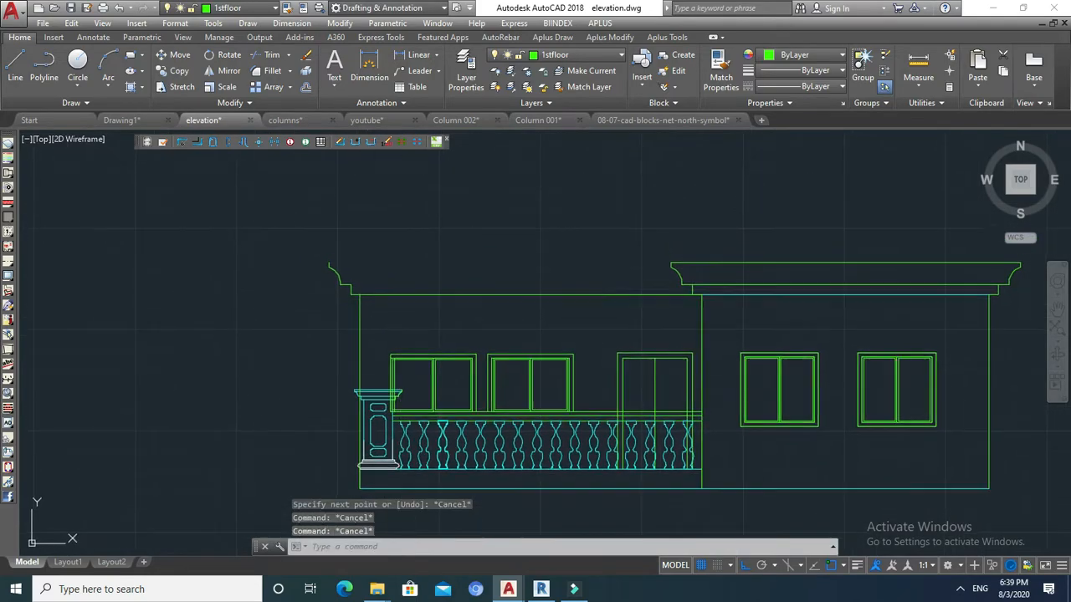
Draw a horizontal top cornice line from the upper end of the left cornice profile to just short of the right-hand cornice.
{"action": "type", "text": "l"}
{"action": "key", "text": "Return"}
{"action": "scroll", "coordinate": [335, 243], "scroll_direction": "up", "scroll_amount": 2}
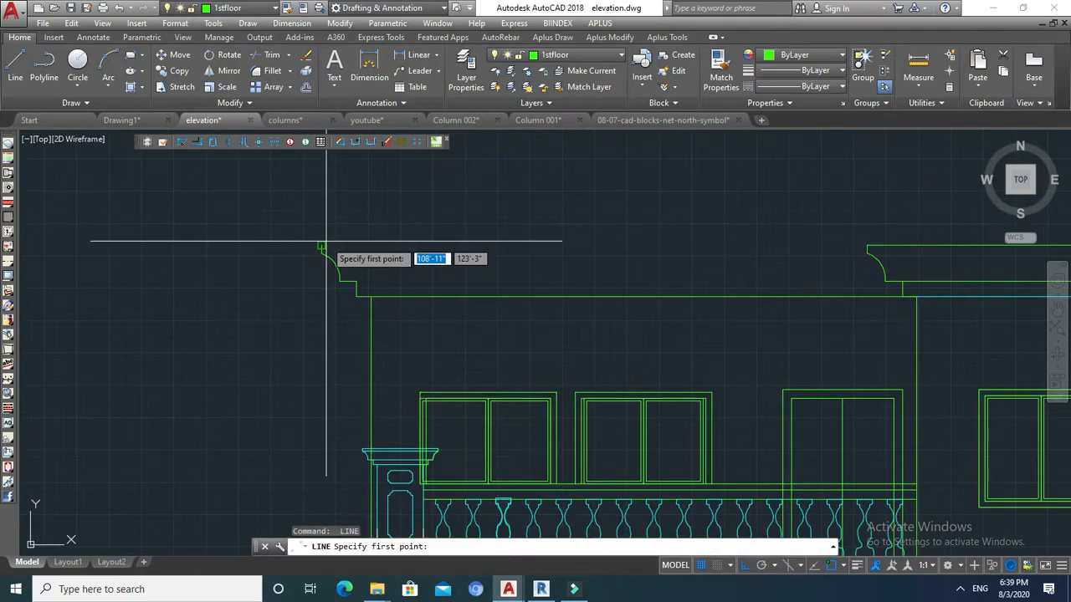
{"action": "left_click", "coordinate": [321, 245]}
{"action": "scroll", "coordinate": [577, 245], "scroll_direction": "down", "scroll_amount": 2}
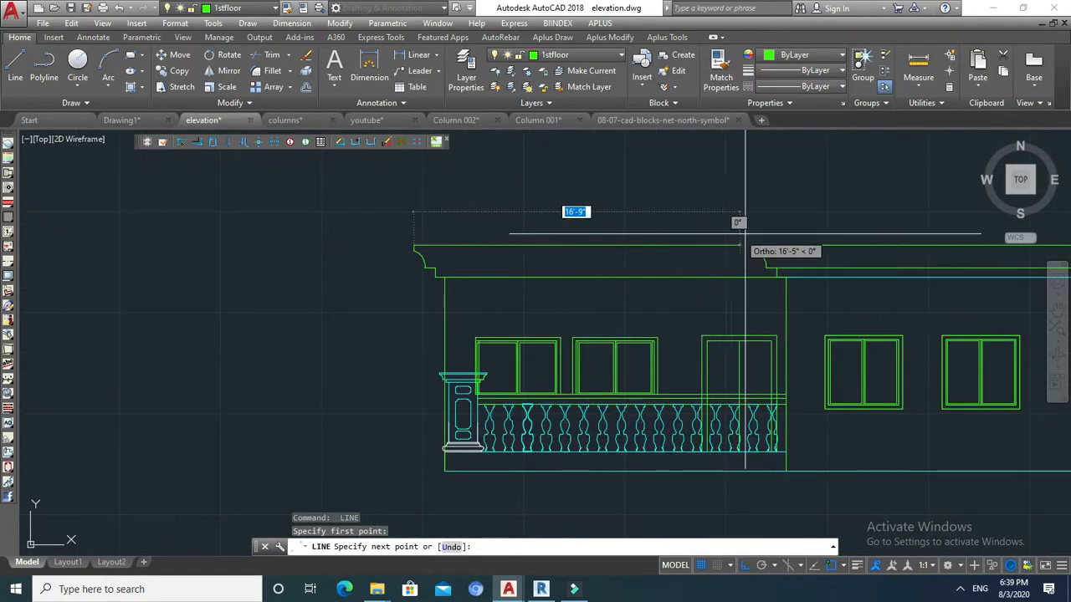
{"action": "left_click", "coordinate": [755, 245]}
{"action": "key", "text": "Escape"}
{"action": "key", "text": "Escape"}
{"action": "scroll", "coordinate": [450, 265], "scroll_direction": "up", "scroll_amount": 4}
Draw a second horizontal cornice line from the stepped corner of the left profile towards the right-hand cornice.
{"action": "key", "text": "Return"}
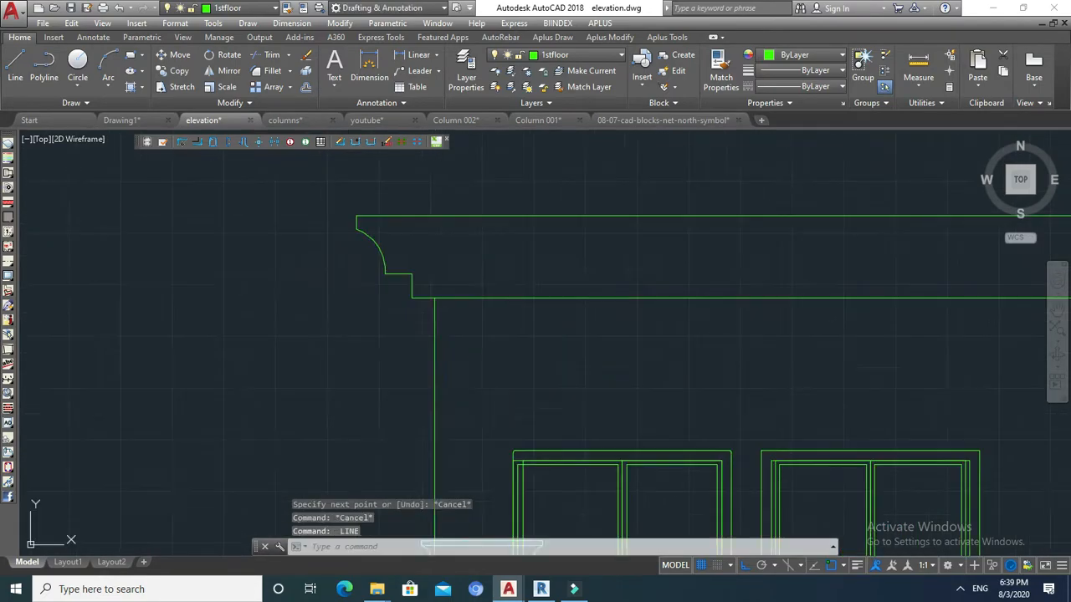
{"action": "left_click", "coordinate": [411, 274]}
{"action": "scroll", "coordinate": [412, 274], "scroll_direction": "down", "scroll_amount": 3}
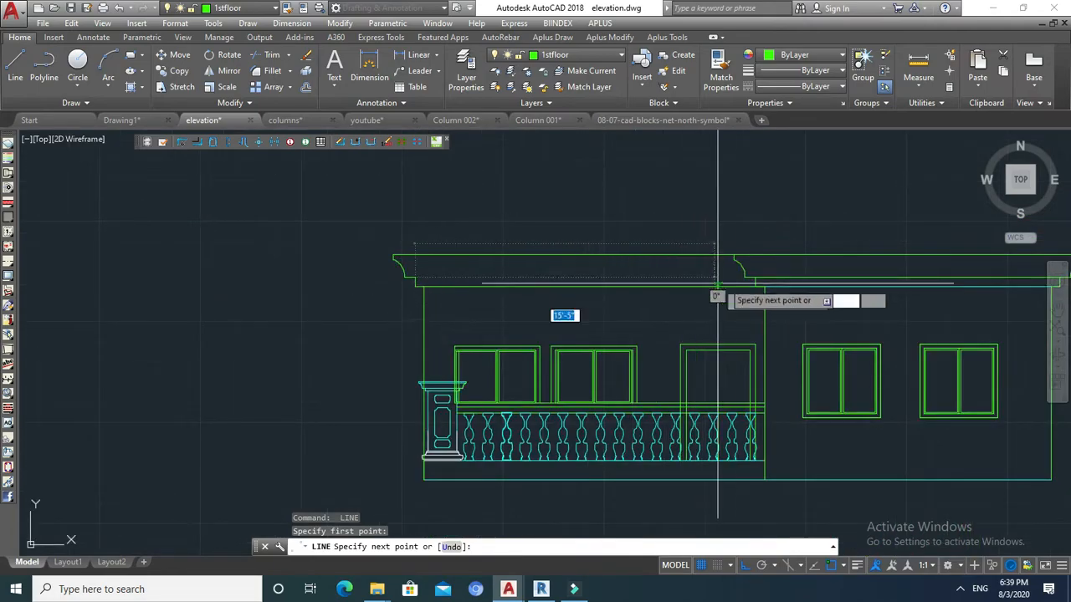
{"action": "key", "text": "Escape"}
{"action": "scroll", "coordinate": [623, 268], "scroll_direction": "down", "scroll_amount": 4}
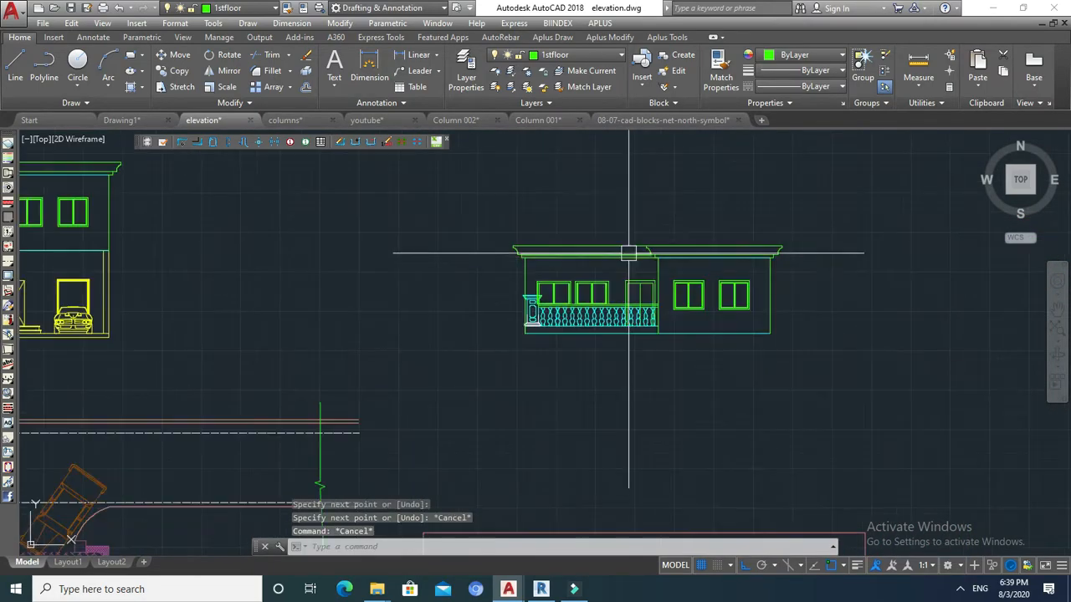
{"action": "middle_click_drag", "start_coordinate": [617, 252], "coordinate": [594, 237]}
{"action": "middle_click_drag", "start_coordinate": [529, 240], "coordinate": [536, 243]}
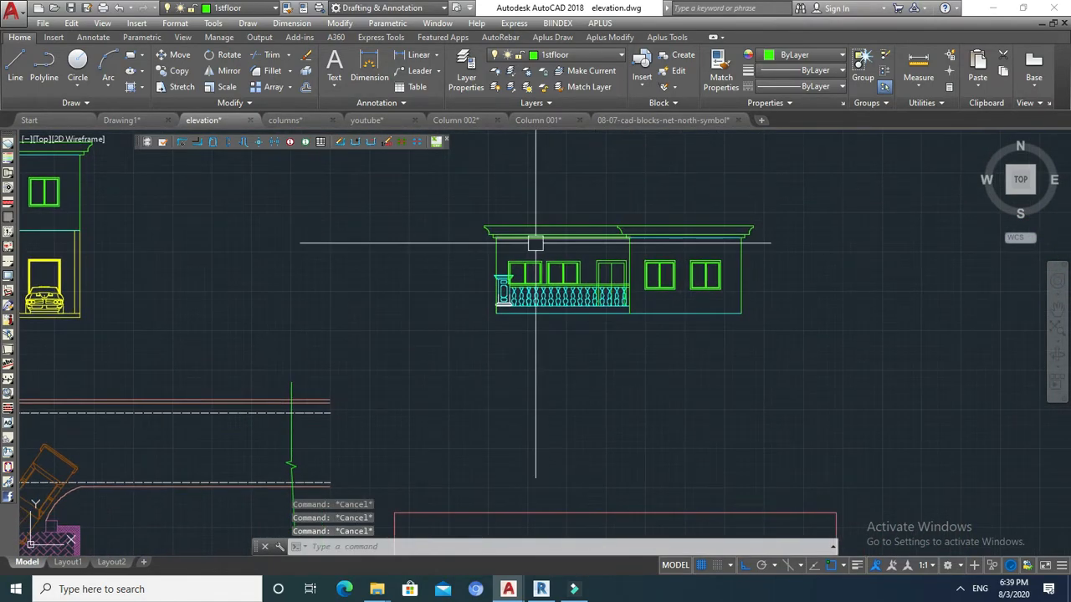
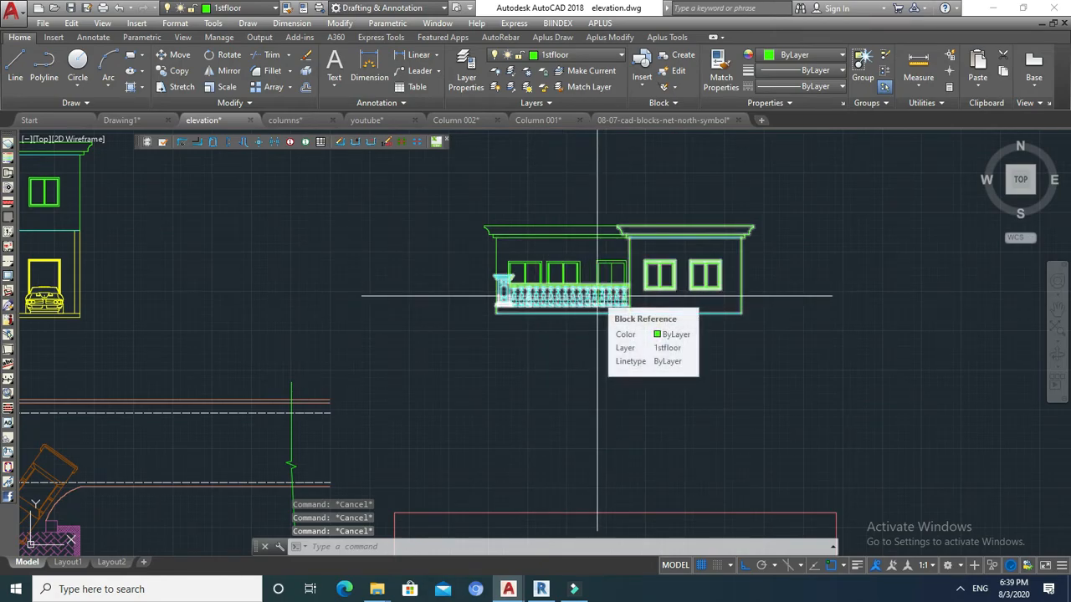
{"action": "type", "text": "e"}
{"action": "key", "text": "Return"}
{"action": "left_click", "coordinate": [633, 307]}
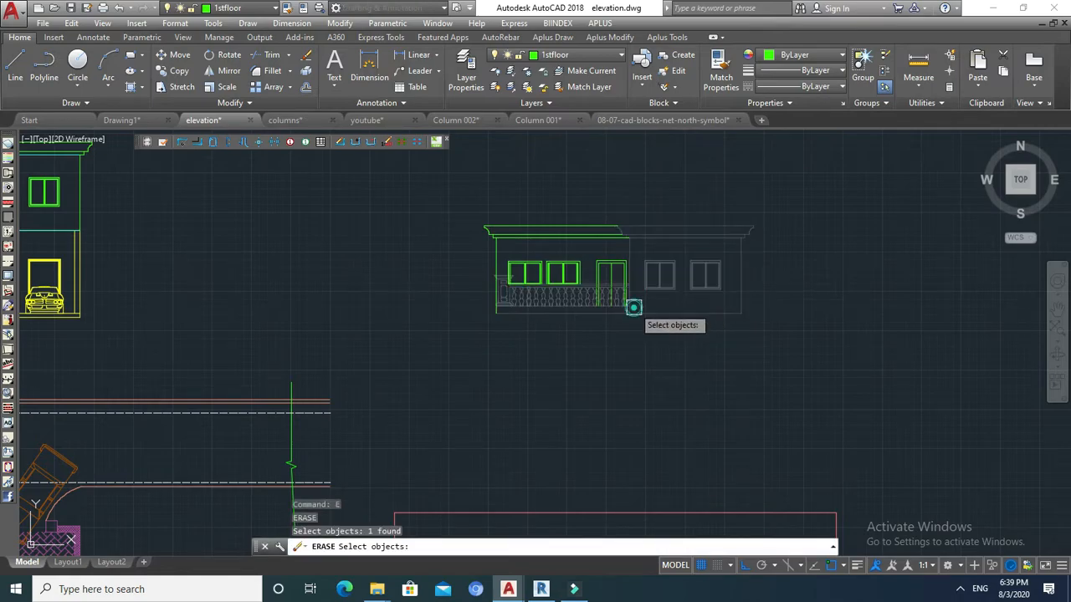
{"action": "key", "text": "Escape"}
Move the block with the balustrade and right-hand building part horizontally to the right, clear of the new first-floor facade.
{"action": "type", "text": "m"}
{"action": "key", "text": "Return"}
{"action": "left_click", "coordinate": [815, 284]}
{"action": "left_click", "coordinate": [662, 334]}
{"action": "key", "text": "Return"}
{"action": "left_click", "coordinate": [612, 329]}
{"action": "left_click", "coordinate": [884, 338]}
{"action": "key", "text": "Escape"}
{"action": "middle_click_drag", "start_coordinate": [694, 322], "coordinate": [755, 342]}
{"action": "key", "text": "Escape"}
{"action": "key", "text": "Escape"}
Start a block definition named 11 and pick its base point near the foot of the facade's left wall.
{"action": "middle_click_drag", "start_coordinate": [574, 323], "coordinate": [573, 344]}
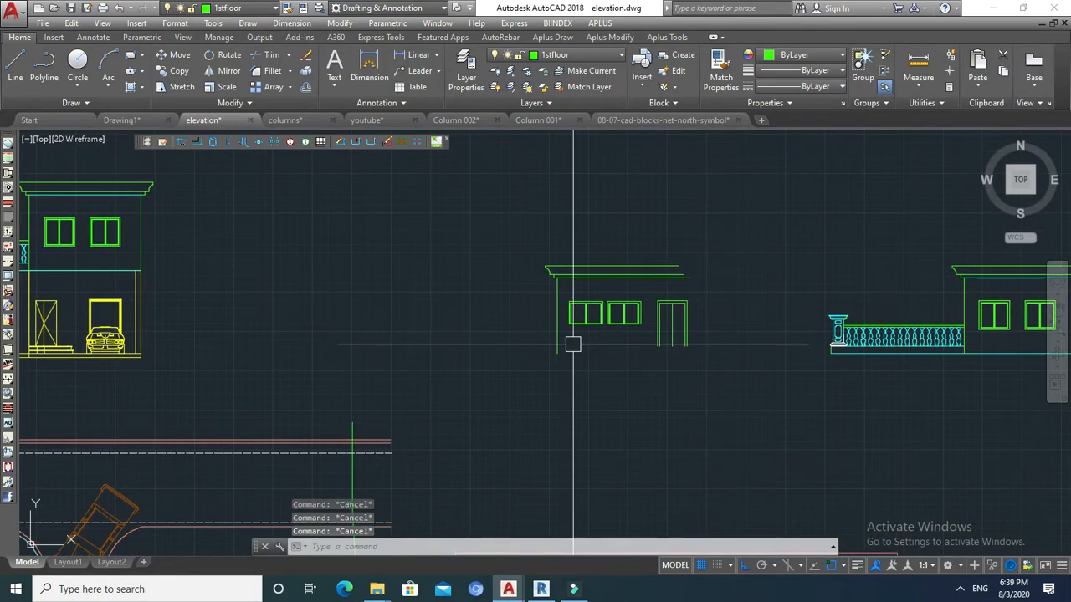
{"action": "type", "text": "b"}
{"action": "key", "text": "Return"}
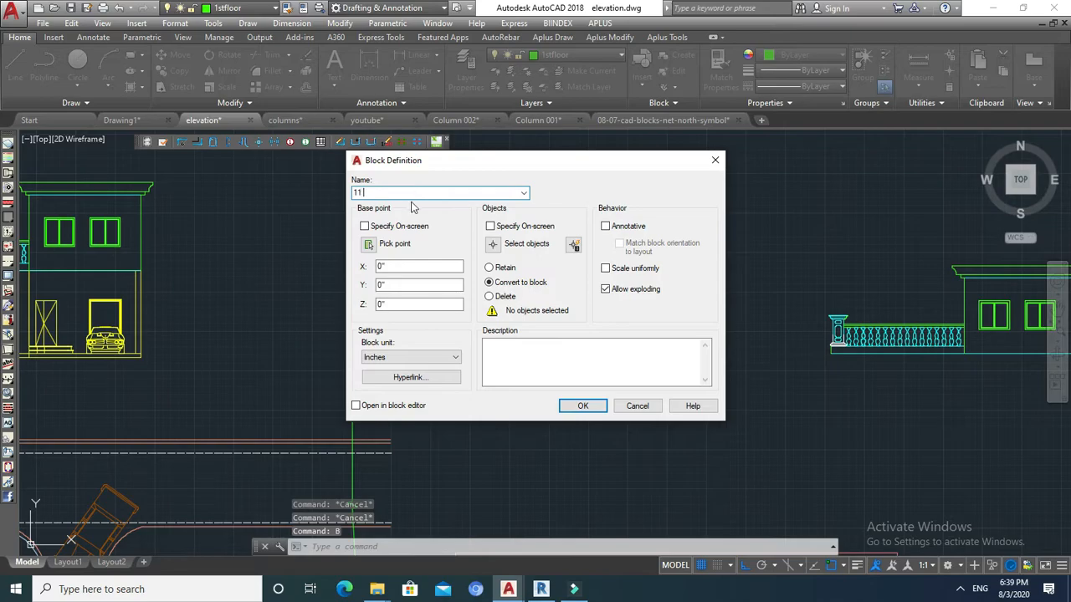
{"action": "left_click", "coordinate": [367, 243]}
{"action": "left_click", "coordinate": [369, 245]}
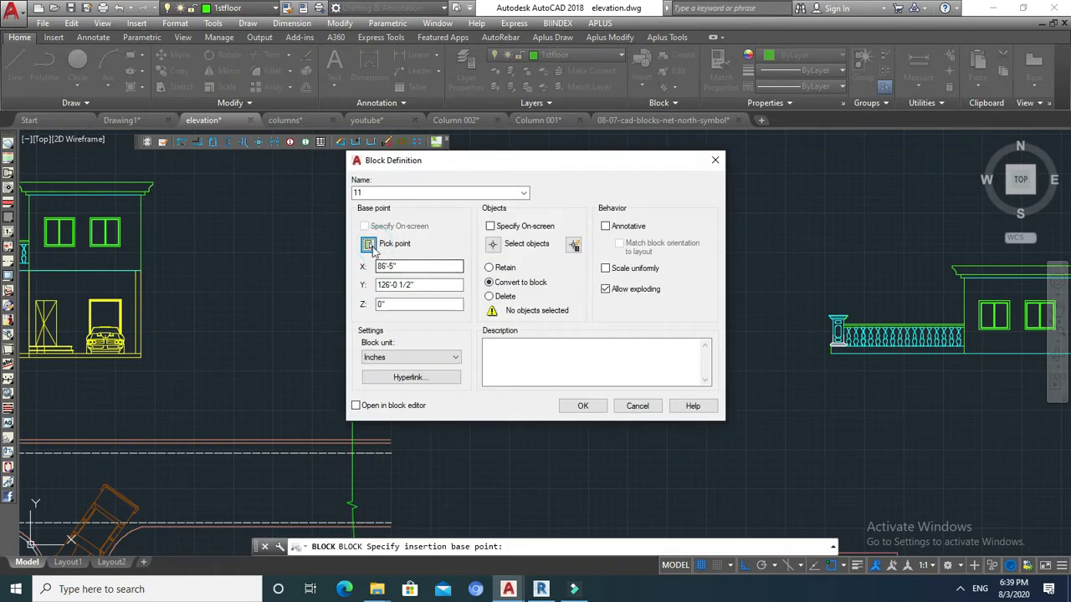
{"action": "left_click", "coordinate": [552, 358]}
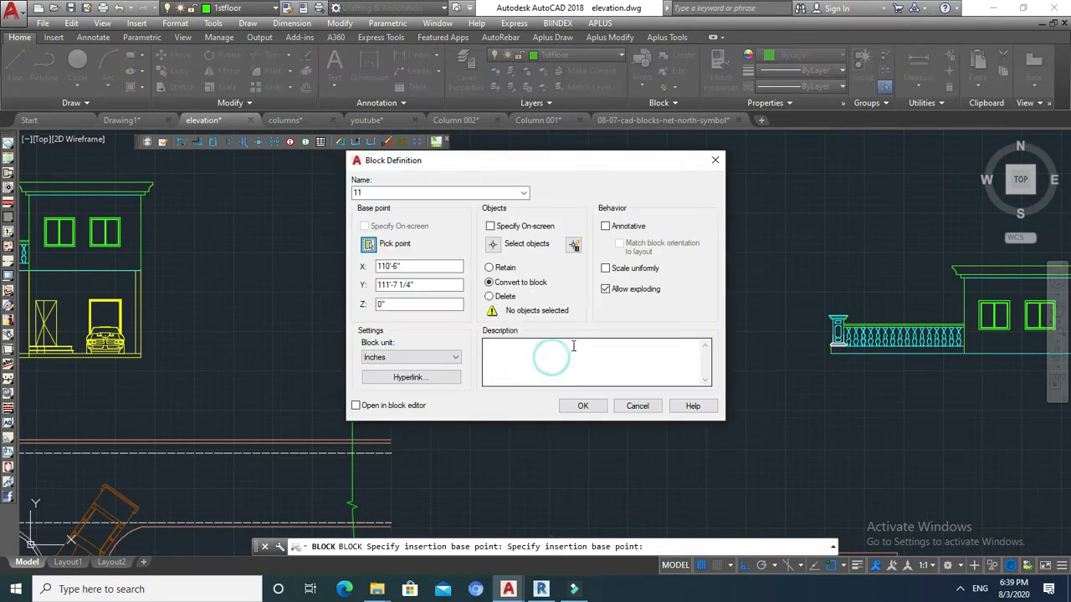
Select all lines, windows and the door of the new facade for block 11 and redefine the existing block.
{"action": "left_click", "coordinate": [494, 243]}
{"action": "left_click", "coordinate": [729, 230]}
{"action": "left_click", "coordinate": [495, 352]}
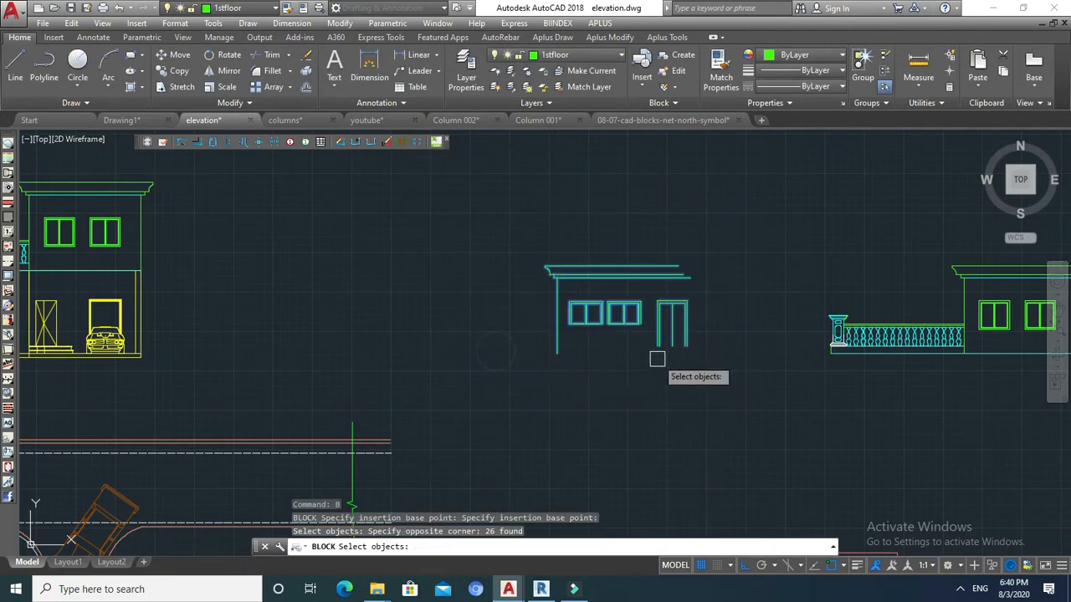
{"action": "key", "text": "Return"}
{"action": "left_click", "coordinate": [584, 406]}
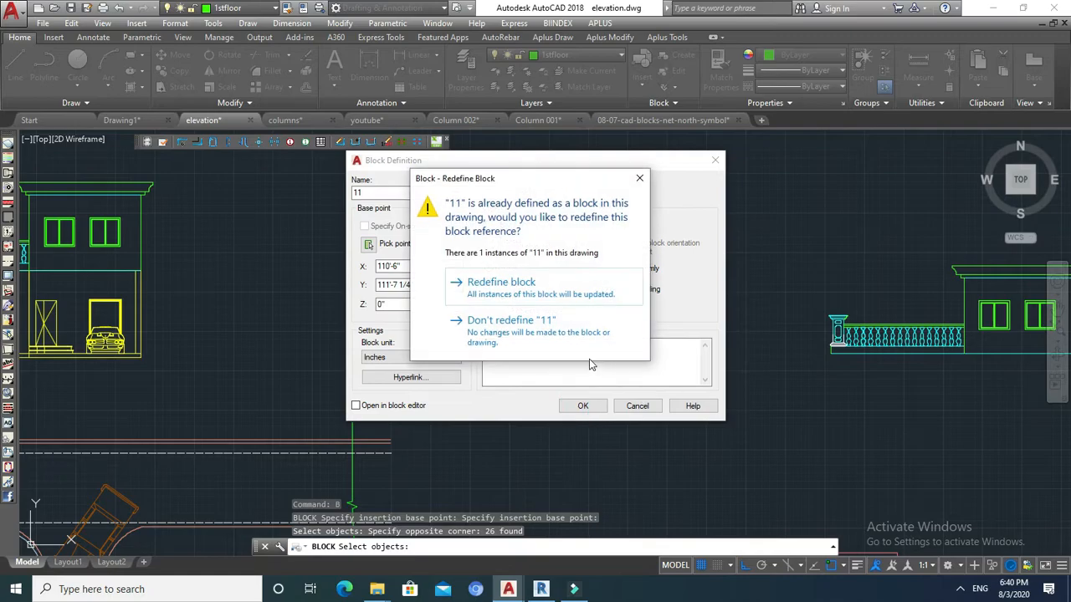
{"action": "left_click", "coordinate": [500, 289]}
{"action": "key", "text": "Escape"}
{"action": "key", "text": "Escape"}
Move the facade block by the right end of its lower roof line onto the upper left of the Front Elevation's first floor.
{"action": "scroll", "coordinate": [593, 363], "scroll_direction": "up", "scroll_amount": 2}
{"action": "type", "text": "m"}
{"action": "key", "text": "Return"}
{"action": "left_click", "coordinate": [695, 344]}
{"action": "left_click", "coordinate": [665, 308]}
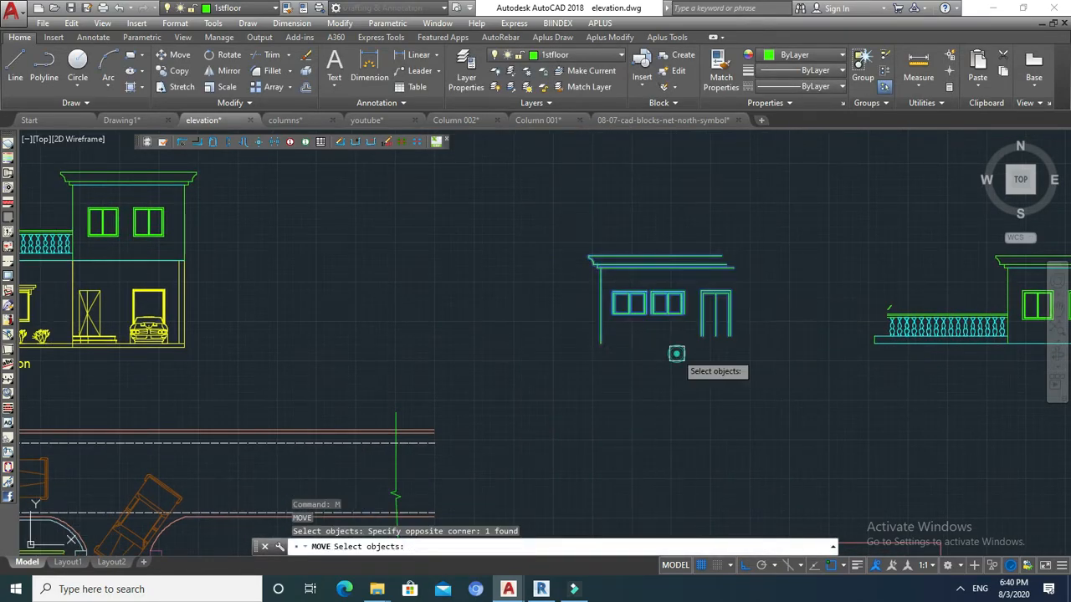
{"action": "key", "text": "Return"}
{"action": "left_click", "coordinate": [732, 267]}
{"action": "scroll", "coordinate": [749, 261], "scroll_direction": "down", "scroll_amount": 5}
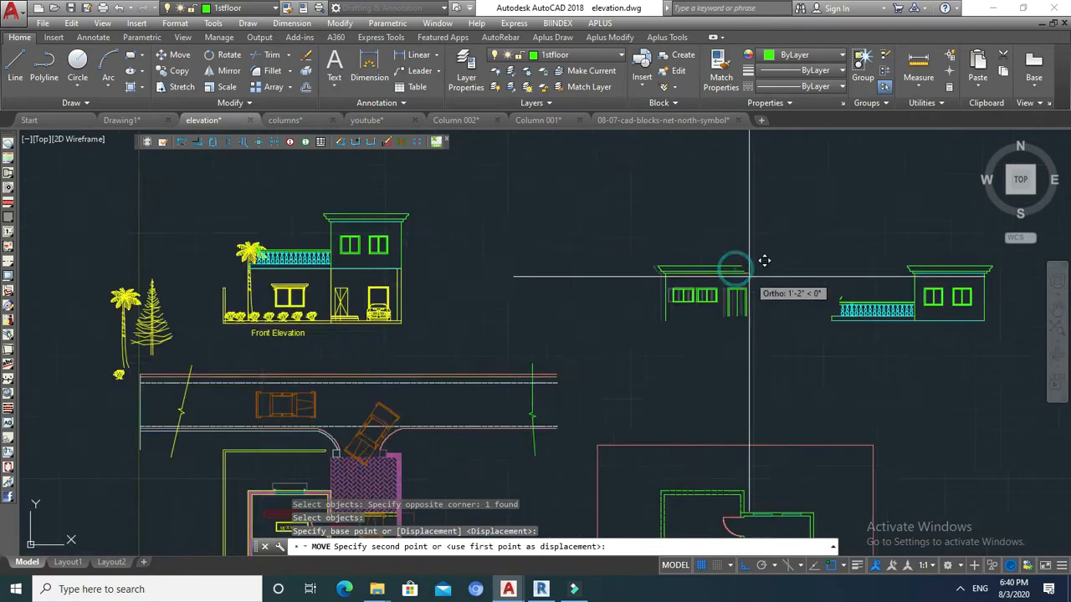
{"action": "scroll", "coordinate": [490, 234], "scroll_direction": "up", "scroll_amount": 5}
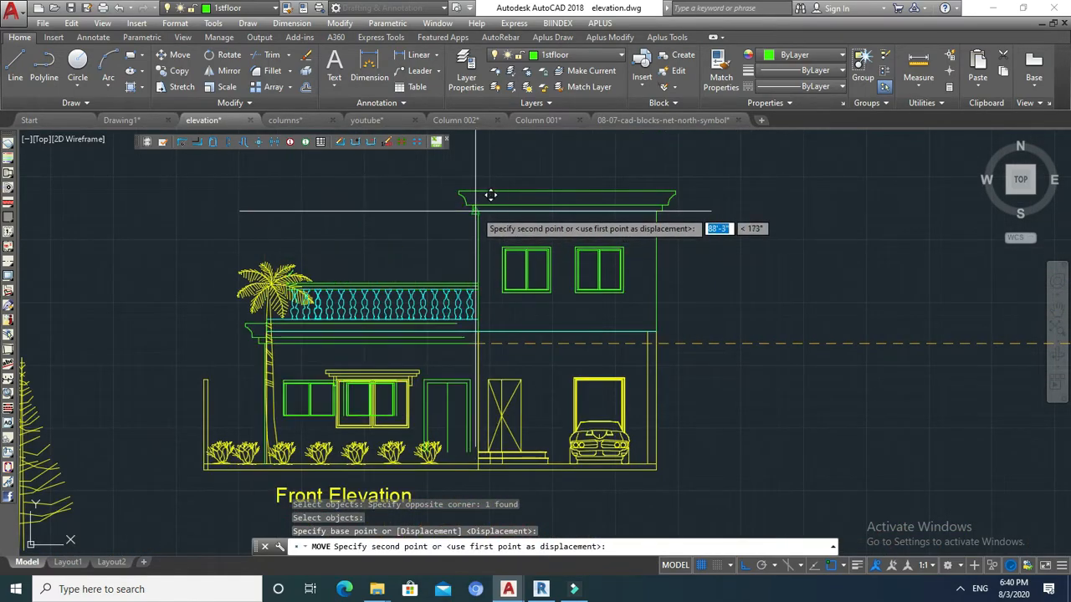
{"action": "left_click", "coordinate": [476, 228]}
{"action": "key", "text": "Escape"}
Move the facade block slightly right from its top cornice line's end to meet the right-hand cornice.
{"action": "middle_click_drag", "start_coordinate": [476, 228], "coordinate": [554, 246]}
{"action": "key", "text": "Return"}
{"action": "left_click", "coordinate": [511, 198]}
{"action": "left_click", "coordinate": [492, 239]}
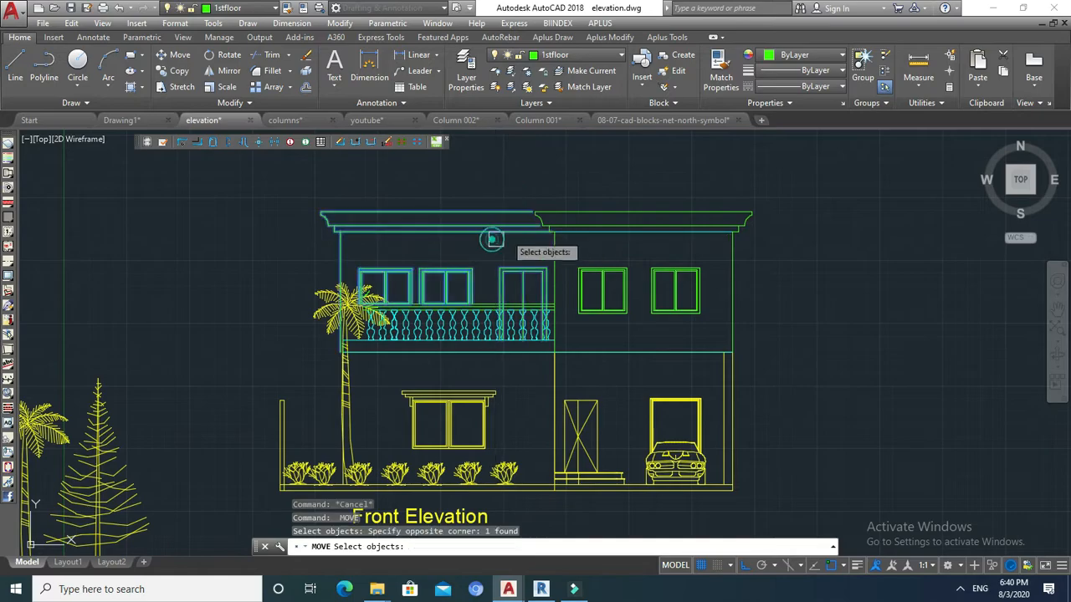
{"action": "scroll", "coordinate": [549, 213], "scroll_direction": "up", "scroll_amount": 5}
{"action": "key", "text": "Return"}
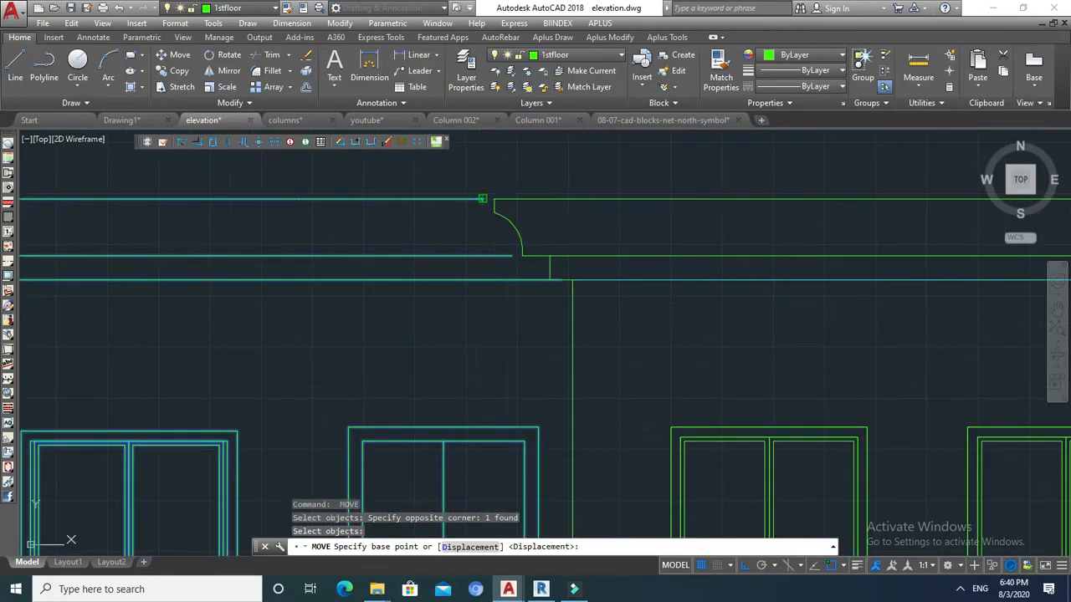
{"action": "left_click", "coordinate": [482, 198]}
{"action": "key", "text": "Escape"}
{"action": "scroll", "coordinate": [563, 216], "scroll_direction": "down", "scroll_amount": 5}
{"action": "middle_click_drag", "start_coordinate": [569, 237], "coordinate": [570, 217]}
{"action": "key", "text": "Escape"}
Draw a horizontal base line in the empty area below the ground floor plan, extending past both sides of the plan.
{"action": "scroll", "coordinate": [768, 325], "scroll_direction": "down", "scroll_amount": 4}
{"action": "mouse_move", "coordinate": [769, 326]}
{"action": "middle_mouse_down"}
{"action": "mouse_move", "coordinate": [647, 283]}
{"action": "mouse_move", "coordinate": [621, 240]}
{"action": "middle_mouse_up"}
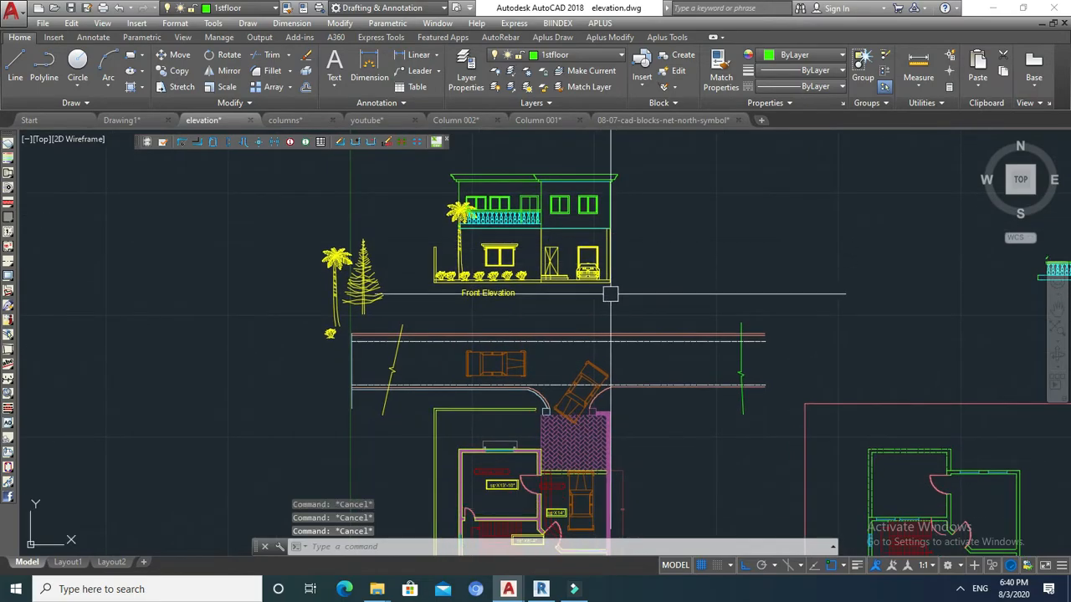
{"action": "scroll", "coordinate": [547, 270], "scroll_direction": "up", "scroll_amount": 2}
{"action": "mouse_move", "coordinate": [548, 270]}
{"action": "middle_mouse_down"}
{"action": "mouse_move", "coordinate": [547, 290]}
{"action": "mouse_move", "coordinate": [613, 201]}
{"action": "middle_mouse_up"}
{"action": "scroll", "coordinate": [548, 291], "scroll_direction": "down", "scroll_amount": 5}
{"action": "scroll", "coordinate": [595, 326], "scroll_direction": "up", "scroll_amount": 2}
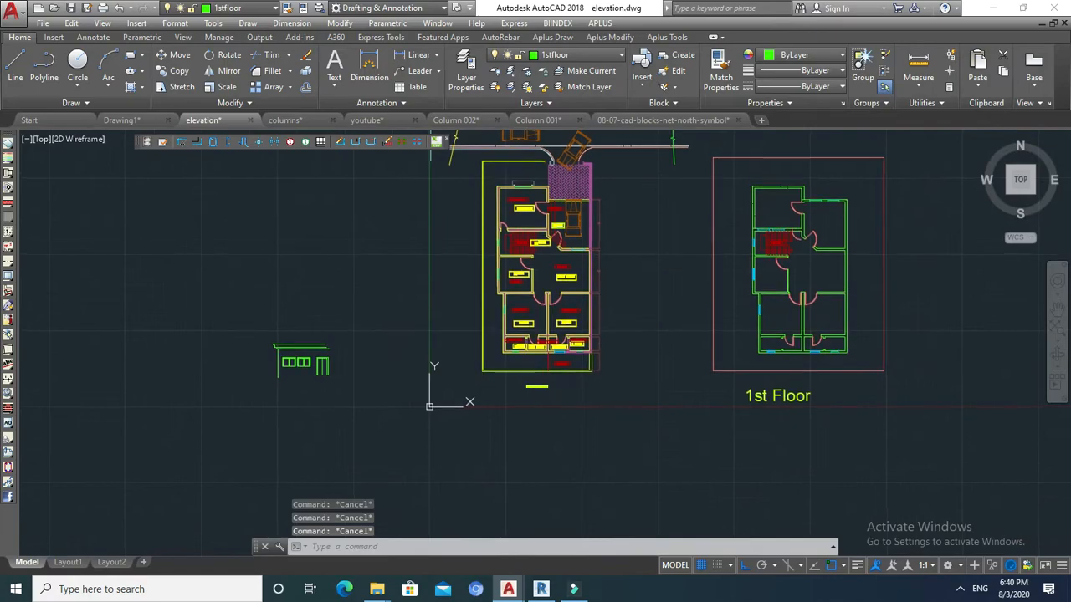
{"action": "mouse_move", "coordinate": [562, 397]}
{"action": "middle_mouse_down"}
{"action": "mouse_move", "coordinate": [568, 460]}
{"action": "mouse_move", "coordinate": [568, 324]}
{"action": "middle_mouse_up"}
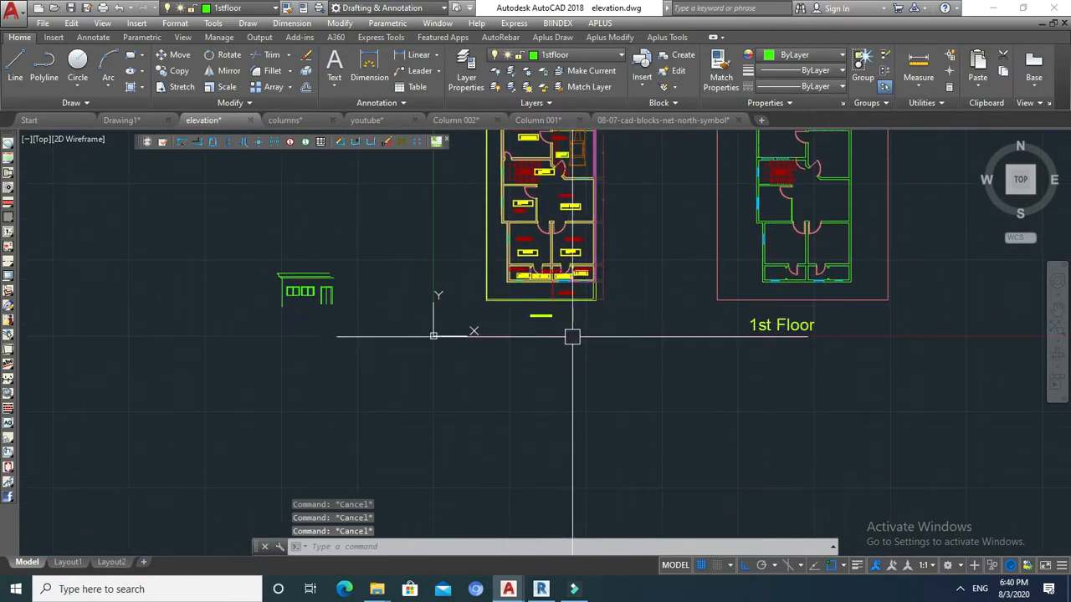
{"action": "type", "text": "l"}
{"action": "key", "text": "Return"}
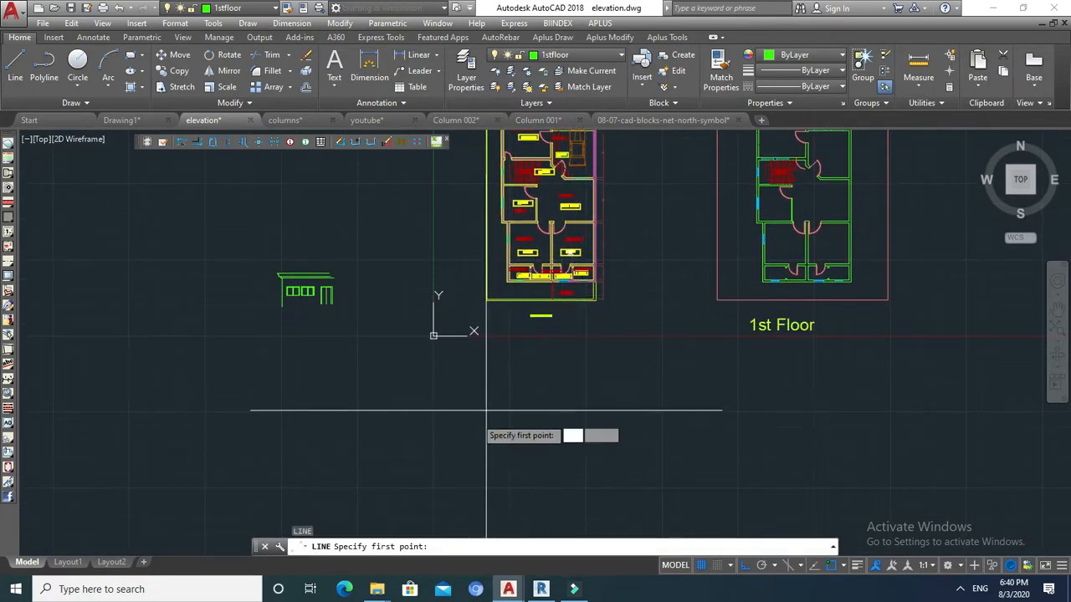
{"action": "left_click", "coordinate": [443, 474]}
{"action": "left_click", "coordinate": [707, 488]}
{"action": "key", "text": "Escape"}
Draw a vertical projection line from the ground floor plan's left outer wall down past the horizontal base line.
{"action": "middle_click_drag", "start_coordinate": [624, 403], "coordinate": [660, 363]}
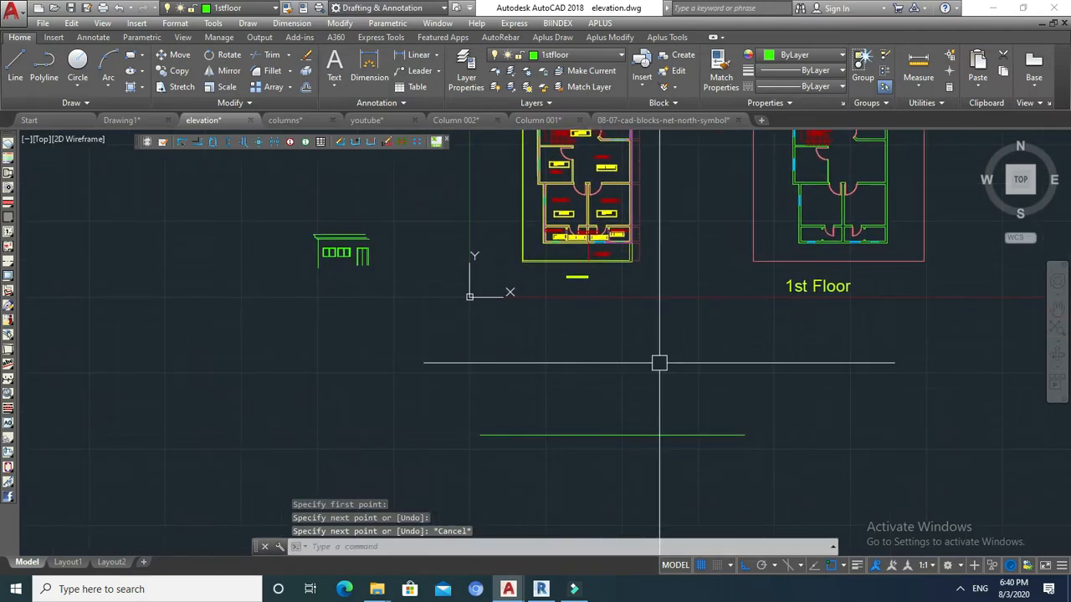
{"action": "key", "text": "Return"}
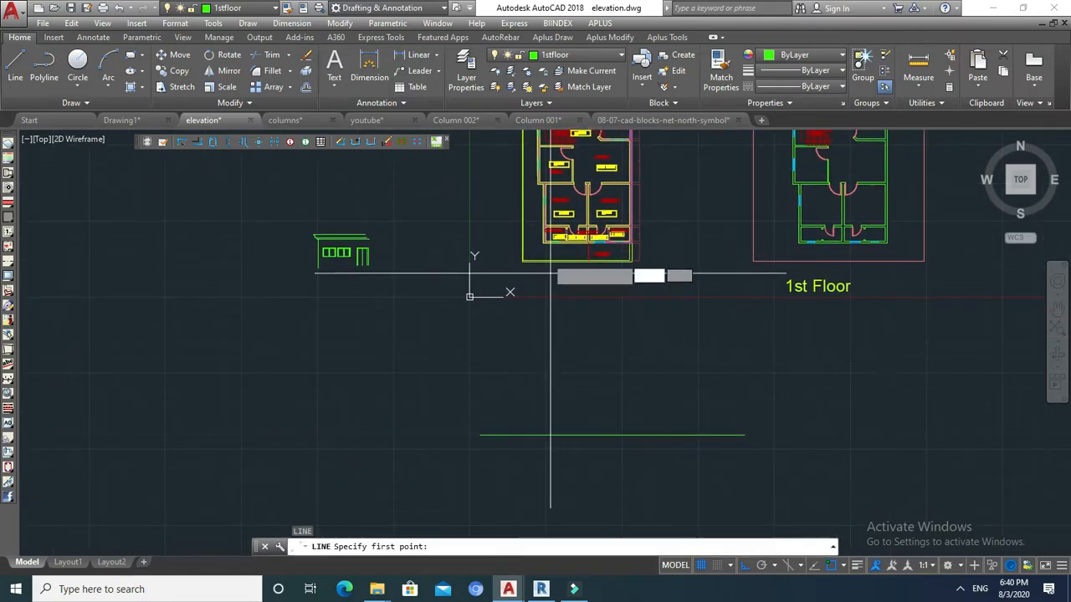
{"action": "left_click", "coordinate": [537, 184]}
{"action": "left_click", "coordinate": [526, 473]}
{"action": "key", "text": "Escape"}
Draw a vertical projection line from the ground floor plan's lower right outer corner down past the base line.
{"action": "key", "text": "Return"}
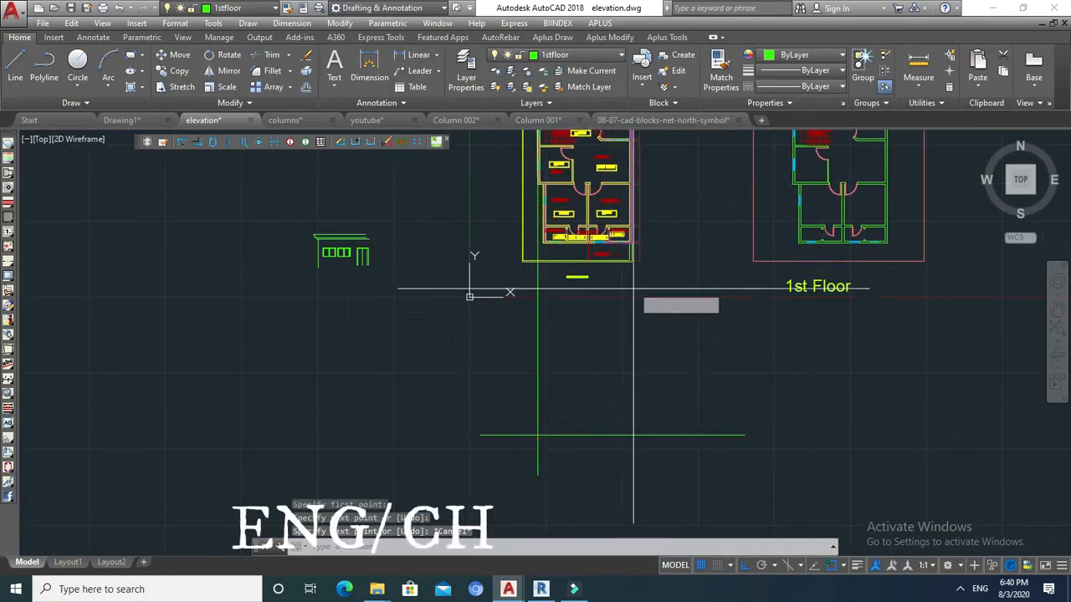
{"action": "scroll", "coordinate": [632, 245], "scroll_direction": "up", "scroll_amount": 4}
{"action": "left_click", "coordinate": [641, 241]}
{"action": "scroll", "coordinate": [641, 241], "scroll_direction": "down", "scroll_amount": 5}
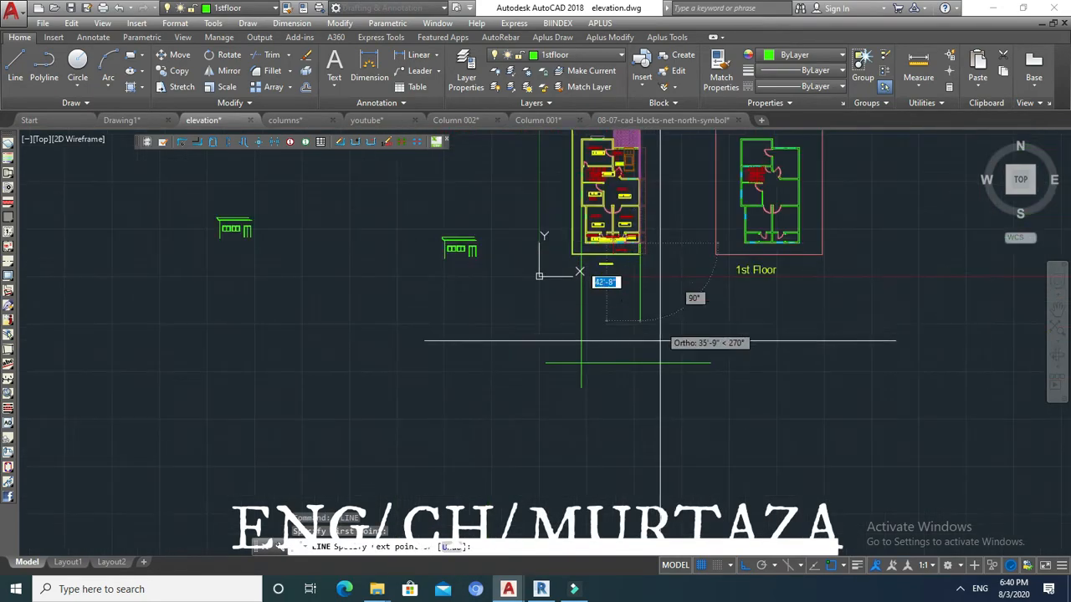
{"action": "left_click", "coordinate": [647, 454]}
{"action": "key", "text": "Escape"}
{"action": "key", "text": "Escape"}
Draw a vertical projection line from the boundary wall's lower left corner down past the base line.
{"action": "scroll", "coordinate": [574, 235], "scroll_direction": "up", "scroll_amount": 5}
{"action": "key", "text": "Return"}
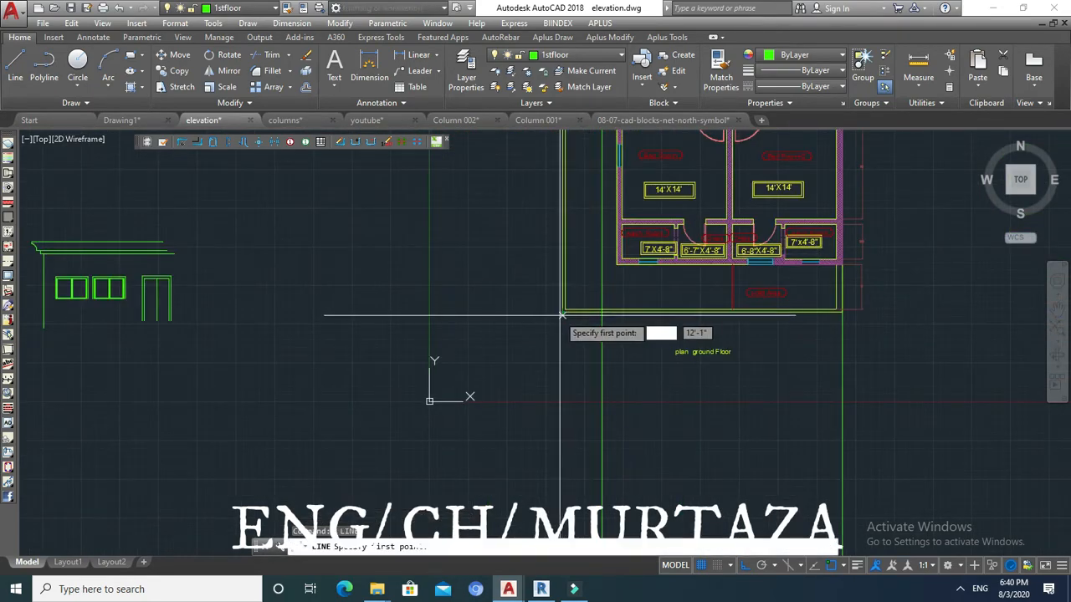
{"action": "left_click", "coordinate": [562, 311]}
{"action": "scroll", "coordinate": [562, 311], "scroll_direction": "down", "scroll_amount": 5}
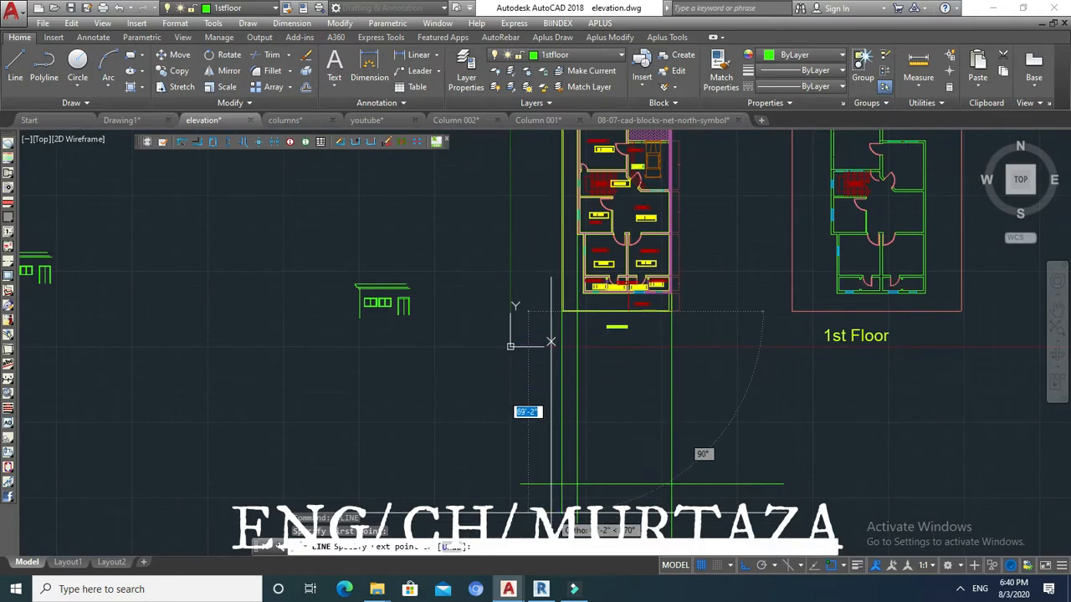
{"action": "key", "text": "Escape"}
Copy the left wall's projection line to the left wash room's lower outer corner and to both edges of its rear window.
{"action": "middle_click_drag", "start_coordinate": [587, 438], "coordinate": [592, 424]}
{"action": "type", "text": "o"}
{"action": "key", "text": "Return"}
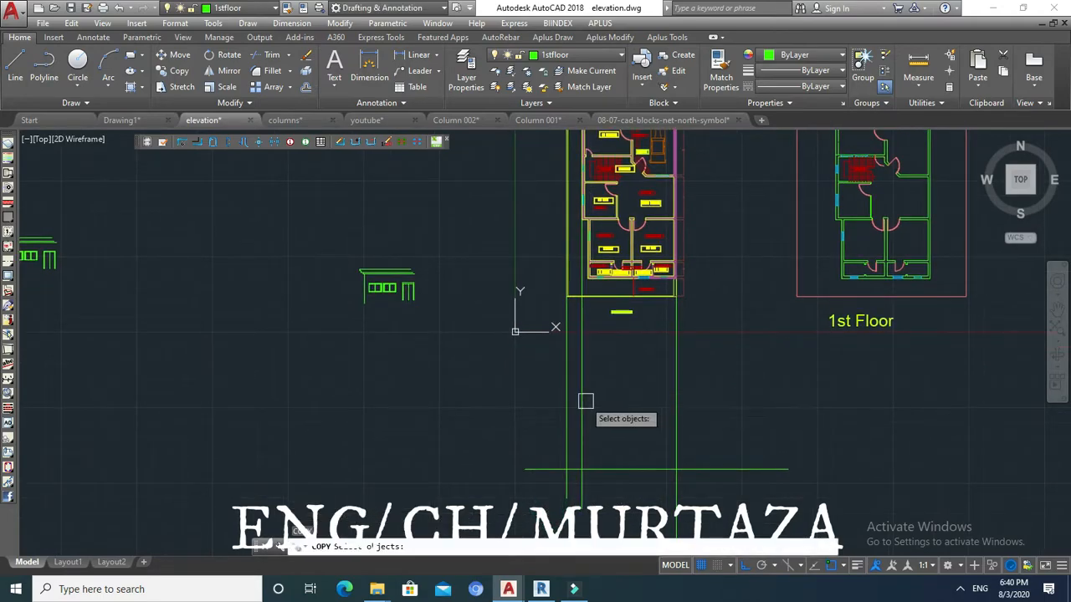
{"action": "scroll", "coordinate": [591, 206], "scroll_direction": "up", "scroll_amount": 4}
{"action": "key", "text": "Return"}
{"action": "left_click", "coordinate": [570, 240]}
{"action": "scroll", "coordinate": [604, 384], "scroll_direction": "up", "scroll_amount": 5}
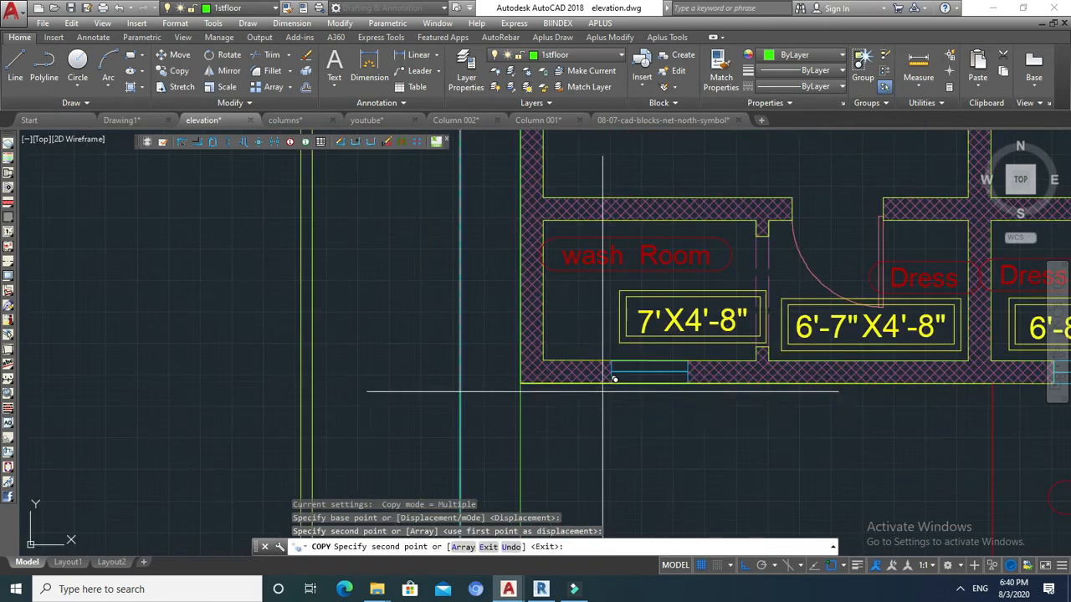
{"action": "left_click", "coordinate": [608, 385]}
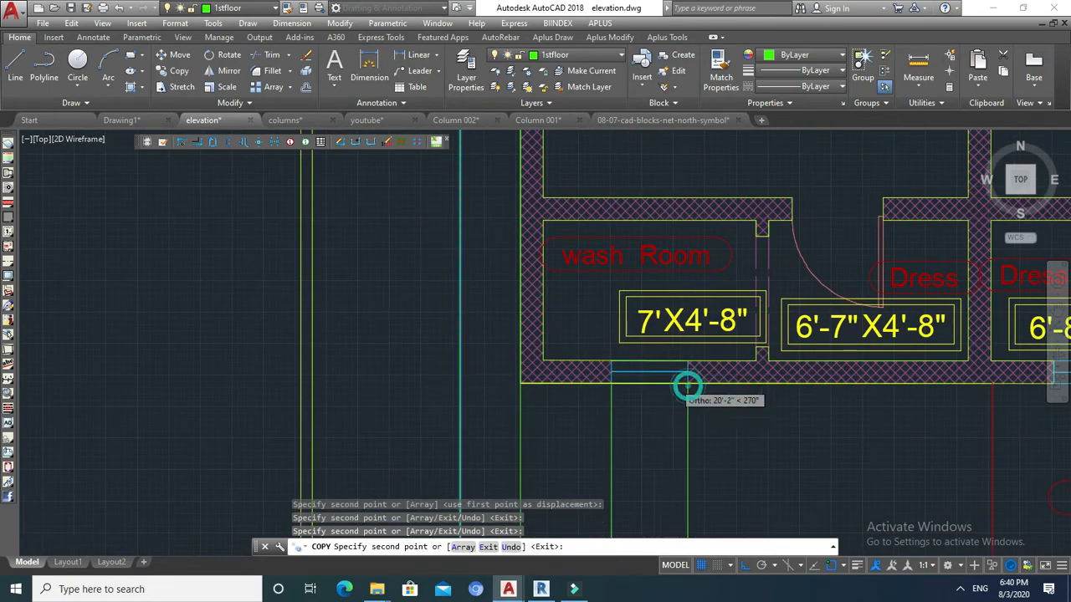
{"action": "scroll", "coordinate": [688, 385], "scroll_direction": "down", "scroll_amount": 3}
{"action": "scroll", "coordinate": [846, 382], "scroll_direction": "up", "scroll_amount": 3}
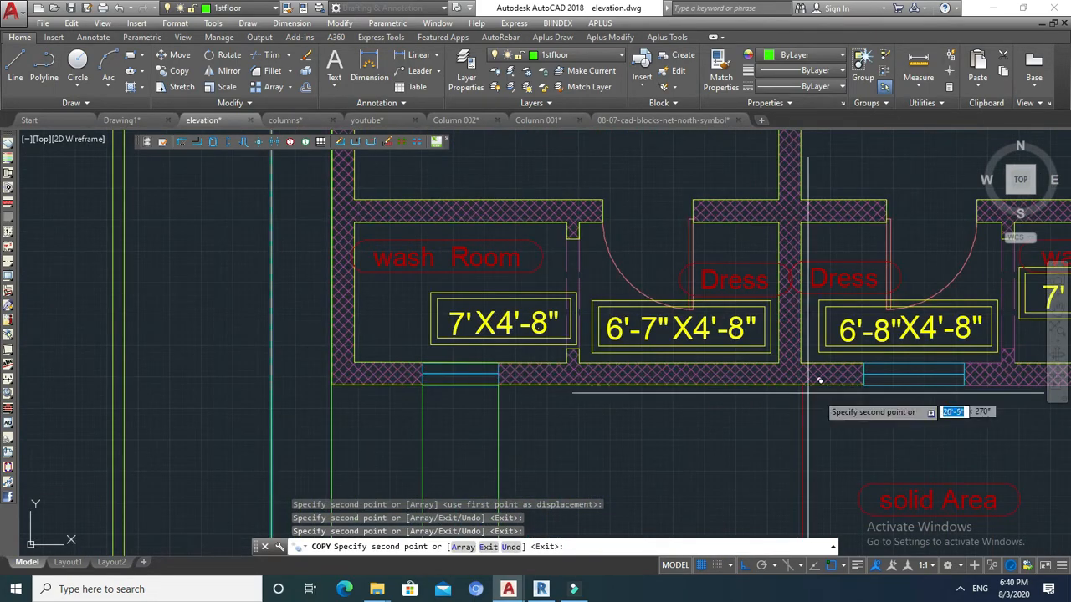
Copy the projection line to both edges of the rear dress room window and of the right wash room window.
{"action": "left_click", "coordinate": [864, 385]}
{"action": "scroll", "coordinate": [864, 385], "scroll_direction": "down", "scroll_amount": 3}
{"action": "scroll", "coordinate": [789, 382], "scroll_direction": "up", "scroll_amount": 2}
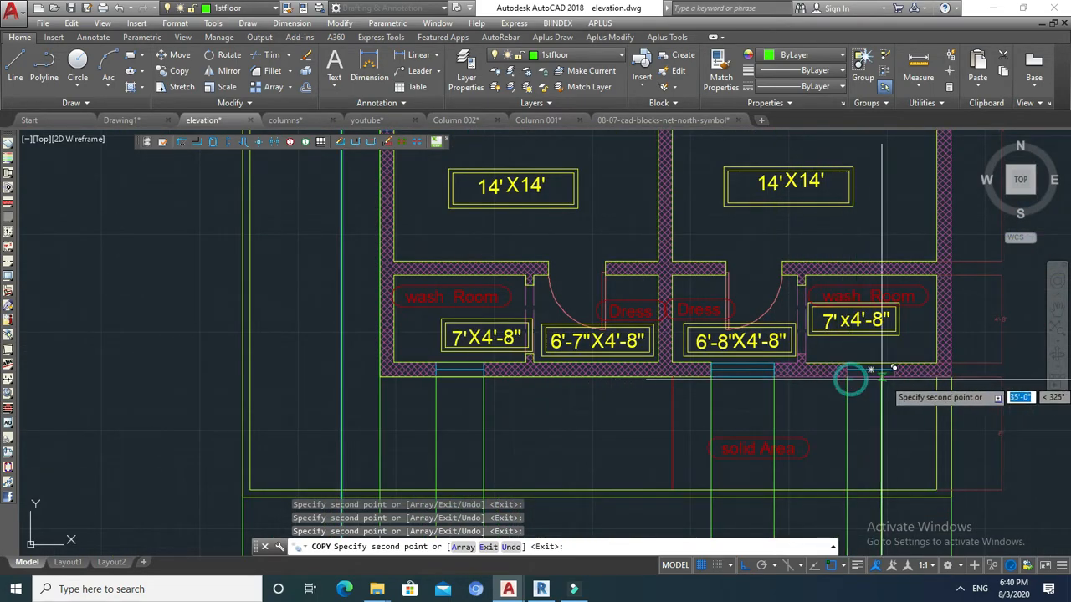
{"action": "scroll", "coordinate": [895, 373], "scroll_direction": "down", "scroll_amount": 3}
{"action": "key", "text": "Escape"}
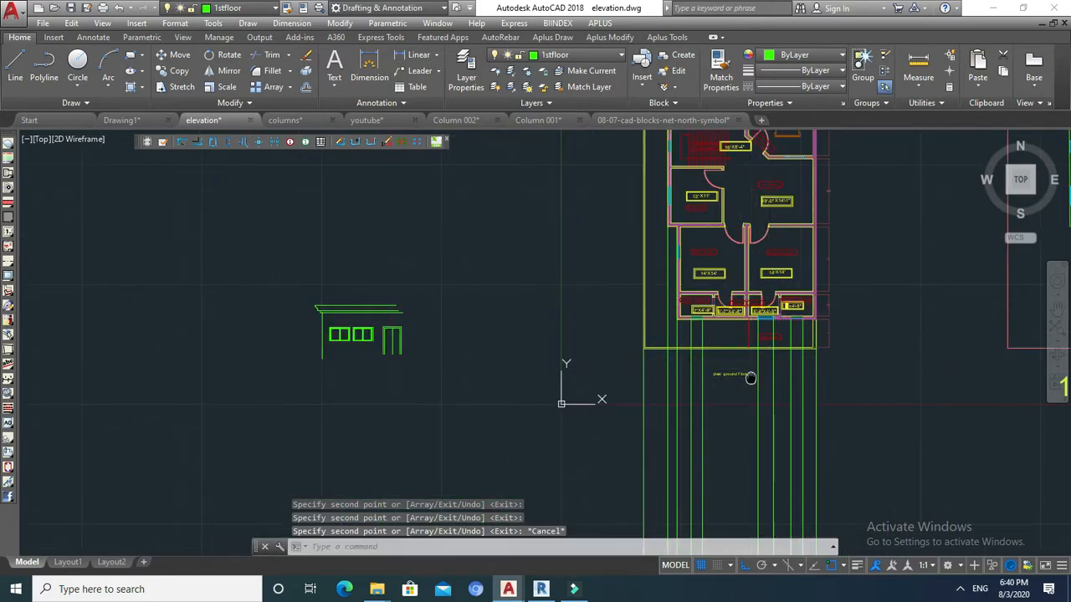
Draw a second horizontal line across all projection lines, between the ground floor plan and the existing base line.
{"action": "scroll", "coordinate": [720, 334], "scroll_direction": "down", "scroll_amount": 2}
{"action": "type", "text": "l"}
{"action": "key", "text": "Return"}
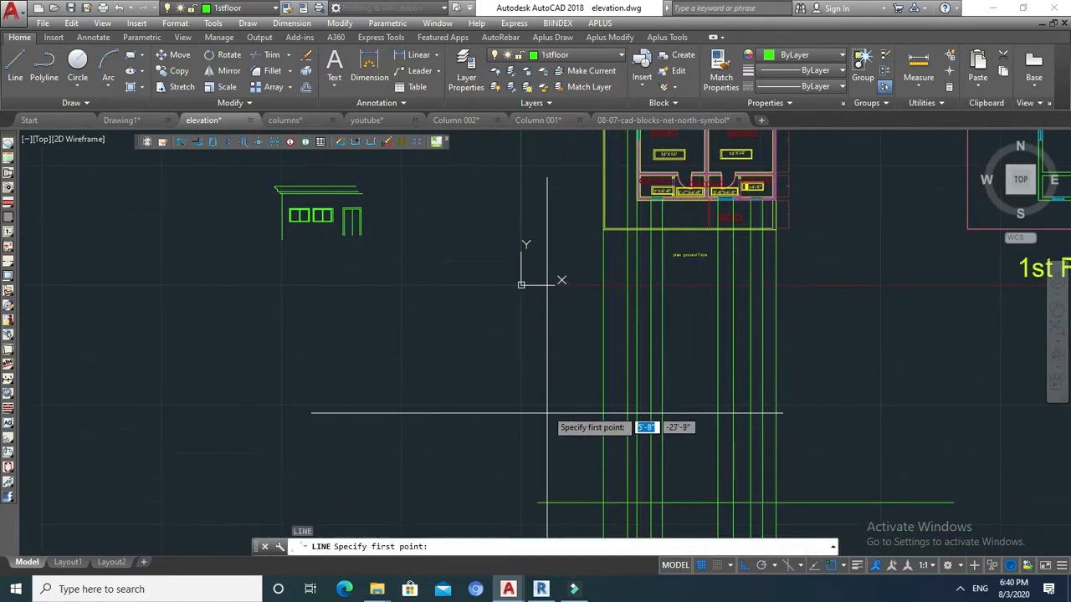
{"action": "left_click", "coordinate": [553, 377]}
{"action": "key", "text": "Escape"}
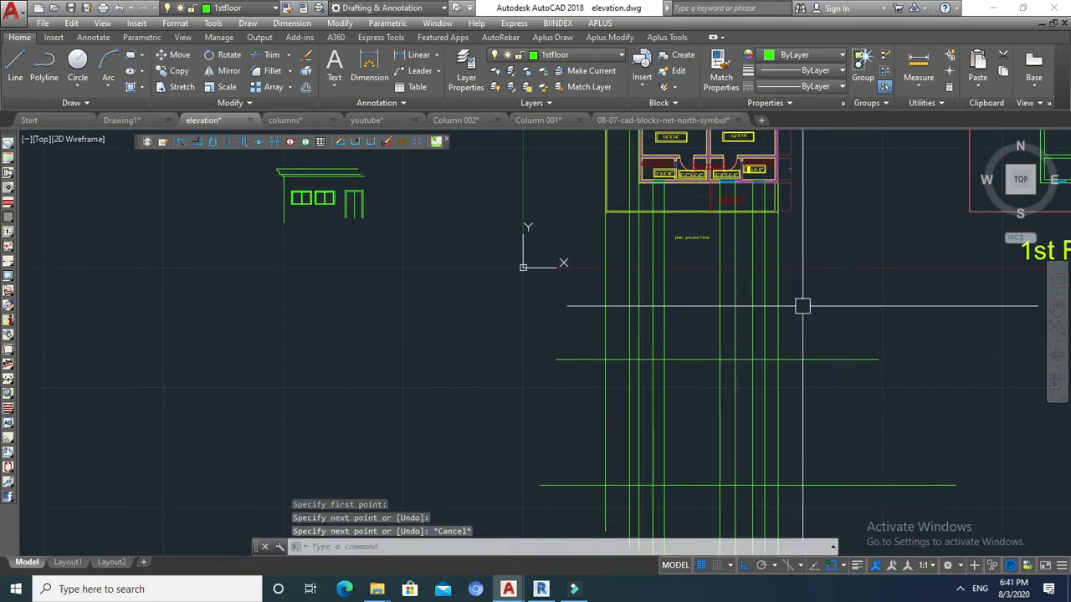
Trim the vertical projection lines below the new horizontal line.
{"action": "type", "text": "tr"}
{"action": "key", "text": "Return"}
{"action": "left_click", "coordinate": [804, 359]}
{"action": "key", "text": "Return"}
{"action": "left_click", "coordinate": [819, 386]}
{"action": "left_click", "coordinate": [522, 425]}
{"action": "key", "text": "Escape"}
Erase the old, lower horizontal base line.
{"action": "middle_click_drag", "start_coordinate": [721, 430], "coordinate": [728, 338]}
{"action": "left_click", "coordinate": [727, 358]}
{"action": "left_click", "coordinate": [642, 422]}
{"action": "middle_click_drag", "start_coordinate": [647, 411], "coordinate": [590, 468]}
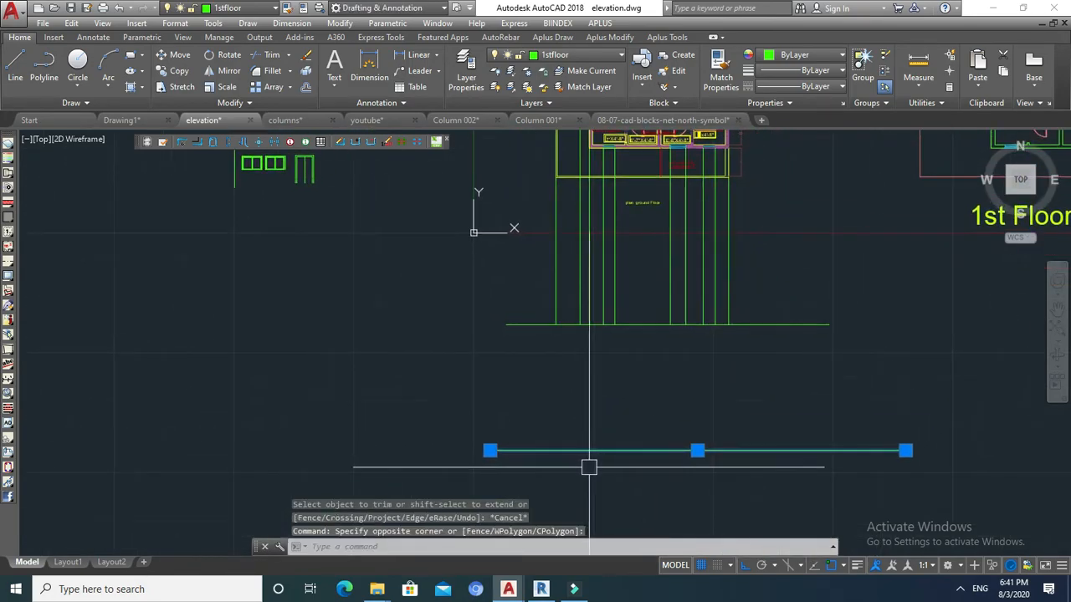
{"action": "type", "text": "e"}
{"action": "key", "text": "Return"}
{"action": "middle_click_drag", "start_coordinate": [633, 364], "coordinate": [629, 425]}
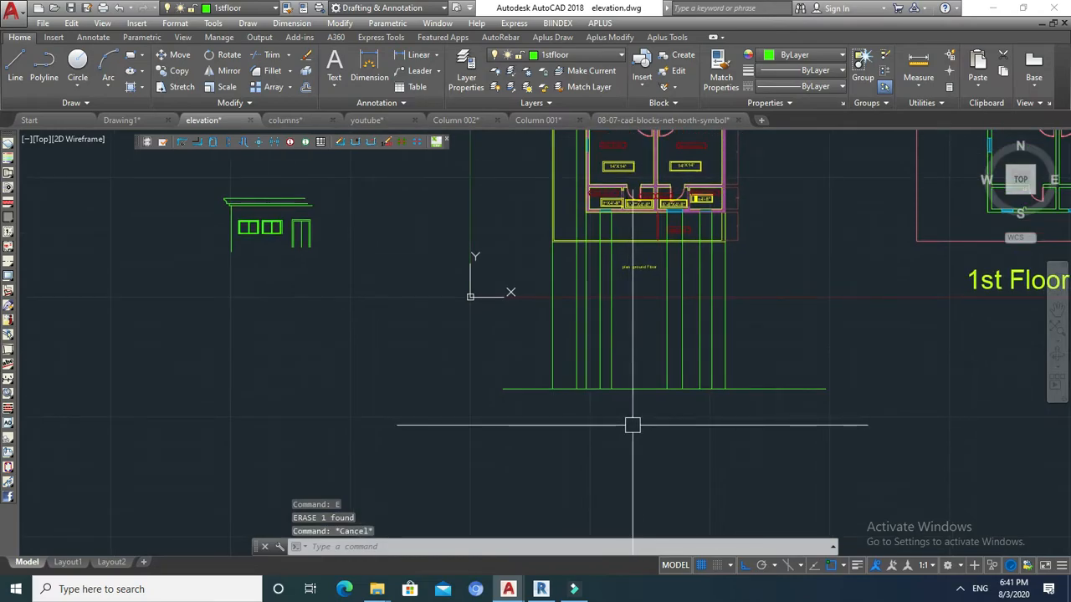
Offset the base line upward by the front elevation's 6" base thickness, picking the distance from that drawing.
{"action": "type", "text": "o"}
{"action": "key", "text": "Return"}
{"action": "scroll", "coordinate": [703, 302], "scroll_direction": "down", "scroll_amount": 3}
{"action": "scroll", "coordinate": [669, 293], "scroll_direction": "up", "scroll_amount": 5}
{"action": "scroll", "coordinate": [672, 282], "scroll_direction": "up", "scroll_amount": 2}
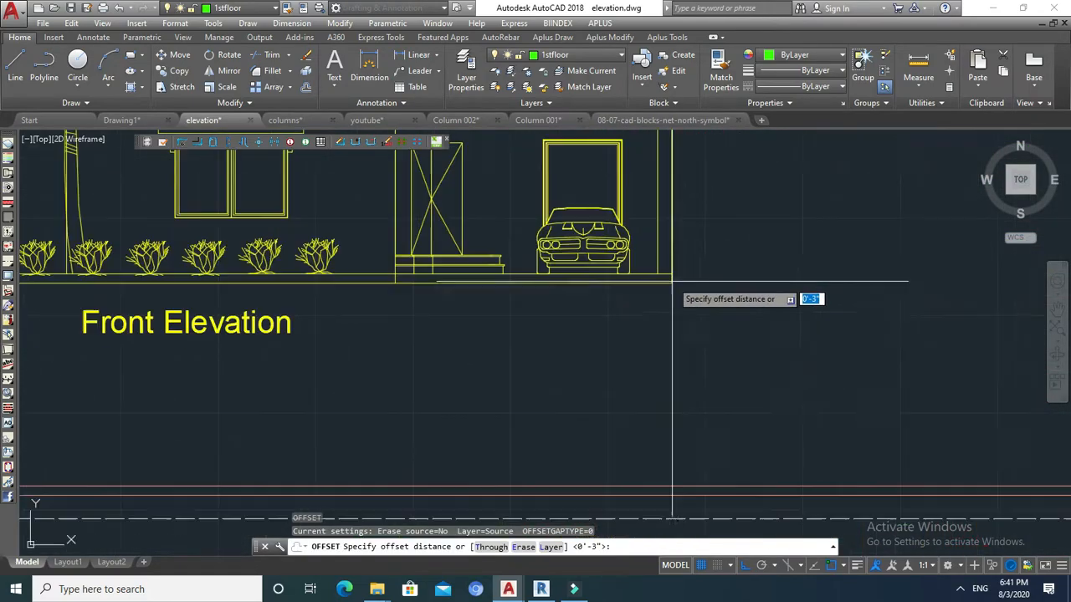
{"action": "left_click", "coordinate": [675, 274]}
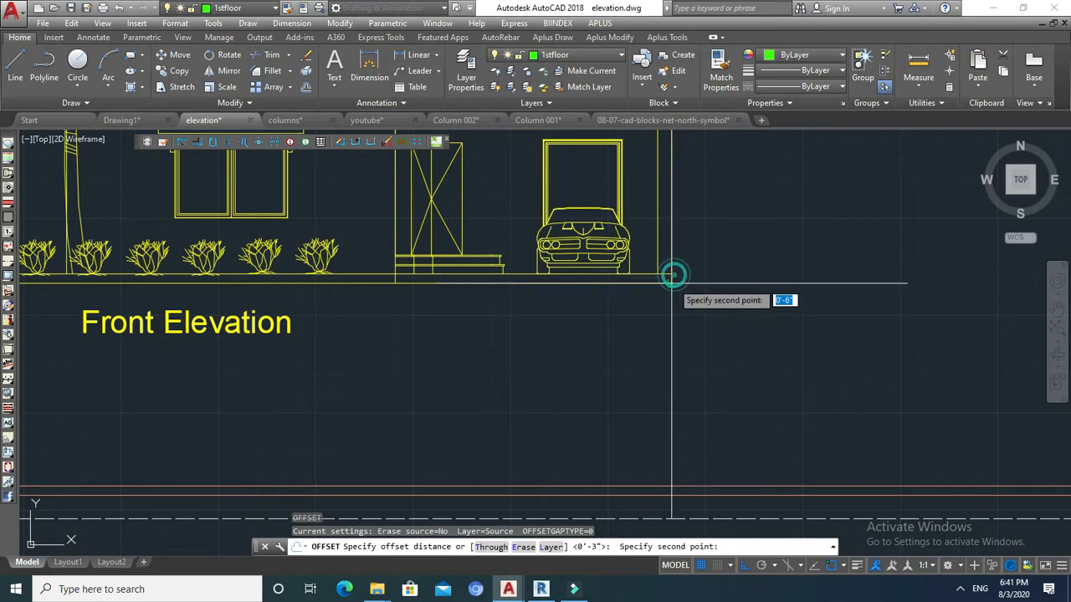
{"action": "left_click", "coordinate": [670, 281]}
{"action": "scroll", "coordinate": [655, 279], "scroll_direction": "down", "scroll_amount": 5}
{"action": "scroll", "coordinate": [661, 251], "scroll_direction": "down", "scroll_amount": 5}
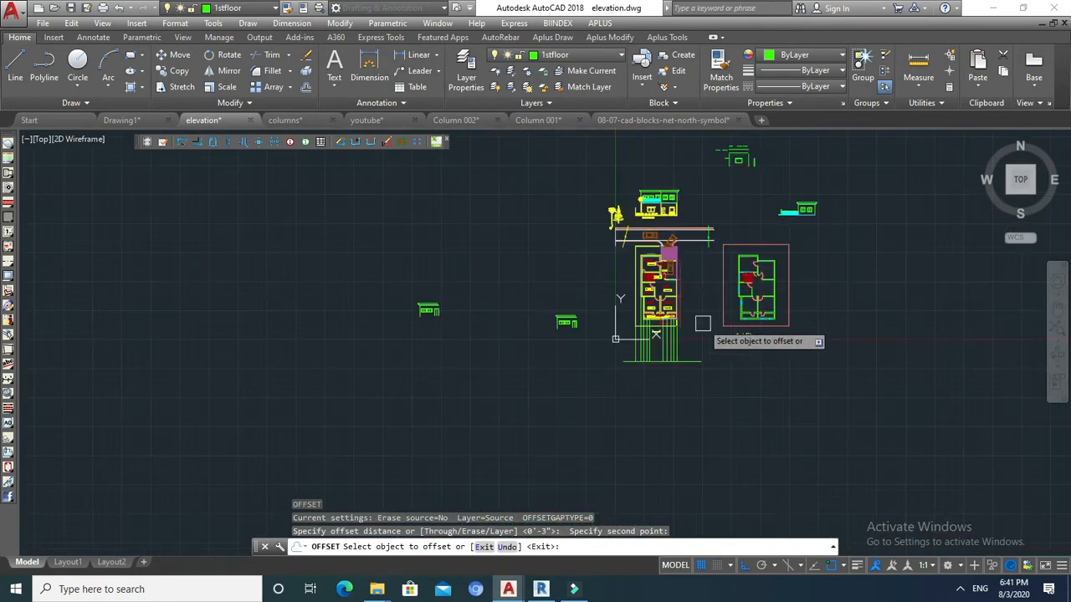
{"action": "scroll", "coordinate": [695, 344], "scroll_direction": "up", "scroll_amount": 6}
{"action": "key", "text": "Escape"}
{"action": "scroll", "coordinate": [689, 328], "scroll_direction": "up", "scroll_amount": 4}
{"action": "middle_click_drag", "start_coordinate": [684, 328], "coordinate": [710, 356]}
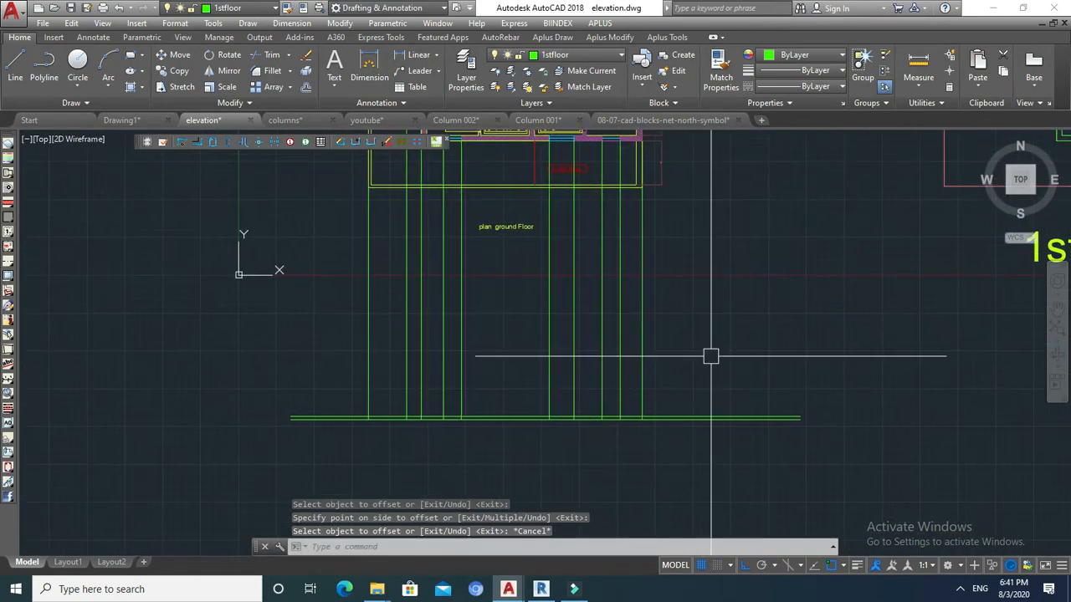
Offset the upper line of the base pair 3' upward.
{"action": "key", "text": "Return"}
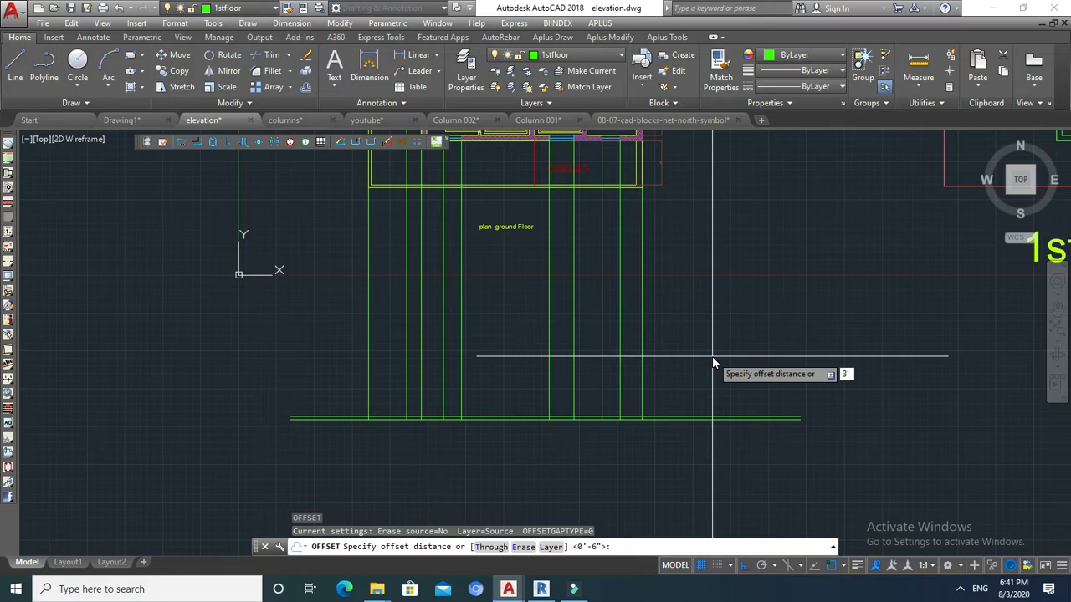
{"action": "type", "text": "3'"}
{"action": "key", "text": "Return"}
{"action": "scroll", "coordinate": [648, 423], "scroll_direction": "up", "scroll_amount": 4}
{"action": "left_click", "coordinate": [645, 411]}
{"action": "left_click", "coordinate": [661, 328]}
{"action": "key", "text": "Escape"}
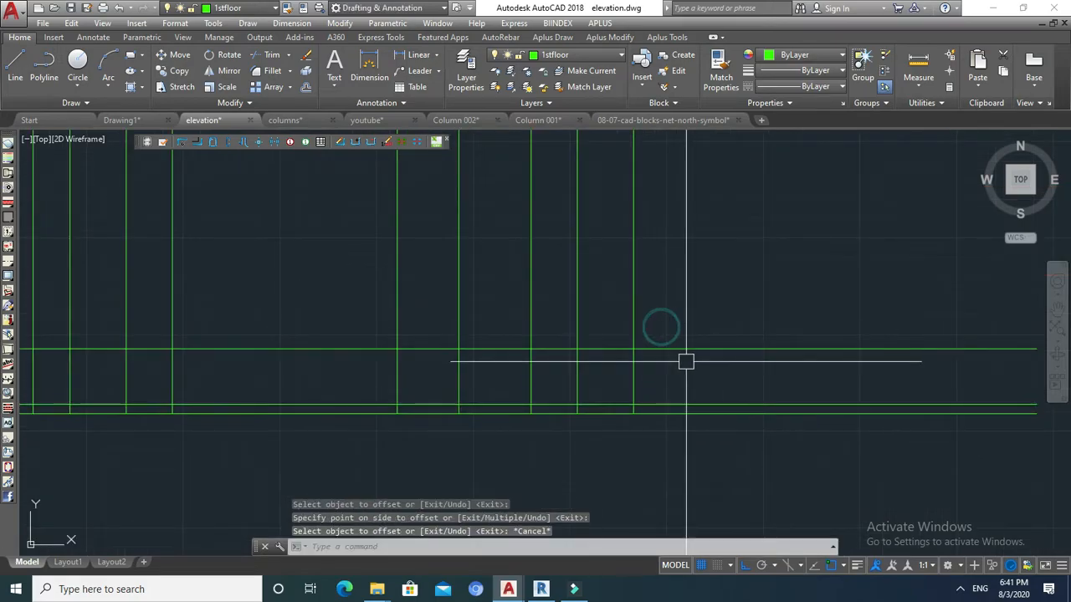
Offset the new horizontal line above the base another 4' upward.
{"action": "scroll", "coordinate": [686, 361], "scroll_direction": "up", "scroll_amount": 2}
{"action": "key", "text": "Return"}
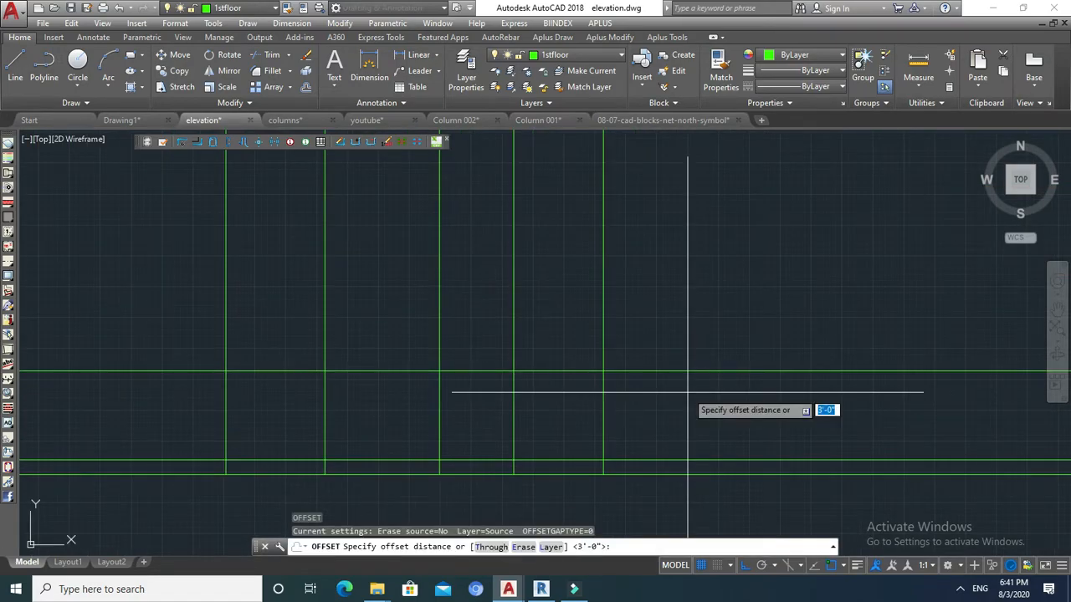
{"action": "type", "text": "4'"}
{"action": "key", "text": "Return"}
{"action": "left_click", "coordinate": [678, 374]}
{"action": "left_click", "coordinate": [675, 315]}
{"action": "key", "text": "Escape"}
Offset the topmost horizontal line 11' upward.
{"action": "middle_click_drag", "start_coordinate": [677, 368], "coordinate": [678, 407]}
{"action": "key", "text": "Return"}
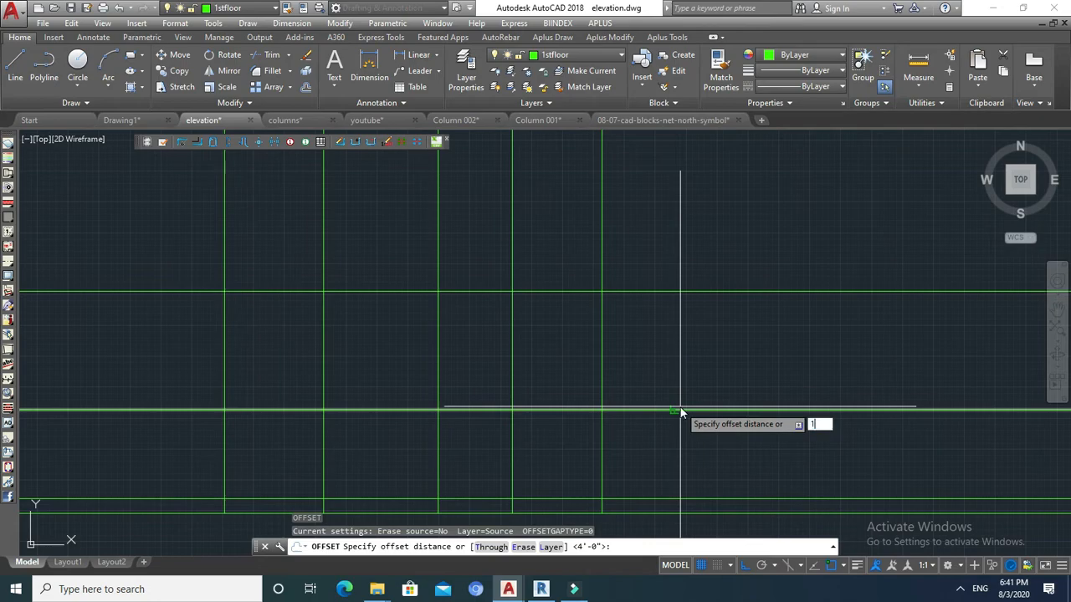
{"action": "type", "text": "11'"}
{"action": "key", "text": "Return"}
{"action": "left_click", "coordinate": [597, 295]}
{"action": "left_click", "coordinate": [633, 311]}
{"action": "scroll", "coordinate": [667, 317], "scroll_direction": "down", "scroll_amount": 3}
{"action": "middle_click_drag", "start_coordinate": [668, 318], "coordinate": [662, 357]}
{"action": "key", "text": "Escape"}
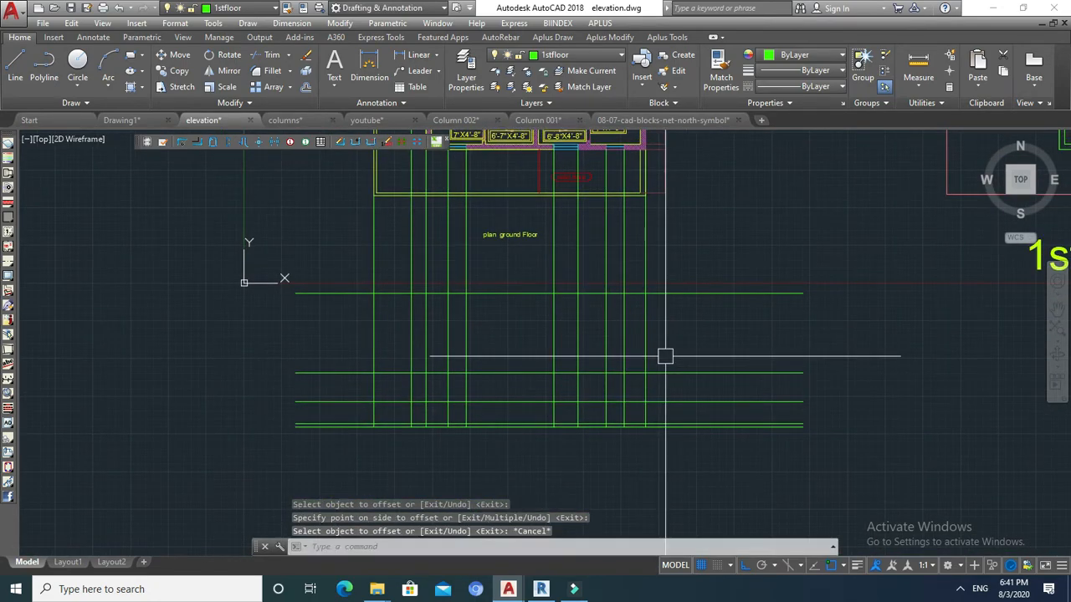
Trim the vertical projection lines between the ground floor plan and the top horizontal line.
{"action": "type", "text": "tr"}
{"action": "key", "text": "Return"}
{"action": "left_click", "coordinate": [676, 292]}
{"action": "key", "text": "Return"}
{"action": "left_click", "coordinate": [682, 249]}
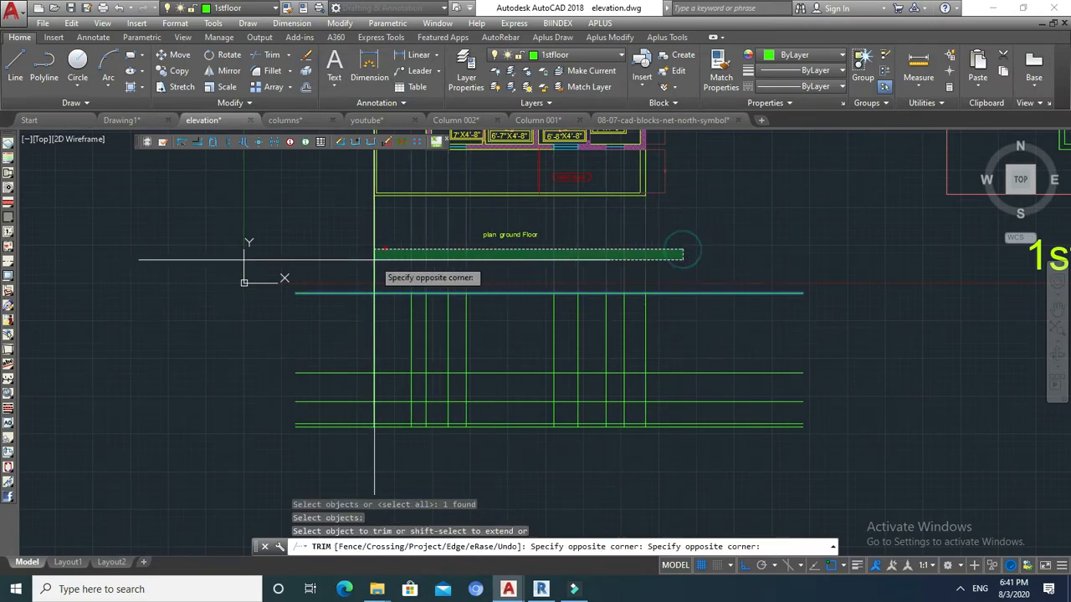
{"action": "left_click", "coordinate": [349, 264]}
{"action": "key", "text": "Return"}
Trim the horizontal line ends that overhang beyond the outermost vertical lines on both sides.
{"action": "key", "text": "Return"}
{"action": "left_click", "coordinate": [645, 270]}
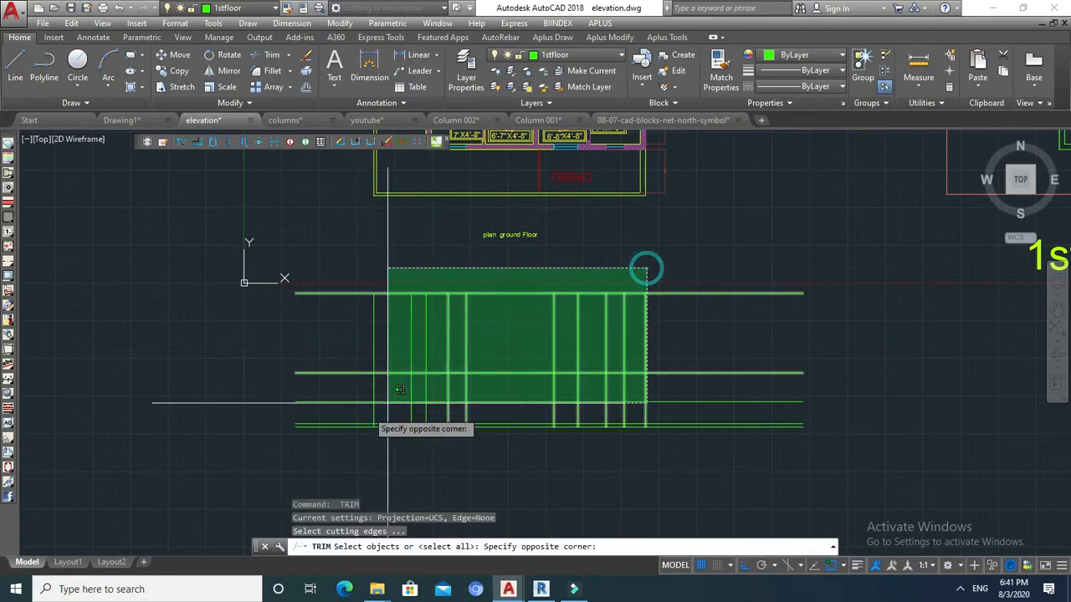
{"action": "left_click", "coordinate": [314, 442]}
{"action": "key", "text": "Return"}
{"action": "left_click", "coordinate": [349, 255]}
{"action": "left_click", "coordinate": [327, 448]}
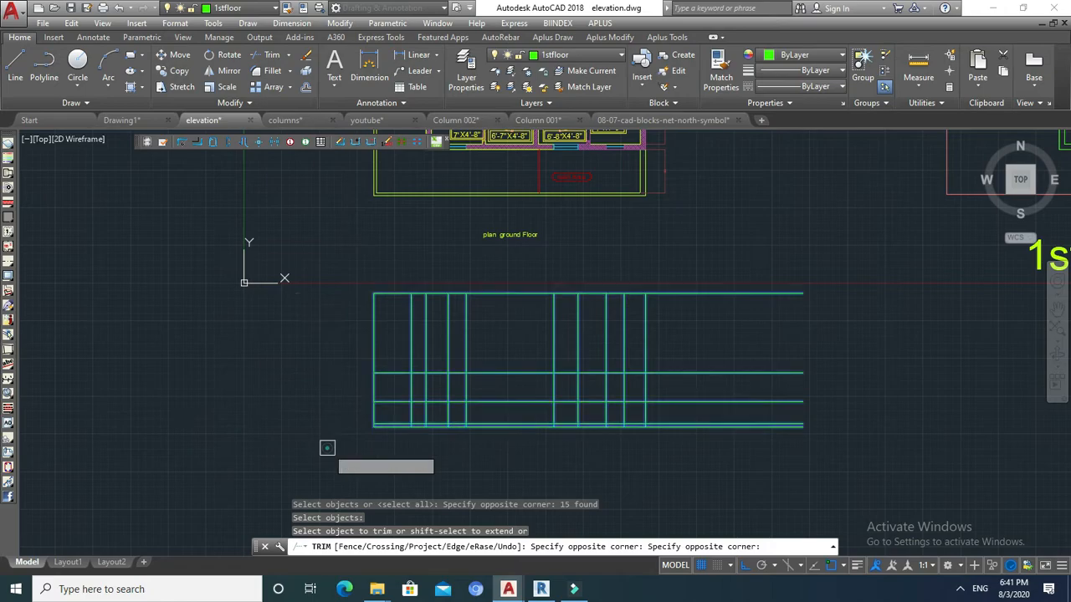
{"action": "left_click", "coordinate": [777, 260]}
{"action": "left_click", "coordinate": [730, 384]}
{"action": "key", "text": "Escape"}
{"action": "key", "text": "Escape"}
{"action": "key", "text": "Escape"}
{"action": "middle_click_drag", "start_coordinate": [694, 456], "coordinate": [686, 323]}
{"action": "scroll", "coordinate": [686, 326], "scroll_direction": "up", "scroll_amount": 4}
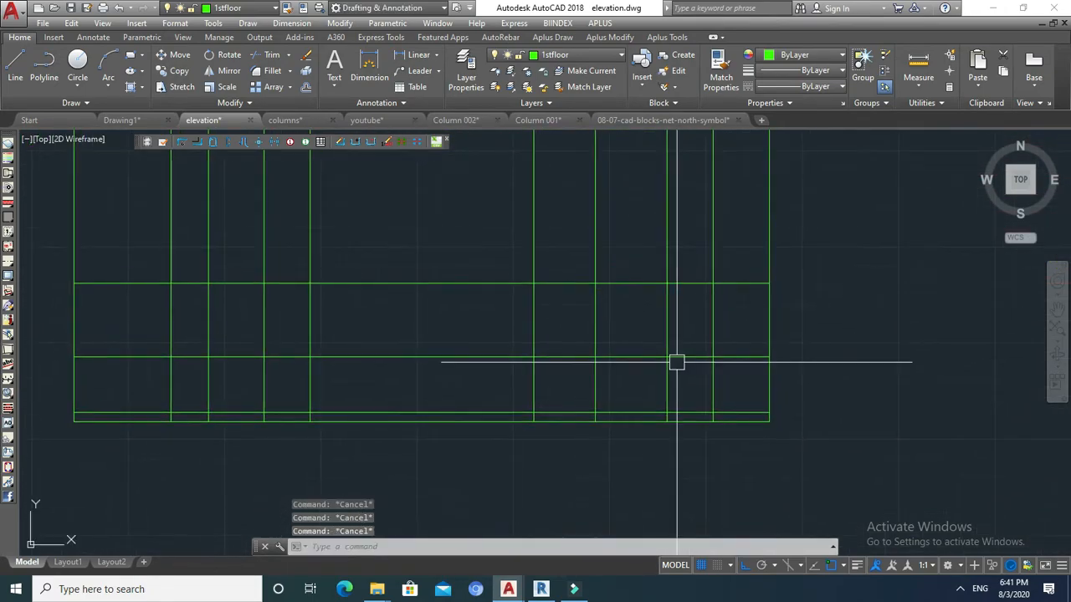
{"action": "type", "text": "o"}
{"action": "key", "text": "Return"}
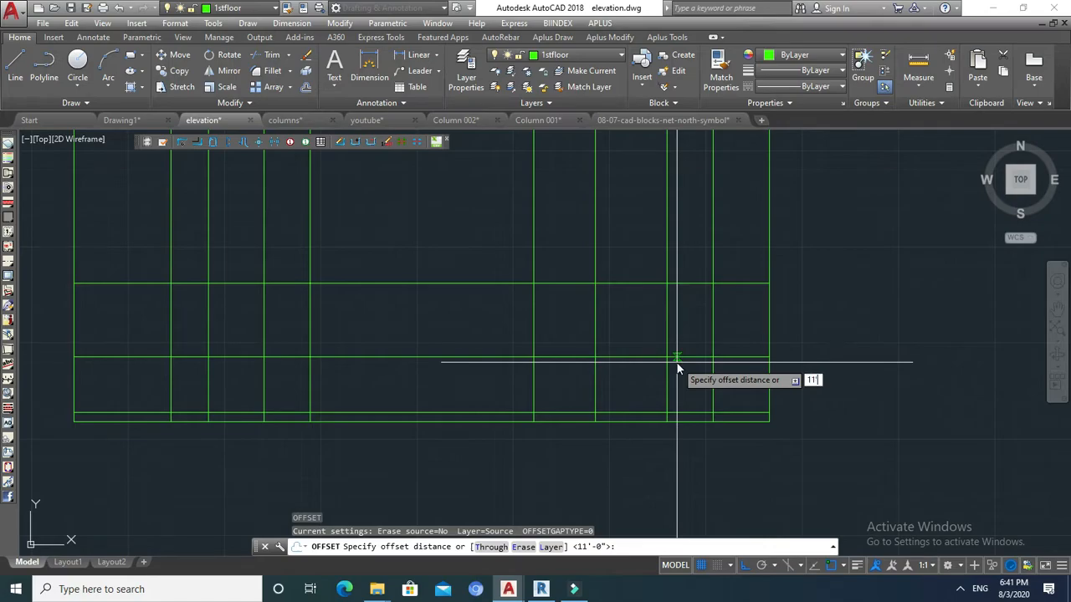
{"action": "key", "text": "Return"}
{"action": "left_click", "coordinate": [641, 411]}
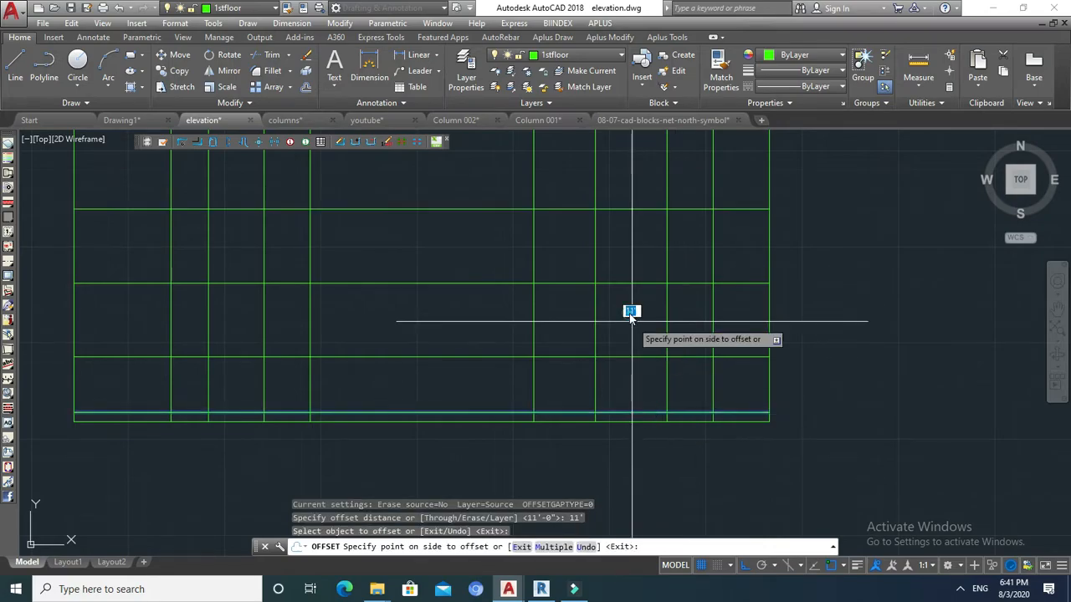
{"action": "key", "text": "Escape"}
{"action": "scroll", "coordinate": [652, 301], "scroll_direction": "down", "scroll_amount": 4}
{"action": "middle_click_drag", "start_coordinate": [651, 300], "coordinate": [660, 312]}
Offset the upper line of the base pair 11' upward to mark the ground floor height.
{"action": "key", "text": "Return"}
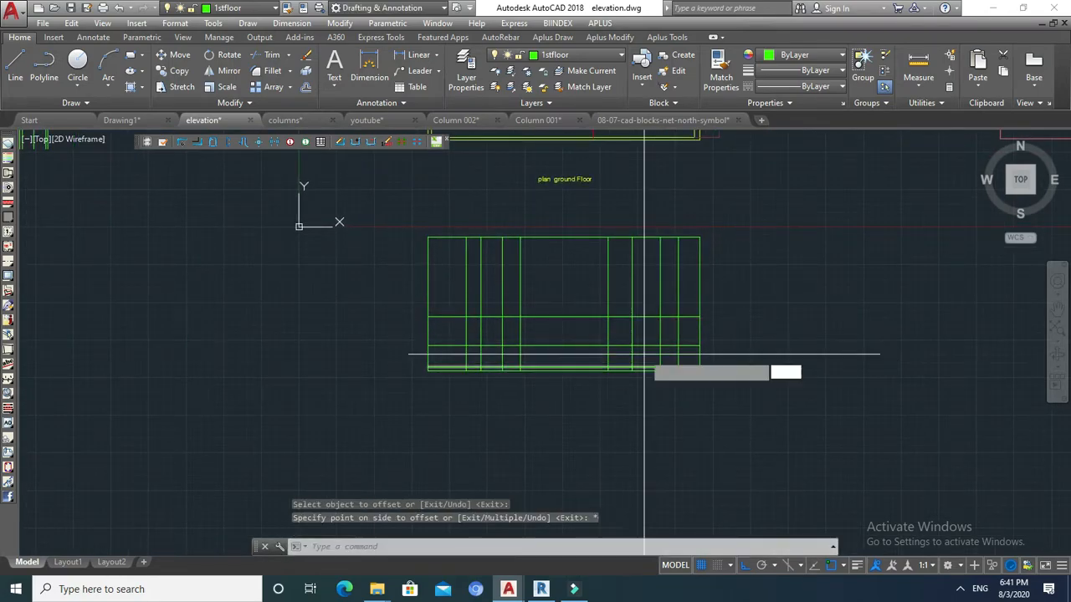
{"action": "scroll", "coordinate": [645, 359], "scroll_direction": "up", "scroll_amount": 4}
{"action": "key", "text": "Return"}
{"action": "left_click", "coordinate": [645, 382]}
{"action": "left_click", "coordinate": [640, 297]}
{"action": "middle_click_drag", "start_coordinate": [639, 297], "coordinate": [641, 361]}
{"action": "key", "text": "Escape"}
{"action": "key", "text": "Escape"}
{"action": "key", "text": "Escape"}
{"action": "type", "text": "tr"}
{"action": "key", "text": "Return"}
{"action": "left_click", "coordinate": [646, 277]}
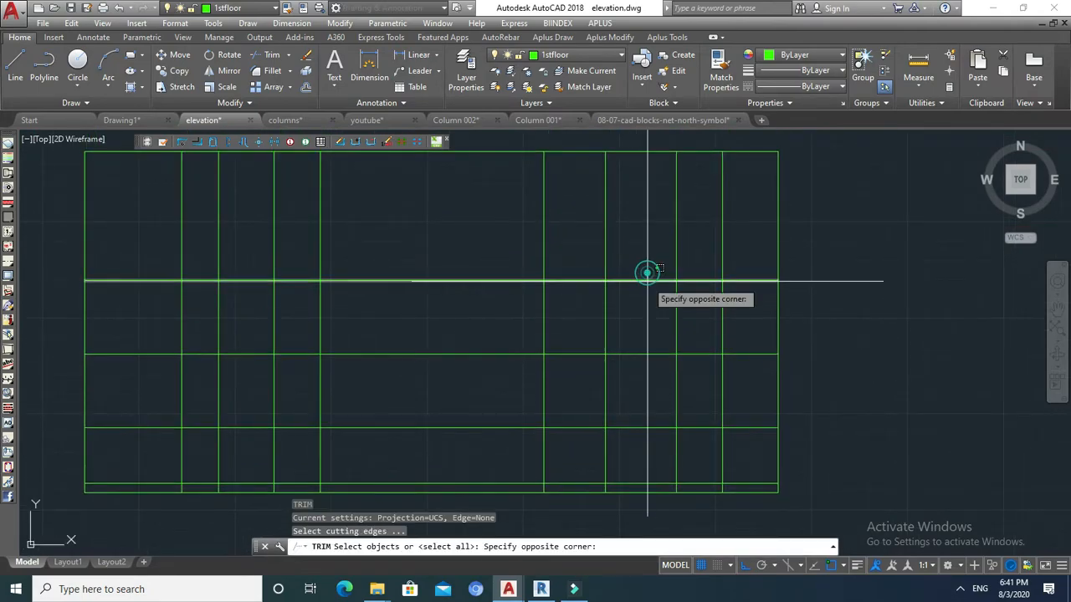
{"action": "key", "text": "Return"}
{"action": "left_click", "coordinate": [654, 287]}
{"action": "key", "text": "Return"}
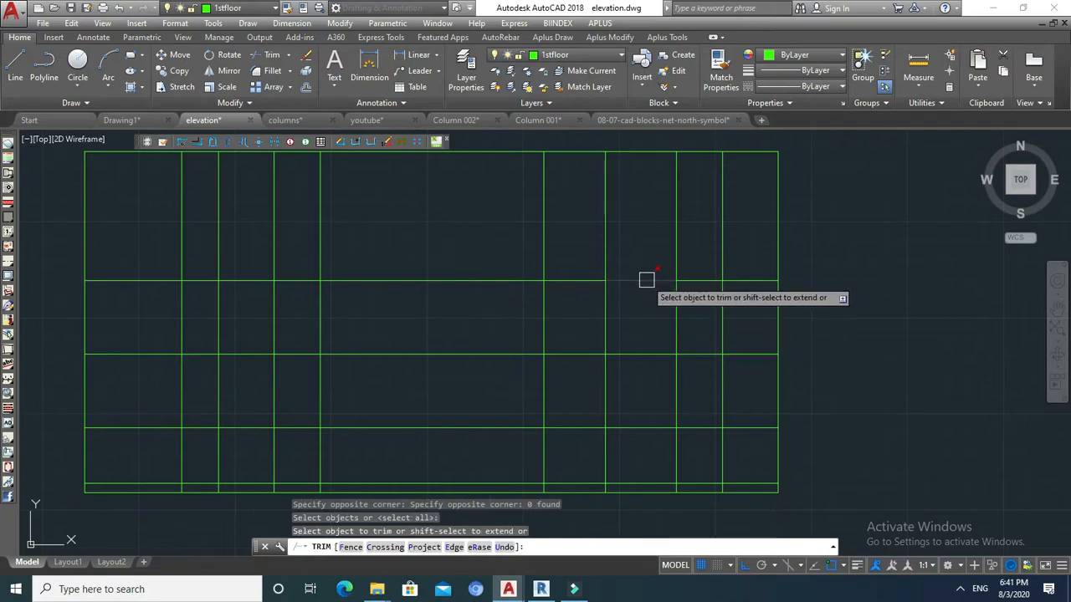
{"action": "key", "text": "Escape"}
Trim all vertical lines above the new 11' height line, using that line as the cutting edge.
{"action": "key", "text": "Return"}
{"action": "left_click", "coordinate": [646, 285]}
{"action": "key", "text": "Return"}
{"action": "scroll", "coordinate": [757, 276], "scroll_direction": "down", "scroll_amount": 4}
{"action": "left_click", "coordinate": [808, 249]}
{"action": "left_click", "coordinate": [478, 249]}
{"action": "key", "text": "Escape"}
Erase the leftover horizontal line above the elevation grid.
{"action": "left_click", "coordinate": [797, 226]}
{"action": "left_click", "coordinate": [583, 232]}
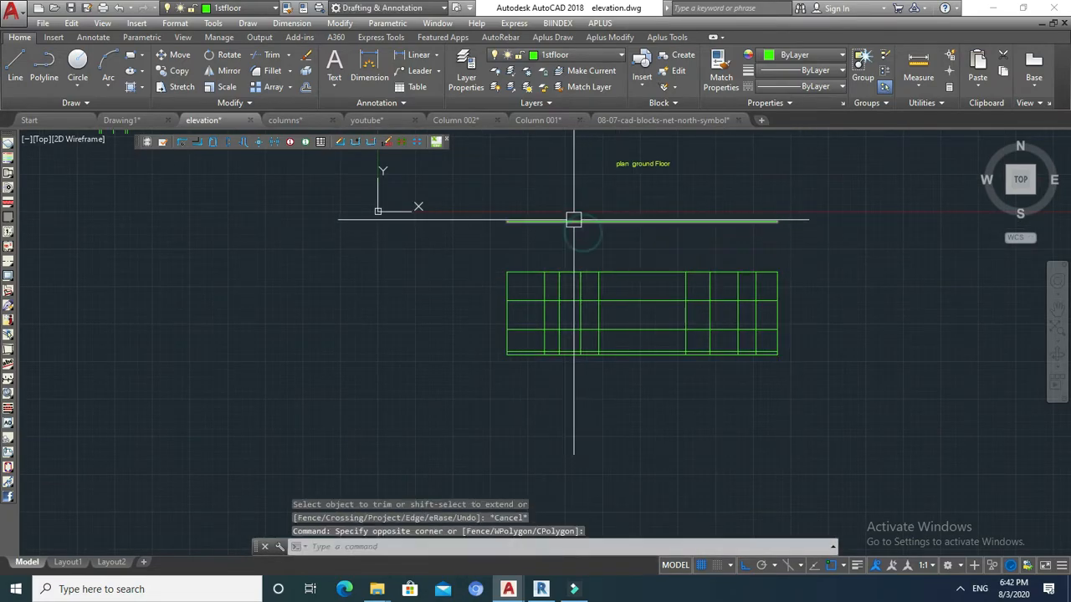
{"action": "left_click", "coordinate": [573, 217]}
{"action": "left_click", "coordinate": [550, 232]}
{"action": "mouse_move", "coordinate": [550, 233]}
{"action": "middle_mouse_down"}
{"action": "mouse_move", "coordinate": [525, 229]}
{"action": "mouse_move", "coordinate": [562, 240]}
{"action": "middle_mouse_up"}
{"action": "type", "text": "e"}
{"action": "key", "text": "Return"}
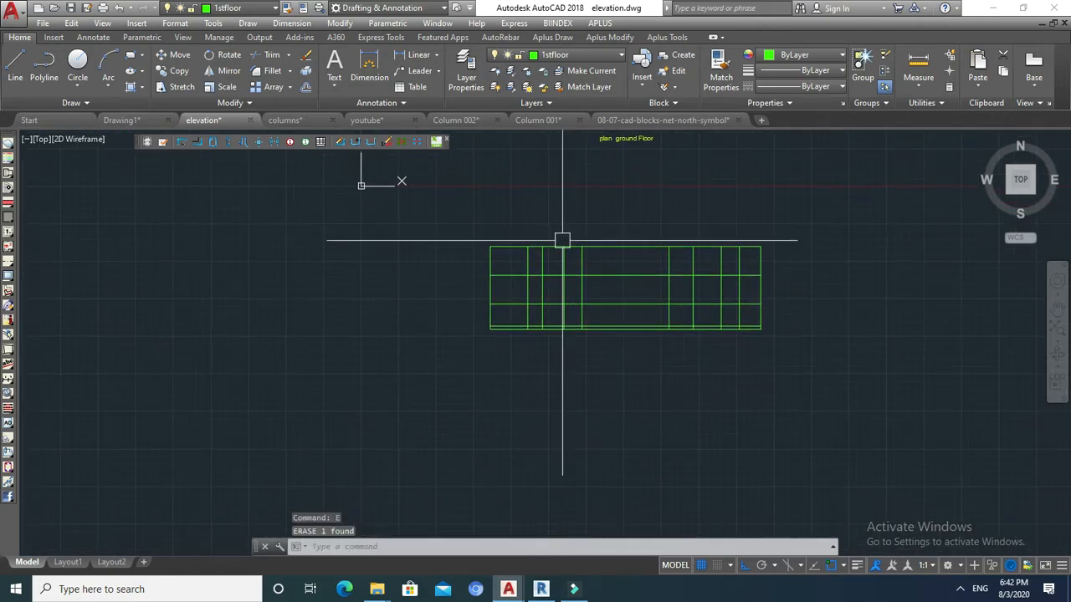
Using all elevation lines as cutting edges, trim the window-height horizontals beside the right-hand openings and the verticals above those openings.
{"action": "type", "text": "tr"}
{"action": "key", "text": "Return"}
{"action": "left_click", "coordinate": [825, 208]}
{"action": "left_click", "coordinate": [498, 301]}
{"action": "scroll", "coordinate": [506, 310], "scroll_direction": "up", "scroll_amount": 4}
{"action": "scroll", "coordinate": [506, 310], "scroll_direction": "down", "scroll_amount": 4}
{"action": "scroll", "coordinate": [733, 270], "scroll_direction": "up", "scroll_amount": 4}
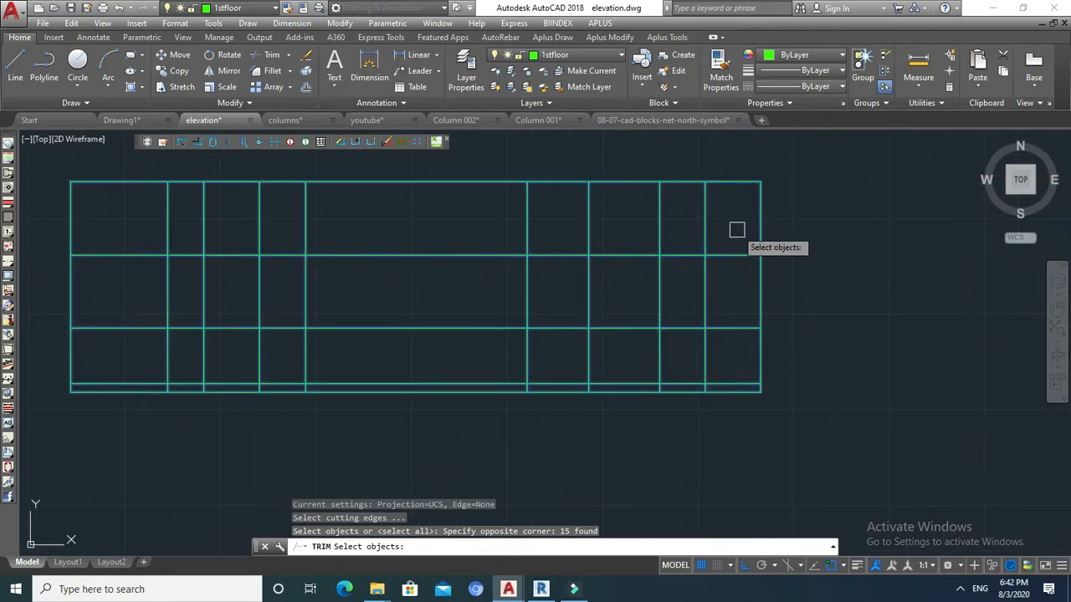
{"action": "left_click", "coordinate": [739, 239]}
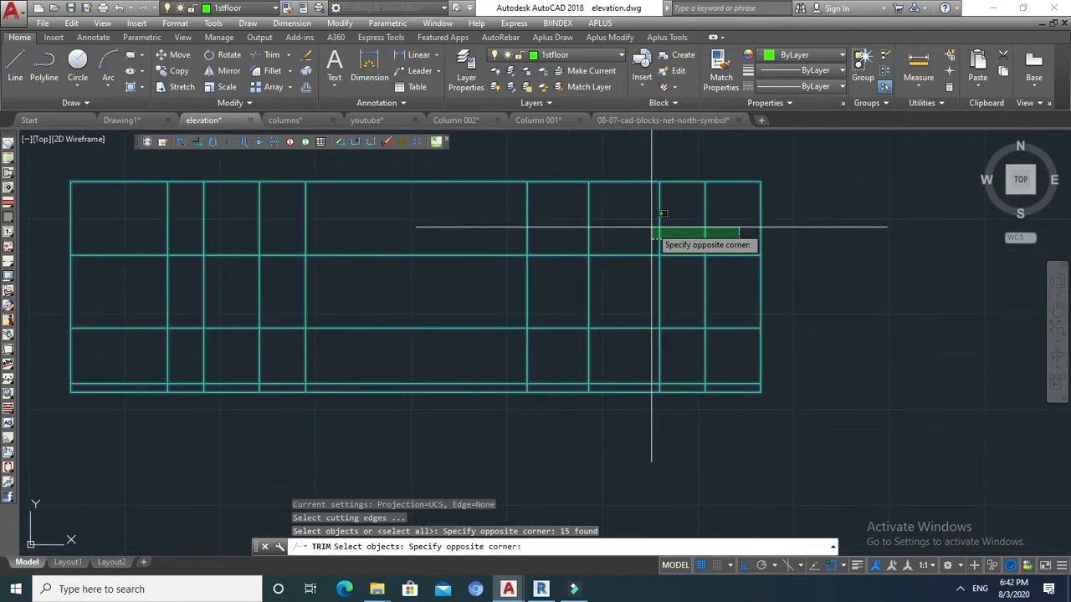
{"action": "left_click", "coordinate": [652, 228]}
{"action": "left_click", "coordinate": [724, 235]}
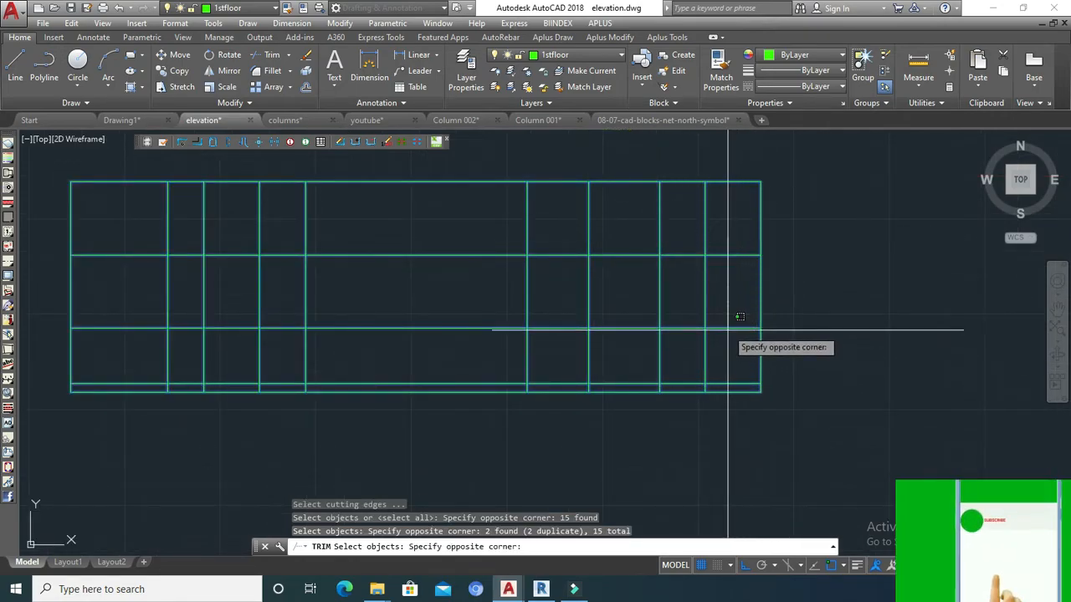
{"action": "left_click", "coordinate": [728, 330]}
{"action": "left_click", "coordinate": [724, 327]}
{"action": "left_click", "coordinate": [737, 241]}
{"action": "left_click", "coordinate": [730, 331]}
{"action": "left_click", "coordinate": [726, 329]}
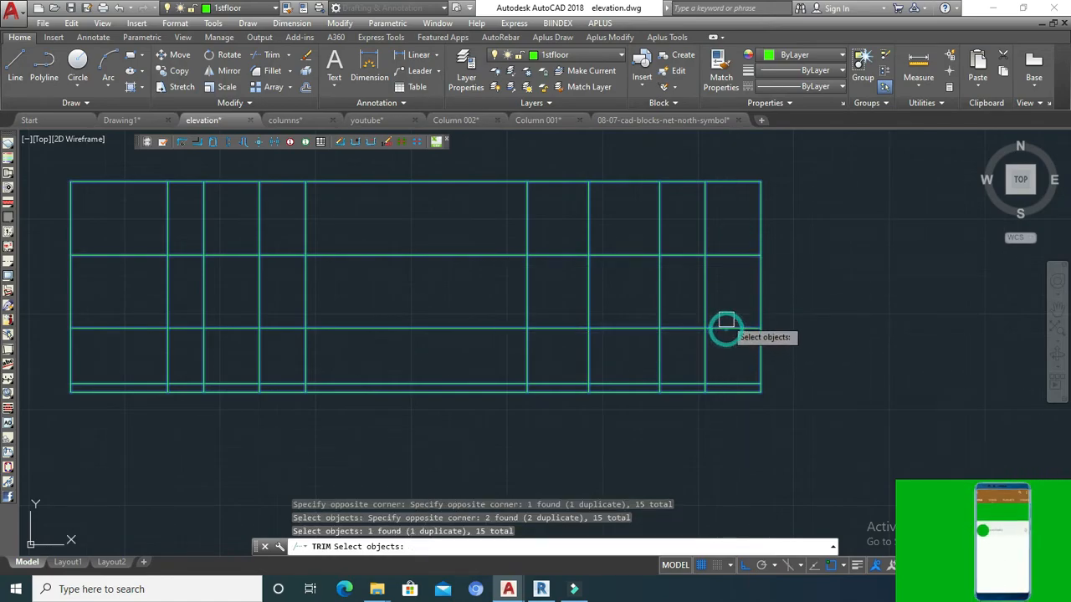
{"action": "key", "text": "Return"}
{"action": "left_click", "coordinate": [723, 330]}
{"action": "left_click", "coordinate": [725, 256]}
{"action": "left_click", "coordinate": [720, 214]}
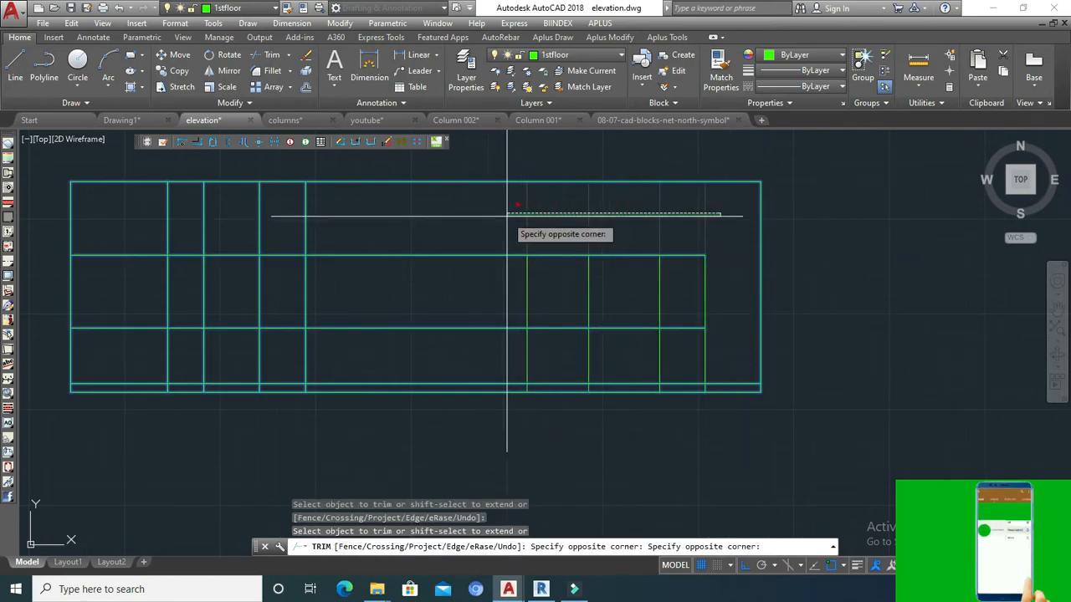
{"action": "left_click", "coordinate": [507, 216]}
{"action": "left_click", "coordinate": [497, 234]}
{"action": "left_click", "coordinate": [461, 354]}
{"action": "left_click", "coordinate": [724, 356]}
{"action": "left_click", "coordinate": [523, 362]}
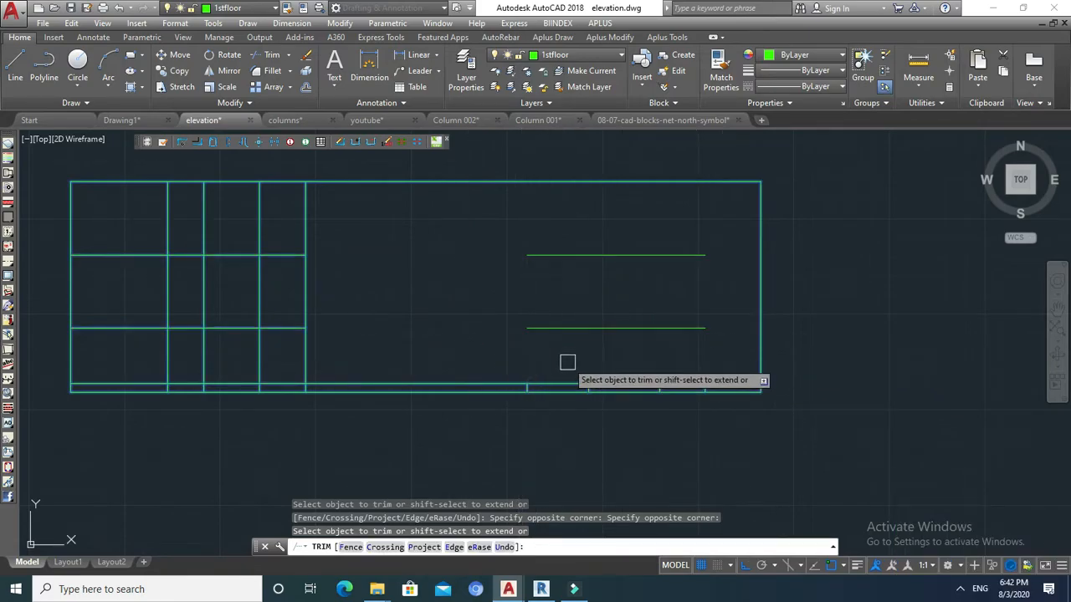
{"action": "key", "text": "ctrl+z"}
Trim the verticals below the sill line and the horizontals between the two right-hand openings to leave two window rectangles.
{"action": "left_click", "coordinate": [532, 351]}
{"action": "left_click", "coordinate": [705, 357]}
{"action": "left_click", "coordinate": [629, 330]}
{"action": "left_click", "coordinate": [622, 253]}
Trim the surplus lines around the next opening to the left, leaving a third window rectangle.
{"action": "scroll", "coordinate": [629, 261], "scroll_direction": "down", "scroll_amount": 2}
{"action": "scroll", "coordinate": [529, 270], "scroll_direction": "up", "scroll_amount": 1}
{"action": "middle_click_drag", "start_coordinate": [503, 271], "coordinate": [576, 276]}
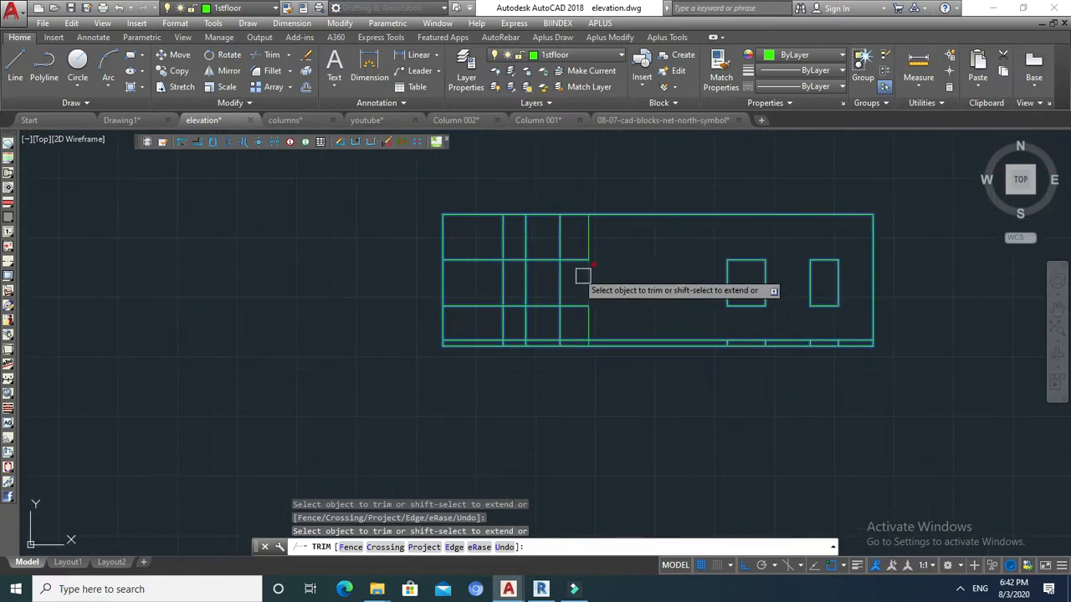
{"action": "scroll", "coordinate": [576, 267], "scroll_direction": "up", "scroll_amount": 2}
{"action": "left_click", "coordinate": [541, 255]}
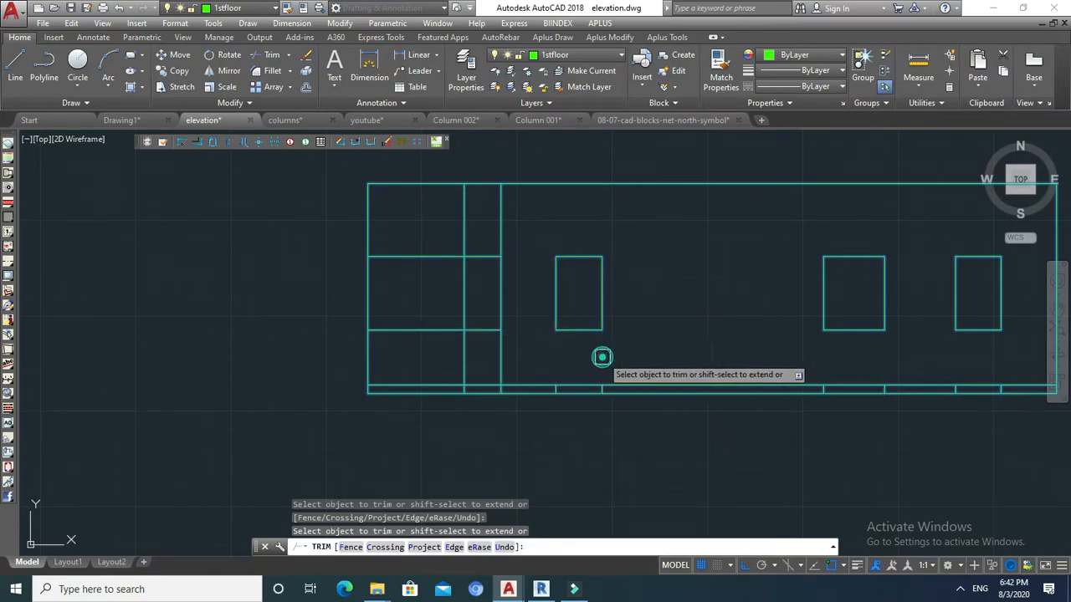
Trim the two window-height horizontal lines out of the leftmost bay of the elevation.
{"action": "scroll", "coordinate": [556, 394], "scroll_direction": "down", "scroll_amount": 3}
{"action": "scroll", "coordinate": [556, 351], "scroll_direction": "up", "scroll_amount": 2}
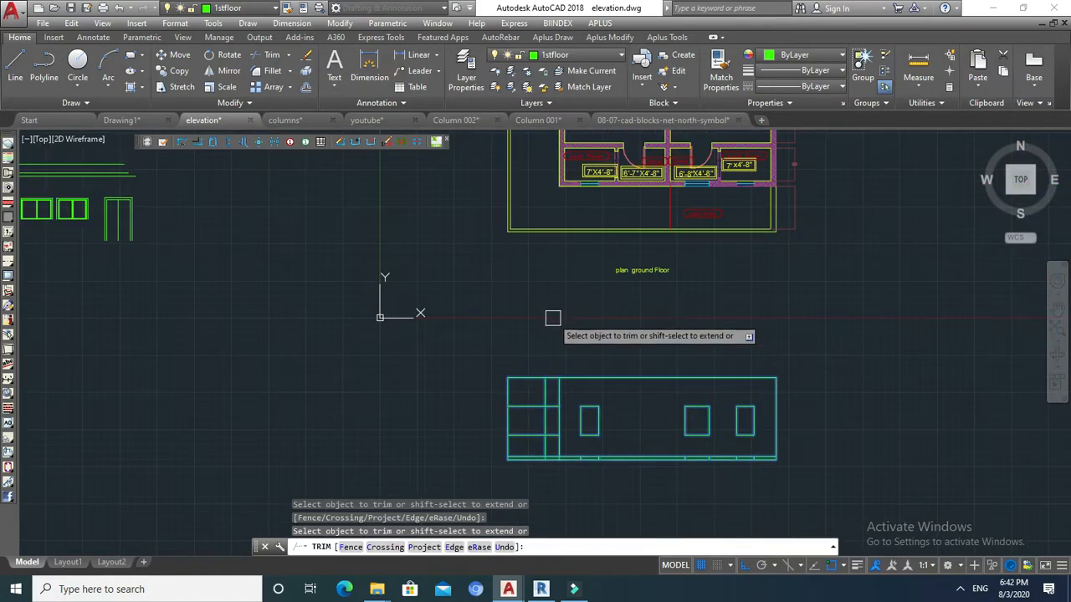
{"action": "middle_click_drag", "start_coordinate": [552, 318], "coordinate": [559, 278]}
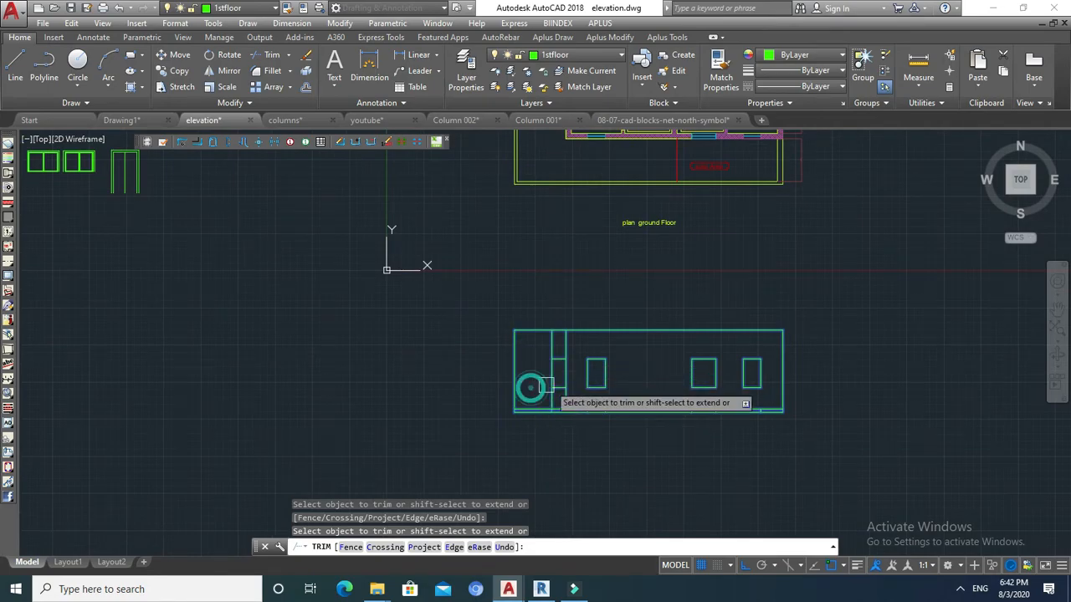
Compare the elevation's narrow left bay with the ground floor plan above it and the finished elevation beside it.
{"action": "scroll", "coordinate": [564, 382], "scroll_direction": "down", "scroll_amount": 2}
{"action": "scroll", "coordinate": [567, 387], "scroll_direction": "up", "scroll_amount": 2}
{"action": "scroll", "coordinate": [570, 380], "scroll_direction": "down", "scroll_amount": 2}
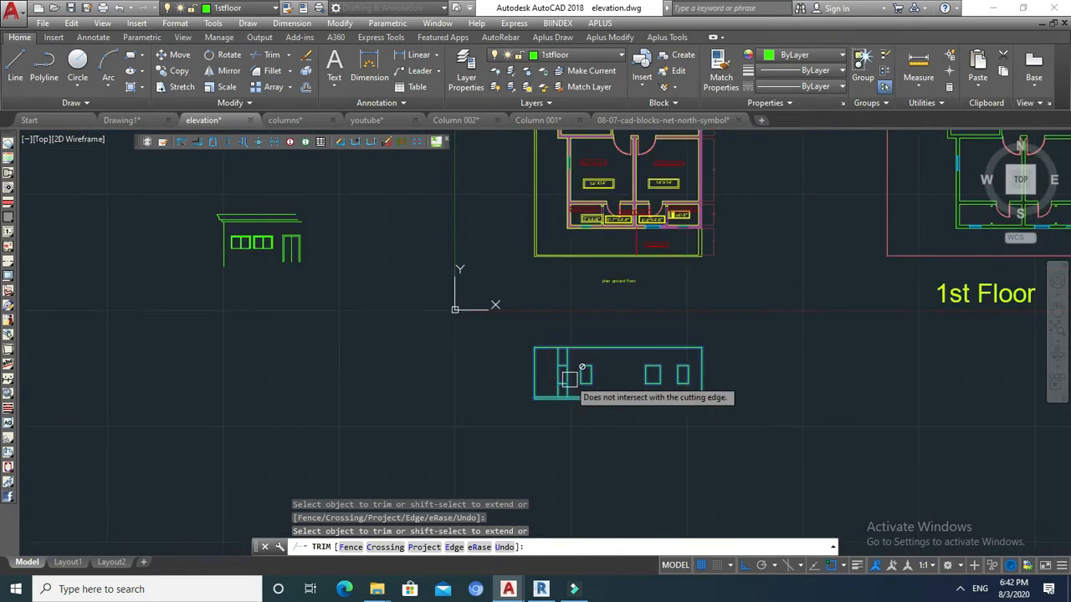
{"action": "middle_click_drag", "start_coordinate": [568, 378], "coordinate": [572, 379]}
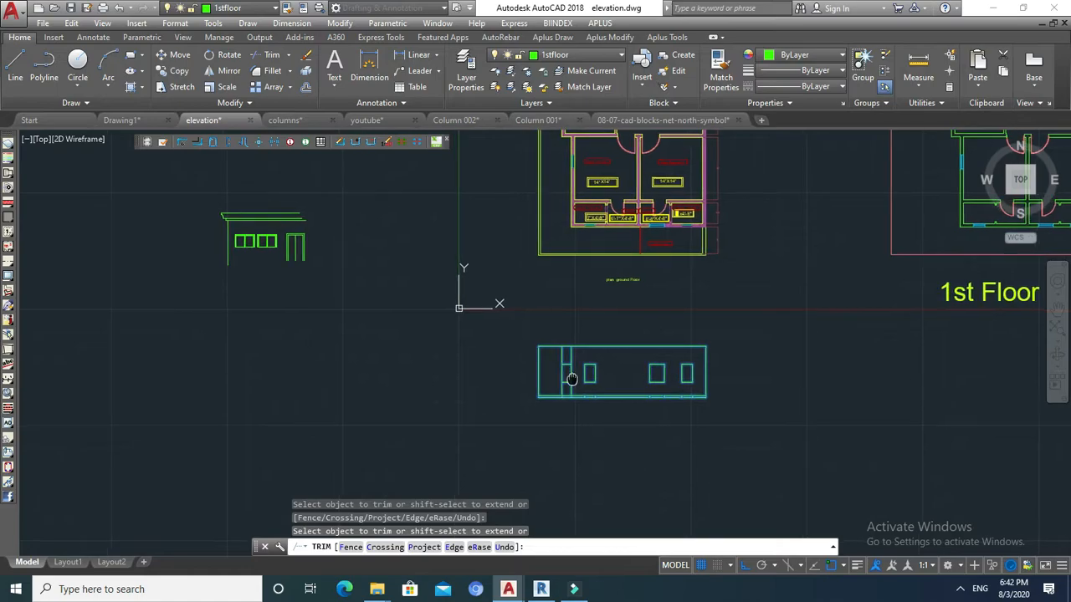
{"action": "scroll", "coordinate": [568, 366], "scroll_direction": "up", "scroll_amount": 3}
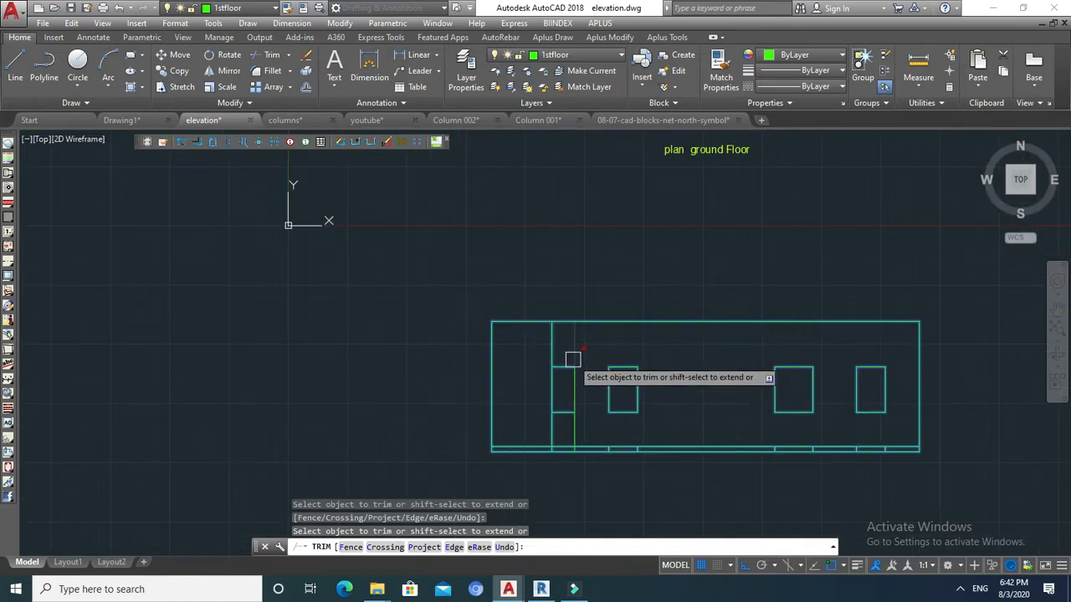
{"action": "scroll", "coordinate": [567, 415], "scroll_direction": "up", "scroll_amount": 2}
{"action": "scroll", "coordinate": [565, 405], "scroll_direction": "down", "scroll_amount": 5}
{"action": "scroll", "coordinate": [527, 219], "scroll_direction": "up", "scroll_amount": 4}
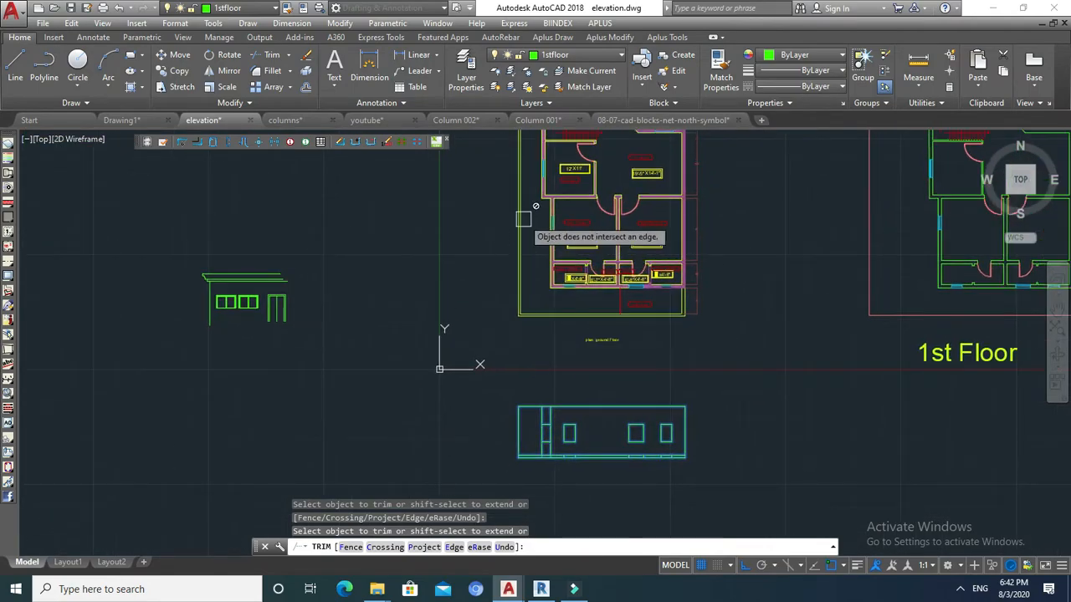
{"action": "scroll", "coordinate": [578, 205], "scroll_direction": "down", "scroll_amount": 2}
{"action": "scroll", "coordinate": [581, 204], "scroll_direction": "down", "scroll_amount": 2}
{"action": "scroll", "coordinate": [553, 448], "scroll_direction": "up", "scroll_amount": 6}
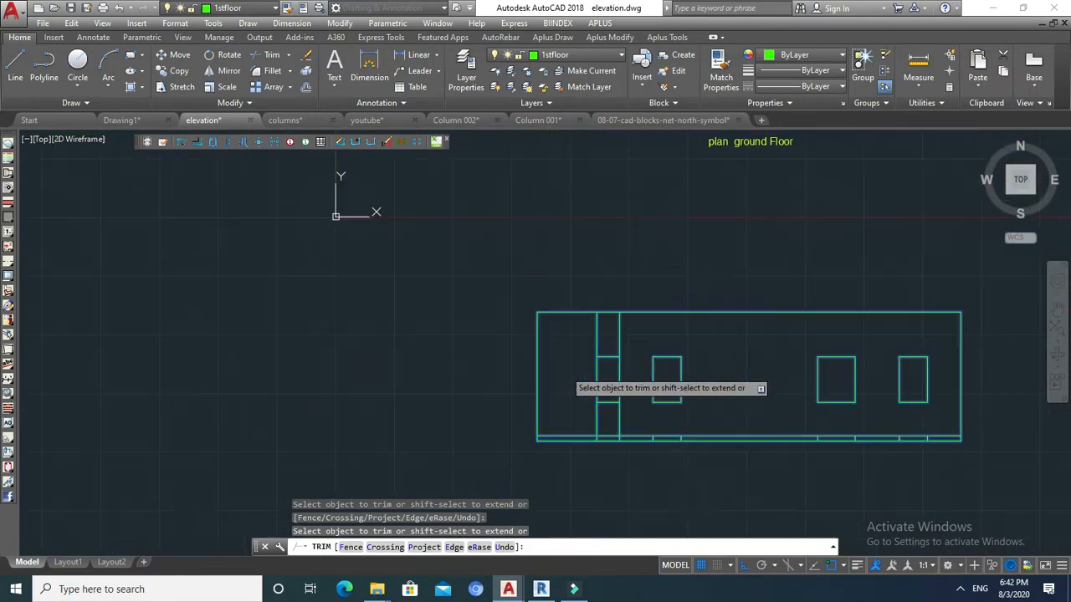
Erase the two short horizontal lines left between the verticals of the narrow bay.
{"action": "left_click", "coordinate": [639, 334]}
{"action": "left_click", "coordinate": [621, 426]}
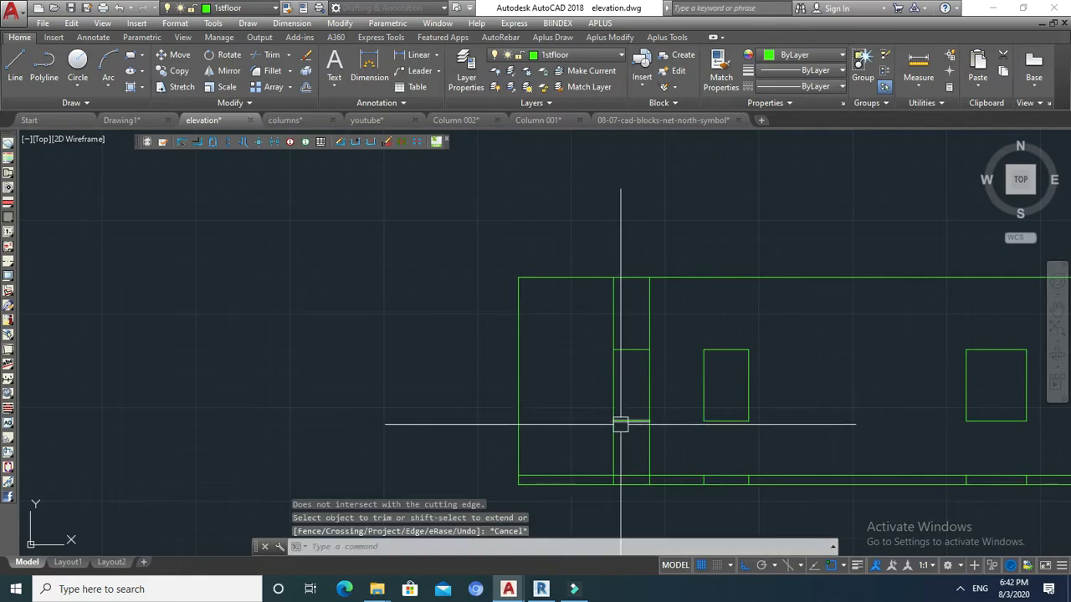
{"action": "key", "text": "Escape"}
{"action": "left_click", "coordinate": [627, 421]}
{"action": "left_click", "coordinate": [633, 351]}
{"action": "type", "text": "e"}
{"action": "key", "text": "Return"}
{"action": "middle_click_drag", "start_coordinate": [543, 383], "coordinate": [565, 362]}
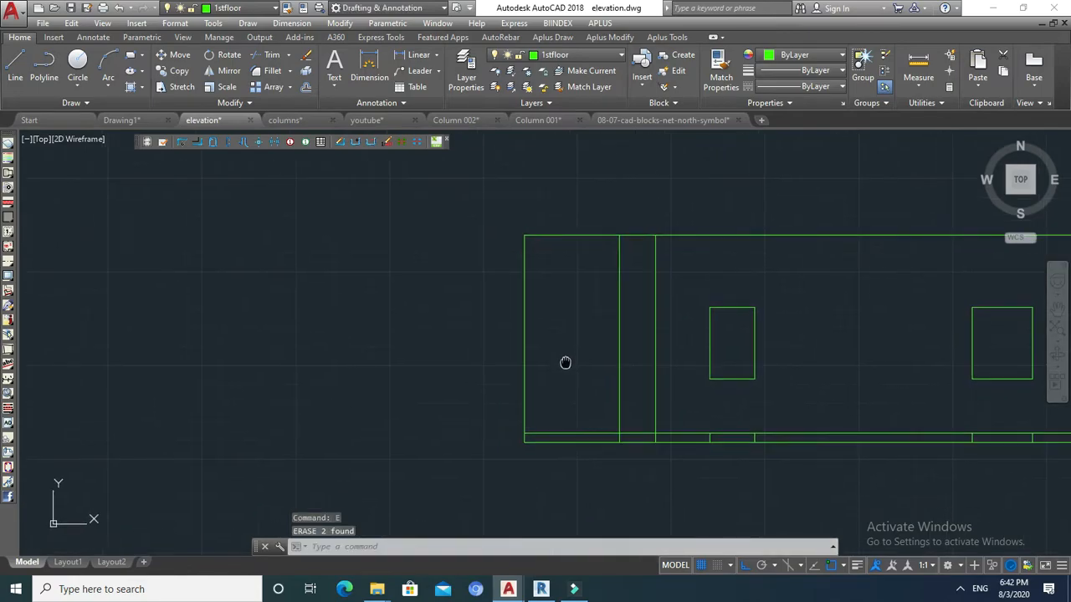
Draw a circle of 7' radius centred on the left end of the upper base line.
{"action": "type", "text": "c"}
{"action": "key", "text": "Return"}
{"action": "left_click", "coordinate": [523, 433]}
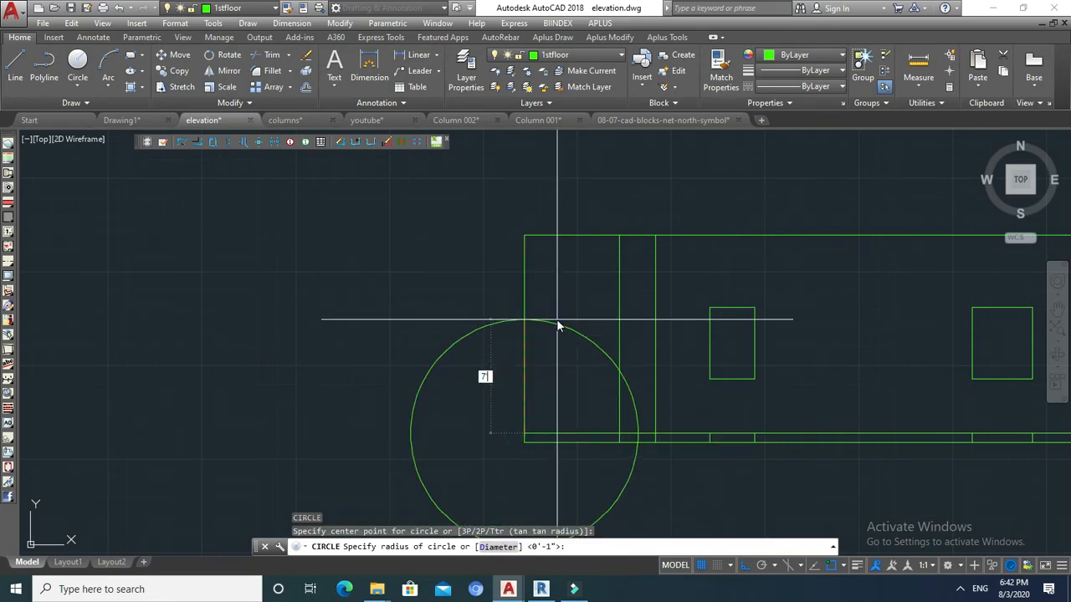
{"action": "key", "text": "Return"}
{"action": "key", "text": "Escape"}
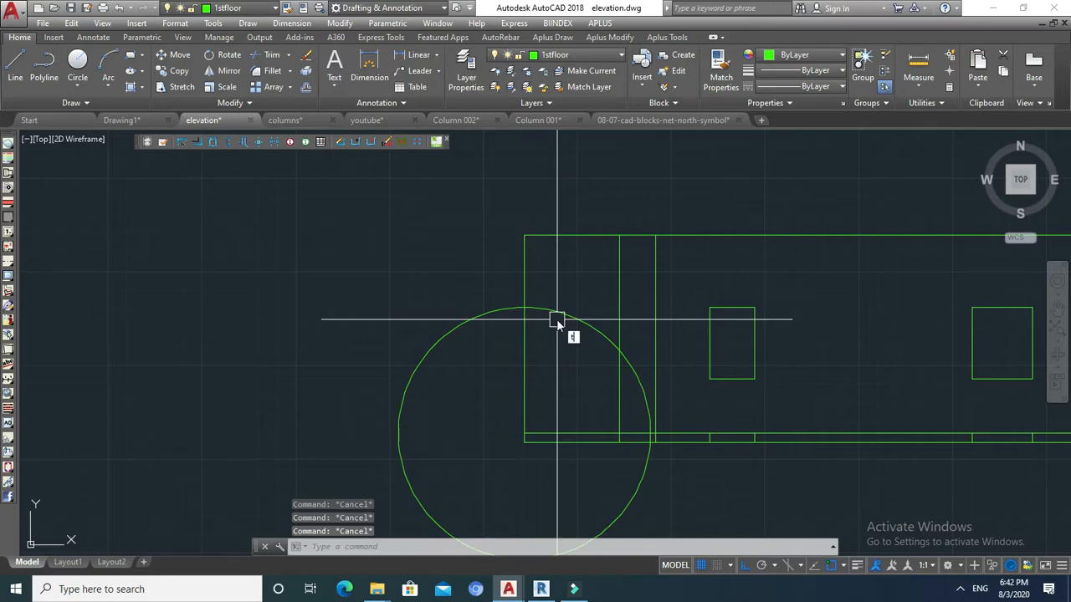
Trim the leftmost vertical line above the circle, using the circle as the cutting edge.
{"action": "type", "text": "r"}
{"action": "key", "text": "Return"}
{"action": "left_click", "coordinate": [549, 307]}
{"action": "key", "text": "Return"}
{"action": "left_click", "coordinate": [552, 268]}
{"action": "left_click", "coordinate": [494, 285]}
{"action": "middle_click_drag", "start_coordinate": [492, 294], "coordinate": [490, 320]}
{"action": "key", "text": "Escape"}
{"action": "key", "text": "Escape"}
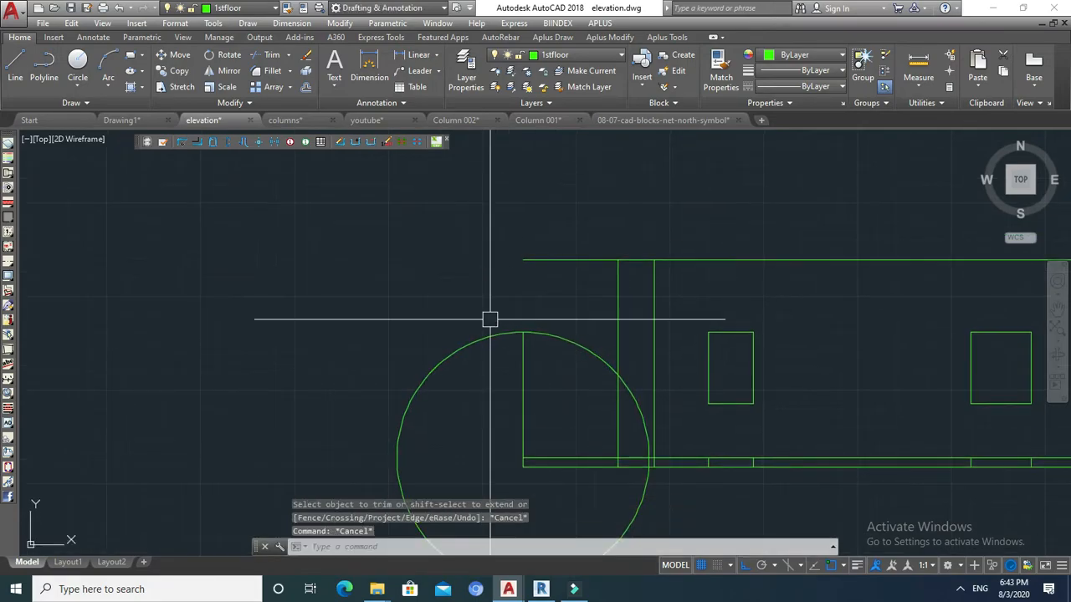
Offset the leftmost vertical line inward by the boundary wall thickness picked from the ground floor plan.
{"action": "key", "text": "Return"}
{"action": "scroll", "coordinate": [491, 320], "scroll_direction": "down", "scroll_amount": 3}
{"action": "scroll", "coordinate": [500, 204], "scroll_direction": "up", "scroll_amount": 2}
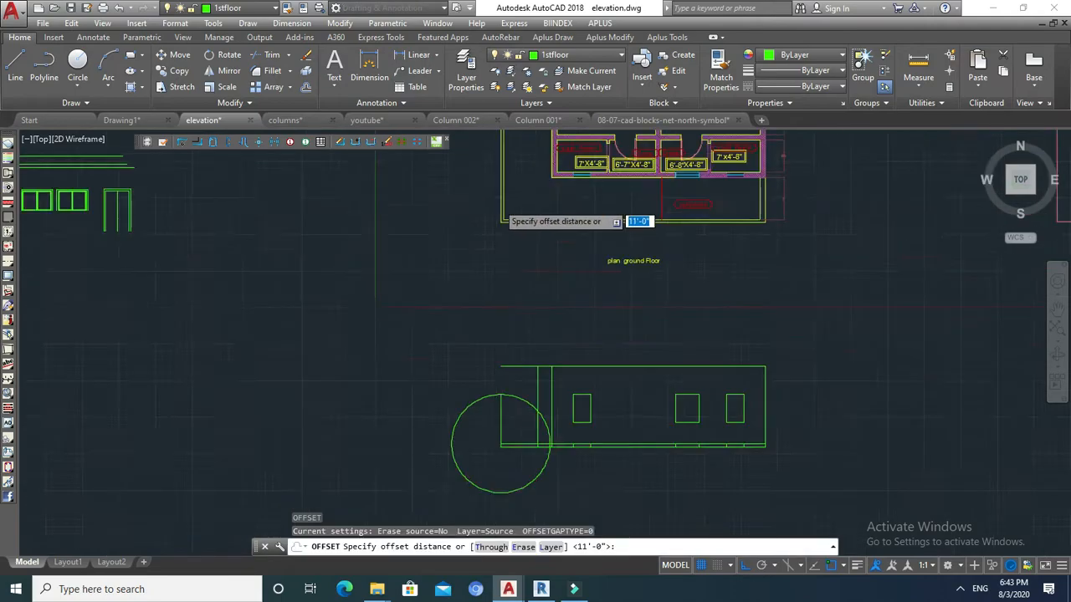
{"action": "scroll", "coordinate": [502, 293], "scroll_direction": "down", "scroll_amount": 3}
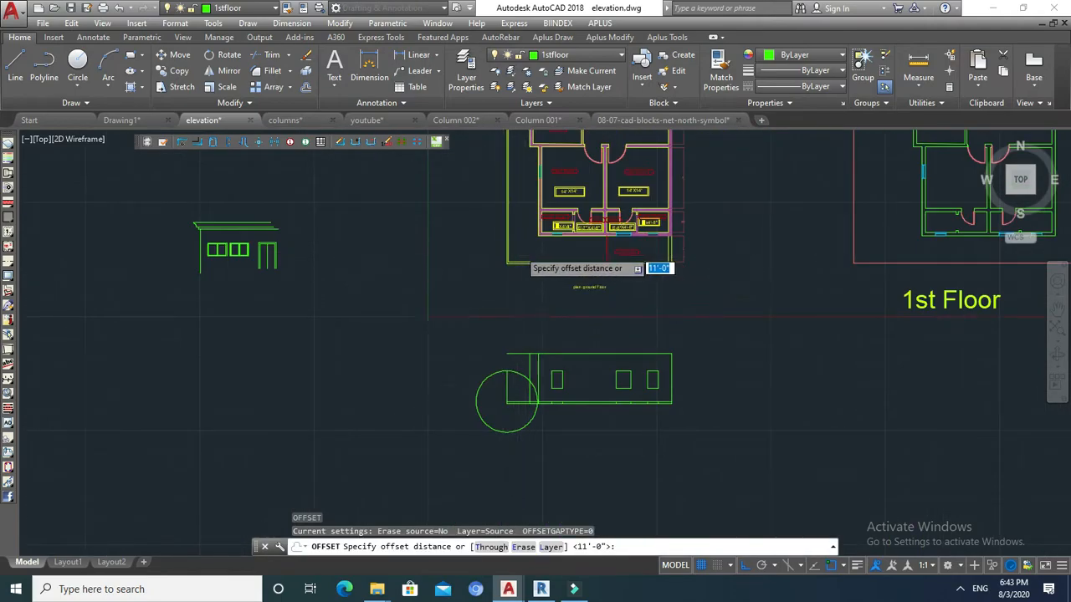
{"action": "scroll", "coordinate": [465, 293], "scroll_direction": "up", "scroll_amount": 4}
{"action": "left_click", "coordinate": [466, 293]}
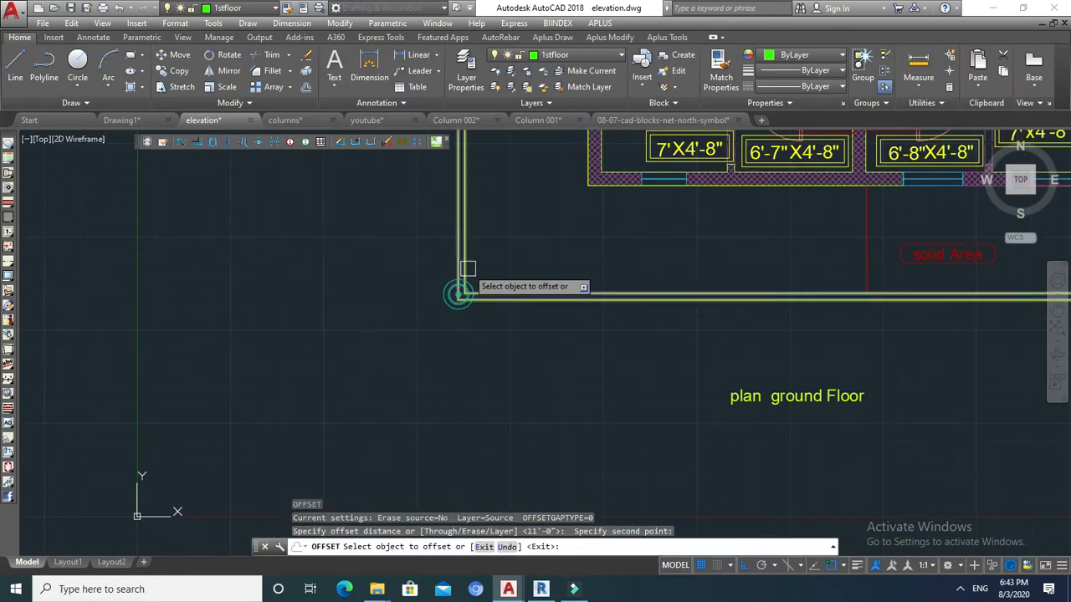
{"action": "scroll", "coordinate": [466, 281], "scroll_direction": "down", "scroll_amount": 3}
{"action": "scroll", "coordinate": [390, 307], "scroll_direction": "up", "scroll_amount": 3}
{"action": "left_click", "coordinate": [471, 332]}
{"action": "left_click", "coordinate": [490, 338]}
{"action": "key", "text": "Escape"}
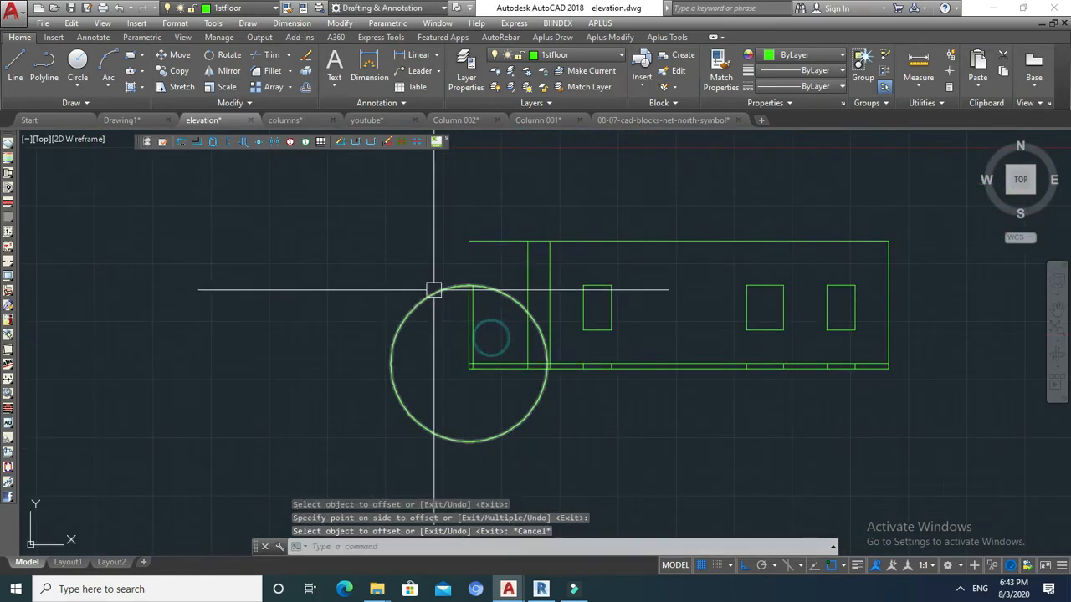
Erase the construction circle at the elevation's left end.
{"action": "left_click", "coordinate": [429, 291]}
{"action": "middle_click_drag", "start_coordinate": [430, 318], "coordinate": [448, 316]}
{"action": "type", "text": "e"}
{"action": "key", "text": "Return"}
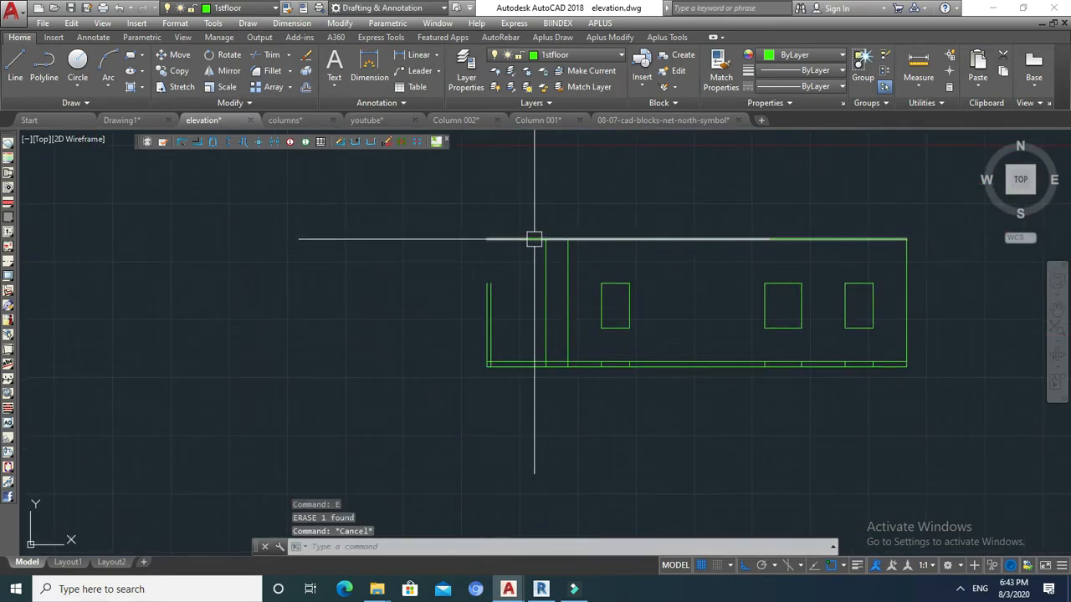
Trim the top horizontal line where it overhangs left of the house's left wall line.
{"action": "type", "text": "tr"}
{"action": "key", "text": "Return"}
{"action": "left_click", "coordinate": [607, 210]}
{"action": "left_click", "coordinate": [519, 256]}
{"action": "key", "text": "Return"}
{"action": "left_click", "coordinate": [526, 231]}
{"action": "left_click", "coordinate": [507, 273]}
{"action": "key", "text": "Escape"}
Draw a short line closing the top of the boundary wall between its two verticals.
{"action": "scroll", "coordinate": [505, 274], "scroll_direction": "up", "scroll_amount": 2}
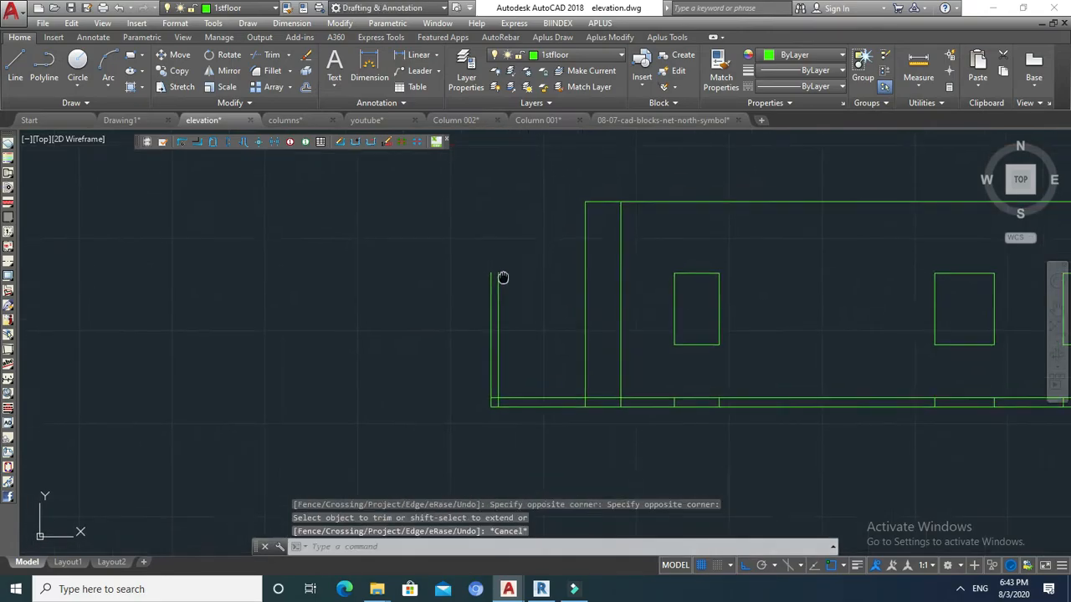
{"action": "type", "text": "l"}
{"action": "key", "text": "Return"}
{"action": "left_click", "coordinate": [493, 266]}
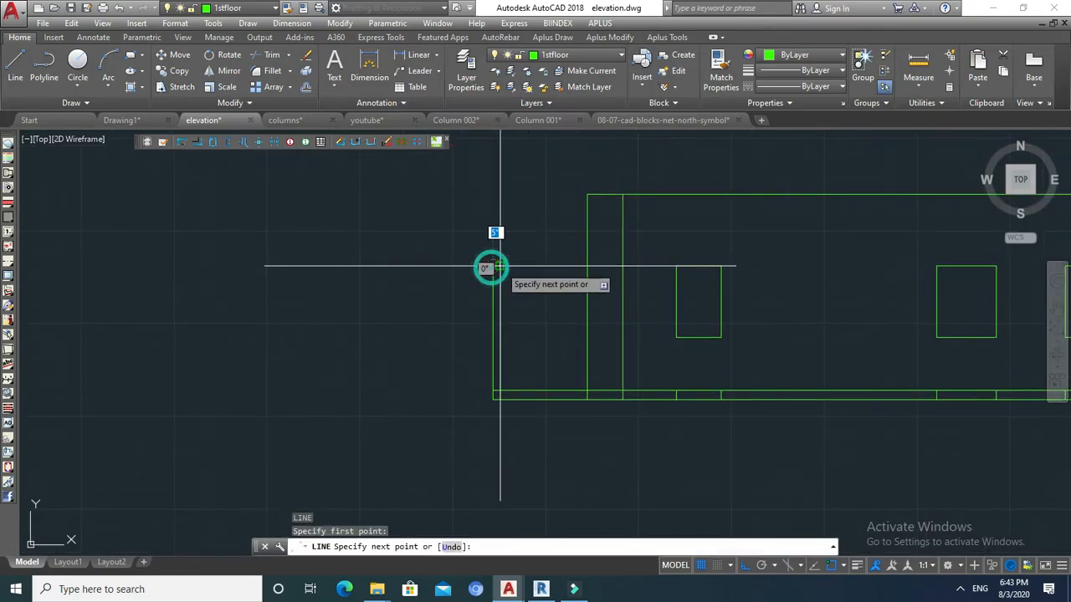
{"action": "left_click", "coordinate": [500, 267]}
{"action": "key", "text": "Escape"}
{"action": "mouse_move", "coordinate": [520, 249]}
{"action": "middle_mouse_down"}
{"action": "mouse_move", "coordinate": [487, 246]}
{"action": "mouse_move", "coordinate": [483, 235]}
{"action": "middle_mouse_up"}
{"action": "key", "text": "Escape"}
{"action": "middle_click_drag", "start_coordinate": [578, 392], "coordinate": [549, 369]}
{"action": "key", "text": "Escape"}
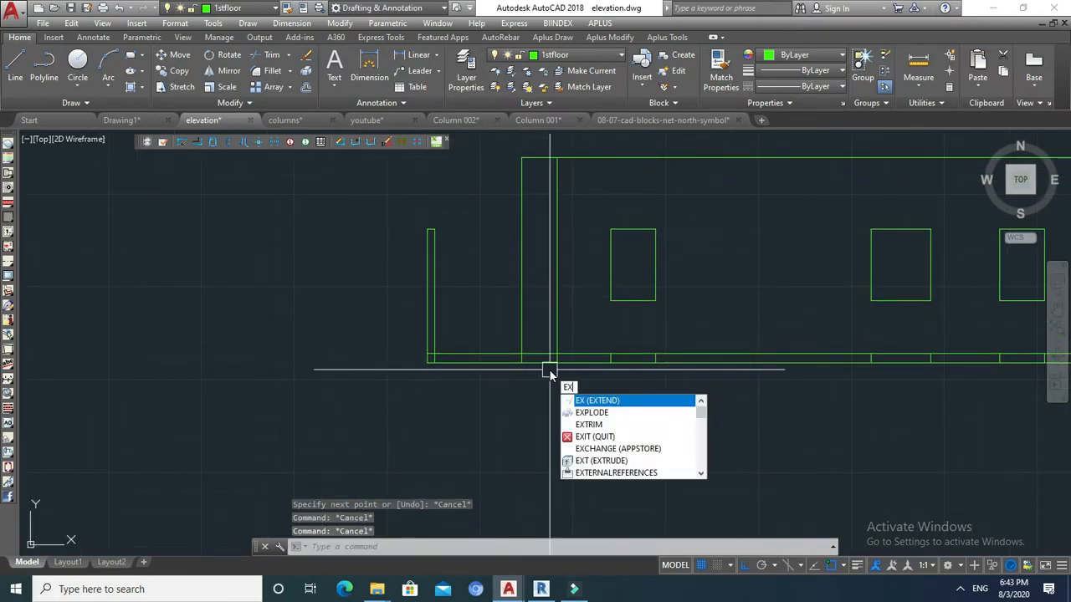
Use EXTRIM with the upper base line as the cutting edge to trim the wall verticals below it.
{"action": "type", "text": "t"}
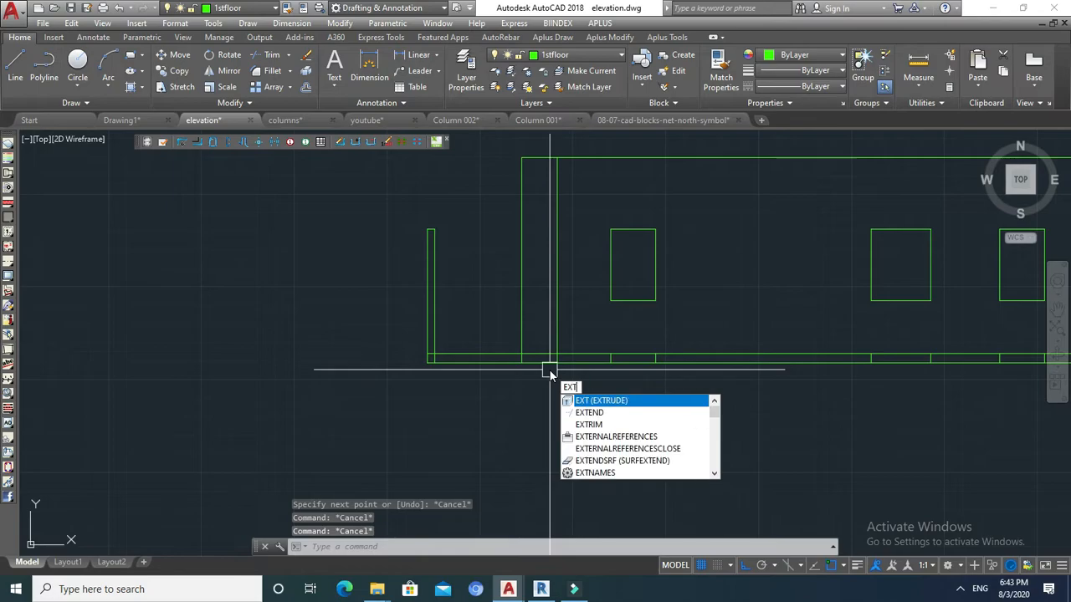
{"action": "type", "text": "r"}
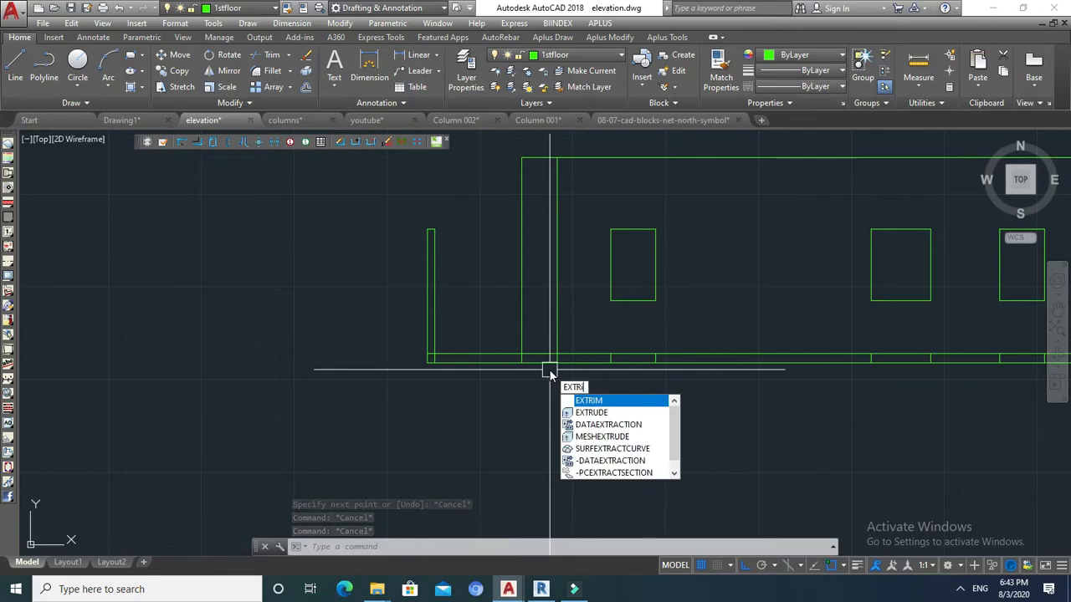
{"action": "key", "text": "Return"}
{"action": "left_click", "coordinate": [571, 354]}
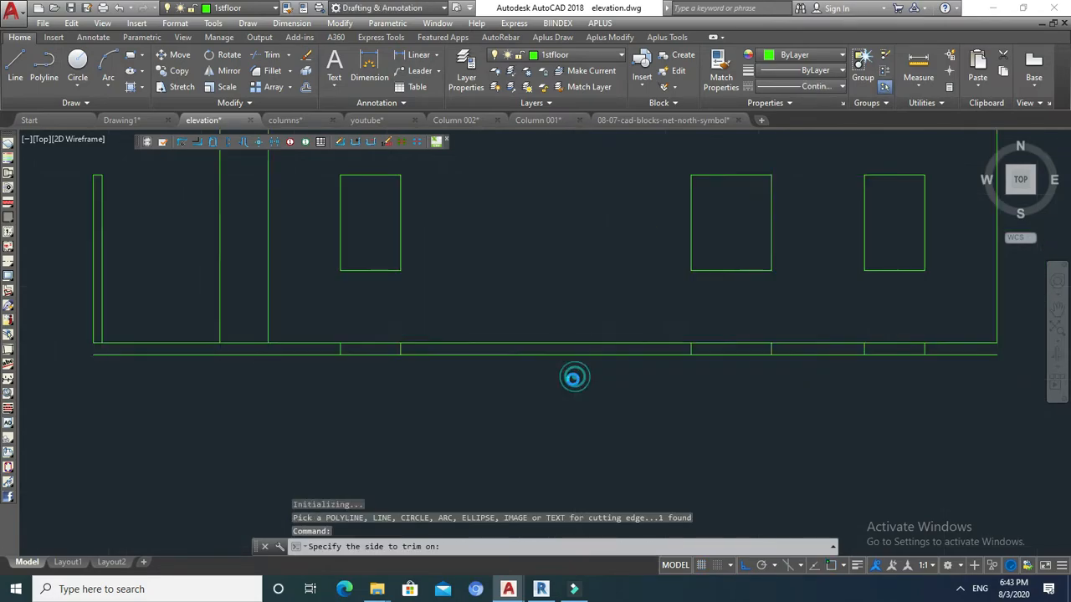
{"action": "key", "text": "Escape"}
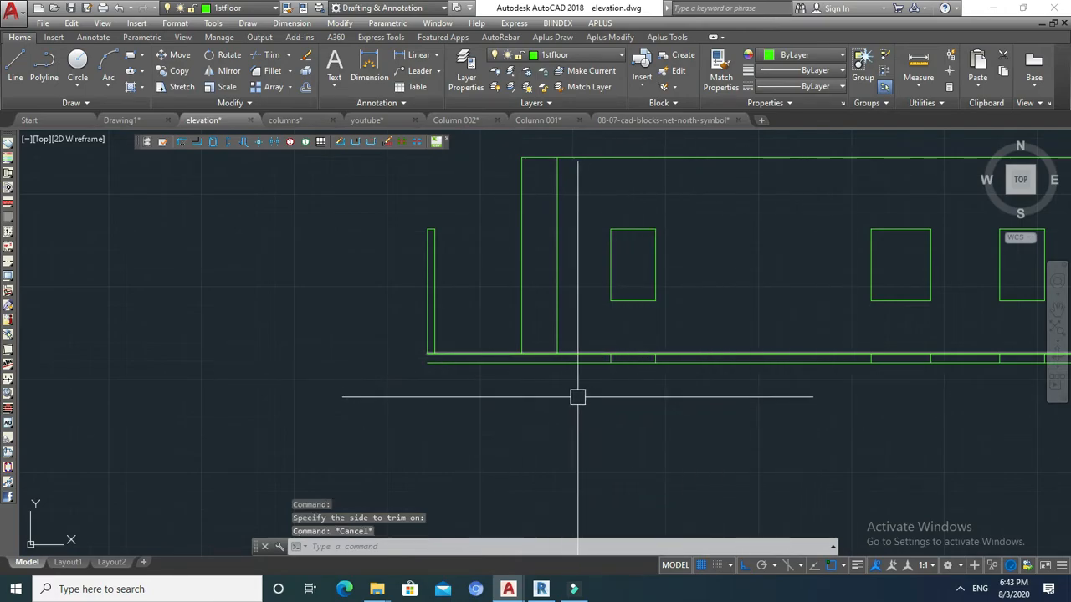
Erase the short vertical stubs under the three windows between the two base lines.
{"action": "left_click", "coordinate": [555, 394]}
{"action": "left_click", "coordinate": [781, 332]}
{"action": "middle_click_drag", "start_coordinate": [739, 340], "coordinate": [620, 352]}
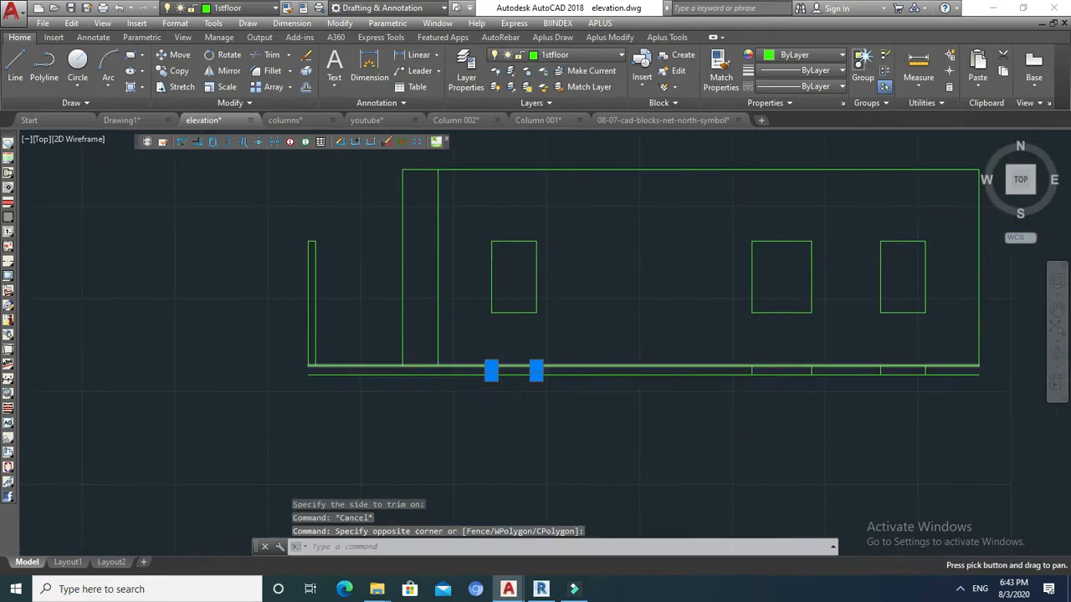
{"action": "type", "text": "E"}
{"action": "key", "text": "Return"}
{"action": "left_click", "coordinate": [600, 409]}
{"action": "left_click", "coordinate": [965, 359]}
{"action": "key", "text": "space"}
Stretch the lower base line's right end about 3'-8" beyond the right wall line.
{"action": "middle_click_drag", "start_coordinate": [917, 371], "coordinate": [711, 357]}
{"action": "scroll", "coordinate": [771, 368], "scroll_direction": "up", "scroll_amount": 2}
{"action": "key", "text": "Escape"}
{"action": "left_click", "coordinate": [758, 360]}
{"action": "left_click", "coordinate": [772, 357]}
{"action": "left_click", "coordinate": [875, 356]}
Close the base strip with a short vertical line under the right wall and stretch the lower base line's right end back to it.
{"action": "key", "text": "Escape"}
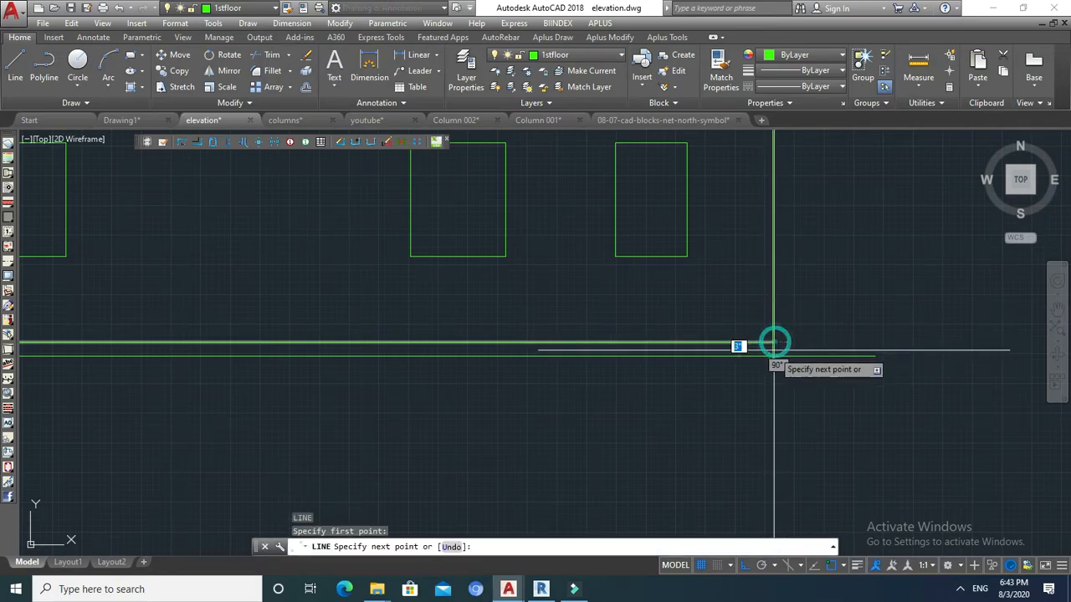
{"action": "key", "text": "Escape"}
{"action": "left_click", "coordinate": [845, 356]}
{"action": "left_click", "coordinate": [875, 355]}
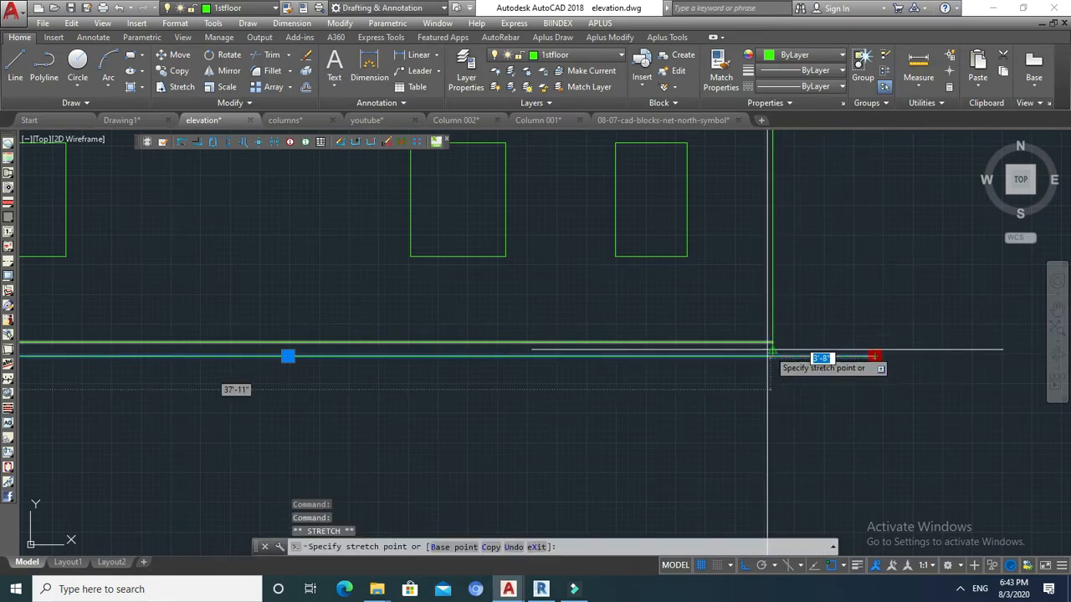
{"action": "key", "text": "Escape"}
{"action": "key", "text": "Escape"}
Fillet the lower base line's left end with the boundary wall's outer vertical at zero radius to form a closed corner.
{"action": "scroll", "coordinate": [443, 340], "scroll_direction": "down", "scroll_amount": 5}
{"action": "scroll", "coordinate": [498, 357], "scroll_direction": "up", "scroll_amount": 6}
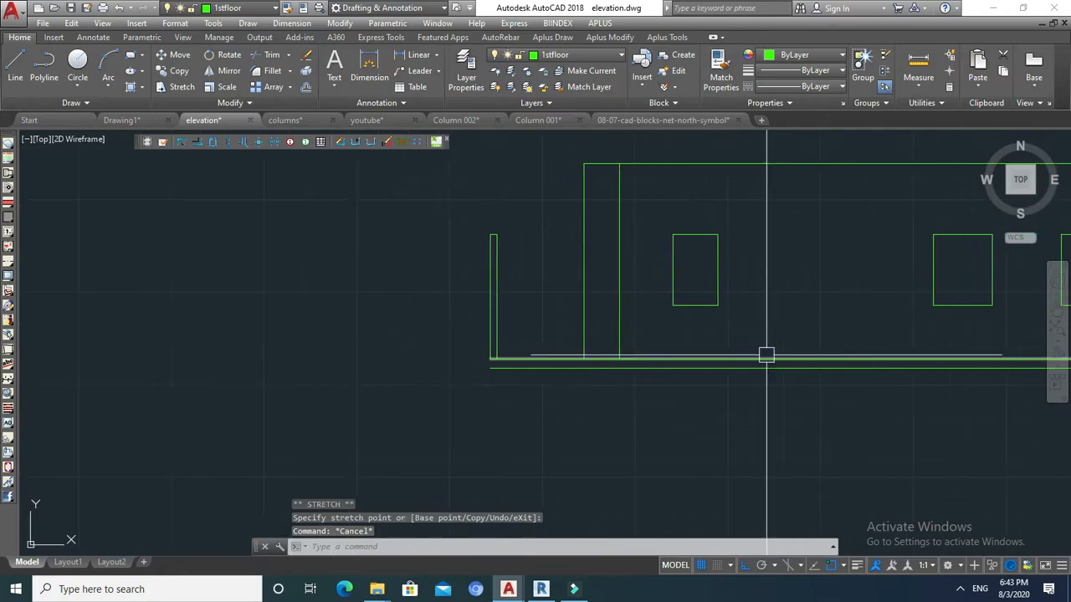
{"action": "key", "text": "Escape"}
{"action": "middle_click_drag", "start_coordinate": [499, 357], "coordinate": [532, 336]}
{"action": "scroll", "coordinate": [518, 353], "scroll_direction": "up", "scroll_amount": 2}
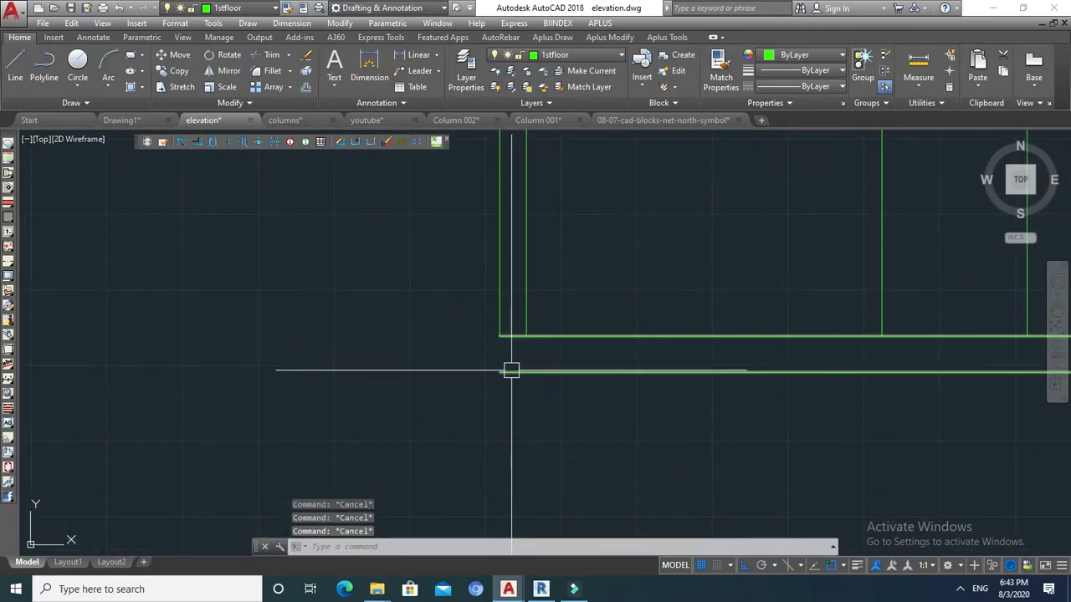
{"action": "type", "text": "f"}
{"action": "key", "text": "Return"}
{"action": "left_click", "coordinate": [503, 370]}
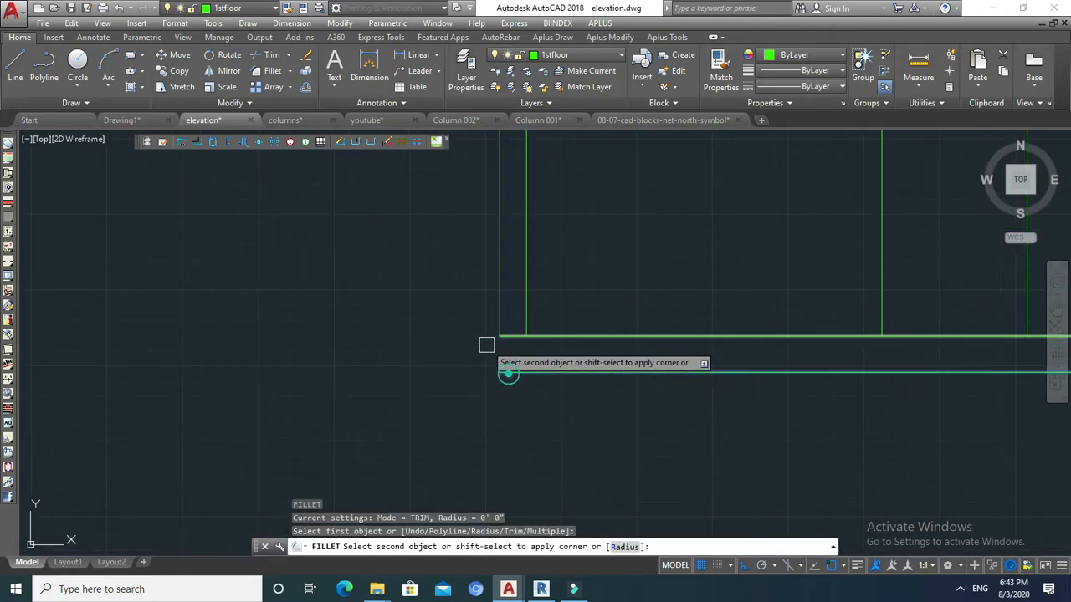
{"action": "key", "text": "Escape"}
{"action": "scroll", "coordinate": [524, 304], "scroll_direction": "down", "scroll_amount": 5}
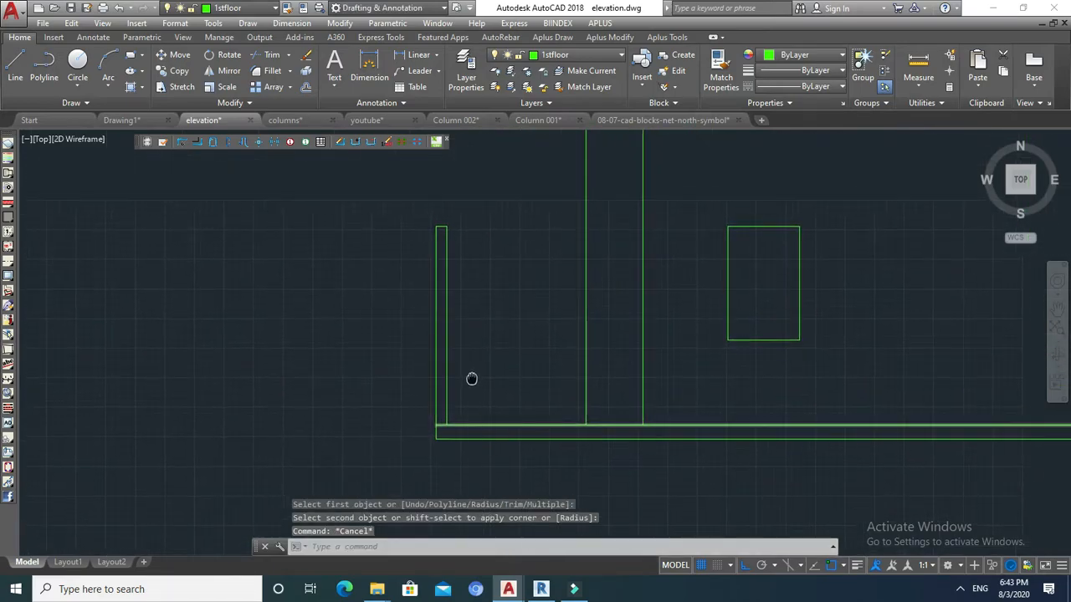
{"action": "key", "text": "Escape"}
Examine the front elevation, the ground floor and 1st Floor plans, and the rear elevation drawn below the ground floor plan.
{"action": "scroll", "coordinate": [550, 355], "scroll_direction": "down", "scroll_amount": 3}
{"action": "scroll", "coordinate": [421, 363], "scroll_direction": "up", "scroll_amount": 8}
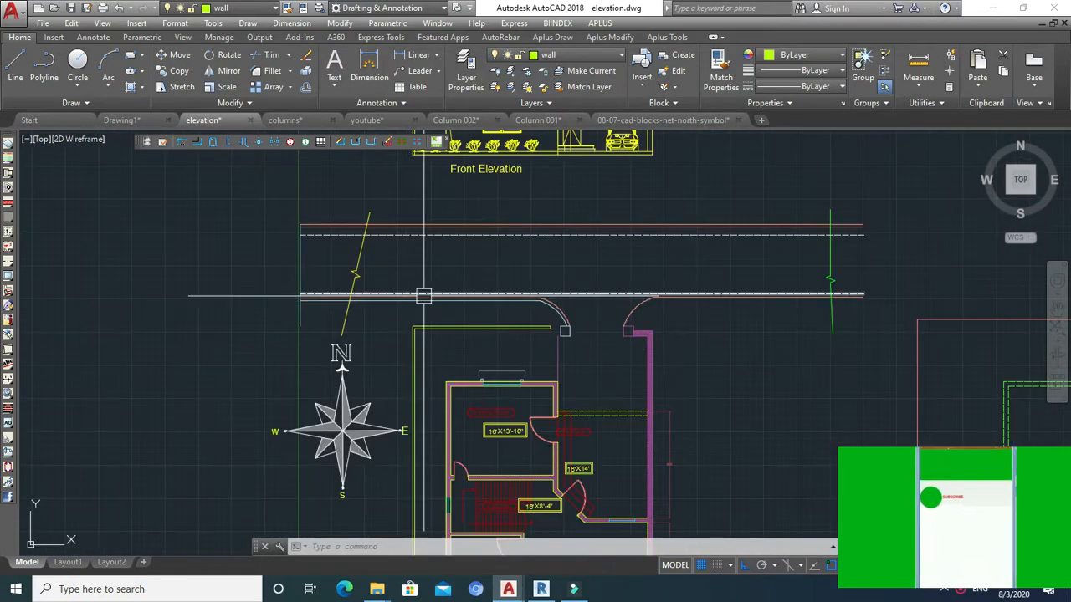
{"action": "scroll", "coordinate": [451, 235], "scroll_direction": "down", "scroll_amount": 2}
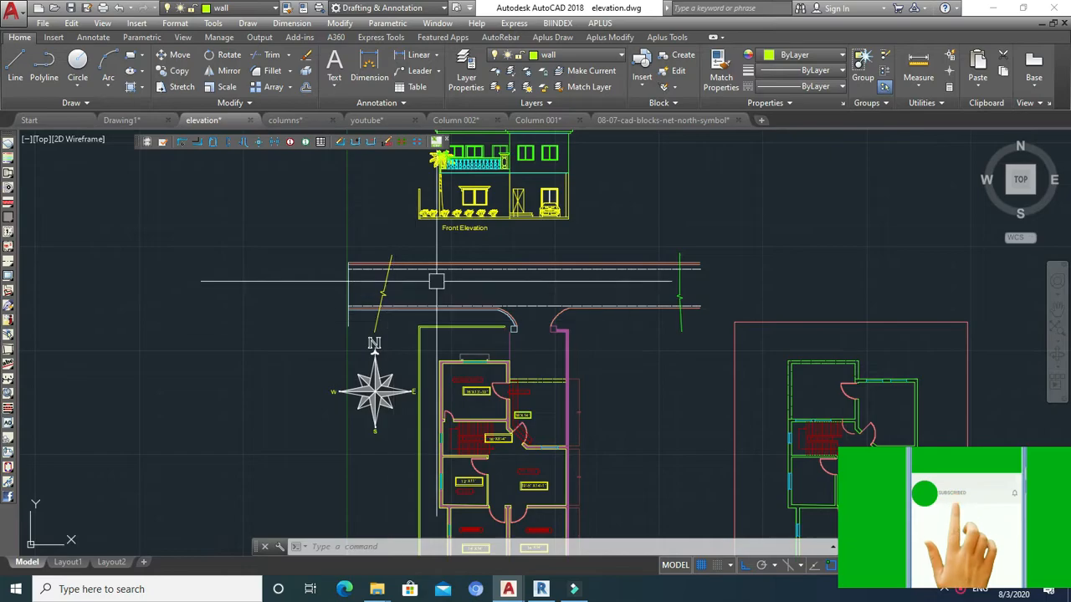
{"action": "middle_click_drag", "start_coordinate": [437, 280], "coordinate": [445, 339]}
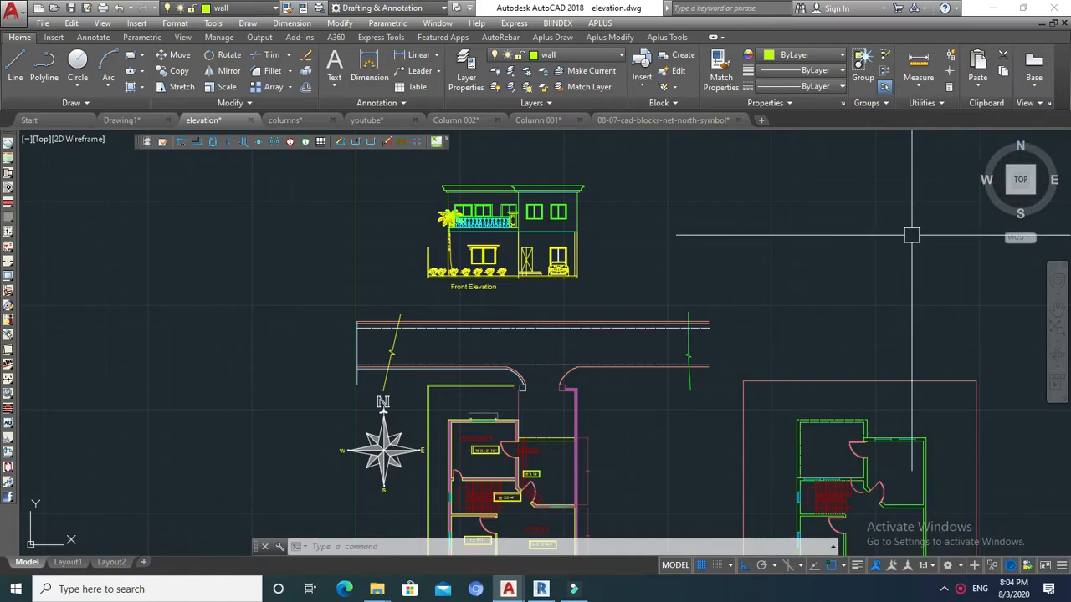
{"action": "middle_click_drag", "start_coordinate": [530, 456], "coordinate": [524, 293]}
{"action": "middle_click_drag", "start_coordinate": [511, 465], "coordinate": [488, 404]}
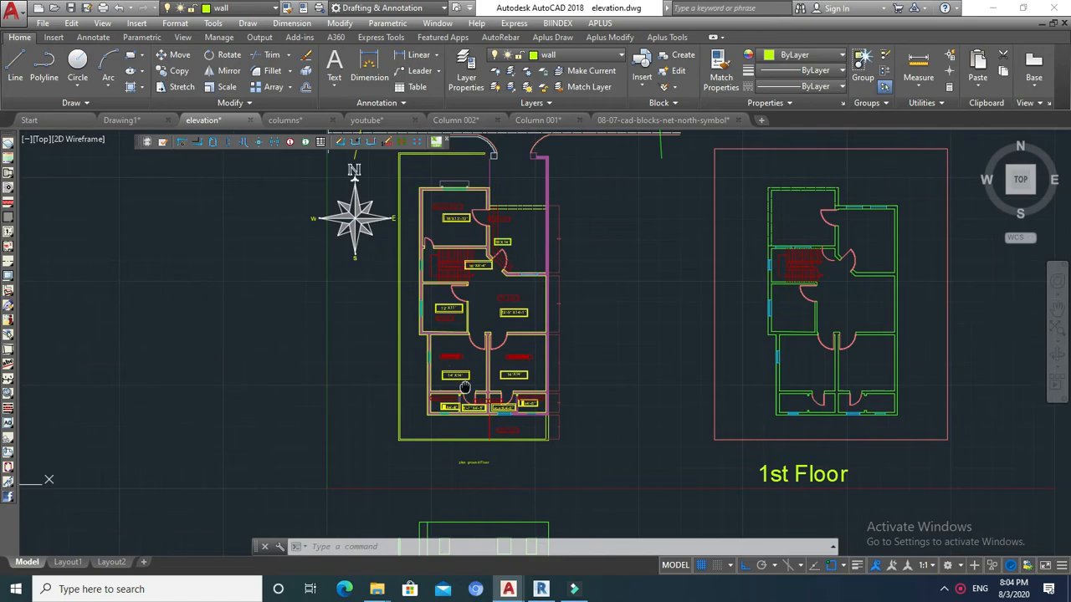
{"action": "scroll", "coordinate": [488, 404], "scroll_direction": "down", "scroll_amount": 5}
{"action": "scroll", "coordinate": [489, 464], "scroll_direction": "up", "scroll_amount": 5}
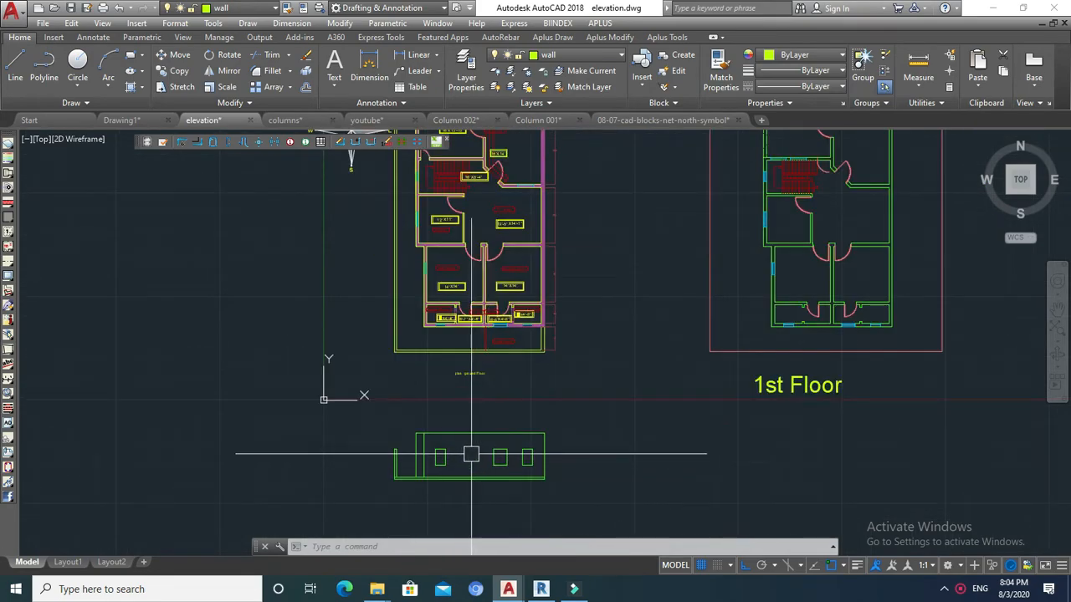
{"action": "scroll", "coordinate": [628, 293], "scroll_direction": "up", "scroll_amount": 2}
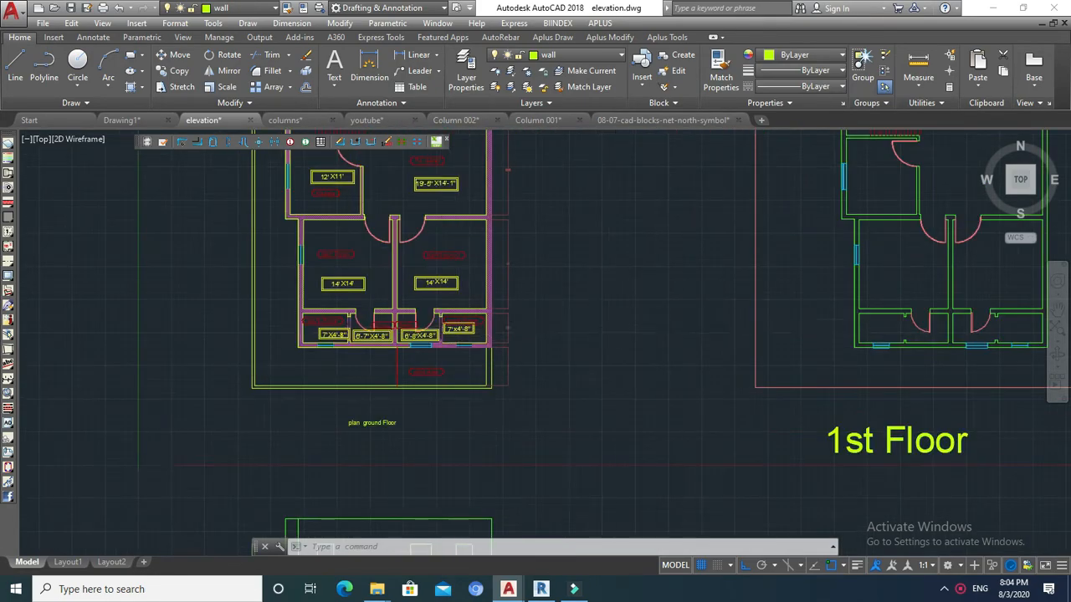
{"action": "scroll", "coordinate": [770, 298], "scroll_direction": "down", "scroll_amount": 8}
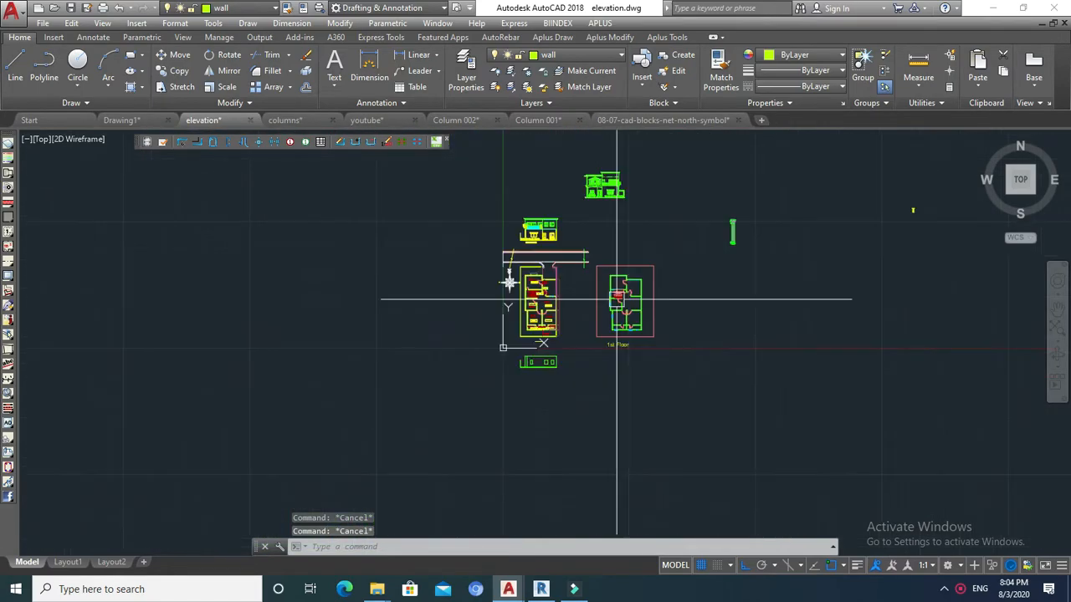
{"action": "scroll", "coordinate": [622, 340], "scroll_direction": "up", "scroll_amount": 4}
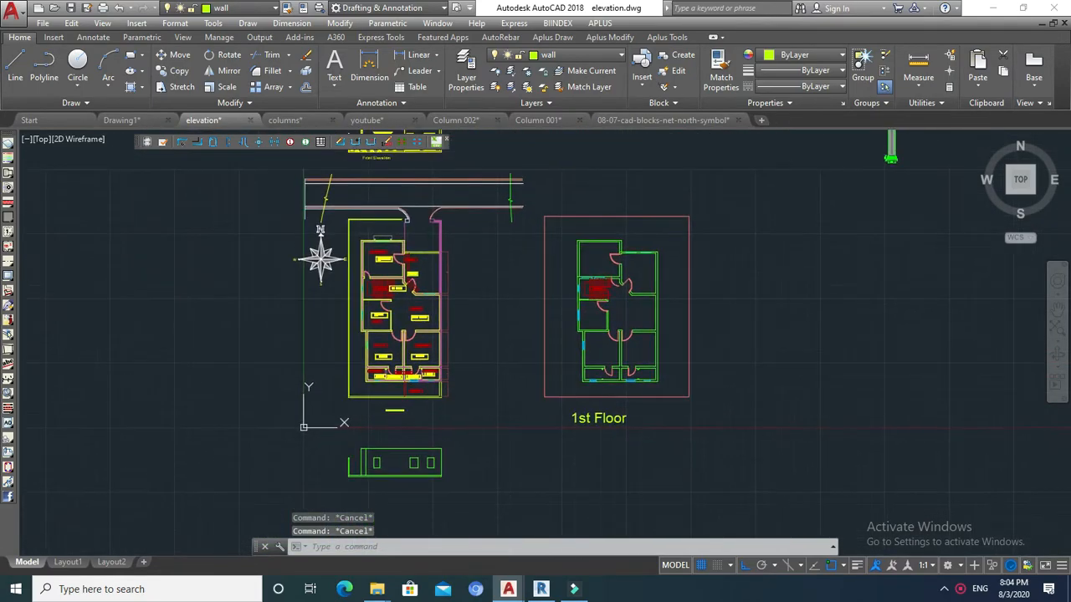
{"action": "scroll", "coordinate": [610, 268], "scroll_direction": "down", "scroll_amount": 2}
{"action": "middle_click_drag", "start_coordinate": [604, 242], "coordinate": [598, 314]}
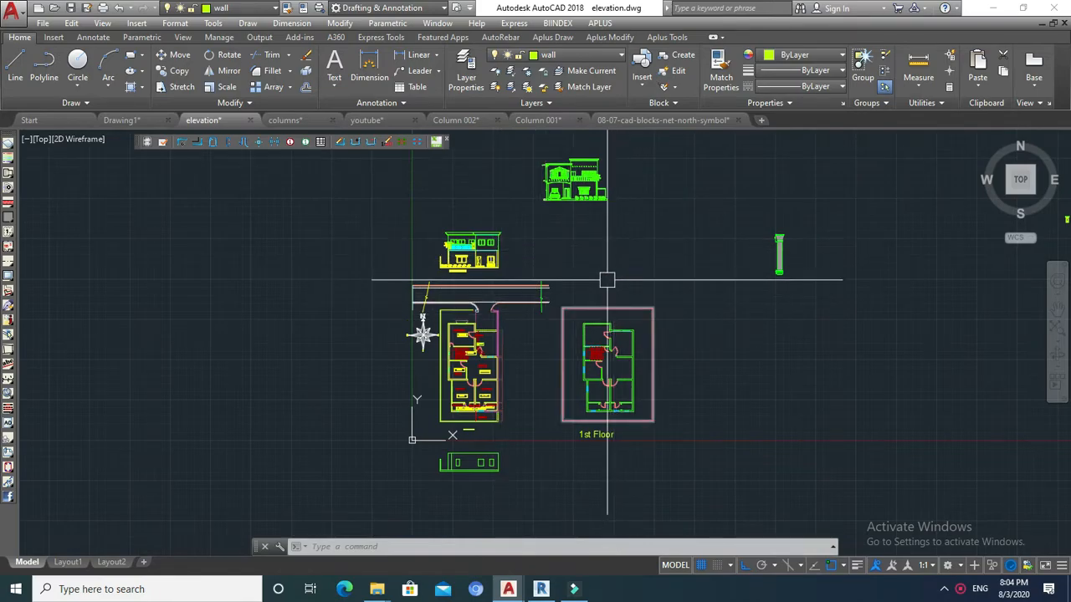
{"action": "middle_click_drag", "start_coordinate": [601, 428], "coordinate": [595, 368]}
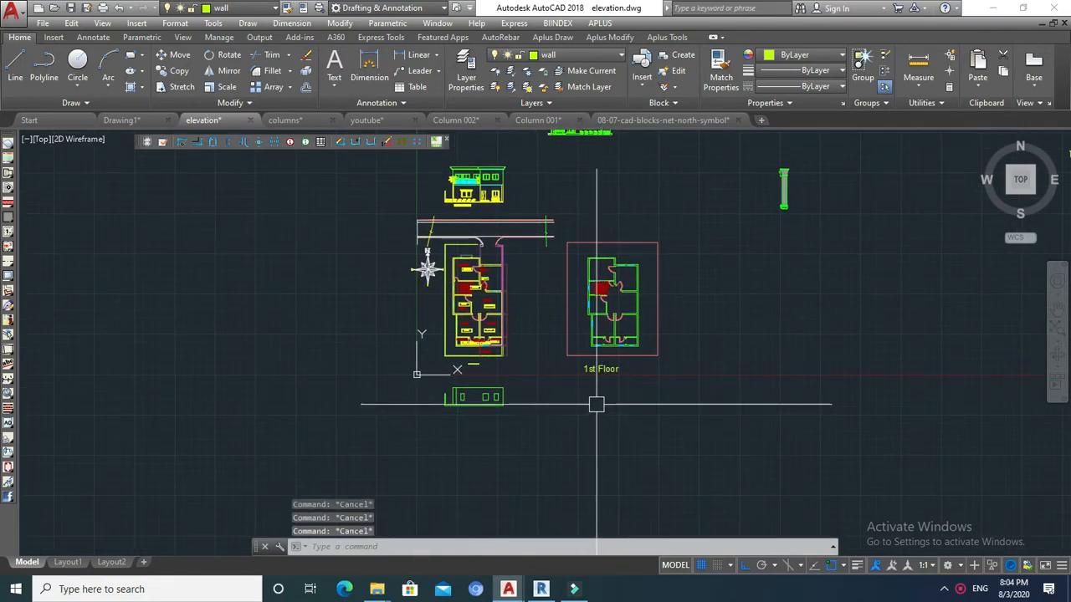
Draw a horizontal base line below the 1st Floor plan, extending past the building on both sides.
{"action": "type", "text": "l"}
{"action": "key", "text": "Return"}
{"action": "left_click", "coordinate": [688, 416]}
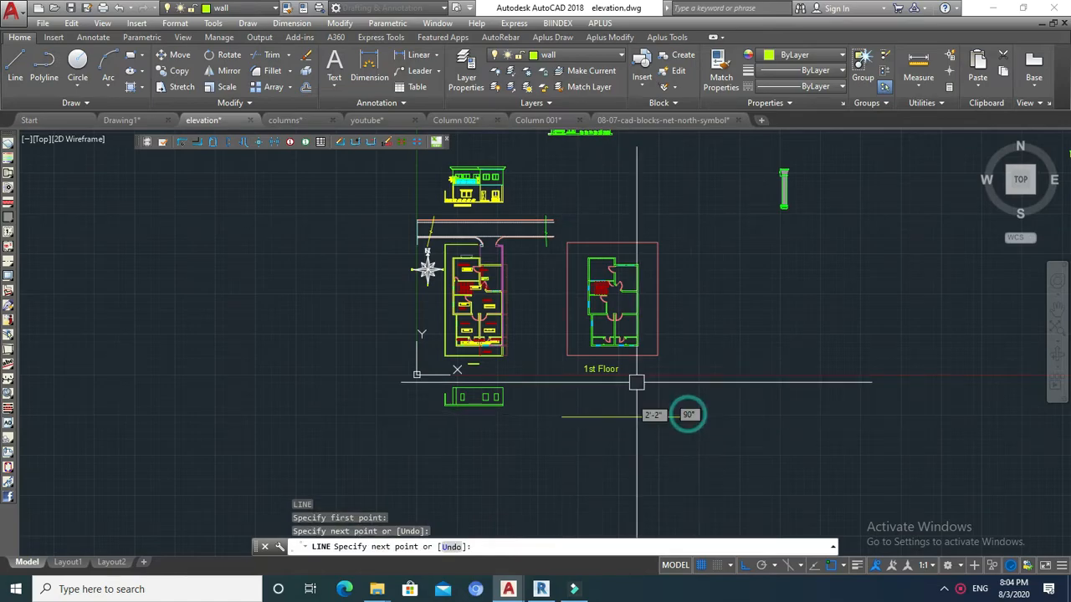
{"action": "key", "text": "Escape"}
Draw vertical projection lines from the two rear outer corners of the 1st Floor plan down past the horizontal base line.
{"action": "scroll", "coordinate": [636, 368], "scroll_direction": "up", "scroll_amount": 2}
{"action": "key", "text": "Return"}
{"action": "left_click", "coordinate": [646, 340]}
{"action": "left_click", "coordinate": [646, 485]}
{"action": "key", "text": "Escape"}
{"action": "key", "text": "Return"}
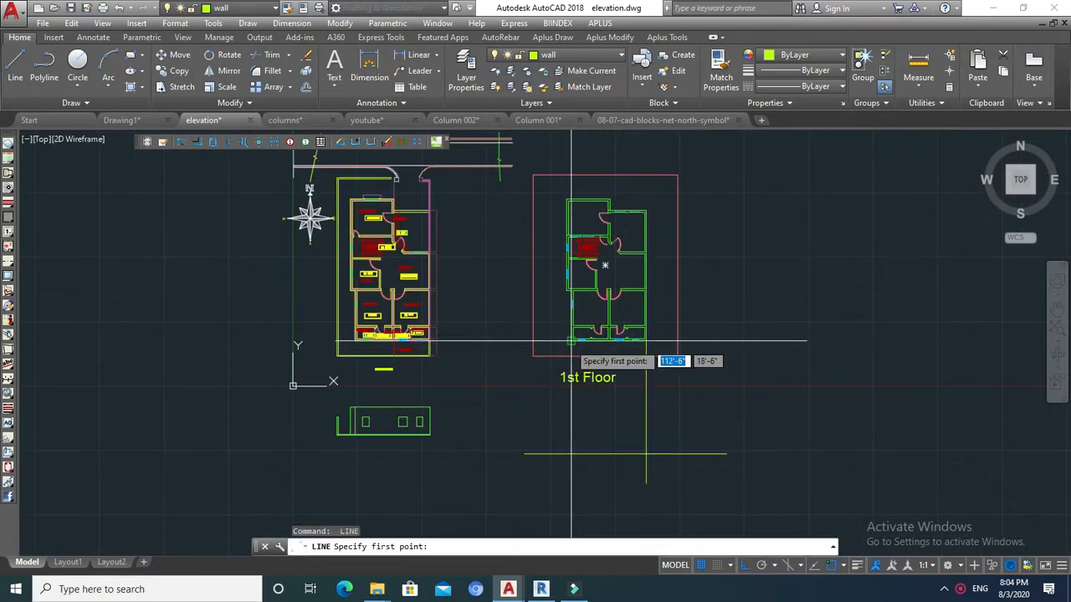
{"action": "left_click", "coordinate": [572, 341]}
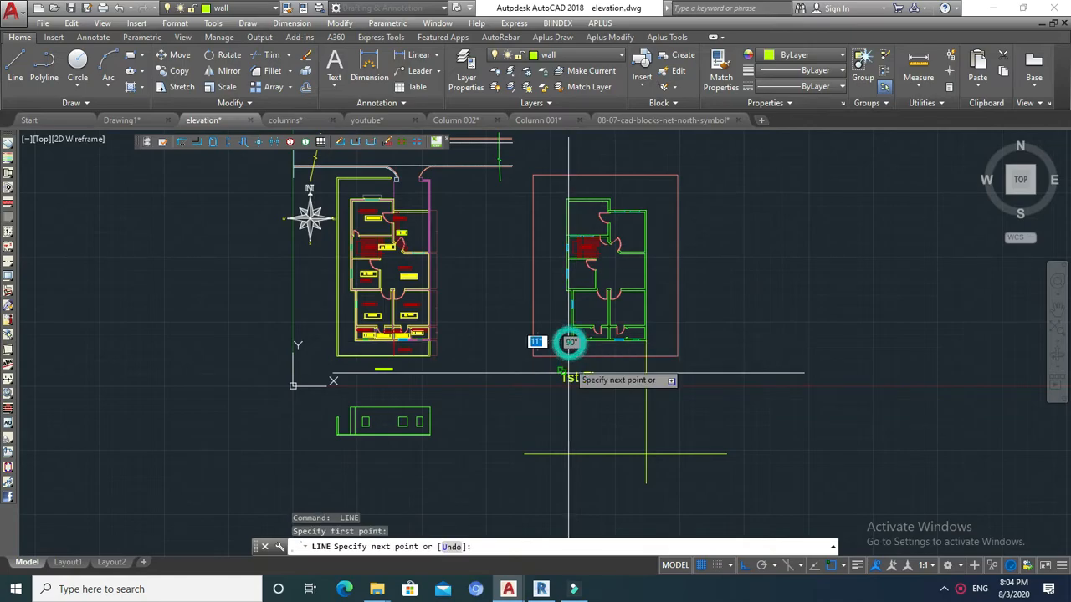
{"action": "left_click", "coordinate": [569, 486]}
{"action": "key", "text": "Escape"}
Copy the left projection line to both edges of each of the three rear windows of the 1st Floor plan.
{"action": "scroll", "coordinate": [318, 242], "scroll_direction": "up", "scroll_amount": 5}
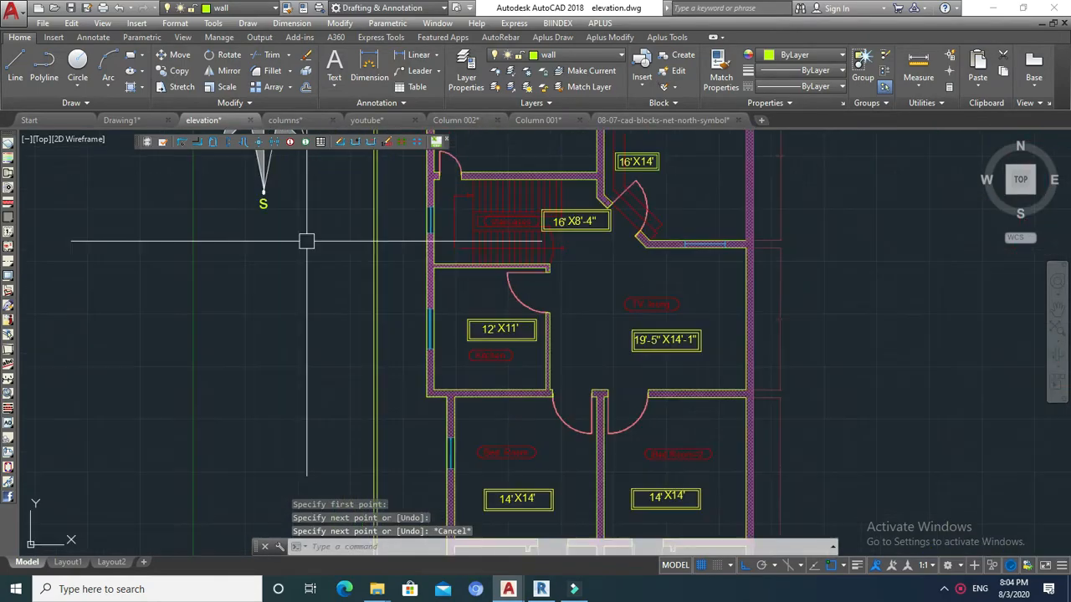
{"action": "scroll", "coordinate": [379, 263], "scroll_direction": "down", "scroll_amount": 6}
{"action": "key", "text": "Escape"}
{"action": "middle_click_drag", "start_coordinate": [665, 403], "coordinate": [656, 358]}
{"action": "key", "text": "Escape"}
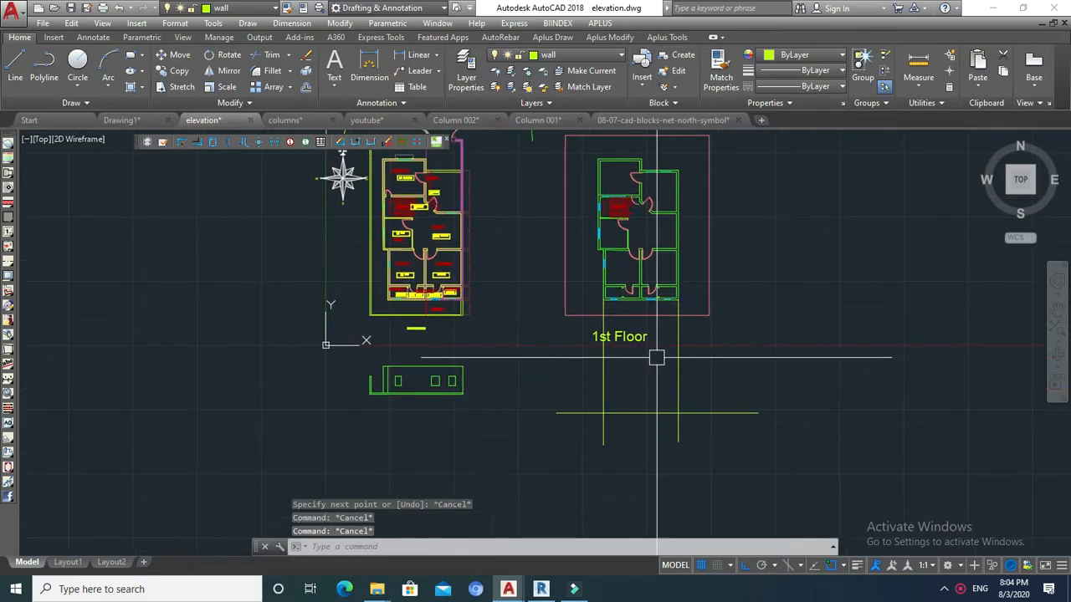
{"action": "type", "text": "co"}
{"action": "key", "text": "Return"}
{"action": "scroll", "coordinate": [636, 343], "scroll_direction": "up", "scroll_amount": 4}
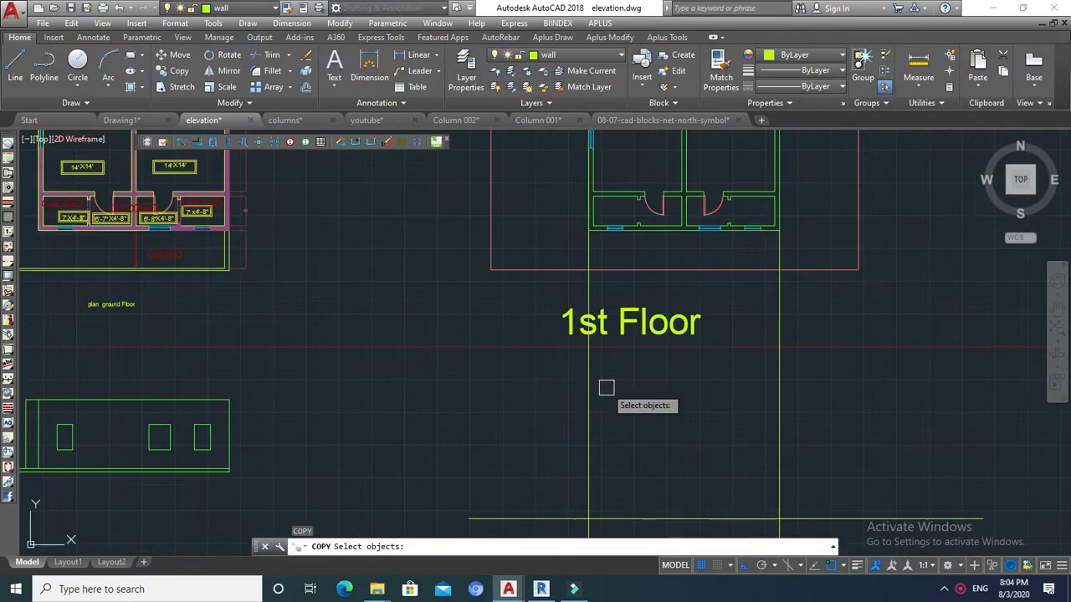
{"action": "scroll", "coordinate": [575, 242], "scroll_direction": "up", "scroll_amount": 2}
{"action": "key", "text": "Return"}
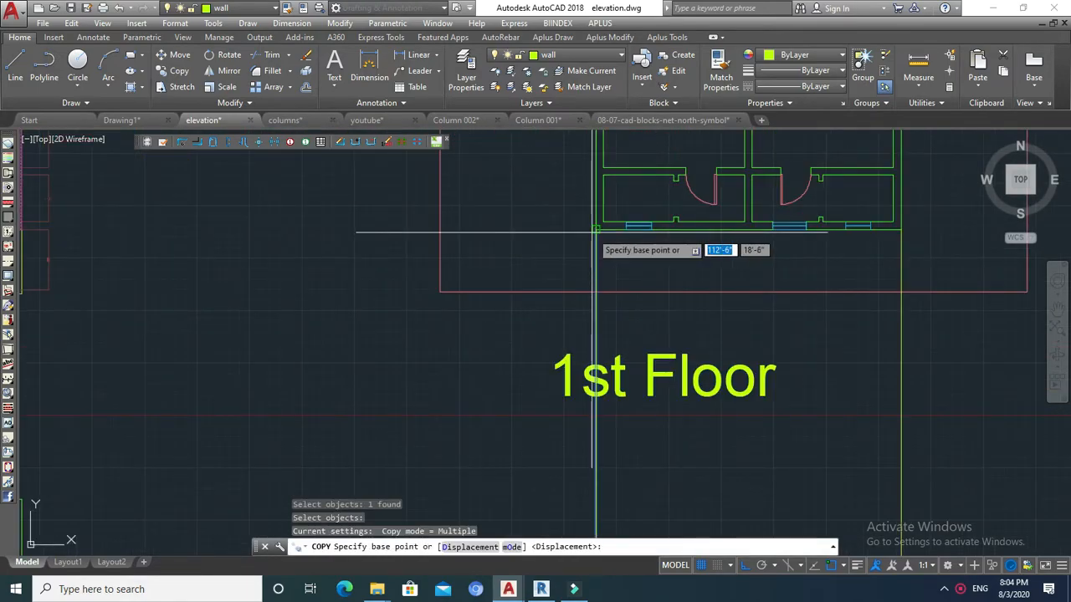
{"action": "left_click", "coordinate": [596, 229]}
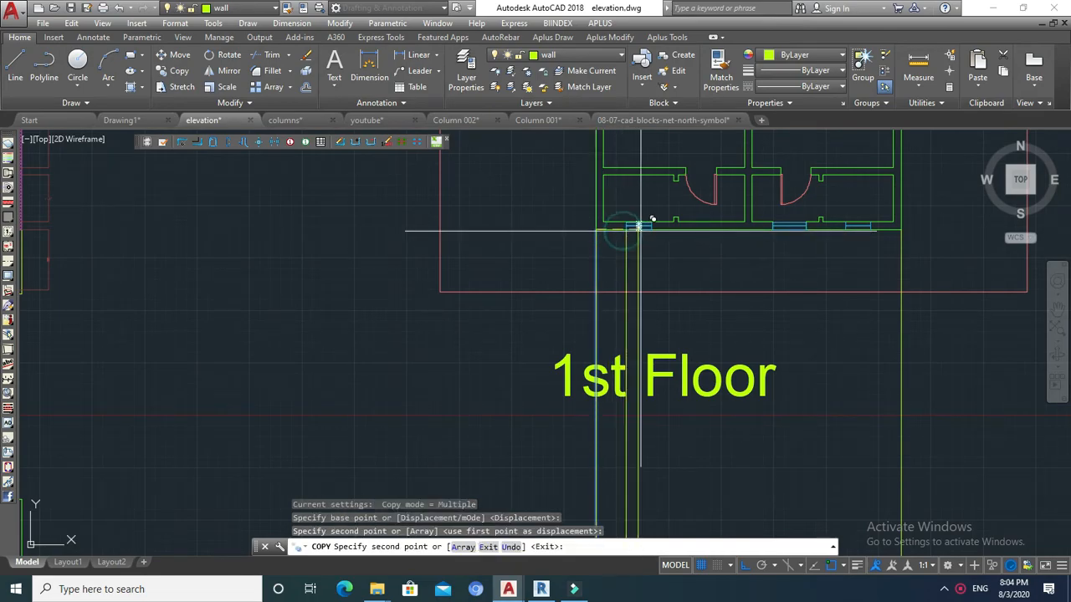
{"action": "left_click", "coordinate": [640, 227]}
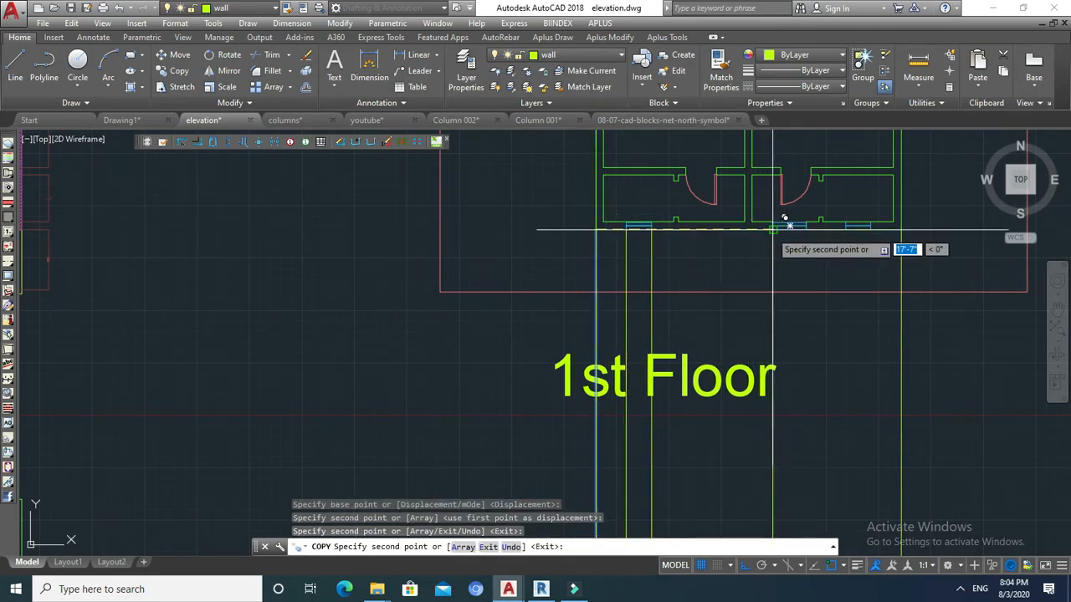
{"action": "left_click", "coordinate": [805, 230]}
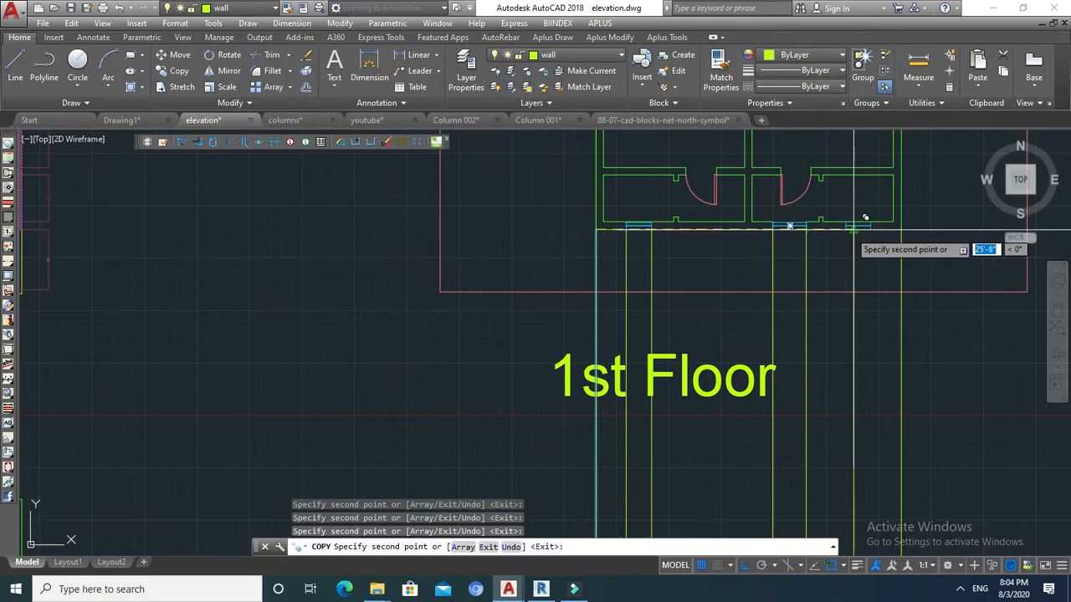
{"action": "left_click", "coordinate": [846, 229]}
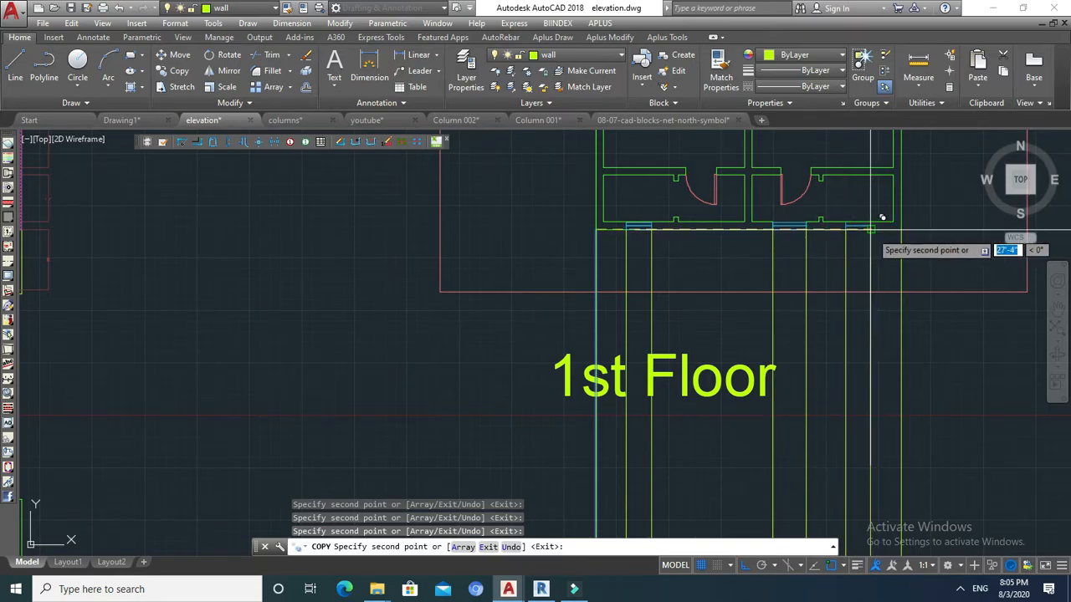
Copy the same projection line to the outer corner of the projecting left side wall.
{"action": "scroll", "coordinate": [870, 232], "scroll_direction": "down", "scroll_amount": 2}
{"action": "scroll", "coordinate": [708, 192], "scroll_direction": "up", "scroll_amount": 2}
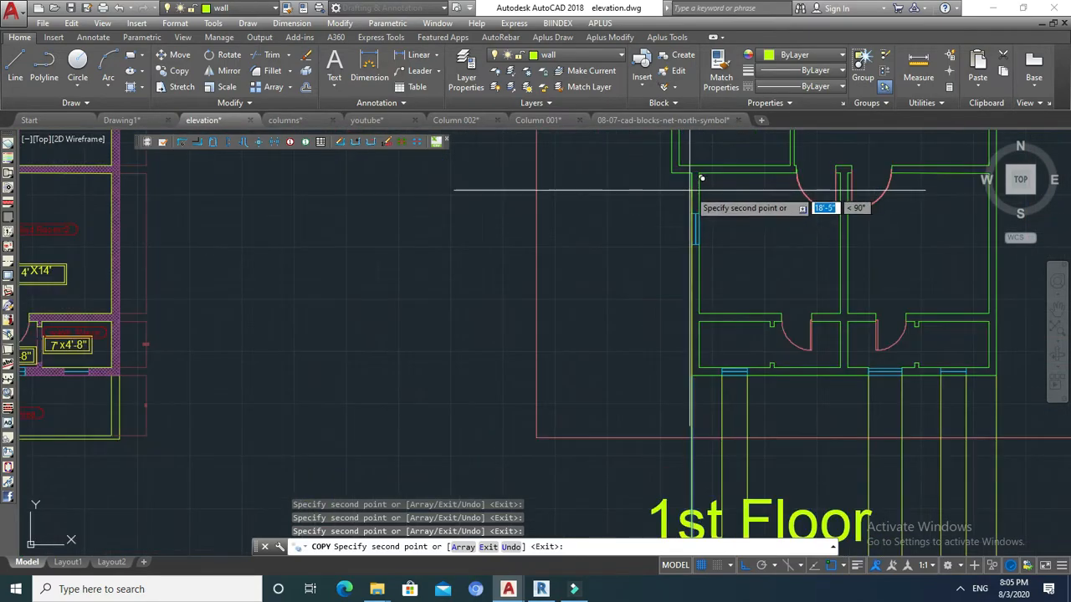
{"action": "left_click", "coordinate": [672, 174]}
{"action": "key", "text": "Escape"}
Extend the side wall's projection line down to the horizontal base line.
{"action": "scroll", "coordinate": [662, 175], "scroll_direction": "down", "scroll_amount": 4}
{"action": "middle_click_drag", "start_coordinate": [711, 370], "coordinate": [694, 323]}
{"action": "type", "text": "ex"}
{"action": "key", "text": "Return"}
{"action": "left_click", "coordinate": [633, 384]}
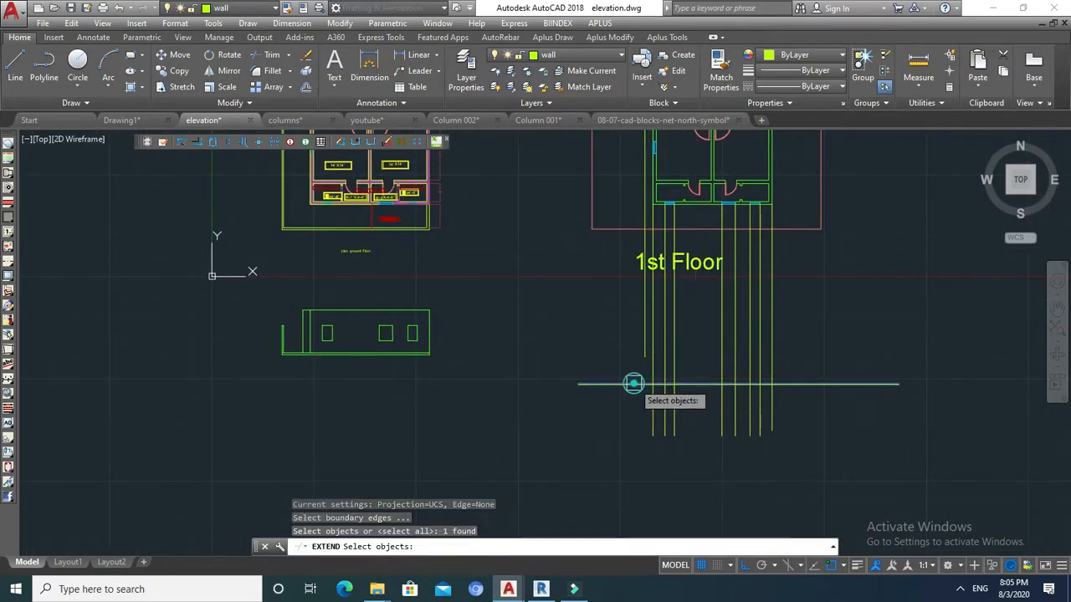
{"action": "key", "text": "Return"}
{"action": "key", "text": "Escape"}
{"action": "key", "text": "Escape"}
Offset the horizontal base line upward by the 0'-6" distance picked between the front elevation's two ground lines.
{"action": "middle_click_drag", "start_coordinate": [615, 364], "coordinate": [607, 391]}
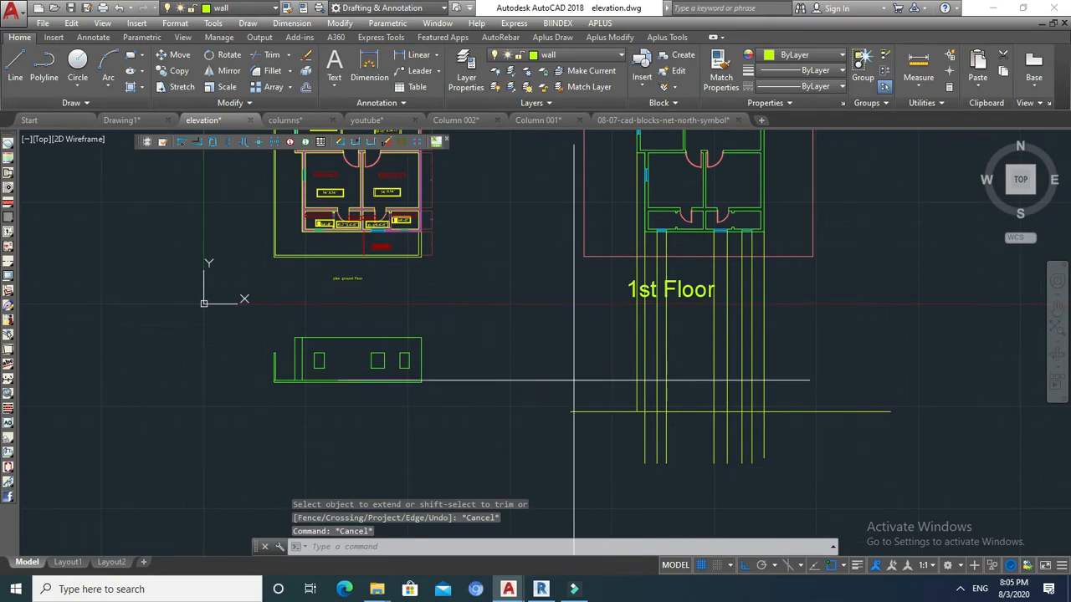
{"action": "type", "text": "o"}
{"action": "key", "text": "Return"}
{"action": "scroll", "coordinate": [511, 347], "scroll_direction": "down", "scroll_amount": 3}
{"action": "scroll", "coordinate": [482, 227], "scroll_direction": "up", "scroll_amount": 5}
{"action": "scroll", "coordinate": [514, 251], "scroll_direction": "up", "scroll_amount": 3}
{"action": "left_click", "coordinate": [537, 295]}
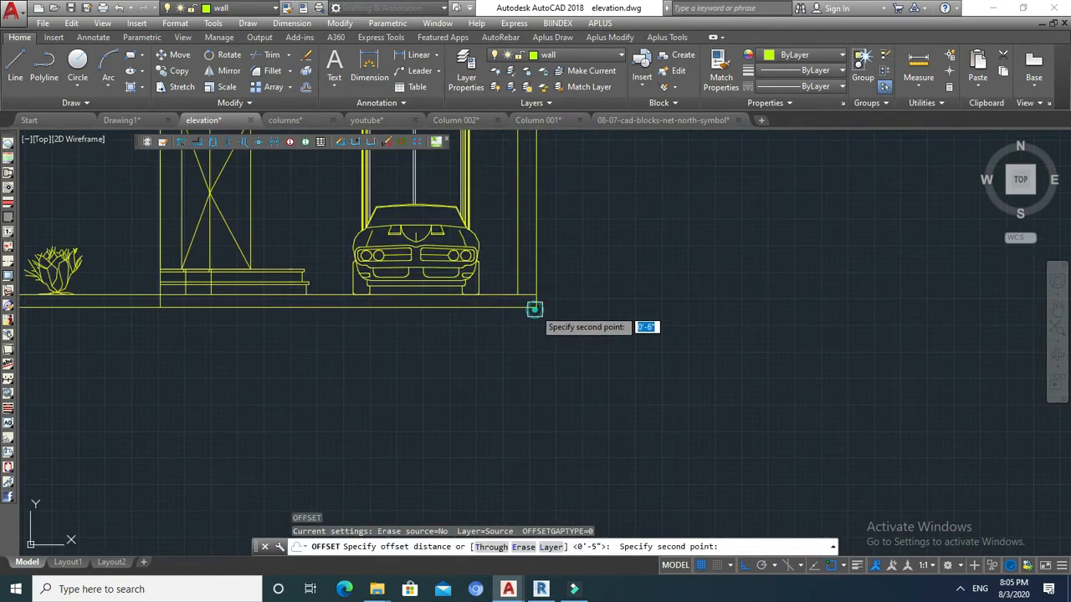
{"action": "left_click", "coordinate": [534, 307]}
{"action": "scroll", "coordinate": [544, 334], "scroll_direction": "down", "scroll_amount": 4}
{"action": "middle_click_drag", "start_coordinate": [542, 338], "coordinate": [525, 234]}
{"action": "scroll", "coordinate": [647, 452], "scroll_direction": "up", "scroll_amount": 6}
{"action": "middle_click_drag", "start_coordinate": [650, 434], "coordinate": [628, 313]}
{"action": "scroll", "coordinate": [636, 310], "scroll_direction": "down", "scroll_amount": 5}
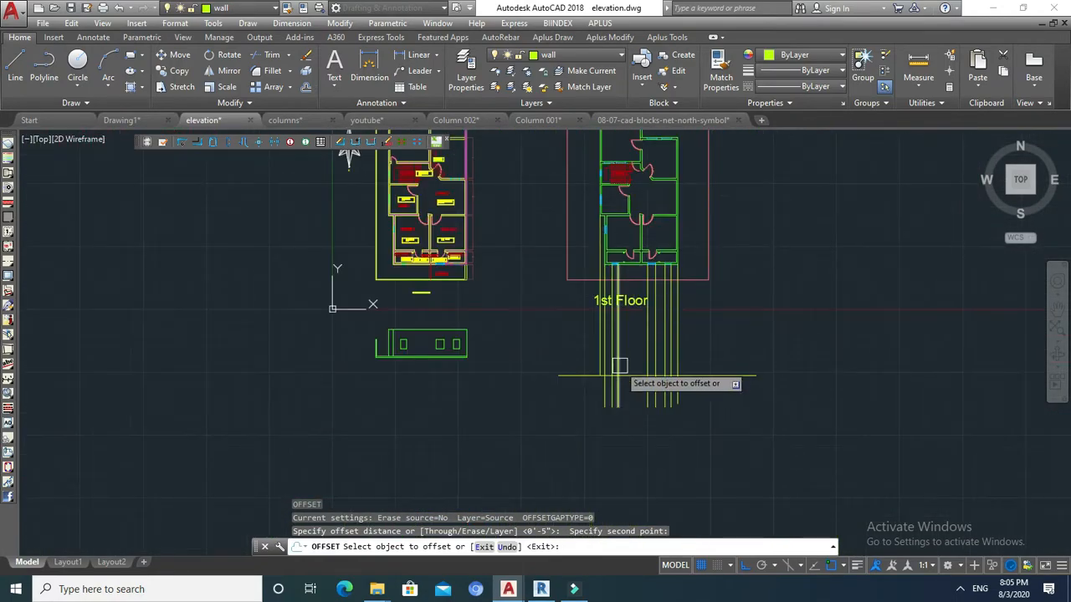
{"action": "scroll", "coordinate": [641, 377], "scroll_direction": "up", "scroll_amount": 3}
{"action": "left_click", "coordinate": [642, 382]}
{"action": "left_click", "coordinate": [641, 352]}
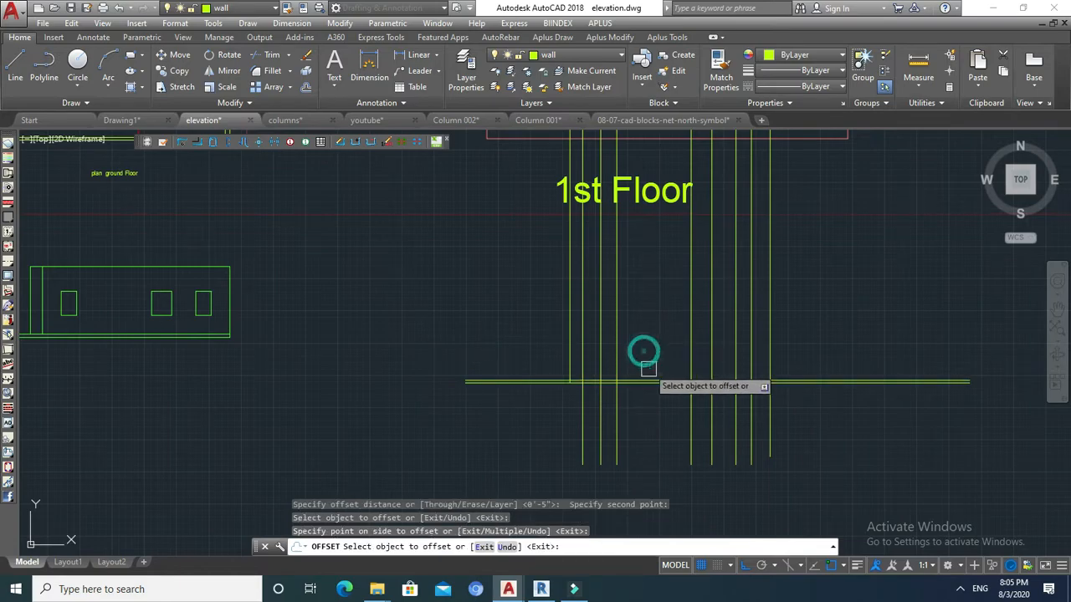
{"action": "scroll", "coordinate": [641, 354], "scroll_direction": "up", "scroll_amount": 5}
{"action": "key", "text": "Escape"}
{"action": "key", "text": "Escape"}
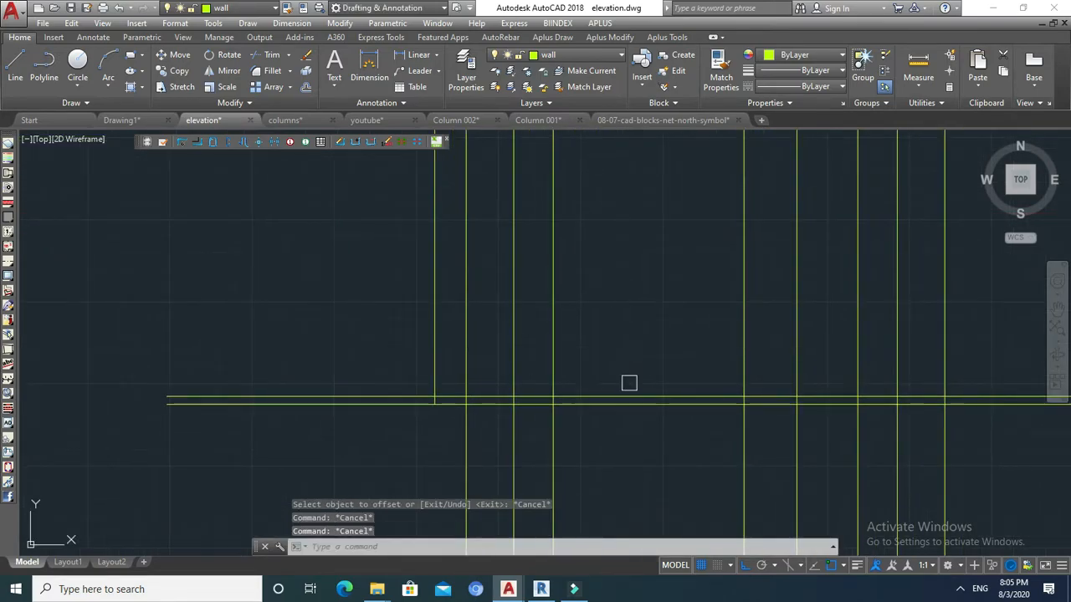
Trim off the projection lines hanging below the two ground lines of the first floor elevation.
{"action": "type", "text": "tr"}
{"action": "key", "text": "Return"}
{"action": "left_click", "coordinate": [639, 400]}
{"action": "scroll", "coordinate": [643, 385], "scroll_direction": "down", "scroll_amount": 3}
{"action": "key", "text": "Return"}
{"action": "left_click_drag", "start_coordinate": [777, 390], "coordinate": [780, 393]}
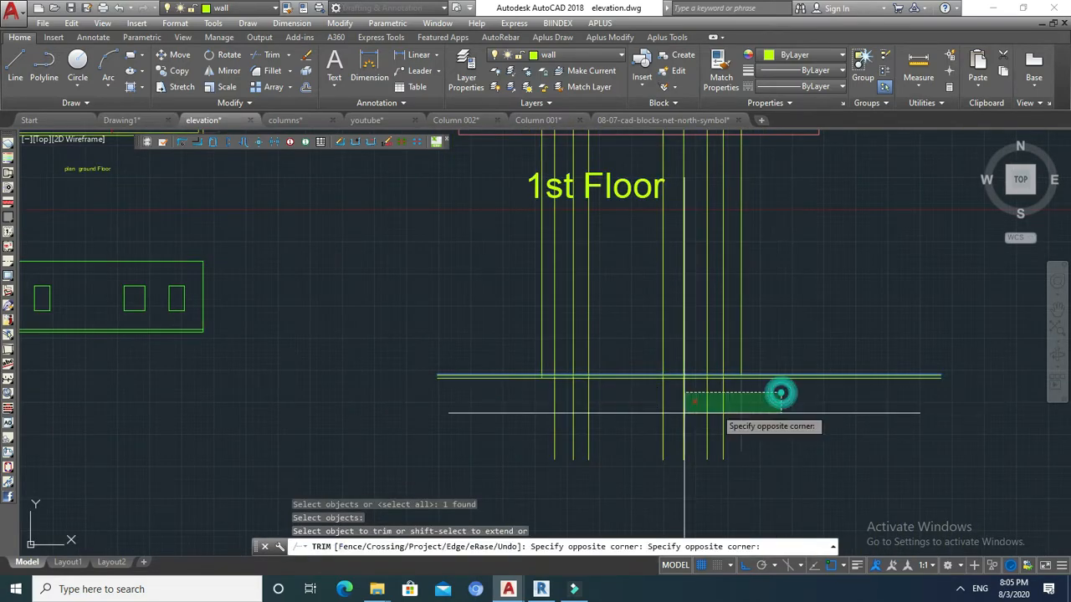
{"action": "left_click", "coordinate": [533, 438]}
{"action": "middle_click_drag", "start_coordinate": [646, 404], "coordinate": [628, 408]}
{"action": "key", "text": "Return"}
{"action": "key", "text": "Escape"}
Offset the upper ground line upward by 3' for the window sill line.
{"action": "type", "text": "o"}
{"action": "key", "text": "Return"}
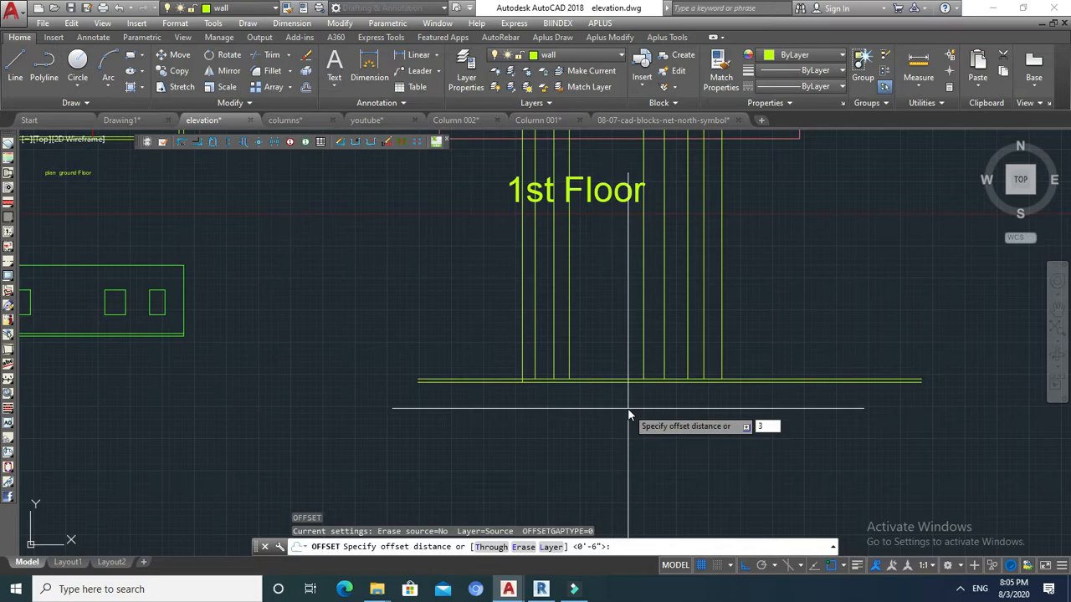
{"action": "type", "text": "3"}
{"action": "key", "text": "Return"}
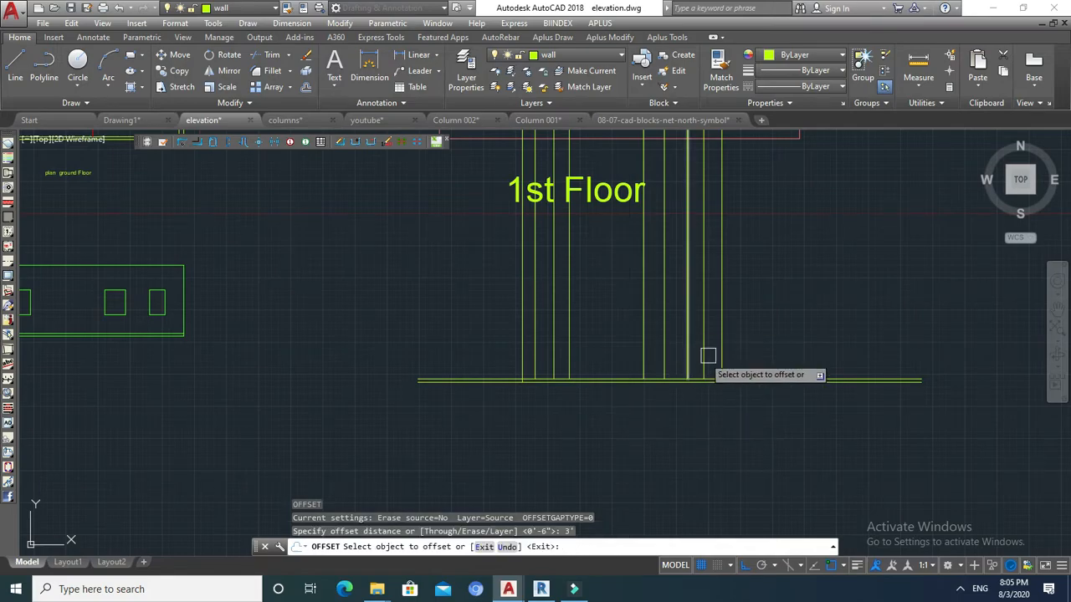
{"action": "scroll", "coordinate": [726, 365], "scroll_direction": "up", "scroll_amount": 4}
{"action": "left_click", "coordinate": [747, 411]}
{"action": "left_click", "coordinate": [747, 367]}
{"action": "key", "text": "Escape"}
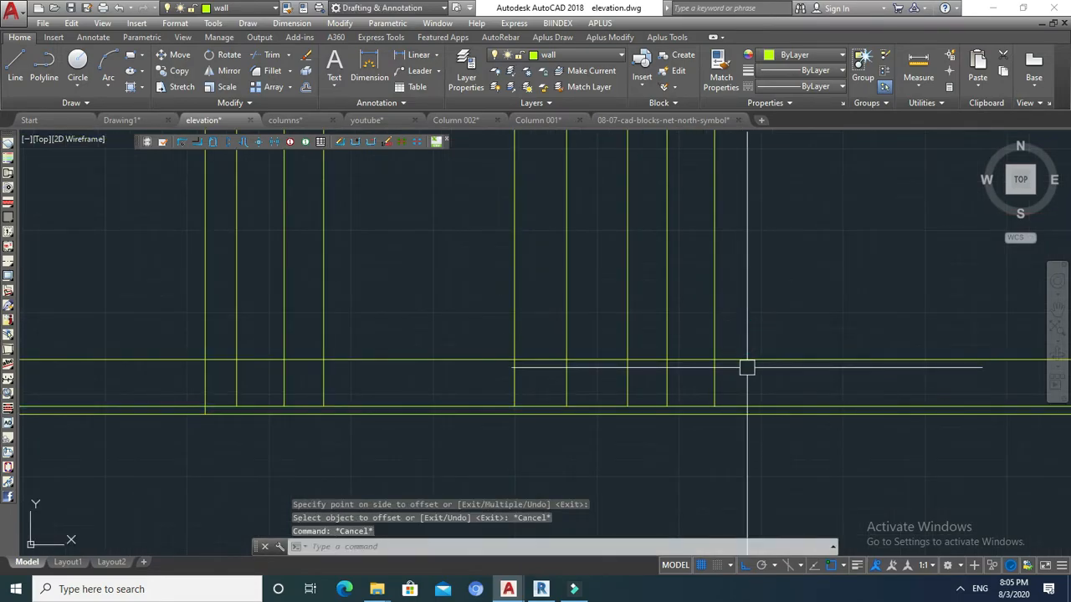
Offset the sill line upward by 4" and erase that copy.
{"action": "type", "text": "o"}
{"action": "key", "text": "Return"}
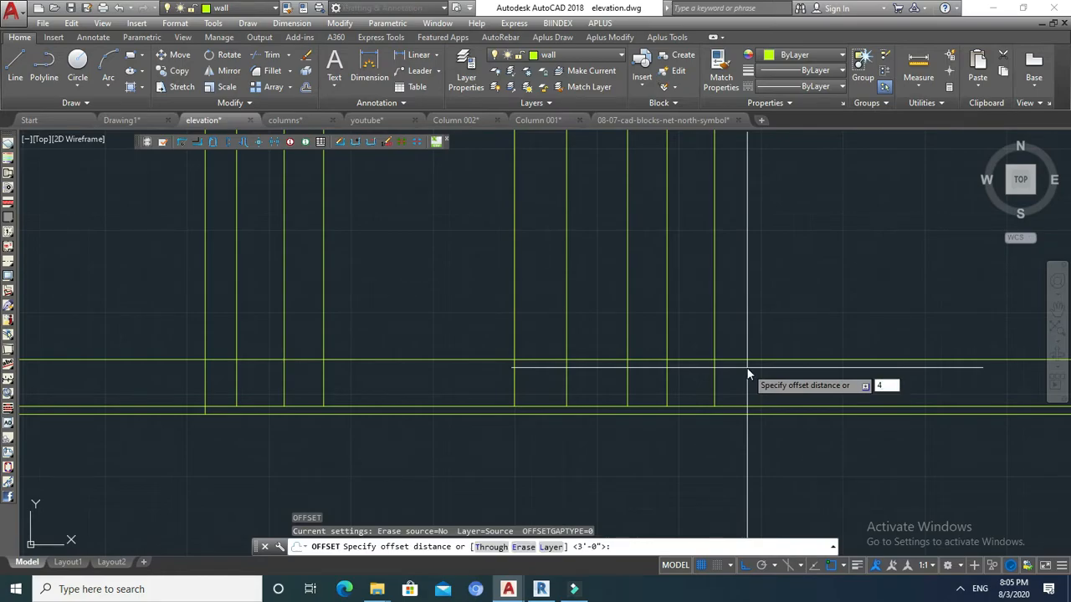
{"action": "type", "text": "4\""}
{"action": "key", "text": "Return"}
{"action": "left_click", "coordinate": [745, 358]}
{"action": "left_click", "coordinate": [748, 272]}
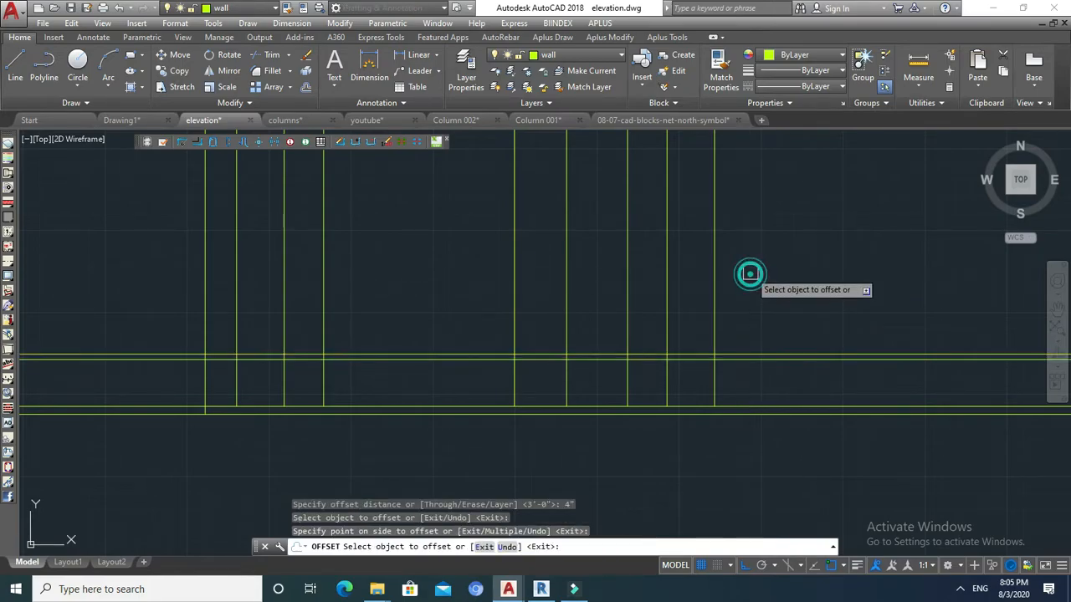
{"action": "key", "text": "Escape"}
{"action": "key", "text": "Escape"}
{"action": "scroll", "coordinate": [739, 356], "scroll_direction": "up", "scroll_amount": 5}
{"action": "left_click", "coordinate": [733, 346]}
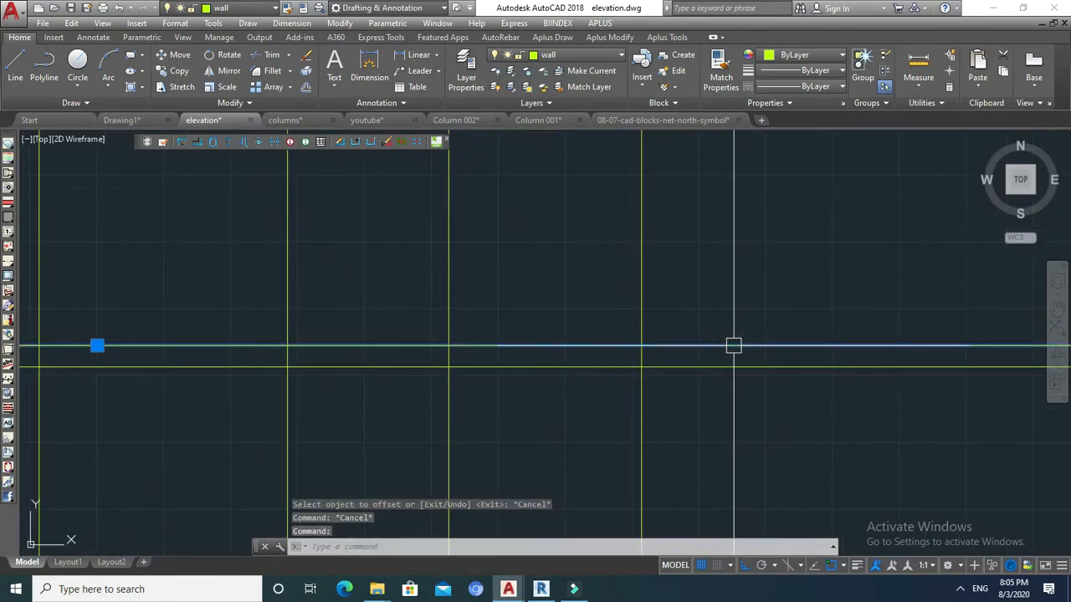
{"action": "key", "text": "Delete"}
{"action": "key", "text": "Escape"}
{"action": "key", "text": "Escape"}
Offset the sill line upward by 4' for the window head line.
{"action": "type", "text": "o"}
{"action": "key", "text": "Return"}
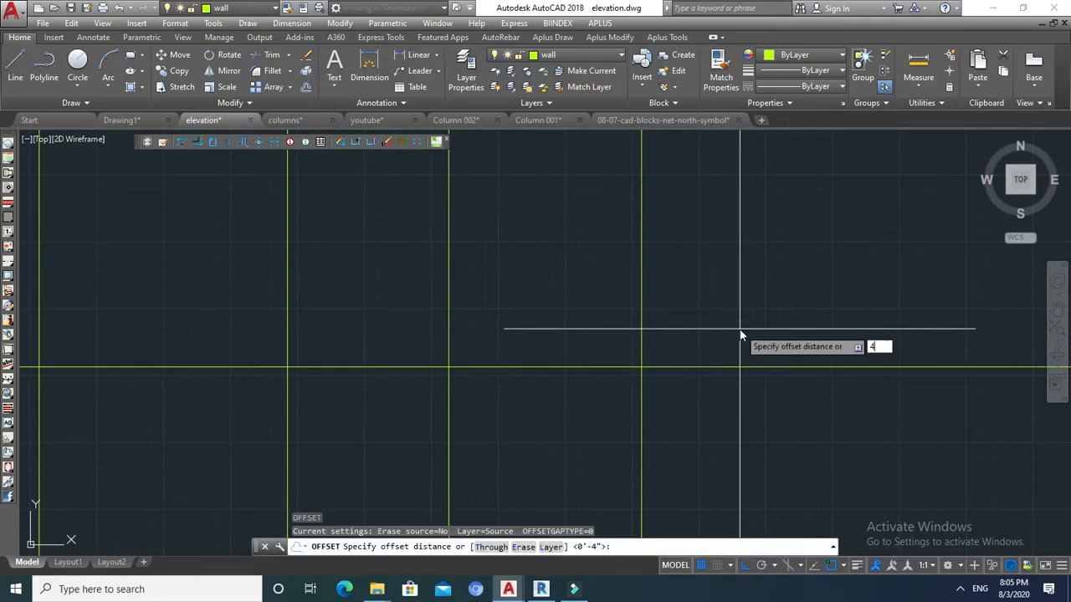
{"action": "key", "text": "Return"}
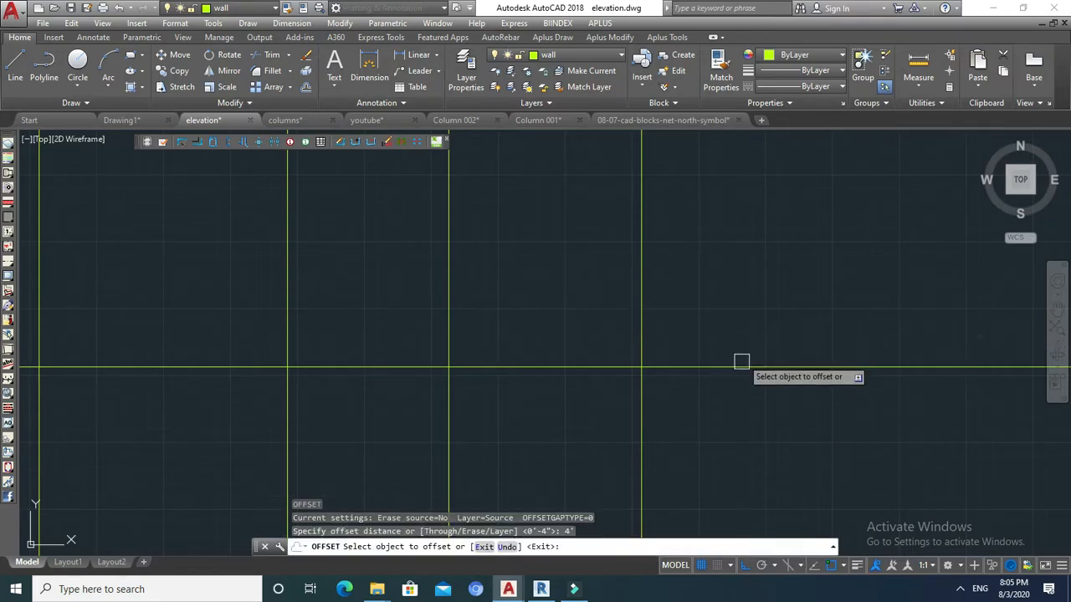
{"action": "left_click", "coordinate": [738, 367]}
{"action": "left_click", "coordinate": [726, 331]}
{"action": "scroll", "coordinate": [722, 301], "scroll_direction": "down", "scroll_amount": 5}
{"action": "key", "text": "Escape"}
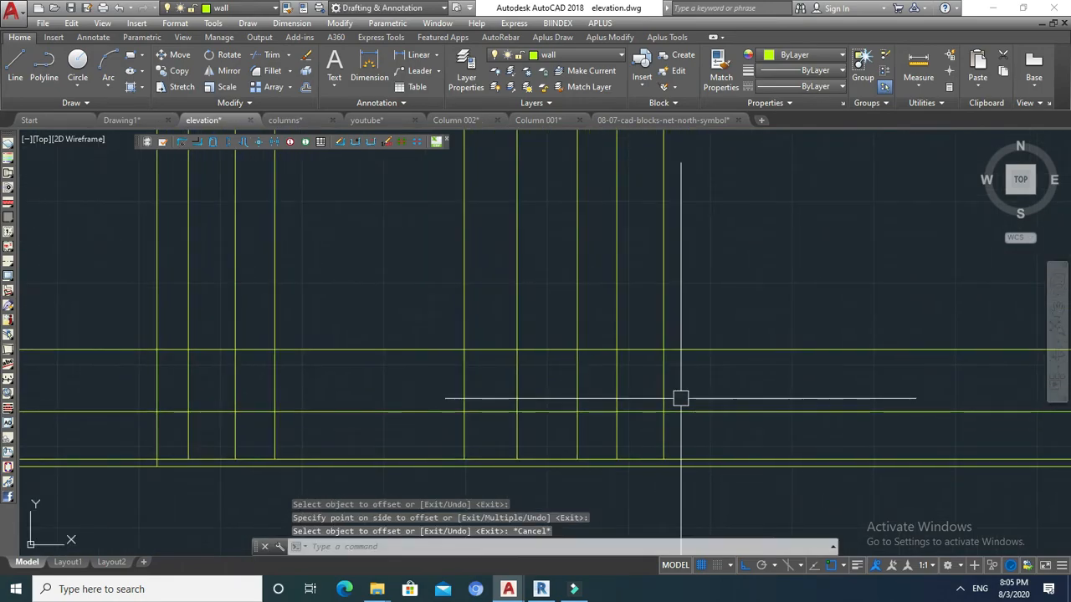
Offset the window head line upward by 11'.
{"action": "key", "text": "Return"}
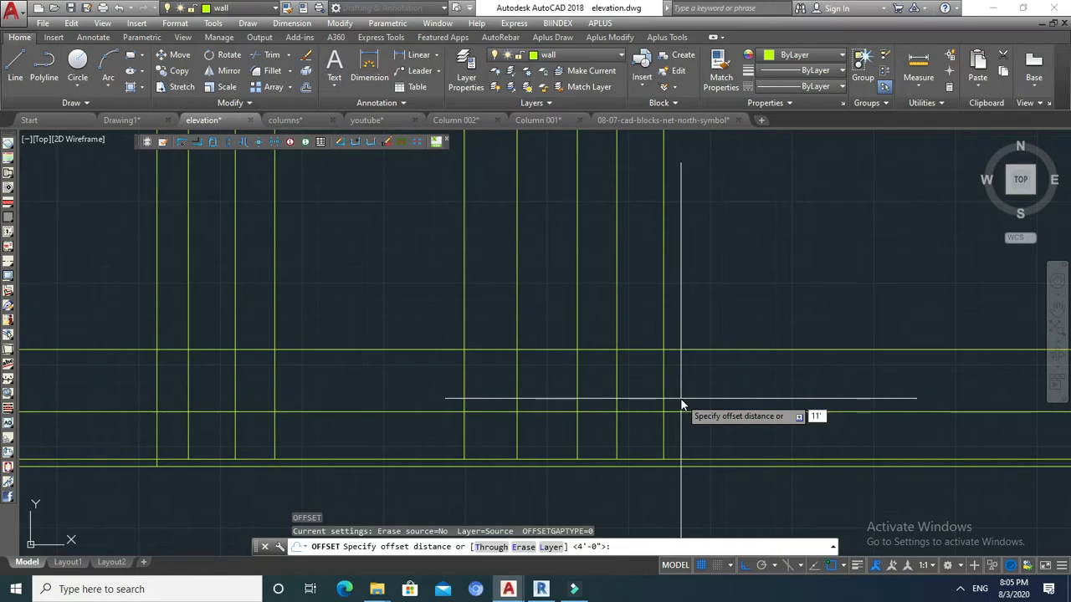
{"action": "type", "text": "11'"}
{"action": "key", "text": "Return"}
{"action": "left_click", "coordinate": [684, 344]}
{"action": "left_click", "coordinate": [699, 275]}
{"action": "key", "text": "Escape"}
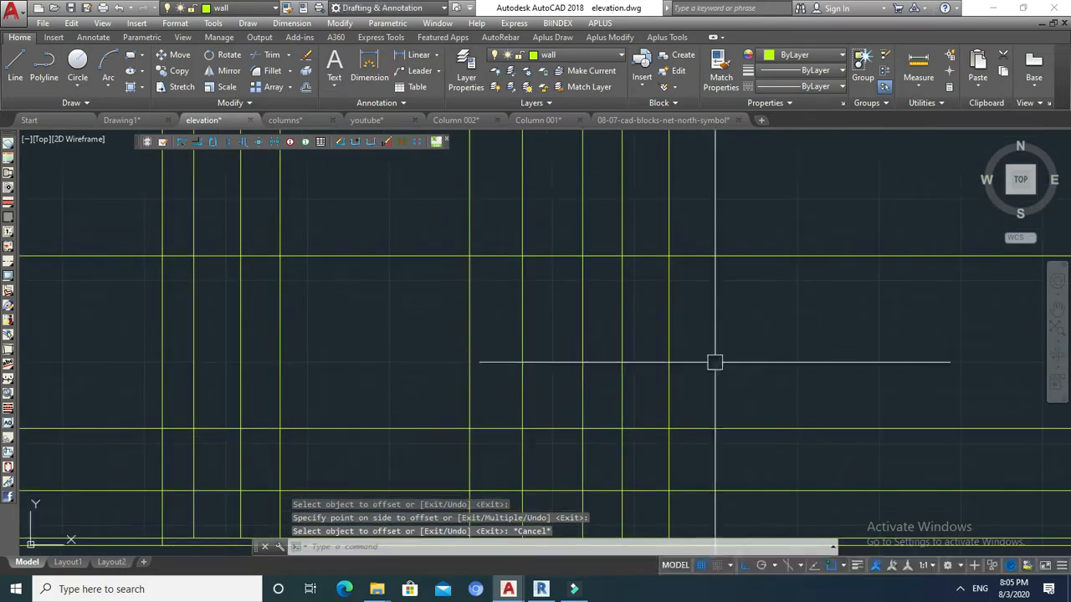
Trim the vertical projection lines above the topmost horizontal line.
{"action": "type", "text": "tr"}
{"action": "key", "text": "Return"}
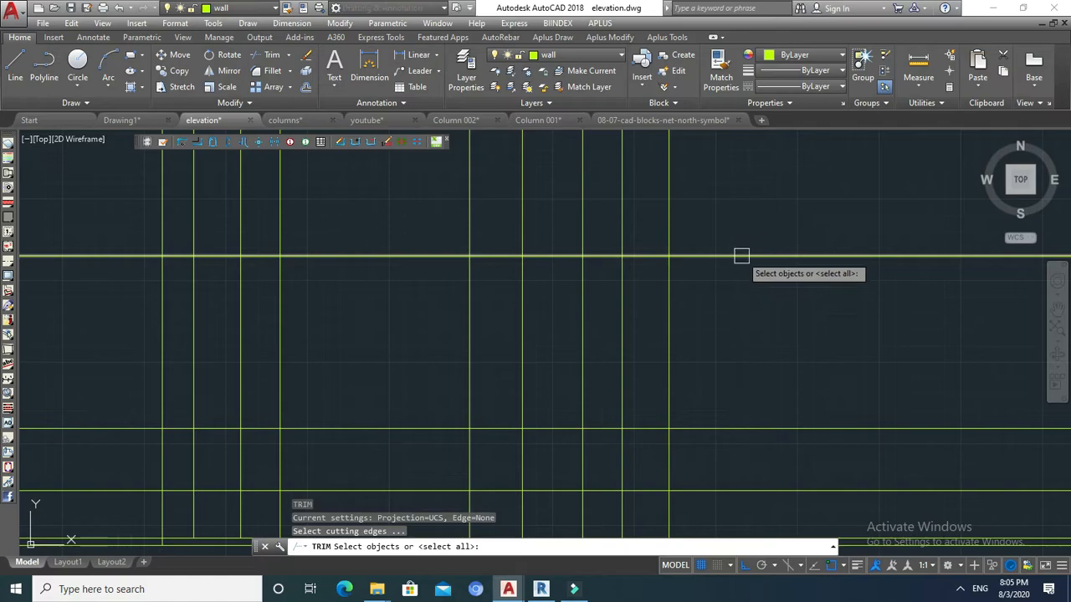
{"action": "left_click", "coordinate": [798, 259]}
{"action": "scroll", "coordinate": [795, 263], "scroll_direction": "down", "scroll_amount": 4}
{"action": "key", "text": "Return"}
{"action": "left_click", "coordinate": [775, 239]}
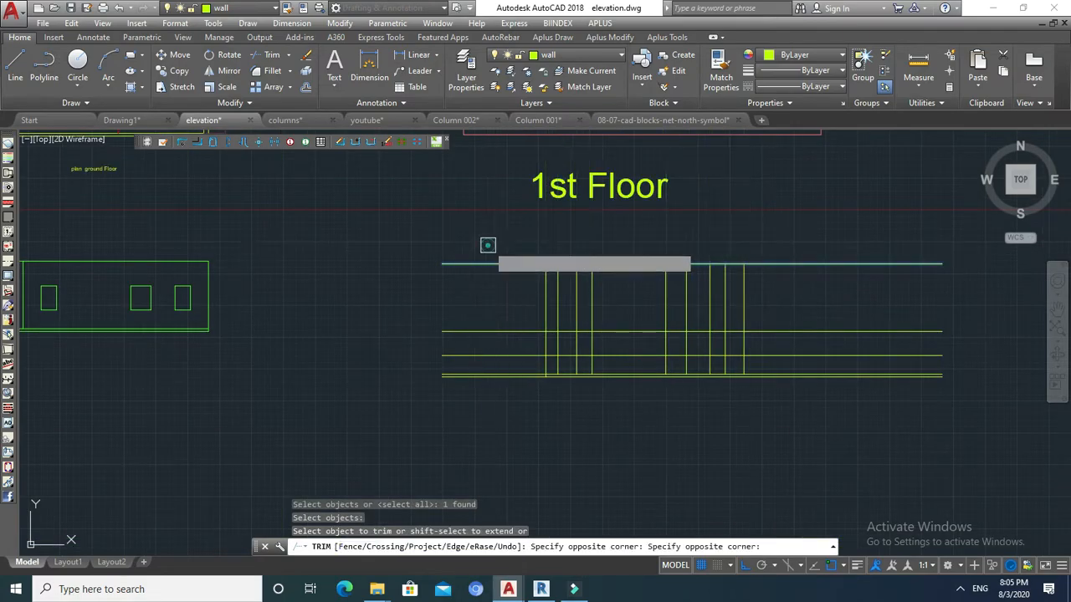
{"action": "left_click", "coordinate": [488, 244]}
{"action": "left_click", "coordinate": [512, 243]}
{"action": "left_click", "coordinate": [490, 371]}
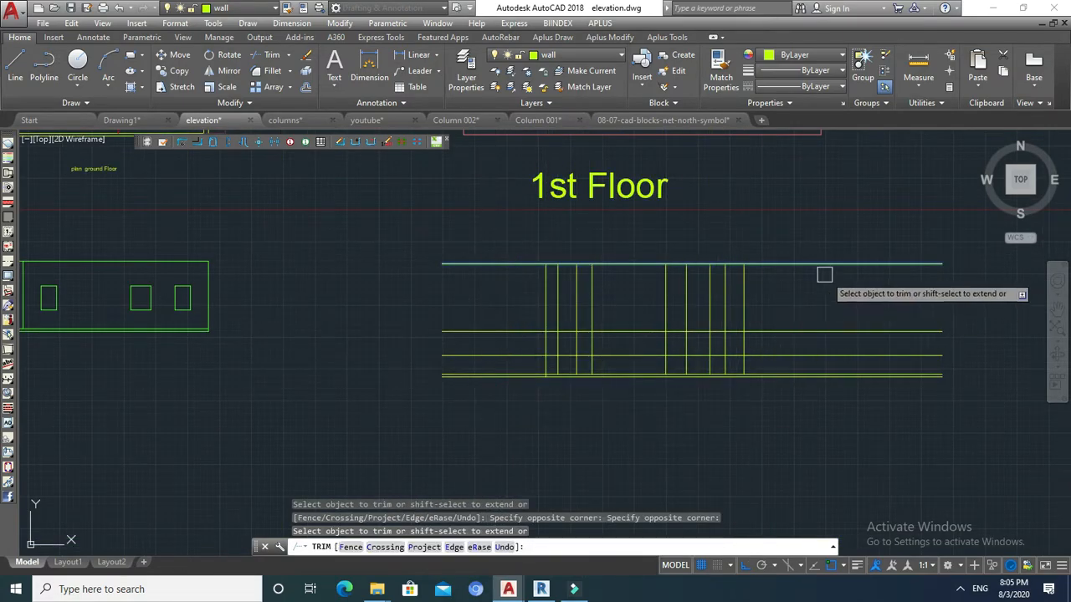
{"action": "key", "text": "Escape"}
Trim the horizontal lines' overhangs outside the two outer walls of the first floor elevation.
{"action": "key", "text": "Return"}
{"action": "left_click", "coordinate": [794, 230]}
{"action": "left_click", "coordinate": [512, 391]}
{"action": "key", "text": "Return"}
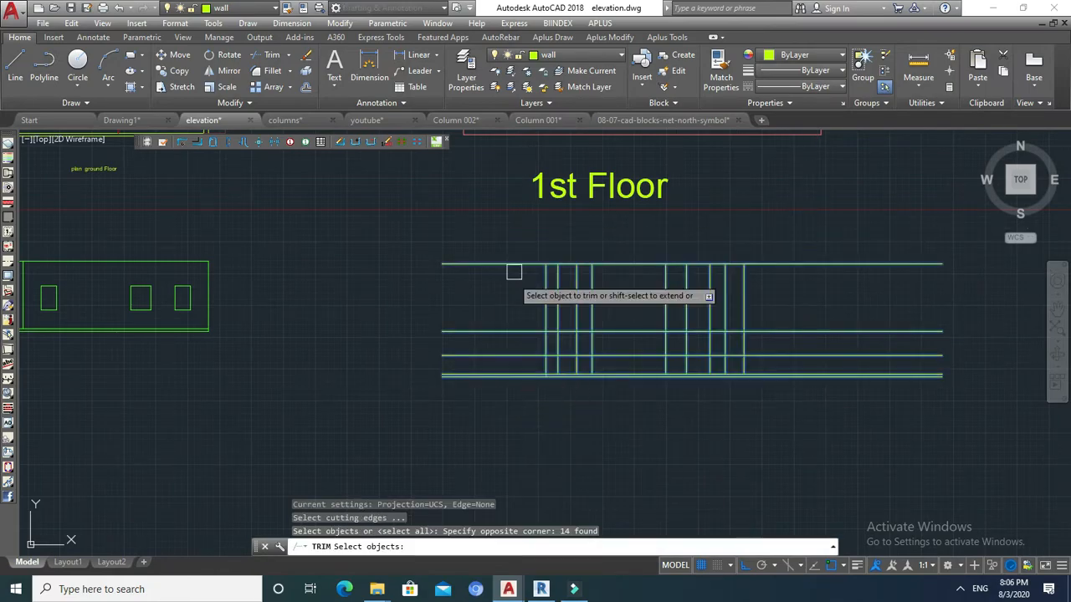
{"action": "left_click", "coordinate": [523, 240]}
{"action": "left_click", "coordinate": [480, 390]}
{"action": "left_click", "coordinate": [834, 229]}
{"action": "left_click", "coordinate": [794, 406]}
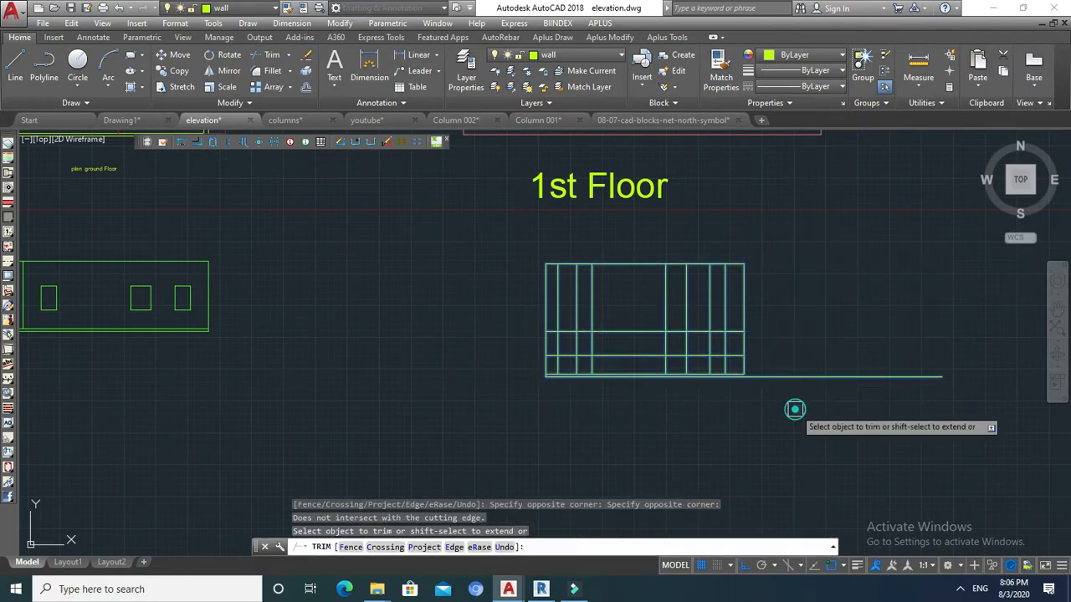
{"action": "scroll", "coordinate": [712, 381], "scroll_direction": "down", "scroll_amount": 3}
{"action": "key", "text": "Escape"}
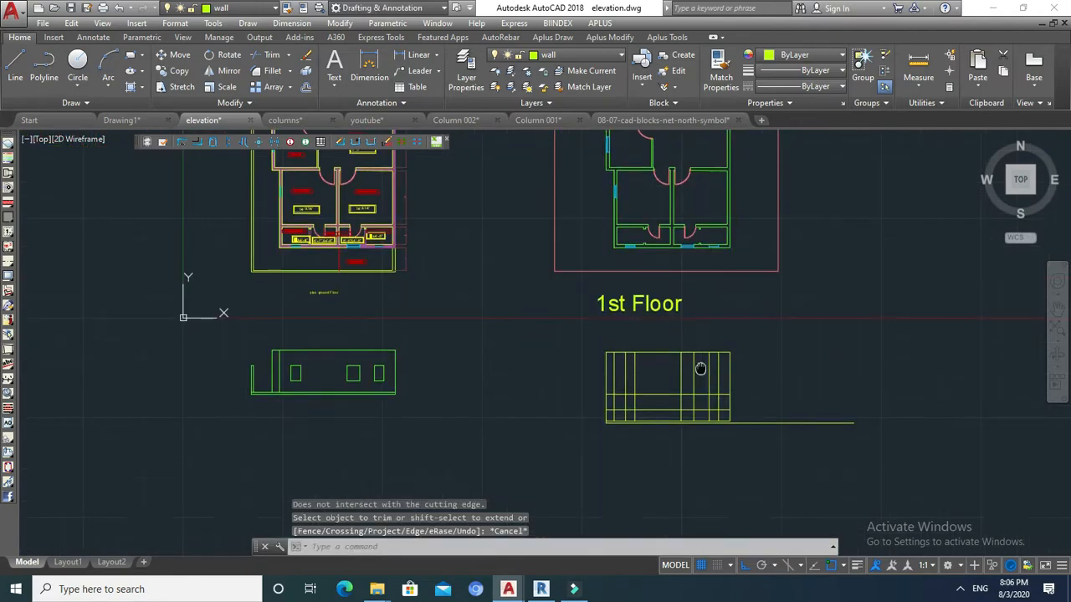
{"action": "key", "text": "Escape"}
{"action": "scroll", "coordinate": [675, 242], "scroll_direction": "up", "scroll_amount": 2}
{"action": "key", "text": "Escape"}
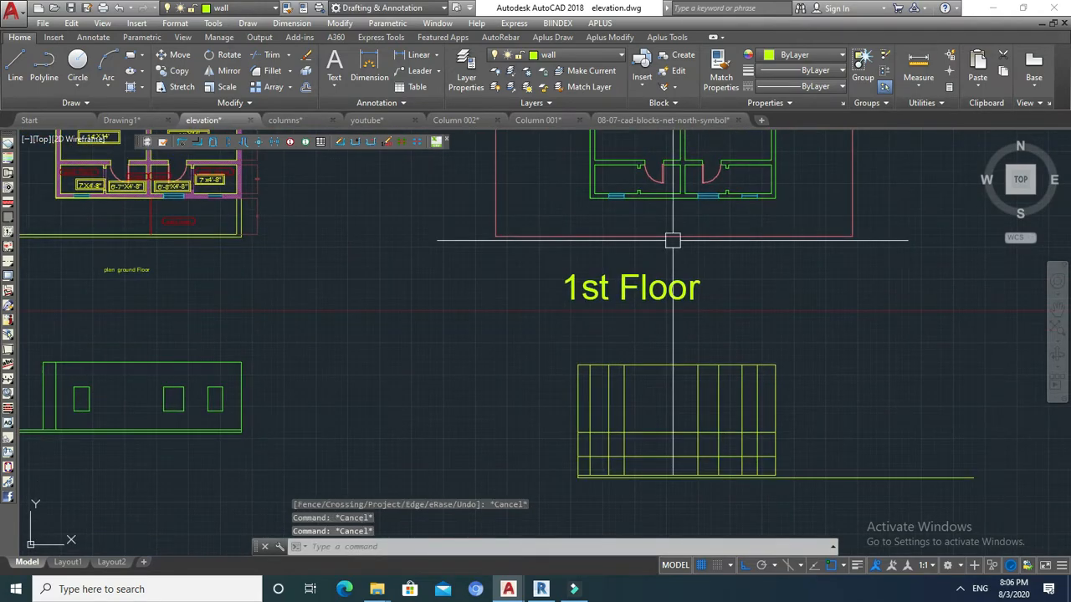
{"action": "type", "text": "tr"}
{"action": "key", "text": "space"}
{"action": "scroll", "coordinate": [750, 337], "scroll_direction": "up", "scroll_amount": 2}
{"action": "middle_click_drag", "start_coordinate": [755, 335], "coordinate": [738, 262]}
{"action": "key", "text": "Escape"}
{"action": "key", "text": "Escape"}
{"action": "middle_click_drag", "start_coordinate": [783, 413], "coordinate": [787, 403]}
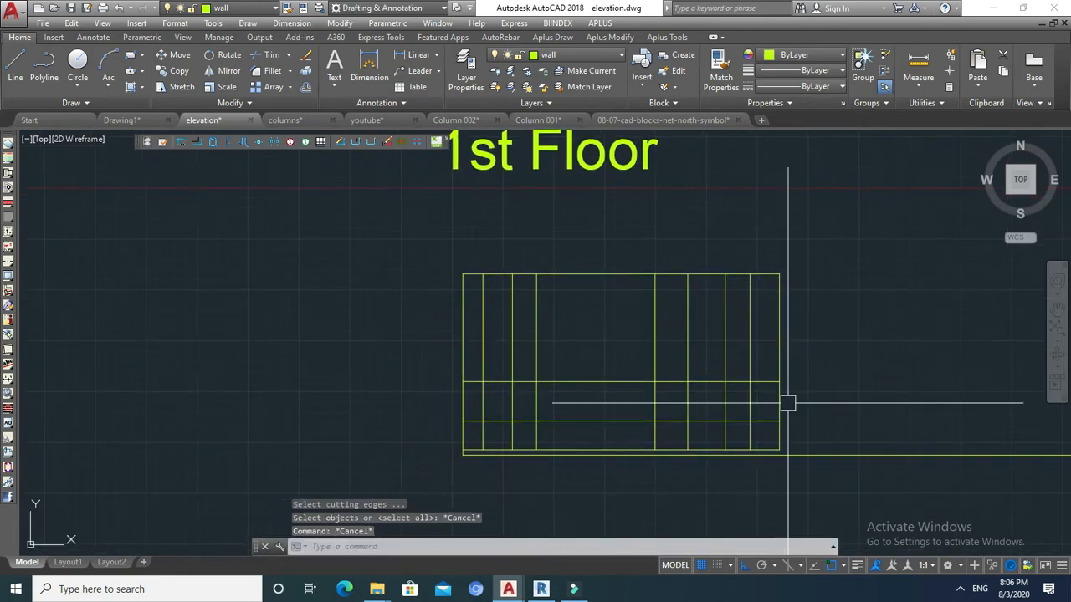
Offset the upper ground line upward by 11' for the top of the wall.
{"action": "type", "text": "o"}
{"action": "key", "text": "space"}
{"action": "key", "text": "space"}
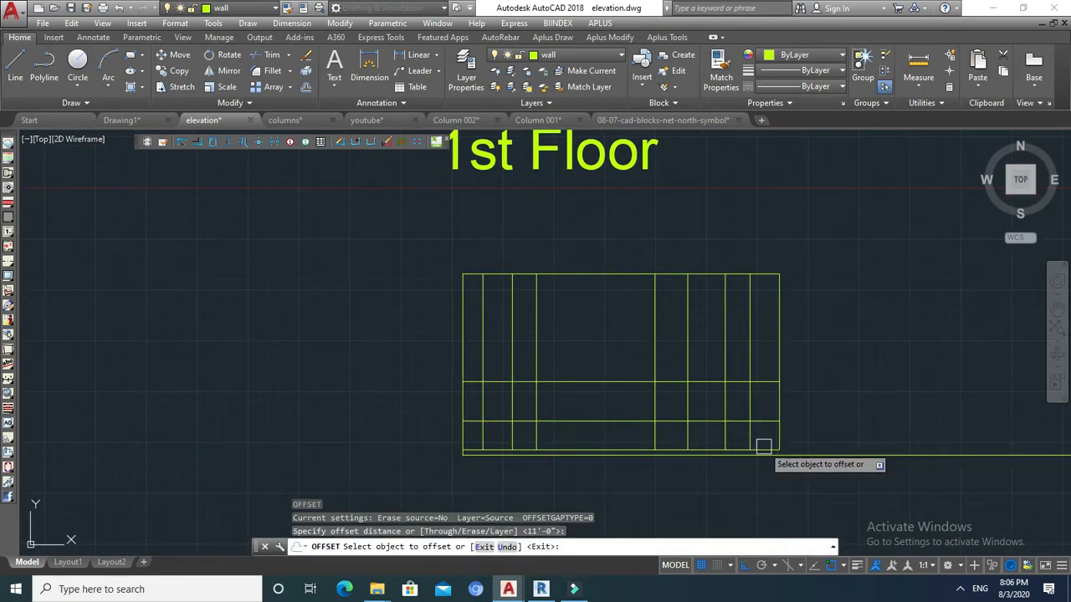
{"action": "left_click", "coordinate": [763, 448]}
{"action": "left_click", "coordinate": [761, 371]}
{"action": "key", "text": "Escape"}
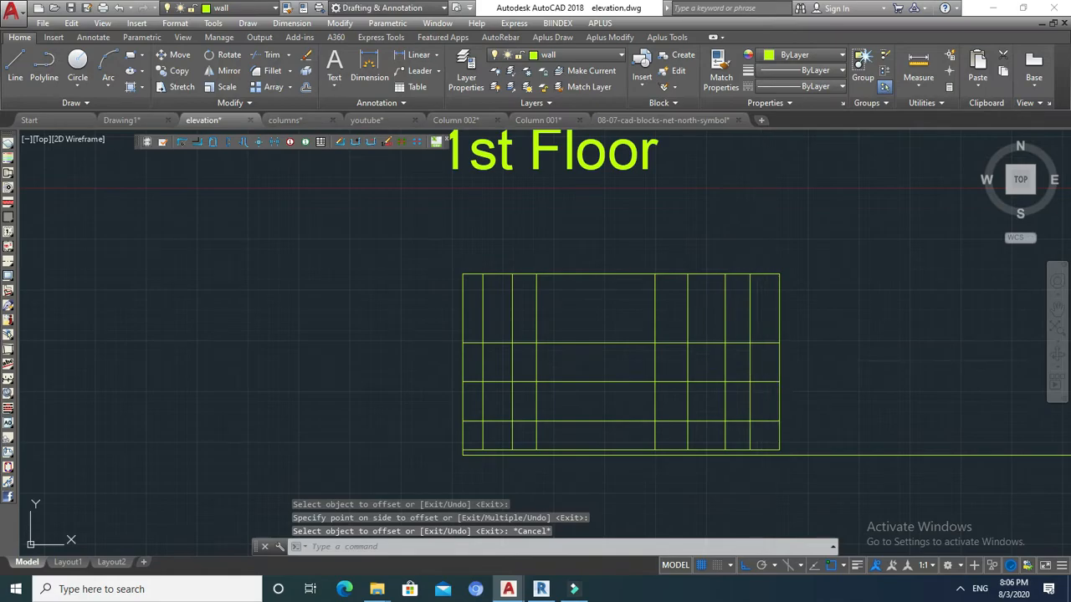
Trim the vertical lines above the 11' wall top line.
{"action": "type", "text": "tr"}
{"action": "key", "text": "space"}
{"action": "left_click", "coordinate": [764, 334]}
{"action": "left_click", "coordinate": [761, 346]}
{"action": "key", "text": "space"}
{"action": "left_click", "coordinate": [817, 300]}
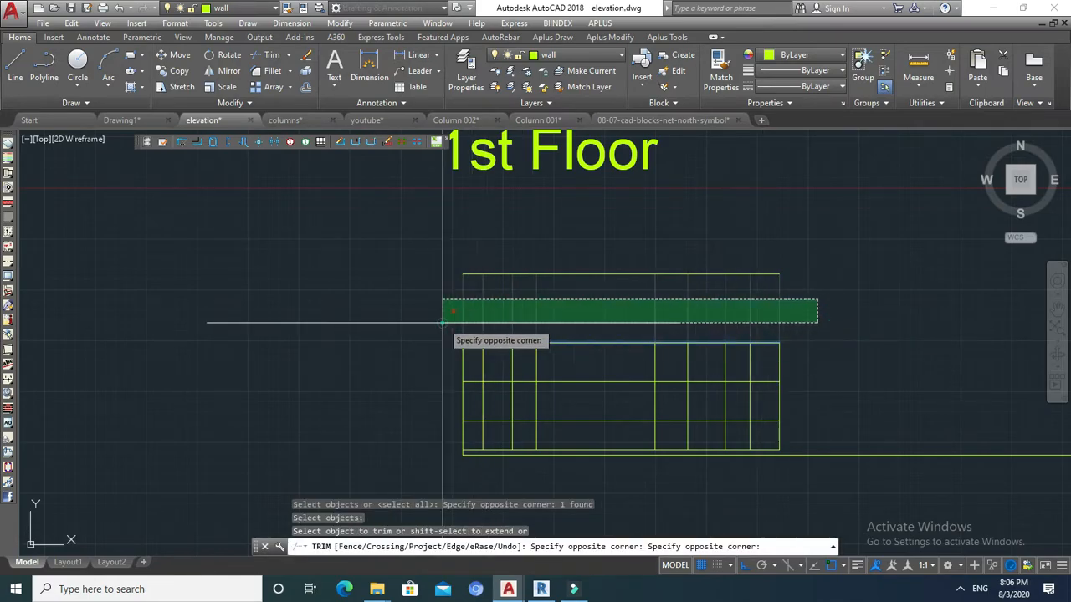
{"action": "left_click", "coordinate": [444, 323]}
{"action": "key", "text": "Escape"}
Erase the leftover horizontal line above the elevation.
{"action": "left_click", "coordinate": [824, 246]}
{"action": "left_click", "coordinate": [667, 309]}
{"action": "middle_click_drag", "start_coordinate": [655, 308], "coordinate": [662, 296]}
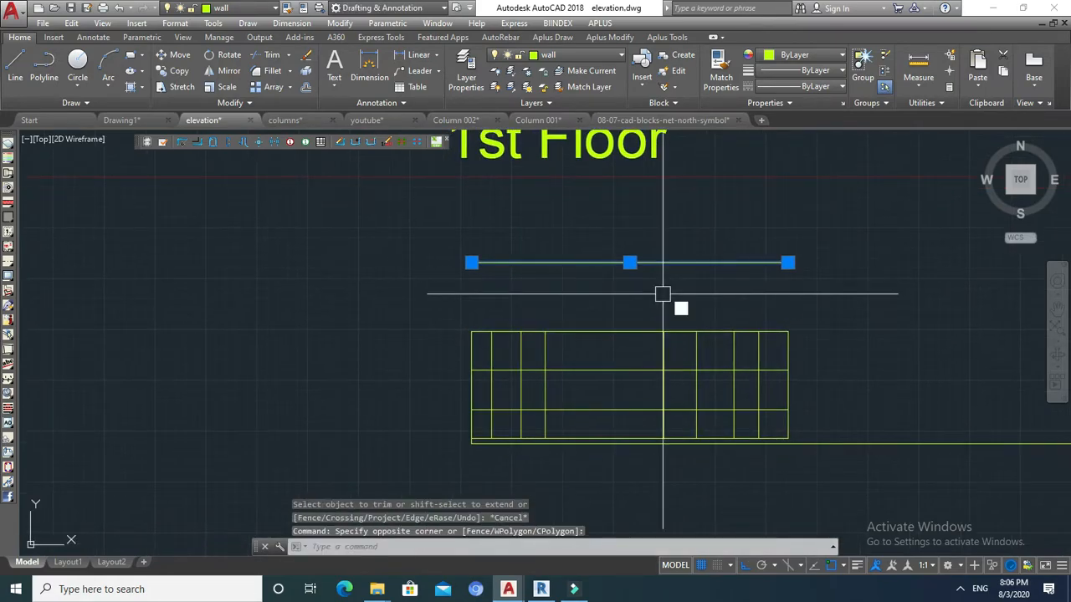
{"action": "type", "text": "e"}
{"action": "key", "text": "space"}
{"action": "key", "text": "Escape"}
Using all elevation lines as cutting edges, trim the sill and head lines out of the narrow side wall strip at the left end.
{"action": "scroll", "coordinate": [645, 338], "scroll_direction": "down", "scroll_amount": 3}
{"action": "scroll", "coordinate": [617, 352], "scroll_direction": "up", "scroll_amount": 1}
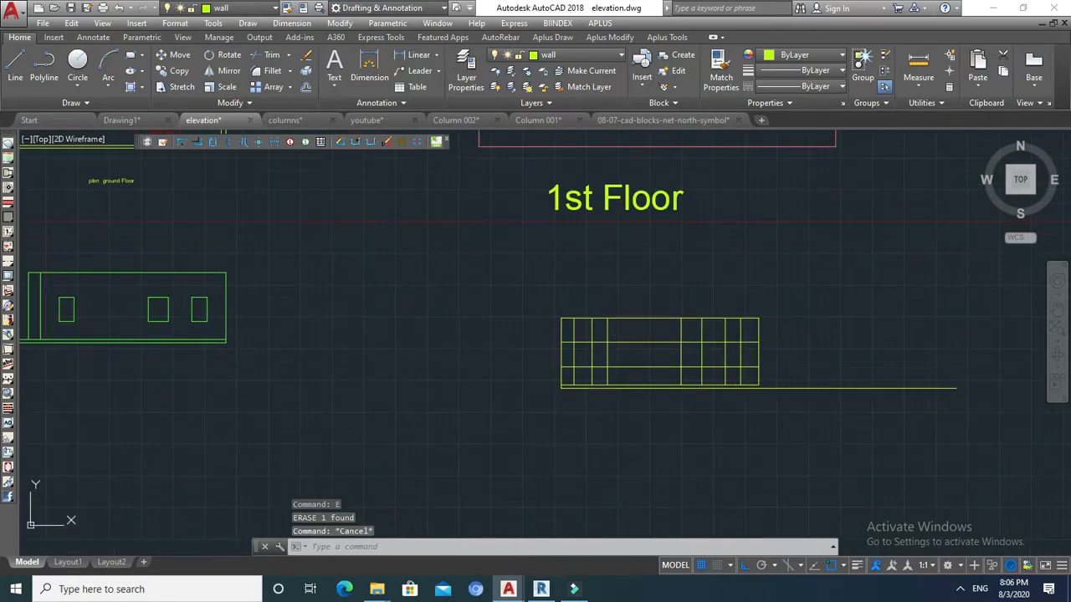
{"action": "type", "text": "tr"}
{"action": "key", "text": "space"}
{"action": "left_click", "coordinate": [825, 292]}
{"action": "left_click", "coordinate": [564, 383]}
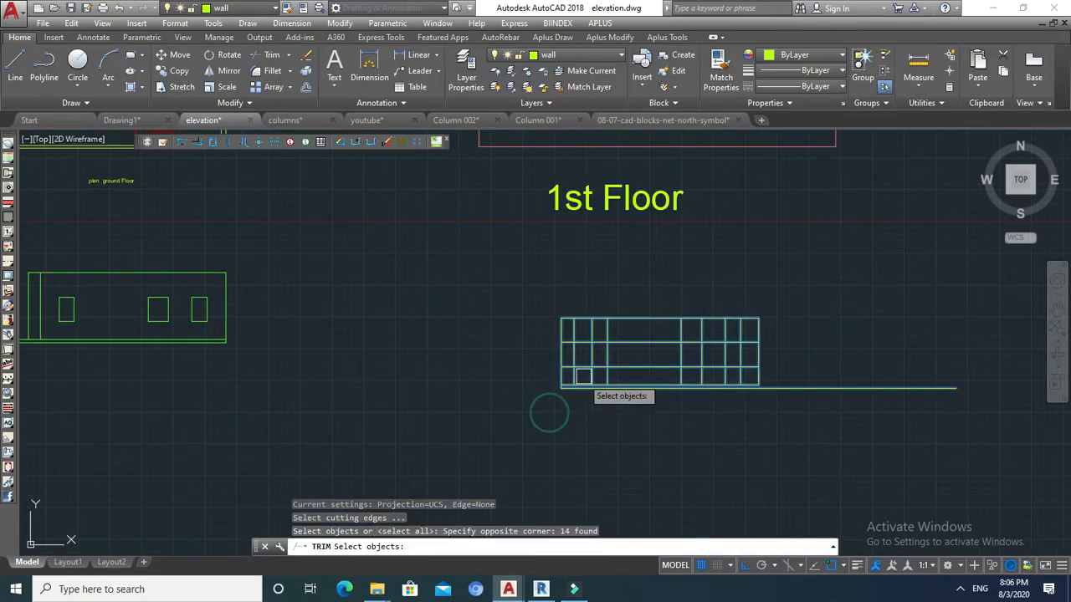
{"action": "scroll", "coordinate": [578, 369], "scroll_direction": "up", "scroll_amount": 5}
{"action": "key", "text": "space"}
{"action": "left_click", "coordinate": [519, 357]}
{"action": "left_click", "coordinate": [541, 238]}
{"action": "scroll", "coordinate": [577, 288], "scroll_direction": "down", "scroll_amount": 6}
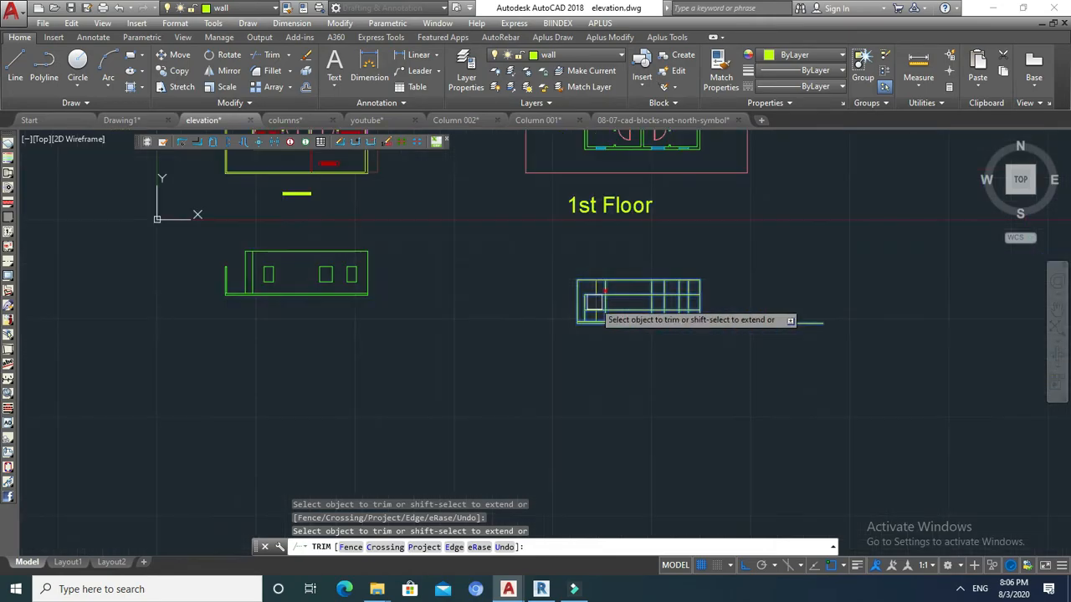
{"action": "middle_click_drag", "start_coordinate": [597, 241], "coordinate": [599, 252]}
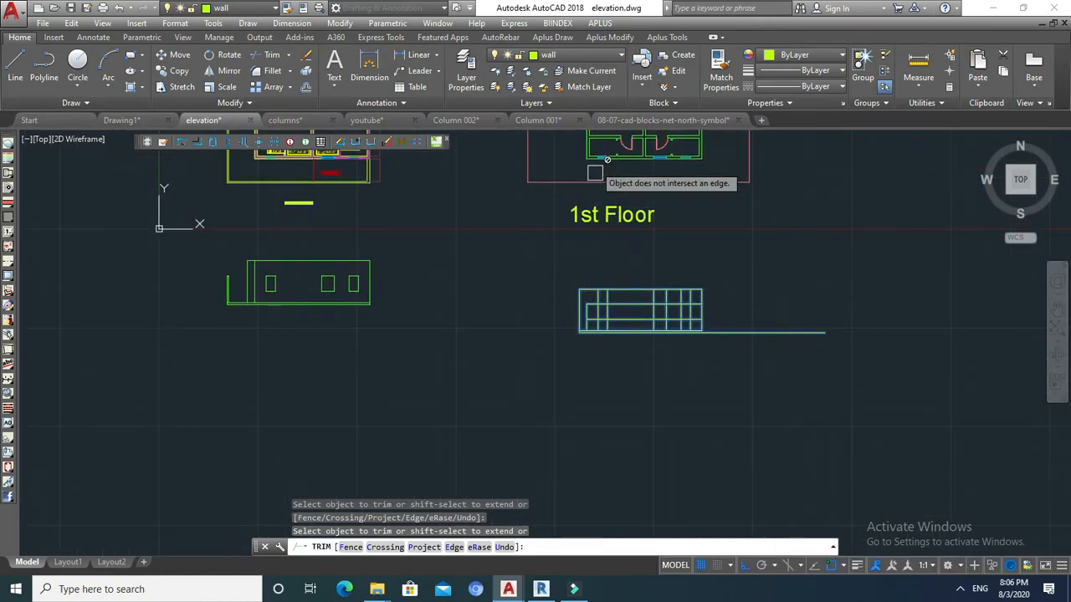
Trim the surplus line segments around the left window, leaving only its rectangle between sill and head.
{"action": "scroll", "coordinate": [598, 299], "scroll_direction": "up", "scroll_amount": 6}
{"action": "left_click", "coordinate": [569, 303]}
{"action": "left_click", "coordinate": [573, 365]}
{"action": "left_click", "coordinate": [589, 275]}
{"action": "left_click", "coordinate": [659, 275]}
{"action": "left_click", "coordinate": [616, 278]}
{"action": "left_click", "coordinate": [719, 287]}
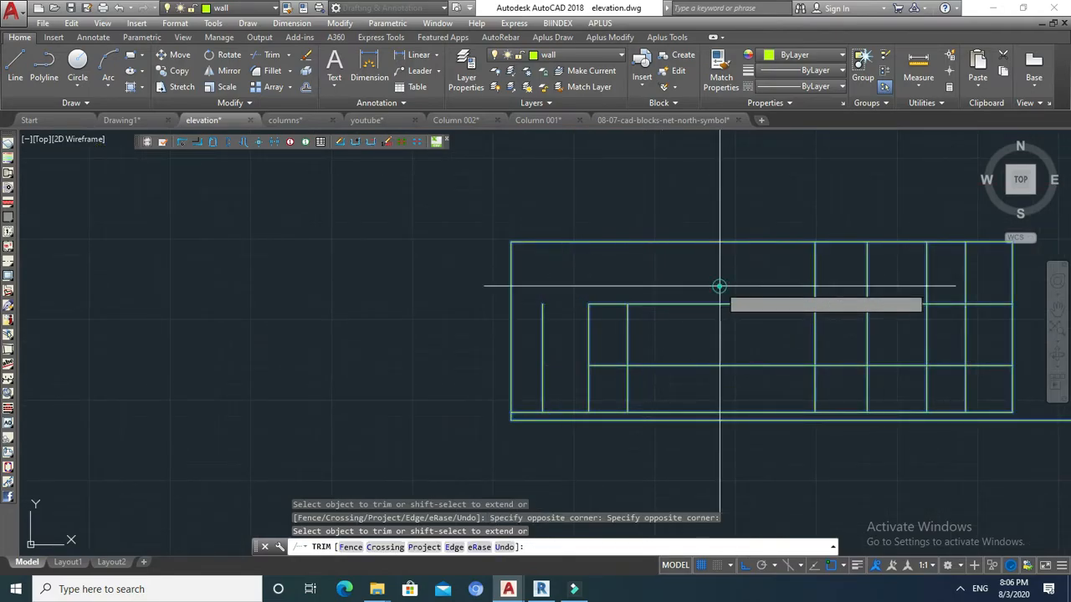
{"action": "left_click", "coordinate": [685, 333]}
{"action": "left_click", "coordinate": [679, 368]}
{"action": "left_click", "coordinate": [629, 380]}
{"action": "left_click", "coordinate": [587, 383]}
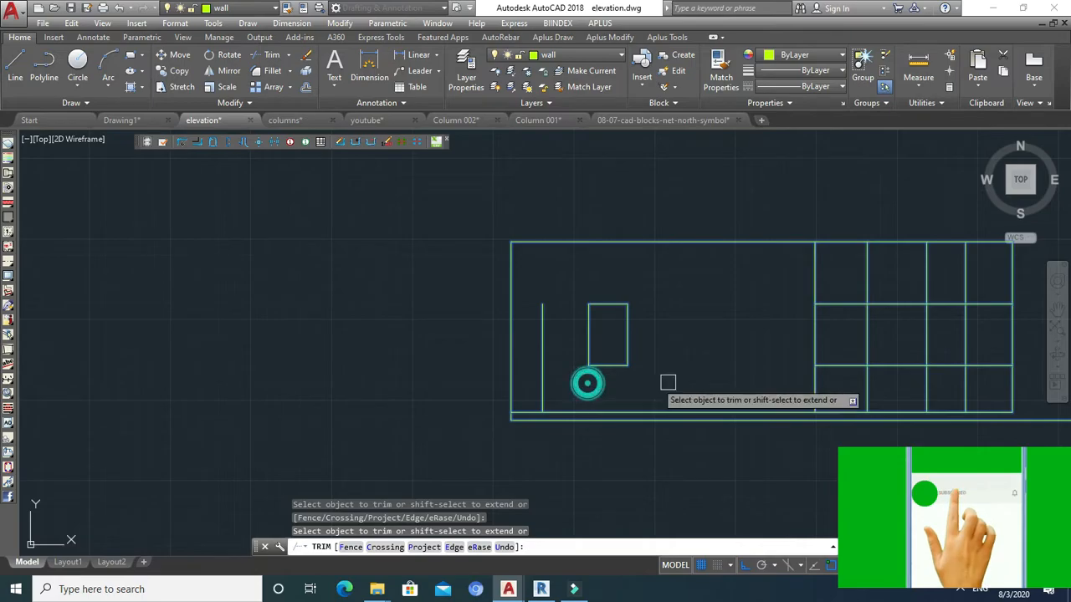
Trim the surplus vertical segments above and below the middle window and the lines on its left side.
{"action": "middle_click_drag", "start_coordinate": [720, 364], "coordinate": [587, 365]}
{"action": "left_click", "coordinate": [677, 282]}
{"action": "left_click", "coordinate": [761, 384]}
{"action": "left_click", "coordinate": [667, 385]}
{"action": "left_click", "coordinate": [734, 385]}
{"action": "left_click", "coordinate": [681, 385]}
{"action": "left_click", "coordinate": [680, 287]}
Trim the surplus segments around the right window and between it and the middle window, leaving two separate rectangles.
{"action": "left_click", "coordinate": [793, 279]}
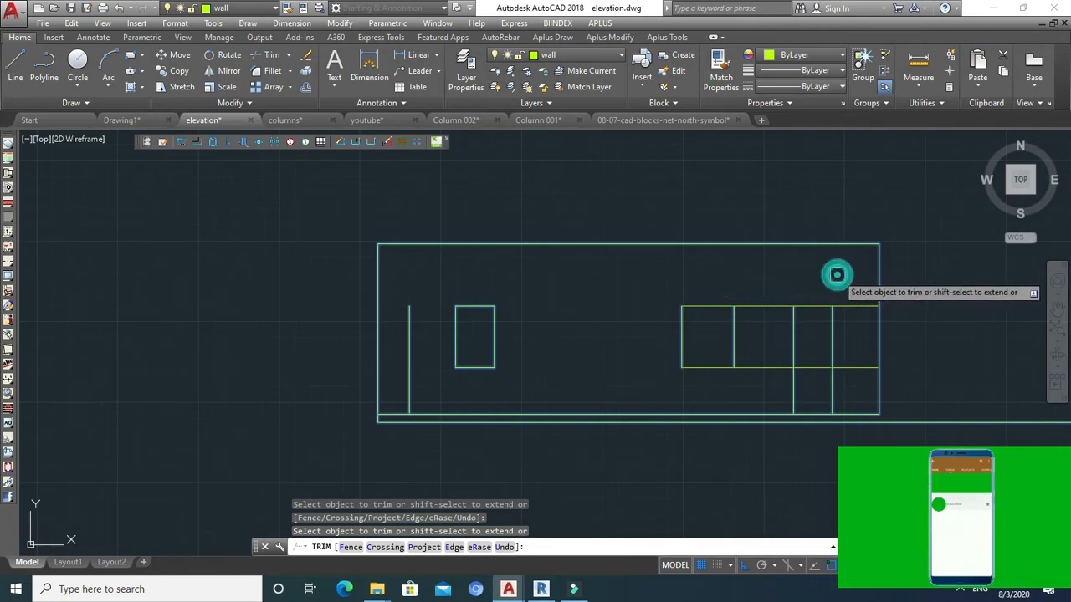
{"action": "left_click", "coordinate": [859, 307]}
{"action": "left_click", "coordinate": [854, 367]}
{"action": "left_click", "coordinate": [833, 385]}
{"action": "left_click", "coordinate": [763, 368]}
{"action": "left_click", "coordinate": [757, 307]}
{"action": "key", "text": "Escape"}
Draw a vertical line from the upper end of the side wall line to the top edge of the elevation.
{"action": "middle_click_drag", "start_coordinate": [560, 314], "coordinate": [586, 327]}
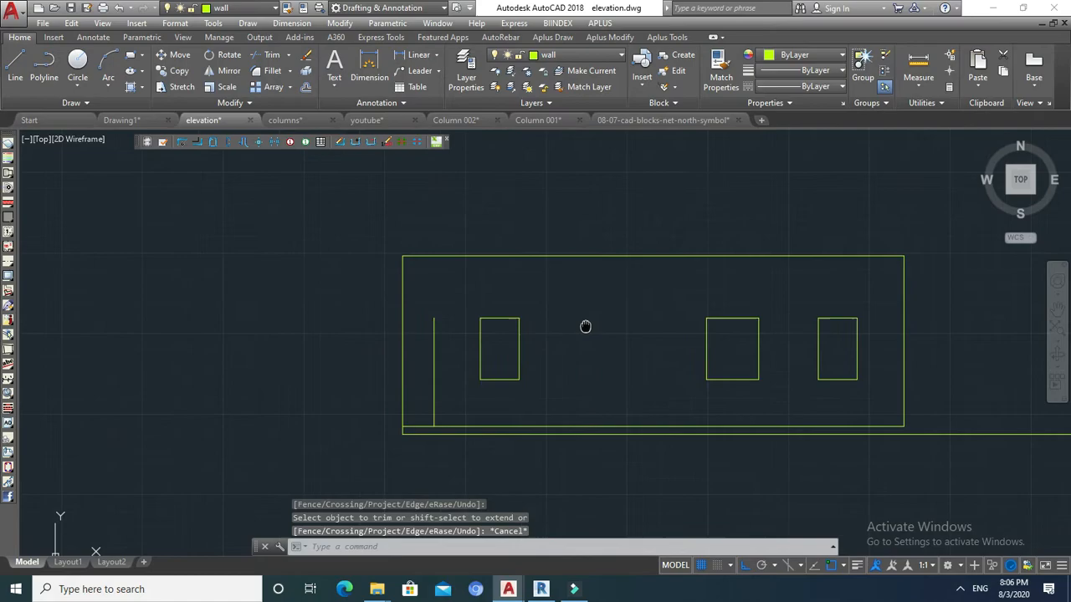
{"action": "type", "text": "l"}
{"action": "key", "text": "Return"}
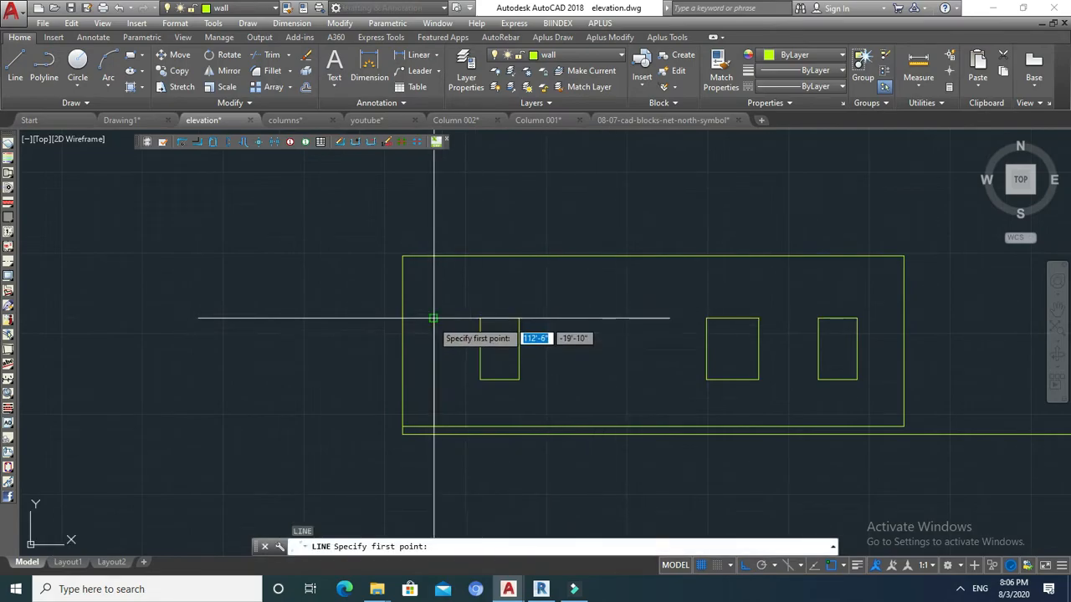
{"action": "left_click", "coordinate": [434, 318]}
{"action": "key", "text": "Escape"}
{"action": "scroll", "coordinate": [440, 272], "scroll_direction": "down", "scroll_amount": 2}
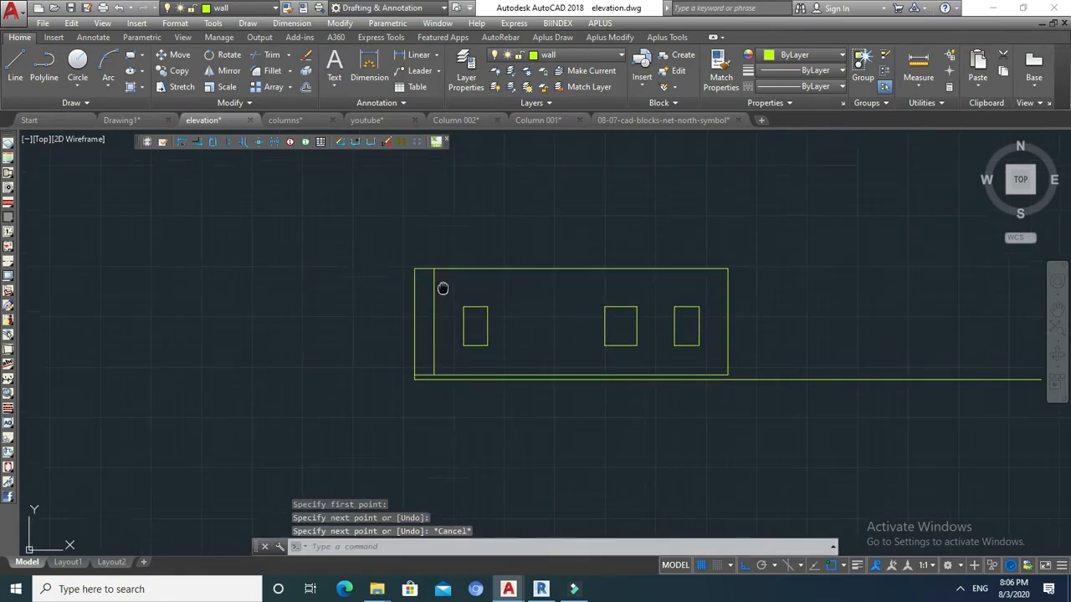
{"action": "scroll", "coordinate": [705, 430], "scroll_direction": "up", "scroll_amount": 4}
{"action": "key", "text": "Escape"}
{"action": "key", "text": "Escape"}
{"action": "key", "text": "Escape"}
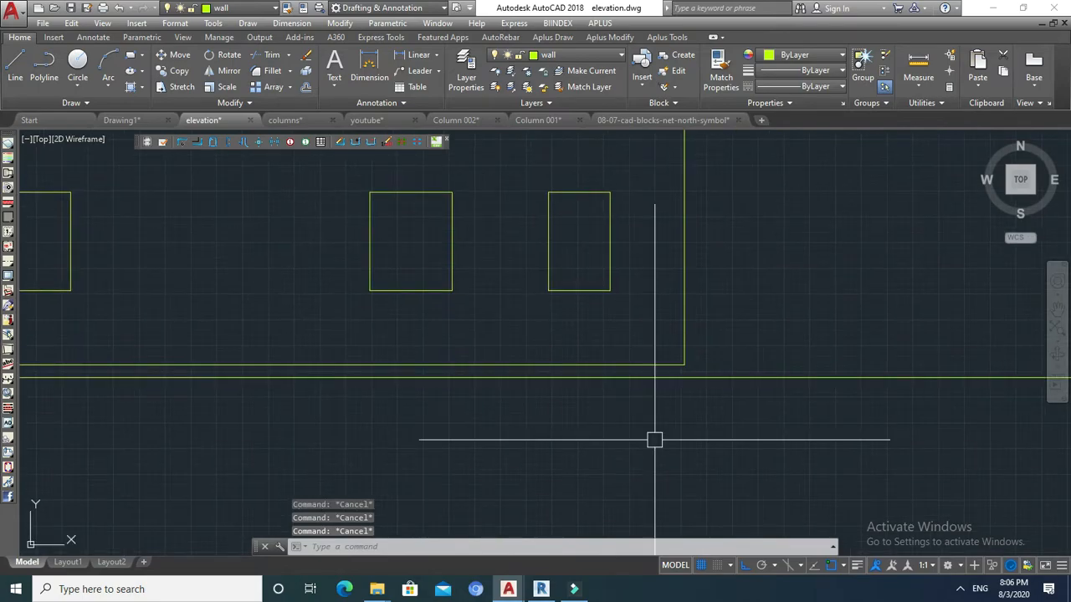
Fillet the elevation's lowest horizontal line with the outer wall line at its right end to close the lower corner.
{"action": "type", "text": "f"}
{"action": "key", "text": "Return"}
{"action": "left_click", "coordinate": [642, 377]}
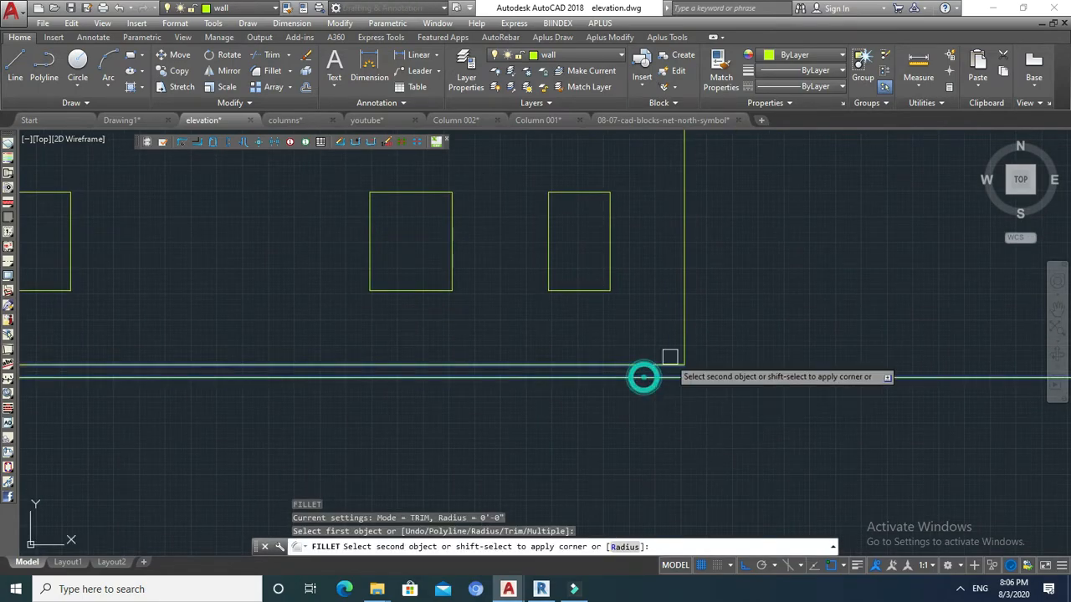
{"action": "key", "text": "Escape"}
{"action": "scroll", "coordinate": [724, 360], "scroll_direction": "down", "scroll_amount": 2}
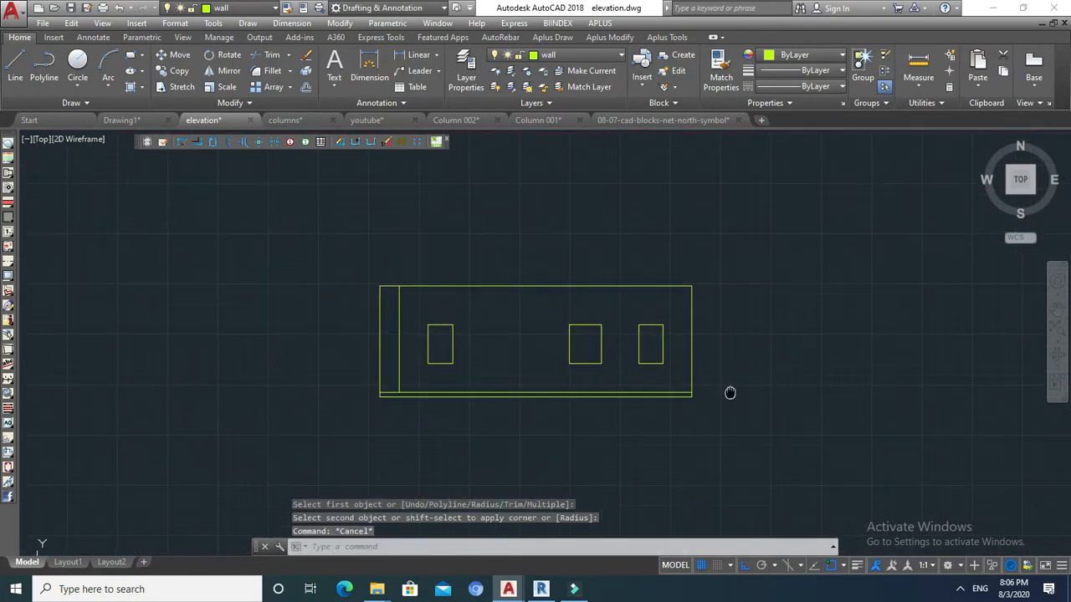
{"action": "key", "text": "Escape"}
{"action": "scroll", "coordinate": [670, 365], "scroll_direction": "down", "scroll_amount": 3}
{"action": "middle_click_drag", "start_coordinate": [660, 297], "coordinate": [633, 310]}
{"action": "key", "text": "Escape"}
{"action": "middle_click_drag", "start_coordinate": [636, 374], "coordinate": [695, 435]}
{"action": "middle_click_drag", "start_coordinate": [567, 266], "coordinate": [561, 394]}
{"action": "scroll", "coordinate": [498, 198], "scroll_direction": "up", "scroll_amount": 6}
{"action": "type", "text": "ct o"}
{"action": "key", "text": "Return"}
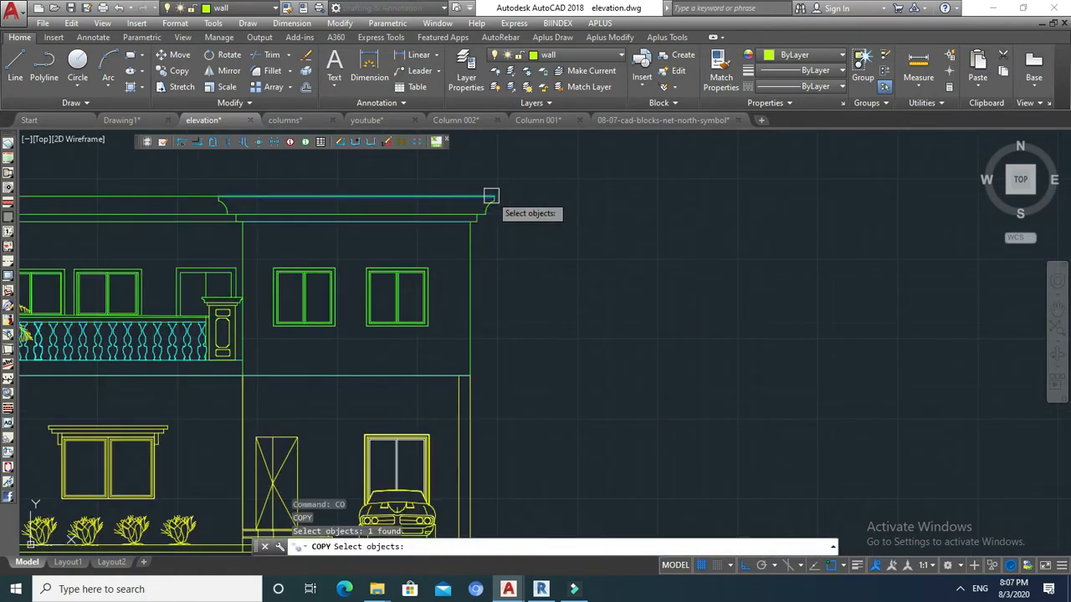
{"action": "scroll", "coordinate": [491, 197], "scroll_direction": "up", "scroll_amount": 3}
{"action": "key", "text": "Escape"}
{"action": "scroll", "coordinate": [488, 201], "scroll_direction": "down", "scroll_amount": 3}
{"action": "scroll", "coordinate": [482, 205], "scroll_direction": "down", "scroll_amount": 5}
{"action": "mouse_move", "coordinate": [585, 282]}
{"action": "middle_mouse_down"}
{"action": "mouse_move", "coordinate": [536, 232]}
{"action": "mouse_move", "coordinate": [557, 292]}
{"action": "mouse_move", "coordinate": [489, 256]}
{"action": "mouse_move", "coordinate": [501, 234]}
{"action": "middle_mouse_up"}
{"action": "scroll", "coordinate": [498, 254], "scroll_direction": "down", "scroll_amount": 4}
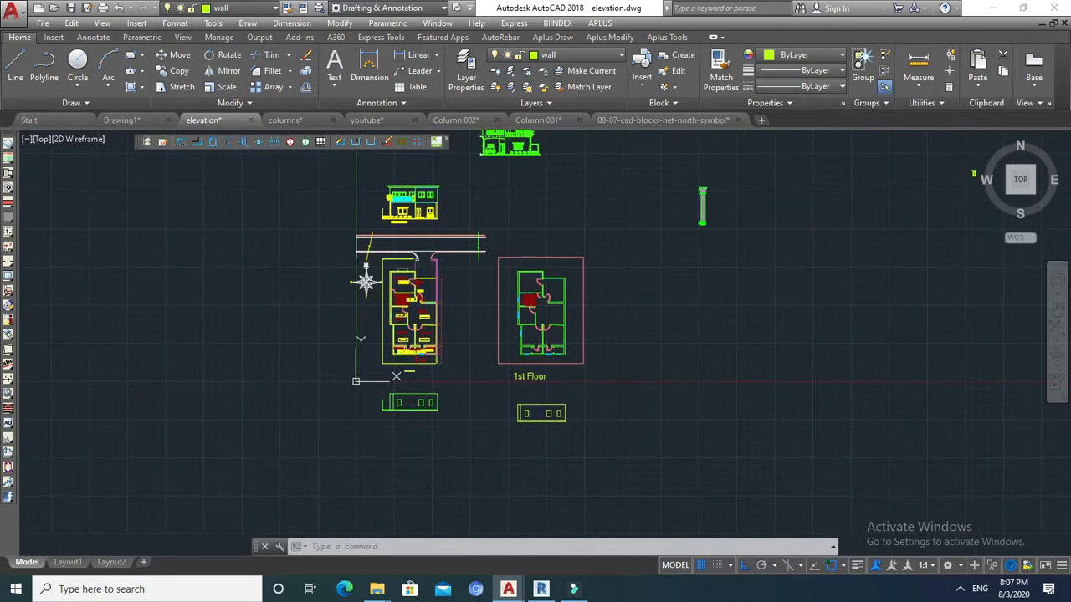
{"action": "middle_click_drag", "start_coordinate": [577, 286], "coordinate": [566, 302]}
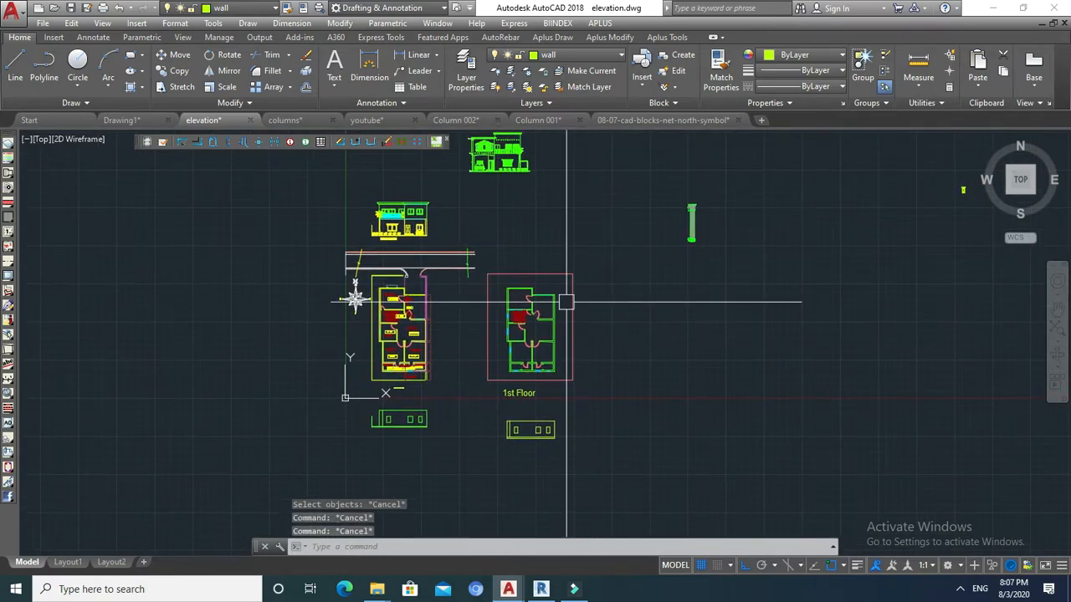
{"action": "type", "text": "o"}
{"action": "key", "text": "Return"}
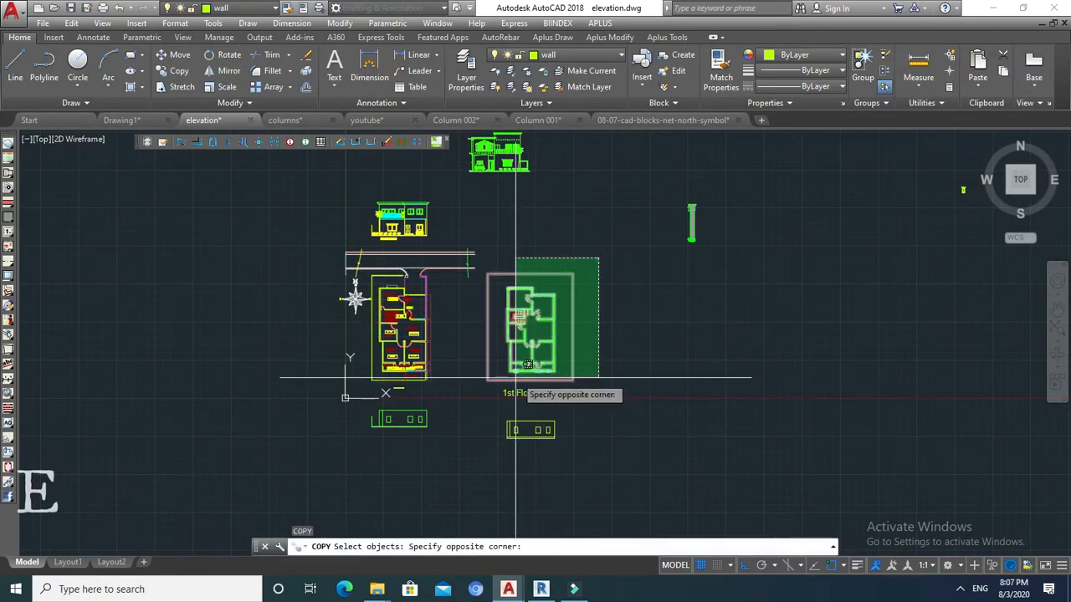
{"action": "left_click", "coordinate": [496, 389]}
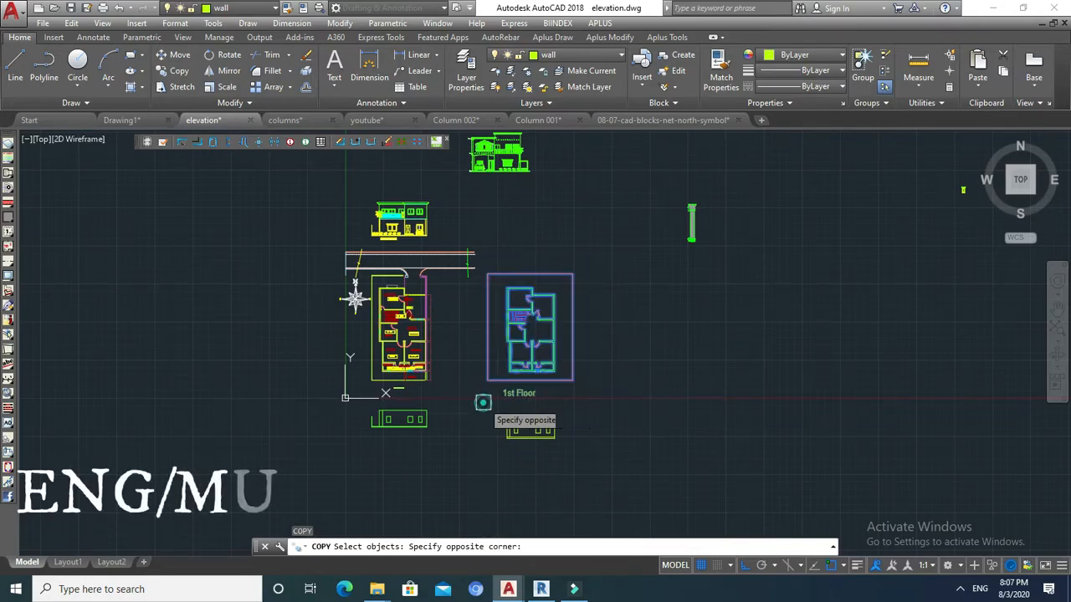
{"action": "key", "text": "Escape"}
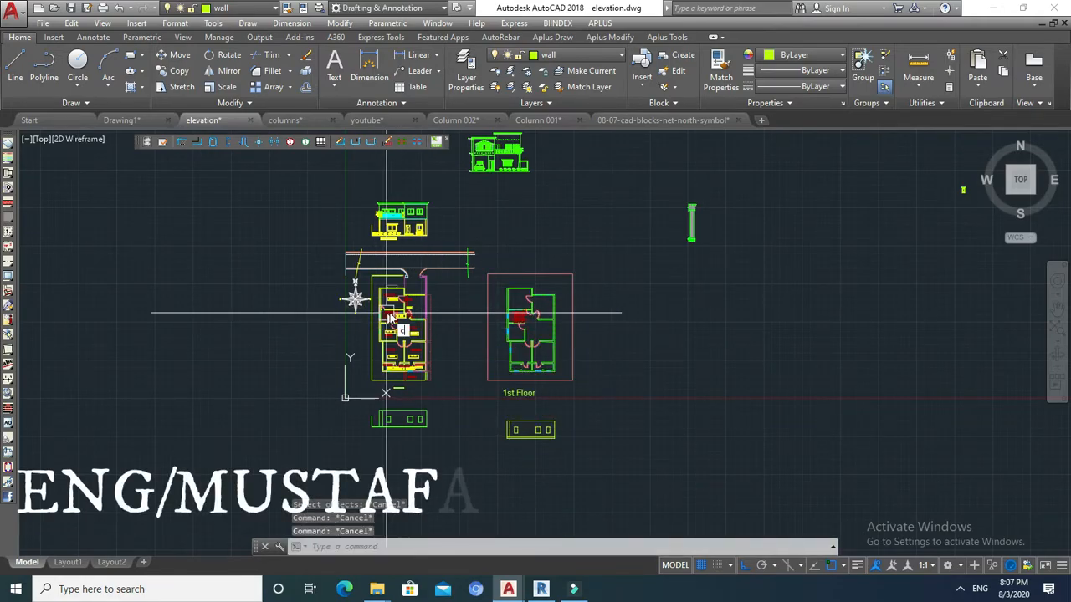
Copy the north compass symbol beside the ground floor plan horizontally by about 95' to the upper left of the 1st Floor plan.
{"action": "type", "text": "o"}
{"action": "key", "text": "space"}
{"action": "scroll", "coordinate": [360, 302], "scroll_direction": "up", "scroll_amount": 6}
{"action": "left_click", "coordinate": [353, 293]}
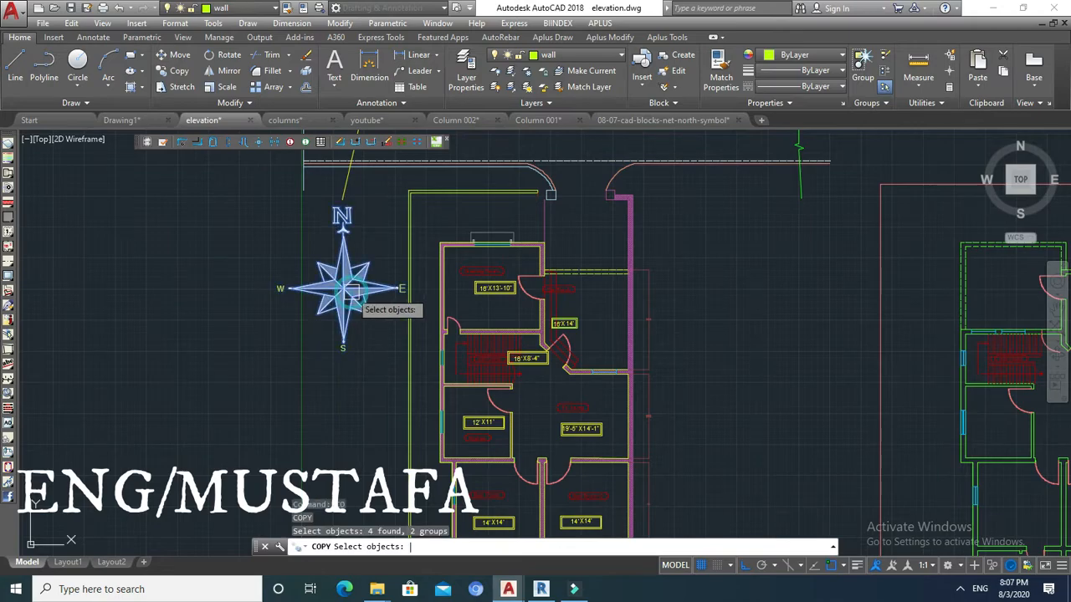
{"action": "key", "text": "space"}
{"action": "left_click", "coordinate": [334, 288]}
{"action": "scroll", "coordinate": [335, 288], "scroll_direction": "down", "scroll_amount": 5}
{"action": "scroll", "coordinate": [535, 290], "scroll_direction": "up", "scroll_amount": 5}
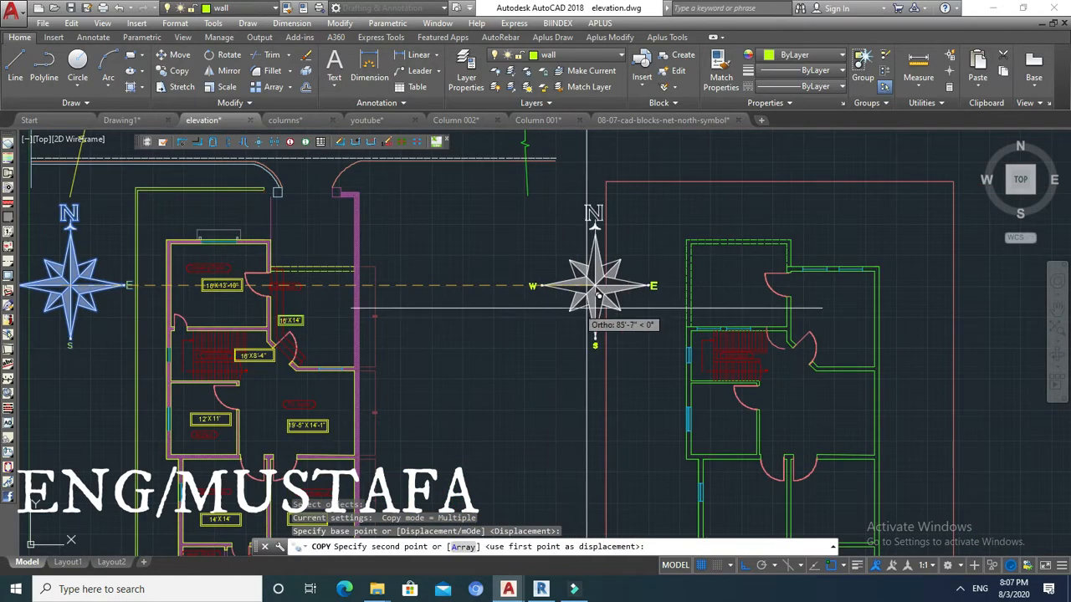
{"action": "left_click", "coordinate": [636, 368]}
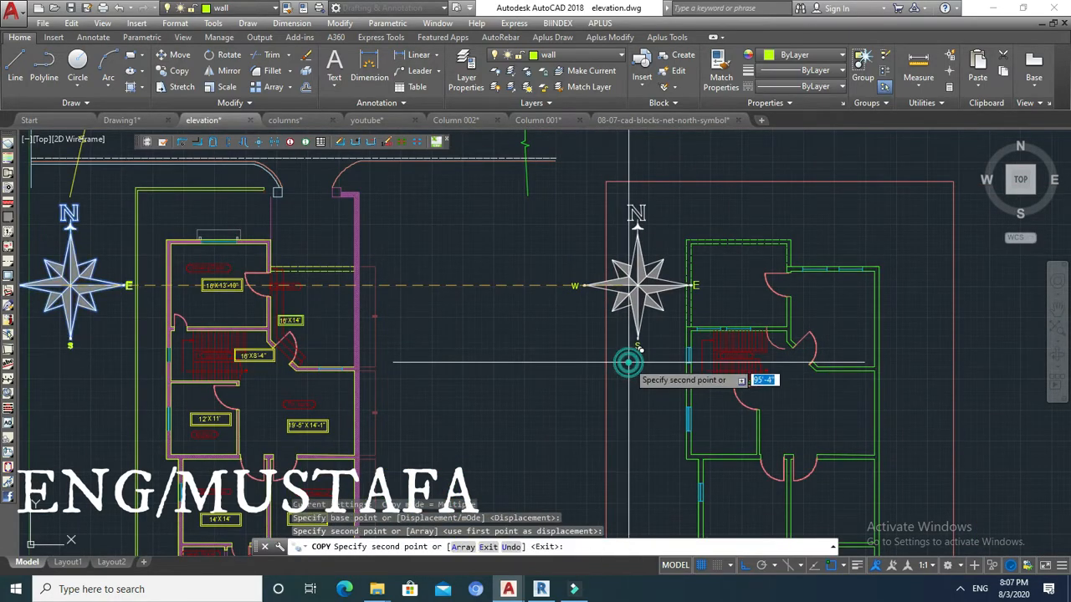
{"action": "key", "text": "Escape"}
Copy the 1st Floor plan with its boundary and compass horizontally into the empty area on its right.
{"action": "scroll", "coordinate": [604, 341], "scroll_direction": "down", "scroll_amount": 5}
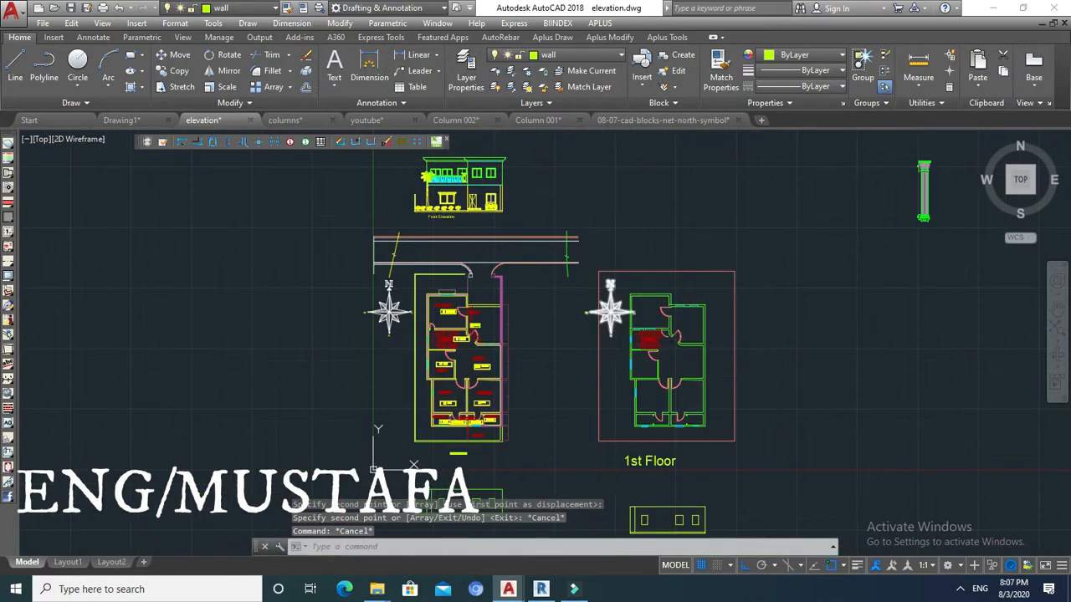
{"action": "scroll", "coordinate": [608, 331], "scroll_direction": "down", "scroll_amount": 4}
{"action": "key", "text": "space"}
{"action": "left_click", "coordinate": [690, 291]}
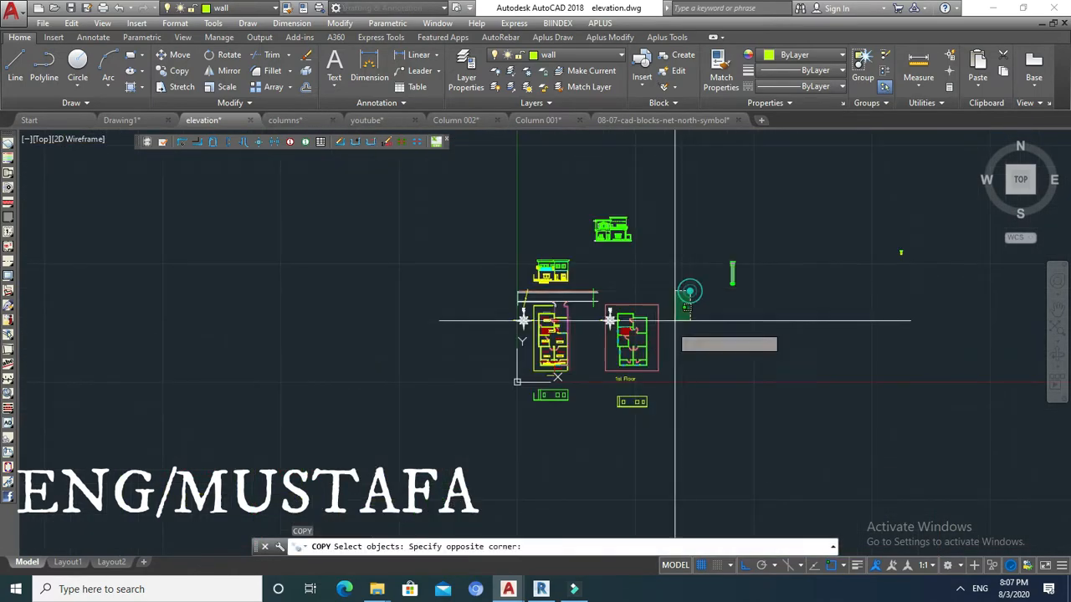
{"action": "left_click", "coordinate": [603, 370]}
{"action": "scroll", "coordinate": [612, 335], "scroll_direction": "up", "scroll_amount": 2}
{"action": "key", "text": "space"}
{"action": "left_click", "coordinate": [579, 376]}
{"action": "scroll", "coordinate": [586, 377], "scroll_direction": "down", "scroll_amount": 2}
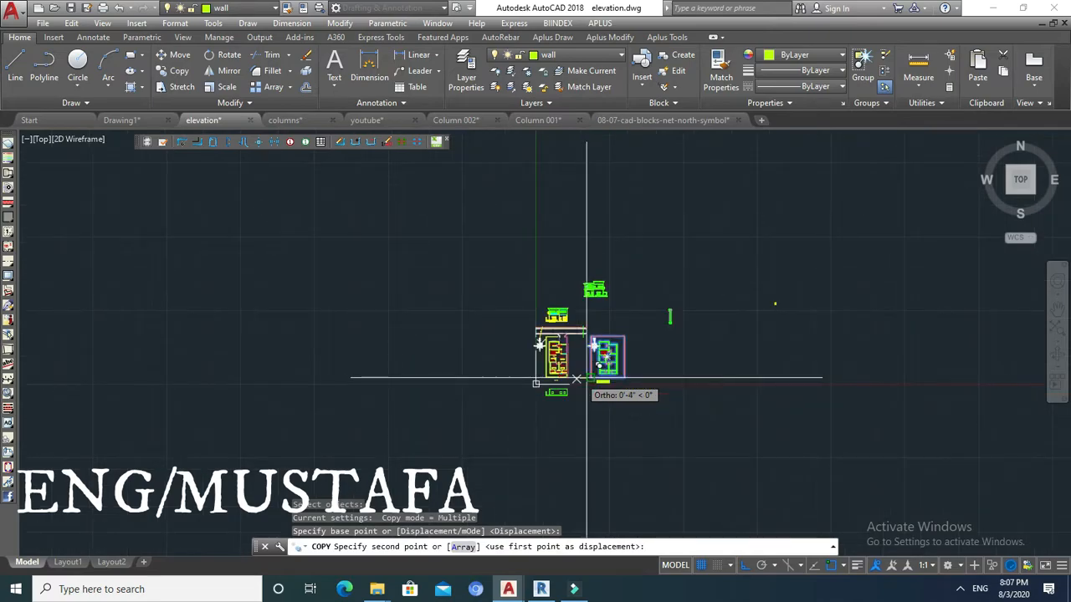
{"action": "scroll", "coordinate": [717, 359], "scroll_direction": "up", "scroll_amount": 3}
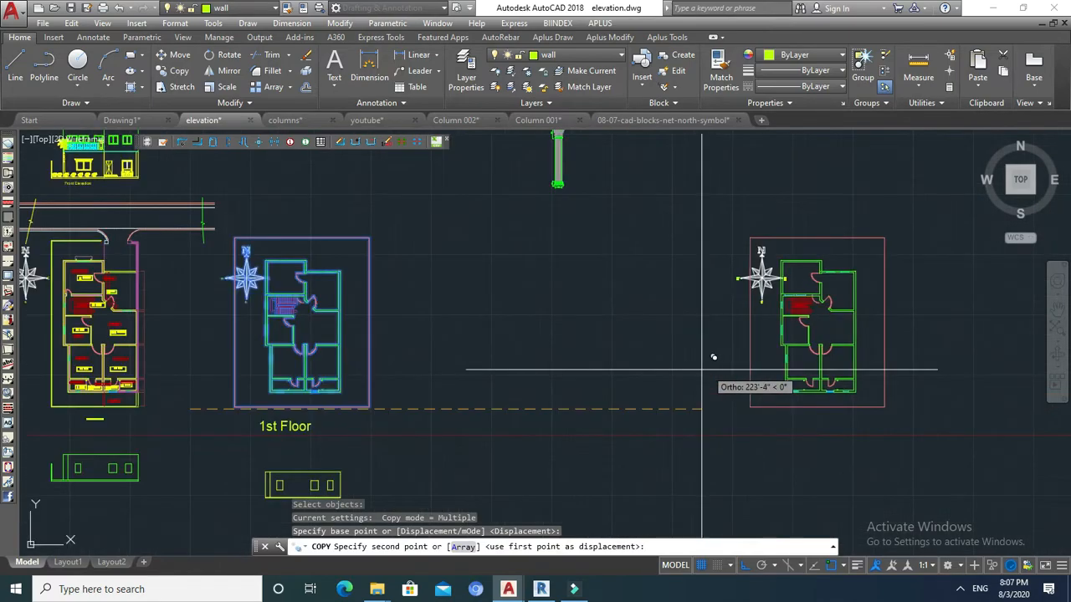
{"action": "left_click", "coordinate": [642, 366]}
{"action": "key", "text": "Escape"}
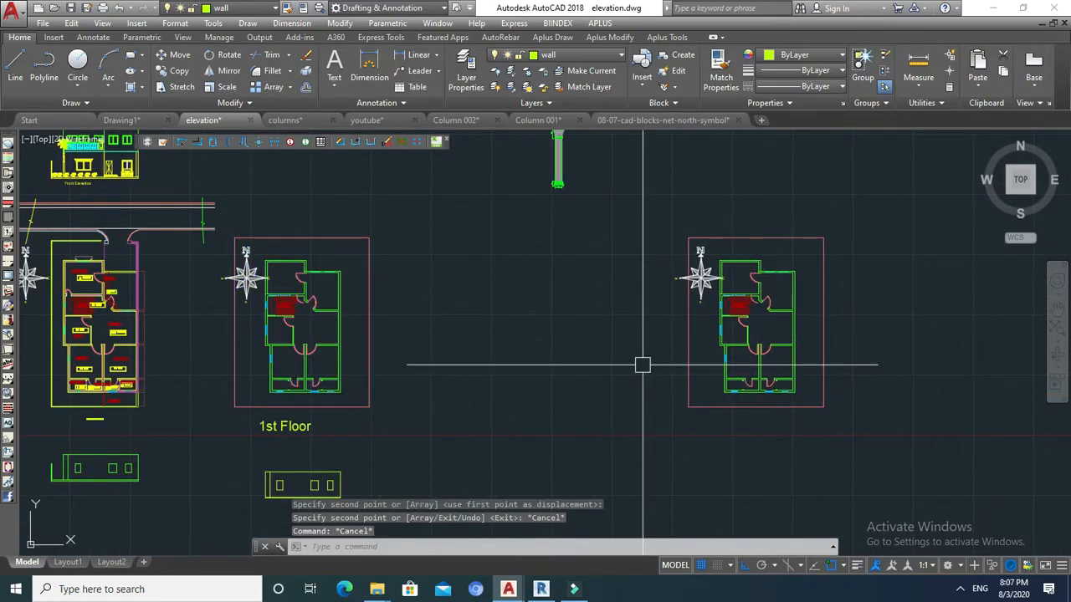
Rotate the copied first floor plan with its boundary and compass 90° clockwise about the boundary's upper-right corner.
{"action": "scroll", "coordinate": [641, 366], "scroll_direction": "down", "scroll_amount": 2}
{"action": "type", "text": "ro"}
{"action": "key", "text": "space"}
{"action": "left_click", "coordinate": [765, 254]}
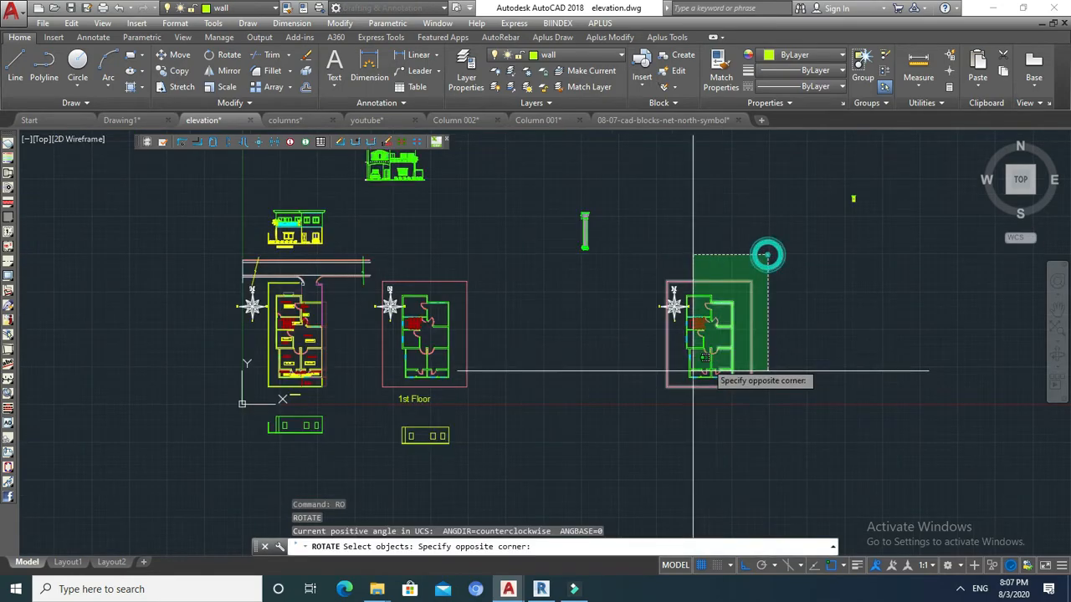
{"action": "left_click", "coordinate": [613, 418]}
{"action": "key", "text": "space"}
{"action": "left_click", "coordinate": [751, 282]}
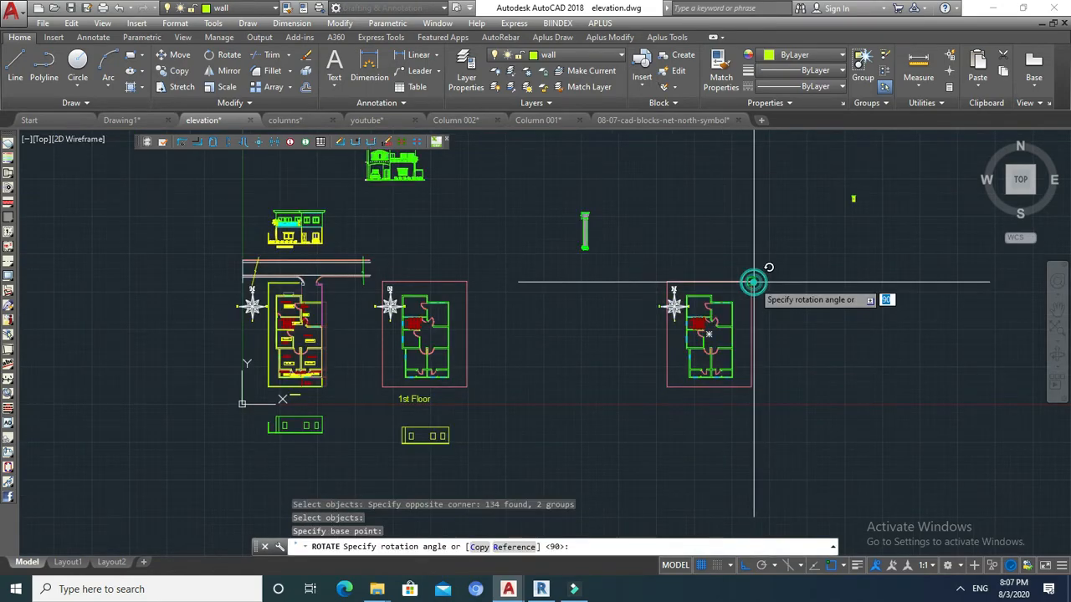
{"action": "key", "text": "Escape"}
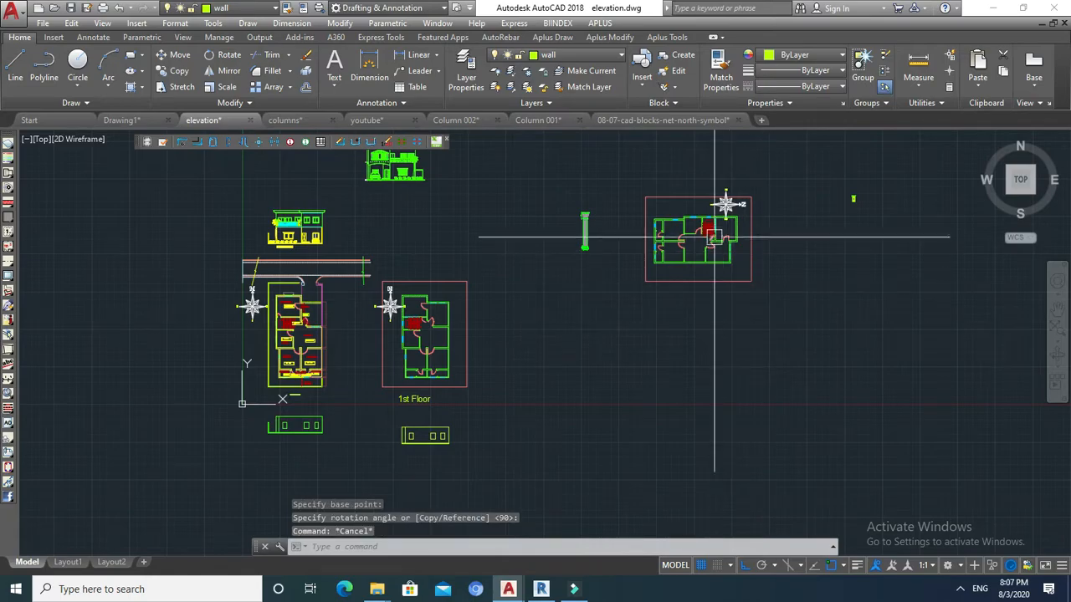
Draw a vertical projection line upward from the outer wall corner beside the staircase in the rotated plan.
{"action": "scroll", "coordinate": [722, 208], "scroll_direction": "up", "scroll_amount": 4}
{"action": "key", "text": "Escape"}
{"action": "scroll", "coordinate": [724, 278], "scroll_direction": "up", "scroll_amount": 5}
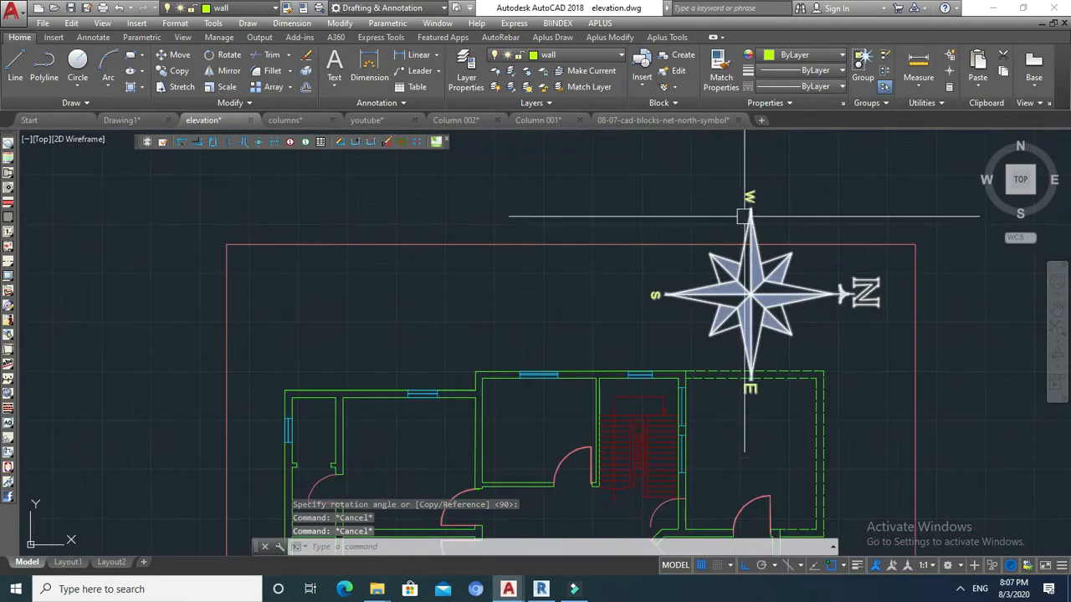
{"action": "middle_click_drag", "start_coordinate": [750, 200], "coordinate": [742, 241]}
{"action": "type", "text": "l"}
{"action": "key", "text": "Return"}
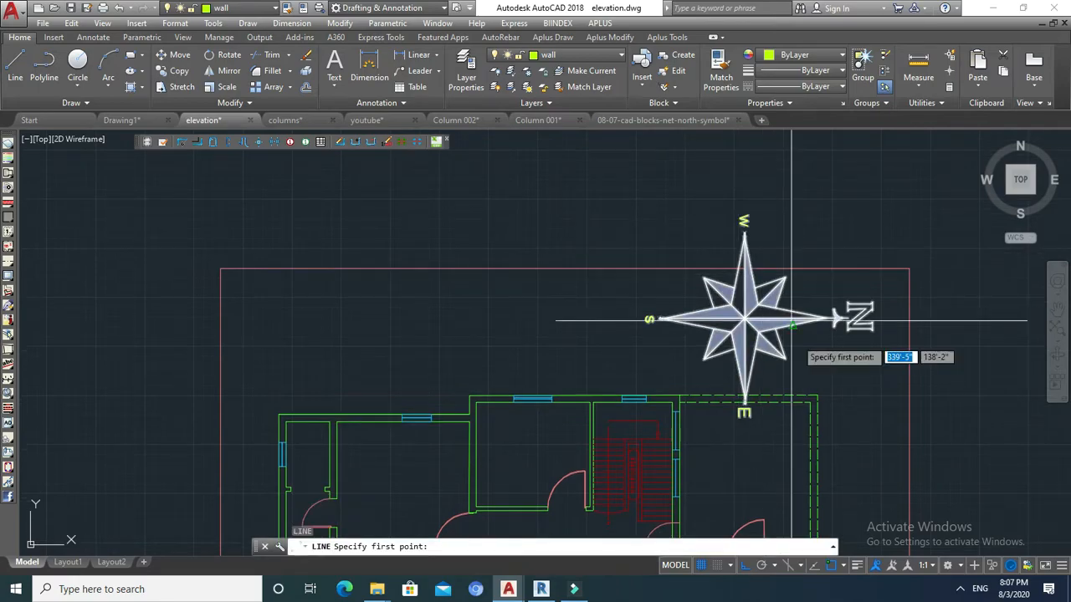
{"action": "left_click", "coordinate": [680, 397]}
{"action": "scroll", "coordinate": [682, 393], "scroll_direction": "down", "scroll_amount": 5}
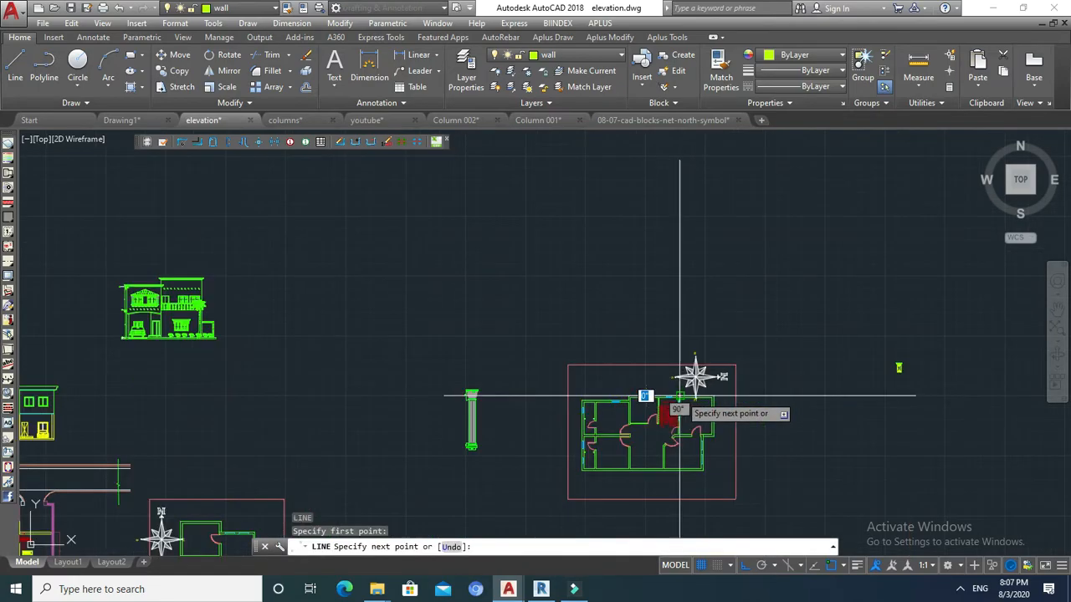
{"action": "key", "text": "Escape"}
Copy the projection line to both edges of the staircase window and both edges of the neighbouring room's window.
{"action": "type", "text": "co"}
{"action": "key", "text": "Return"}
{"action": "left_click", "coordinate": [714, 263]}
{"action": "left_click", "coordinate": [638, 290]}
{"action": "scroll", "coordinate": [681, 393], "scroll_direction": "up", "scroll_amount": 2}
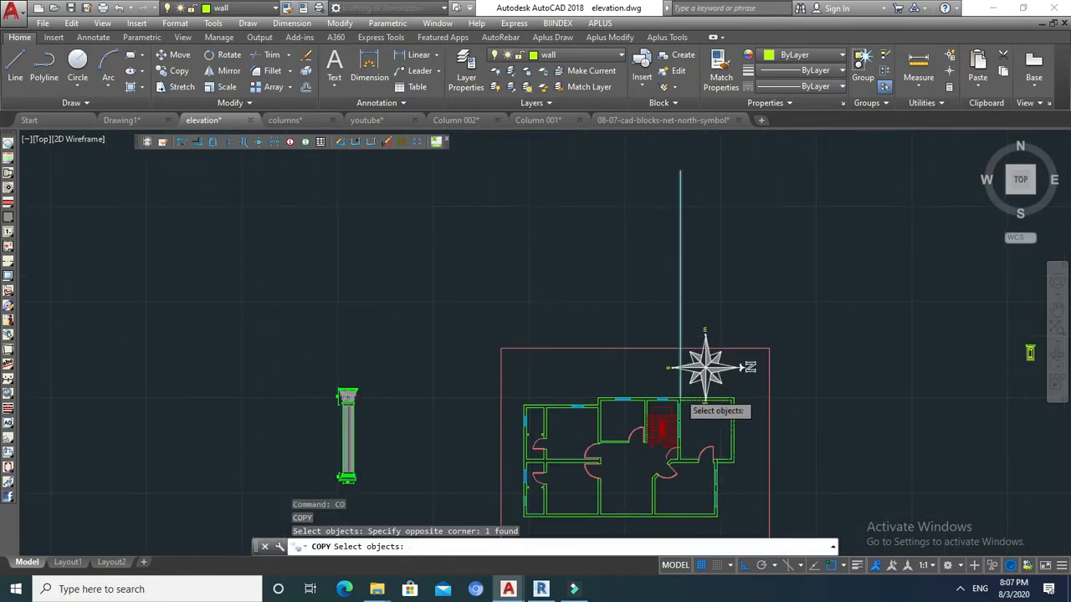
{"action": "scroll", "coordinate": [681, 398], "scroll_direction": "up", "scroll_amount": 5}
{"action": "key", "text": "Return"}
{"action": "left_click", "coordinate": [682, 416]}
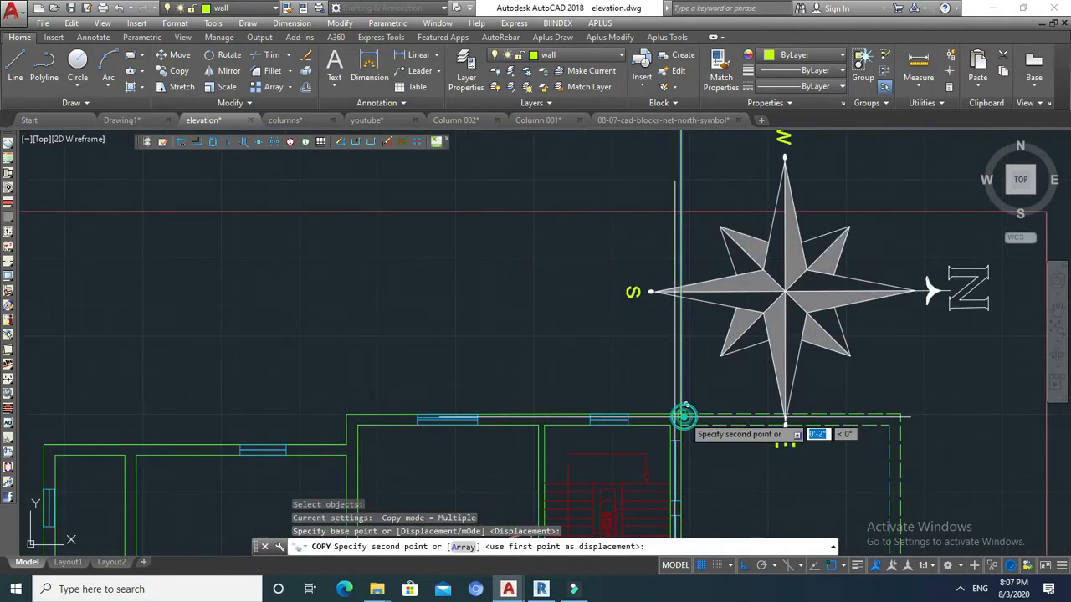
{"action": "left_click", "coordinate": [627, 414]}
{"action": "left_click", "coordinate": [601, 402]}
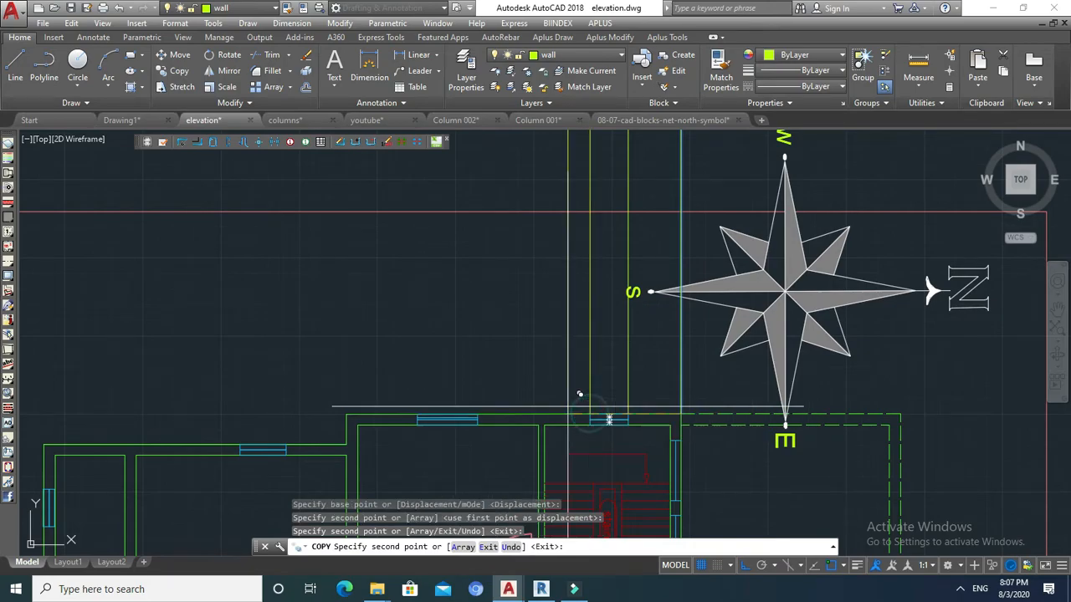
{"action": "left_click", "coordinate": [478, 413]}
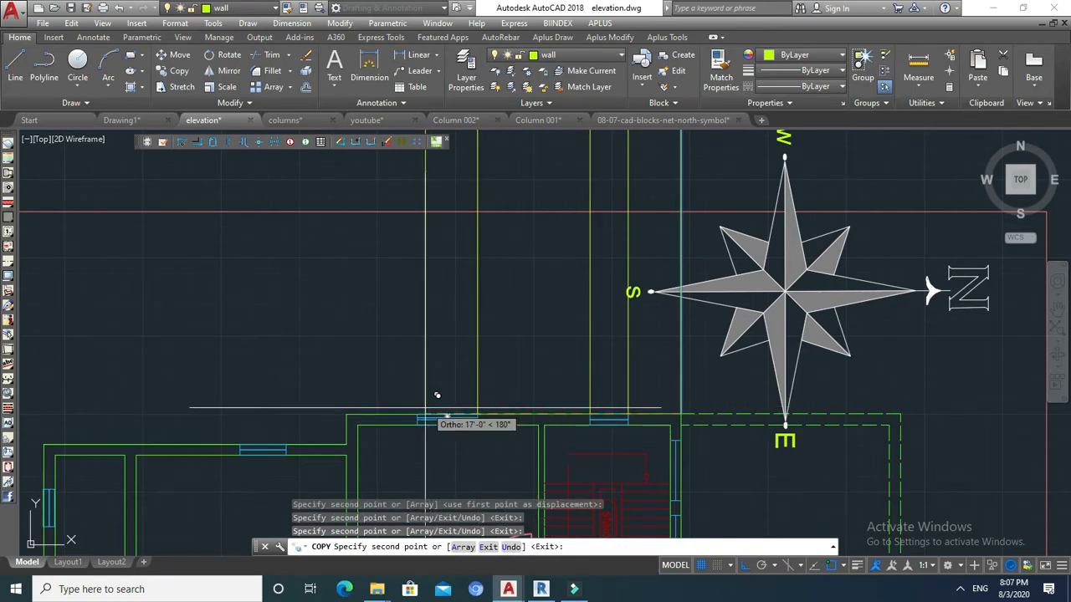
{"action": "left_click", "coordinate": [418, 414]}
Copy the projection line to the wall's step corner, both edges of the leftmost upper-wall window and the outer left corner.
{"action": "middle_click_drag", "start_coordinate": [432, 392], "coordinate": [615, 329]}
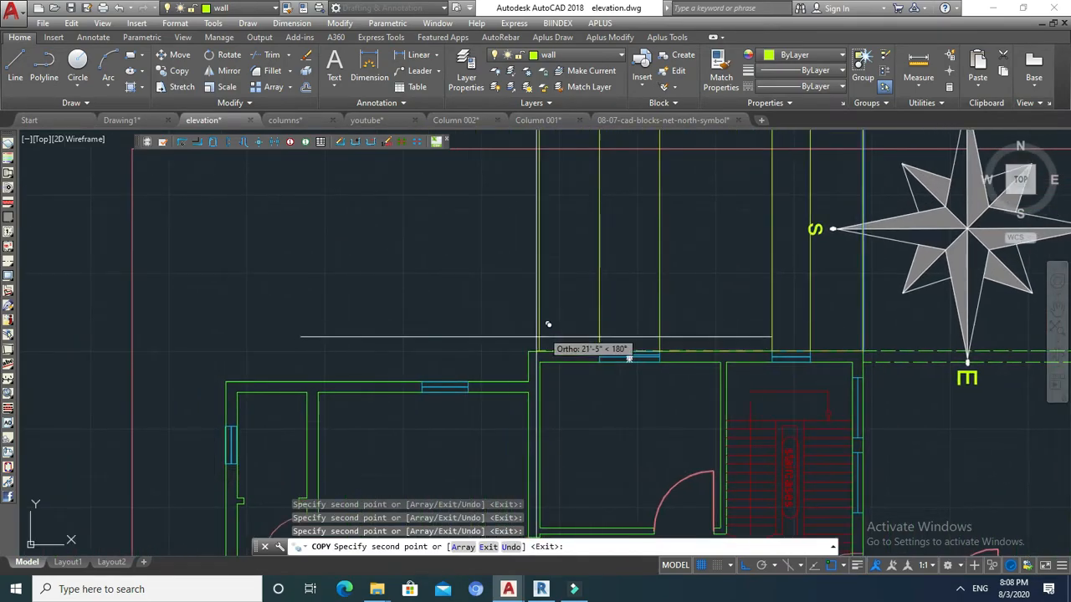
{"action": "left_click", "coordinate": [528, 352]}
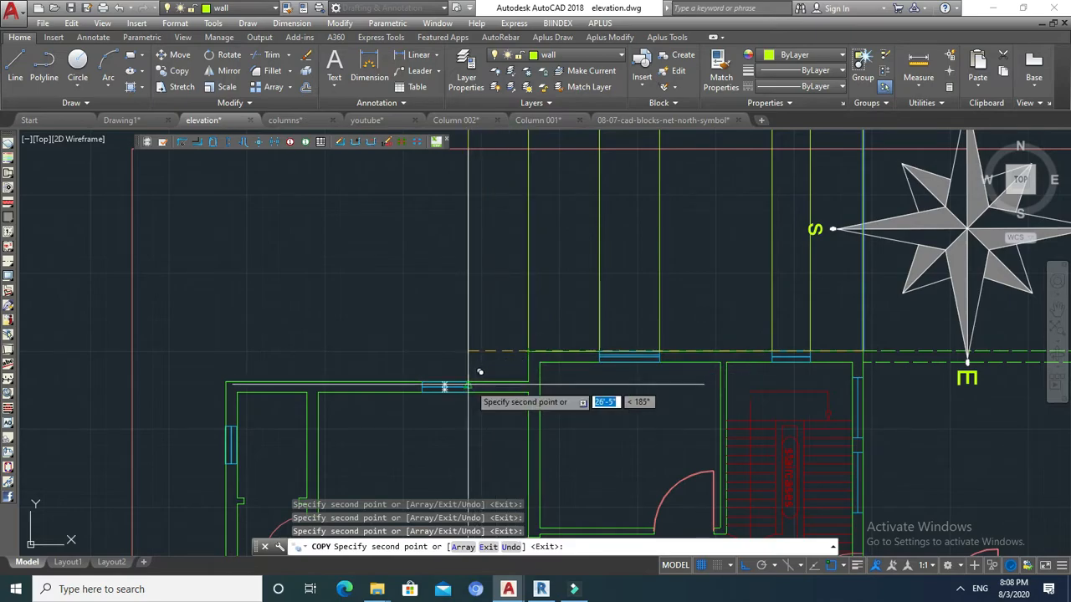
{"action": "left_click", "coordinate": [468, 383]}
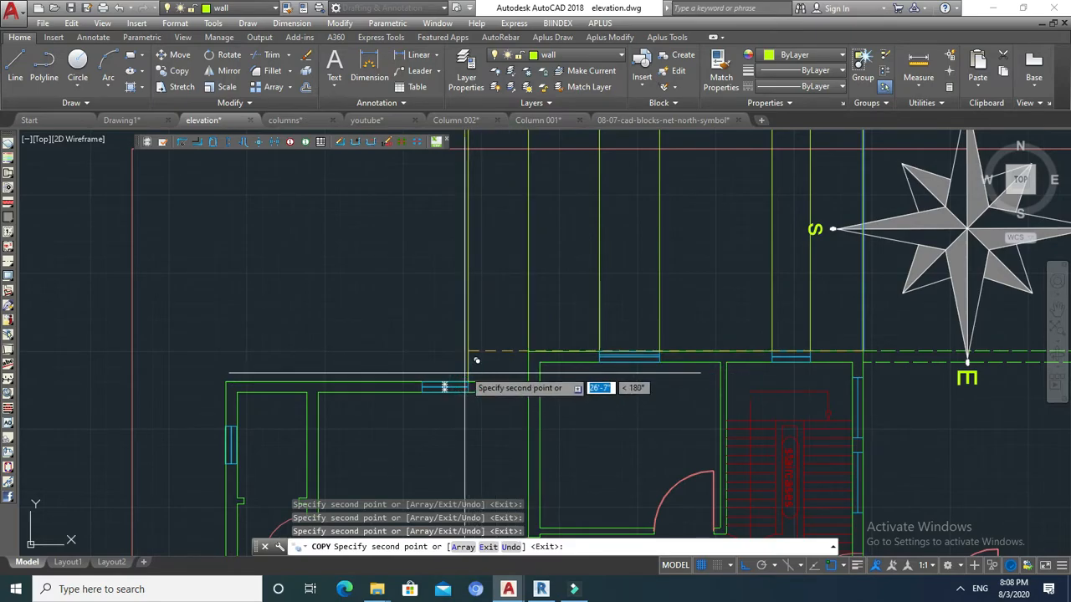
{"action": "left_click", "coordinate": [422, 381]}
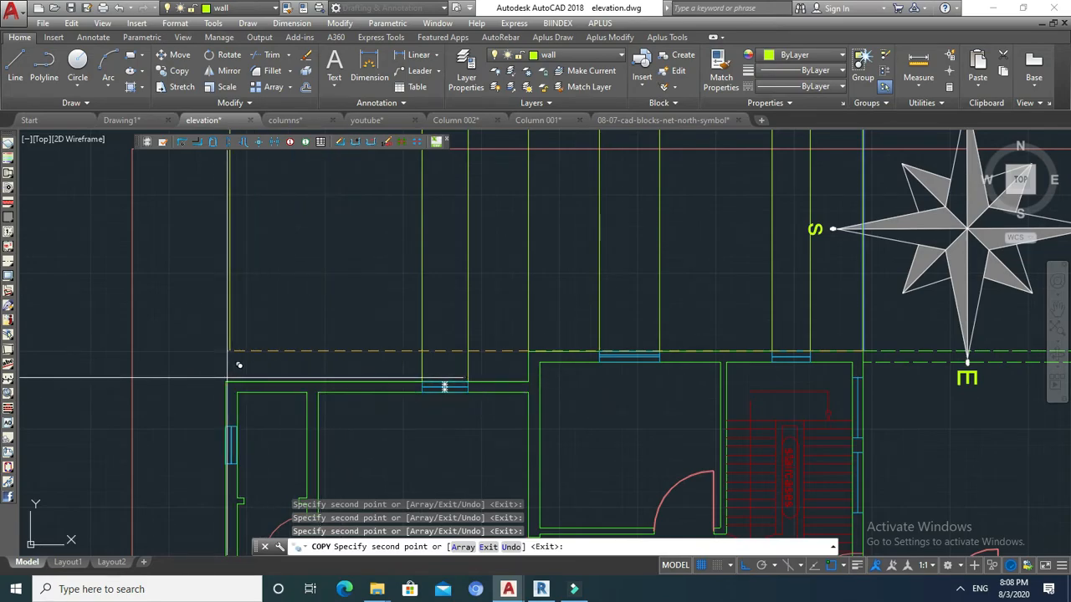
{"action": "key", "text": "Escape"}
{"action": "middle_click_drag", "start_coordinate": [377, 323], "coordinate": [377, 398]}
{"action": "scroll", "coordinate": [422, 358], "scroll_direction": "down", "scroll_amount": 4}
{"action": "middle_click_drag", "start_coordinate": [438, 354], "coordinate": [442, 376]}
{"action": "key", "text": "Escape"}
{"action": "key", "text": "Escape"}
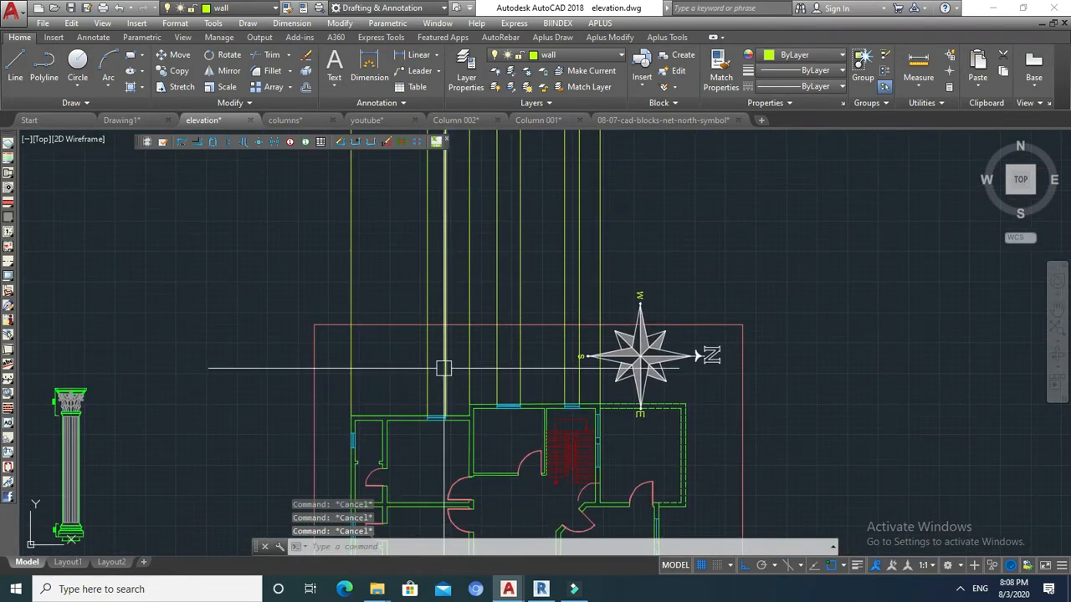
Draw a horizontal line about 63' long across all the projection lines, just above the rotated plan's boundary.
{"action": "type", "text": "l"}
{"action": "key", "text": "Return"}
{"action": "left_click", "coordinate": [297, 293]}
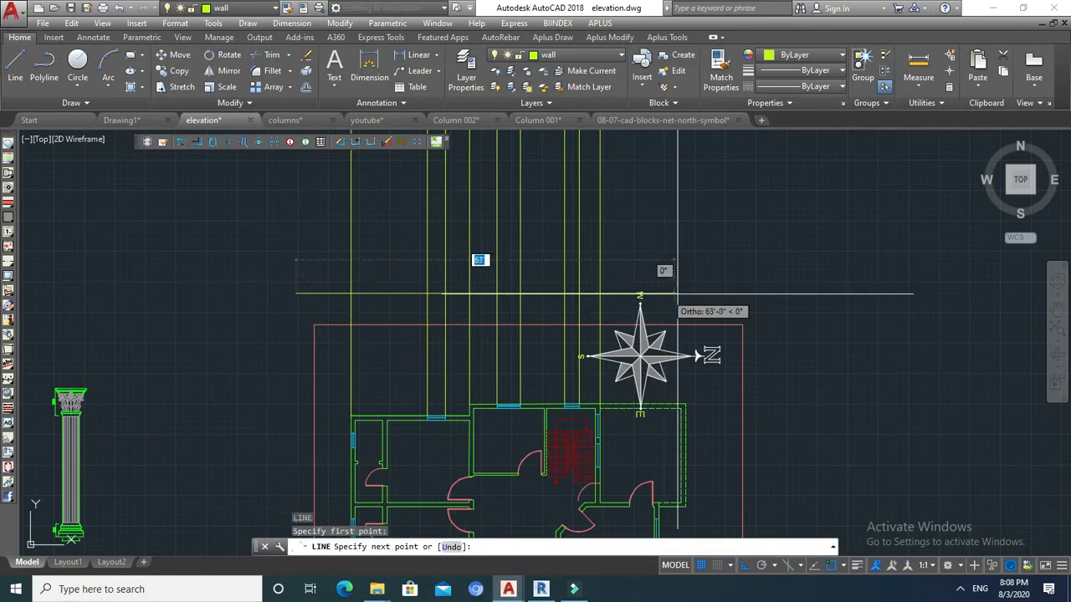
{"action": "left_click", "coordinate": [682, 293]}
{"action": "key", "text": "Escape"}
{"action": "middle_click_drag", "start_coordinate": [566, 306], "coordinate": [618, 295]}
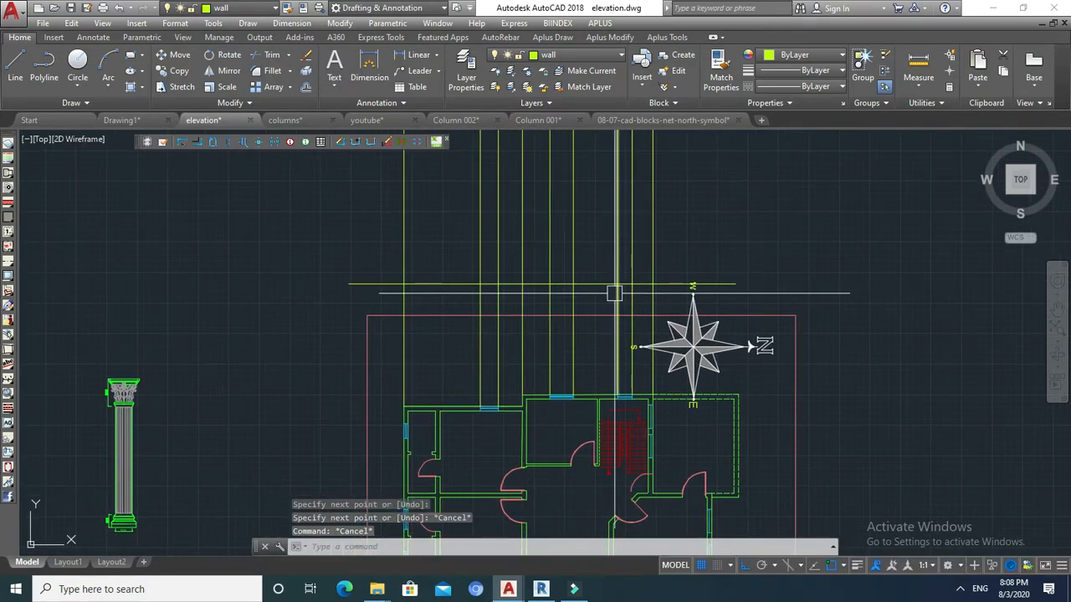
Offset the horizontal base line 6" upward above the rotated plan.
{"action": "type", "text": "o"}
{"action": "key", "text": "Return"}
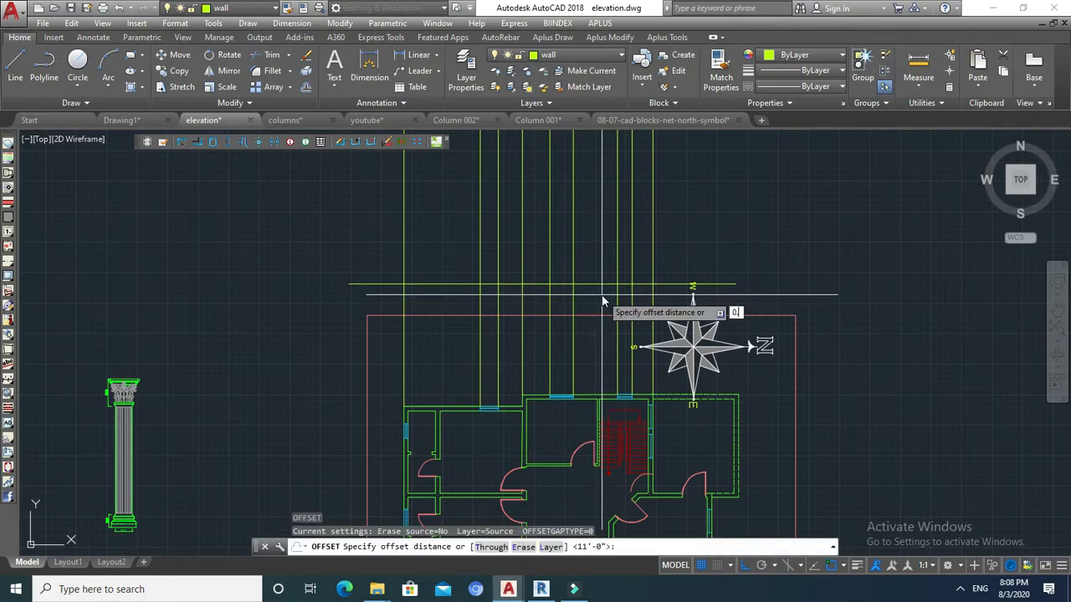
{"action": "key", "text": "Escape"}
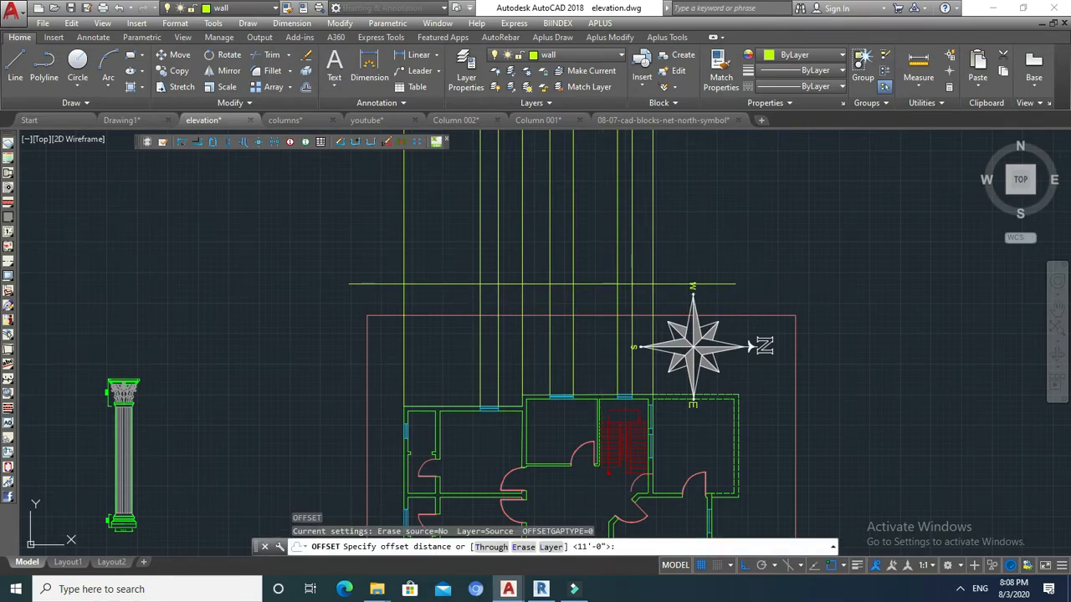
{"action": "key", "text": "Return"}
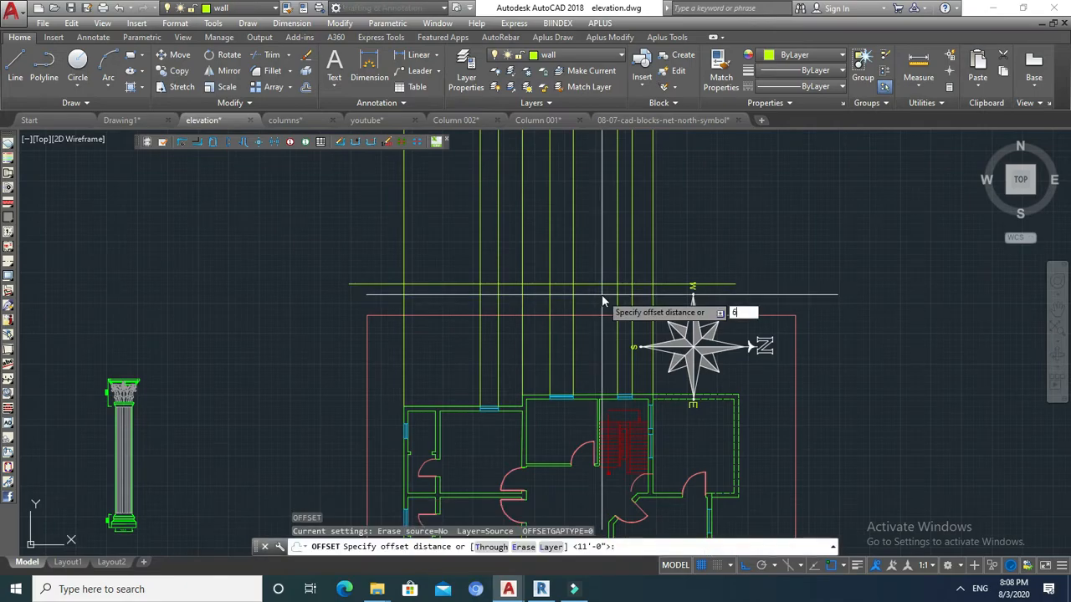
{"action": "key", "text": "Return"}
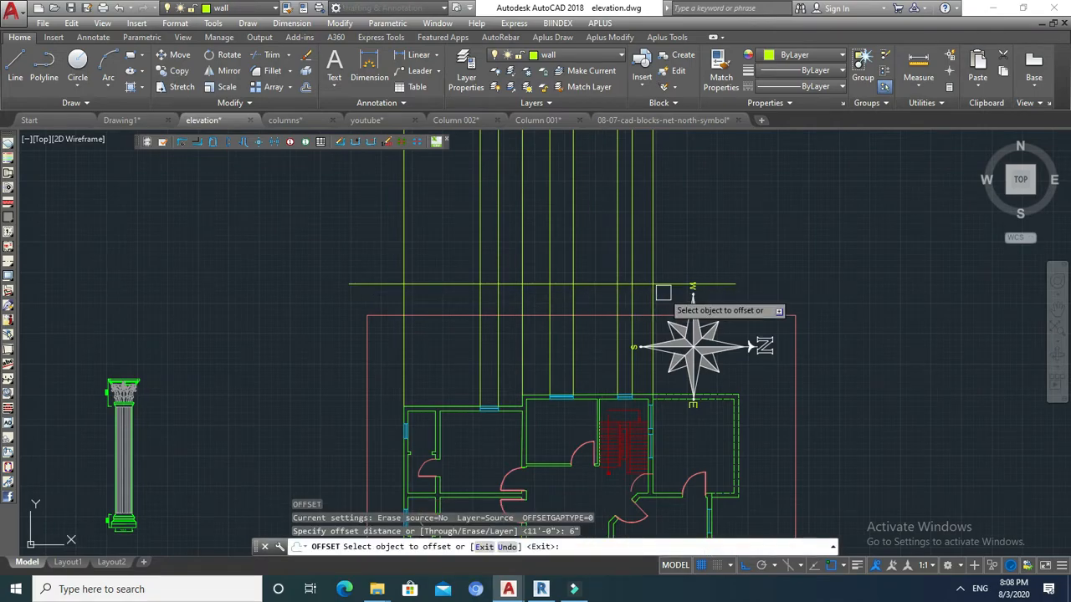
{"action": "left_click", "coordinate": [668, 285]}
{"action": "left_click", "coordinate": [674, 252]}
{"action": "scroll", "coordinate": [668, 250], "scroll_direction": "up", "scroll_amount": 2}
{"action": "key", "text": "Escape"}
{"action": "key", "text": "Escape"}
{"action": "scroll", "coordinate": [668, 261], "scroll_direction": "up", "scroll_amount": 1}
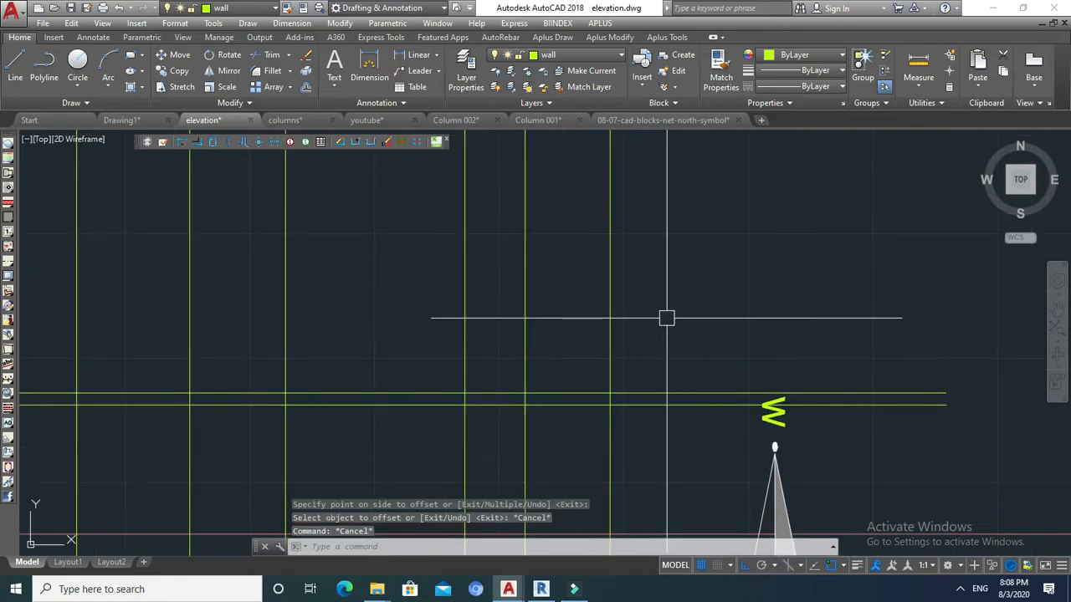
Offset the upper of the two closely spaced horizontal lines 3' upward.
{"action": "key", "text": "Return"}
{"action": "type", "text": "3'"}
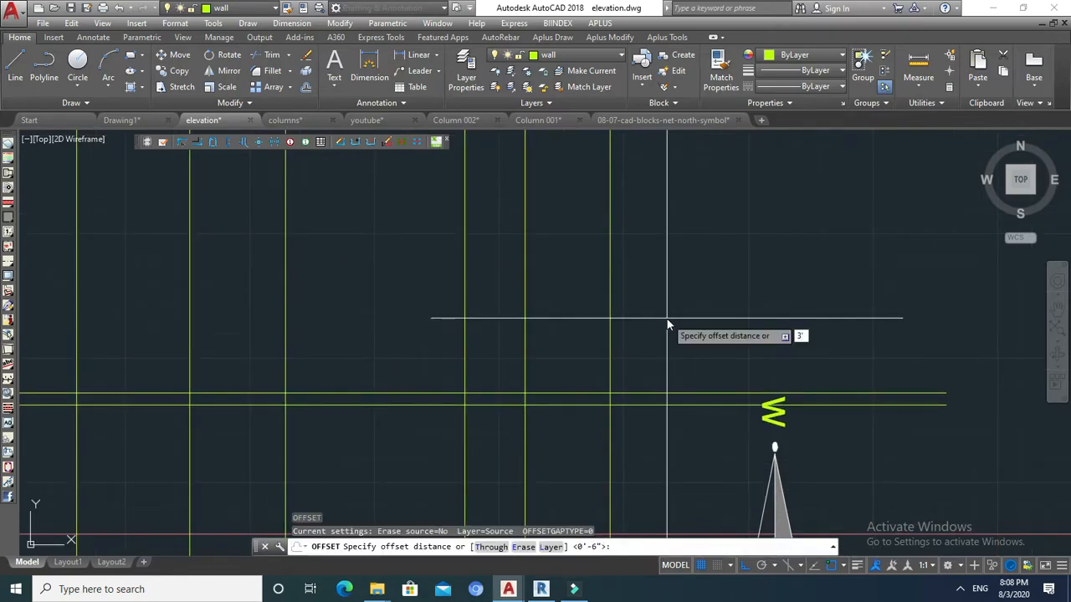
{"action": "key", "text": "Return"}
{"action": "left_click", "coordinate": [672, 393]}
{"action": "left_click", "coordinate": [680, 294]}
{"action": "key", "text": "Escape"}
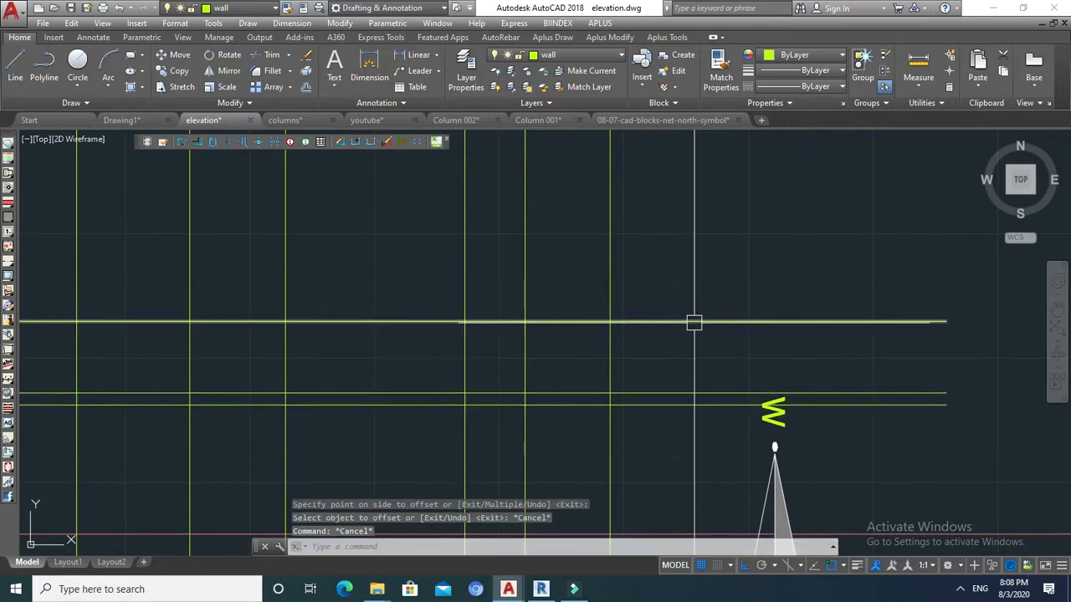
Offset the 3' level line 4' upward.
{"action": "key", "text": "Return"}
{"action": "type", "text": "4"}
{"action": "key", "text": "Return"}
{"action": "left_click", "coordinate": [694, 321]}
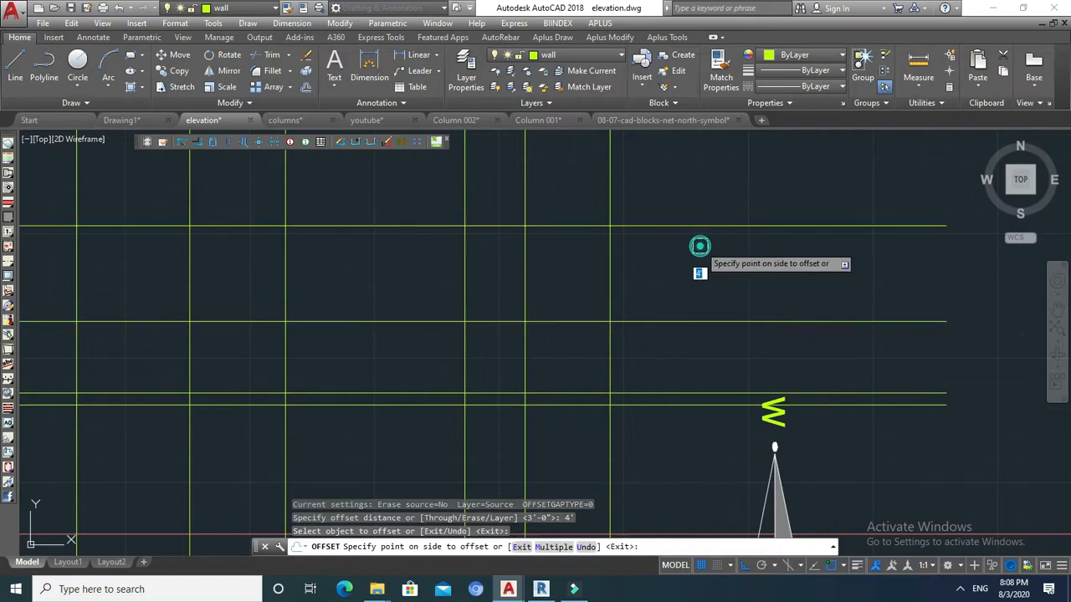
{"action": "left_click", "coordinate": [699, 246]}
{"action": "key", "text": "Escape"}
Offset the floor line just above the base line 11' upward to mark the top of the elevation.
{"action": "key", "text": "Return"}
{"action": "type", "text": "11"}
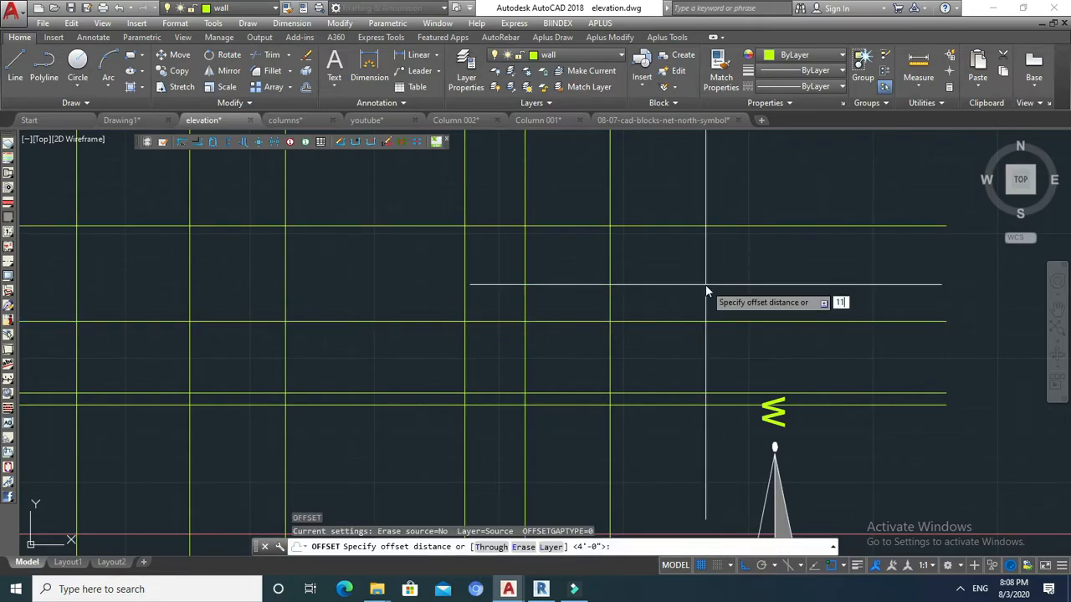
{"action": "type", "text": "'"}
{"action": "key", "text": "Return"}
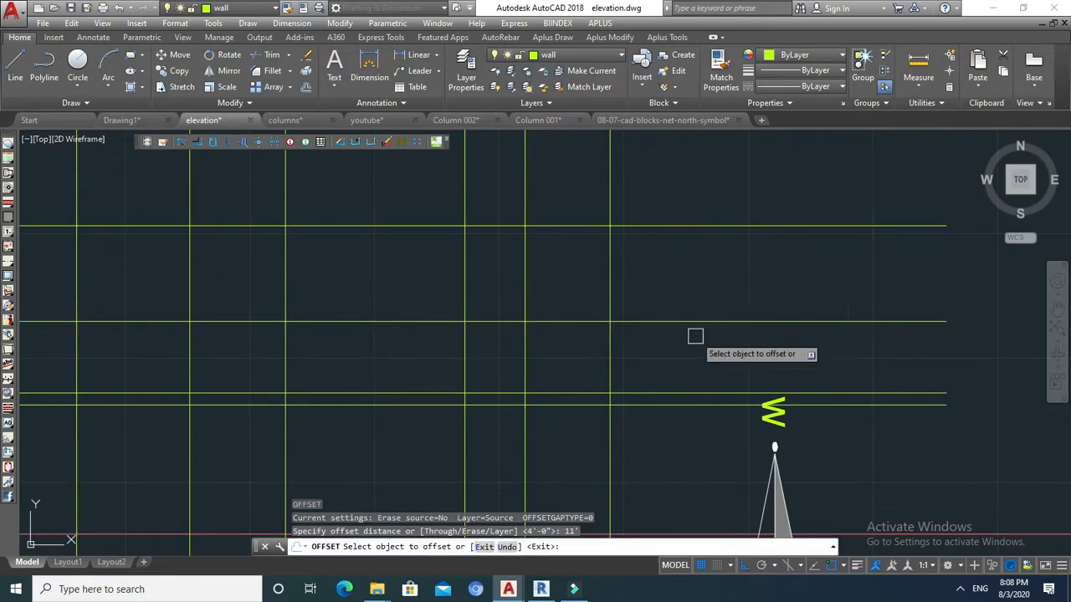
{"action": "left_click", "coordinate": [672, 392]}
{"action": "left_click", "coordinate": [670, 287]}
{"action": "scroll", "coordinate": [669, 287], "scroll_direction": "down", "scroll_amount": 6}
{"action": "middle_click_drag", "start_coordinate": [665, 287], "coordinate": [658, 315]}
{"action": "key", "text": "Escape"}
{"action": "key", "text": "Escape"}
Trim all the vertical projection lines above the topmost horizontal line.
{"action": "type", "text": "tr"}
{"action": "key", "text": "Return"}
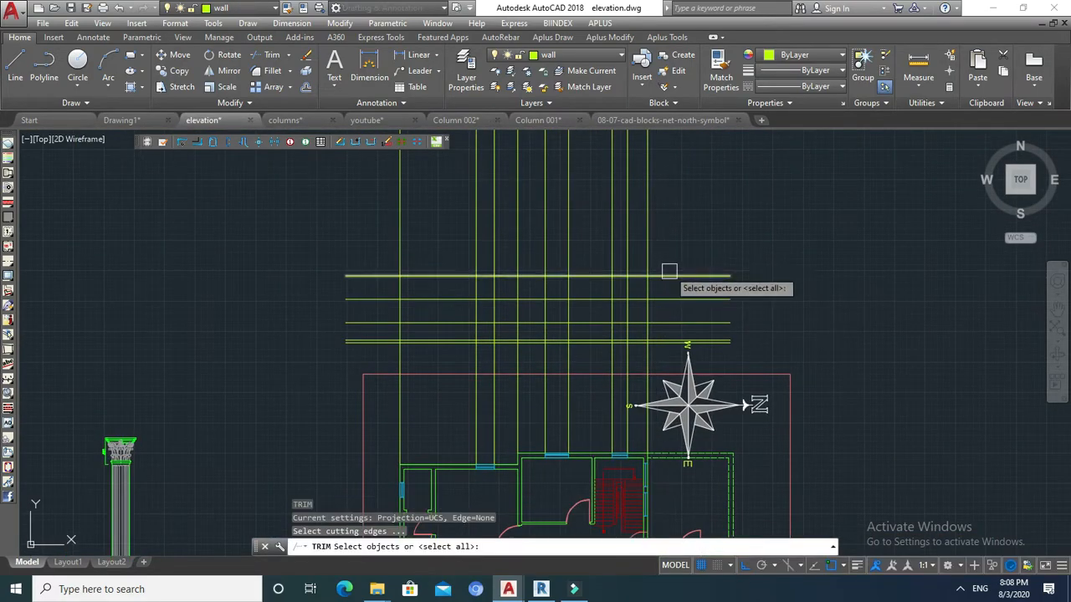
{"action": "left_click", "coordinate": [669, 275]}
{"action": "key", "text": "Return"}
{"action": "left_click", "coordinate": [682, 224]}
{"action": "left_click", "coordinate": [326, 246]}
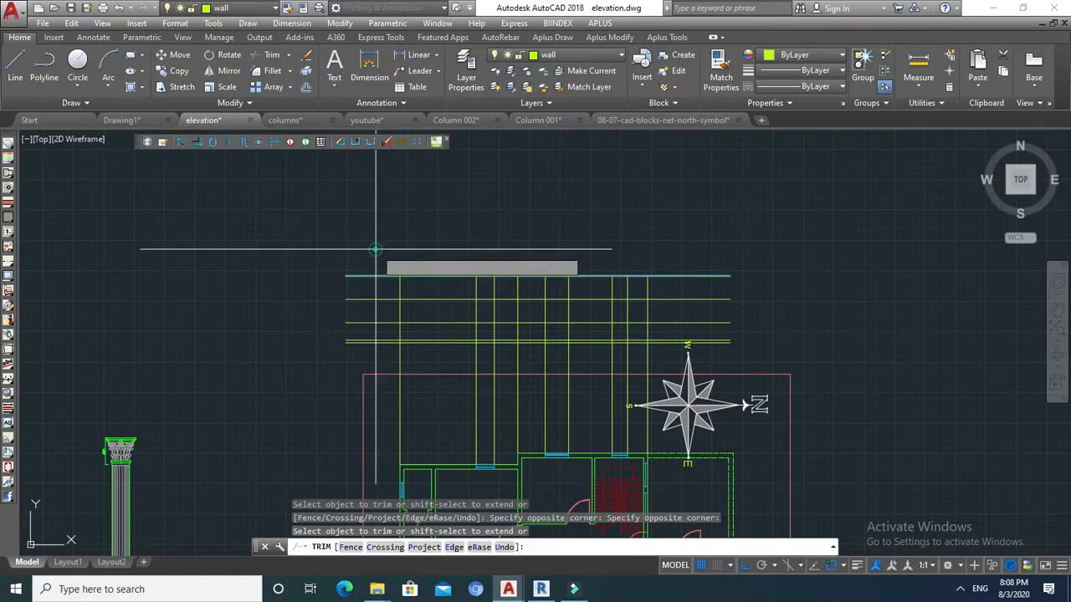
{"action": "key", "text": "Return"}
Trim the horizontal lines' overhanging ends beyond the outer left projection line.
{"action": "key", "text": "Return"}
{"action": "left_click", "coordinate": [665, 237]}
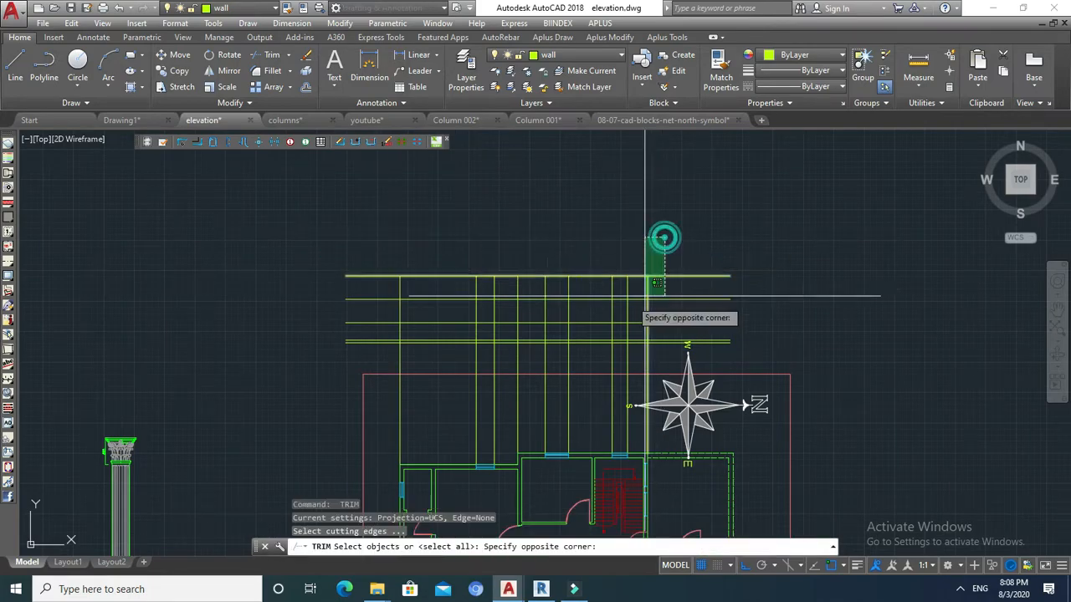
{"action": "left_click", "coordinate": [323, 353]}
{"action": "key", "text": "Return"}
{"action": "left_click", "coordinate": [388, 246]}
{"action": "left_click", "coordinate": [353, 356]}
{"action": "left_click", "coordinate": [668, 274]}
{"action": "key", "text": "Escape"}
{"action": "key", "text": "Escape"}
{"action": "key", "text": "Escape"}
{"action": "scroll", "coordinate": [687, 281], "scroll_direction": "up", "scroll_amount": 2}
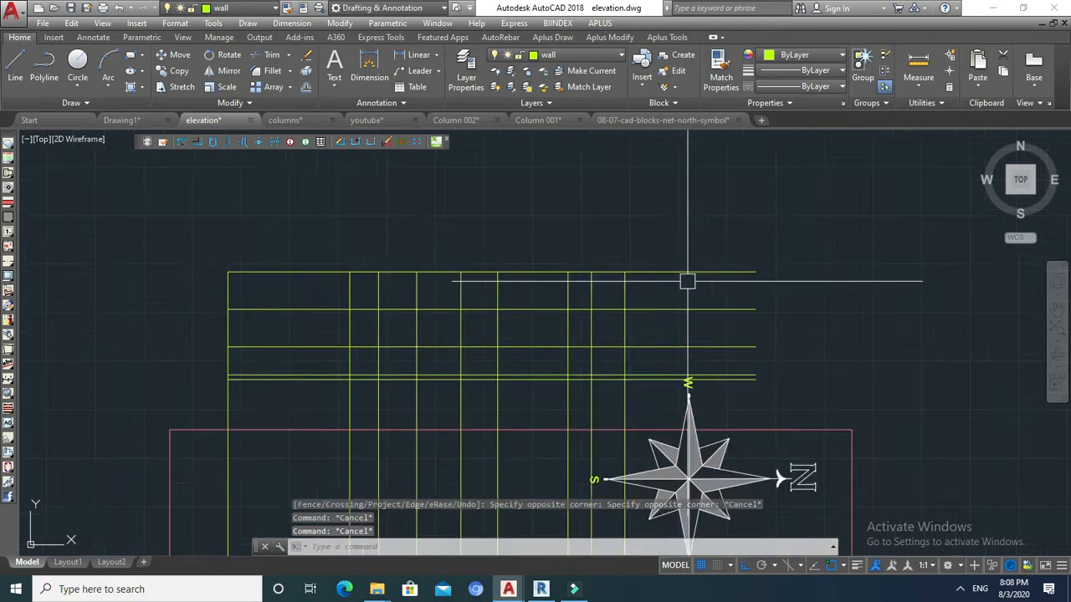
Draw a vertical projection line upward from the outer upper-right corner of the dashed room, past the top horizontal line.
{"action": "middle_click_drag", "start_coordinate": [687, 281], "coordinate": [657, 285]}
{"action": "type", "text": "l"}
{"action": "key", "text": "Return"}
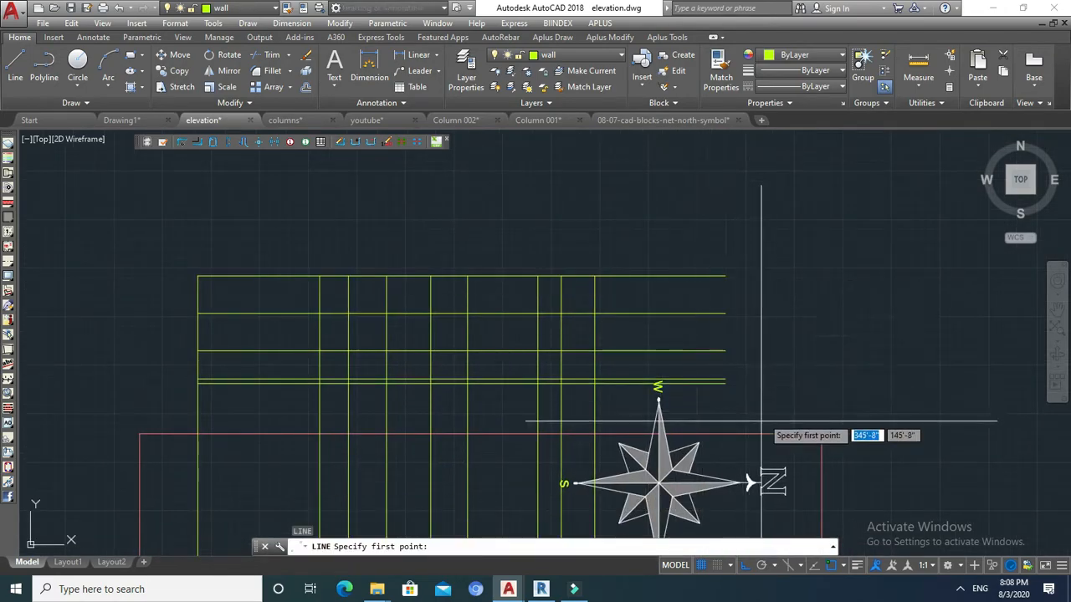
{"action": "scroll", "coordinate": [701, 421], "scroll_direction": "down", "scroll_amount": 4}
{"action": "scroll", "coordinate": [703, 435], "scroll_direction": "up", "scroll_amount": 3}
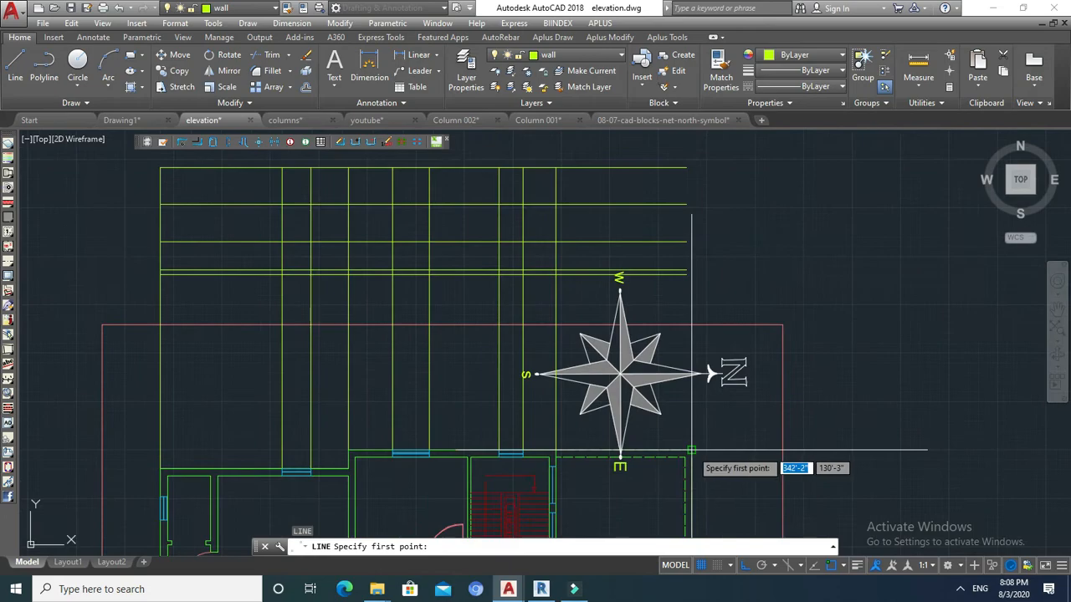
{"action": "left_click", "coordinate": [691, 450]}
{"action": "scroll", "coordinate": [691, 450], "scroll_direction": "down", "scroll_amount": 4}
{"action": "key", "text": "Escape"}
{"action": "key", "text": "Escape"}
{"action": "key", "text": "Escape"}
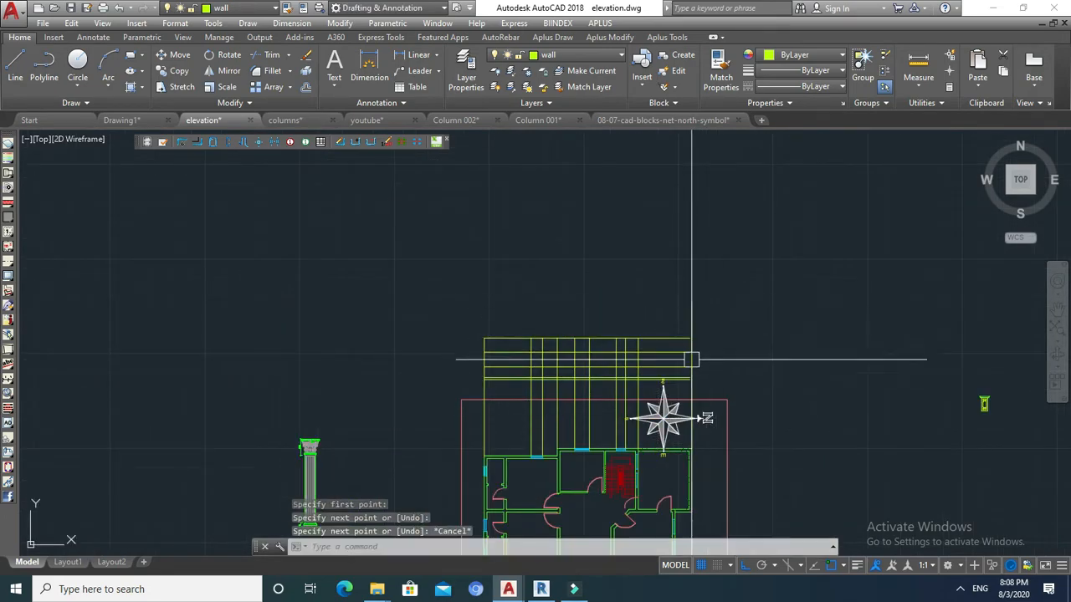
Extend the horizontal elevation lines to the projection line at the dashed room's outer corner.
{"action": "scroll", "coordinate": [683, 348], "scroll_direction": "up", "scroll_amount": 5}
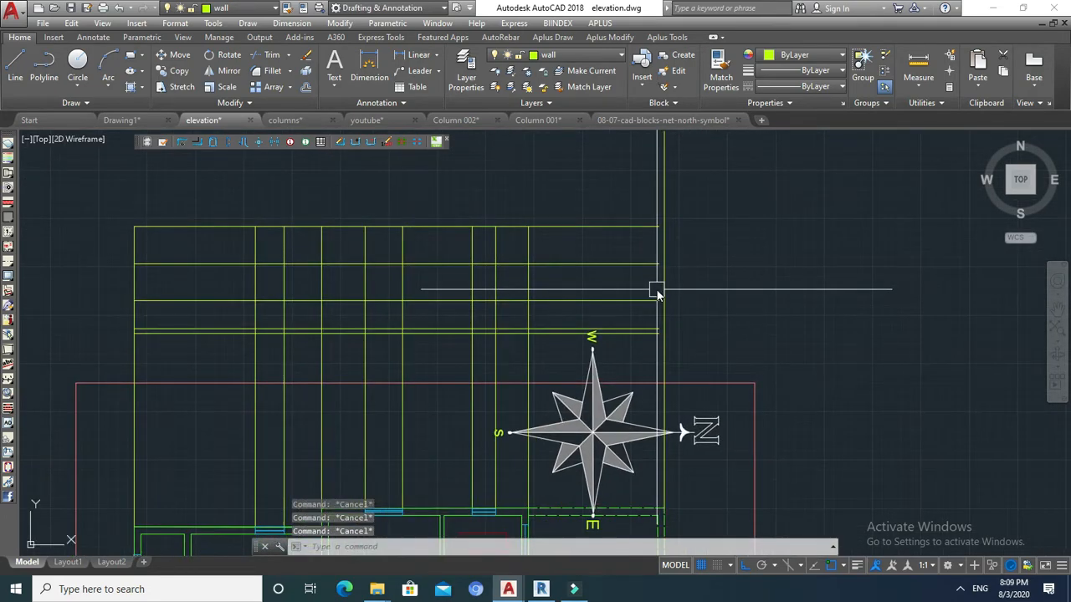
{"action": "type", "text": "ex"}
{"action": "key", "text": "Return"}
{"action": "left_click", "coordinate": [665, 213]}
{"action": "key", "text": "Return"}
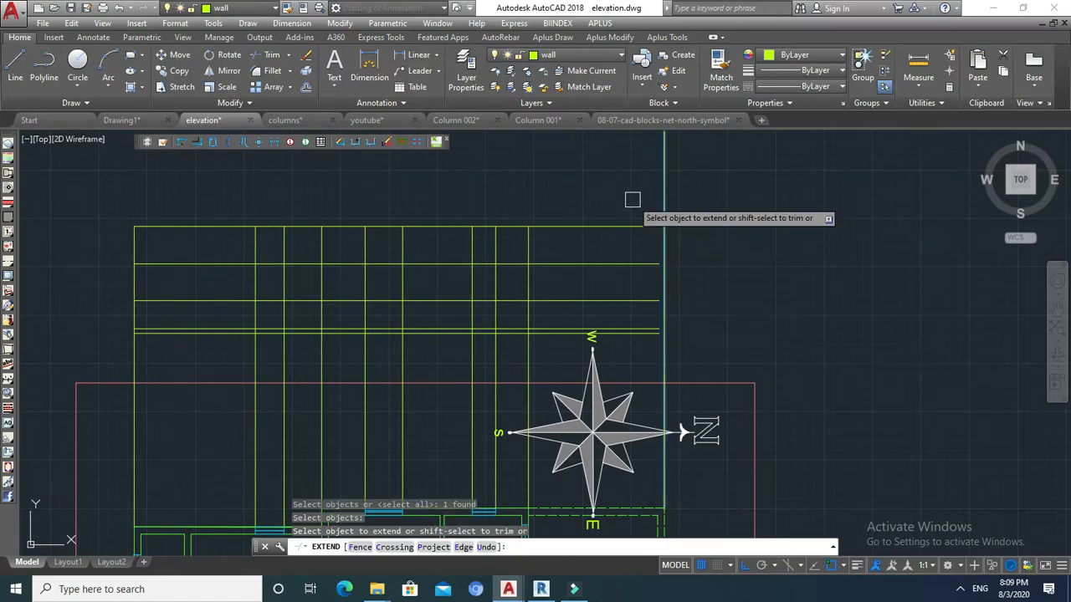
{"action": "left_click", "coordinate": [631, 199]}
{"action": "key", "text": "Escape"}
{"action": "key", "text": "Escape"}
{"action": "scroll", "coordinate": [664, 309], "scroll_direction": "down", "scroll_amount": 3}
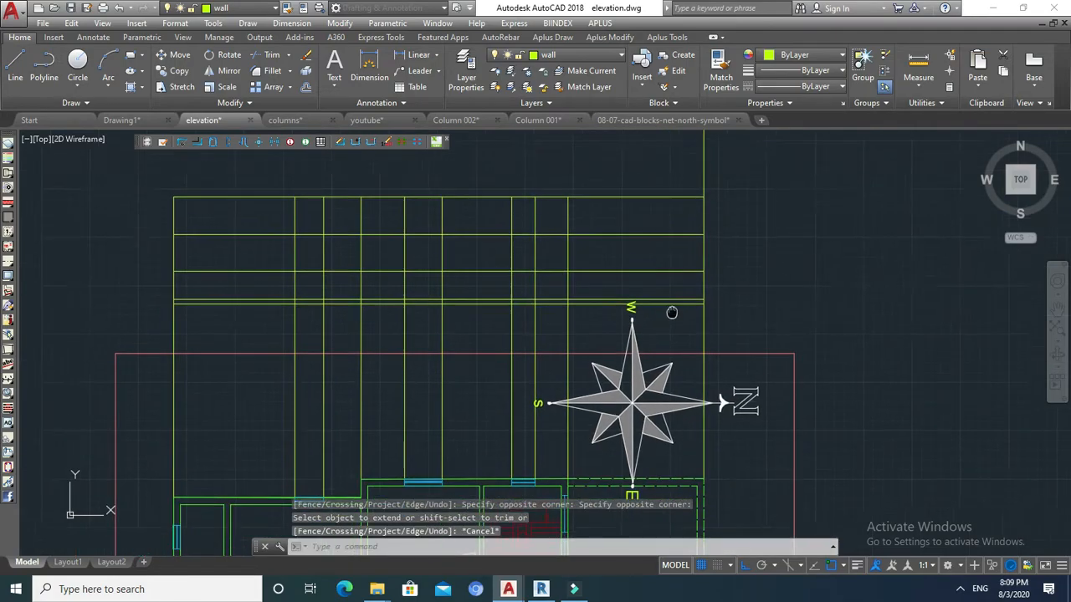
{"action": "key", "text": "Escape"}
Trim the rightmost projection line above the elevation's top line.
{"action": "middle_click_drag", "start_coordinate": [664, 309], "coordinate": [654, 331]}
{"action": "type", "text": "tr"}
{"action": "key", "text": "Return"}
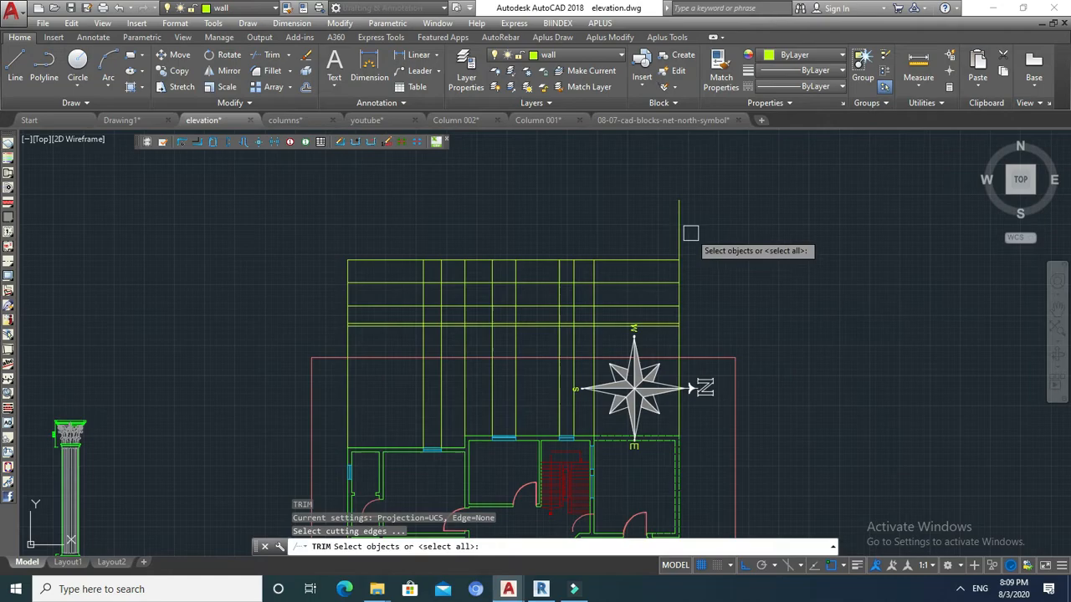
{"action": "left_click", "coordinate": [729, 235]}
{"action": "left_click", "coordinate": [650, 268]}
{"action": "key", "text": "Return"}
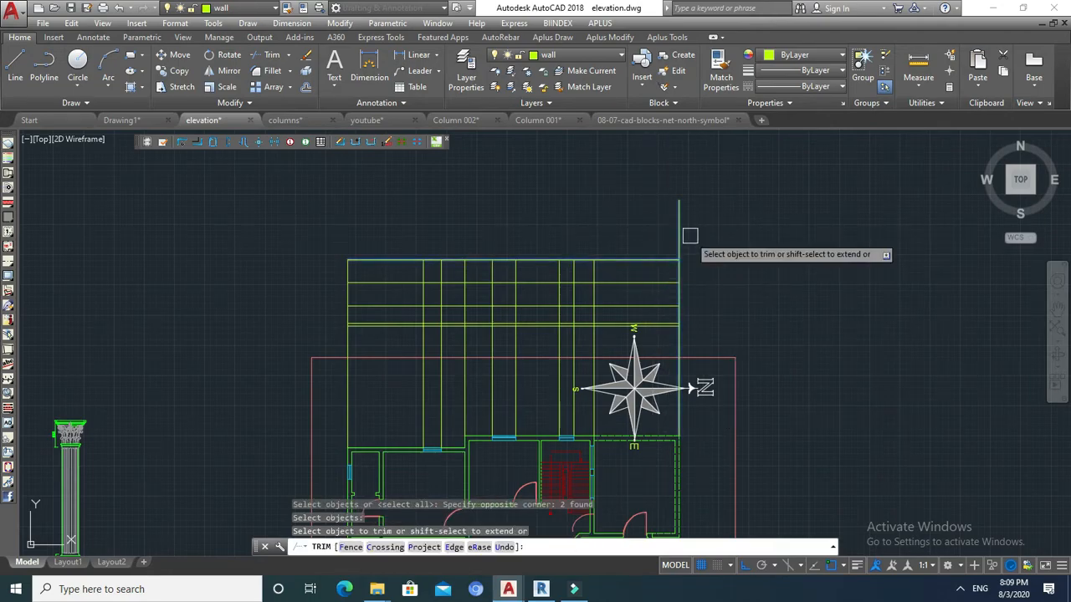
{"action": "key", "text": "Escape"}
Trim all the projection lines below the elevation's base line to separate it from the rotated plan.
{"action": "middle_click_drag", "start_coordinate": [668, 269], "coordinate": [679, 216]}
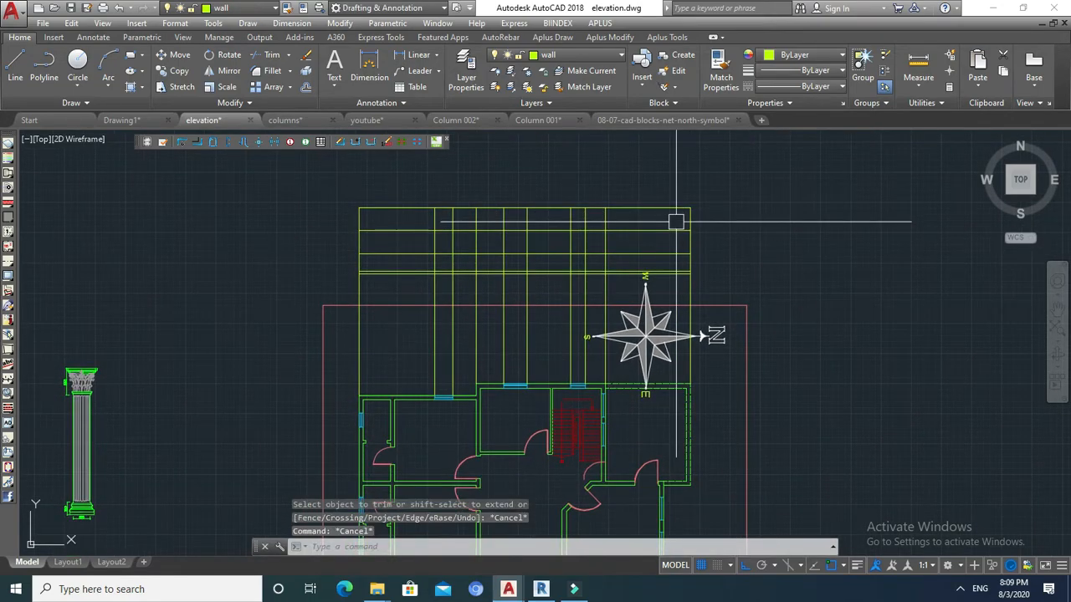
{"action": "key", "text": "Return"}
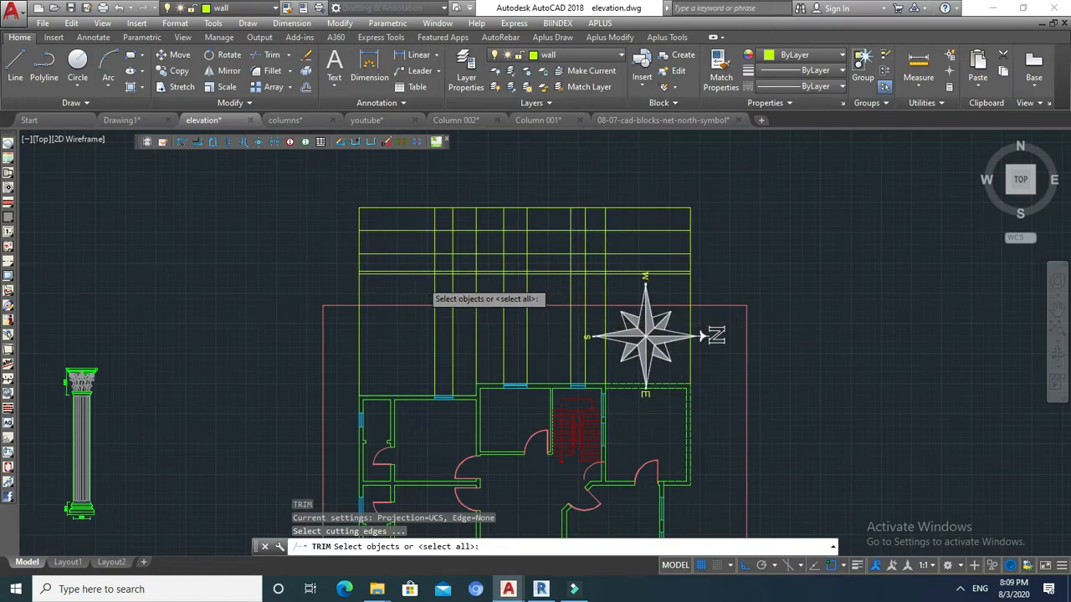
{"action": "scroll", "coordinate": [429, 294], "scroll_direction": "up", "scroll_amount": 3}
{"action": "left_click", "coordinate": [407, 265]}
{"action": "scroll", "coordinate": [407, 266], "scroll_direction": "down", "scroll_amount": 3}
{"action": "key", "text": "Return"}
{"action": "left_click", "coordinate": [800, 301]}
{"action": "left_click", "coordinate": [299, 331]}
{"action": "key", "text": "Escape"}
{"action": "middle_click_drag", "start_coordinate": [482, 342], "coordinate": [540, 299]}
{"action": "key", "text": "Escape"}
{"action": "scroll", "coordinate": [545, 291], "scroll_direction": "down", "scroll_amount": 4}
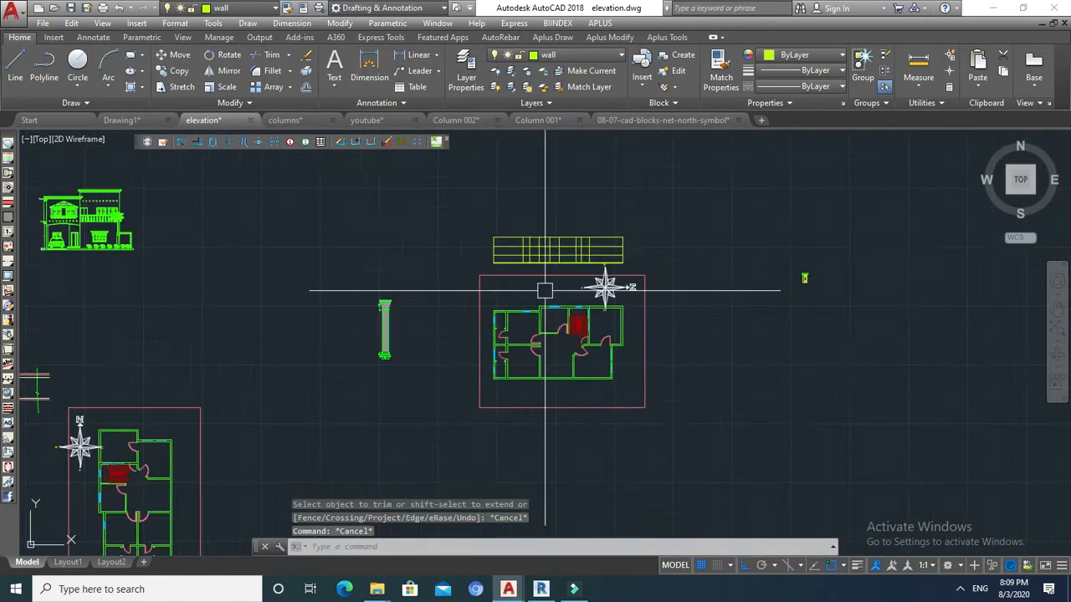
Examine the front elevation's balcony railing and pillar as a reference for the side elevation.
{"action": "scroll", "coordinate": [544, 291], "scroll_direction": "down", "scroll_amount": 2}
{"action": "scroll", "coordinate": [211, 255], "scroll_direction": "up", "scroll_amount": 5}
{"action": "mouse_move", "coordinate": [369, 355]}
{"action": "middle_mouse_down"}
{"action": "mouse_move", "coordinate": [366, 332]}
{"action": "mouse_move", "coordinate": [440, 288]}
{"action": "mouse_move", "coordinate": [334, 317]}
{"action": "middle_mouse_up"}
{"action": "scroll", "coordinate": [426, 289], "scroll_direction": "down", "scroll_amount": 2}
{"action": "key", "text": "Escape"}
{"action": "key", "text": "Escape"}
{"action": "scroll", "coordinate": [387, 307], "scroll_direction": "down", "scroll_amount": 4}
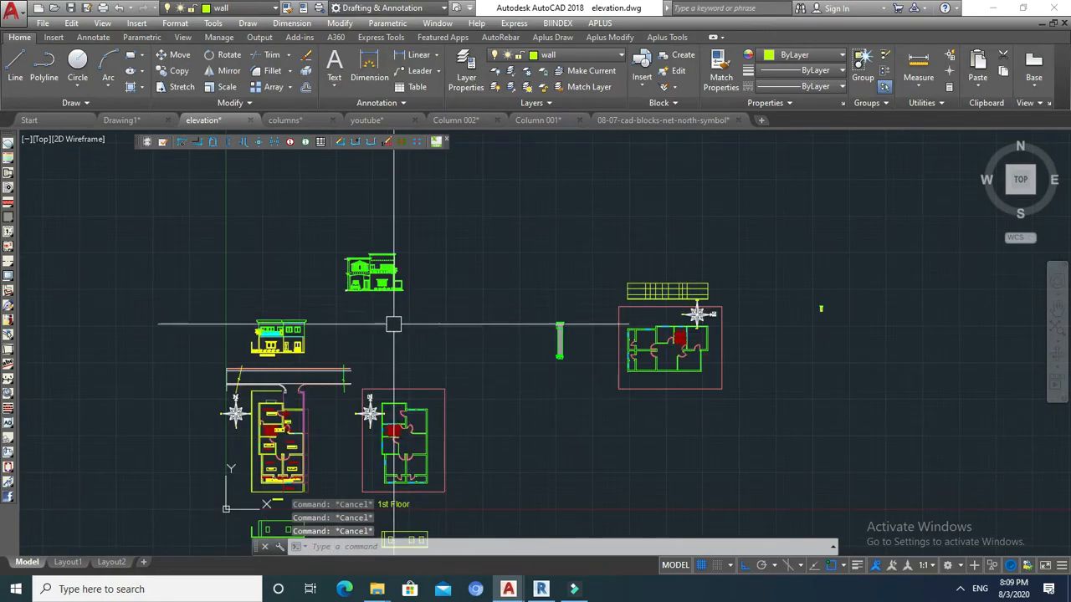
{"action": "scroll", "coordinate": [256, 334], "scroll_direction": "up", "scroll_amount": 8}
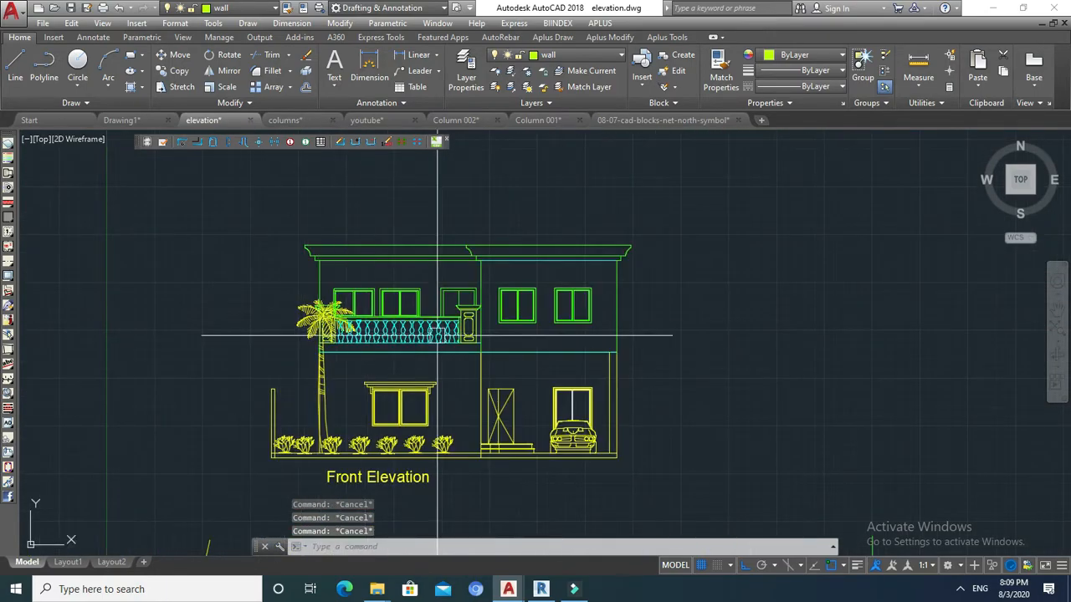
{"action": "scroll", "coordinate": [465, 322], "scroll_direction": "up", "scroll_amount": 4}
{"action": "scroll", "coordinate": [502, 310], "scroll_direction": "down", "scroll_amount": 8}
{"action": "mouse_move", "coordinate": [540, 286]}
{"action": "middle_mouse_down"}
{"action": "mouse_move", "coordinate": [478, 311]}
{"action": "mouse_move", "coordinate": [418, 239]}
{"action": "middle_mouse_up"}
{"action": "scroll", "coordinate": [430, 270], "scroll_direction": "down", "scroll_amount": 3}
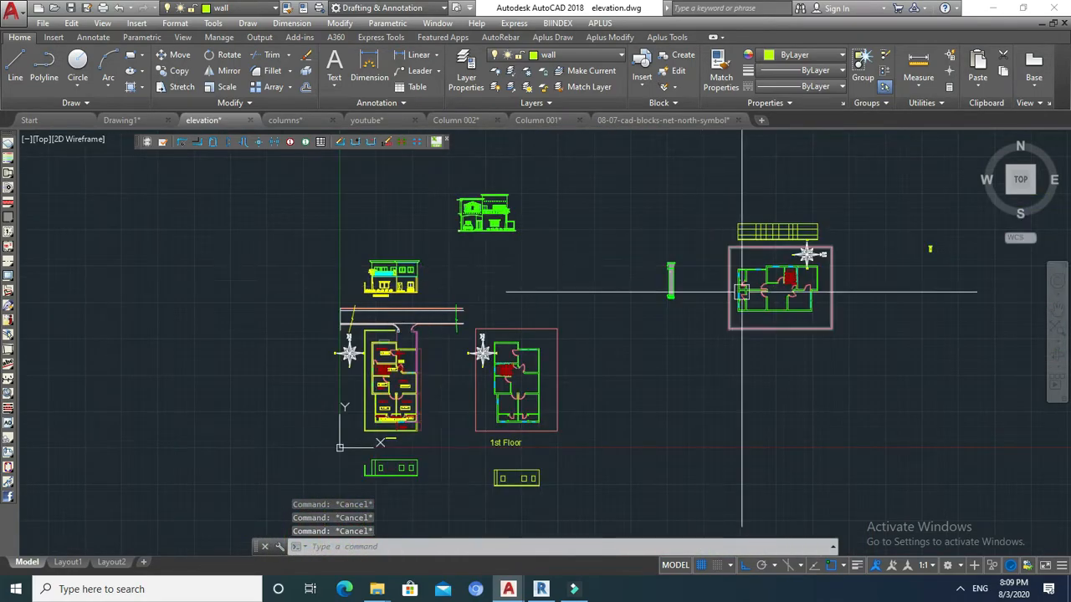
Copy the small balcony pillar onto the side elevation's floor line, flush with its right edge.
{"action": "scroll", "coordinate": [889, 239], "scroll_direction": "up", "scroll_amount": 8}
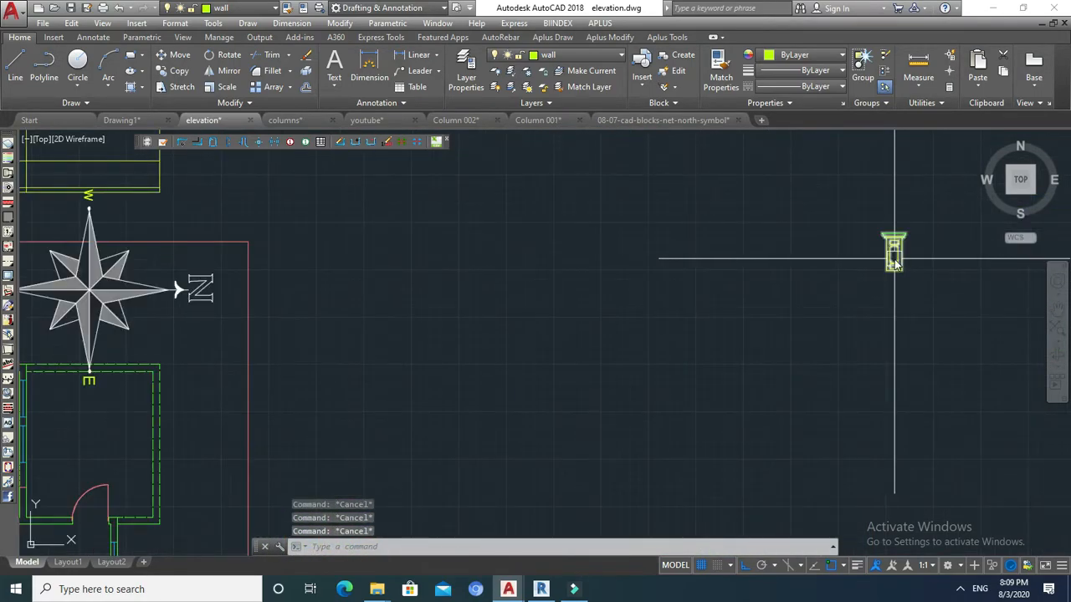
{"action": "key", "text": "Return"}
{"action": "left_click", "coordinate": [928, 246]}
{"action": "left_click", "coordinate": [829, 299]}
{"action": "key", "text": "Return"}
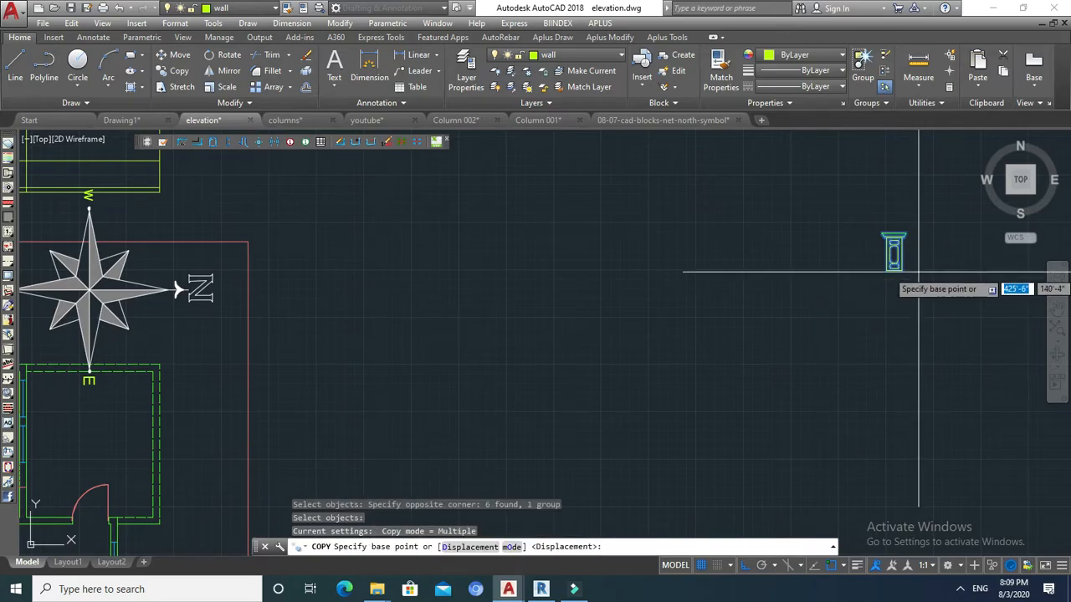
{"action": "left_click", "coordinate": [901, 270]}
{"action": "scroll", "coordinate": [896, 271], "scroll_direction": "down", "scroll_amount": 3}
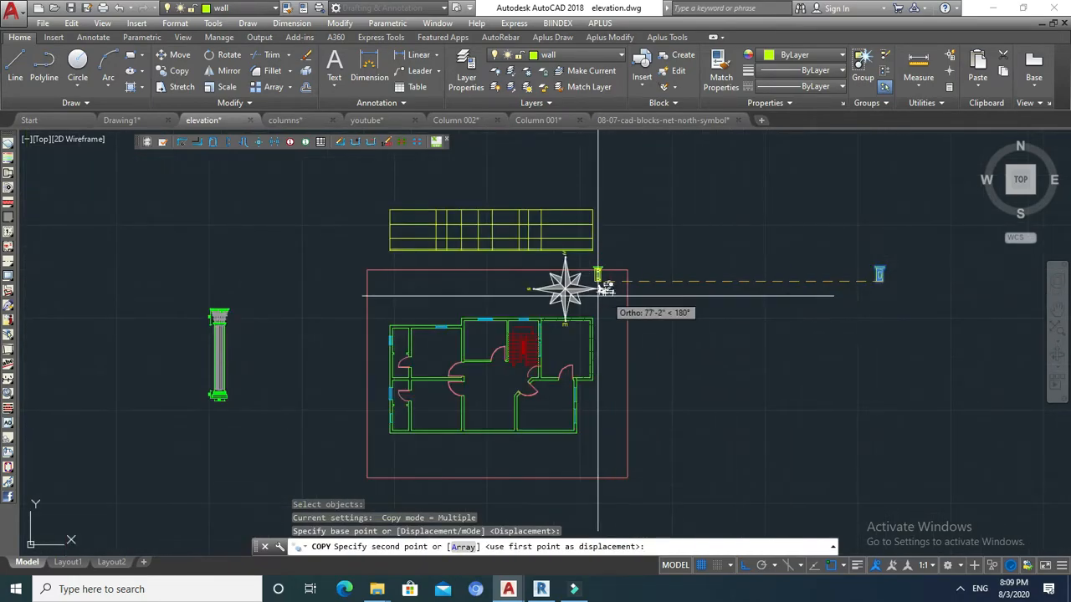
{"action": "scroll", "coordinate": [591, 256], "scroll_direction": "up", "scroll_amount": 5}
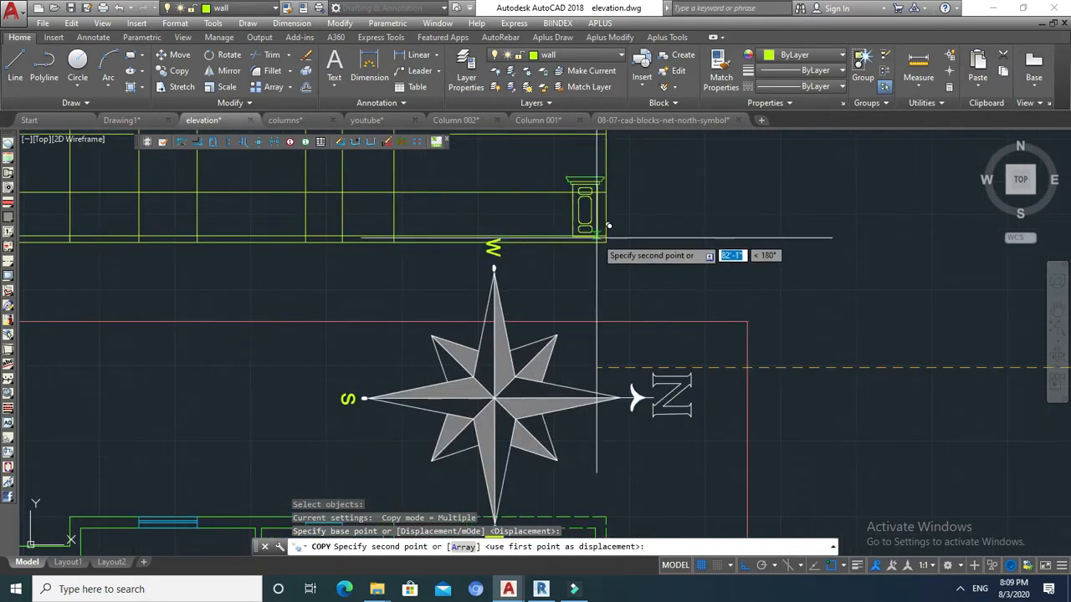
{"action": "left_click", "coordinate": [603, 240]}
{"action": "middle_click_drag", "start_coordinate": [602, 239], "coordinate": [757, 299]}
{"action": "key", "text": "Escape"}
Copy the balcony pillar horizontally along the floor line to the balcony's opposite end, with its cap edge on the vertical wall line.
{"action": "type", "text": "co"}
{"action": "key", "text": "Return"}
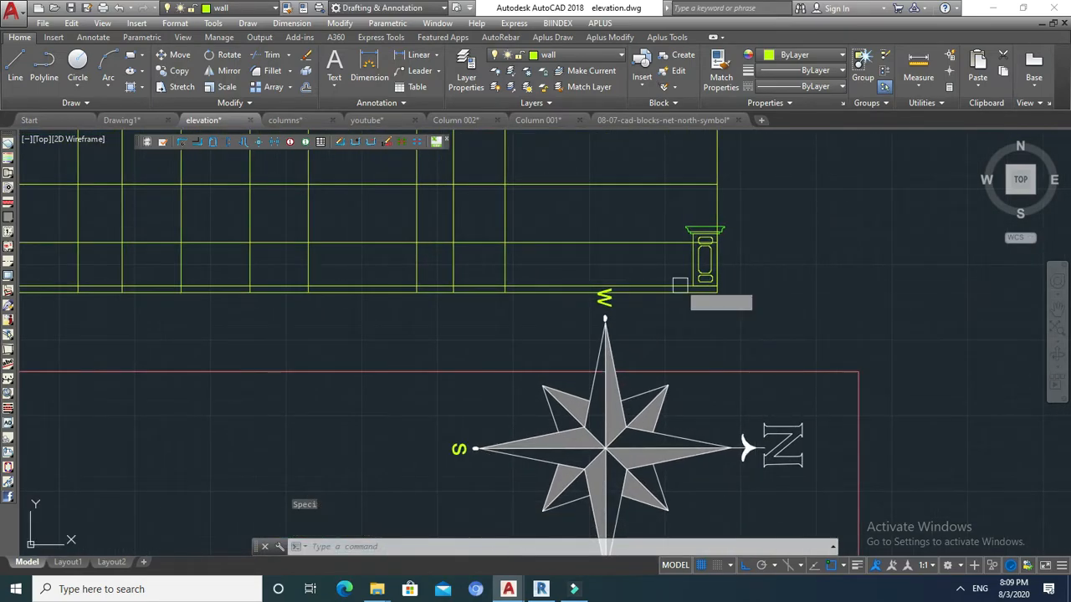
{"action": "left_click", "coordinate": [722, 284]}
{"action": "key", "text": "Return"}
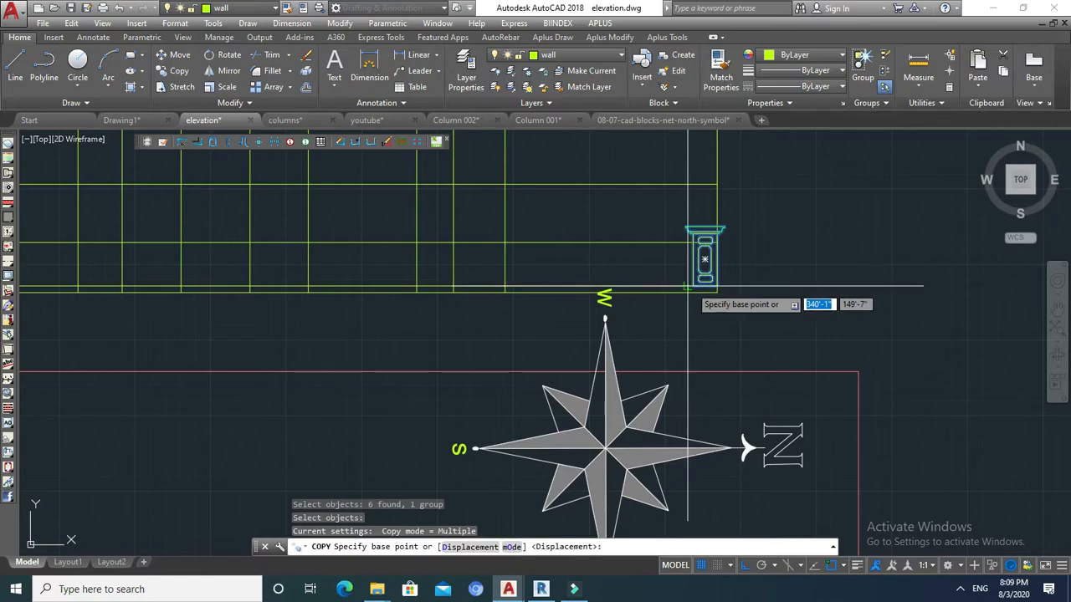
{"action": "scroll", "coordinate": [688, 228], "scroll_direction": "up", "scroll_amount": 6}
{"action": "left_click", "coordinate": [687, 228]}
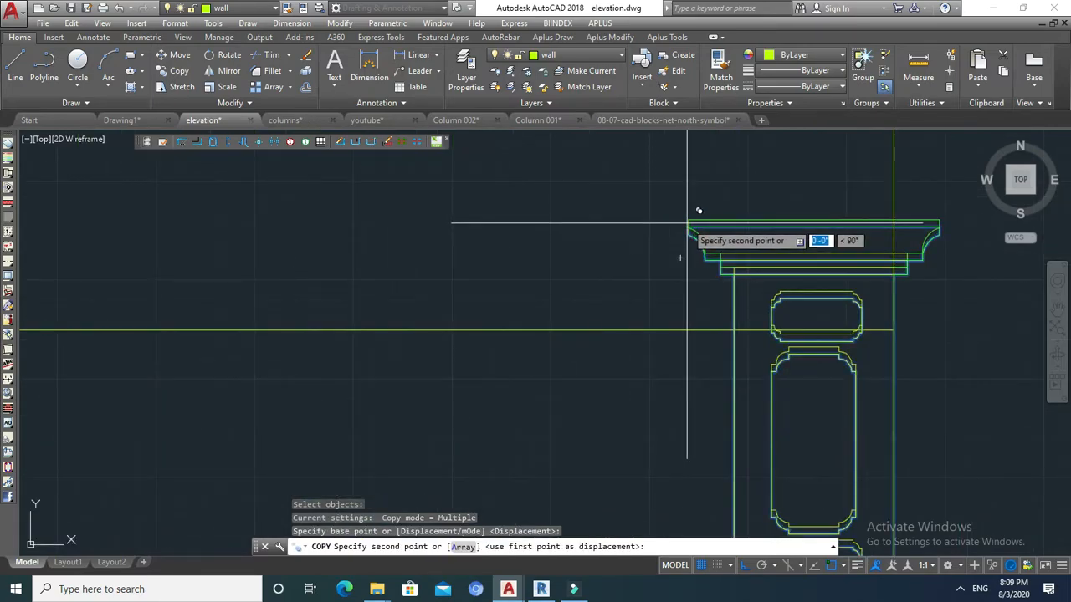
{"action": "scroll", "coordinate": [689, 230], "scroll_direction": "down", "scroll_amount": 5}
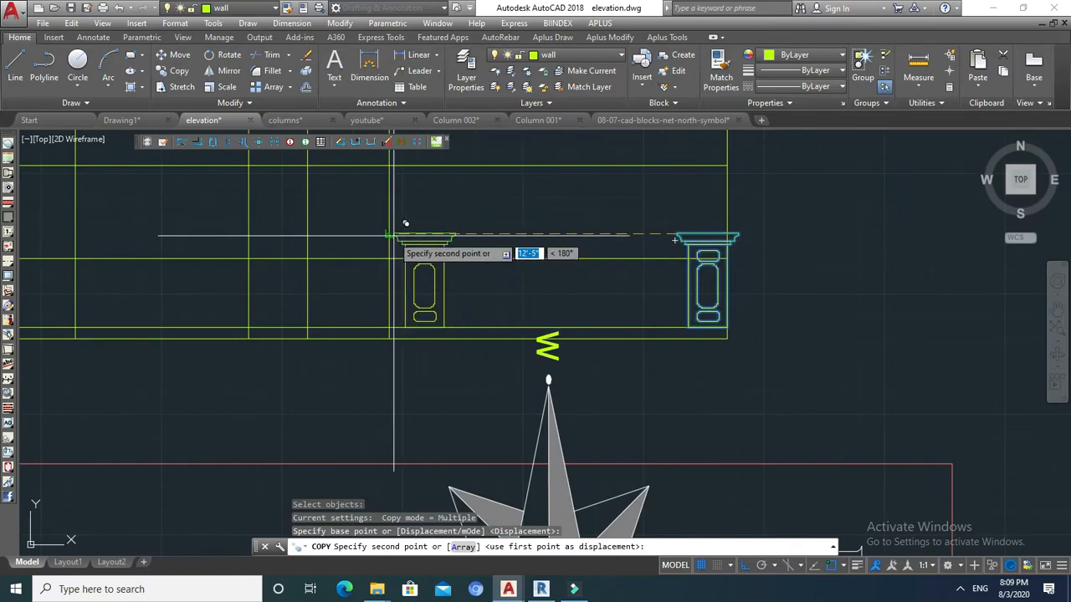
{"action": "left_click", "coordinate": [387, 234]}
{"action": "scroll", "coordinate": [561, 209], "scroll_direction": "down", "scroll_amount": 4}
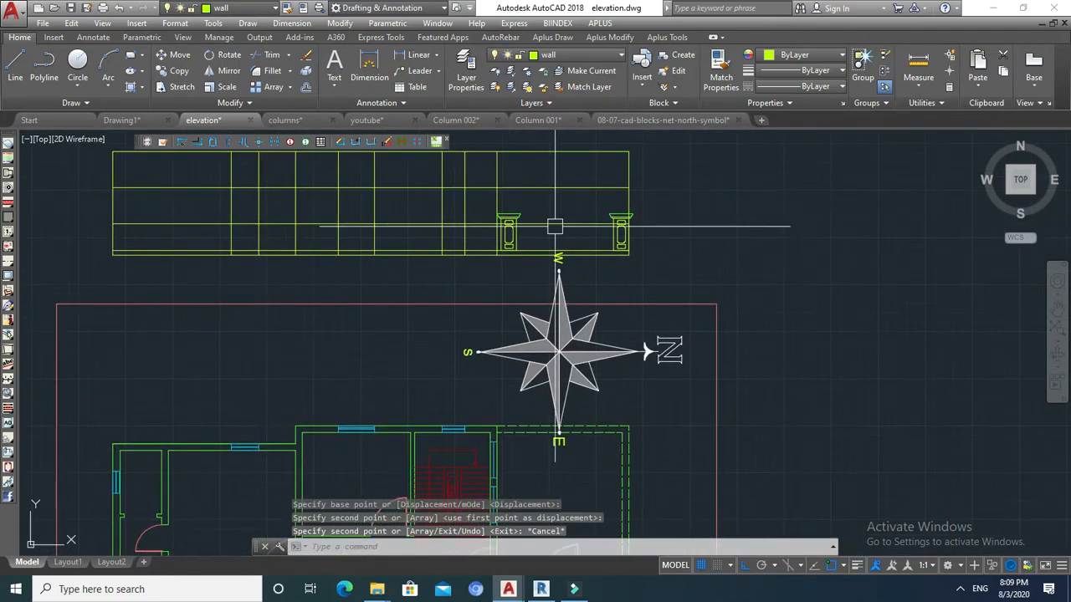
{"action": "key", "text": "Escape"}
{"action": "key", "text": "Escape"}
{"action": "key", "text": "Escape"}
{"action": "key", "text": "Escape"}
{"action": "scroll", "coordinate": [627, 295], "scroll_direction": "down", "scroll_amount": 4}
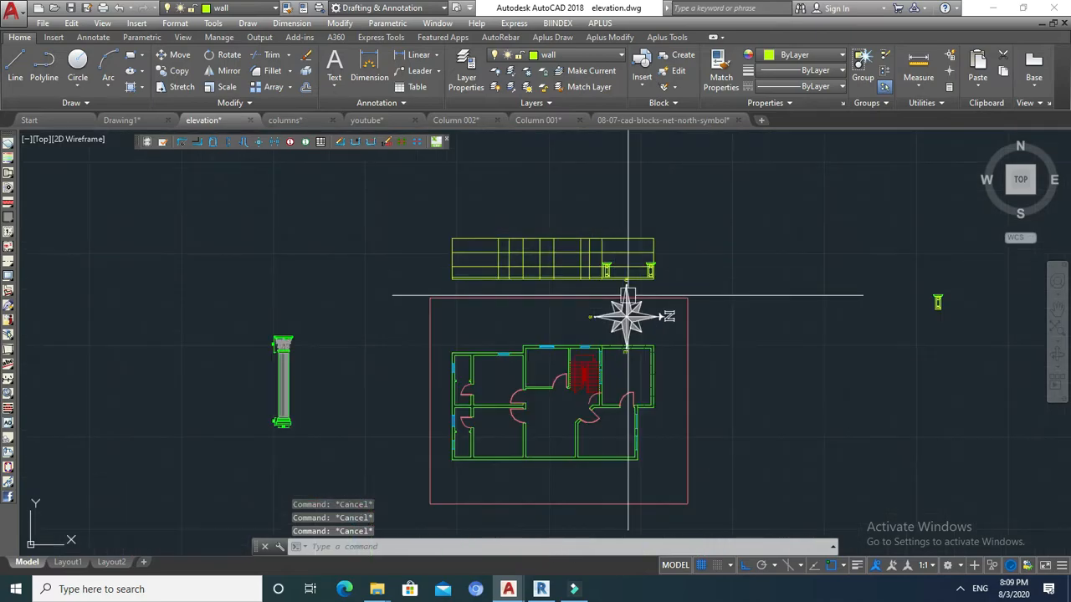
Locate the front elevation's balcony balusters as the source for the west side elevation's railing.
{"action": "scroll", "coordinate": [693, 310], "scroll_direction": "down", "scroll_amount": 4}
{"action": "scroll", "coordinate": [380, 292], "scroll_direction": "up", "scroll_amount": 6}
{"action": "scroll", "coordinate": [380, 292], "scroll_direction": "up", "scroll_amount": 2}
{"action": "scroll", "coordinate": [415, 234], "scroll_direction": "up", "scroll_amount": 3}
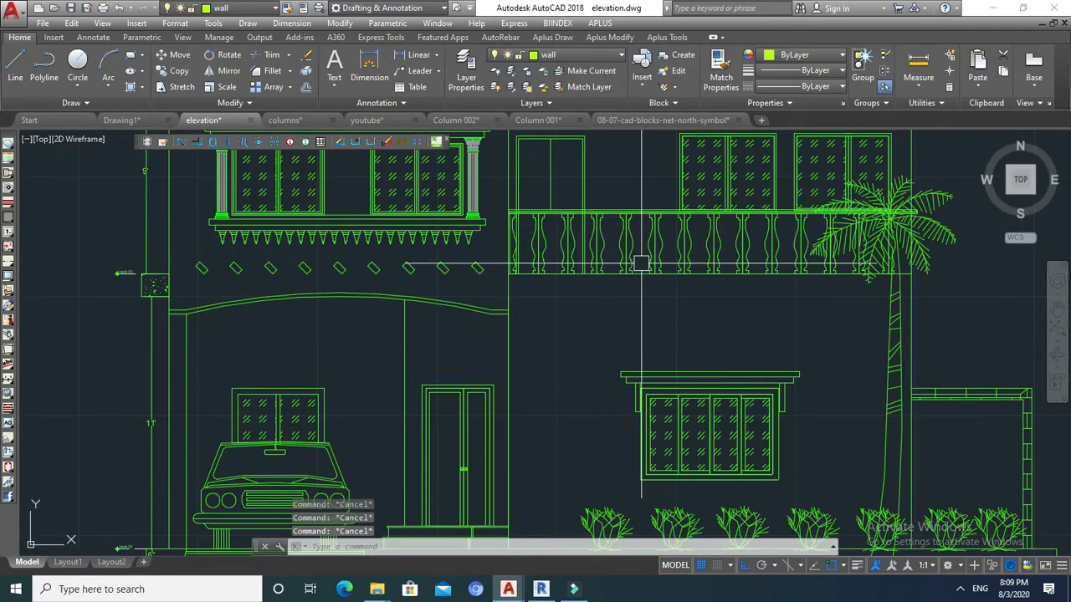
{"action": "scroll", "coordinate": [569, 243], "scroll_direction": "down", "scroll_amount": 6}
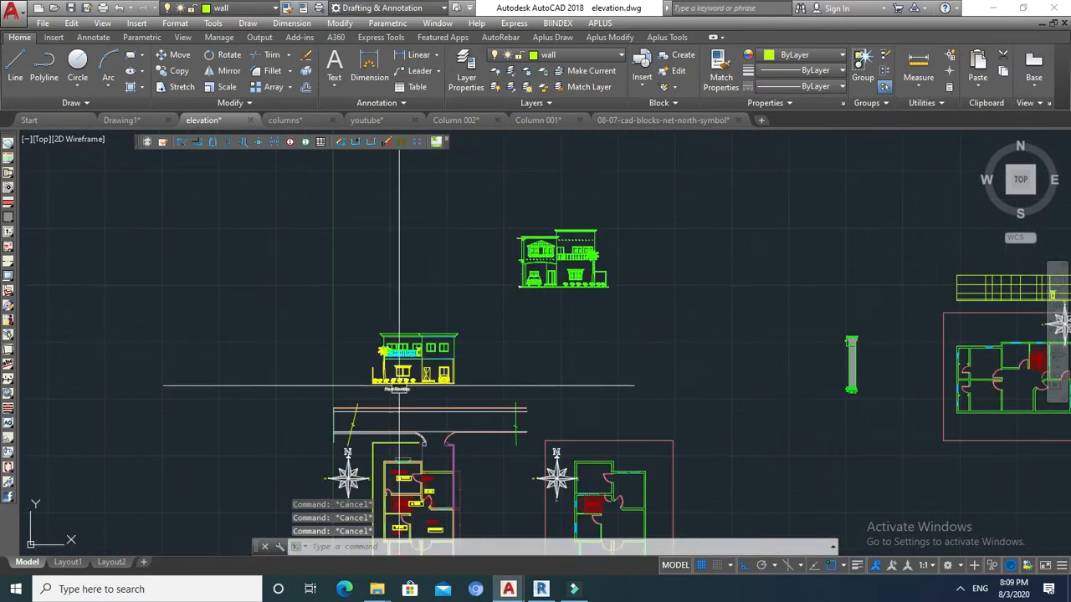
{"action": "scroll", "coordinate": [408, 314], "scroll_direction": "up", "scroll_amount": 6}
{"action": "scroll", "coordinate": [393, 222], "scroll_direction": "up", "scroll_amount": 2}
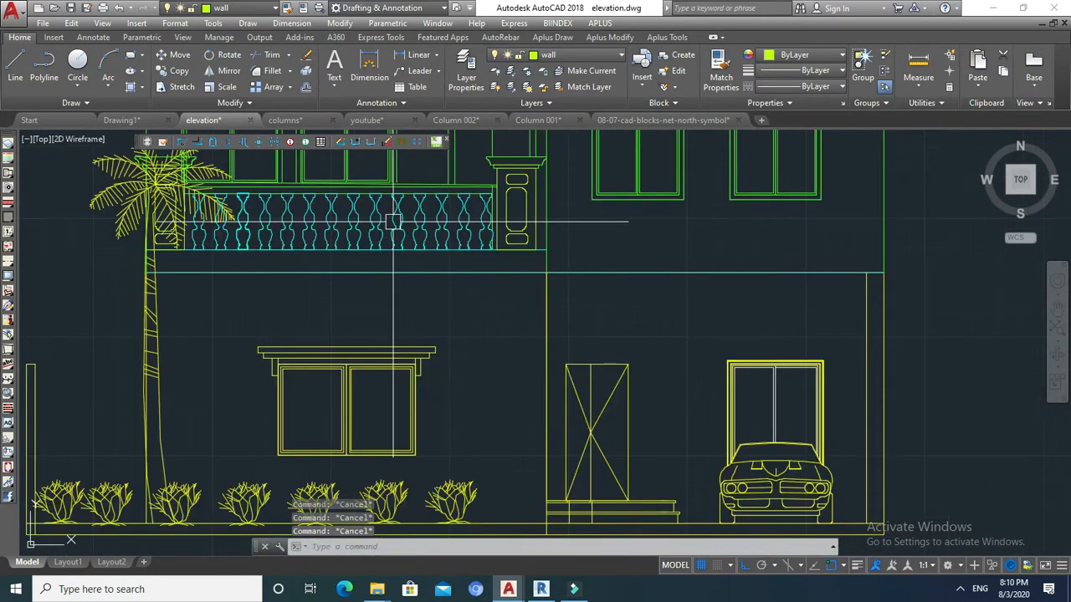
{"action": "type", "text": "o"}
{"action": "key", "text": "Return"}
{"action": "scroll", "coordinate": [395, 241], "scroll_direction": "up", "scroll_amount": 6}
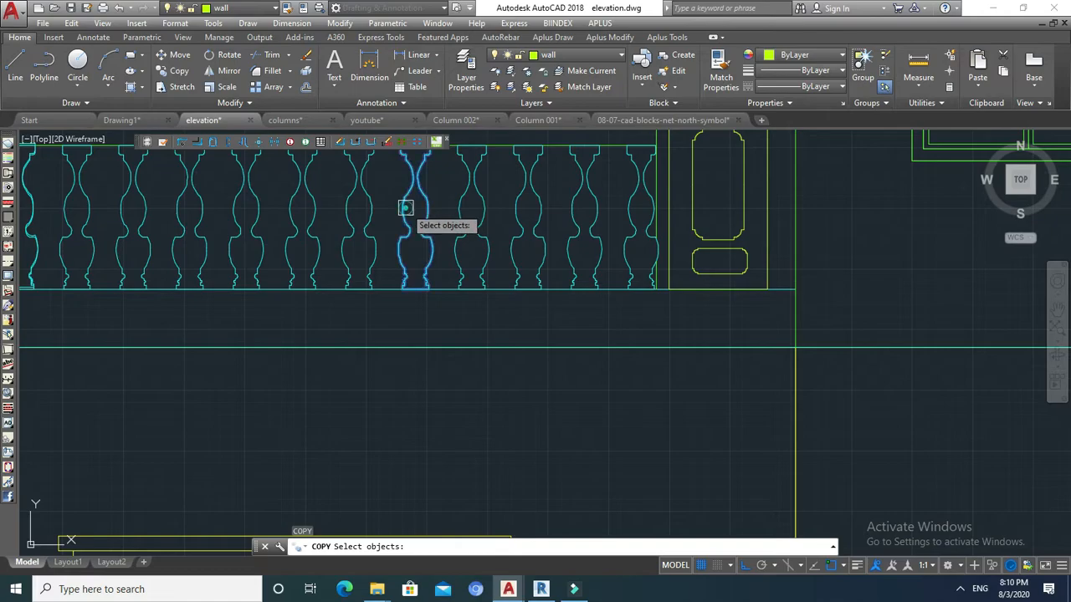
{"action": "key", "text": "Return"}
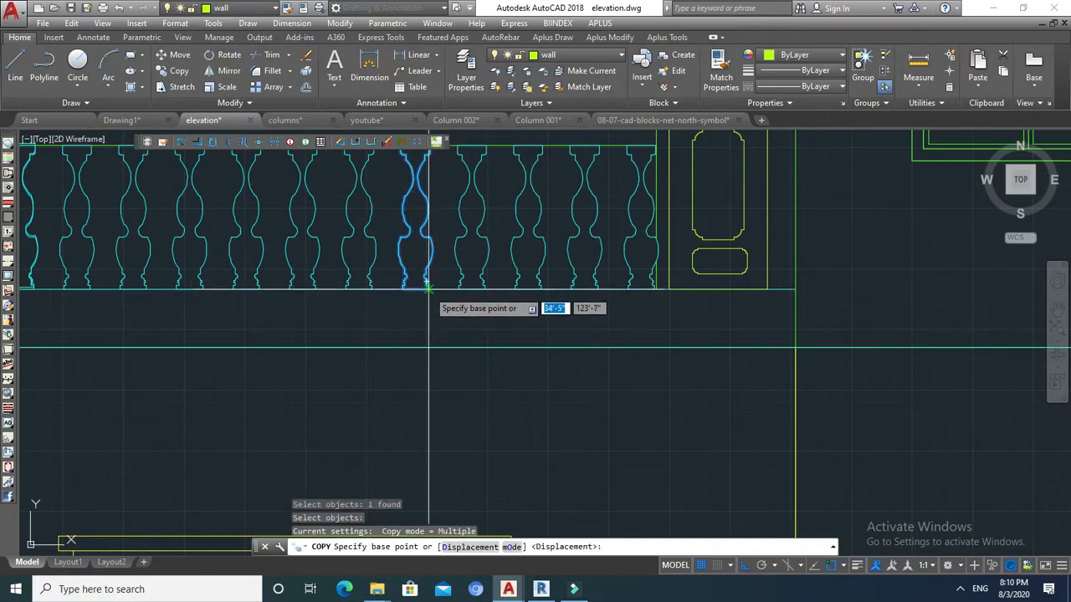
{"action": "scroll", "coordinate": [429, 289], "scroll_direction": "up", "scroll_amount": 3}
{"action": "key", "text": "Escape"}
{"action": "scroll", "coordinate": [605, 277], "scroll_direction": "down", "scroll_amount": 3}
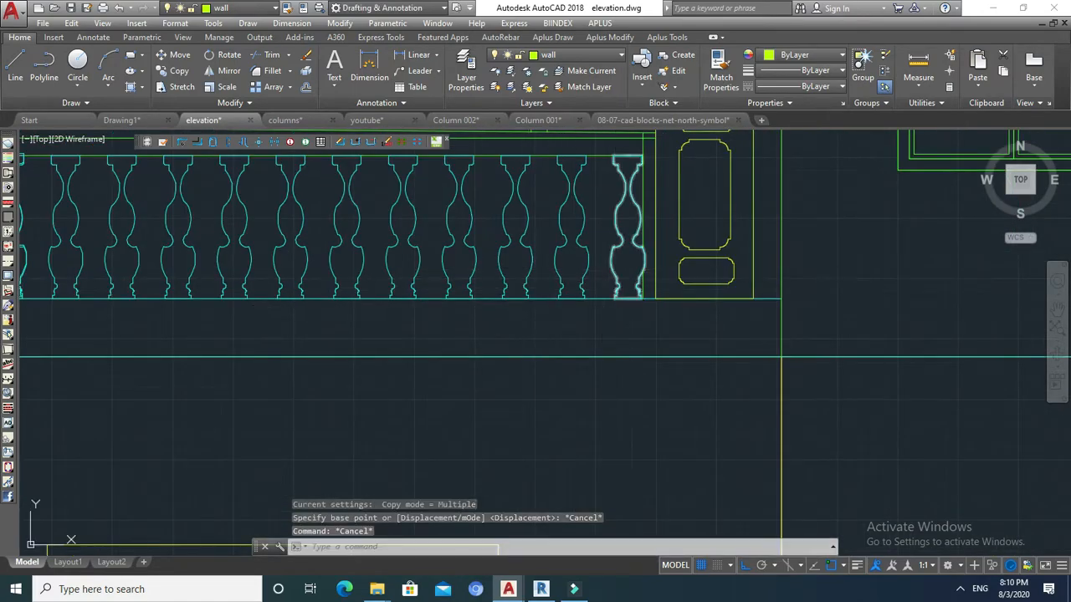
Copy the front elevation's baluster nearest the pillar onto the west side elevation's floor line, just left of the rightmost pillar.
{"action": "key", "text": "Return"}
{"action": "left_click", "coordinate": [616, 264]}
{"action": "middle_click_drag", "start_coordinate": [658, 294], "coordinate": [650, 326]}
{"action": "key", "text": "Return"}
{"action": "left_click", "coordinate": [648, 333]}
{"action": "scroll", "coordinate": [456, 351], "scroll_direction": "down", "scroll_amount": 6}
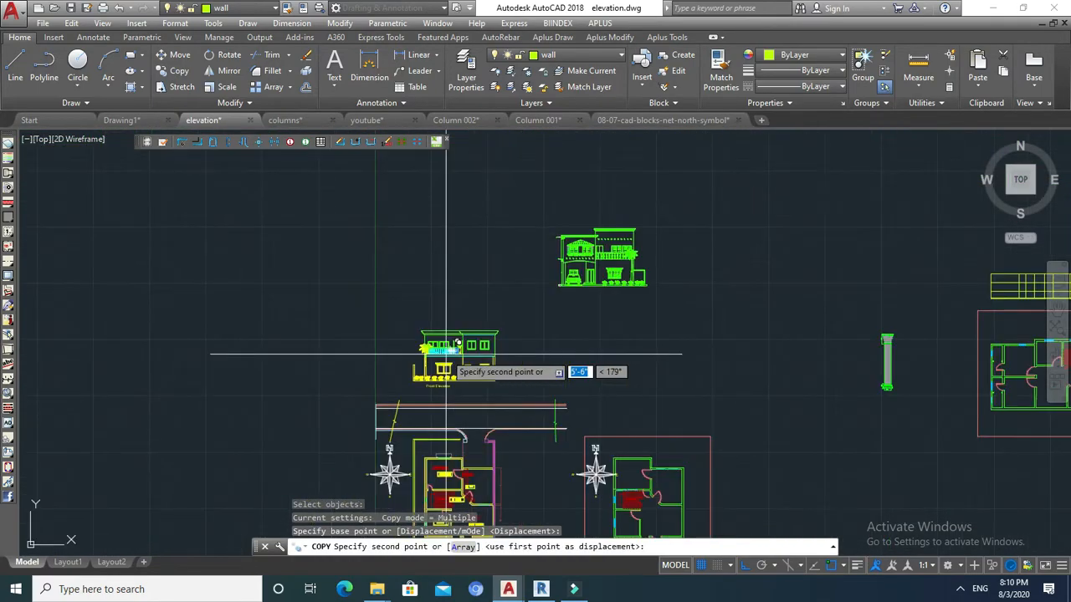
{"action": "middle_click_drag", "start_coordinate": [853, 285], "coordinate": [435, 305]}
{"action": "scroll", "coordinate": [789, 304], "scroll_direction": "up", "scroll_amount": 8}
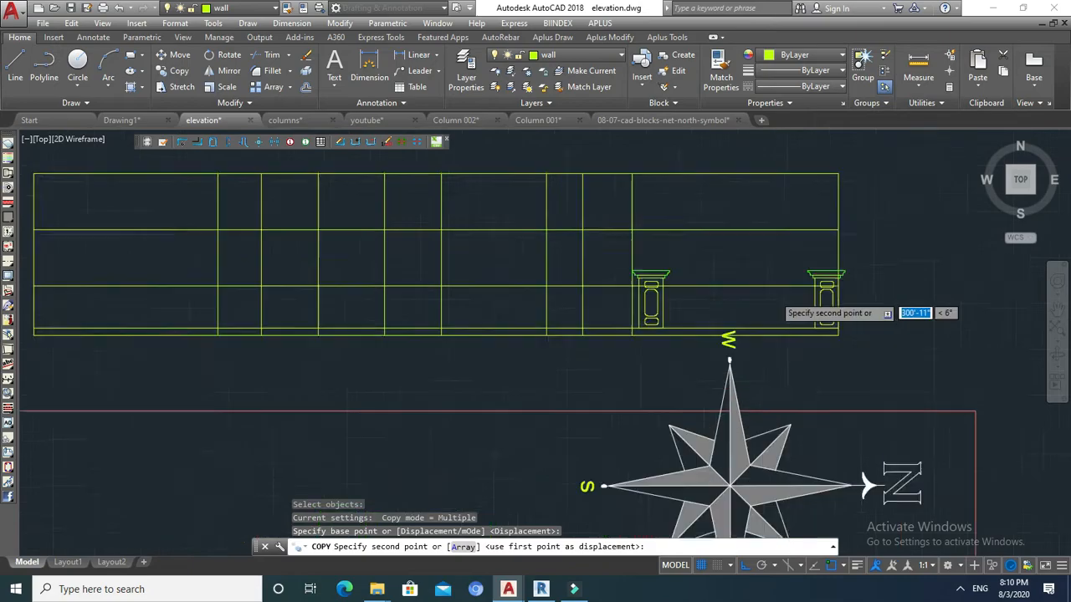
{"action": "left_click", "coordinate": [835, 345]}
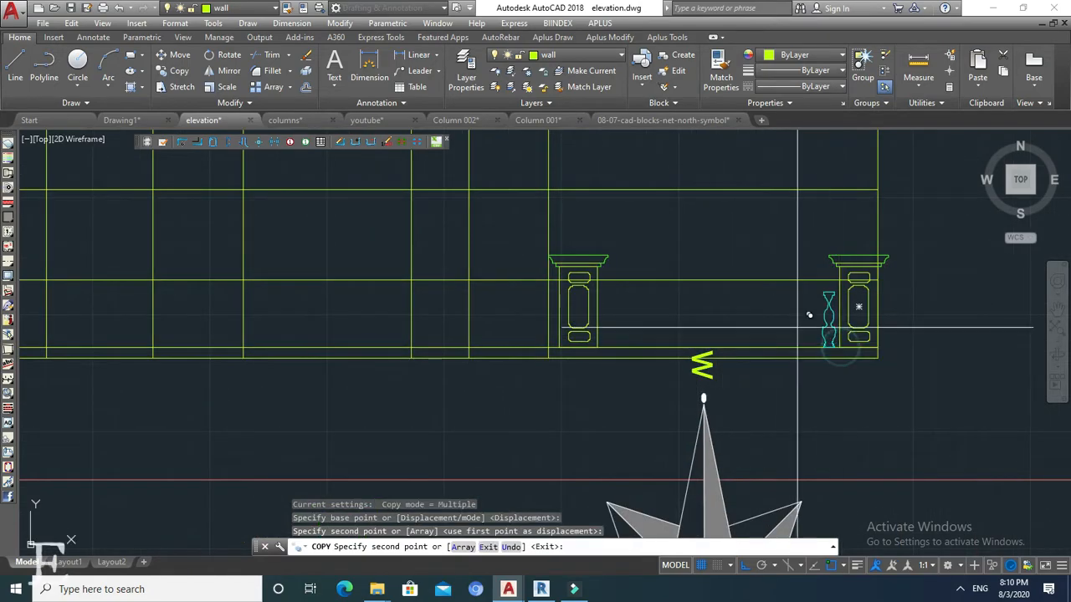
{"action": "key", "text": "Escape"}
Copy the baluster leftward along the floor line, using the distance from the pillar's base corner to the baluster's far base corner as displacement.
{"action": "scroll", "coordinate": [799, 323], "scroll_direction": "up", "scroll_amount": 2}
{"action": "type", "text": "co"}
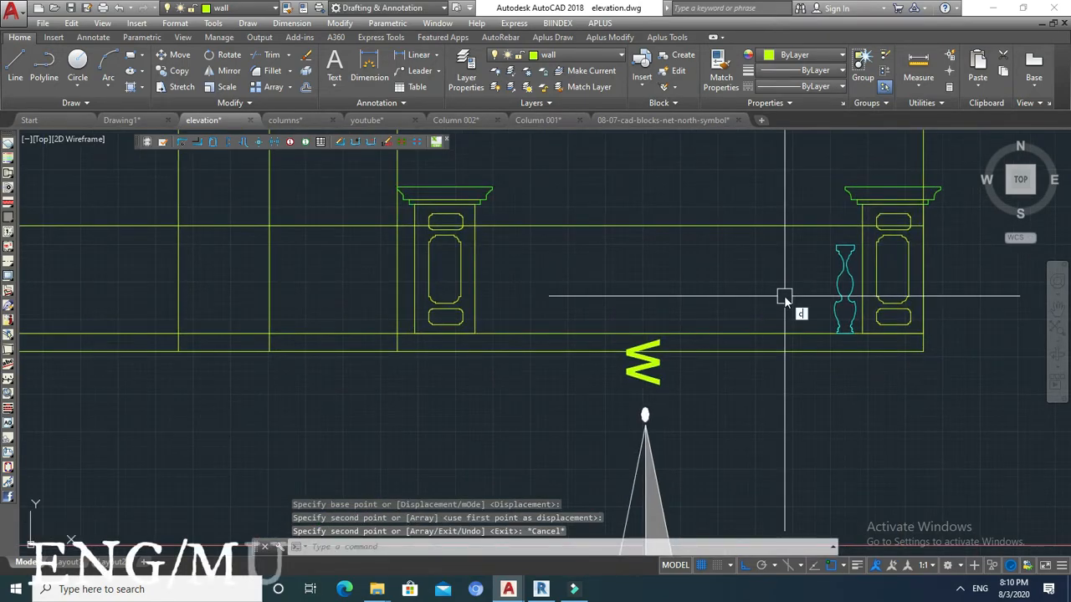
{"action": "key", "text": "Return"}
{"action": "left_click", "coordinate": [837, 284]}
{"action": "scroll", "coordinate": [849, 330], "scroll_direction": "up", "scroll_amount": 5}
{"action": "scroll", "coordinate": [849, 330], "scroll_direction": "up", "scroll_amount": 2}
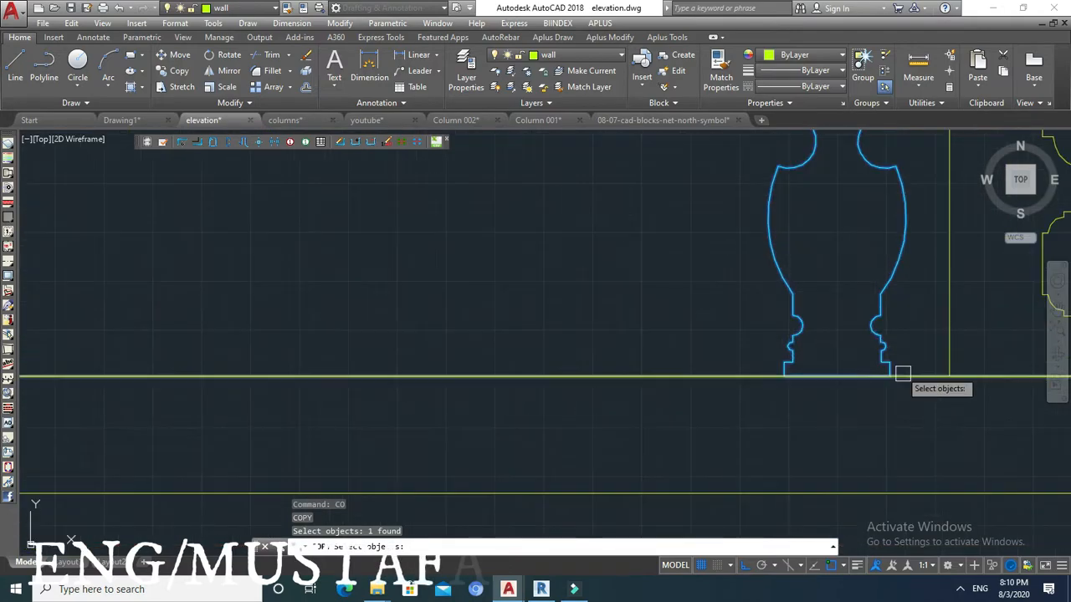
{"action": "key", "text": "Return"}
{"action": "left_click", "coordinate": [949, 376]}
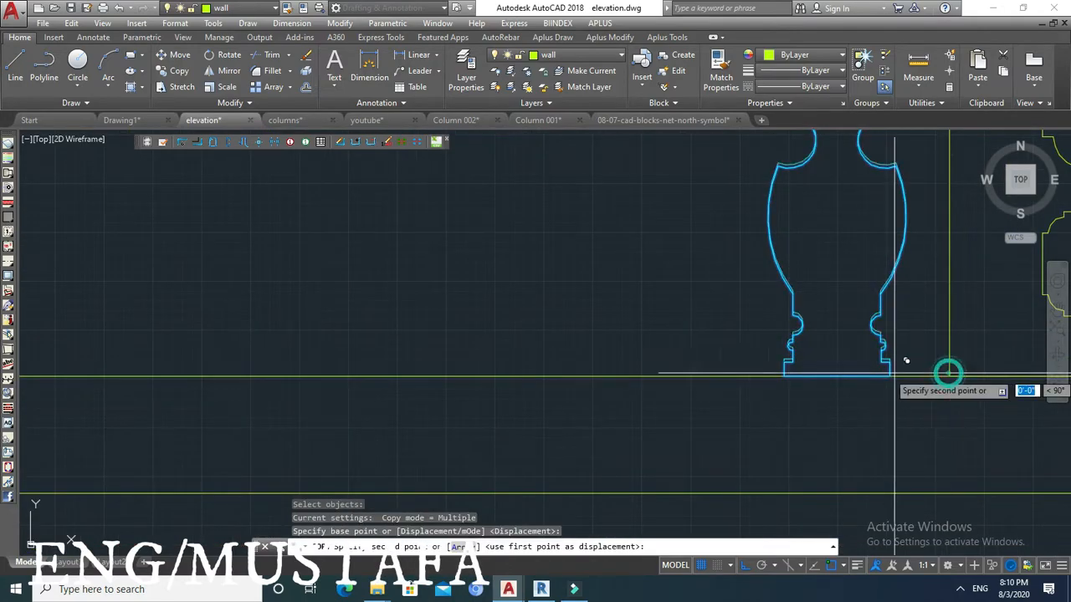
{"action": "left_click", "coordinate": [784, 376]}
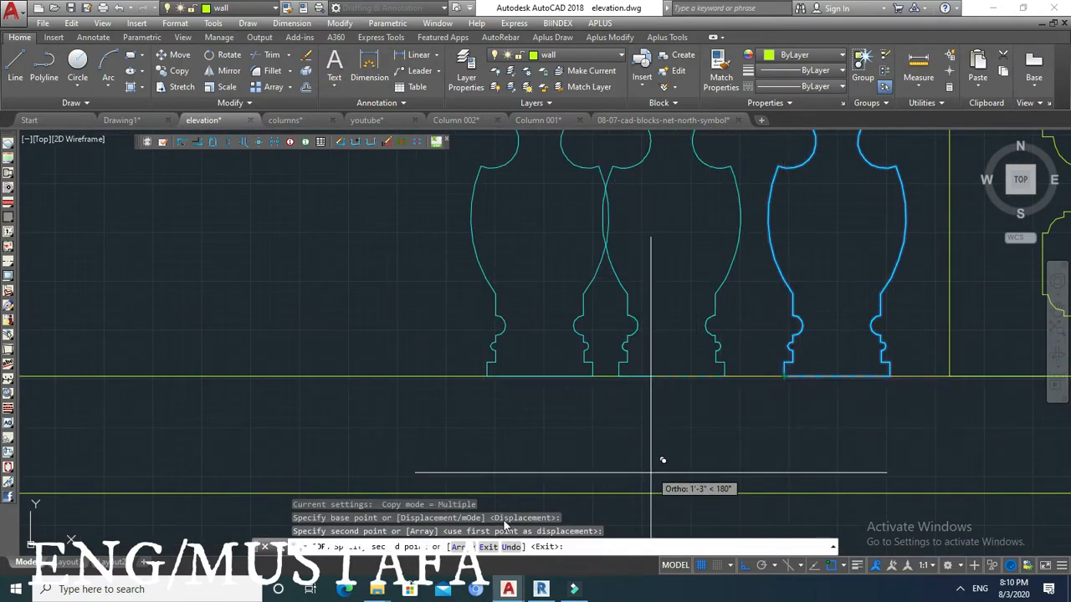
Try a 10-item array of baluster copies along the side elevation's floor line and undo it.
{"action": "left_click", "coordinate": [461, 547]}
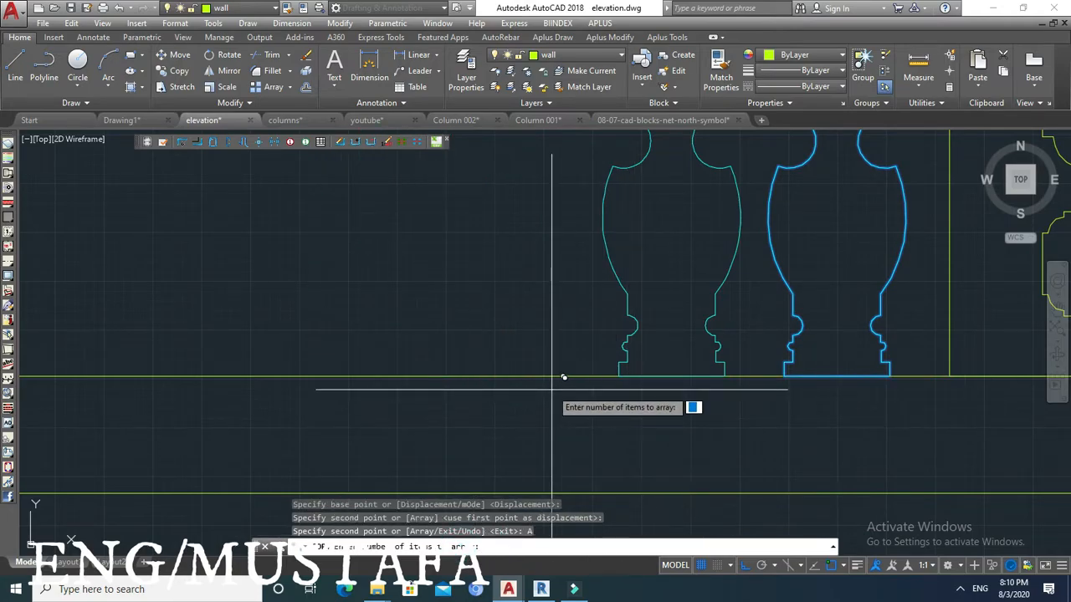
{"action": "type", "text": "10"}
{"action": "key", "text": "Return"}
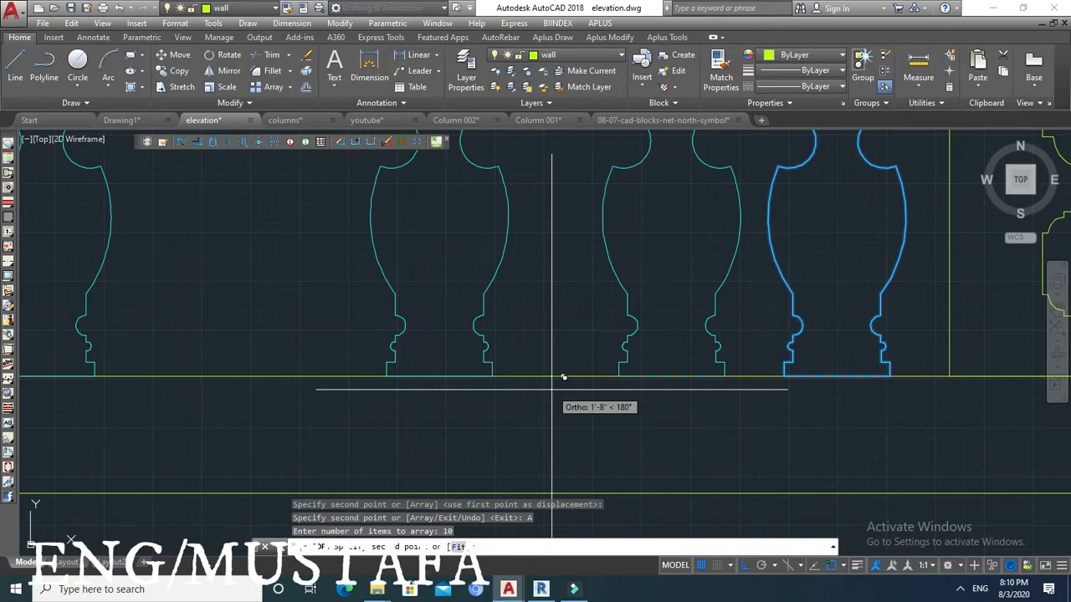
{"action": "left_click", "coordinate": [616, 376]}
{"action": "scroll", "coordinate": [619, 378], "scroll_direction": "down", "scroll_amount": 5}
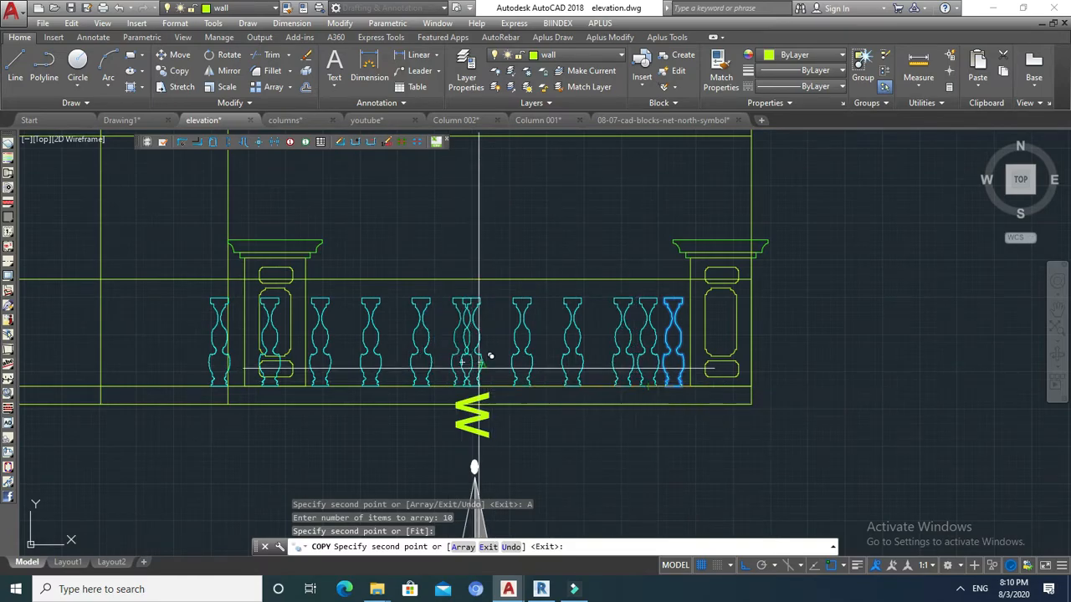
{"action": "type", "text": "u"}
{"action": "key", "text": "Return"}
{"action": "scroll", "coordinate": [490, 356], "scroll_direction": "up", "scroll_amount": 5}
{"action": "key", "text": "Escape"}
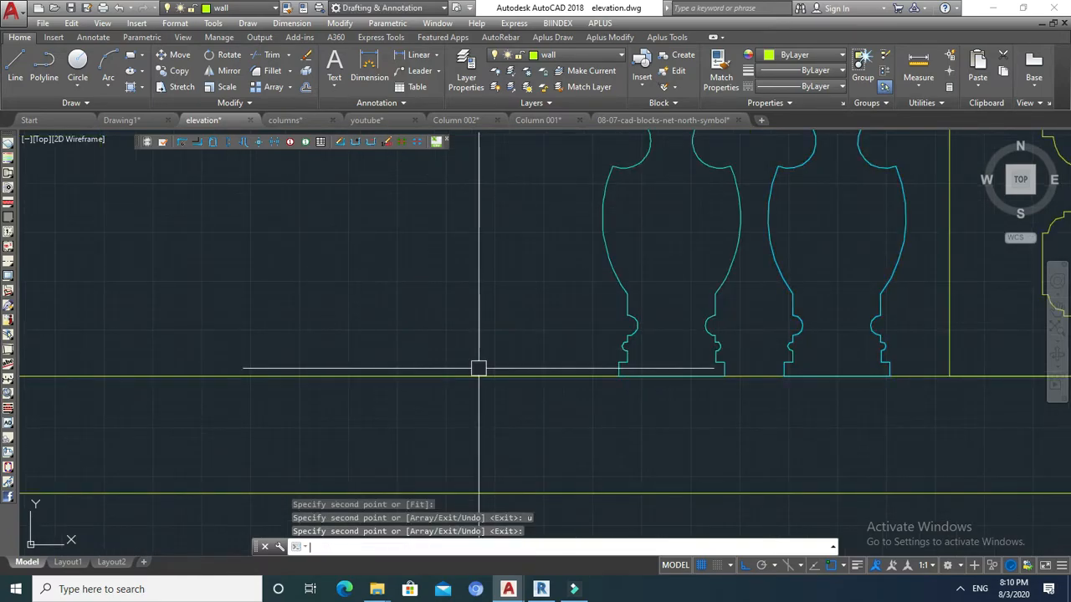
Copy the second baluster as a 10-item array along the floor line, spaced by the offset between the first two balusters.
{"action": "type", "text": "o"}
{"action": "key", "text": "space"}
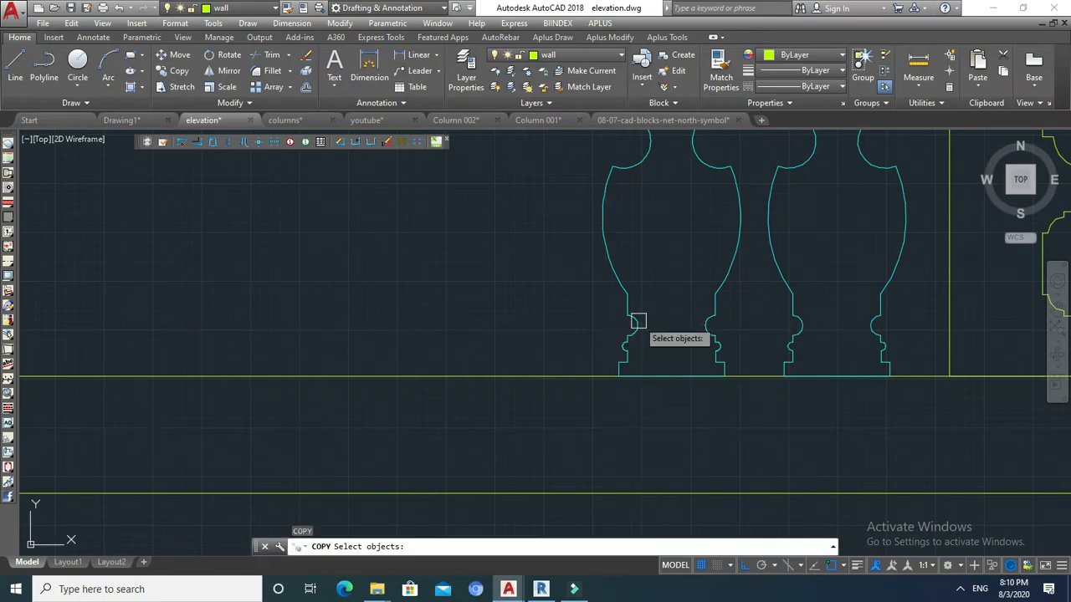
{"action": "left_click", "coordinate": [638, 320]}
{"action": "key", "text": "space"}
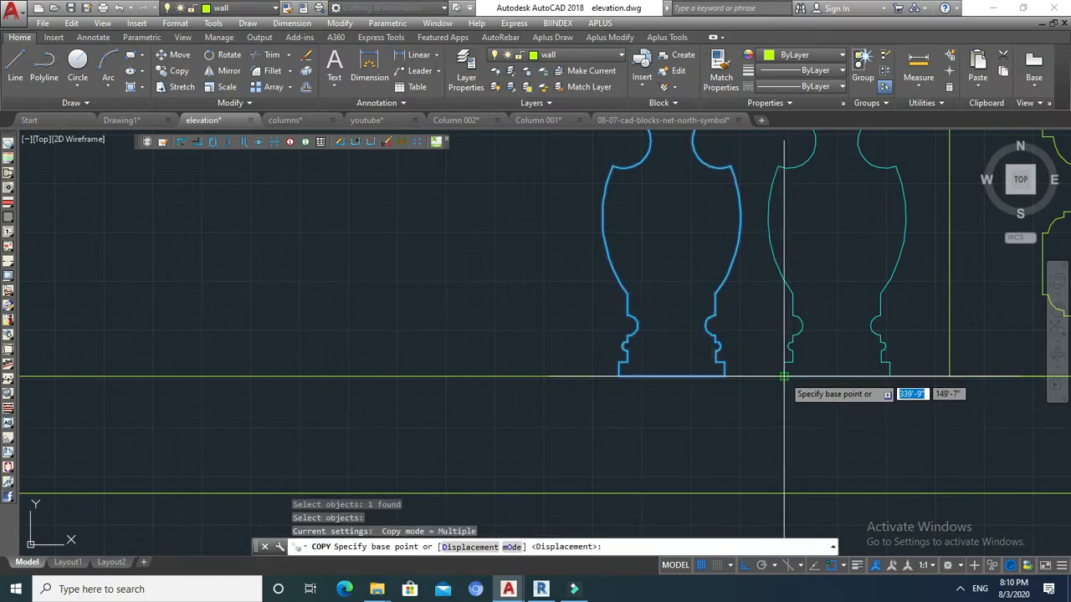
{"action": "left_click", "coordinate": [782, 375]}
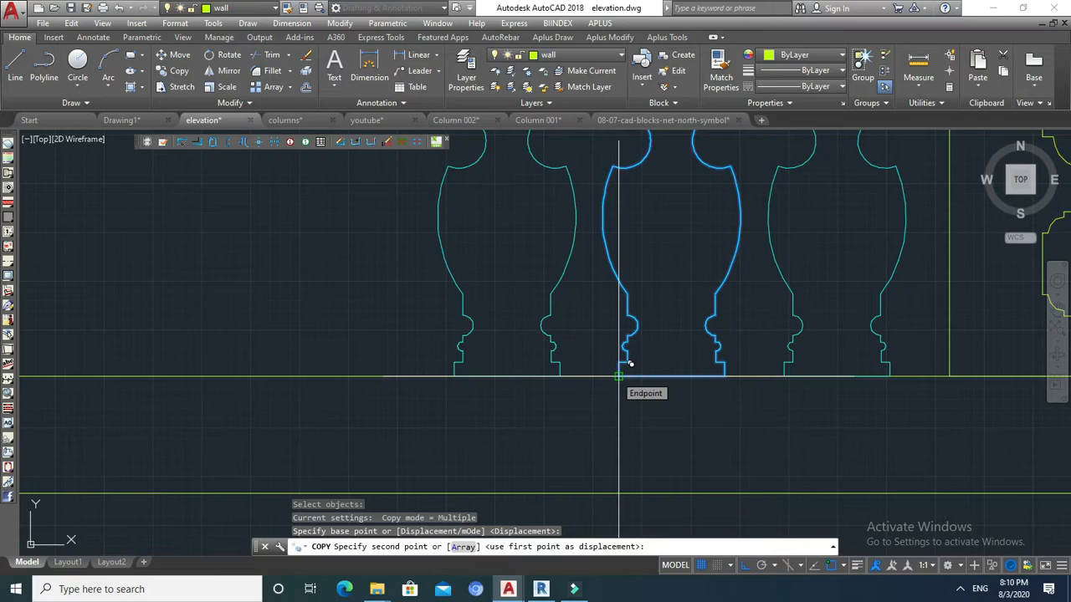
{"action": "type", "text": "a"}
{"action": "key", "text": "space"}
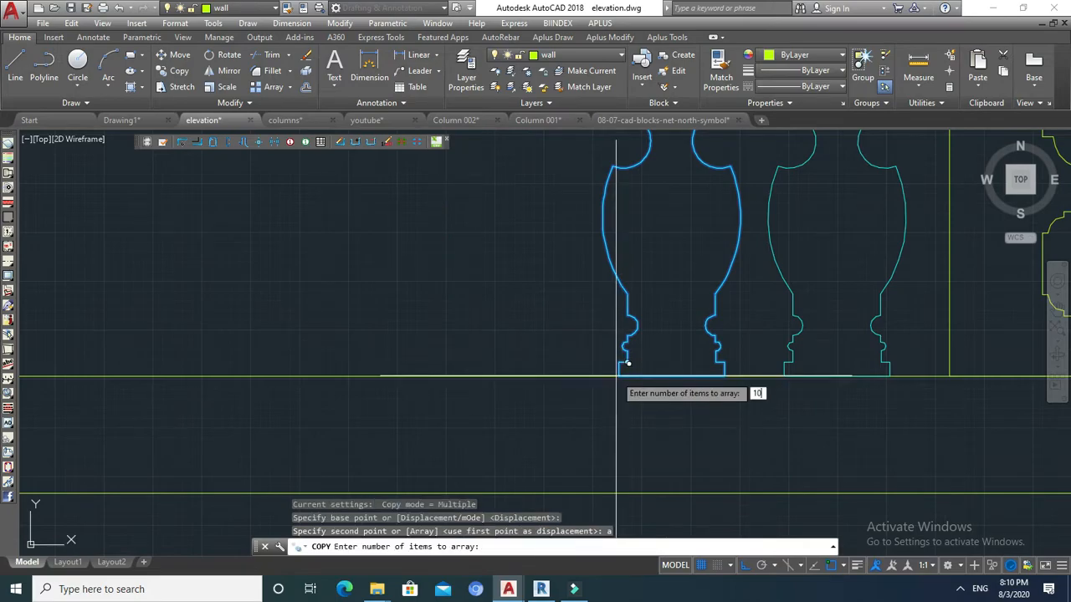
{"action": "type", "text": "10"}
{"action": "key", "text": "Return"}
{"action": "left_click", "coordinate": [618, 376]}
{"action": "scroll", "coordinate": [617, 376], "scroll_direction": "down", "scroll_amount": 5}
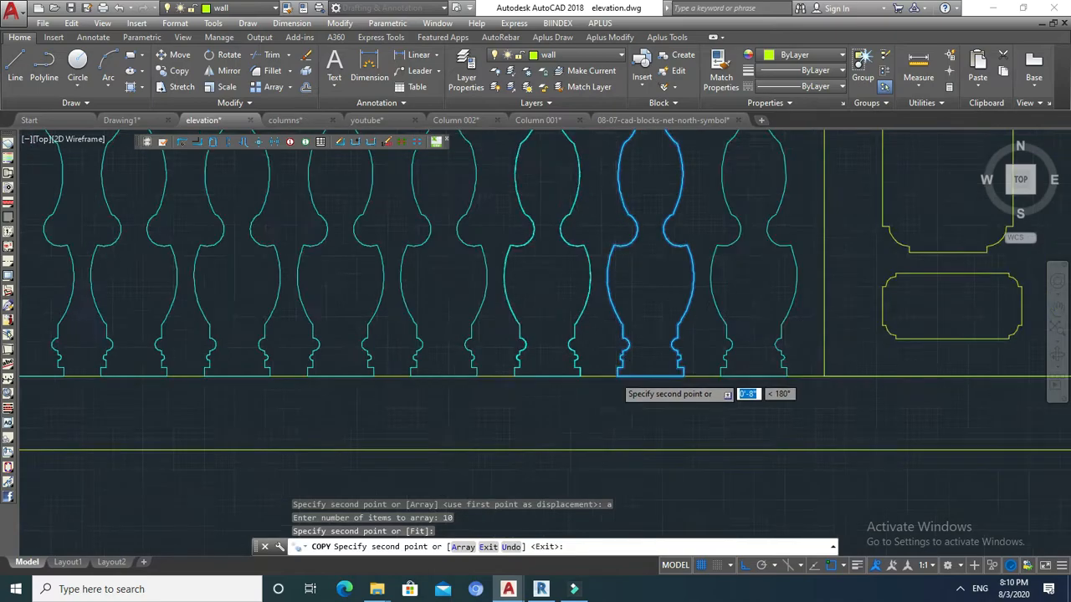
{"action": "key", "text": "Escape"}
{"action": "mouse_move", "coordinate": [369, 344]}
{"action": "middle_mouse_down"}
{"action": "mouse_move", "coordinate": [567, 346]}
{"action": "mouse_move", "coordinate": [581, 359]}
{"action": "middle_mouse_up"}
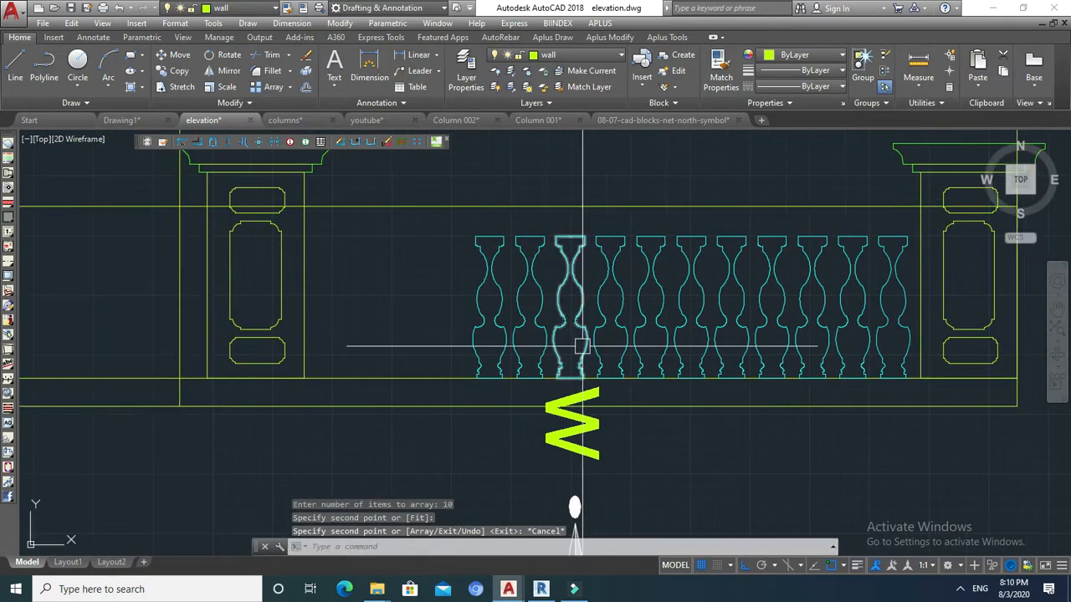
Copy the five leftmost balusters along the floor line at the same spacing to fill the remaining gap up to the left pillar.
{"action": "scroll", "coordinate": [579, 335], "scroll_direction": "up", "scroll_amount": 3}
{"action": "key", "text": "Escape"}
{"action": "key", "text": "Escape"}
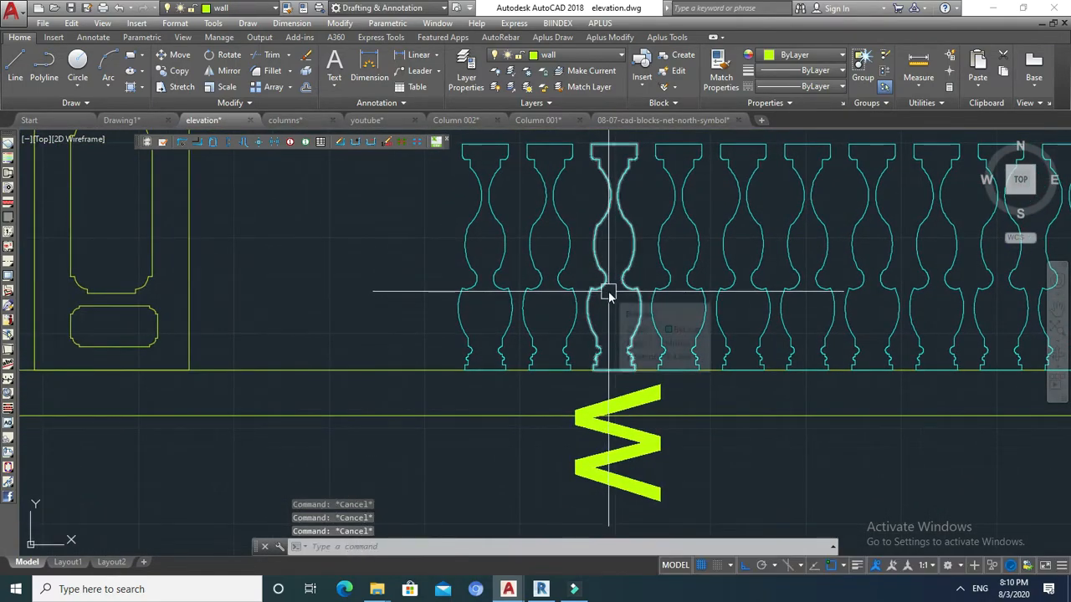
{"action": "type", "text": "co"}
{"action": "key", "text": "Return"}
{"action": "left_click", "coordinate": [772, 215]}
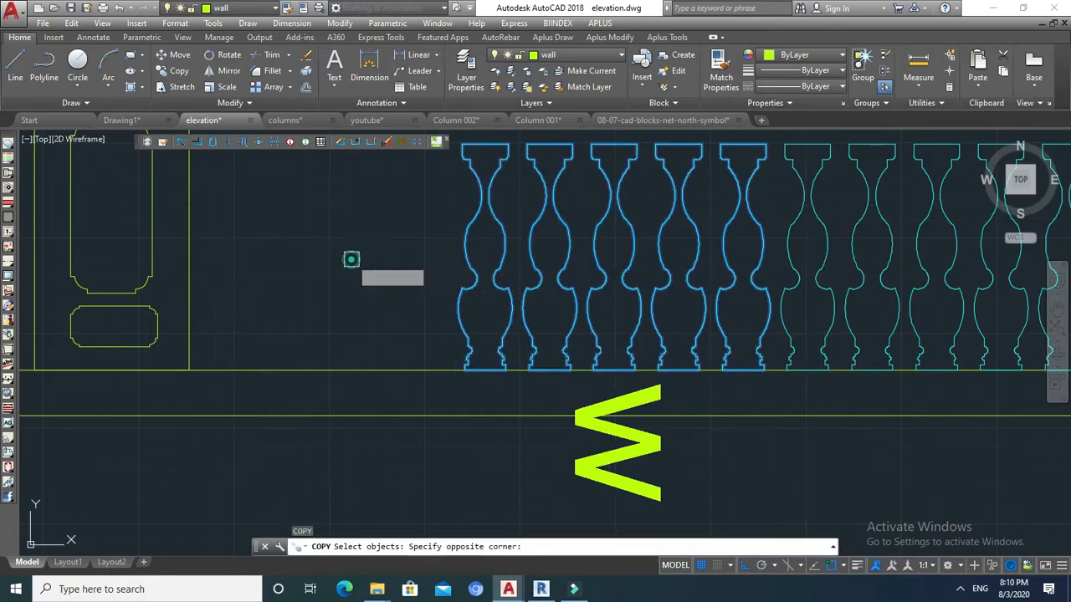
{"action": "left_click", "coordinate": [351, 256]}
{"action": "key", "text": "Return"}
{"action": "left_click", "coordinate": [791, 370]}
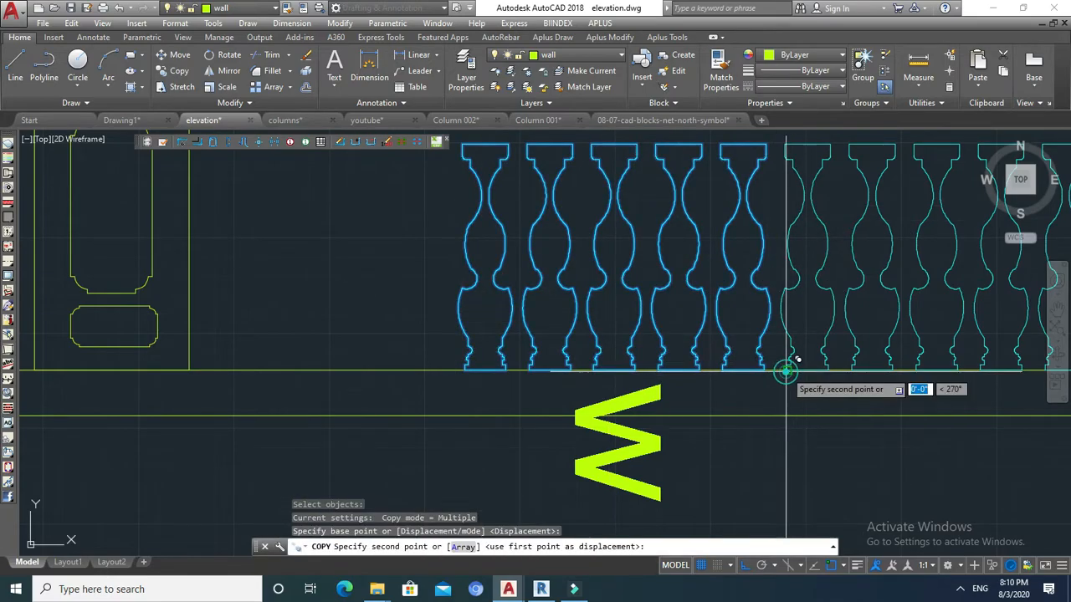
{"action": "left_click", "coordinate": [466, 369]}
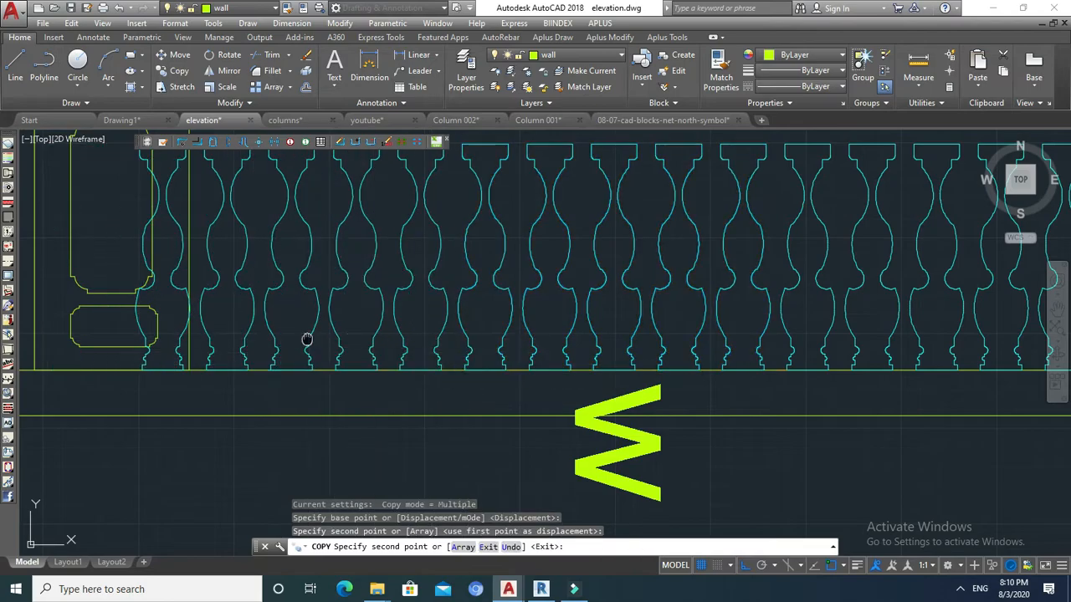
{"action": "middle_click_drag", "start_coordinate": [306, 338], "coordinate": [513, 371]}
{"action": "key", "text": "Escape"}
{"action": "key", "text": "Escape"}
Erase the extra baluster that overlaps the left balcony pillar.
{"action": "left_click", "coordinate": [352, 282]}
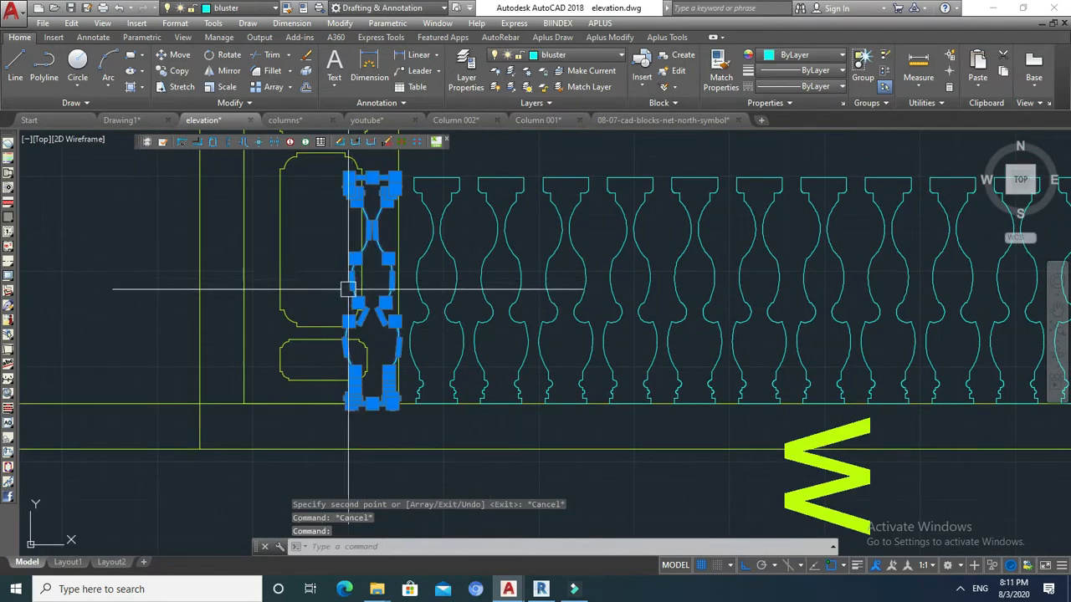
{"action": "type", "text": "e"}
{"action": "key", "text": "Return"}
{"action": "scroll", "coordinate": [382, 289], "scroll_direction": "down", "scroll_amount": 4}
{"action": "key", "text": "Escape"}
{"action": "key", "text": "Escape"}
{"action": "key", "text": "Escape"}
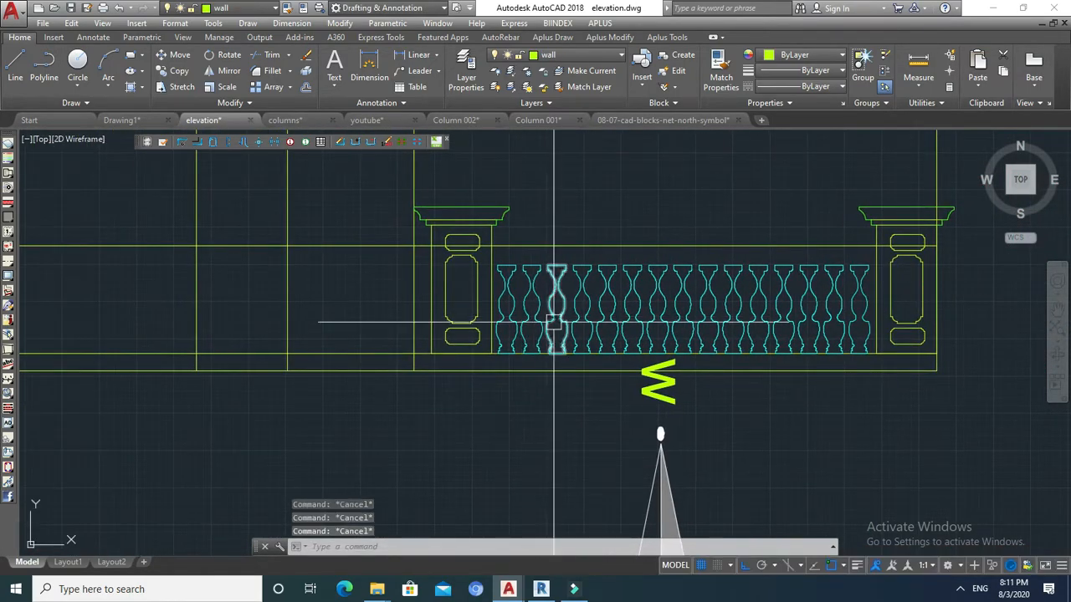
Draw a horizontal rail line across the baluster tops from the first baluster to the right balcony pillar.
{"action": "type", "text": "l"}
{"action": "key", "text": "Return"}
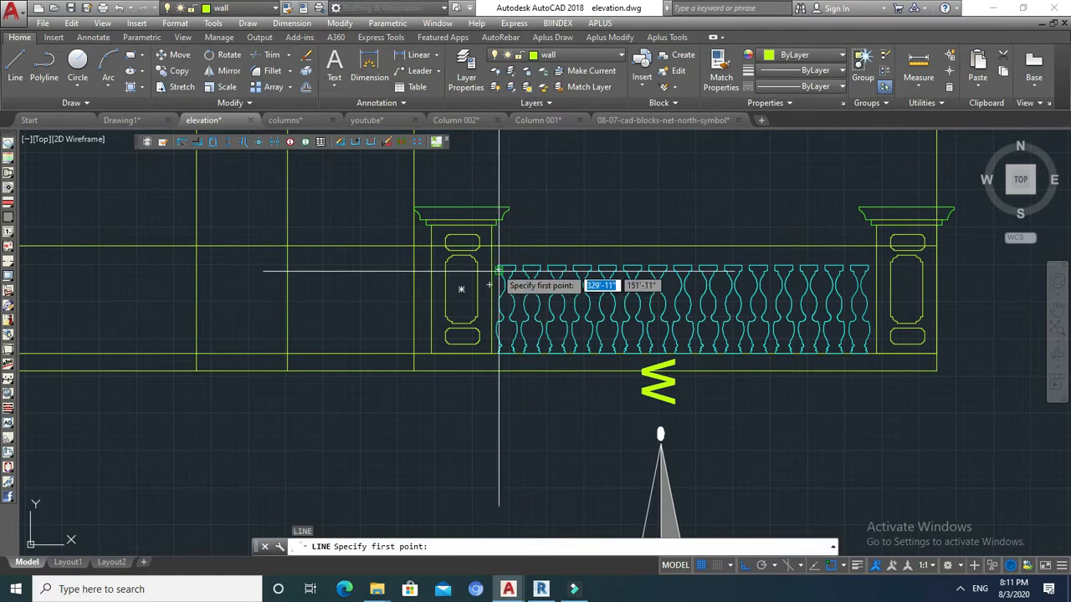
{"action": "left_click", "coordinate": [497, 267]}
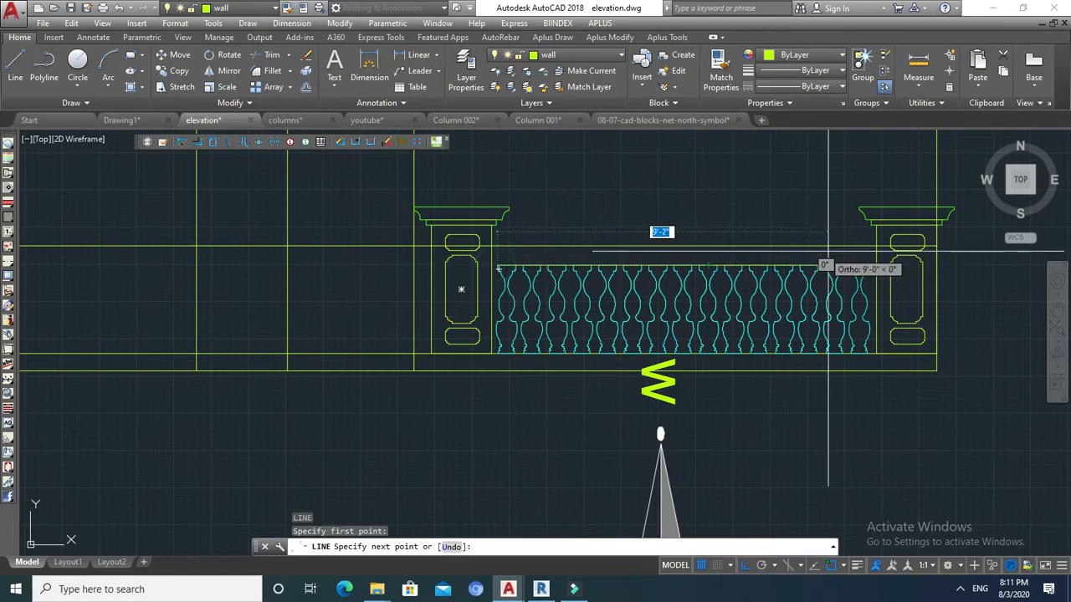
{"action": "key", "text": "Escape"}
{"action": "key", "text": "Escape"}
{"action": "key", "text": "Escape"}
Extend the rail line above the balusters to the left balcony pillar.
{"action": "scroll", "coordinate": [552, 255], "scroll_direction": "up", "scroll_amount": 5}
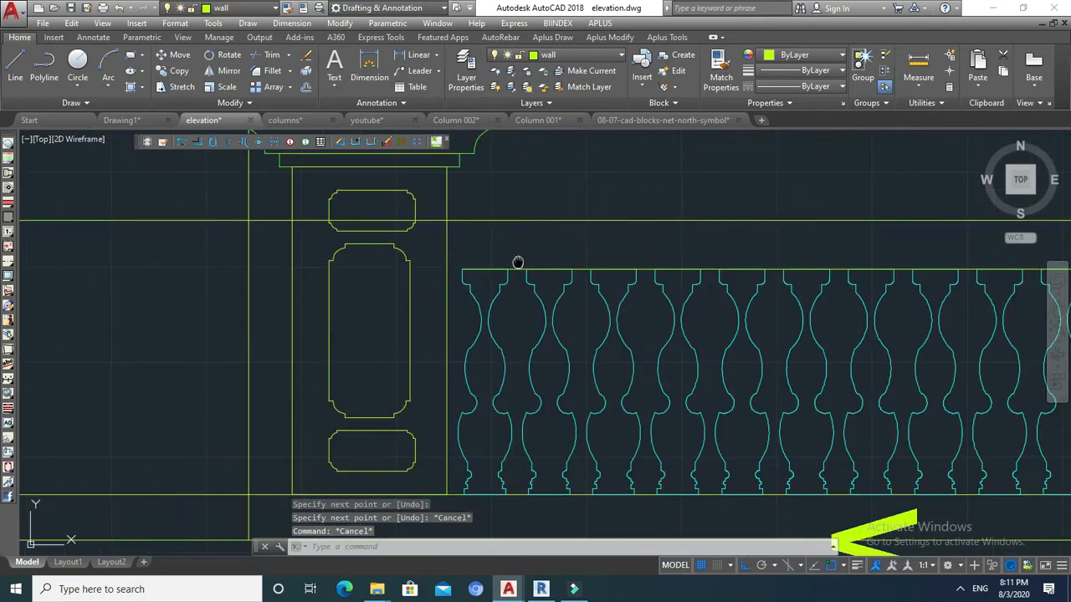
{"action": "type", "text": "ex"}
{"action": "key", "text": "Return"}
{"action": "left_click", "coordinate": [484, 266]}
{"action": "key", "text": "Return"}
{"action": "key", "text": "Escape"}
{"action": "scroll", "coordinate": [517, 265], "scroll_direction": "down", "scroll_amount": 2}
{"action": "scroll", "coordinate": [642, 277], "scroll_direction": "down", "scroll_amount": 5}
{"action": "key", "text": "Escape"}
{"action": "key", "text": "Escape"}
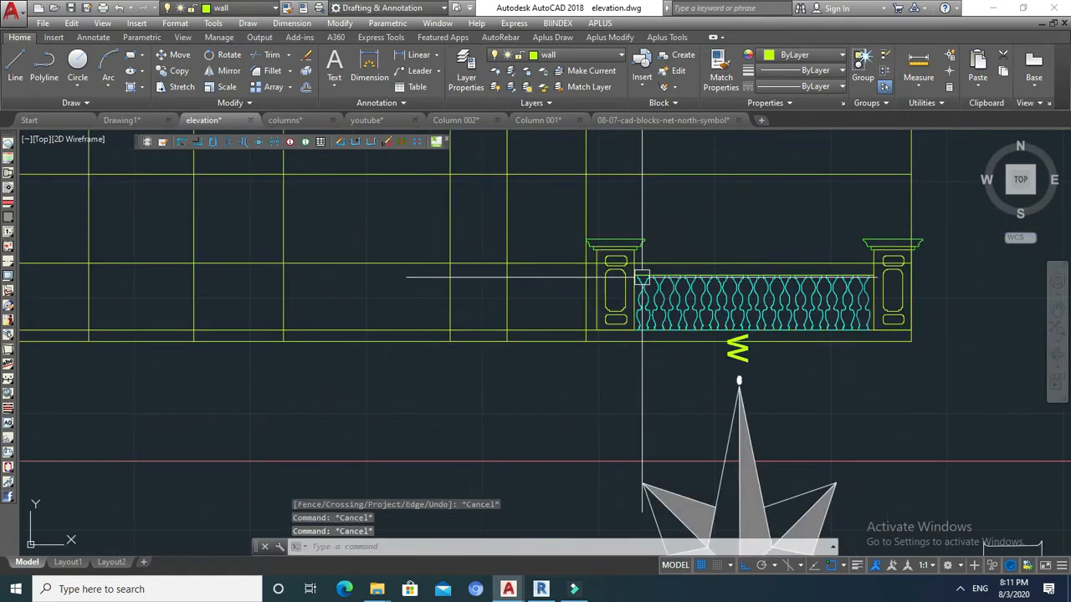
Trim the roof line and window head line that run past the building wall above the balcony.
{"action": "type", "text": "tr"}
{"action": "key", "text": "Return"}
{"action": "scroll", "coordinate": [609, 265], "scroll_direction": "down", "scroll_amount": 4}
{"action": "left_click", "coordinate": [633, 175]}
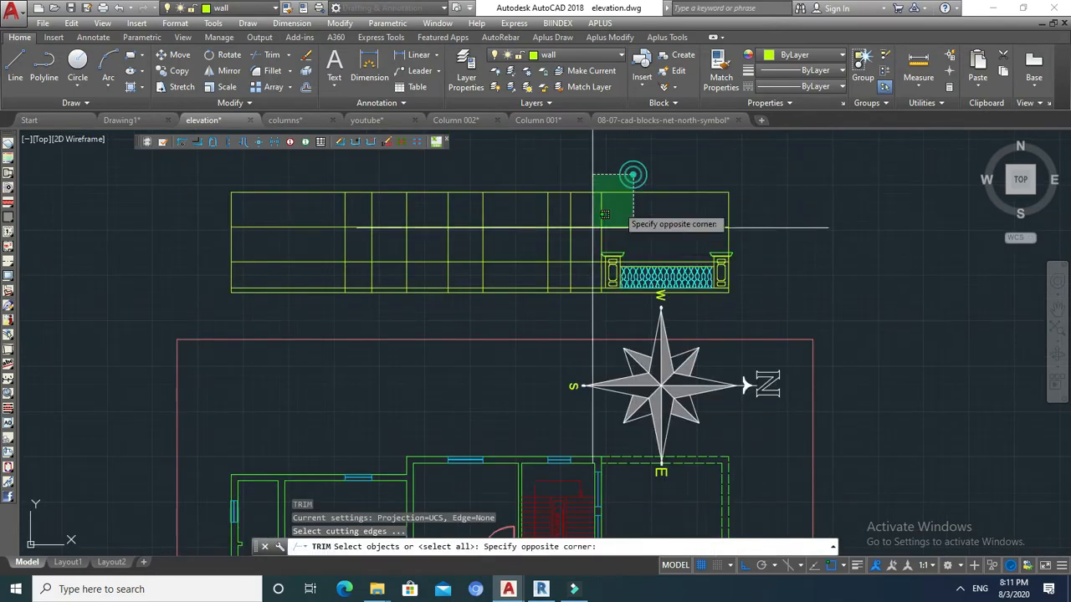
{"action": "left_click", "coordinate": [178, 305]}
{"action": "key", "text": "Return"}
{"action": "left_click", "coordinate": [623, 190]}
{"action": "left_click", "coordinate": [614, 229]}
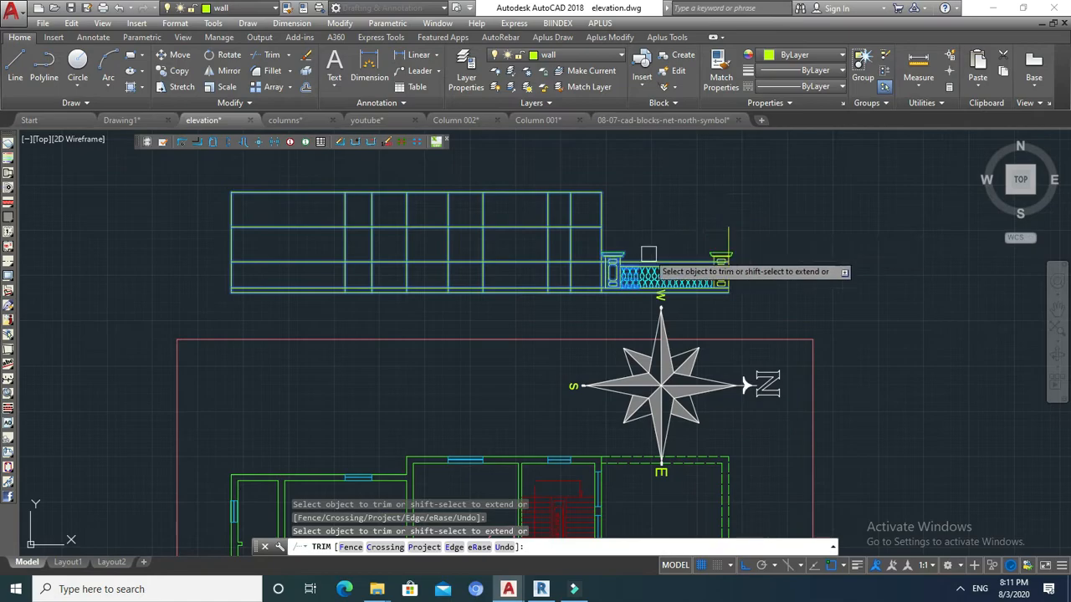
Trim the vertical guide lines above window head level and the head and sill lines beyond the leftmost window.
{"action": "left_click", "coordinate": [587, 210]}
{"action": "left_click", "coordinate": [350, 213]}
{"action": "left_click", "coordinate": [307, 226]}
{"action": "left_click", "coordinate": [315, 263]}
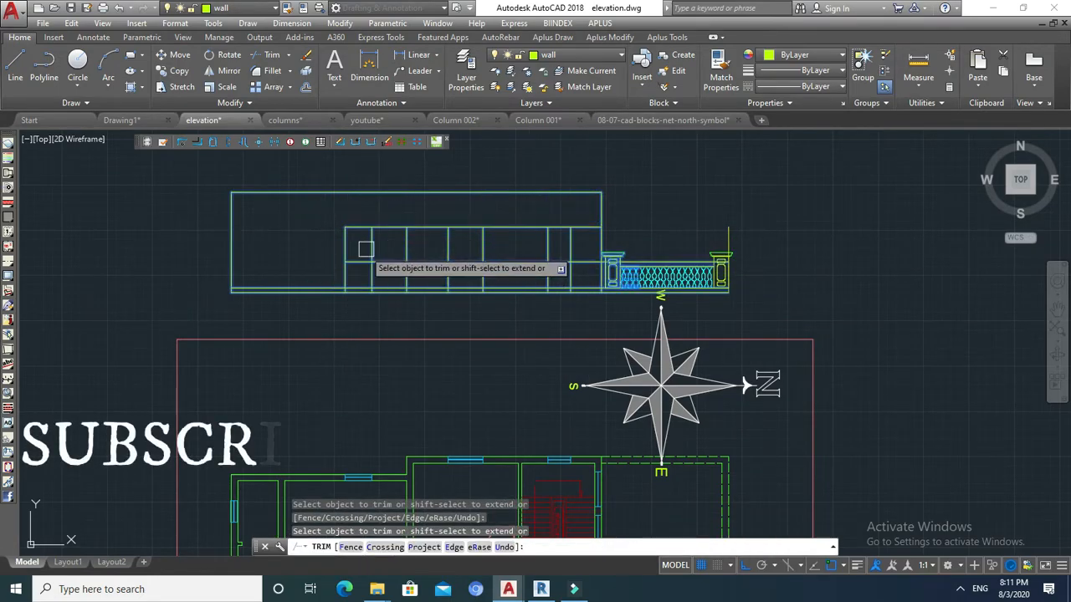
Trim the guide lines below the leftmost window and between it and the wall corner line to close its outline.
{"action": "left_click", "coordinate": [377, 277]}
{"action": "left_click", "coordinate": [391, 260]}
{"action": "left_click", "coordinate": [369, 273]}
{"action": "left_click", "coordinate": [385, 228]}
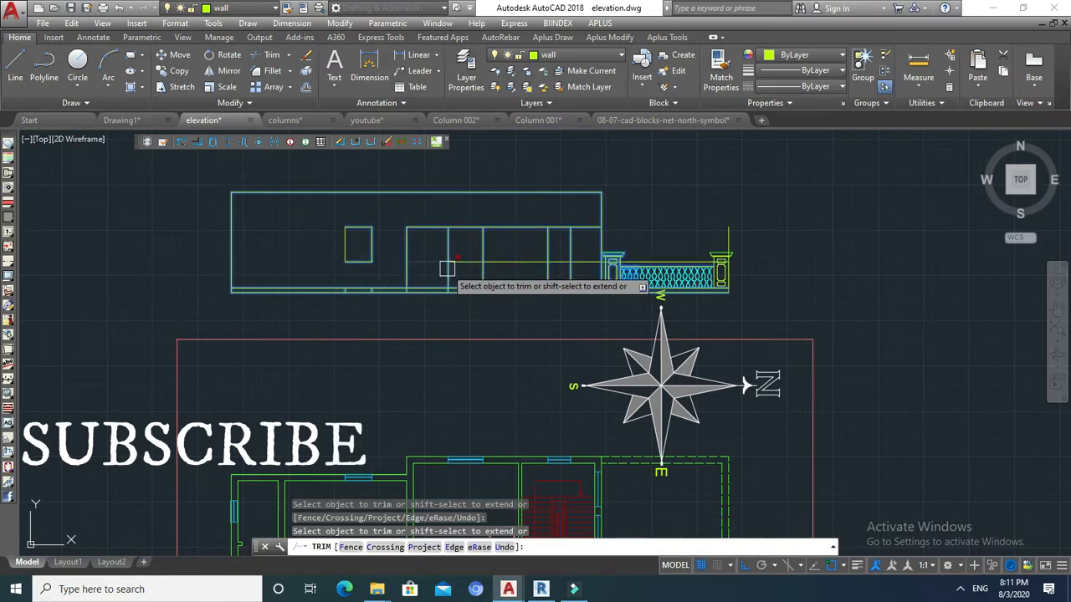
Trim the remaining guide lines around the middle and rightmost windows so only their rectangular outlines are left.
{"action": "left_click", "coordinate": [428, 230]}
{"action": "left_click", "coordinate": [504, 227]}
{"action": "left_click", "coordinate": [498, 258]}
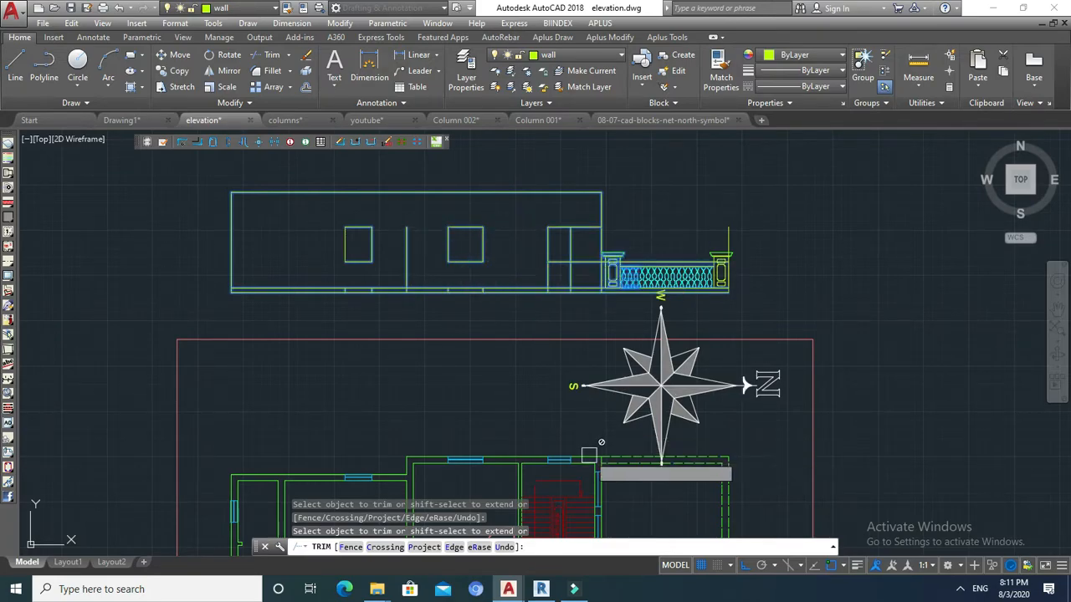
{"action": "left_click", "coordinate": [543, 275]}
{"action": "left_click", "coordinate": [583, 261]}
{"action": "left_click", "coordinate": [583, 227]}
{"action": "key", "text": "Escape"}
{"action": "middle_click_drag", "start_coordinate": [562, 282], "coordinate": [565, 270]}
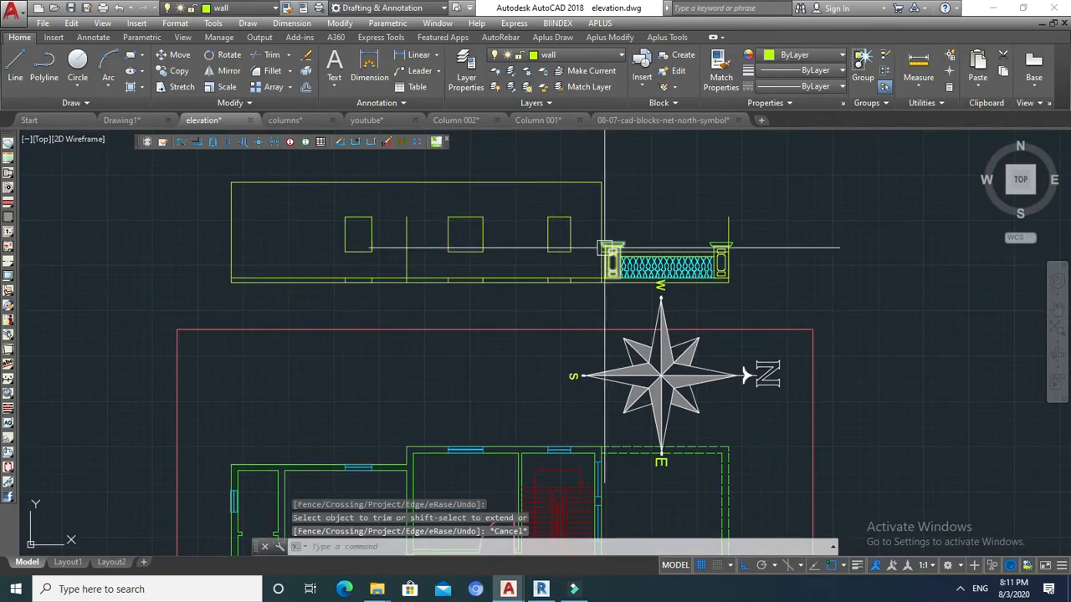
Shorten the upper railing line so its left end stops at the inner edge of the left balcony pillar.
{"action": "scroll", "coordinate": [607, 263], "scroll_direction": "up", "scroll_amount": 7}
{"action": "scroll", "coordinate": [607, 263], "scroll_direction": "up", "scroll_amount": 5}
{"action": "left_click", "coordinate": [602, 259]}
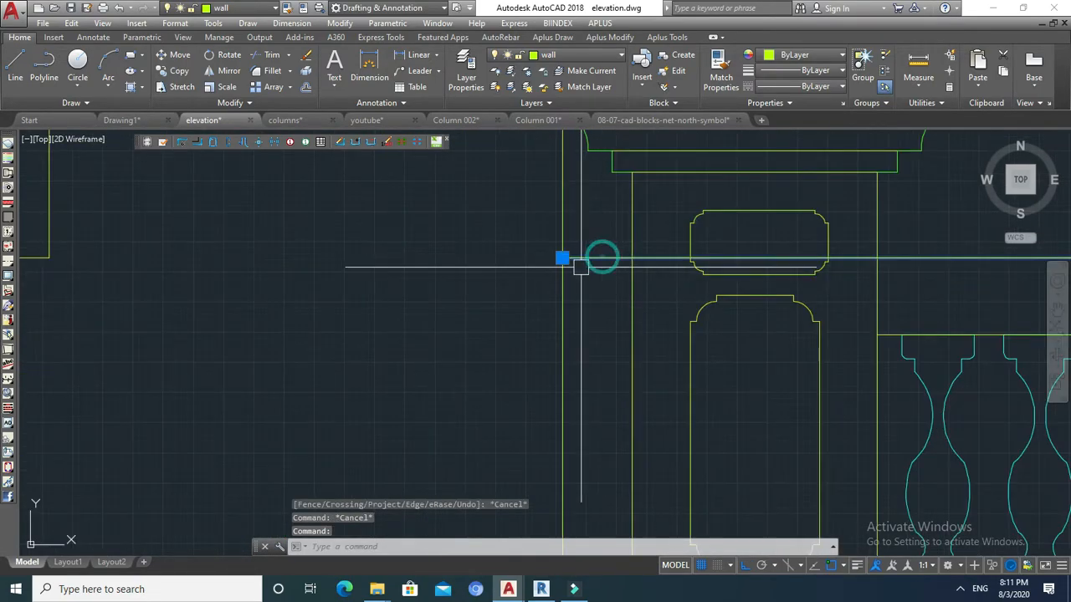
{"action": "left_click", "coordinate": [562, 258]}
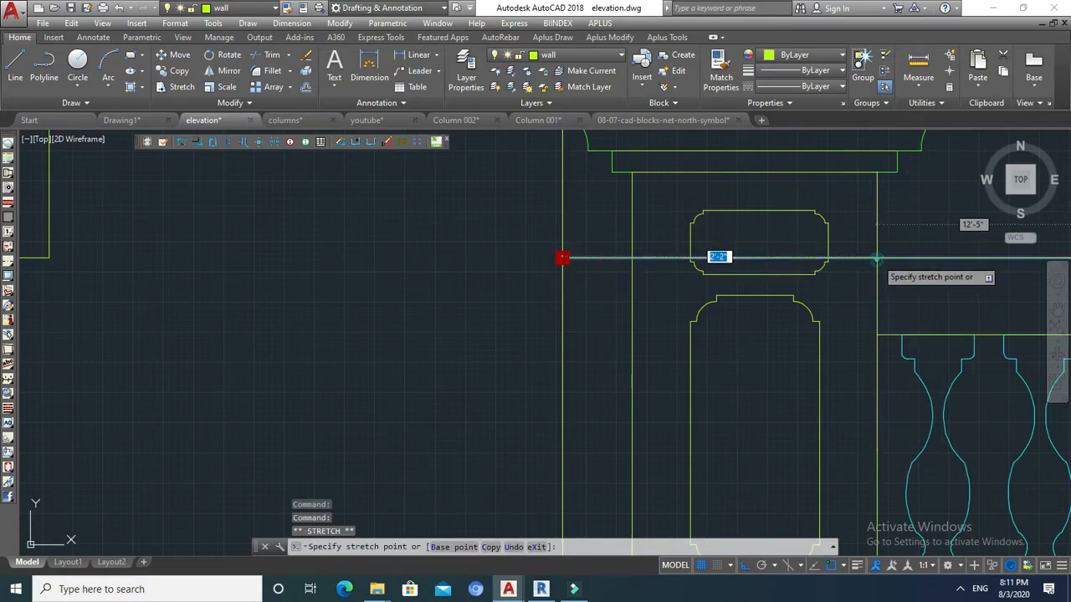
{"action": "left_click", "coordinate": [877, 258]}
{"action": "key", "text": "Escape"}
{"action": "scroll", "coordinate": [632, 278], "scroll_direction": "down", "scroll_amount": 3}
{"action": "scroll", "coordinate": [358, 280], "scroll_direction": "down", "scroll_amount": 3}
{"action": "key", "text": "Escape"}
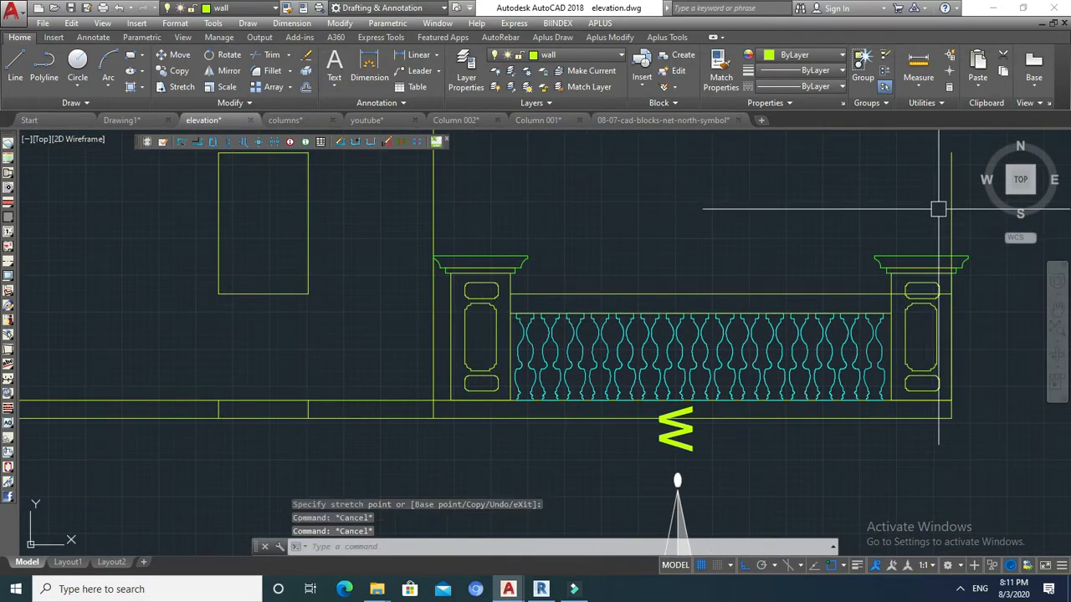
Shorten the vertical line at the balcony's outer end down to the underside of the right pillar's cap.
{"action": "left_click", "coordinate": [951, 222]}
{"action": "left_click", "coordinate": [949, 154]}
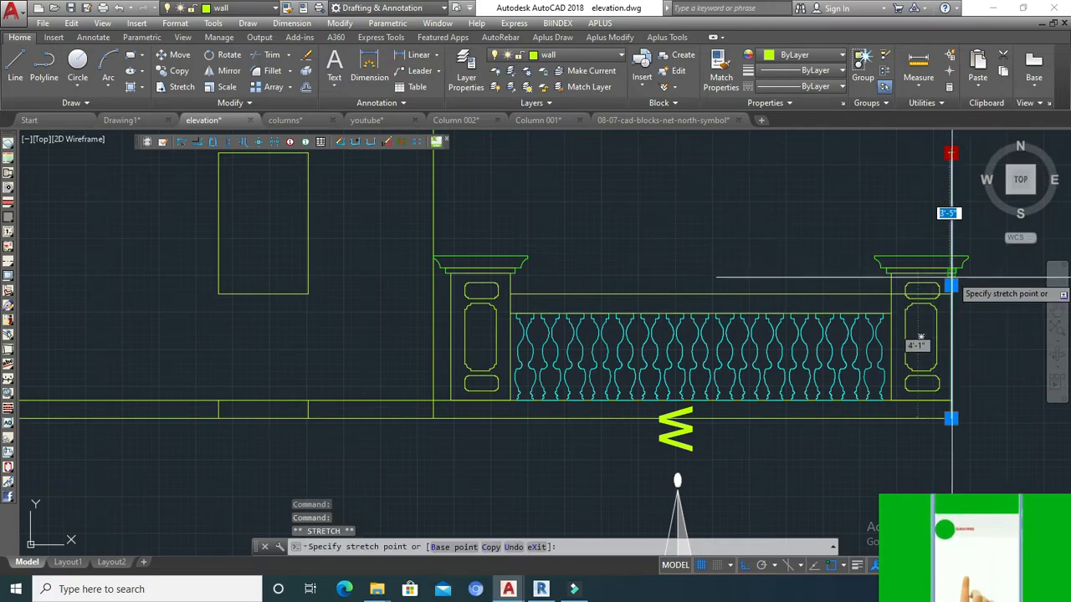
{"action": "scroll", "coordinate": [841, 246], "scroll_direction": "down", "scroll_amount": 5}
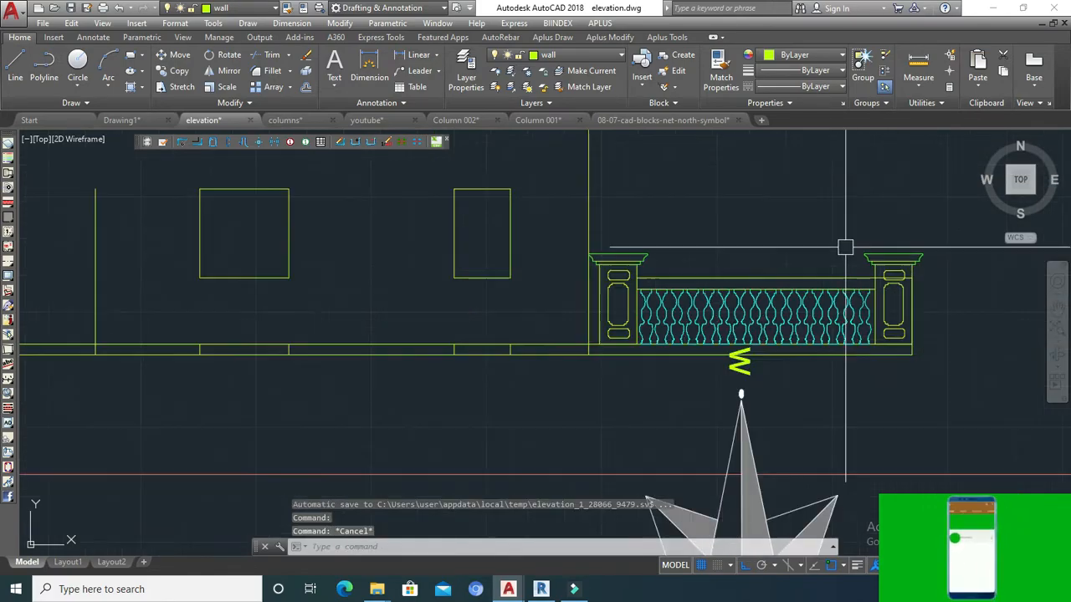
{"action": "key", "text": "Escape"}
{"action": "key", "text": "Escape"}
Stretch the vertical wall corner line between the left and middle windows up to the roof line.
{"action": "scroll", "coordinate": [554, 251], "scroll_direction": "down", "scroll_amount": 2}
{"action": "scroll", "coordinate": [548, 260], "scroll_direction": "up", "scroll_amount": 2}
{"action": "left_click", "coordinate": [549, 256]}
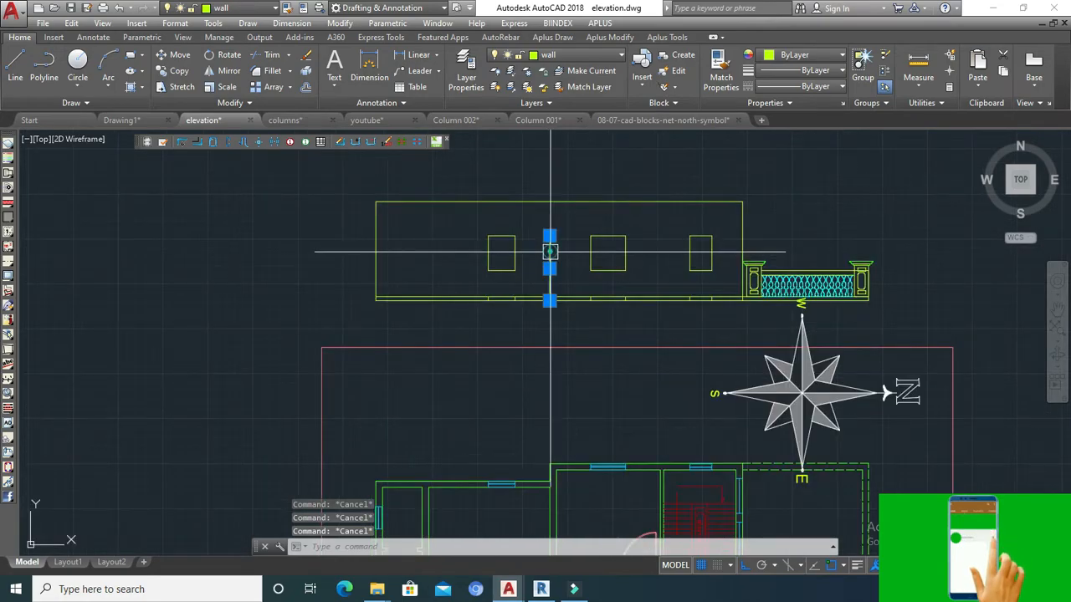
{"action": "left_click", "coordinate": [549, 236]}
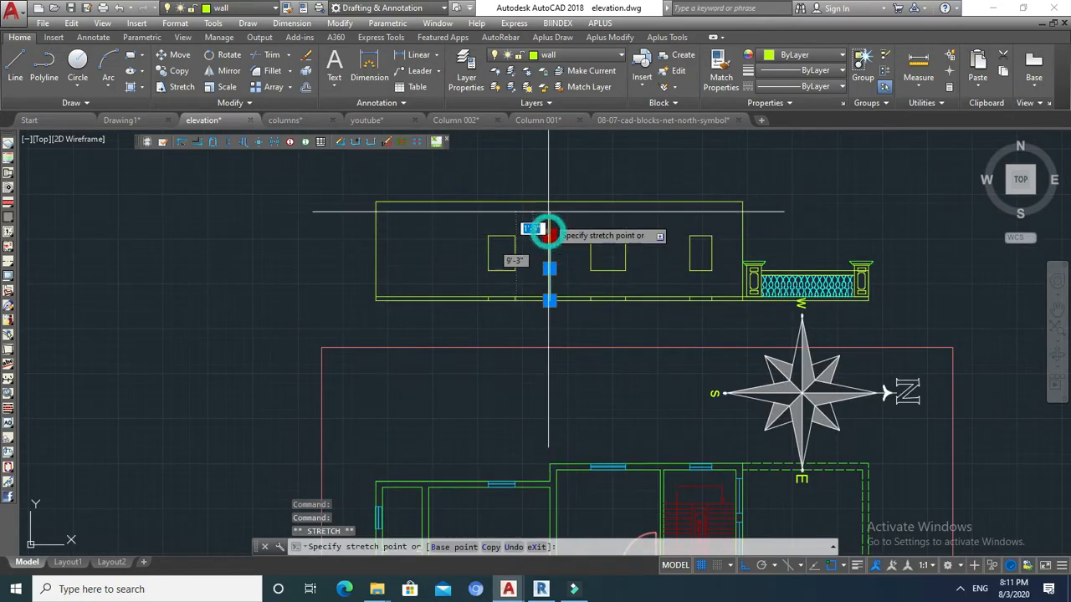
{"action": "scroll", "coordinate": [550, 191], "scroll_direction": "down", "scroll_amount": 4}
{"action": "scroll", "coordinate": [552, 296], "scroll_direction": "up", "scroll_amount": 2}
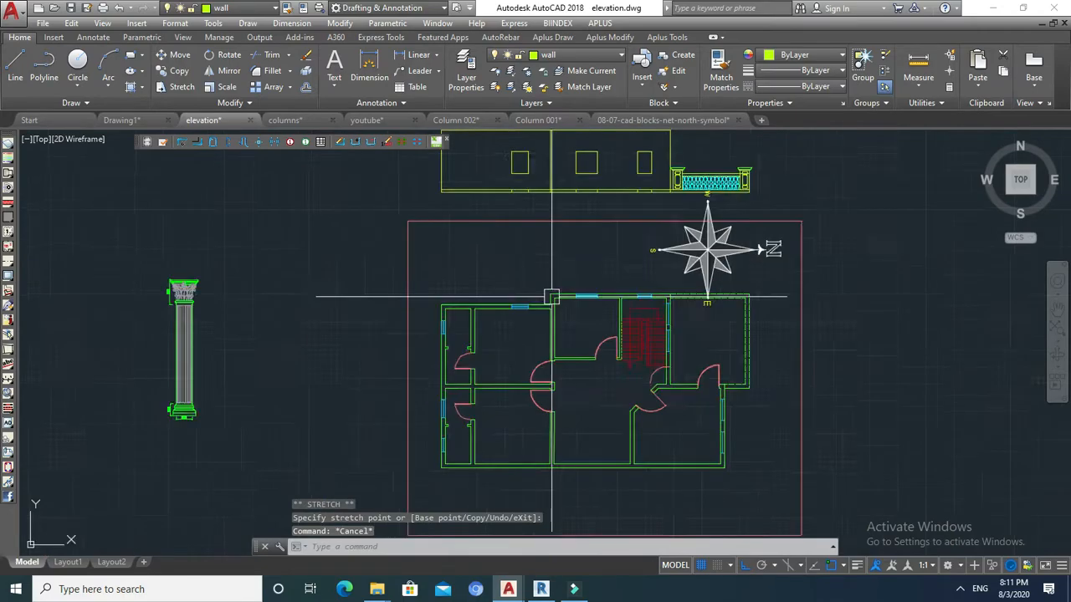
{"action": "scroll", "coordinate": [566, 256], "scroll_direction": "down", "scroll_amount": 1}
{"action": "mouse_move", "coordinate": [542, 183]}
{"action": "middle_mouse_down"}
{"action": "mouse_move", "coordinate": [550, 256]}
{"action": "mouse_move", "coordinate": [577, 278]}
{"action": "middle_mouse_up"}
{"action": "key", "text": "Escape"}
{"action": "scroll", "coordinate": [570, 261], "scroll_direction": "down", "scroll_amount": 5}
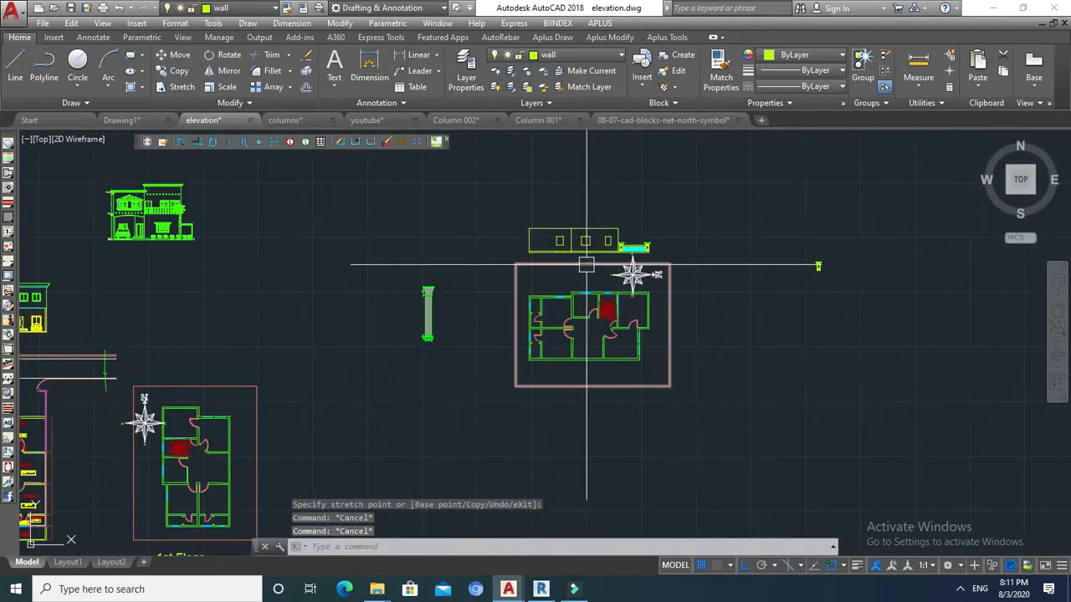
{"action": "scroll", "coordinate": [585, 275], "scroll_direction": "up", "scroll_amount": 1}
{"action": "right_click", "coordinate": [585, 275]}
{"action": "key", "text": "Escape"}
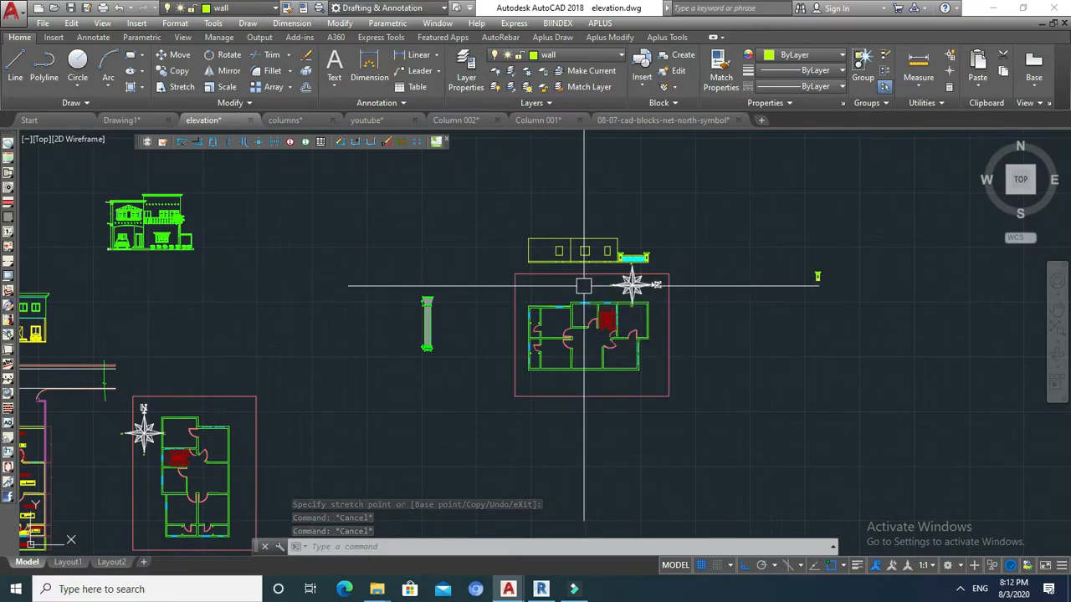
{"action": "middle_click_drag", "start_coordinate": [593, 291], "coordinate": [596, 285]}
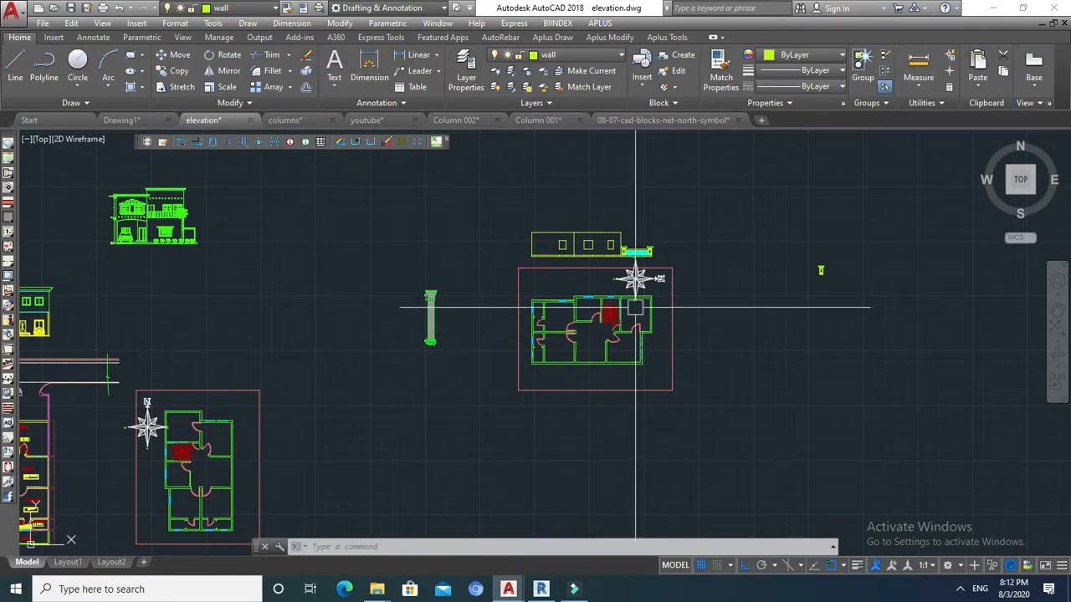